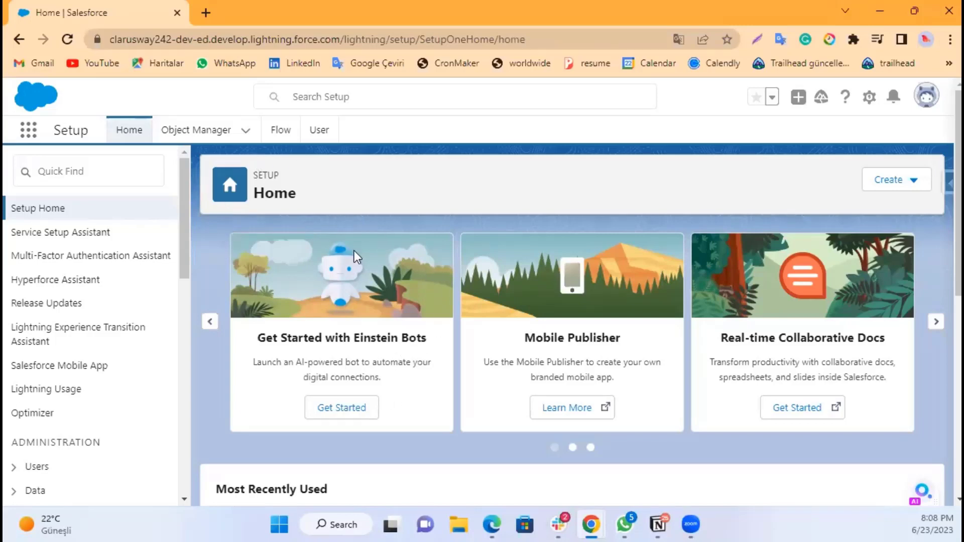
Step: Open the Opportunity object in Object Manager by searching for opp
{"action": "left_click", "coordinate": [199, 132]}
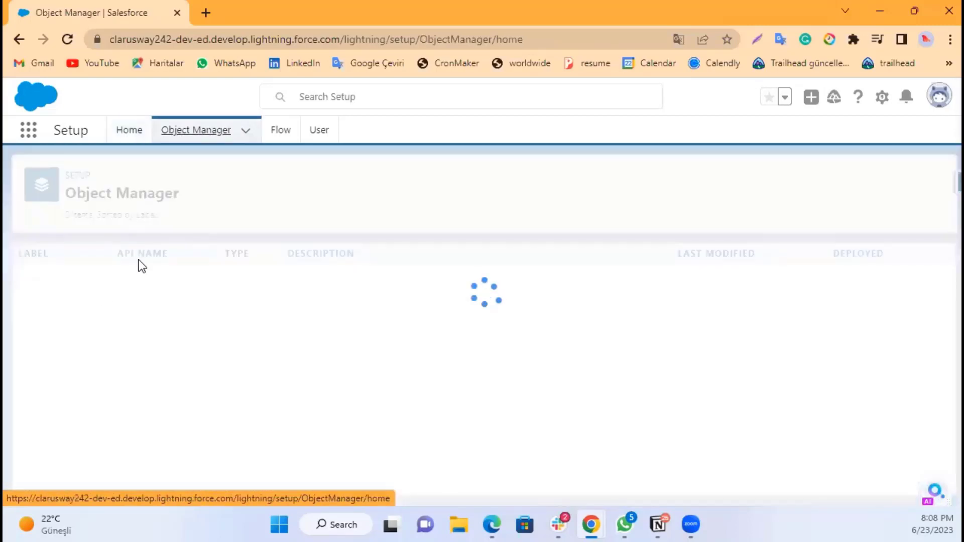
{"action": "left_click", "coordinate": [709, 179]}
{"action": "type", "text": "opp"}
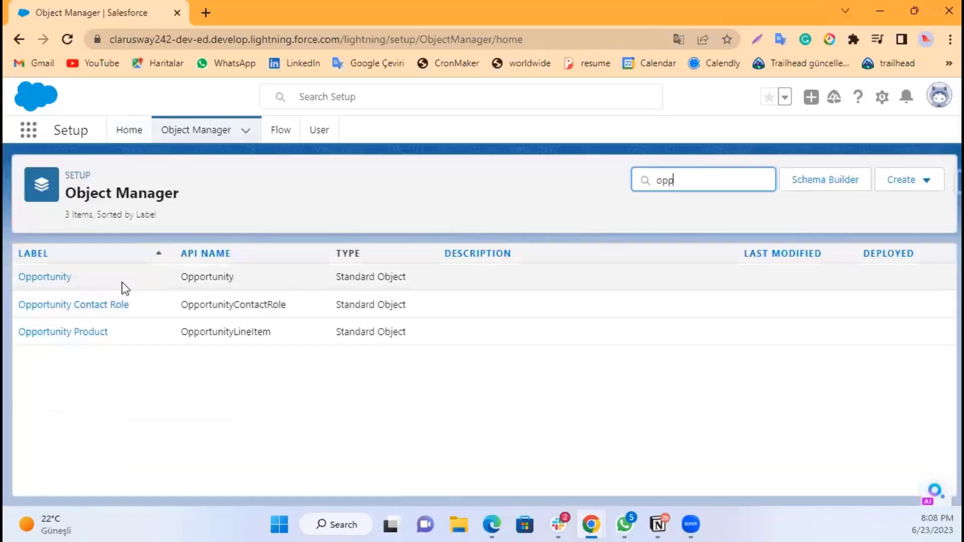
{"action": "left_click", "coordinate": [45, 277]}
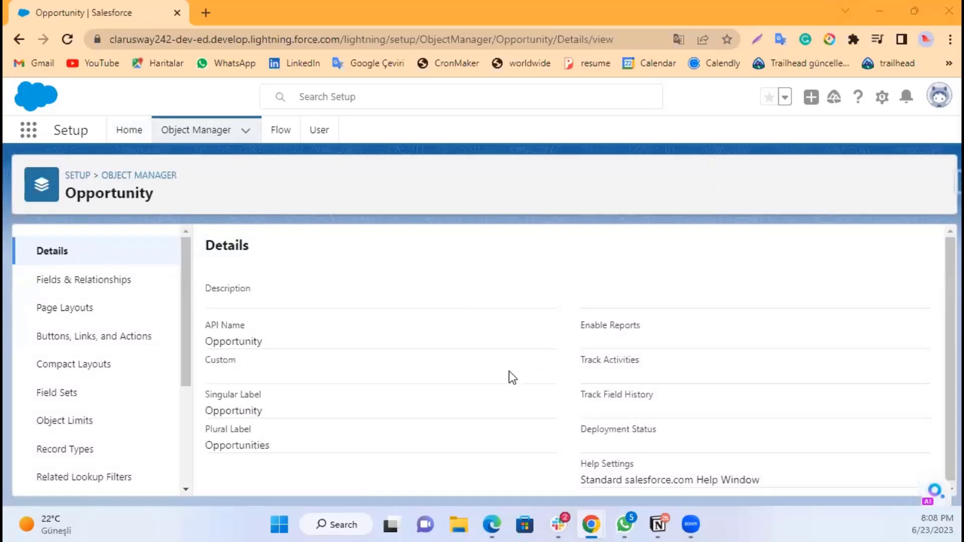
Step: Start a new custom field on Opportunity's fields and relationships, choosing the Percent data type
{"action": "left_click", "coordinate": [83, 287]}
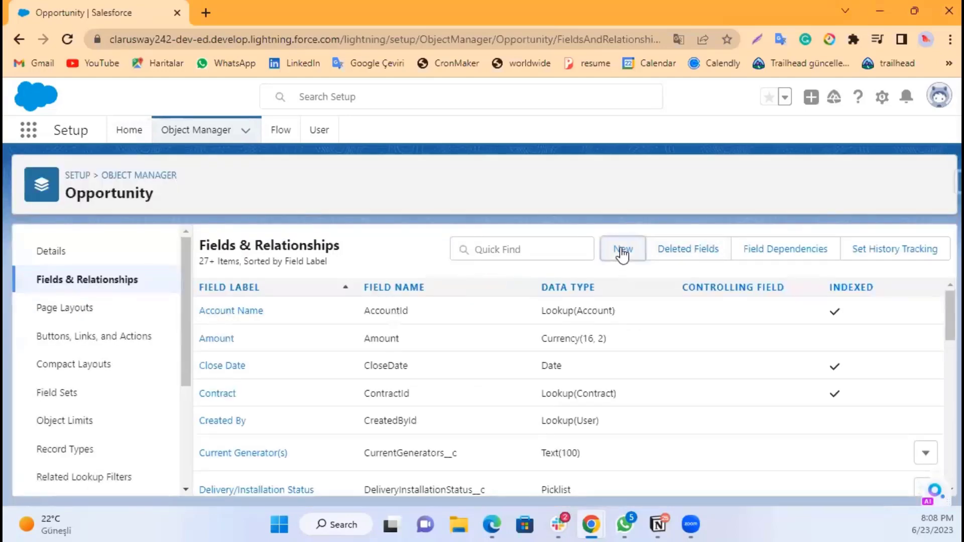
{"action": "left_click", "coordinate": [622, 251]}
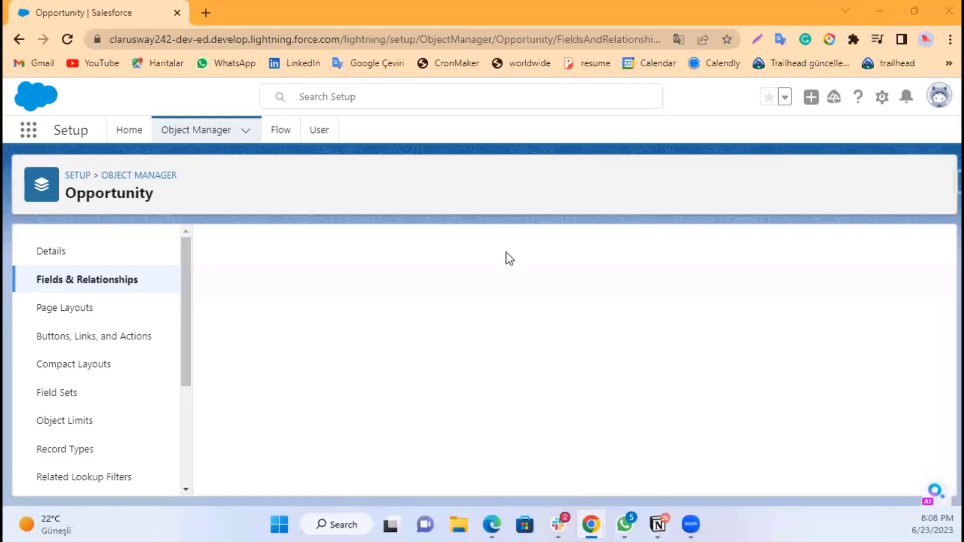
{"action": "scroll", "coordinate": [452, 387], "scroll_direction": "down", "scroll_amount": 3}
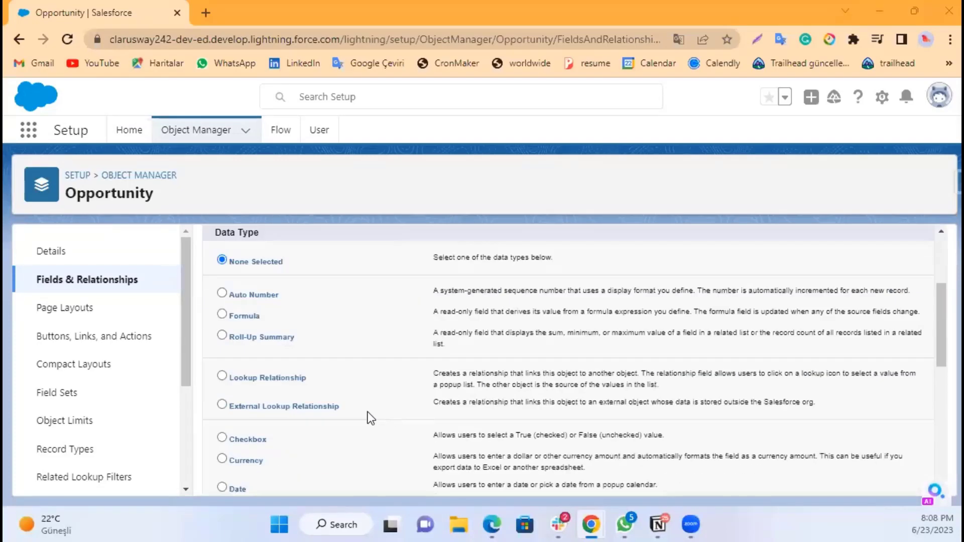
{"action": "scroll", "coordinate": [282, 386], "scroll_direction": "down", "scroll_amount": 2}
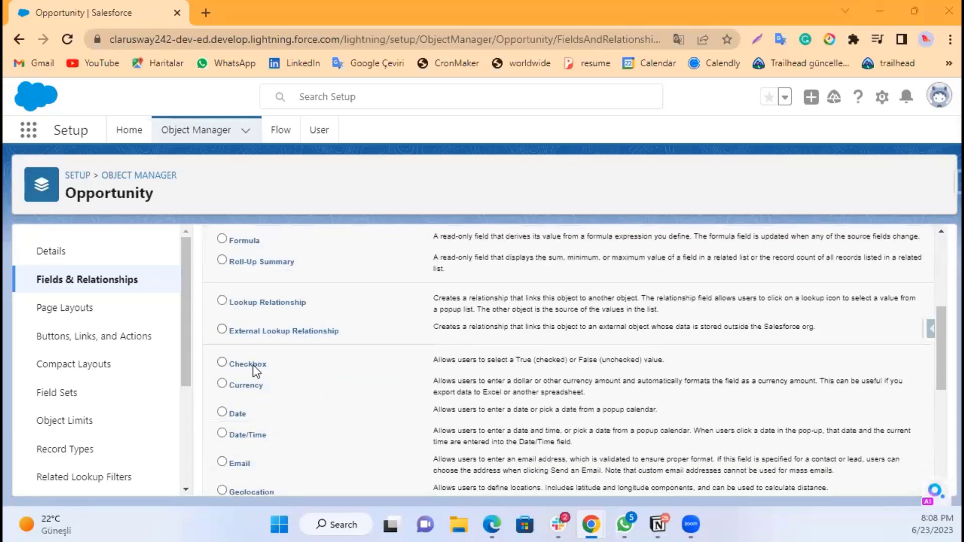
{"action": "scroll", "coordinate": [250, 345], "scroll_direction": "up", "scroll_amount": 2}
{"action": "scroll", "coordinate": [251, 346], "scroll_direction": "down", "scroll_amount": 5}
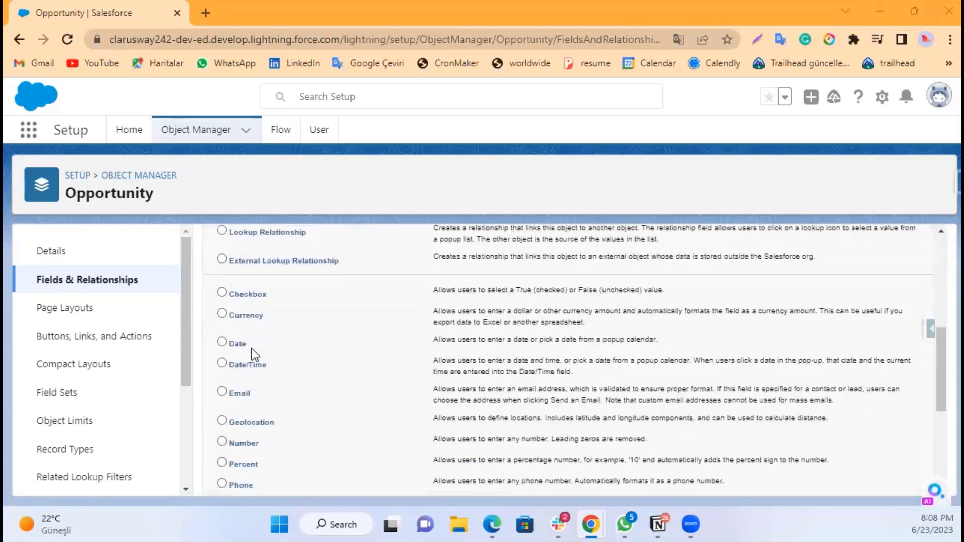
{"action": "scroll", "coordinate": [247, 442], "scroll_direction": "down", "scroll_amount": 2}
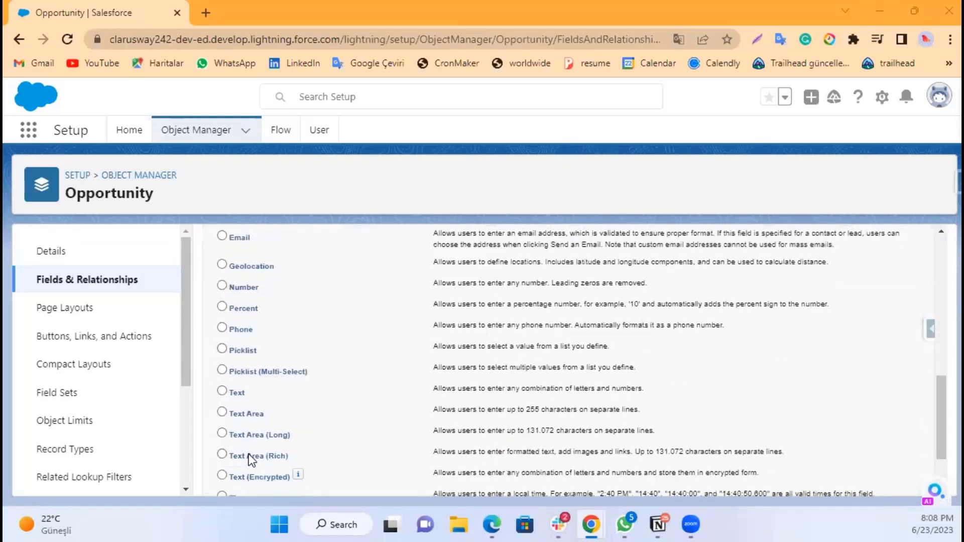
{"action": "scroll", "coordinate": [240, 402], "scroll_direction": "up", "scroll_amount": 2}
{"action": "left_click", "coordinate": [239, 387]}
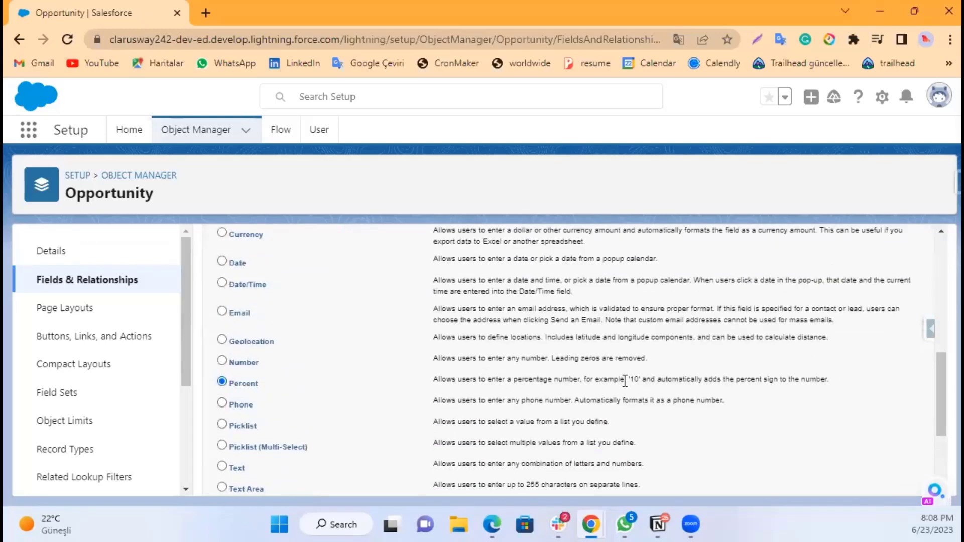
{"action": "scroll", "coordinate": [648, 394], "scroll_direction": "down", "scroll_amount": 4}
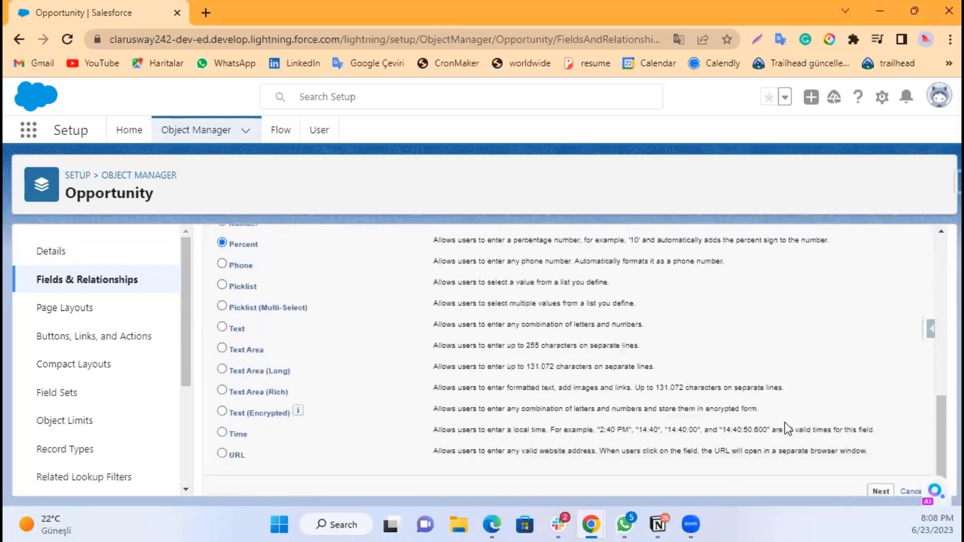
{"action": "left_click", "coordinate": [884, 479]}
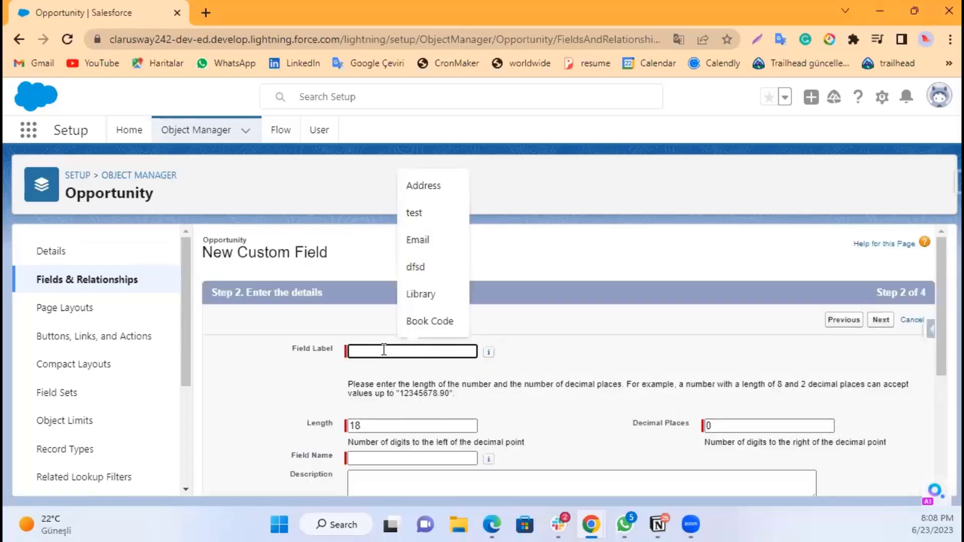
Step: Label the field Discount and set its length to 3
{"action": "type", "text": "Discou"}
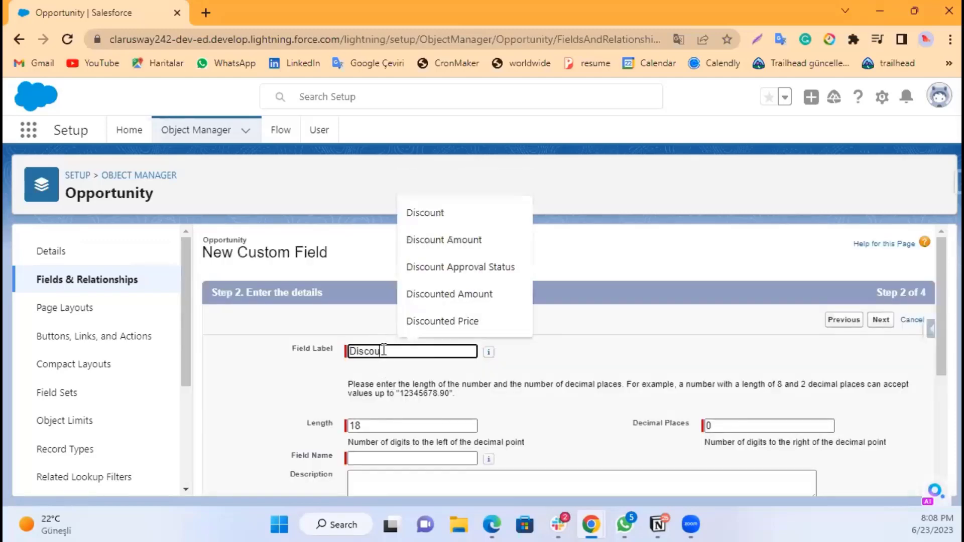
{"action": "type", "text": "nt"}
{"action": "left_click", "coordinate": [264, 370]}
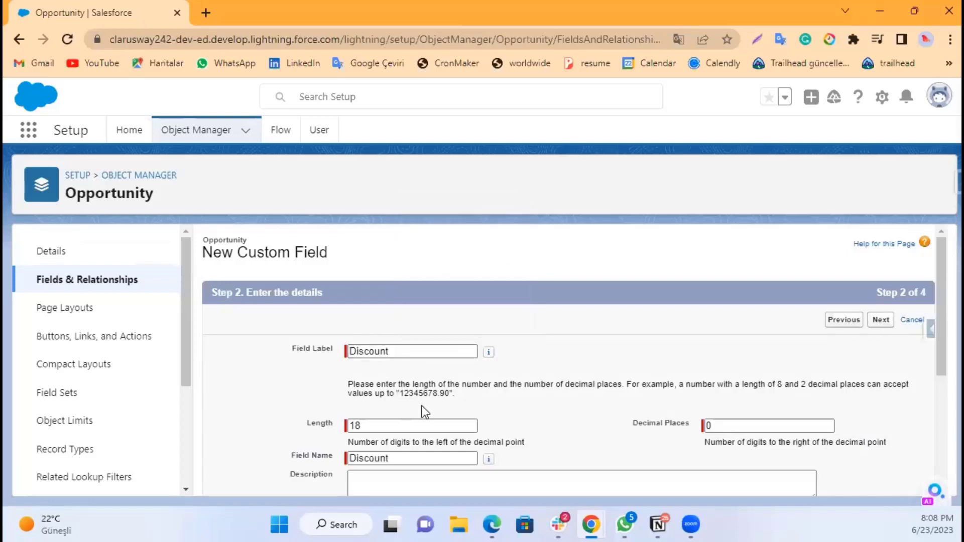
{"action": "left_click_drag", "start_coordinate": [360, 425], "coordinate": [349, 422]}
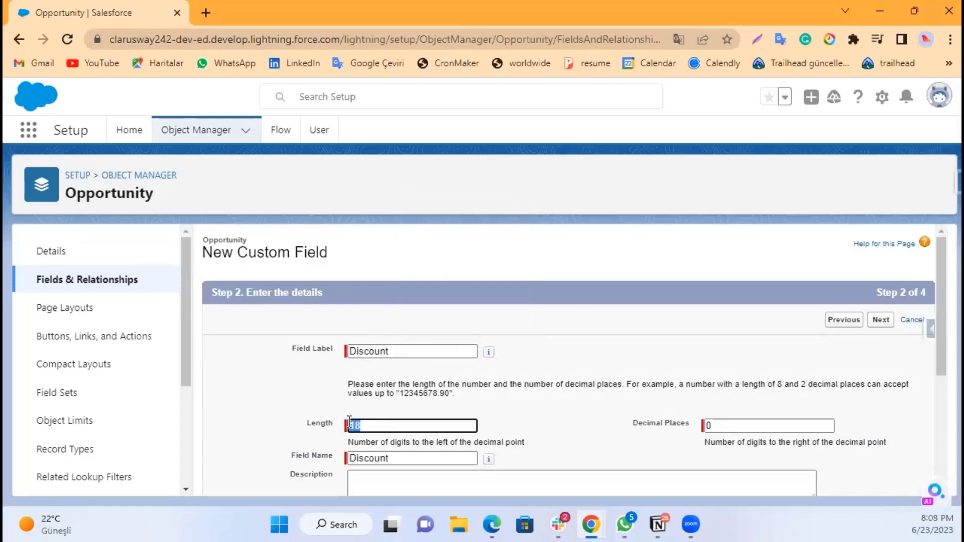
{"action": "type", "text": "3"}
{"action": "left_click", "coordinate": [562, 431]}
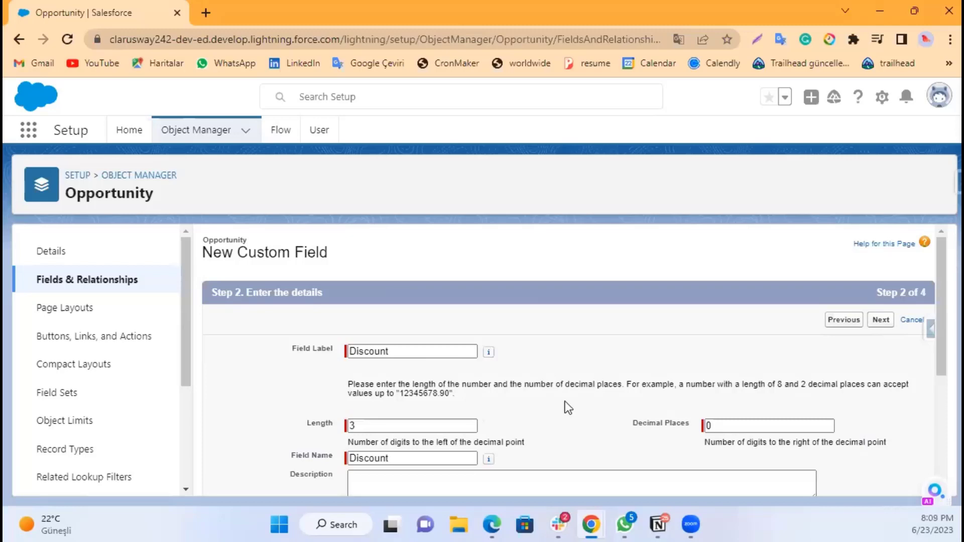
{"action": "scroll", "coordinate": [568, 400], "scroll_direction": "down", "scroll_amount": 2}
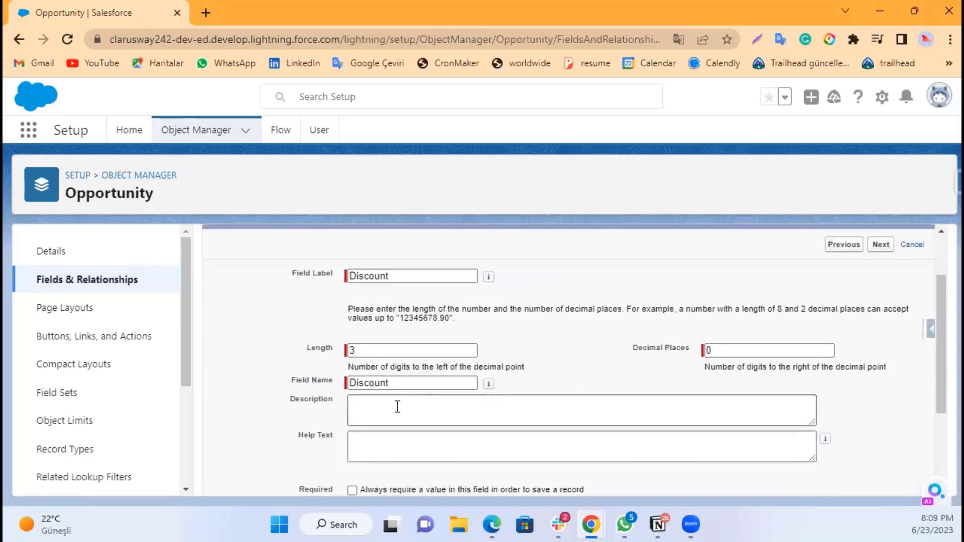
{"action": "left_click", "coordinate": [398, 407]}
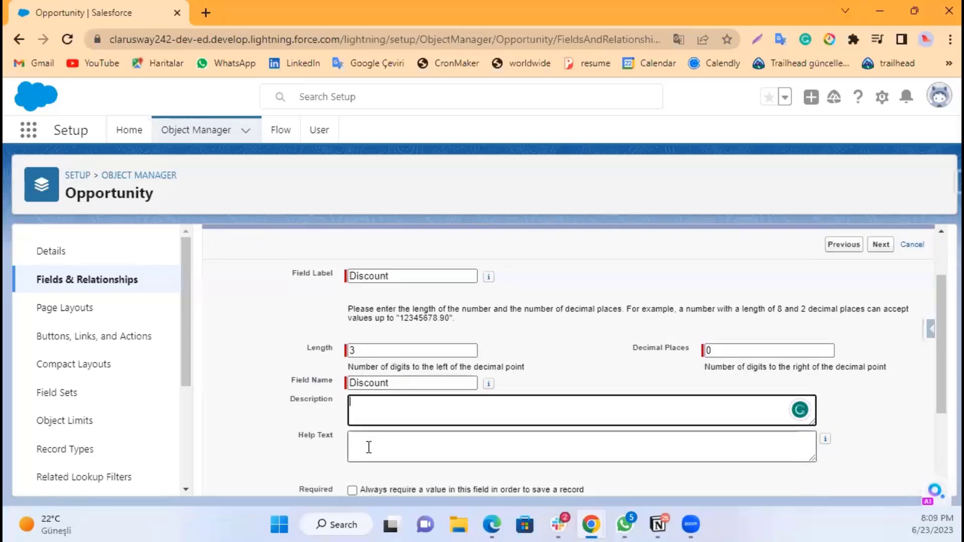
{"action": "left_click", "coordinate": [368, 447]}
{"action": "left_click", "coordinate": [372, 415]}
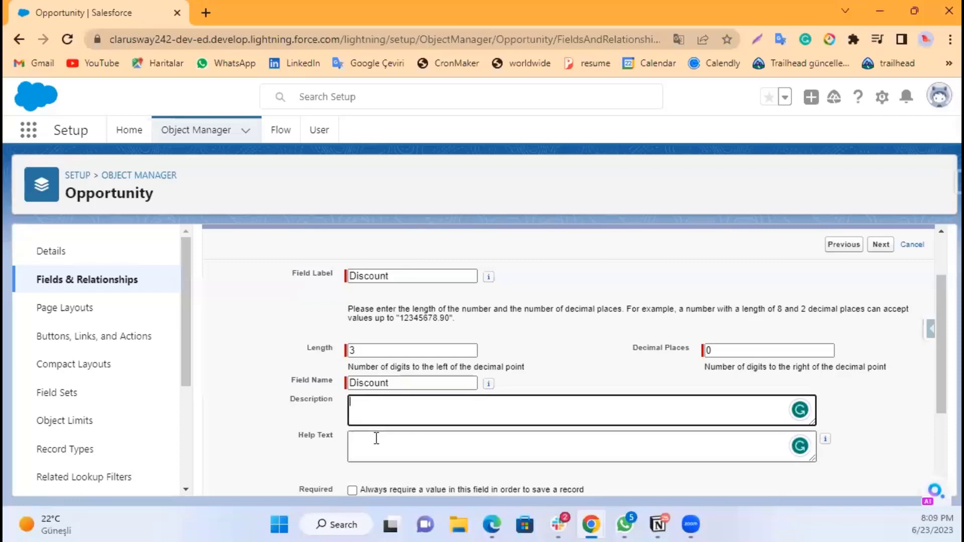
{"action": "left_click", "coordinate": [376, 438]}
{"action": "left_click", "coordinate": [377, 405]}
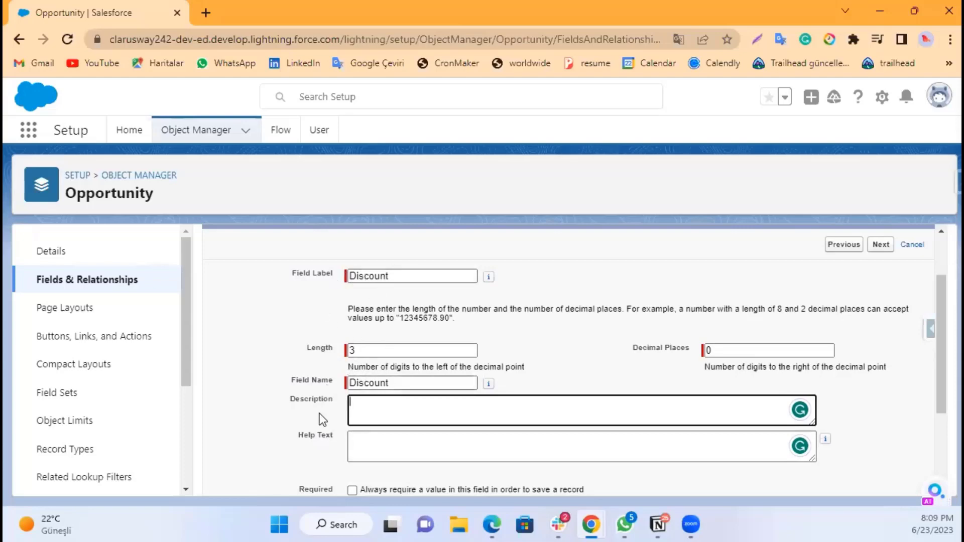
{"action": "scroll", "coordinate": [321, 421], "scroll_direction": "down", "scroll_amount": 3}
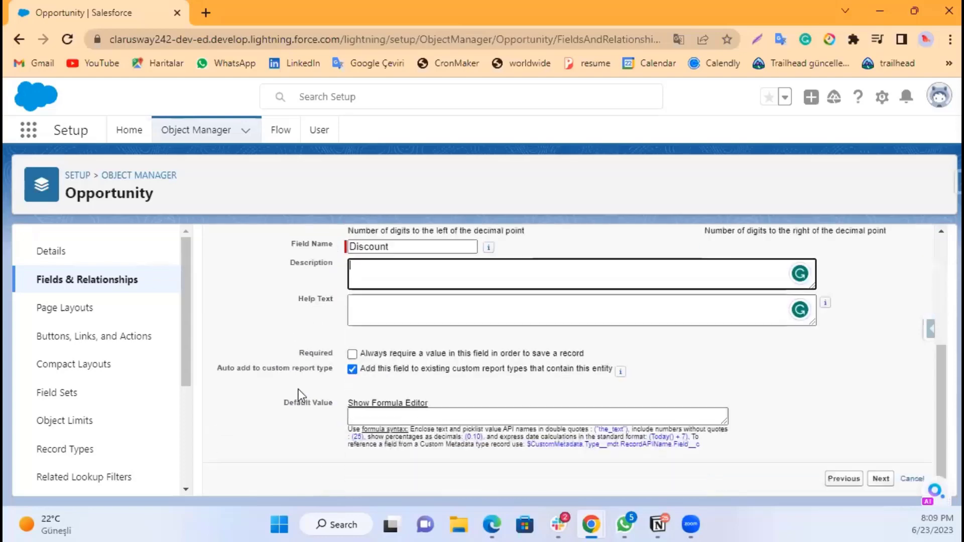
{"action": "scroll", "coordinate": [327, 380], "scroll_direction": "up", "scroll_amount": 1}
{"action": "scroll", "coordinate": [327, 380], "scroll_direction": "up", "scroll_amount": 4}
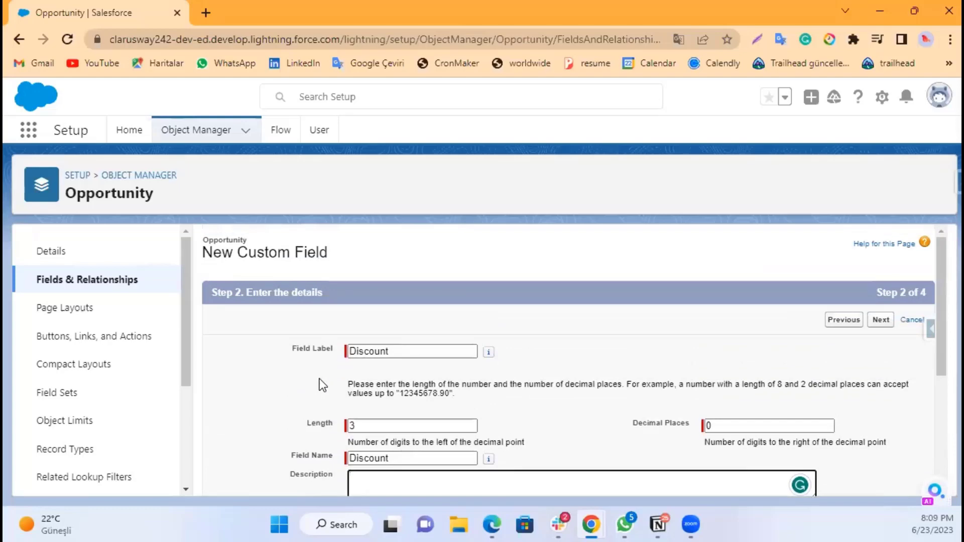
{"action": "scroll", "coordinate": [319, 378], "scroll_direction": "down", "scroll_amount": 1}
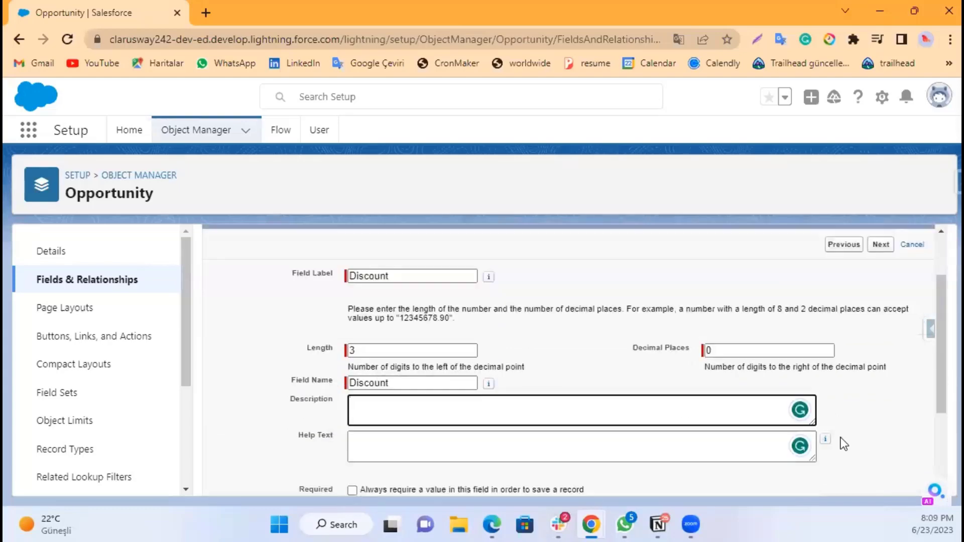
Step: Change the field name to Discount1 and continue to the field-level security step
{"action": "left_click", "coordinate": [882, 246]}
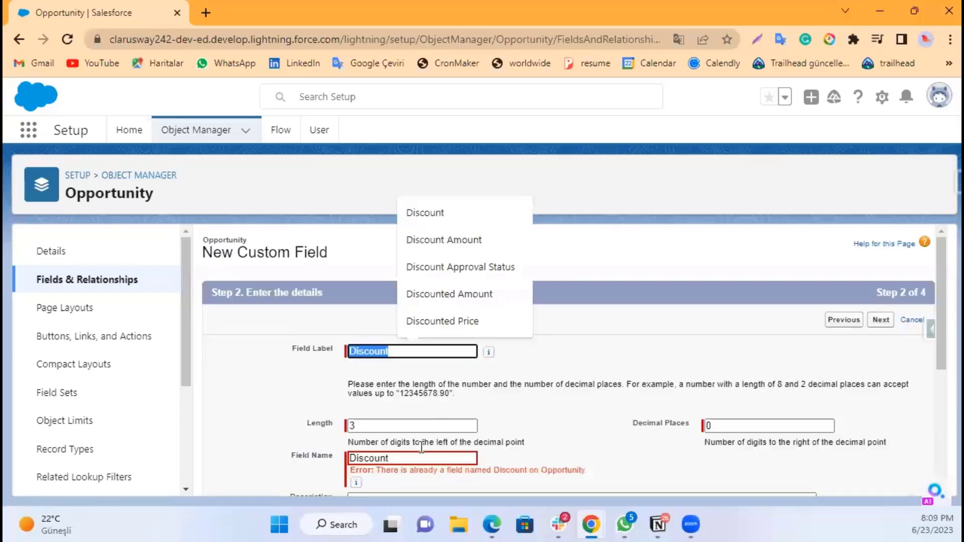
{"action": "left_click", "coordinate": [422, 459]}
{"action": "type", "text": "1"}
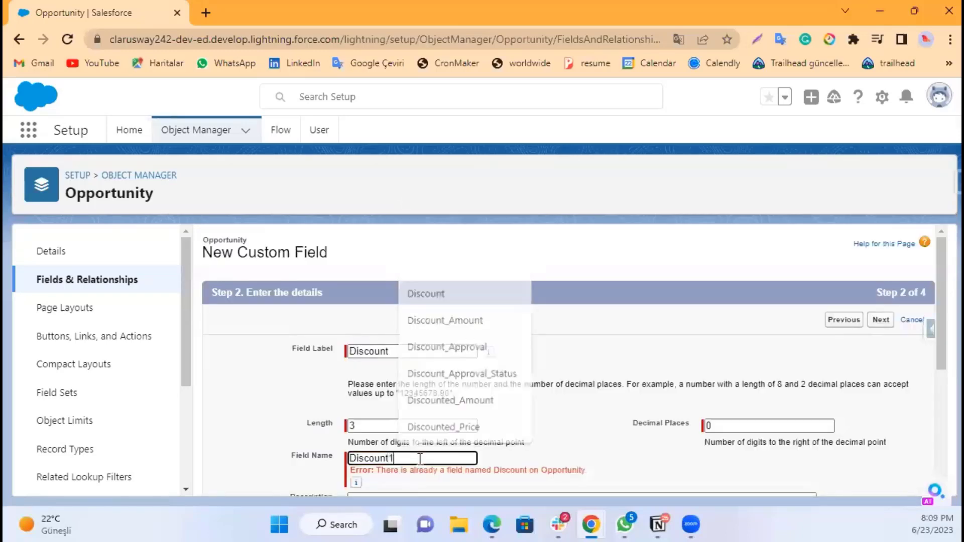
{"action": "left_click", "coordinate": [253, 462]}
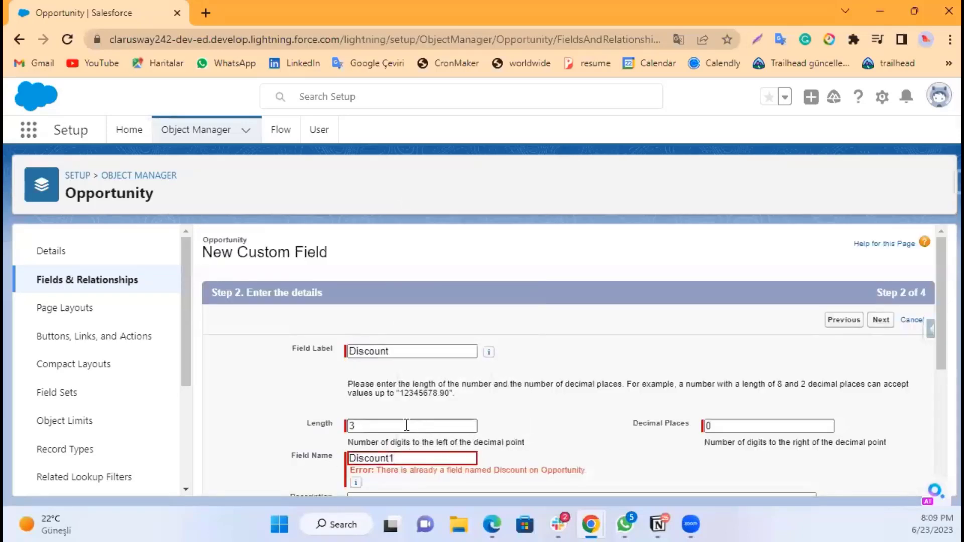
{"action": "scroll", "coordinate": [585, 427], "scroll_direction": "down", "scroll_amount": 3}
{"action": "scroll", "coordinate": [649, 377], "scroll_direction": "up", "scroll_amount": 2}
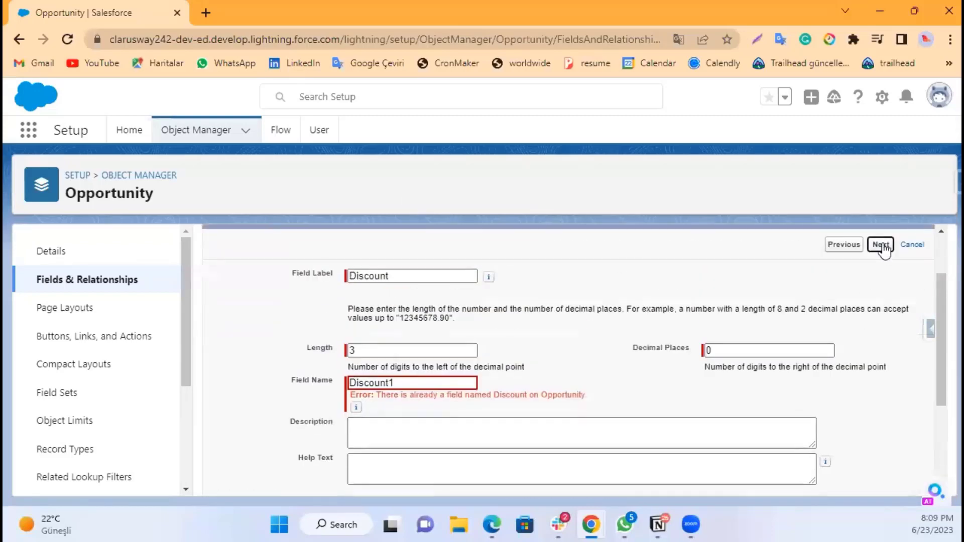
{"action": "left_click", "coordinate": [882, 245]}
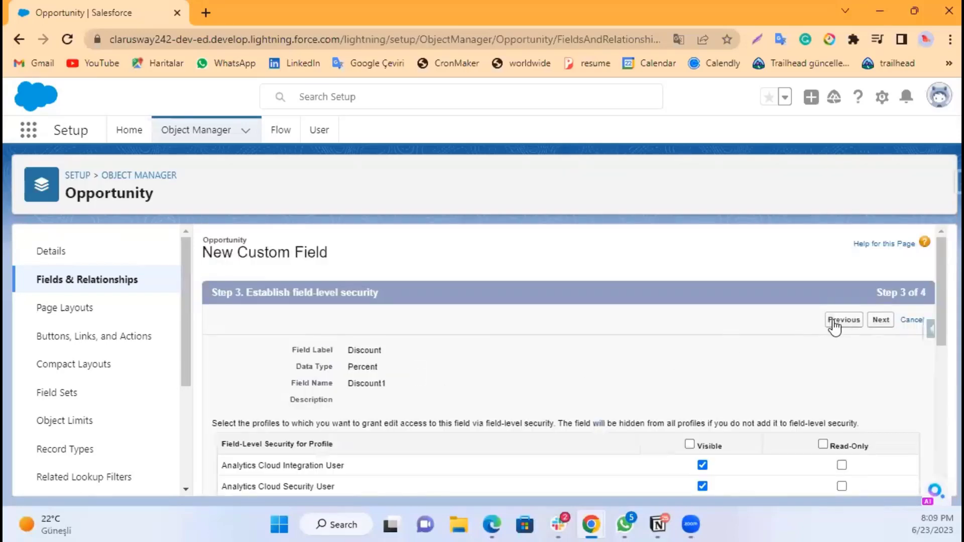
Step: Make the field visible to all profiles and continue to the page layouts step
{"action": "scroll", "coordinate": [726, 403], "scroll_direction": "down", "scroll_amount": 3}
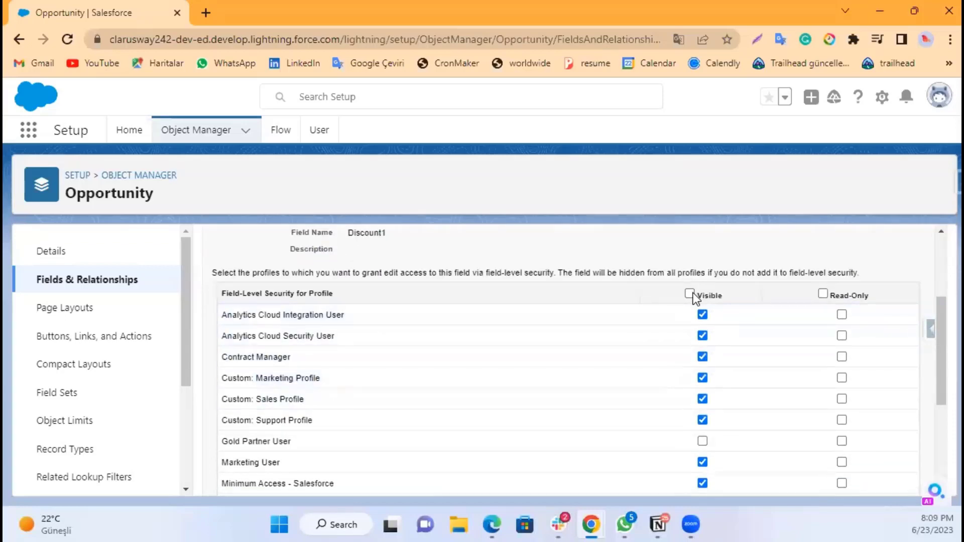
{"action": "left_click", "coordinate": [691, 293]}
{"action": "scroll", "coordinate": [811, 304], "scroll_direction": "up", "scroll_amount": 3}
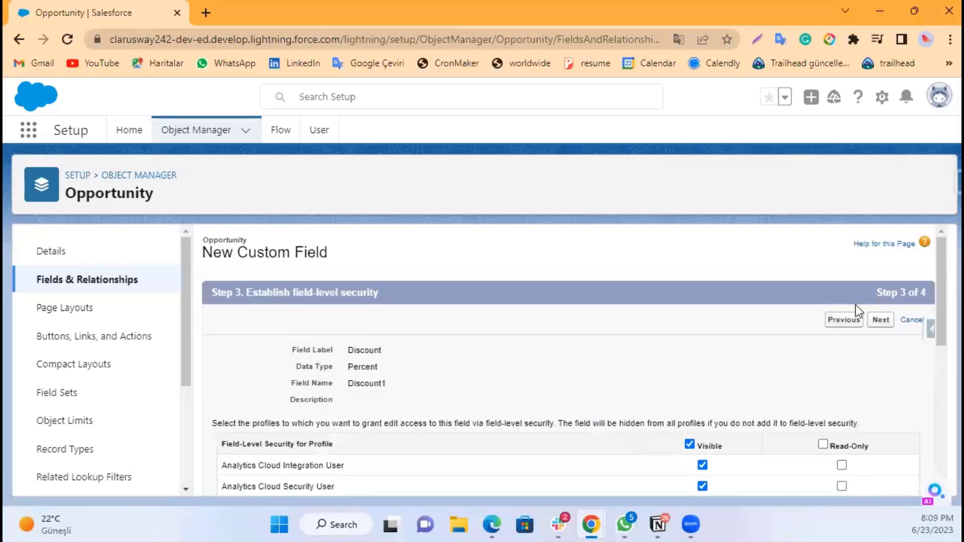
{"action": "left_click", "coordinate": [882, 324]}
Step: Save the field on all page layouts and start another new custom field
{"action": "scroll", "coordinate": [502, 392], "scroll_direction": "down", "scroll_amount": 3}
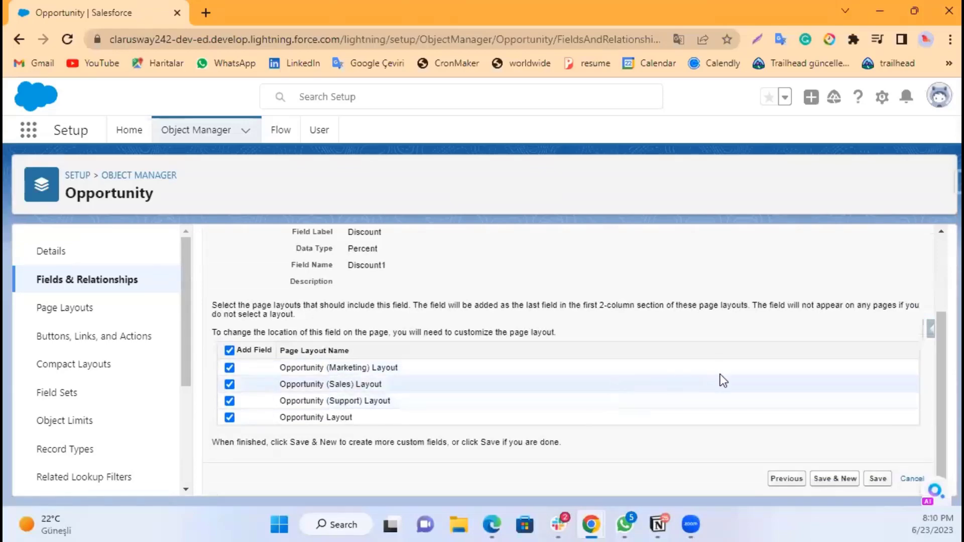
{"action": "scroll", "coordinate": [720, 375], "scroll_direction": "up", "scroll_amount": 3}
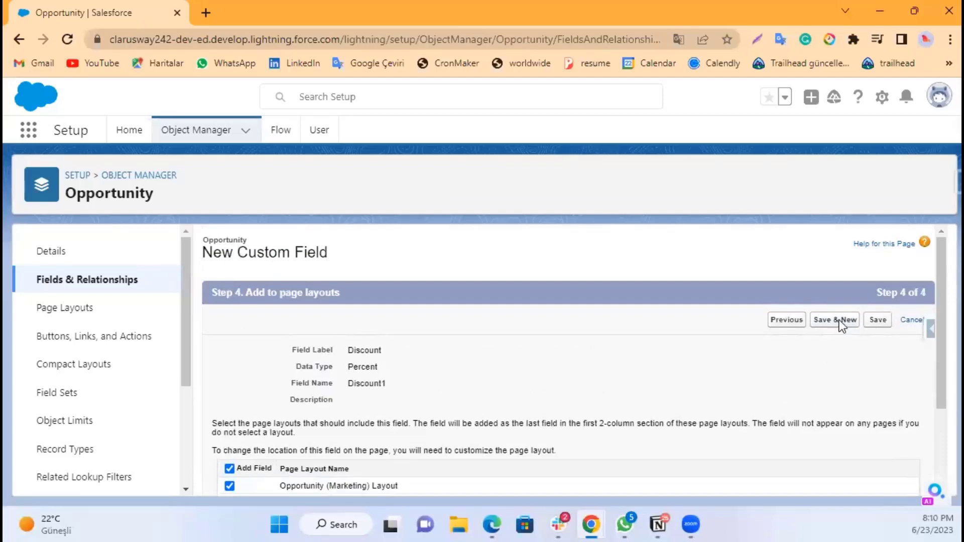
{"action": "left_click", "coordinate": [839, 321]}
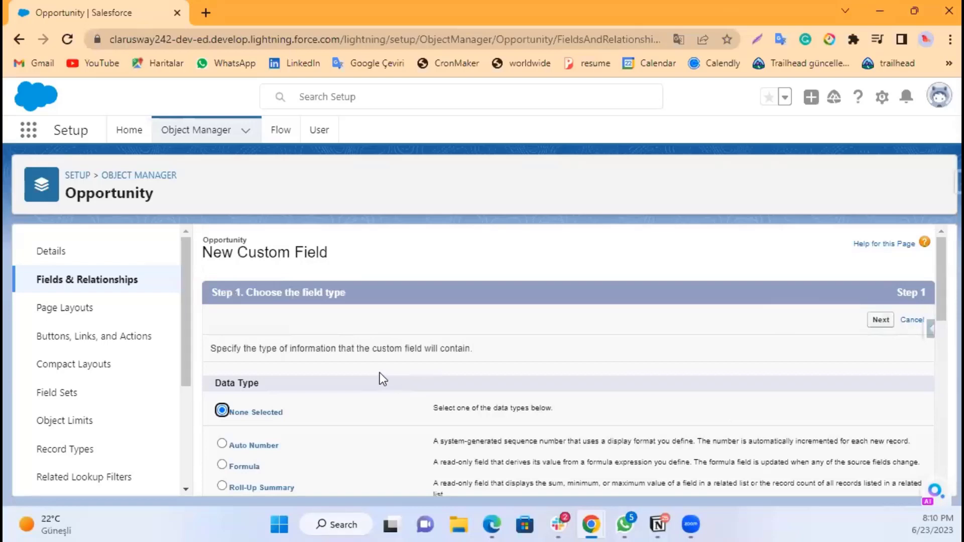
Step: Choose Formula as the new custom field's data type and continue to the output type step
{"action": "scroll", "coordinate": [380, 373], "scroll_direction": "down", "scroll_amount": 3}
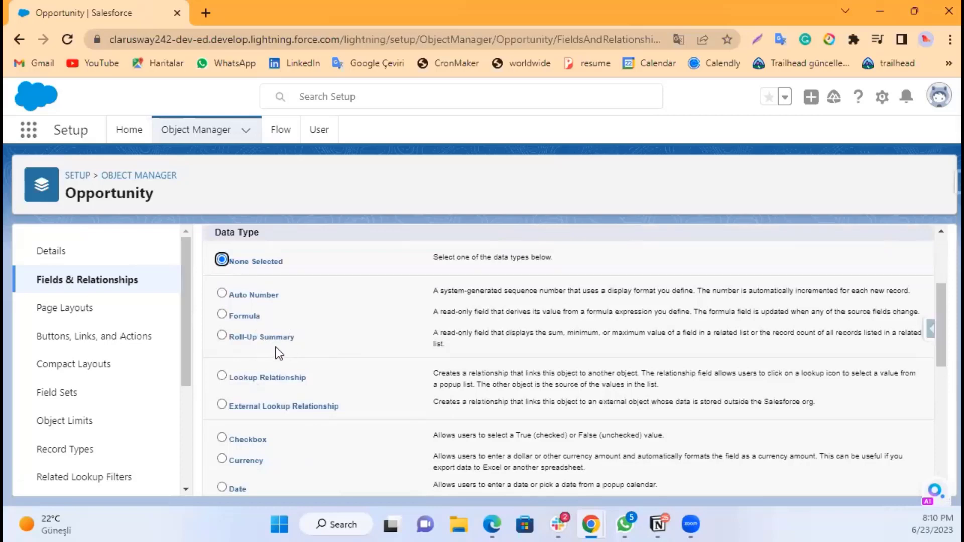
{"action": "scroll", "coordinate": [276, 351], "scroll_direction": "down", "scroll_amount": 1}
{"action": "scroll", "coordinate": [276, 352], "scroll_direction": "up", "scroll_amount": 1}
{"action": "left_click", "coordinate": [232, 314]}
{"action": "scroll", "coordinate": [874, 452], "scroll_direction": "down", "scroll_amount": 5}
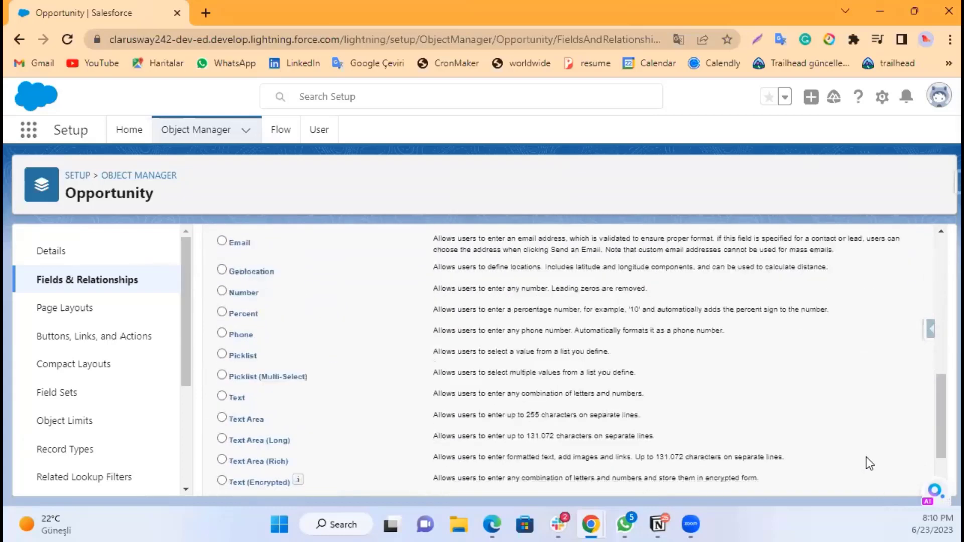
{"action": "scroll", "coordinate": [868, 460], "scroll_direction": "down", "scroll_amount": 3}
{"action": "left_click", "coordinate": [879, 477]}
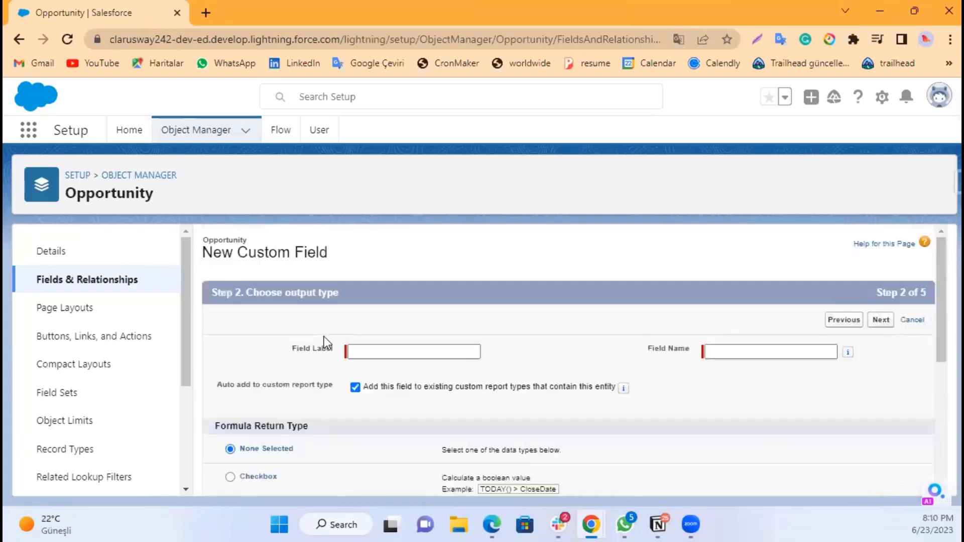
Step: Label the formula field Discounted Amount and set its field name to Discounted_Amount1
{"action": "left_click", "coordinate": [356, 350]}
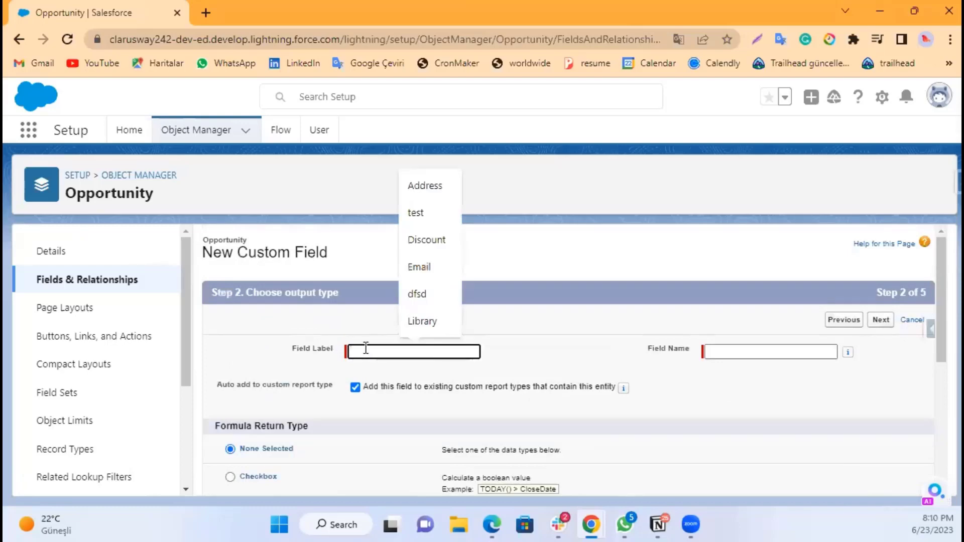
{"action": "type", "text": "Disco"}
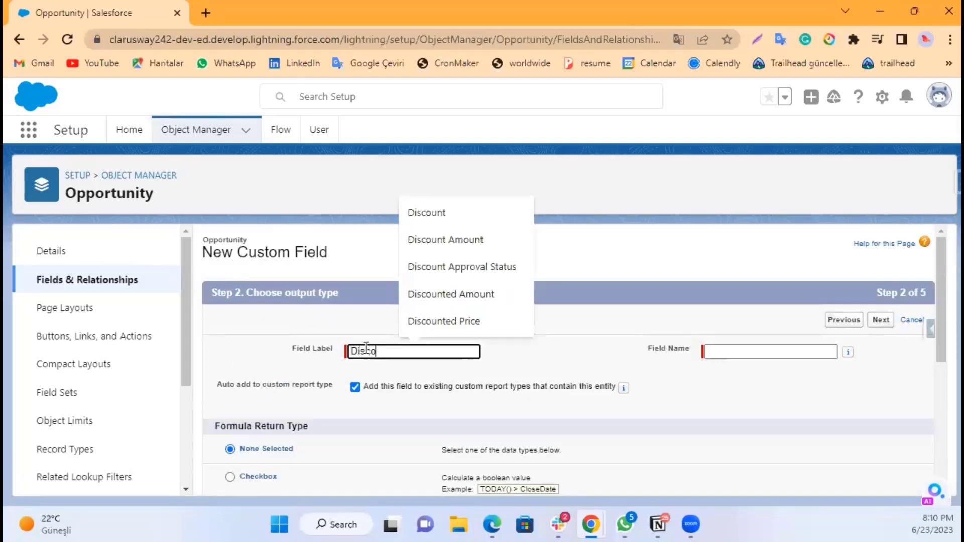
{"action": "type", "text": "unted A"}
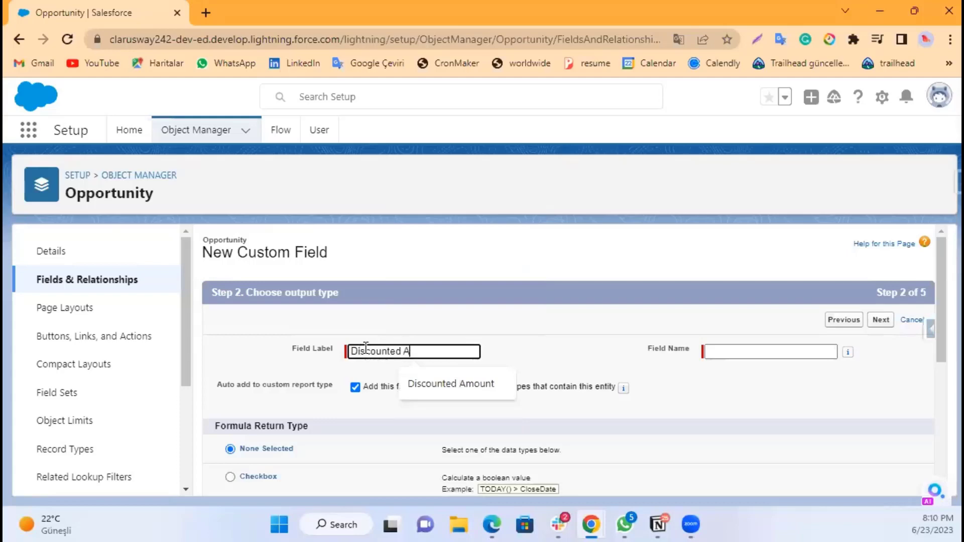
{"action": "type", "text": "mount"}
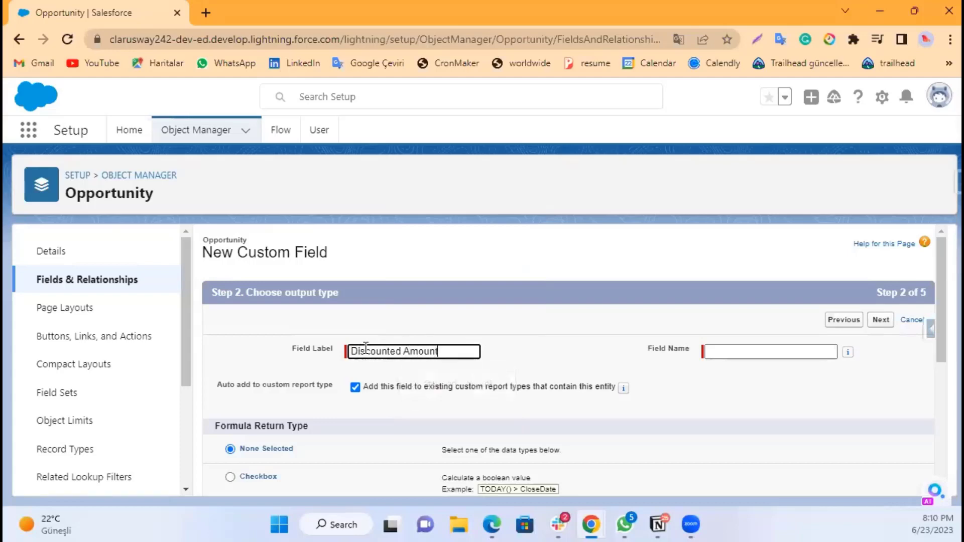
{"action": "left_click", "coordinate": [810, 348]}
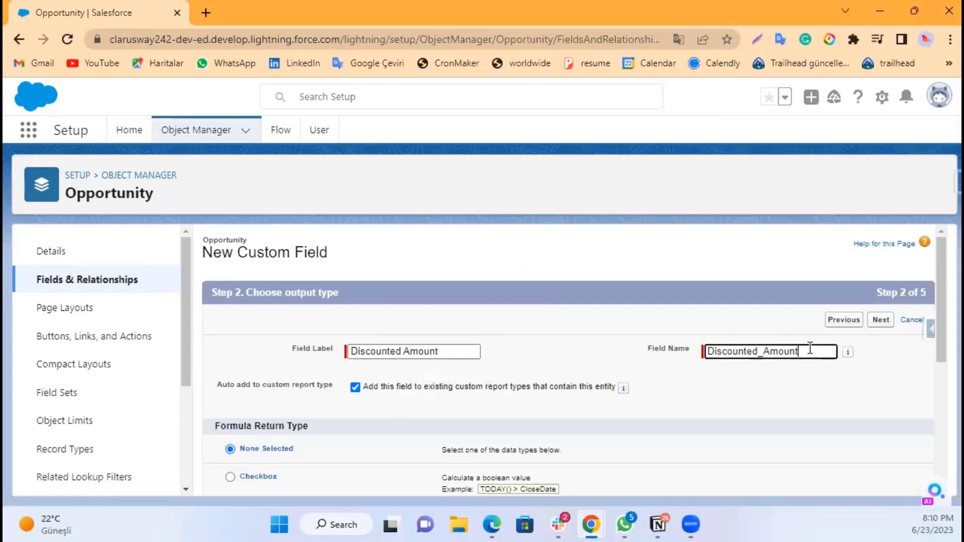
{"action": "type", "text": "1"}
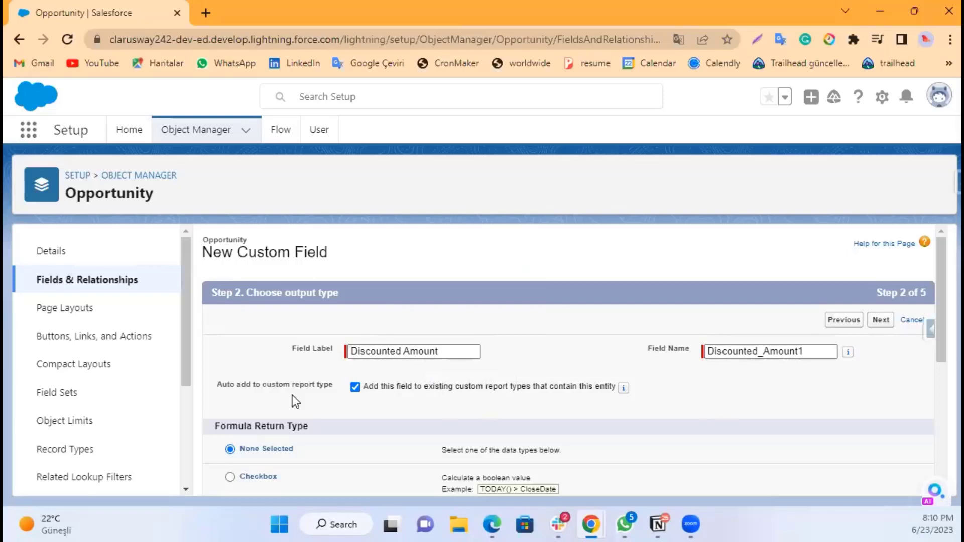
Step: Choose Currency as the formula return type, continue to the formula editor, and cancel the field wizard
{"action": "scroll", "coordinate": [296, 396], "scroll_direction": "down", "scroll_amount": 3}
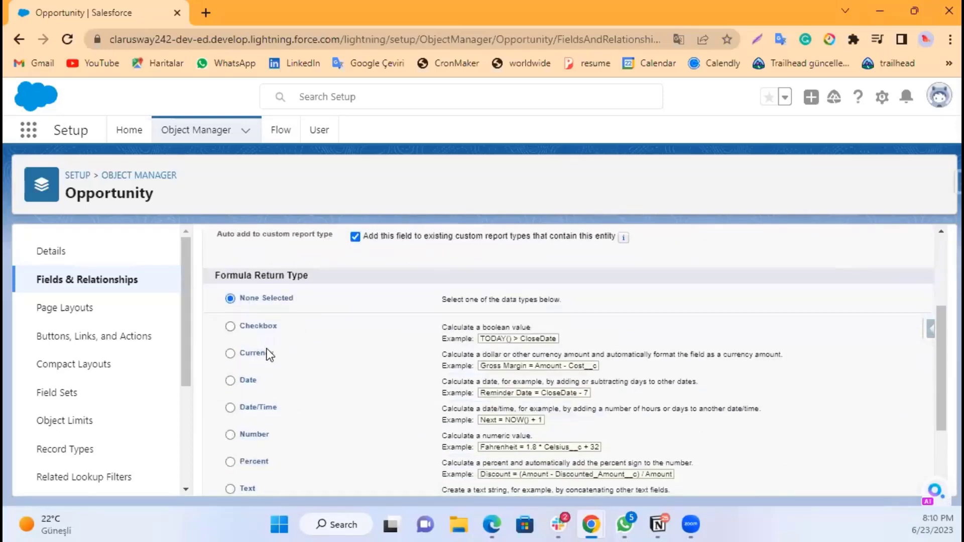
{"action": "scroll", "coordinate": [267, 348], "scroll_direction": "down", "scroll_amount": 2}
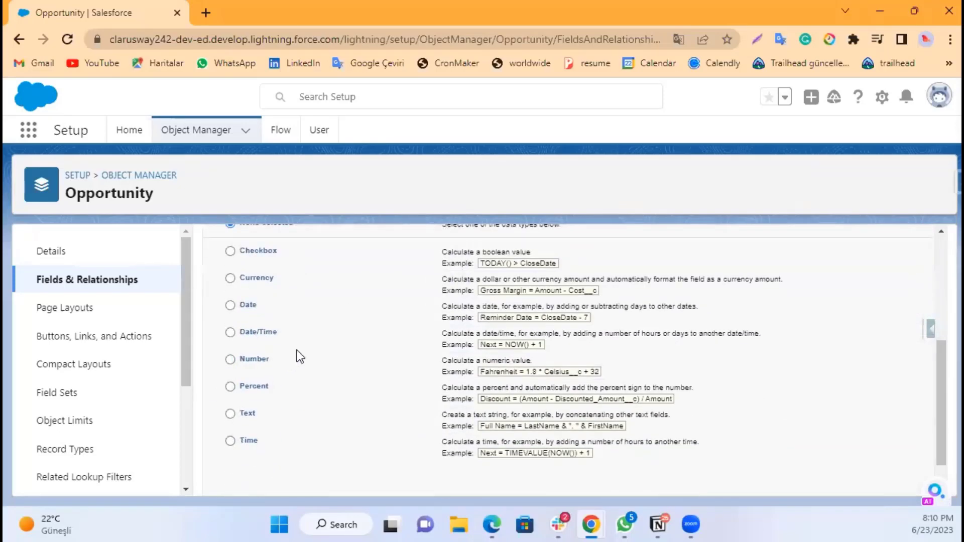
{"action": "scroll", "coordinate": [282, 326], "scroll_direction": "up", "scroll_amount": 2}
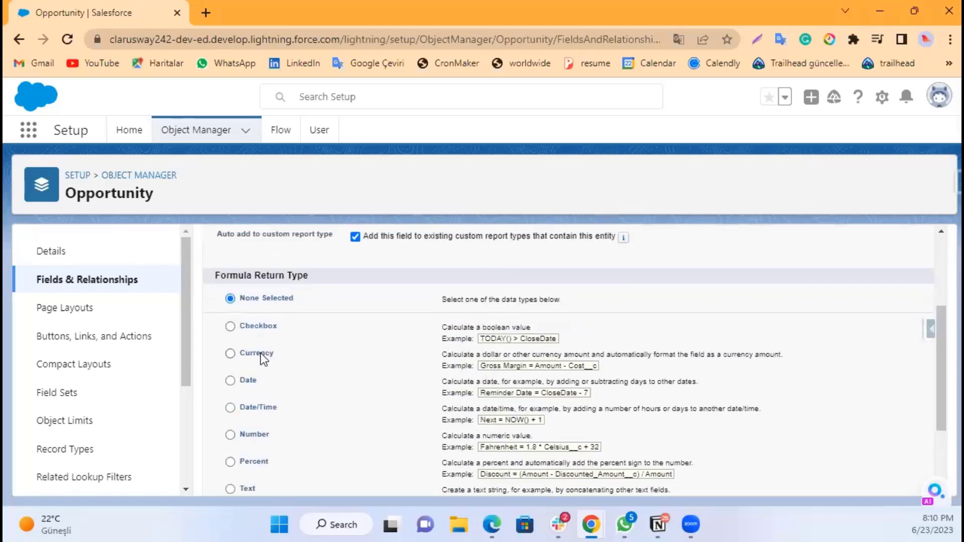
{"action": "left_click", "coordinate": [261, 353]}
{"action": "scroll", "coordinate": [583, 362], "scroll_direction": "down", "scroll_amount": 3}
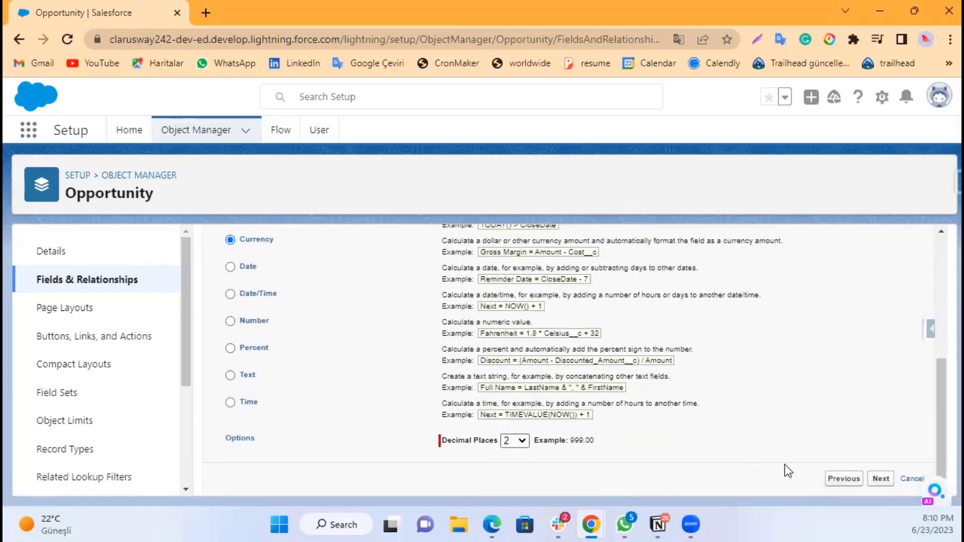
{"action": "left_click", "coordinate": [880, 479]}
{"action": "scroll", "coordinate": [548, 307], "scroll_direction": "down", "scroll_amount": 2}
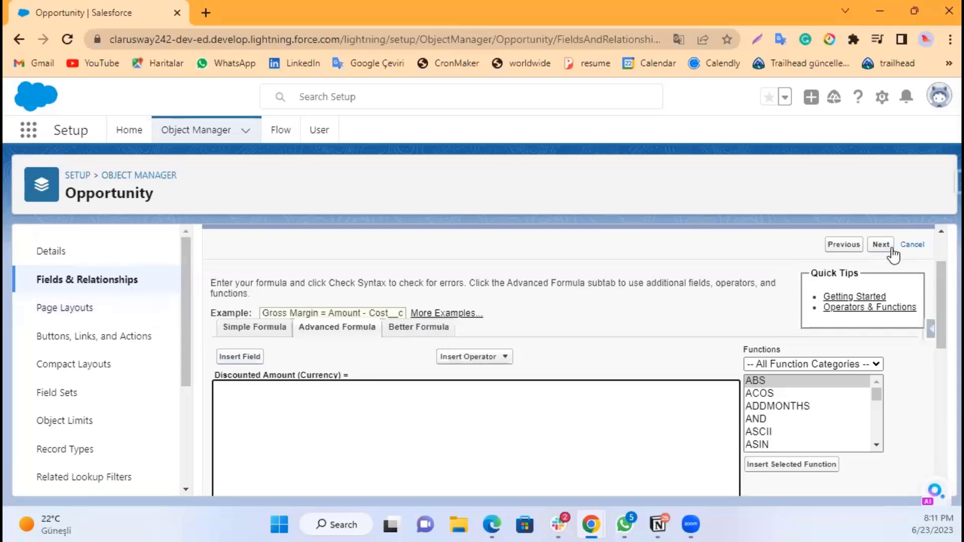
{"action": "left_click", "coordinate": [912, 246]}
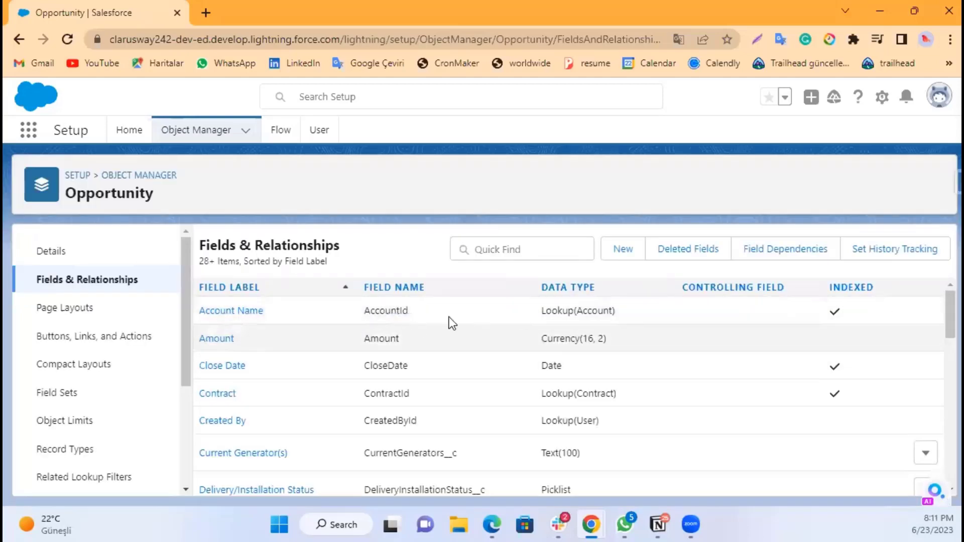
Step: Start another new custom field with the Picklist data type and continue to the details step
{"action": "left_click", "coordinate": [623, 250]}
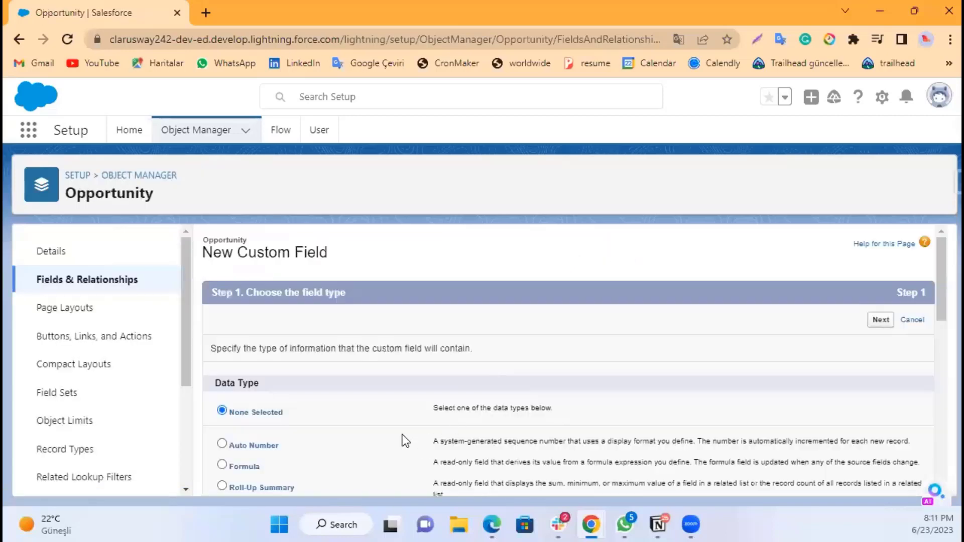
{"action": "scroll", "coordinate": [393, 412], "scroll_direction": "down", "scroll_amount": 3}
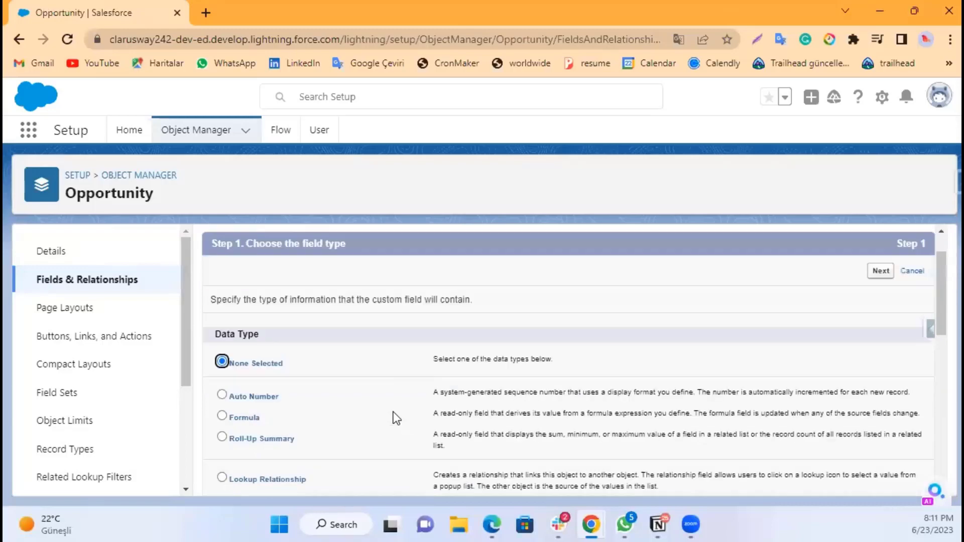
{"action": "scroll", "coordinate": [269, 393], "scroll_direction": "down", "scroll_amount": 5}
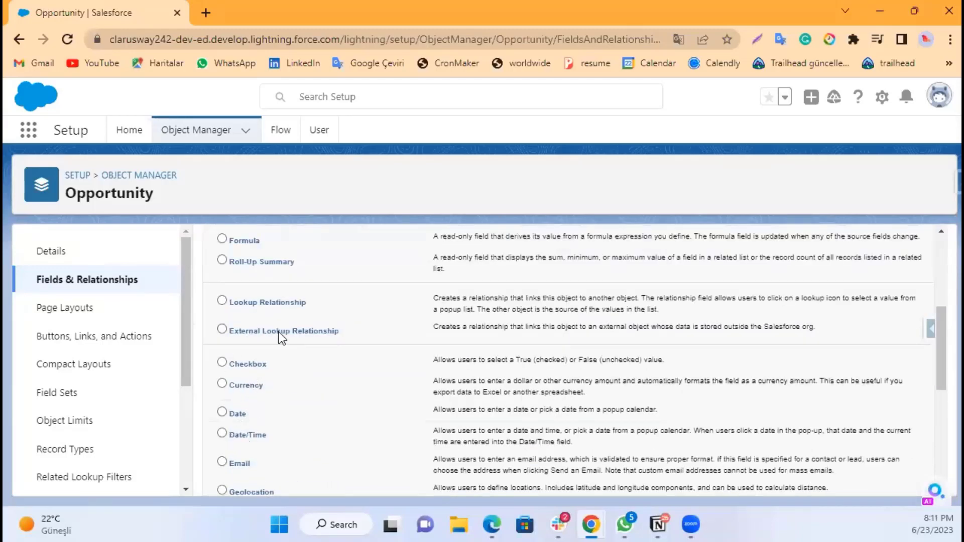
{"action": "scroll", "coordinate": [273, 346], "scroll_direction": "down", "scroll_amount": 3}
{"action": "scroll", "coordinate": [650, 417], "scroll_direction": "down", "scroll_amount": 3}
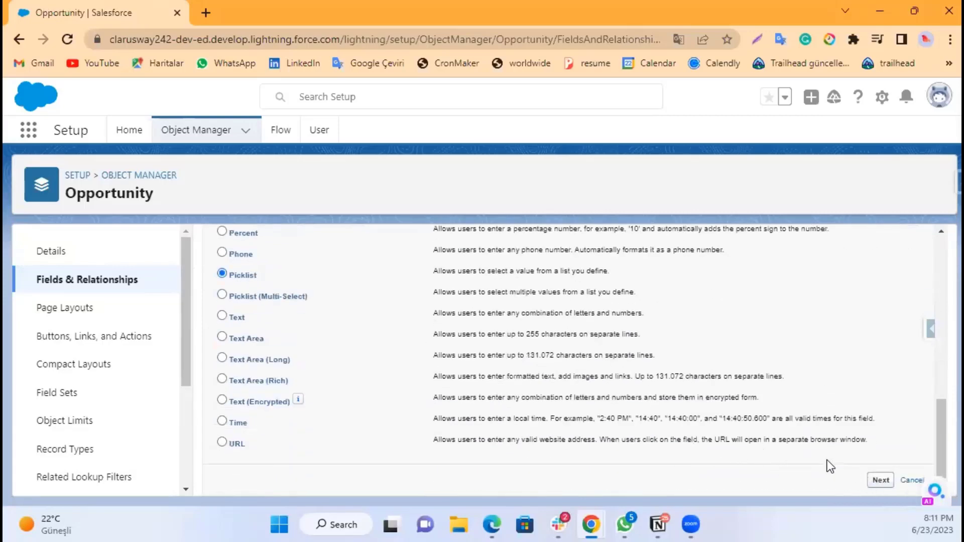
{"action": "left_click", "coordinate": [881, 480]}
Step: Label the picklist field Discount Approval Status
{"action": "left_click", "coordinate": [379, 351]}
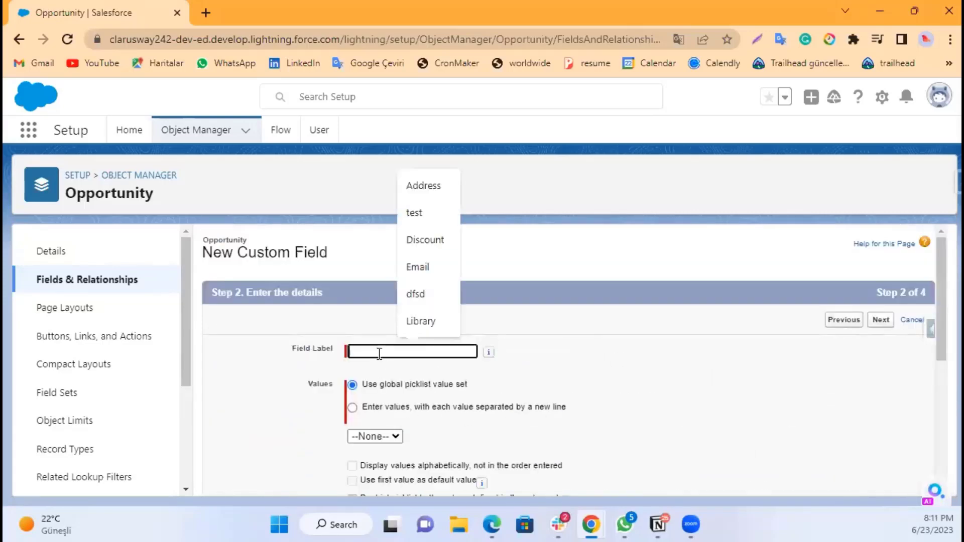
{"action": "type", "text": "Discount Approval Status"}
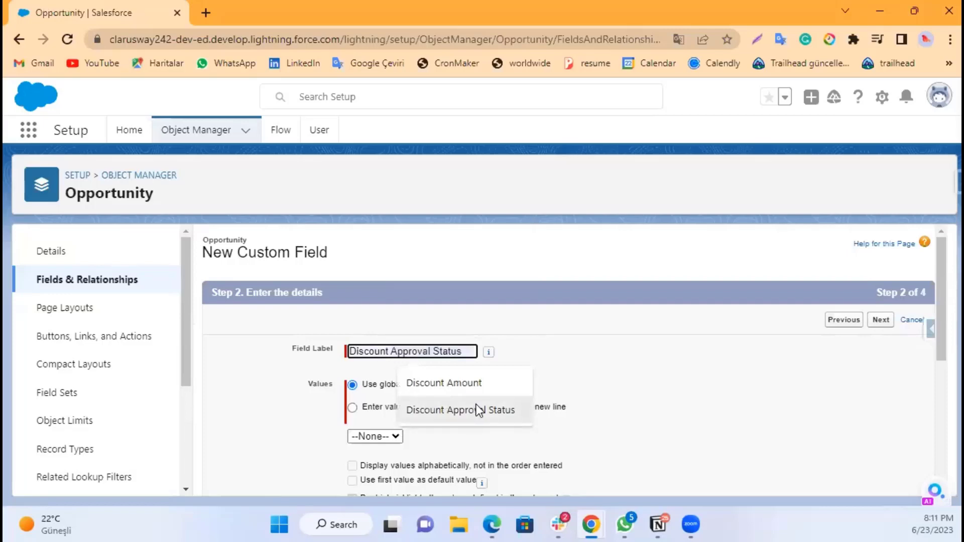
{"action": "left_click", "coordinate": [476, 405]}
{"action": "scroll", "coordinate": [530, 343], "scroll_direction": "down", "scroll_amount": 2}
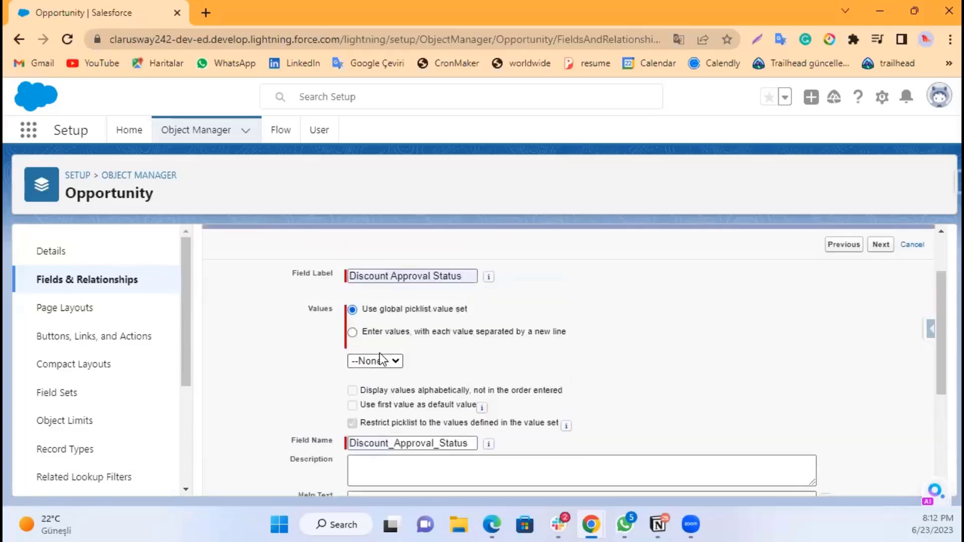
Step: Enter the picklist values Submitted For Approval, Submitted and Rejected, one per line
{"action": "left_click", "coordinate": [371, 330]}
{"action": "left_click", "coordinate": [390, 375]}
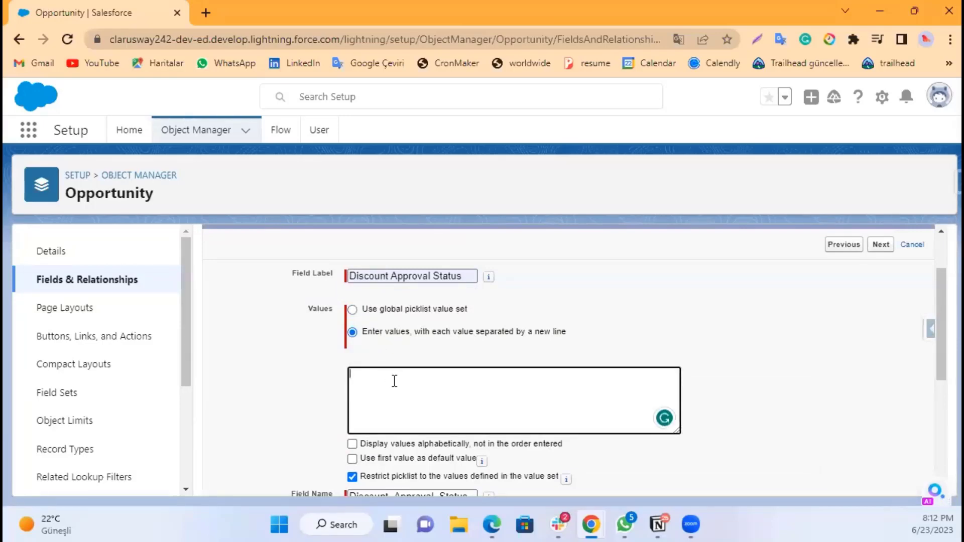
{"action": "type", "text": "Submitted For Approval"}
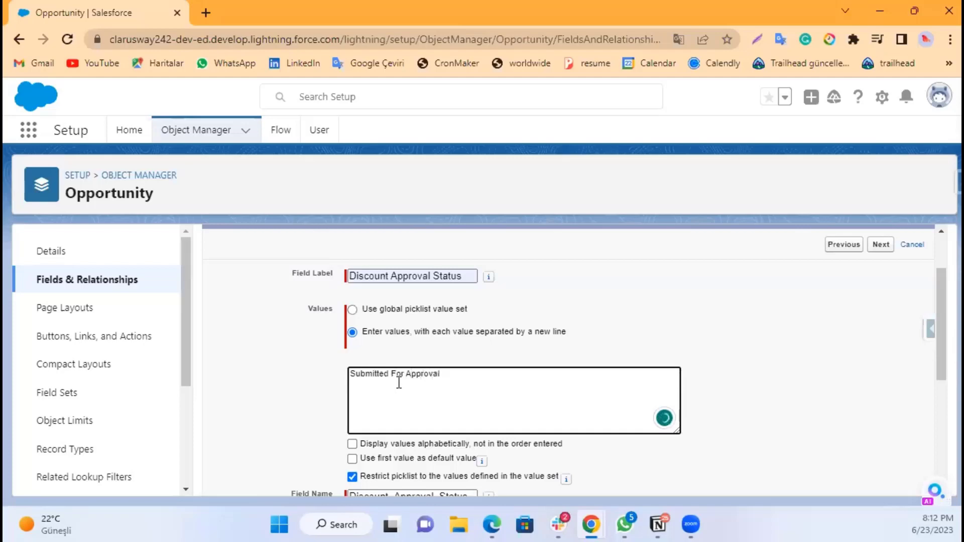
{"action": "key", "text": "Return"}
{"action": "type", "text": "Submitted"}
{"action": "key", "text": "Return"}
{"action": "type", "text": "Rejected"}
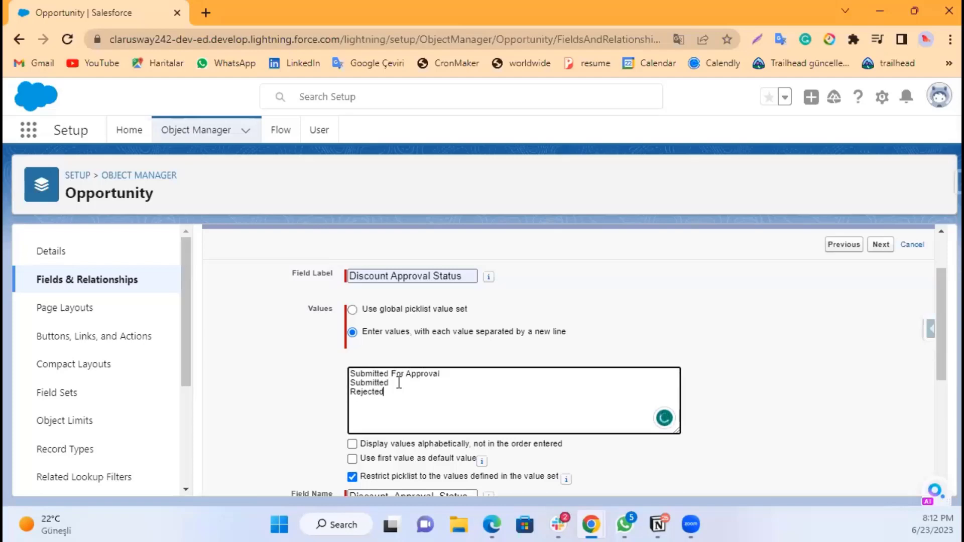
Step: Change the field name to Discount_Approval_Status1 and continue to the field-level security step
{"action": "scroll", "coordinate": [399, 383], "scroll_direction": "down", "scroll_amount": 3}
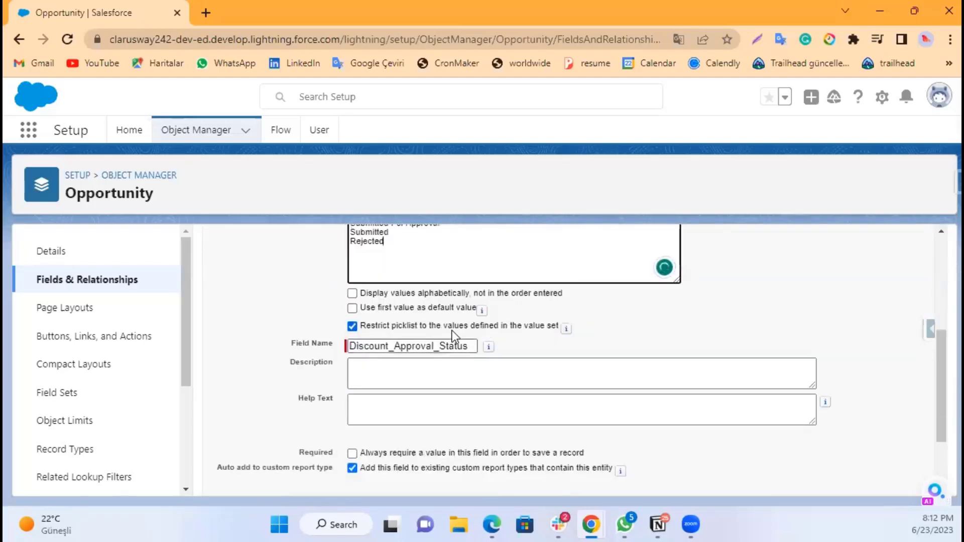
{"action": "left_click", "coordinate": [464, 346]}
{"action": "mouse_move", "coordinate": [496, 350]}
{"action": "type", "text": "1"}
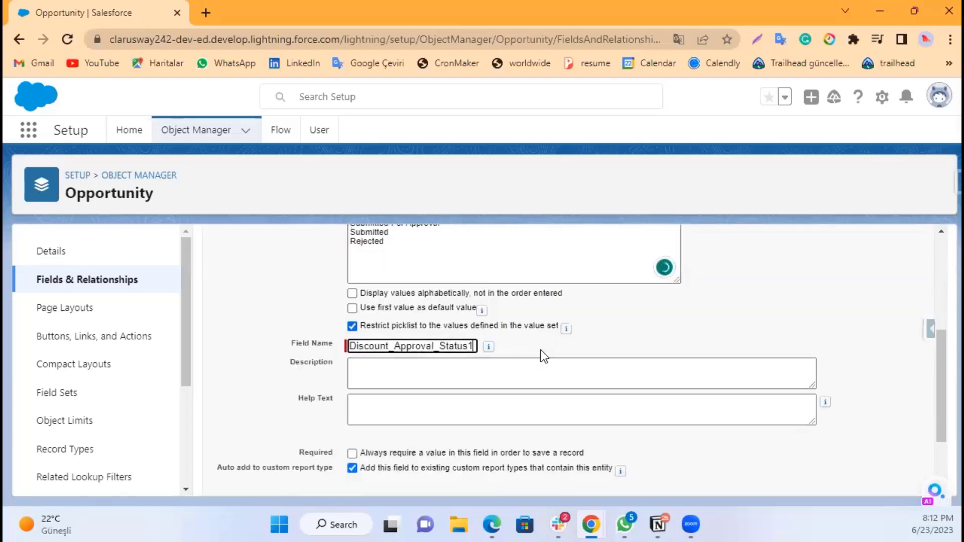
{"action": "scroll", "coordinate": [507, 384], "scroll_direction": "down", "scroll_amount": 2}
{"action": "scroll", "coordinate": [472, 391], "scroll_direction": "down", "scroll_amount": 1}
{"action": "scroll", "coordinate": [471, 390], "scroll_direction": "up", "scroll_amount": 5}
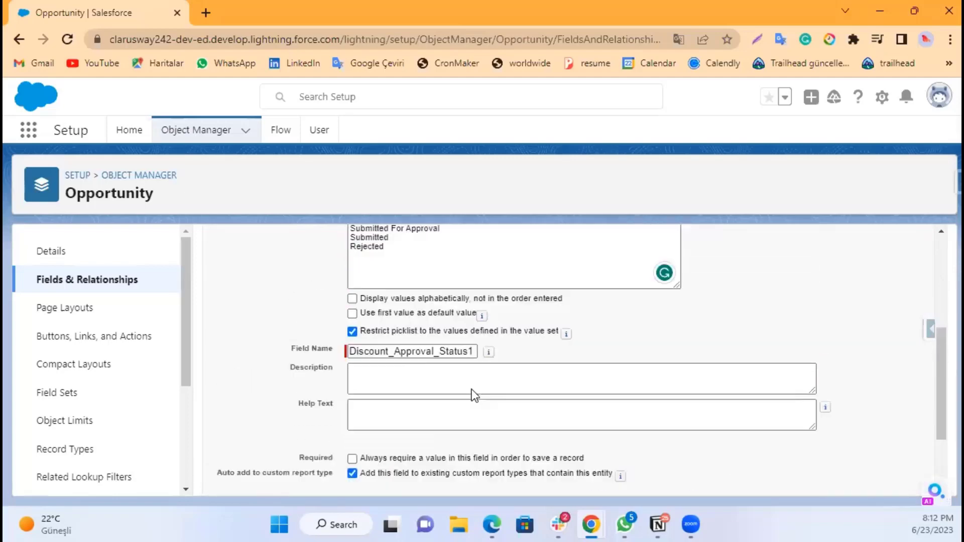
{"action": "left_click", "coordinate": [880, 320]}
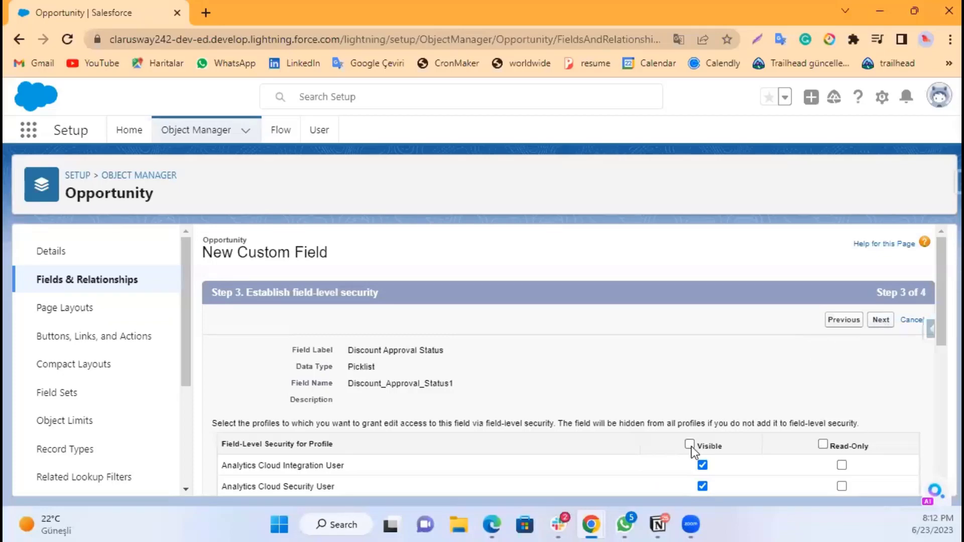
Step: Keep the default field-level security, save the field on all page layouts and start another new field
{"action": "left_click", "coordinate": [879, 322]}
{"action": "scroll", "coordinate": [449, 435], "scroll_direction": "down", "scroll_amount": 3}
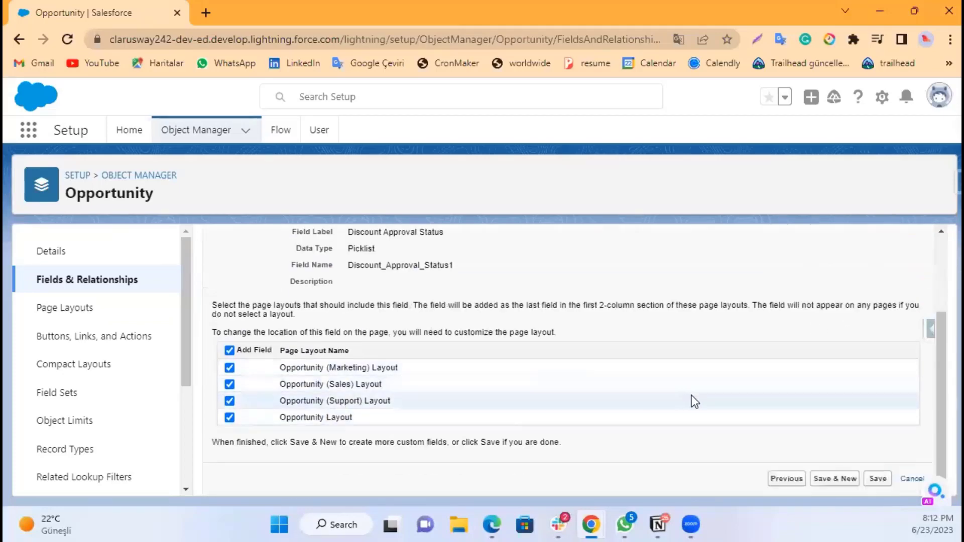
{"action": "scroll", "coordinate": [735, 396], "scroll_direction": "up", "scroll_amount": 2}
{"action": "scroll", "coordinate": [672, 390], "scroll_direction": "down", "scroll_amount": 2}
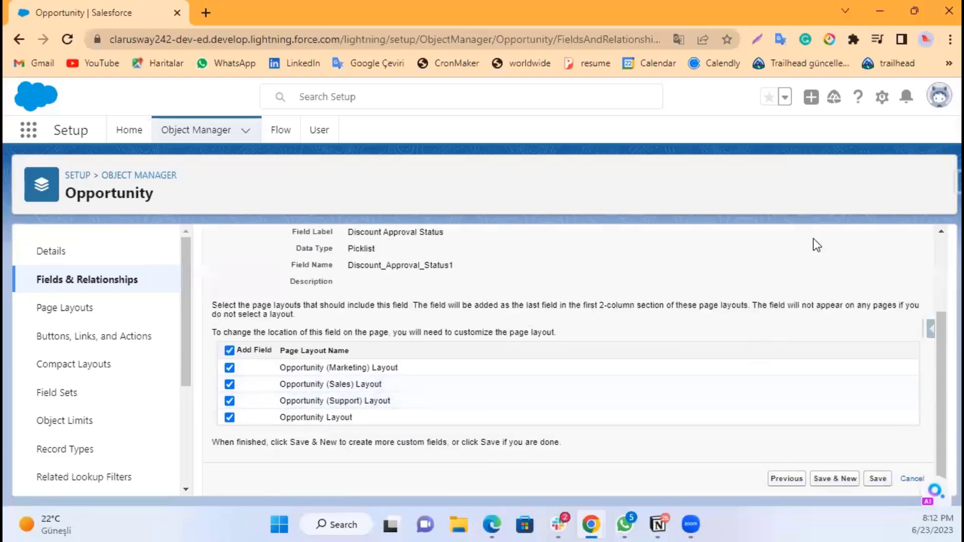
{"action": "scroll", "coordinate": [839, 330], "scroll_direction": "up", "scroll_amount": 3}
{"action": "left_click", "coordinate": [845, 321]}
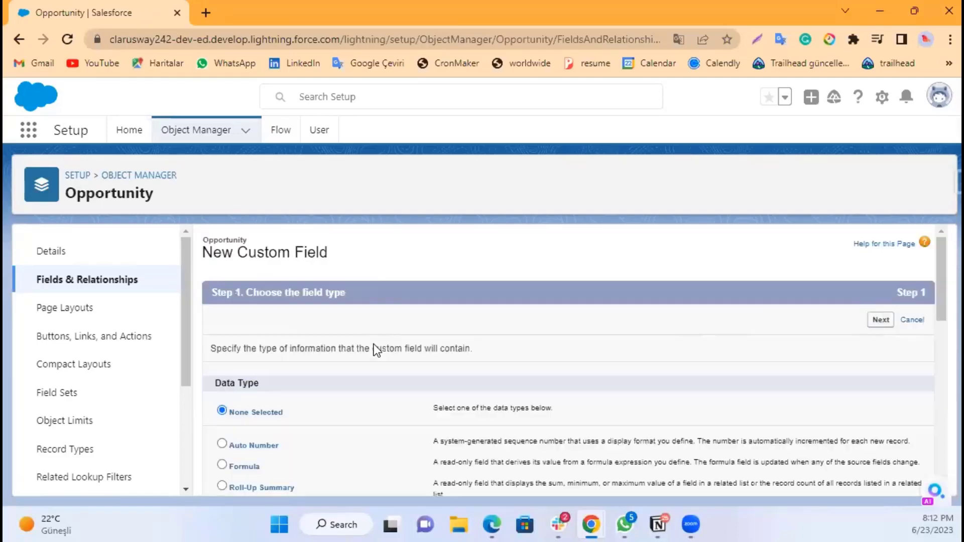
Step: Choose Formula as the new field's data type and continue to the output type step
{"action": "scroll", "coordinate": [287, 444], "scroll_direction": "down", "scroll_amount": 3}
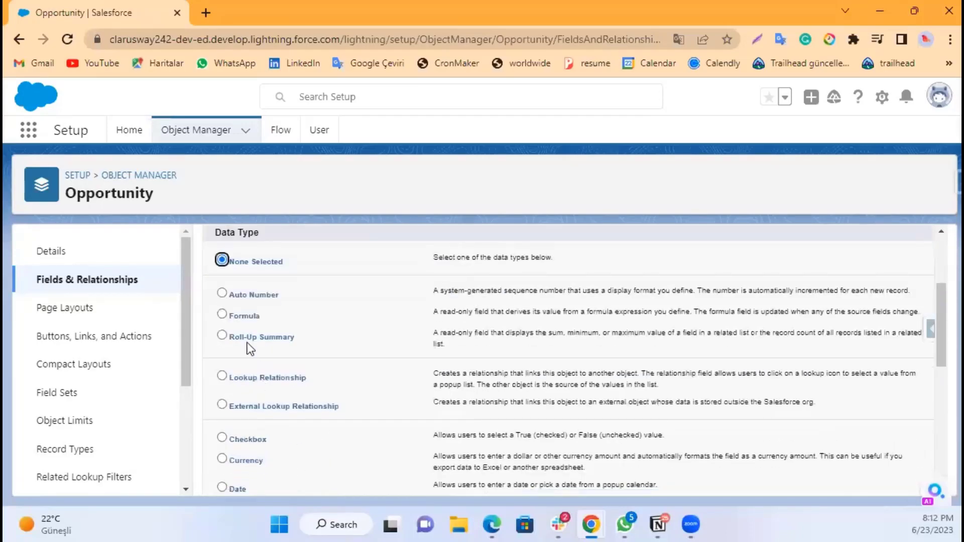
{"action": "left_click", "coordinate": [246, 316]}
{"action": "scroll", "coordinate": [754, 331], "scroll_direction": "up", "scroll_amount": 3}
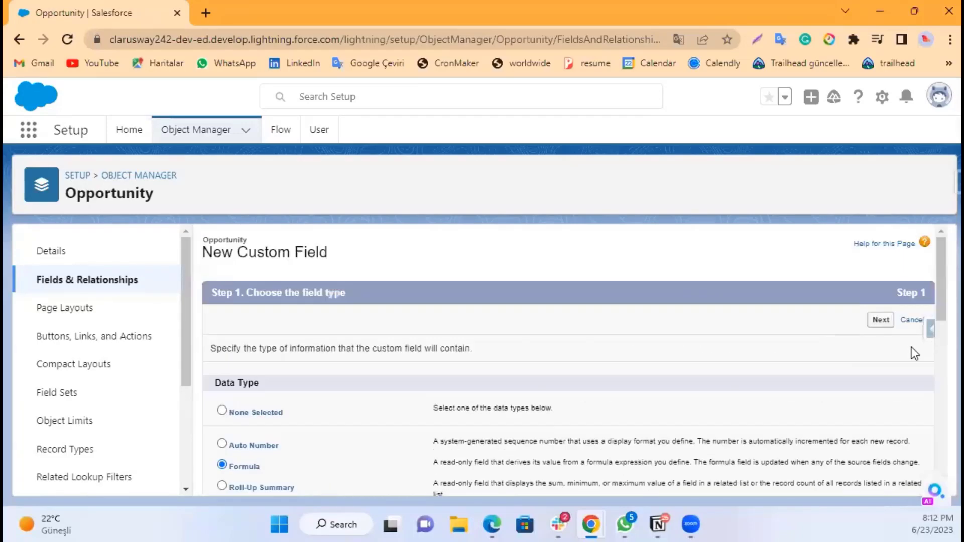
{"action": "left_click", "coordinate": [880, 320]}
{"action": "left_click", "coordinate": [394, 350]}
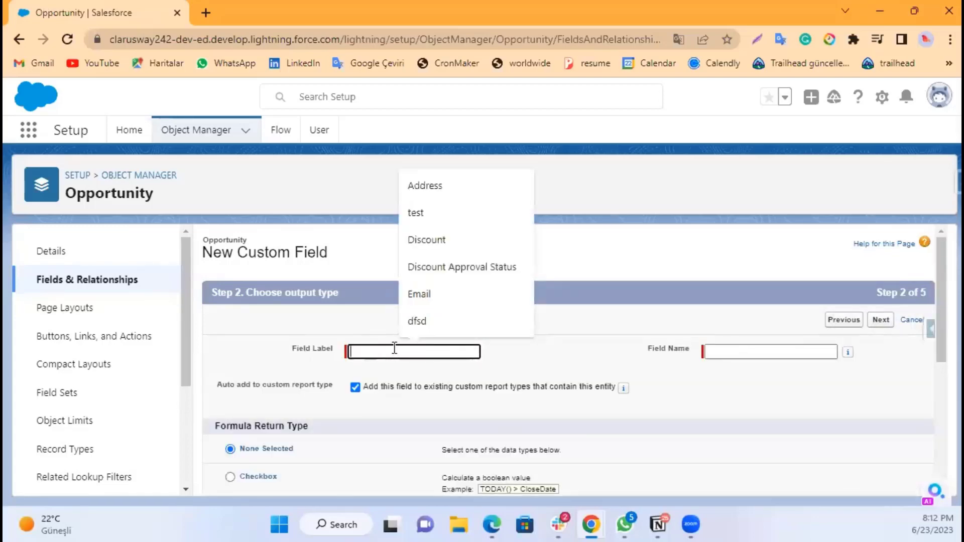
Step: Label the formula field Discount Amount and set its field name to Discount_Amount1
{"action": "type", "text": "Discoun"}
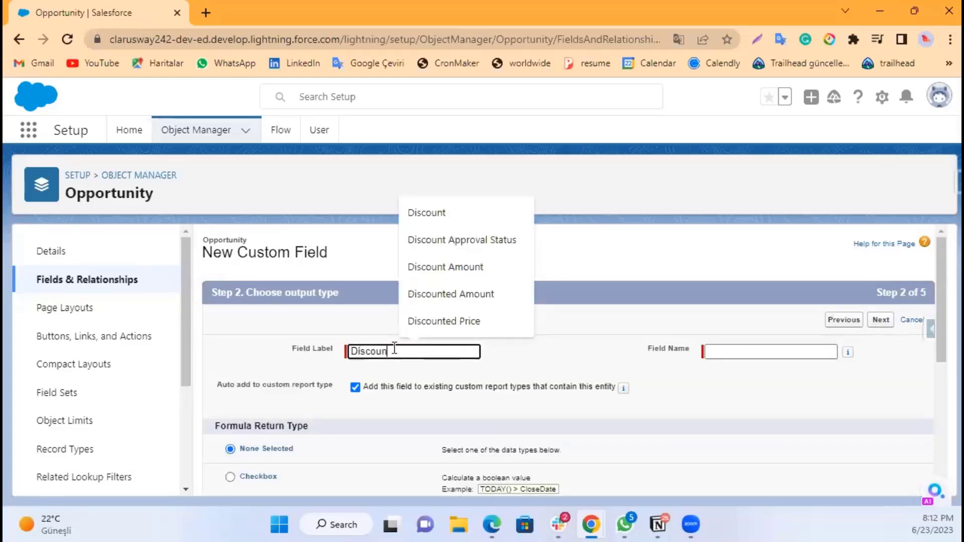
{"action": "type", "text": "t Amount"}
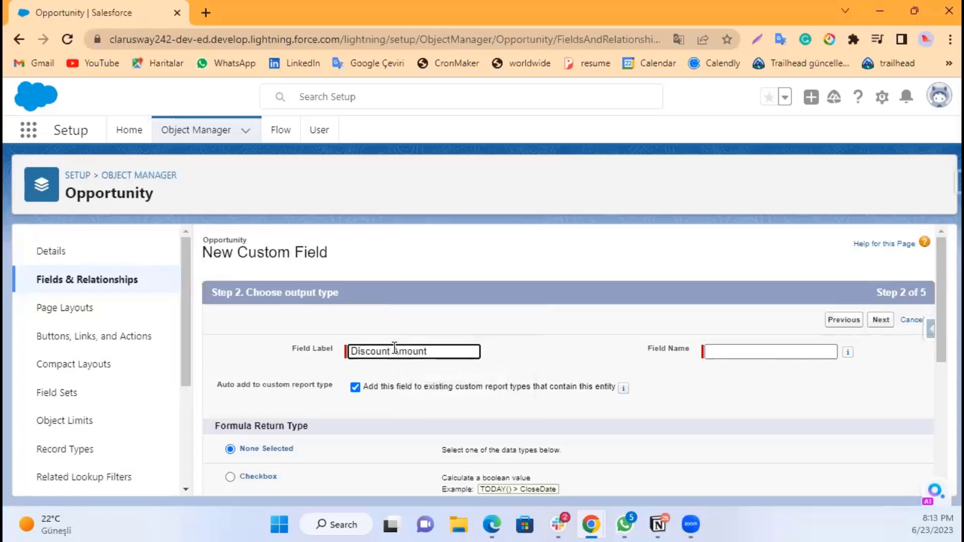
{"action": "left_click", "coordinate": [747, 353]}
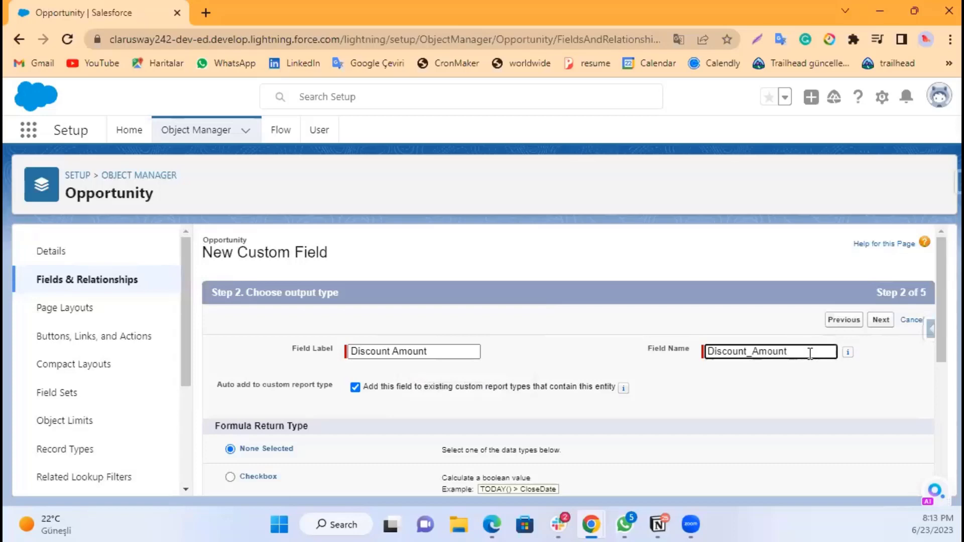
{"action": "type", "text": "1"}
Step: Choose Currency as the formula return type and continue to the formula editor
{"action": "scroll", "coordinate": [609, 366], "scroll_direction": "down", "scroll_amount": 3}
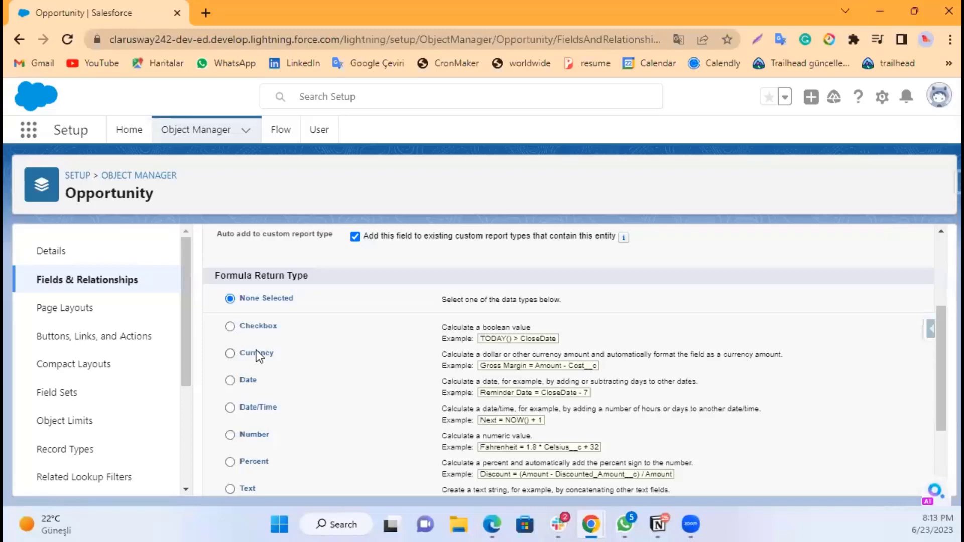
{"action": "left_click", "coordinate": [257, 354]}
{"action": "scroll", "coordinate": [322, 339], "scroll_direction": "down", "scroll_amount": 2}
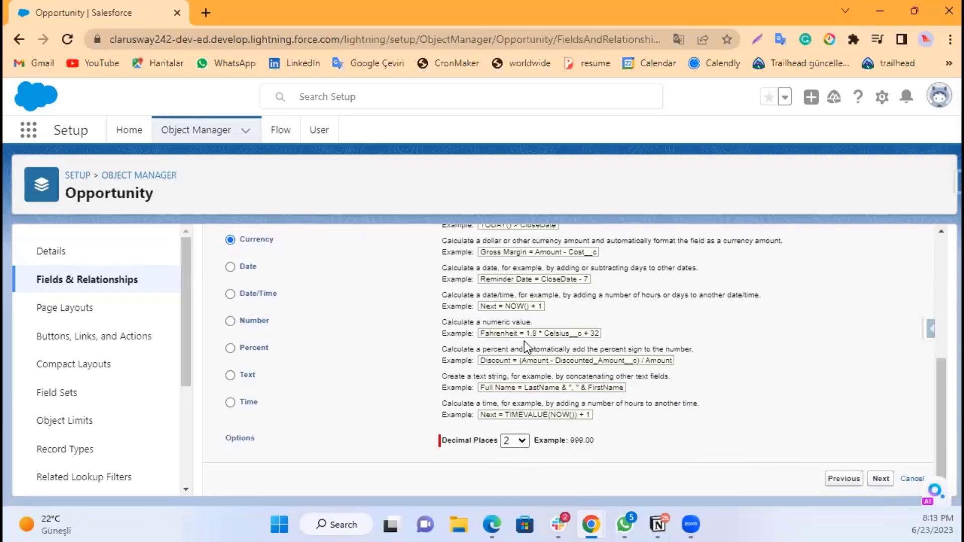
{"action": "scroll", "coordinate": [520, 356], "scroll_direction": "down", "scroll_amount": 2}
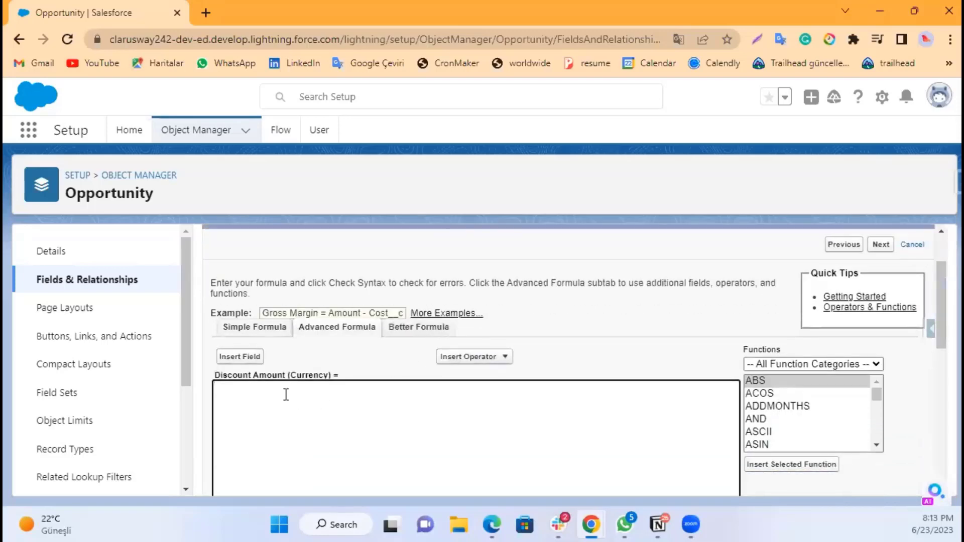
{"action": "left_click", "coordinate": [299, 439]}
{"action": "scroll", "coordinate": [279, 410], "scroll_direction": "down", "scroll_amount": 1}
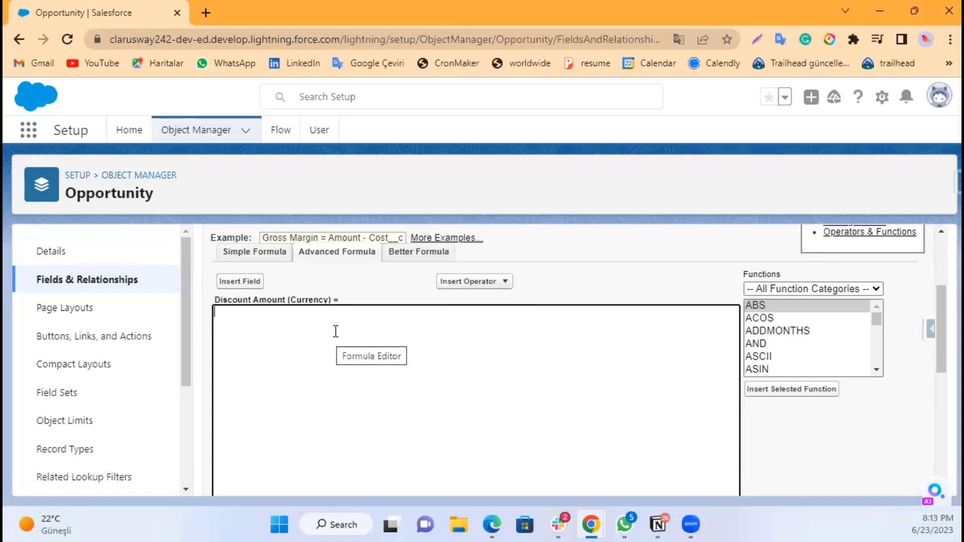
{"action": "left_click", "coordinate": [301, 328]}
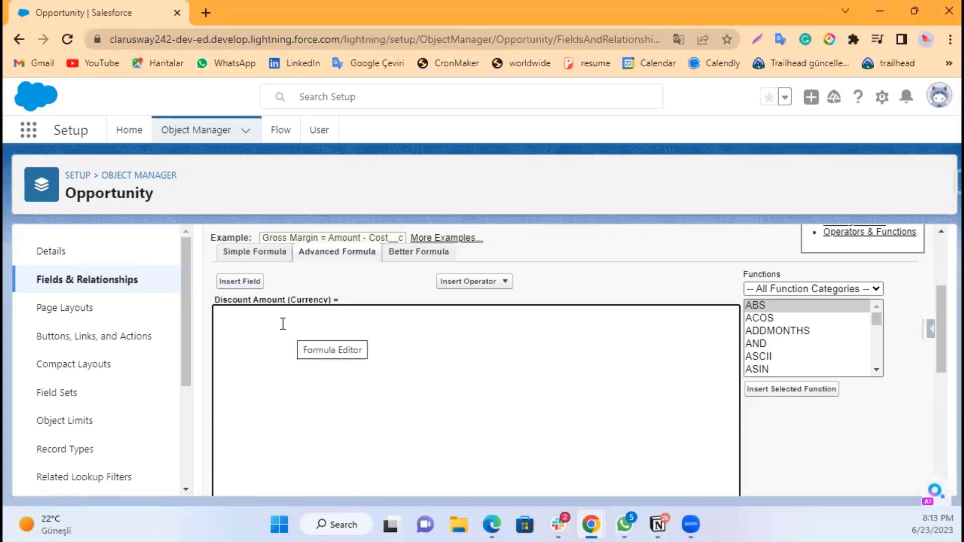
{"action": "left_click", "coordinate": [254, 282]}
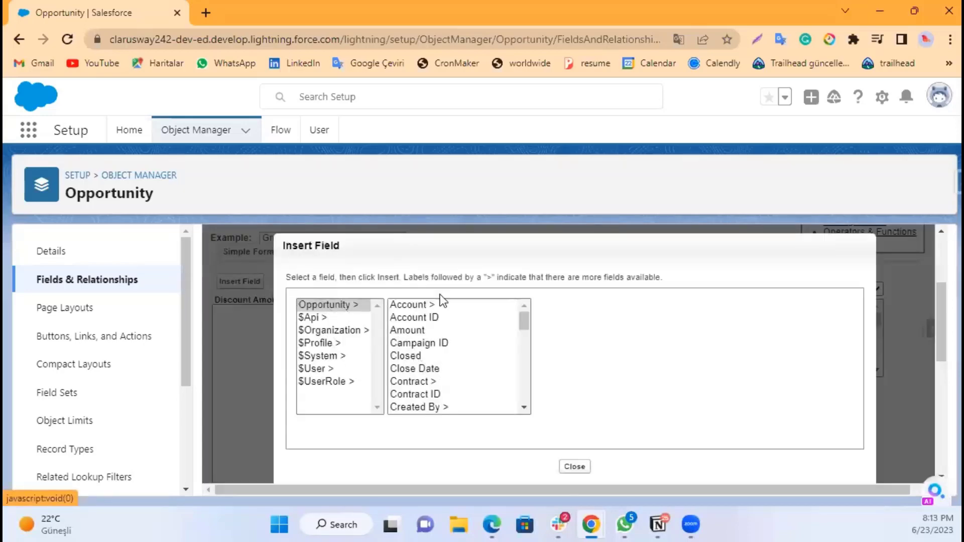
{"action": "left_click", "coordinate": [576, 467]}
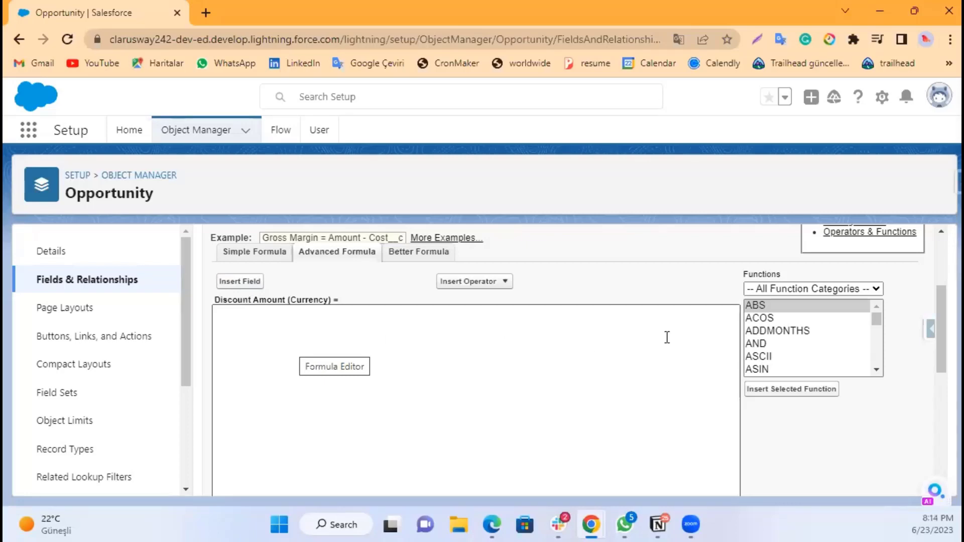
Step: Browse the function list and insert the ISPICKVAL function into the advanced formula
{"action": "left_click", "coordinate": [765, 345]}
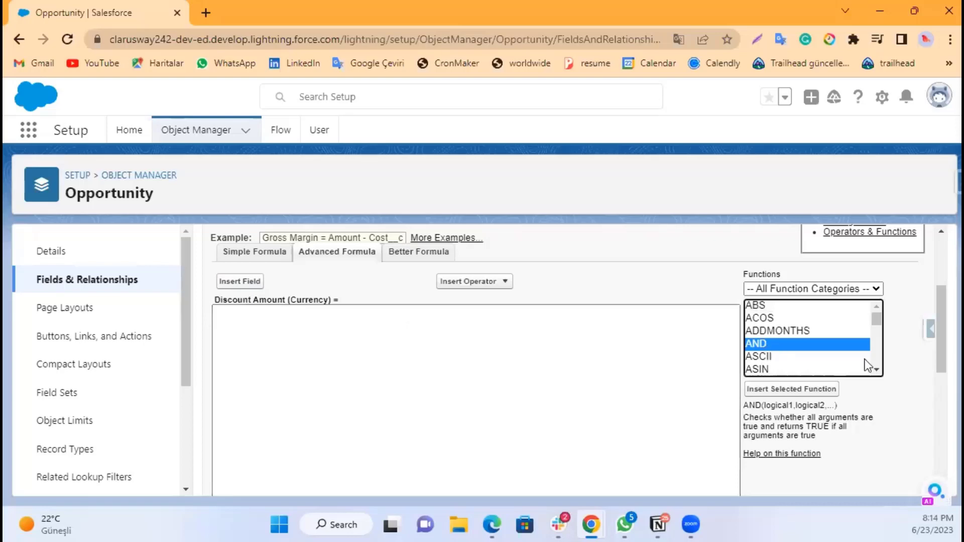
{"action": "left_click", "coordinate": [871, 371]}
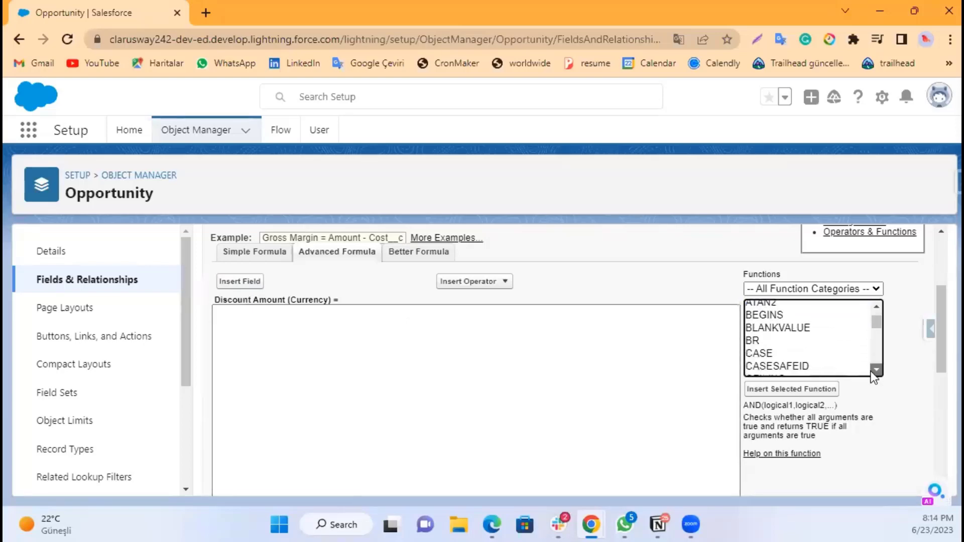
{"action": "left_click", "coordinate": [877, 370]}
{"action": "left_click", "coordinate": [877, 370]}
{"action": "left_click", "coordinate": [876, 370]}
{"action": "left_click", "coordinate": [876, 370]}
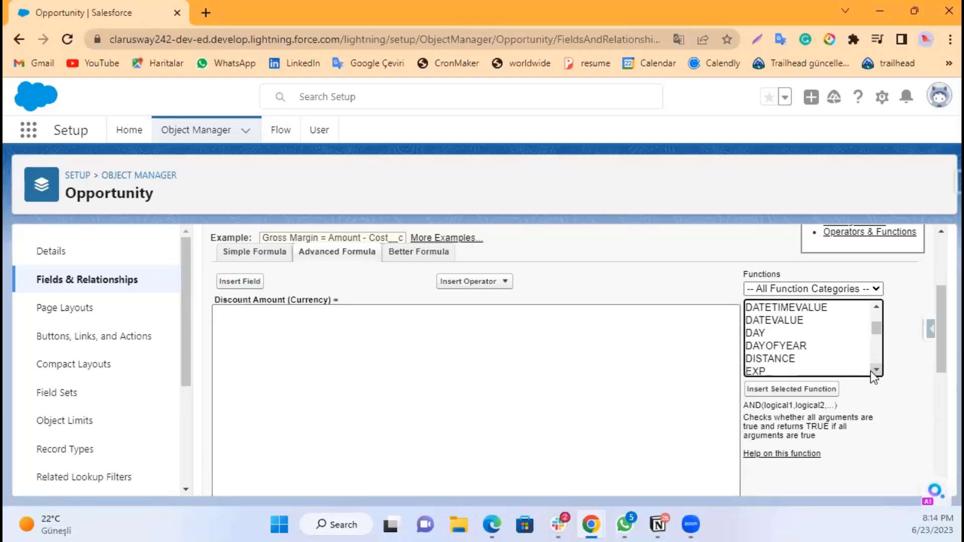
{"action": "left_click", "coordinate": [876, 370]}
{"action": "left_click", "coordinate": [876, 371]}
{"action": "left_click", "coordinate": [876, 370]}
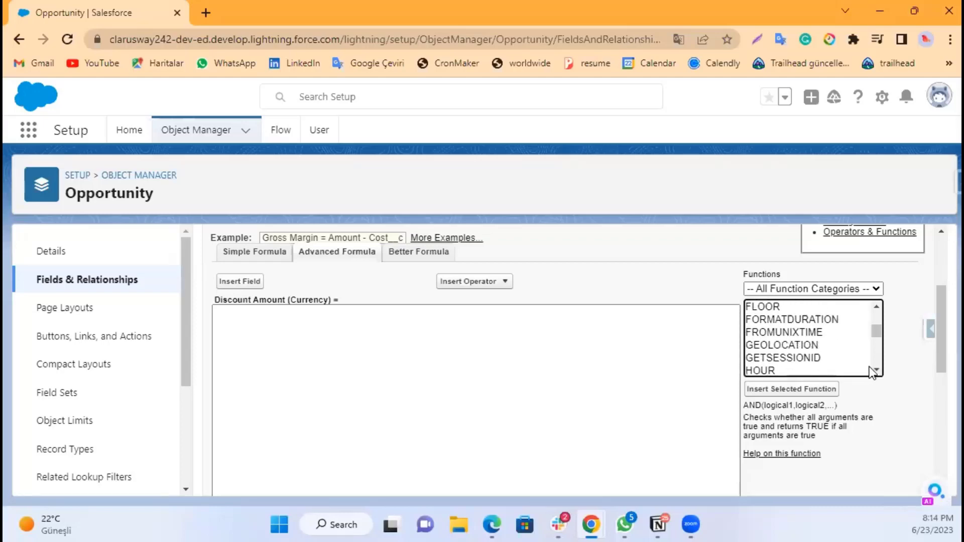
{"action": "left_click", "coordinate": [869, 371]}
{"action": "left_click", "coordinate": [876, 370]}
{"action": "left_click", "coordinate": [876, 370]}
{"action": "left_click", "coordinate": [877, 370]}
{"action": "left_click", "coordinate": [876, 370]}
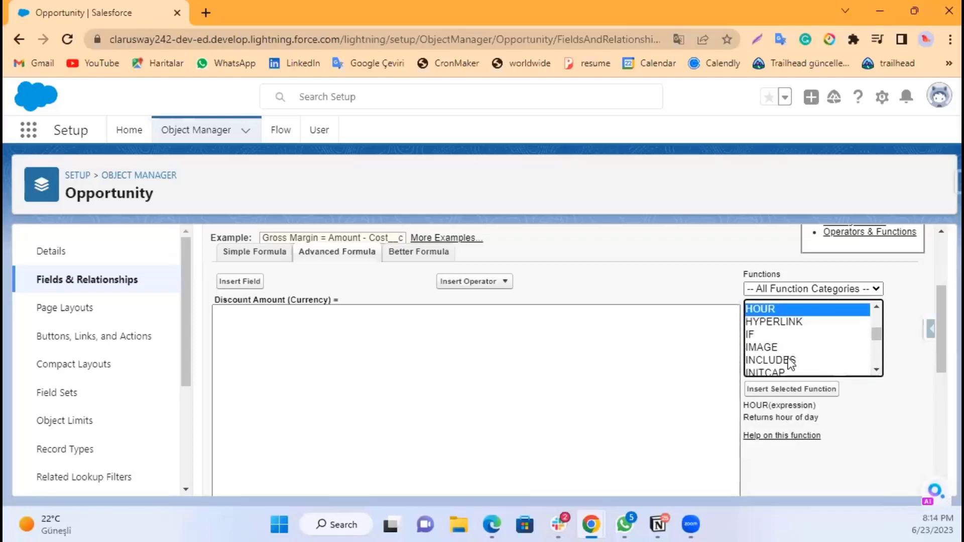
{"action": "left_click", "coordinate": [876, 370]}
{"action": "left_click", "coordinate": [877, 370]}
{"action": "left_click", "coordinate": [877, 370]}
{"action": "left_click", "coordinate": [876, 370]}
{"action": "left_click", "coordinate": [877, 370]}
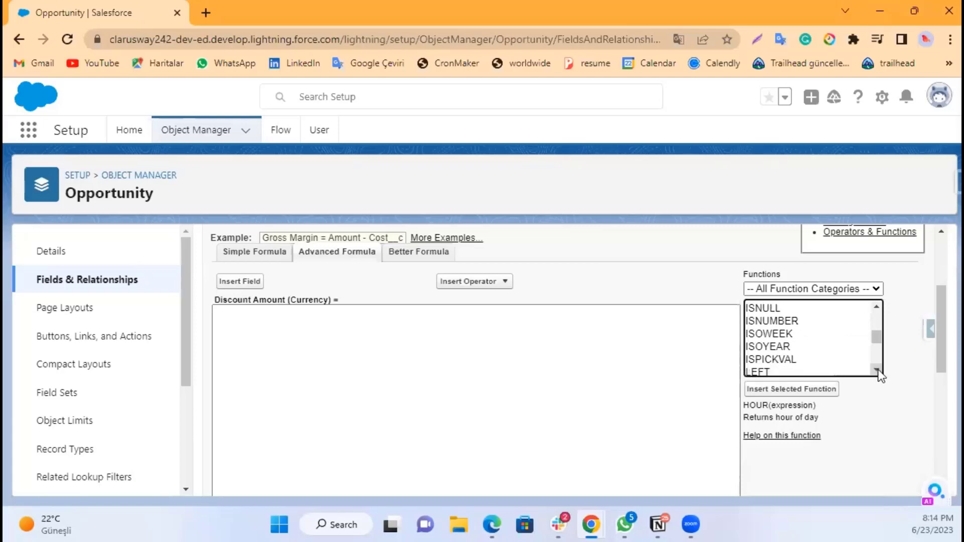
{"action": "double_click", "coordinate": [773, 360]}
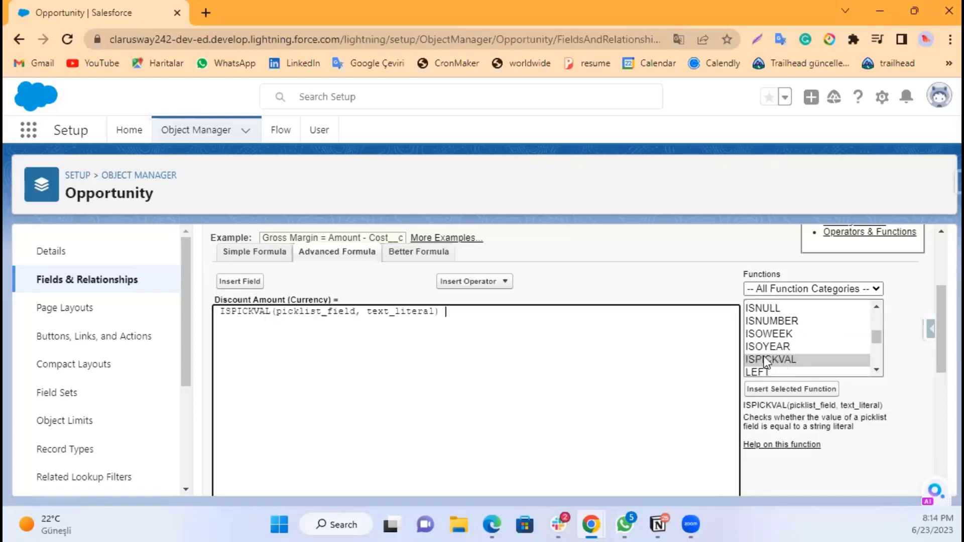
Step: Replace the picklist_field placeholder with the Discount Approval Status field (Discount_Approval_Status1__c)
{"action": "double_click", "coordinate": [310, 312]}
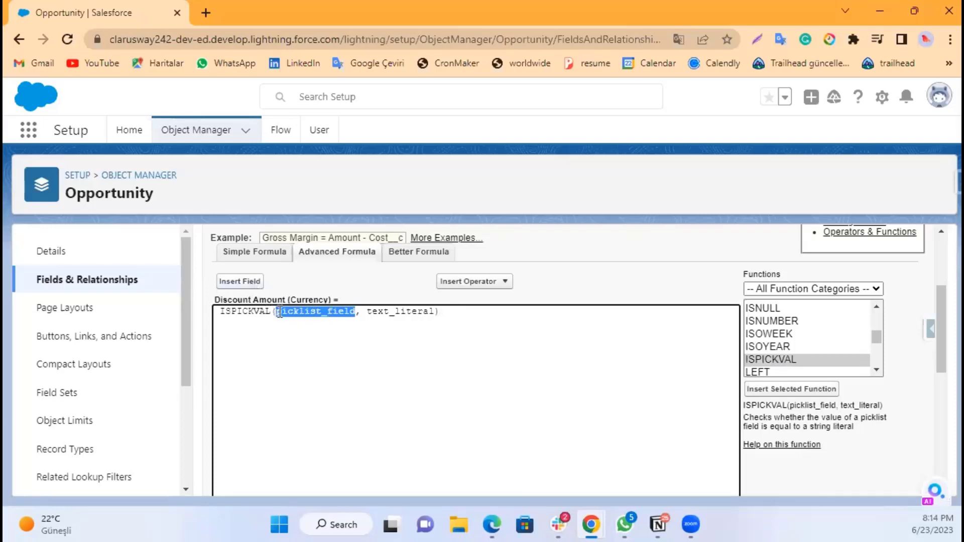
{"action": "left_click", "coordinate": [240, 283]}
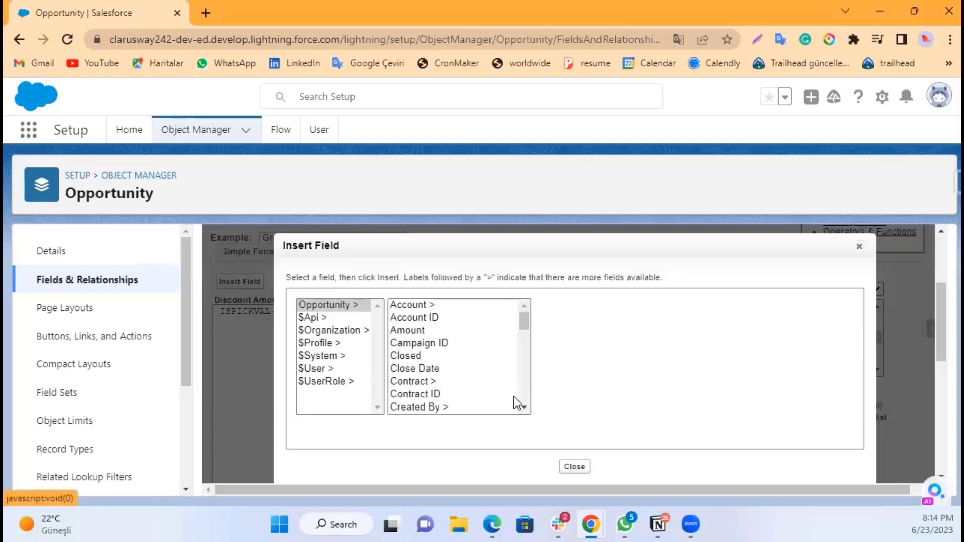
{"action": "left_click", "coordinate": [524, 408]}
{"action": "scroll", "coordinate": [524, 409], "scroll_direction": "down", "scroll_amount": 3}
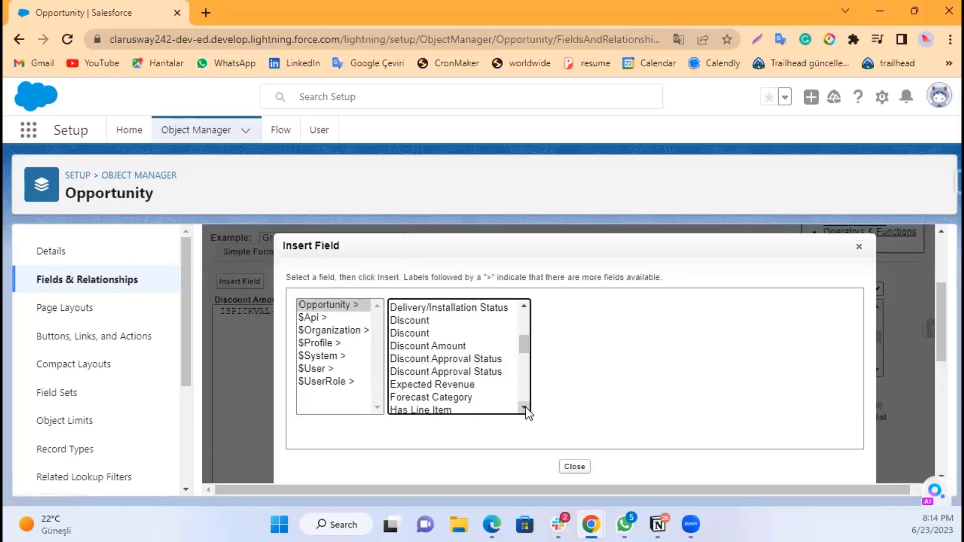
{"action": "left_click", "coordinate": [494, 371]}
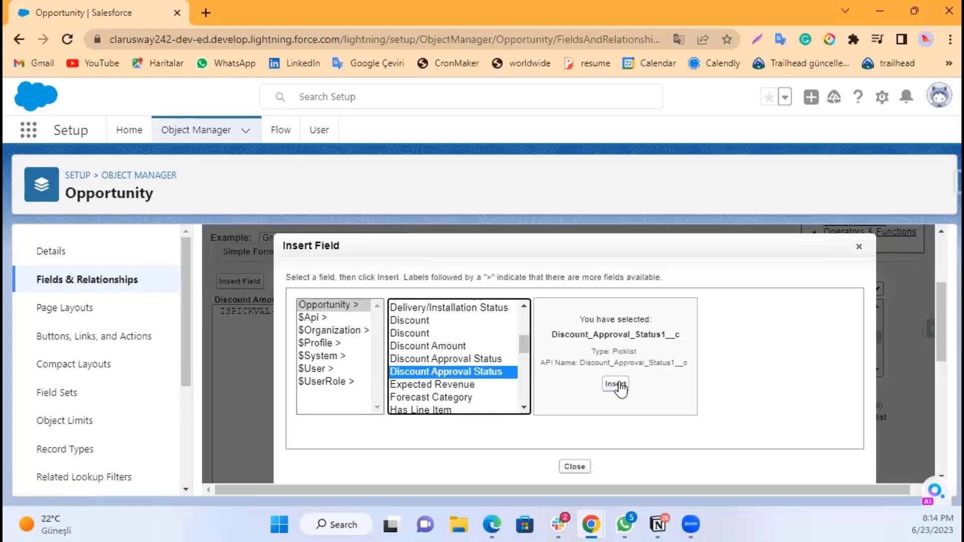
{"action": "left_click", "coordinate": [615, 387]}
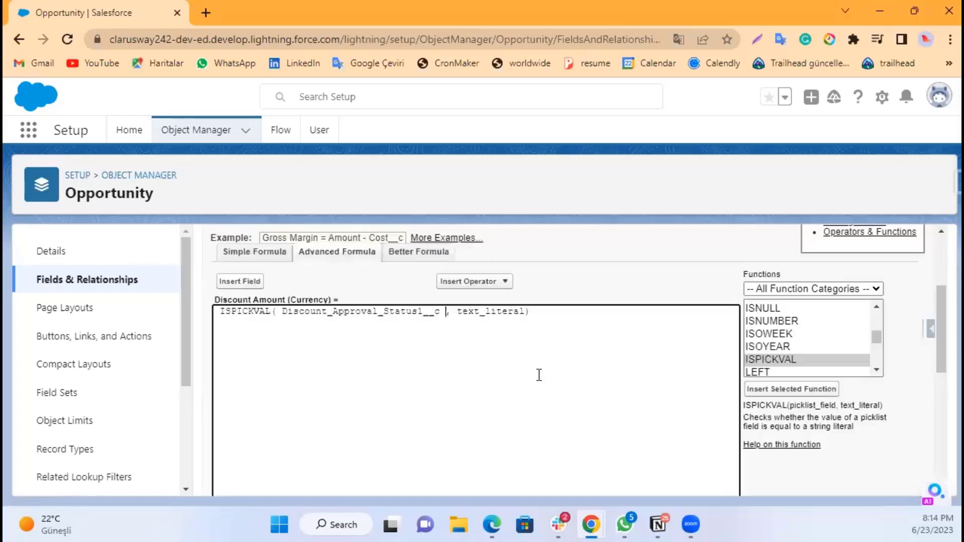
Step: Replace the text_literal placeholder with "Approved" in double quotes
{"action": "double_click", "coordinate": [492, 312]}
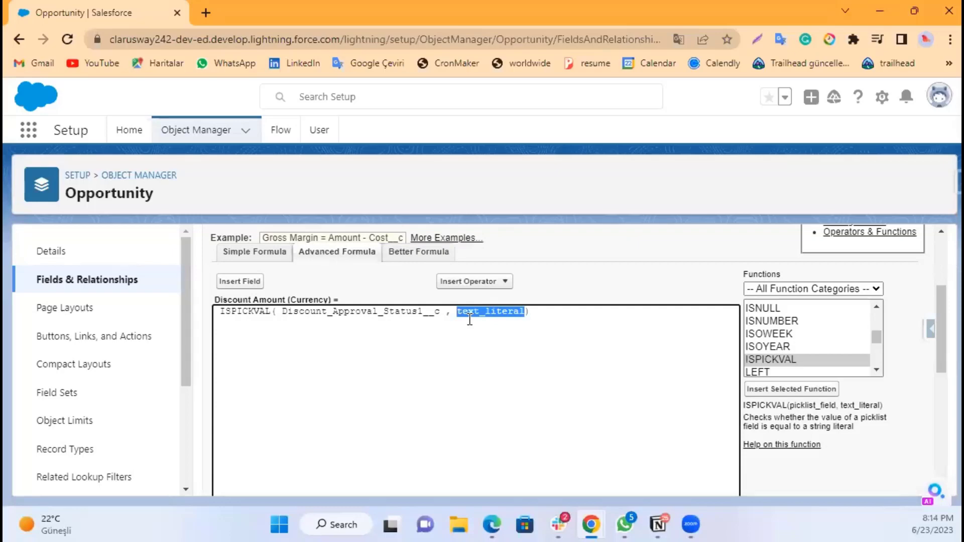
{"action": "key", "text": "BackSpace"}
{"action": "type", "text": "'Approved"}
{"action": "left_click", "coordinate": [466, 317]}
{"action": "key", "text": "BackSpace"}
{"action": "type", "text": "é"}
{"action": "key", "text": "BackSpace"}
{"action": "type", "text": "'"}
{"action": "key", "text": "BackSpace"}
{"action": "type", "text": "\""}
{"action": "left_click", "coordinate": [521, 313]}
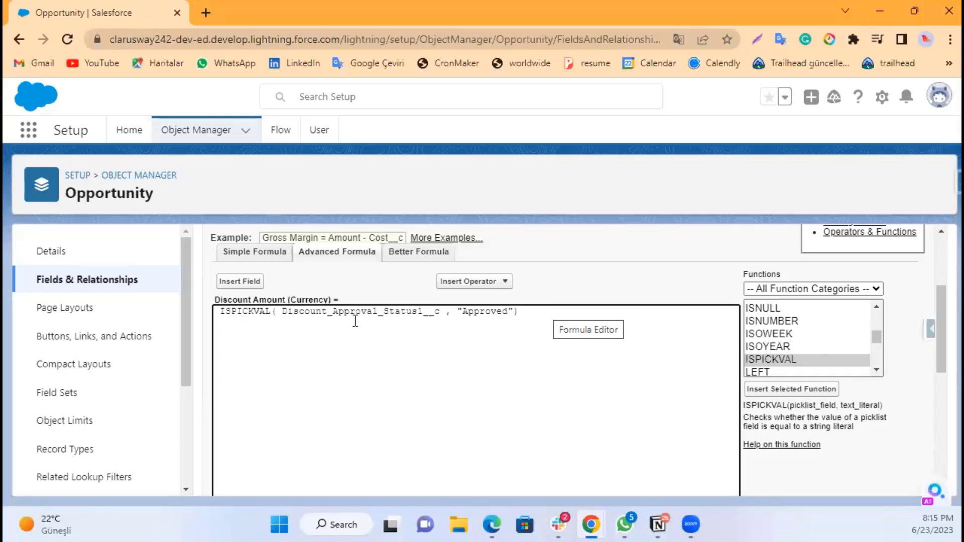
Step: Add a blank first line to the formula and insert the IF function there
{"action": "left_click", "coordinate": [217, 311]}
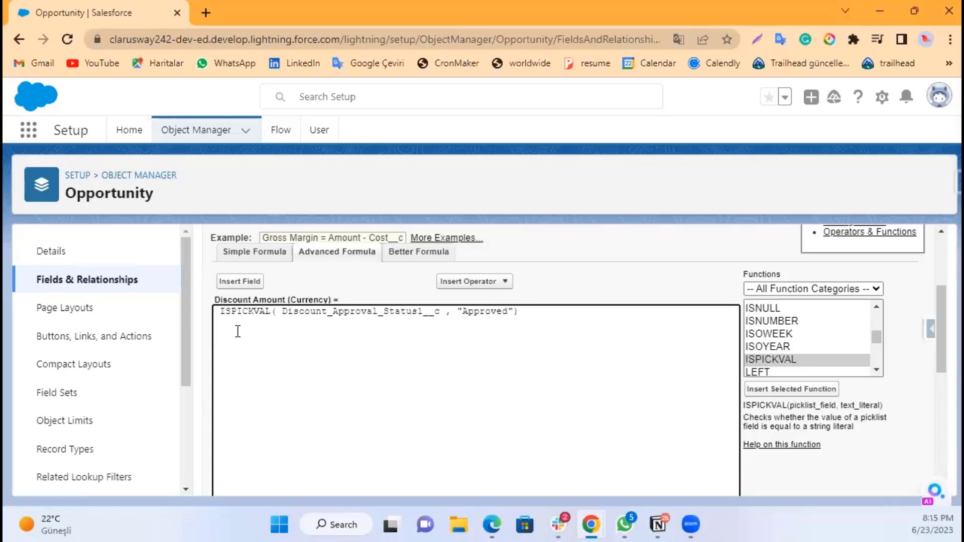
{"action": "key", "text": "Return"}
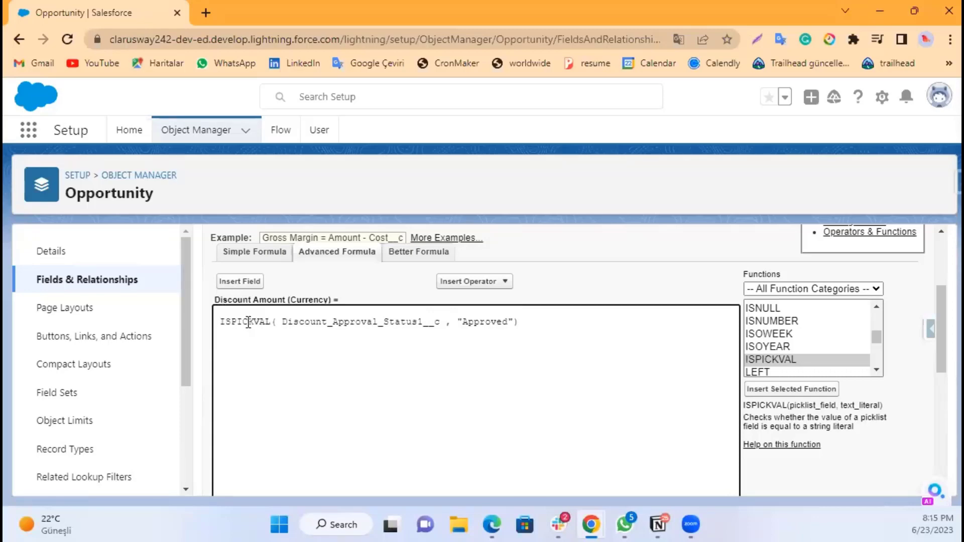
{"action": "key", "text": "Return"}
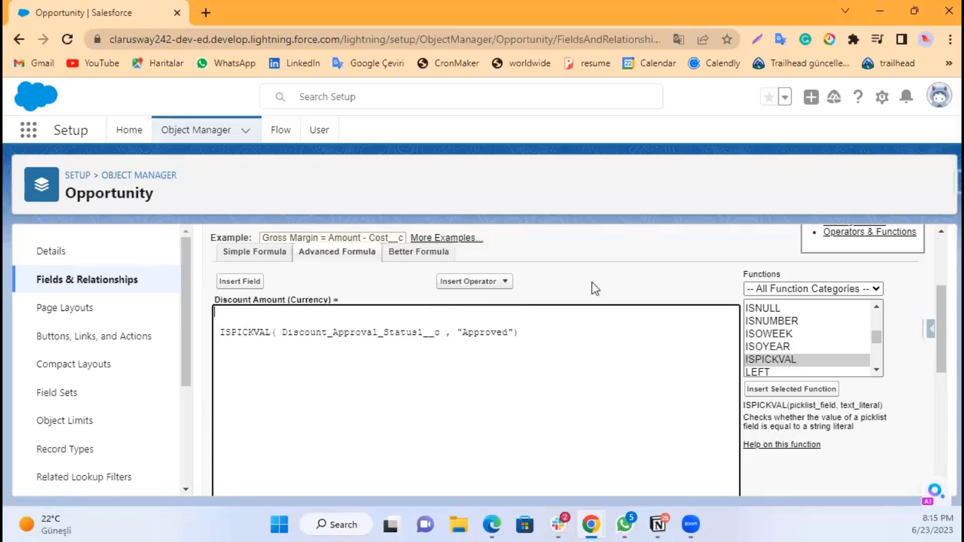
{"action": "left_click", "coordinate": [791, 334]}
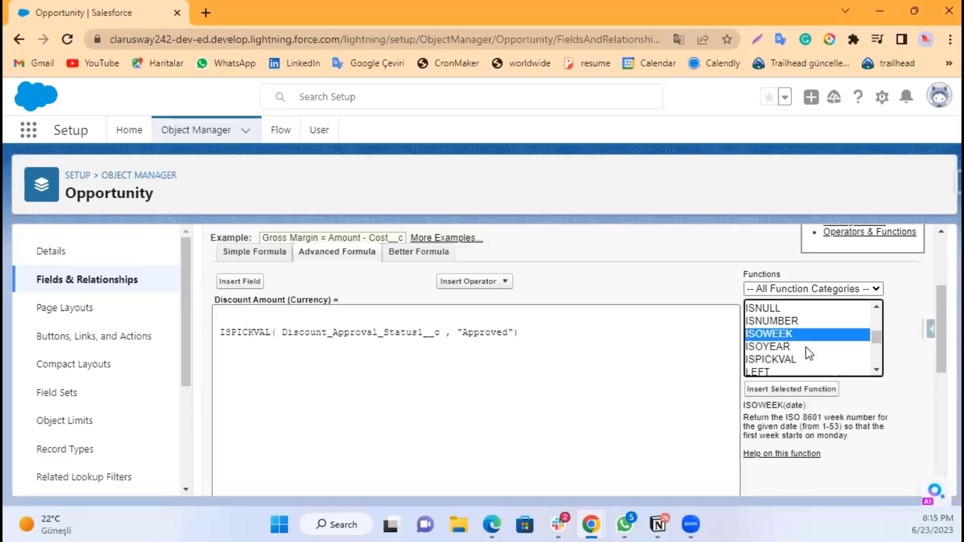
{"action": "left_click", "coordinate": [877, 370]}
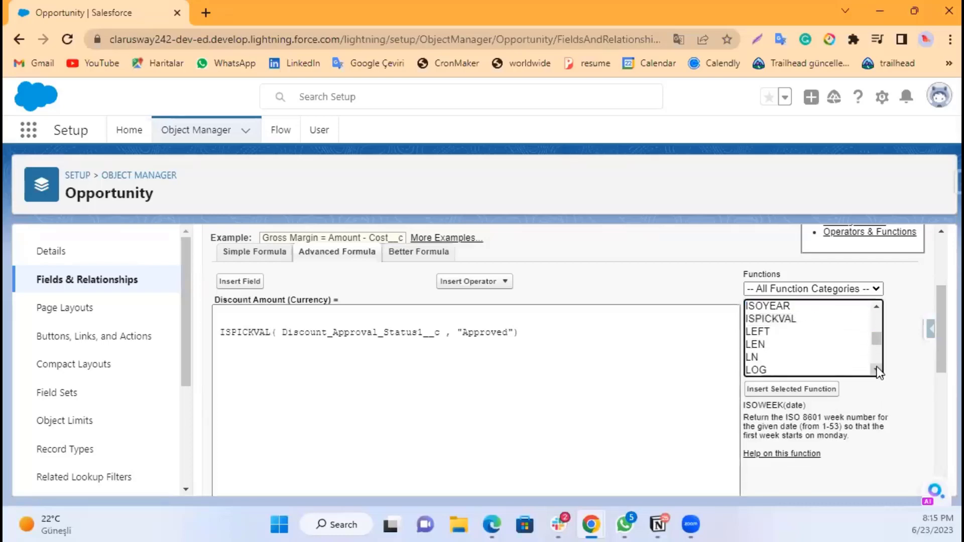
{"action": "left_click", "coordinate": [878, 308]}
{"action": "scroll", "coordinate": [879, 308], "scroll_direction": "up", "scroll_amount": 1}
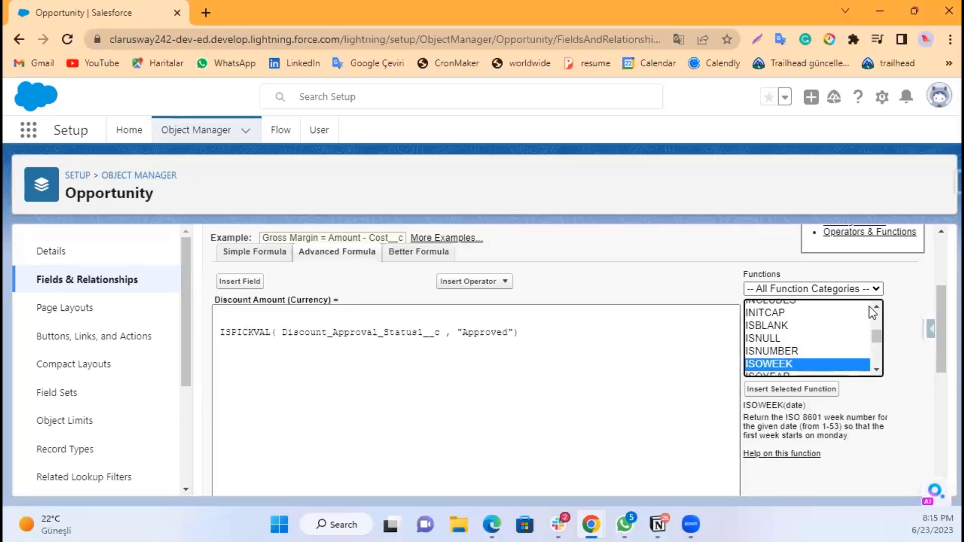
{"action": "left_click", "coordinate": [877, 307]}
{"action": "left_click", "coordinate": [877, 306]}
{"action": "left_click", "coordinate": [877, 306]}
{"action": "double_click", "coordinate": [769, 335]}
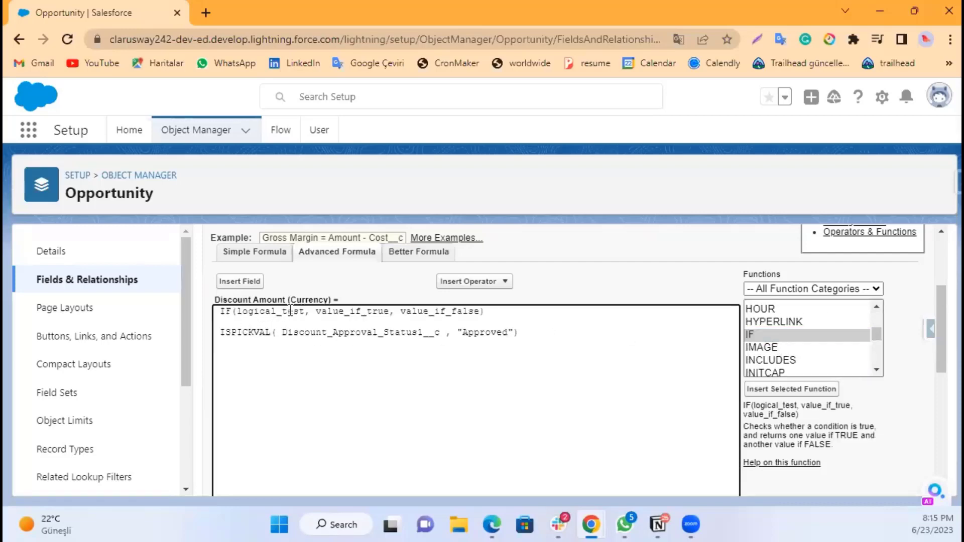
Step: Move the ISPICKVAL expression into the IF function's logical_test argument
{"action": "left_click_drag", "start_coordinate": [220, 331], "coordinate": [522, 333]}
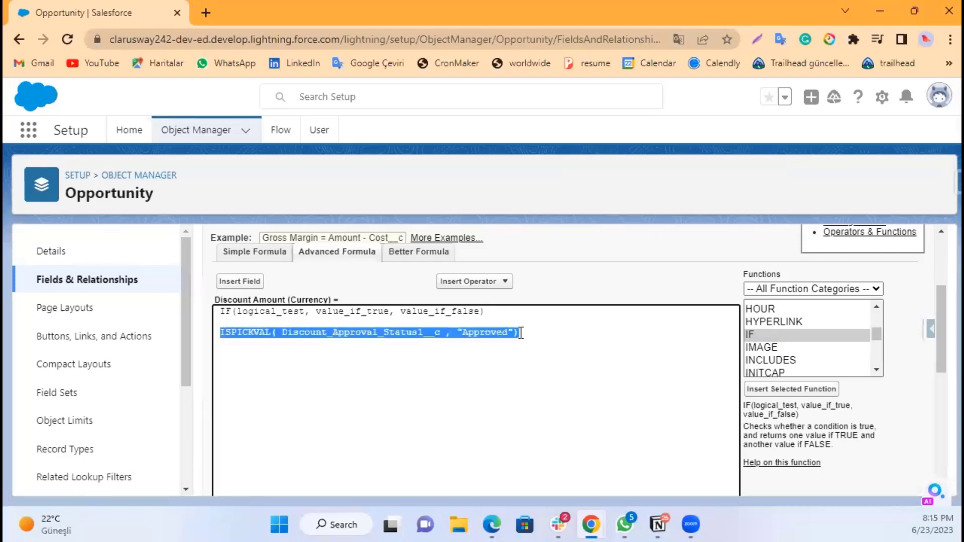
{"action": "key", "text": "ctrl+x"}
{"action": "double_click", "coordinate": [271, 312]}
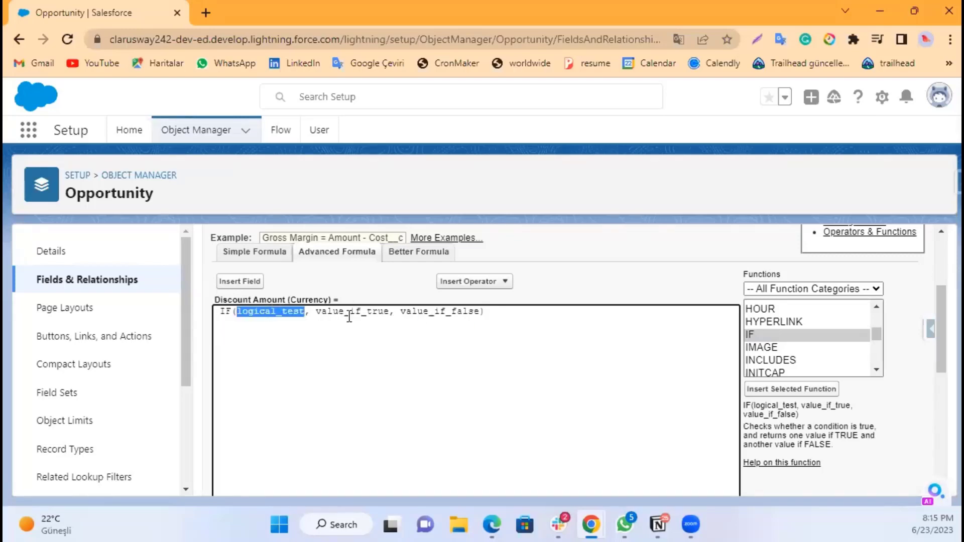
{"action": "key", "text": "ctrl+v"}
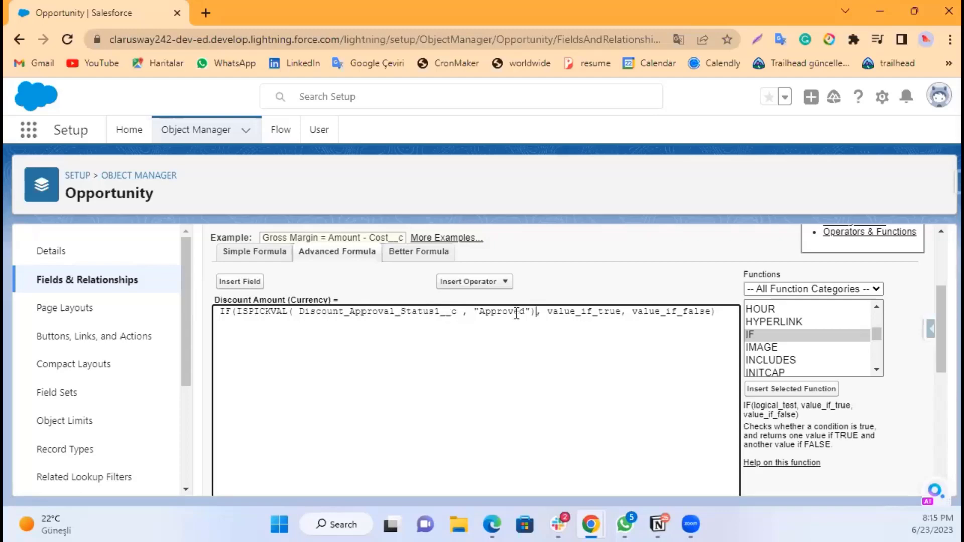
Step: Replace the value_if_true placeholder with the Opportunity Amount field
{"action": "double_click", "coordinate": [583, 310]}
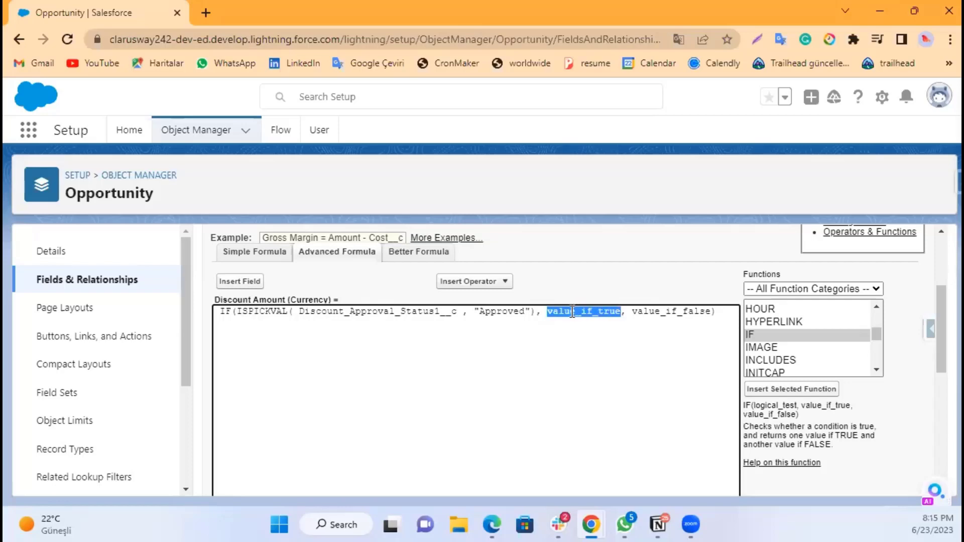
{"action": "left_click", "coordinate": [249, 283]}
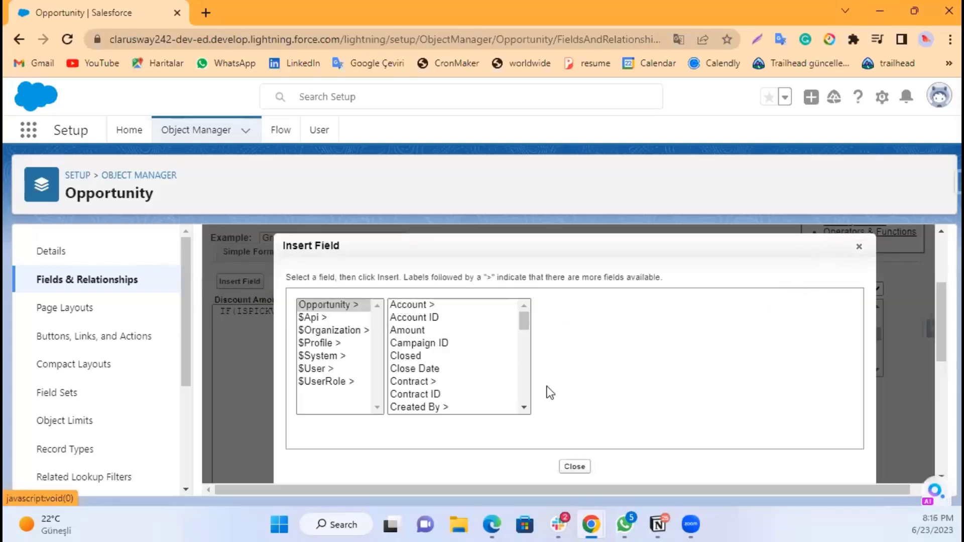
{"action": "left_click_drag", "start_coordinate": [524, 408], "coordinate": [525, 408]}
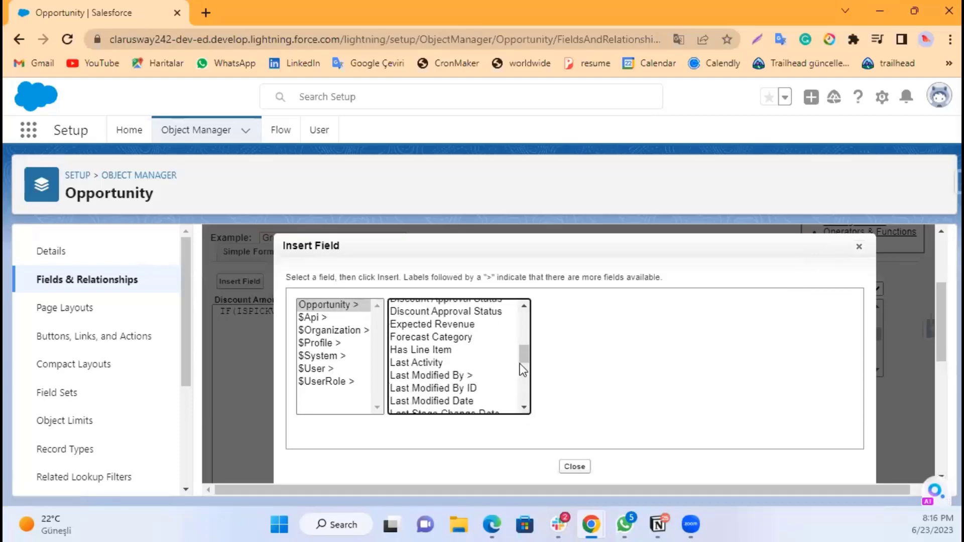
{"action": "left_click_drag", "start_coordinate": [523, 351], "coordinate": [525, 314]}
{"action": "left_click", "coordinate": [462, 330]}
{"action": "left_click", "coordinate": [575, 386]}
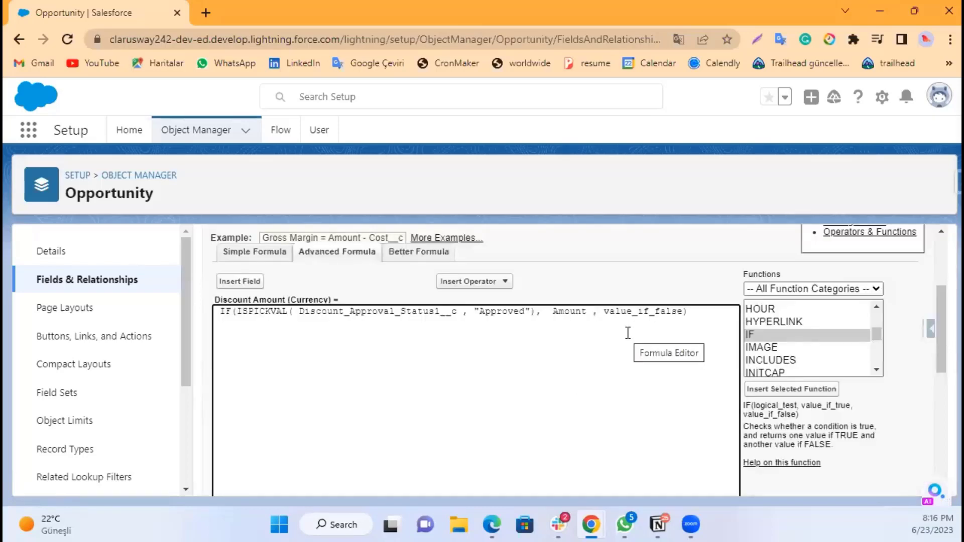
Step: Extend the value_if_true argument to Amount - Amount * Discount1__c using the Subtract and Multiply operators and the Discount field
{"action": "left_click", "coordinate": [503, 282]}
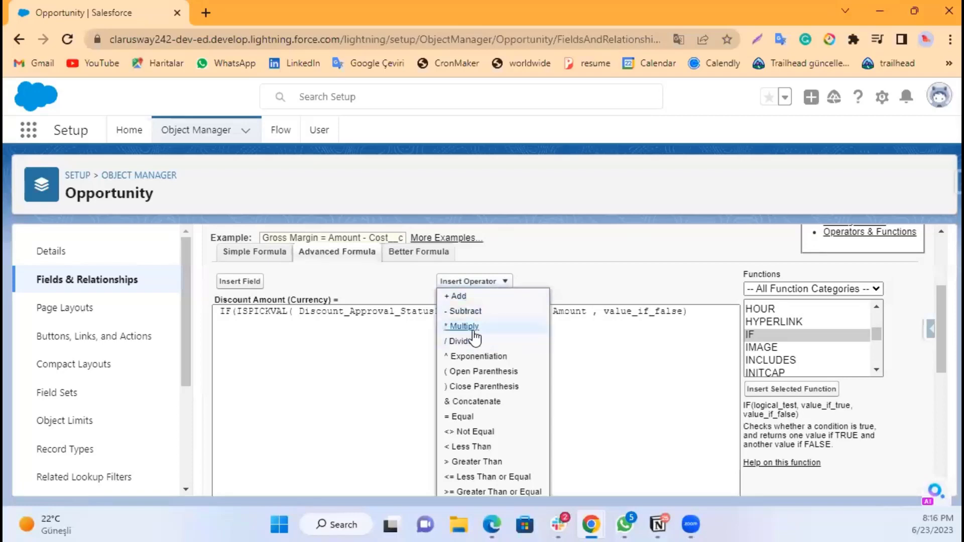
{"action": "left_click", "coordinate": [480, 311]}
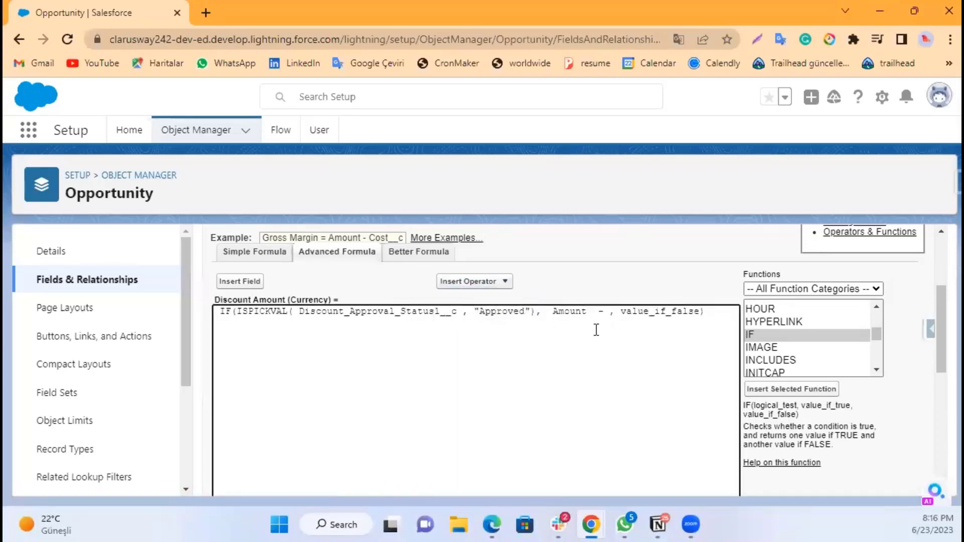
{"action": "left_click", "coordinate": [240, 282]}
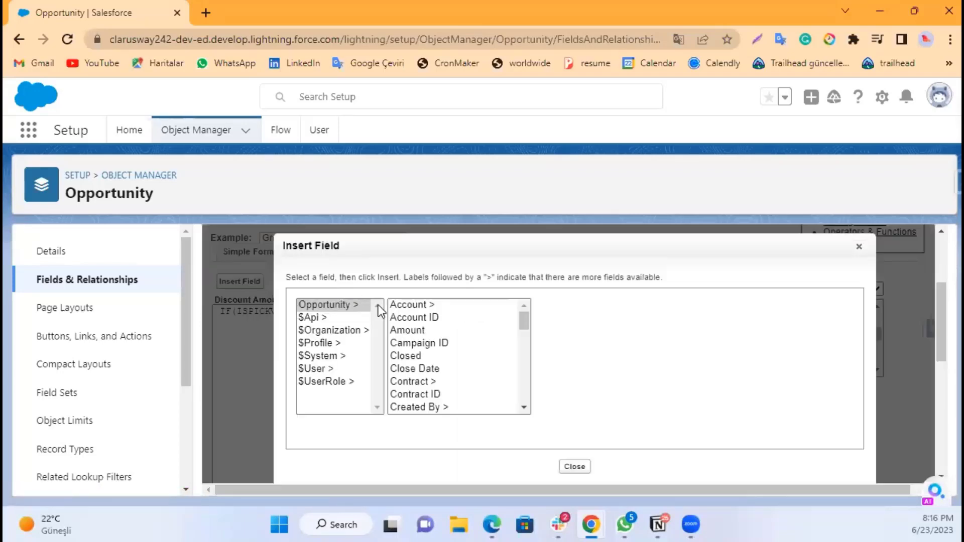
{"action": "left_click", "coordinate": [407, 330]}
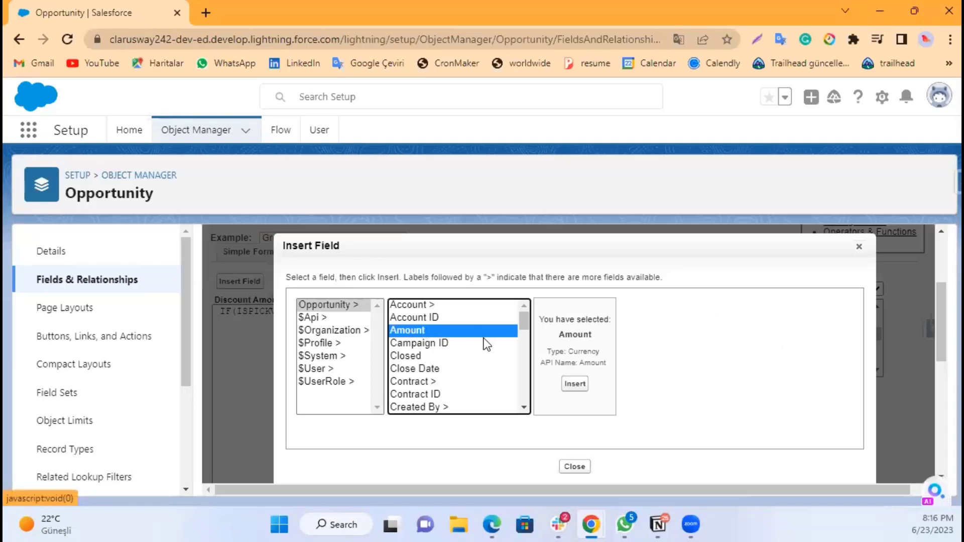
{"action": "left_click", "coordinate": [584, 385]}
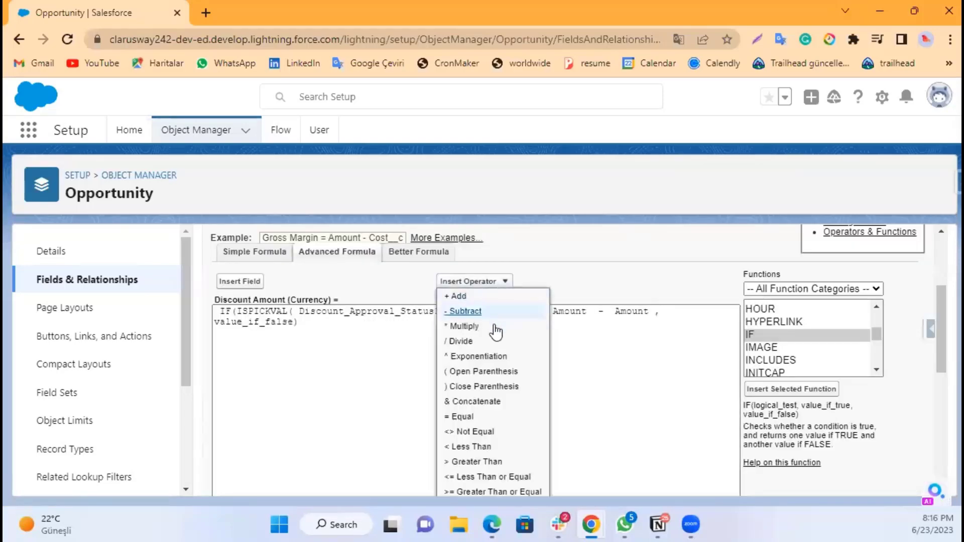
{"action": "left_click", "coordinate": [472, 326]}
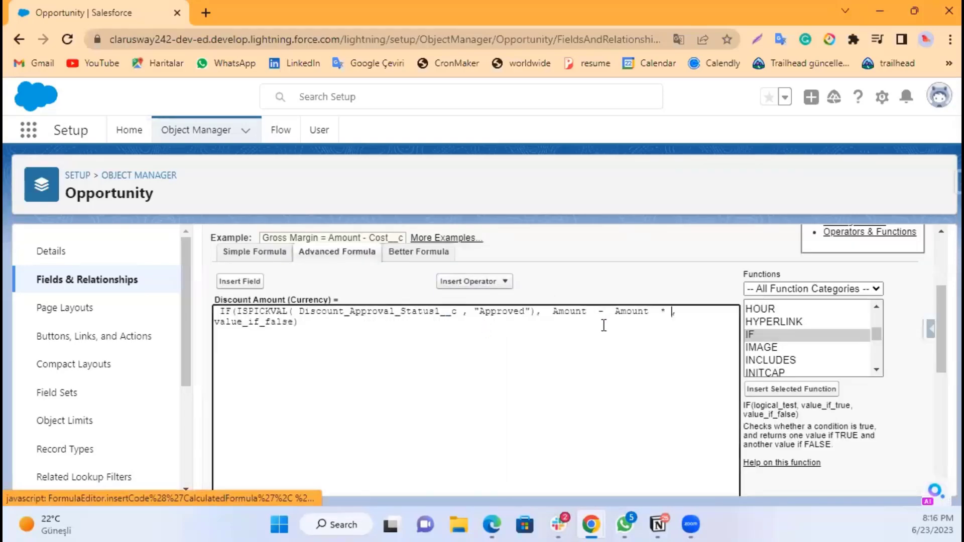
{"action": "left_click", "coordinate": [248, 281]}
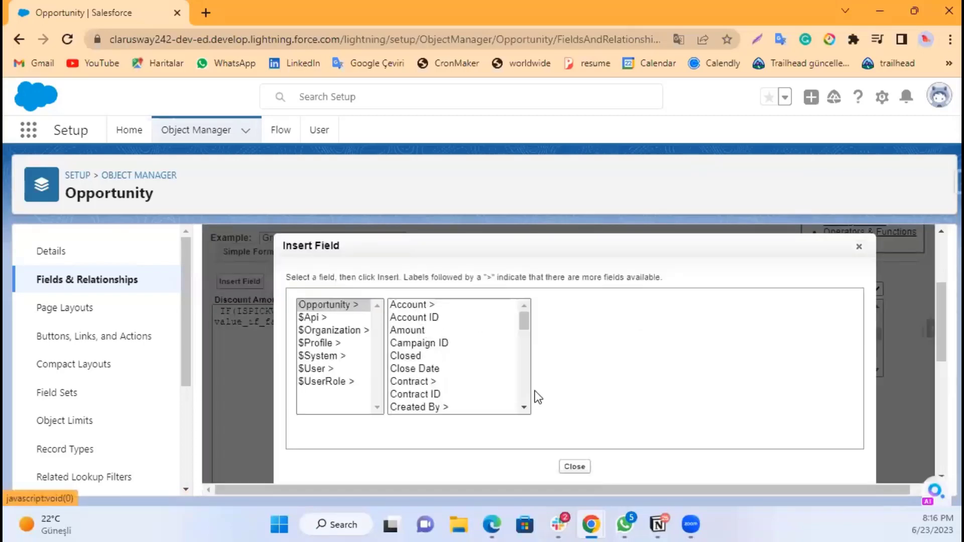
{"action": "left_click_drag", "start_coordinate": [525, 409], "coordinate": [525, 409]}
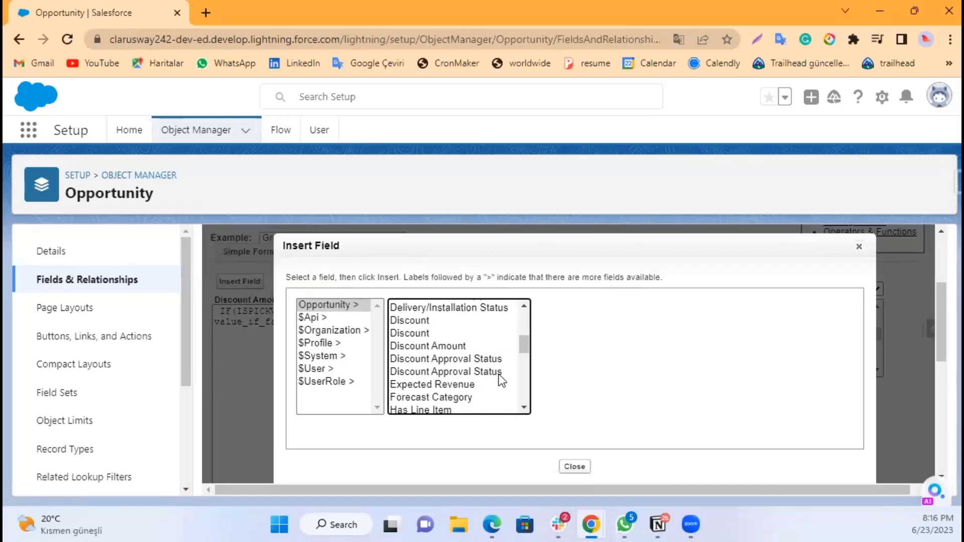
{"action": "left_click", "coordinate": [427, 334]}
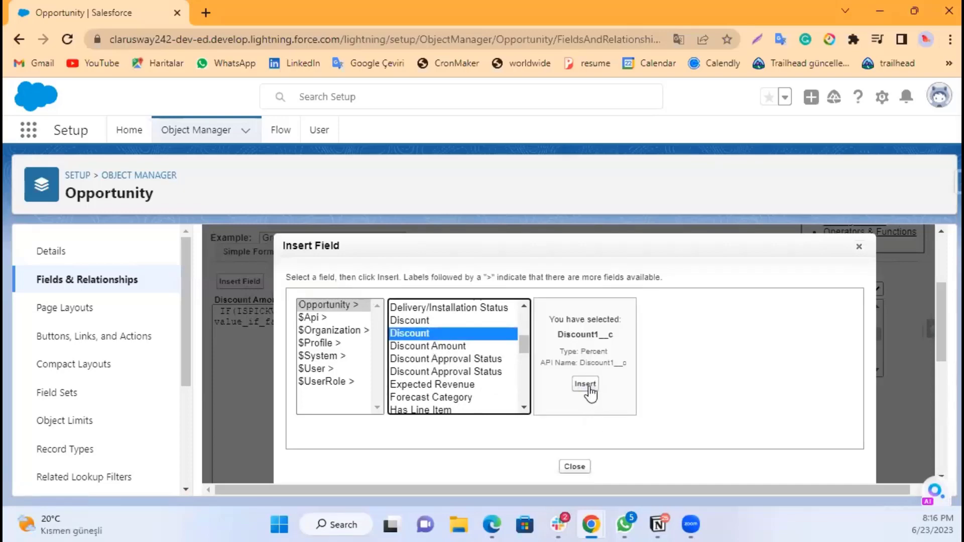
{"action": "left_click", "coordinate": [586, 385]}
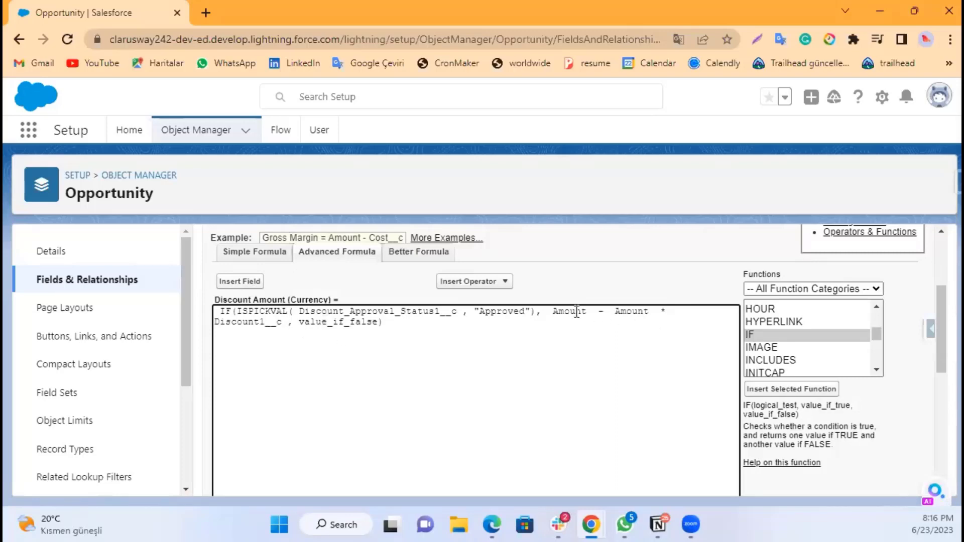
Step: Wrap the value_if_true expression Amount - Amount * Discount1__c in parentheses
{"action": "left_click", "coordinate": [553, 312]}
{"action": "type", "text": "("}
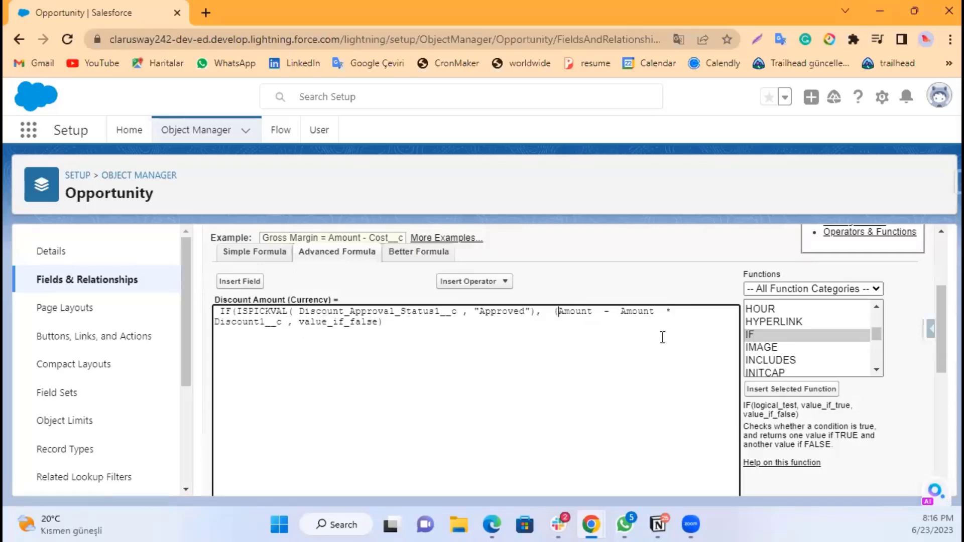
{"action": "left_click", "coordinate": [283, 325]}
{"action": "type", "text": ")"}
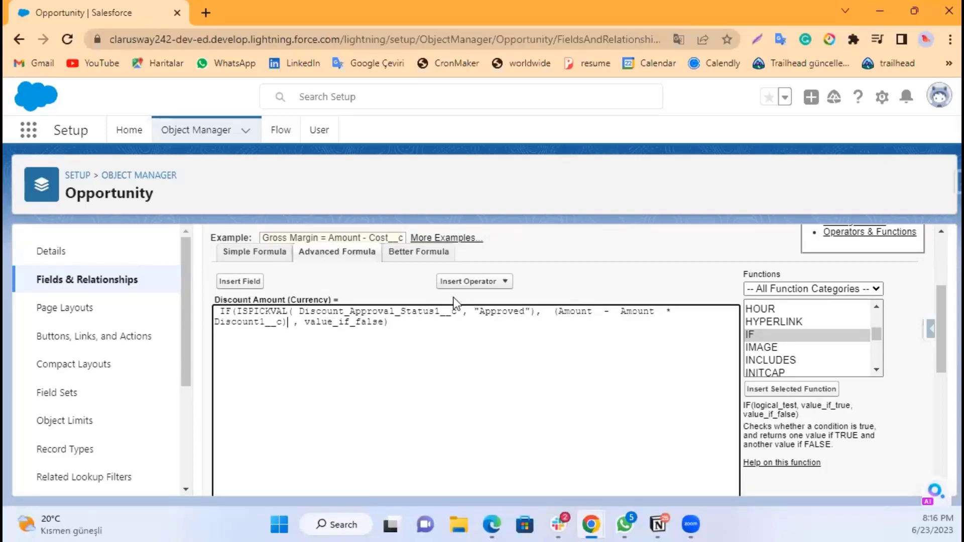
{"action": "left_click_drag", "start_coordinate": [558, 311], "coordinate": [652, 311]}
{"action": "left_click", "coordinate": [661, 312]}
{"action": "left_click", "coordinate": [333, 322]}
Step: Replace the value_if_false placeholder with 0
{"action": "double_click", "coordinate": [340, 322]}
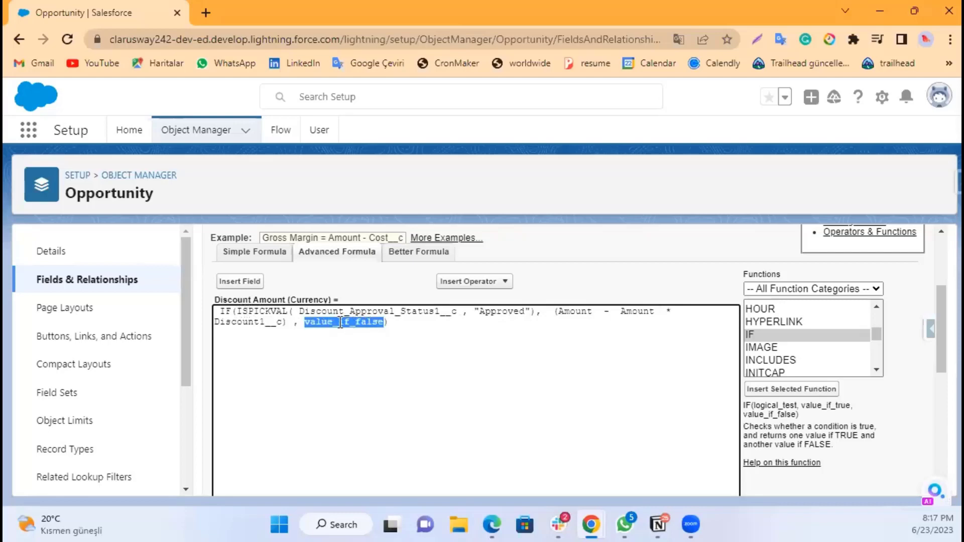
{"action": "left_click", "coordinate": [354, 324]}
{"action": "double_click", "coordinate": [353, 323]}
{"action": "type", "text": "0"}
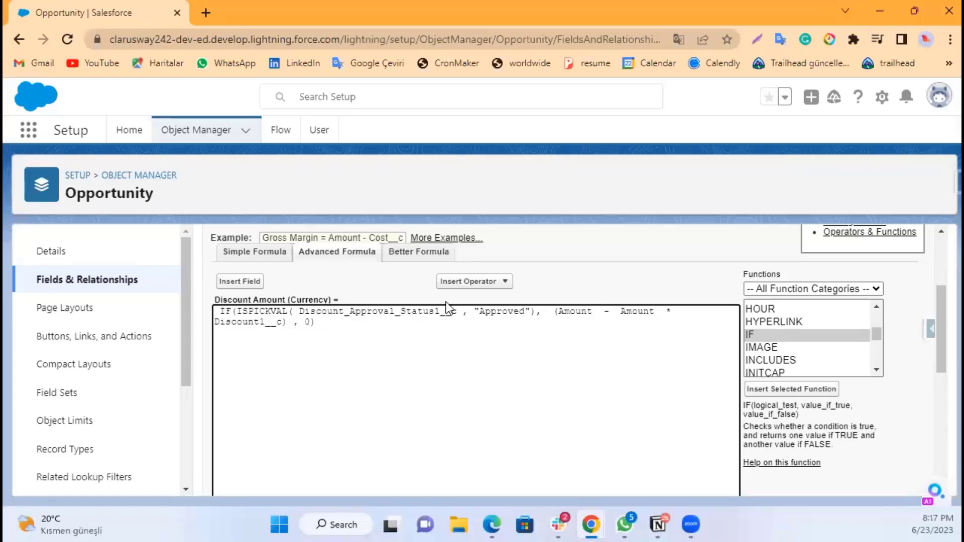
Step: Check the Discount Amount formula's syntax
{"action": "scroll", "coordinate": [426, 319], "scroll_direction": "down", "scroll_amount": 1}
{"action": "scroll", "coordinate": [426, 319], "scroll_direction": "down", "scroll_amount": 3}
{"action": "left_click", "coordinate": [243, 377]}
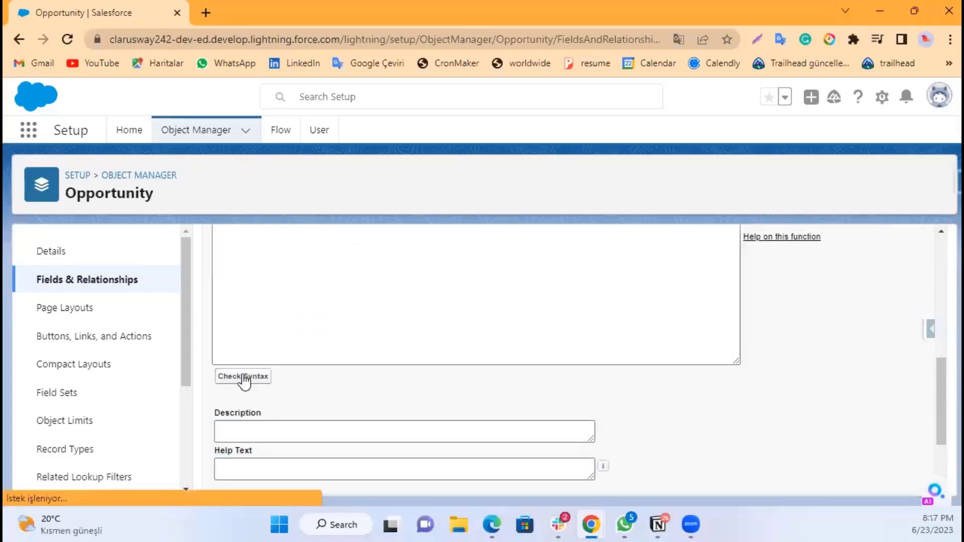
Step: Continue through field-level security and page layout steps with default settings and save the Discount Amount field
{"action": "scroll", "coordinate": [445, 329], "scroll_direction": "down", "scroll_amount": 4}
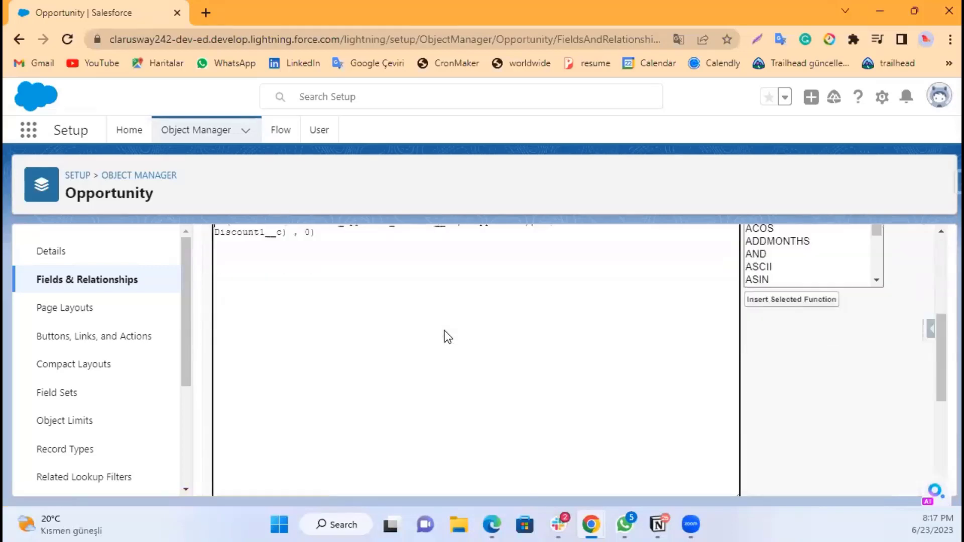
{"action": "scroll", "coordinate": [446, 330], "scroll_direction": "up", "scroll_amount": 5}
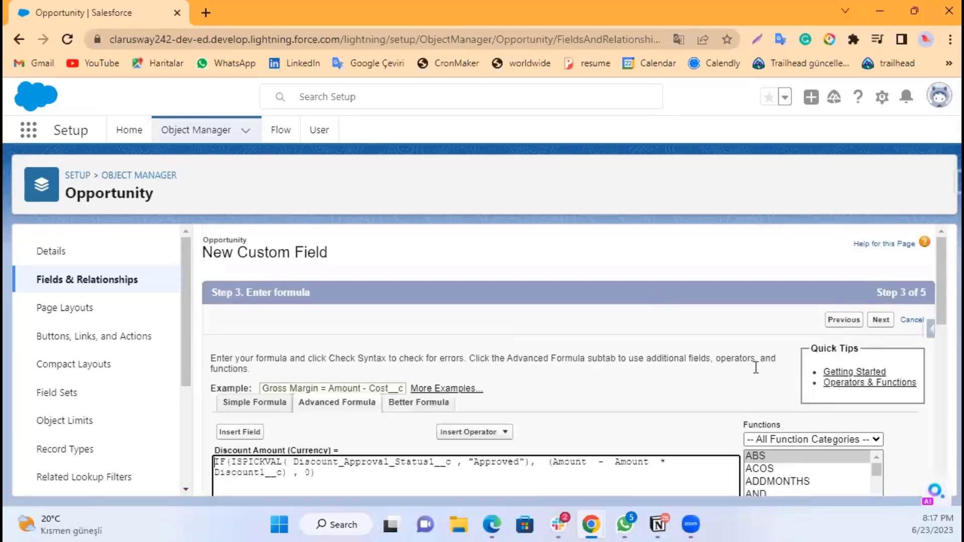
{"action": "scroll", "coordinate": [695, 342], "scroll_direction": "down", "scroll_amount": 2}
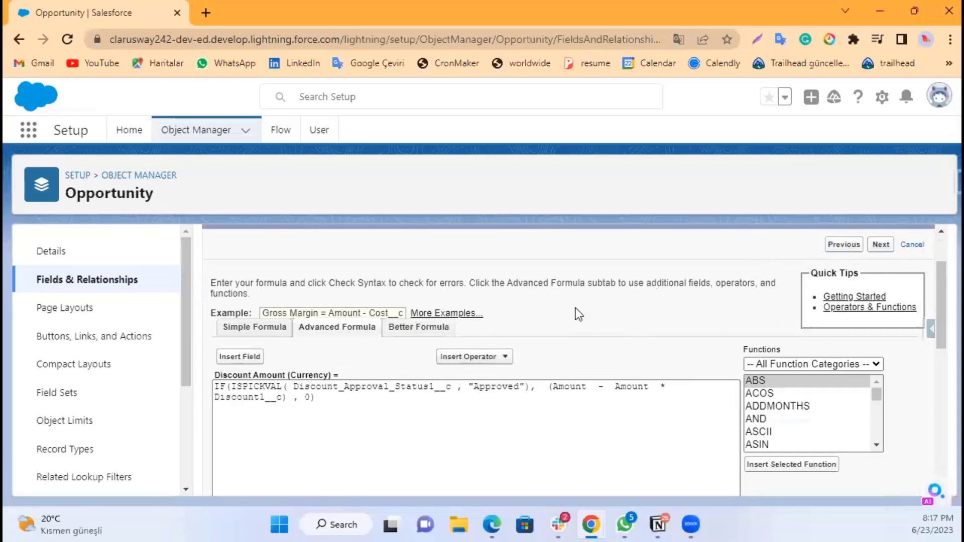
{"action": "scroll", "coordinate": [526, 303], "scroll_direction": "down", "scroll_amount": 3}
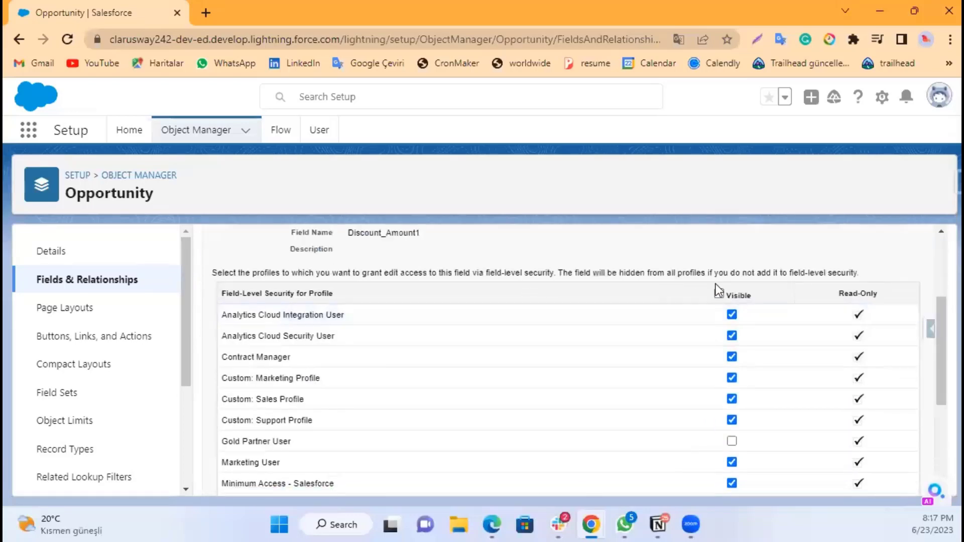
{"action": "left_click", "coordinate": [720, 294]}
{"action": "scroll", "coordinate": [610, 301], "scroll_direction": "down", "scroll_amount": 3}
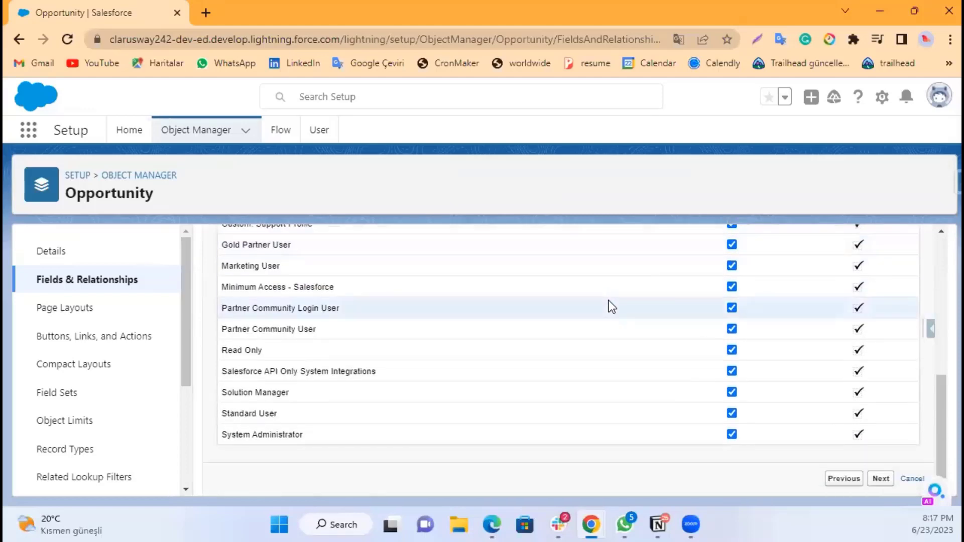
{"action": "left_click", "coordinate": [881, 479]}
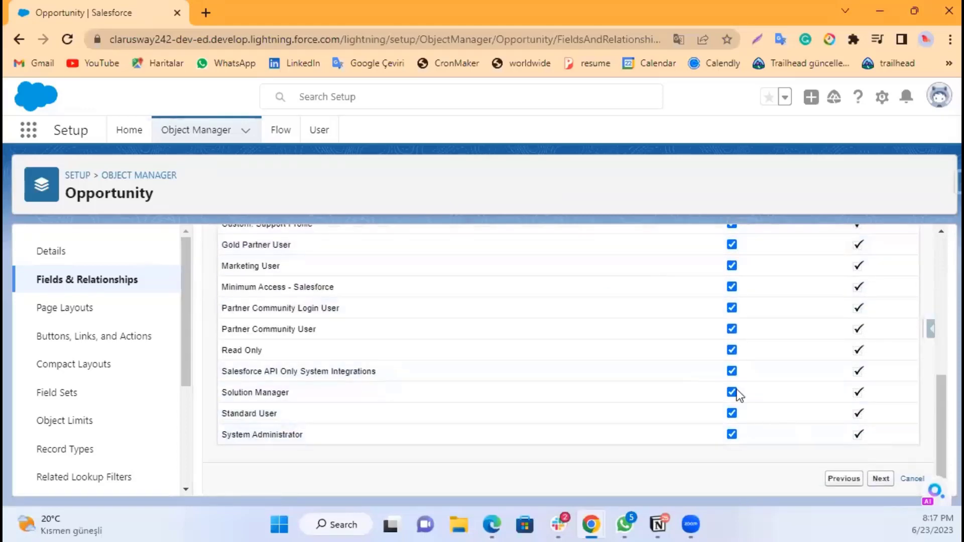
{"action": "scroll", "coordinate": [610, 349], "scroll_direction": "down", "scroll_amount": 2}
{"action": "scroll", "coordinate": [610, 348], "scroll_direction": "up", "scroll_amount": 2}
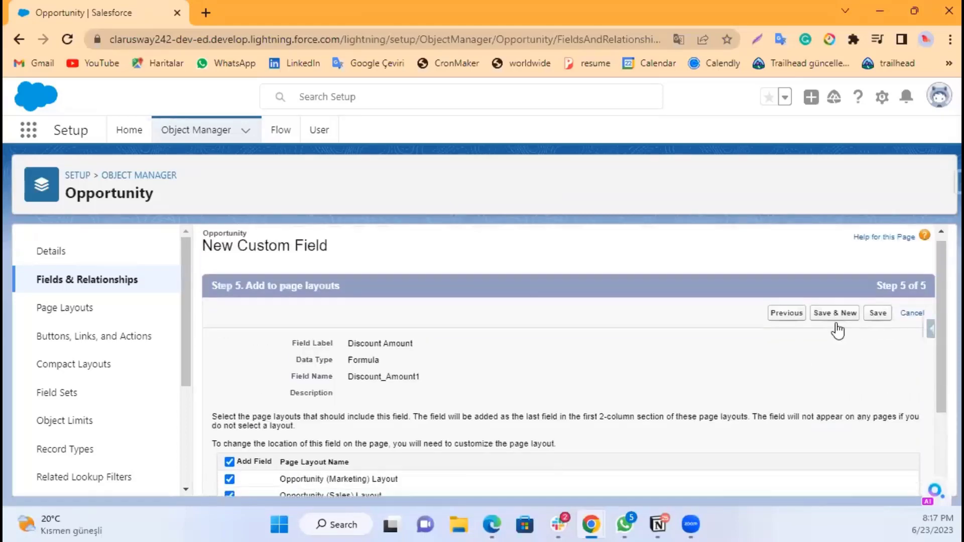
{"action": "left_click", "coordinate": [878, 320]}
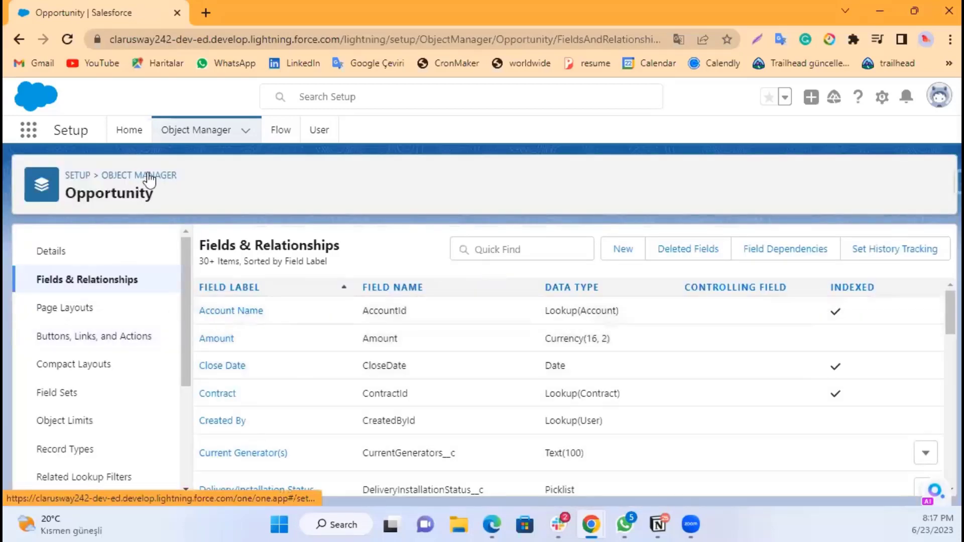
Step: Open Approval Processes in Setup by searching for appr
{"action": "left_click", "coordinate": [132, 133]}
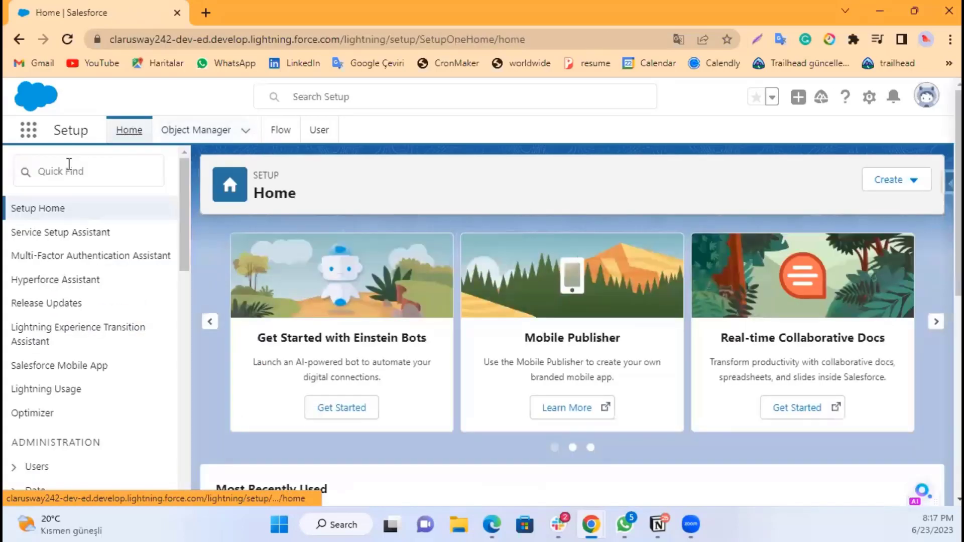
{"action": "left_click", "coordinate": [74, 172]}
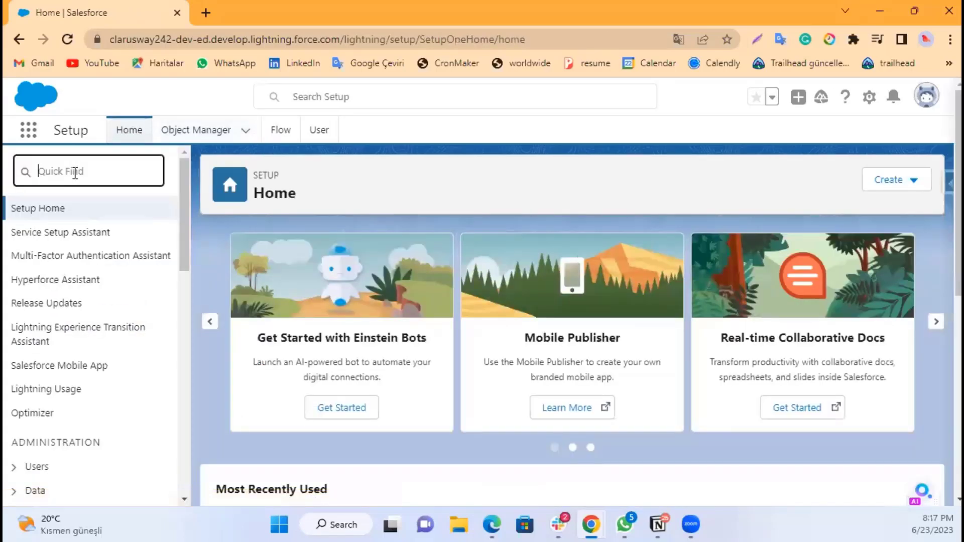
{"action": "type", "text": "appr"}
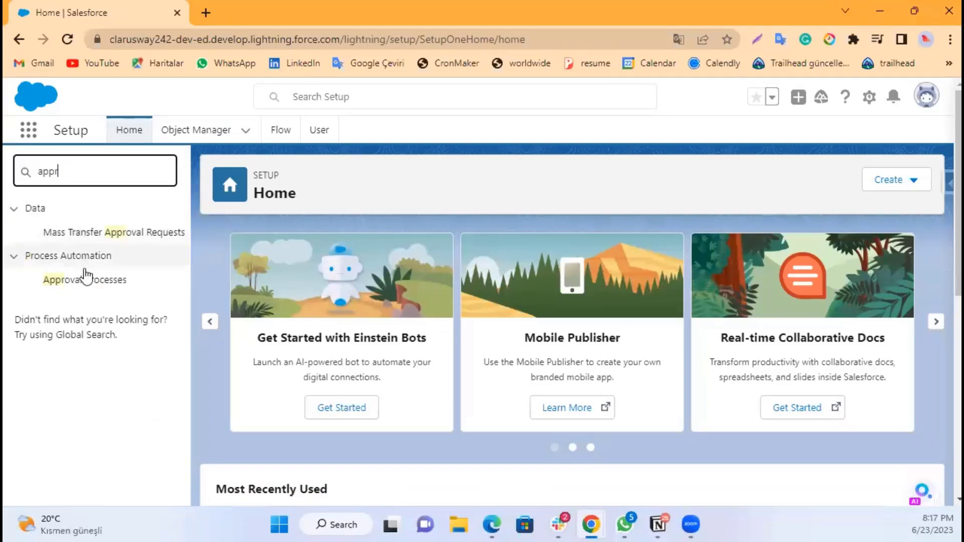
{"action": "left_click", "coordinate": [85, 279]}
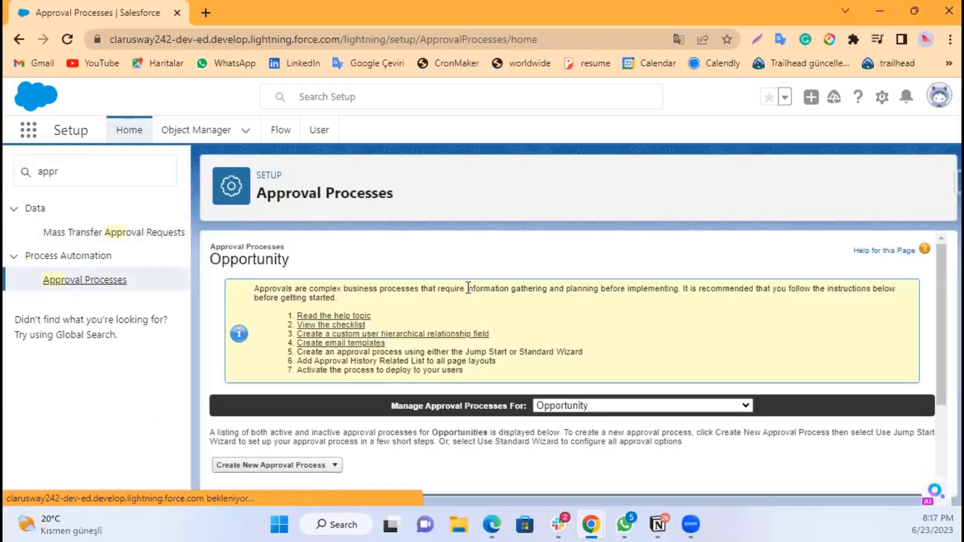
Step: Start a new Opportunity approval process using the Standard Setup Wizard
{"action": "scroll", "coordinate": [558, 301], "scroll_direction": "down", "scroll_amount": 3}
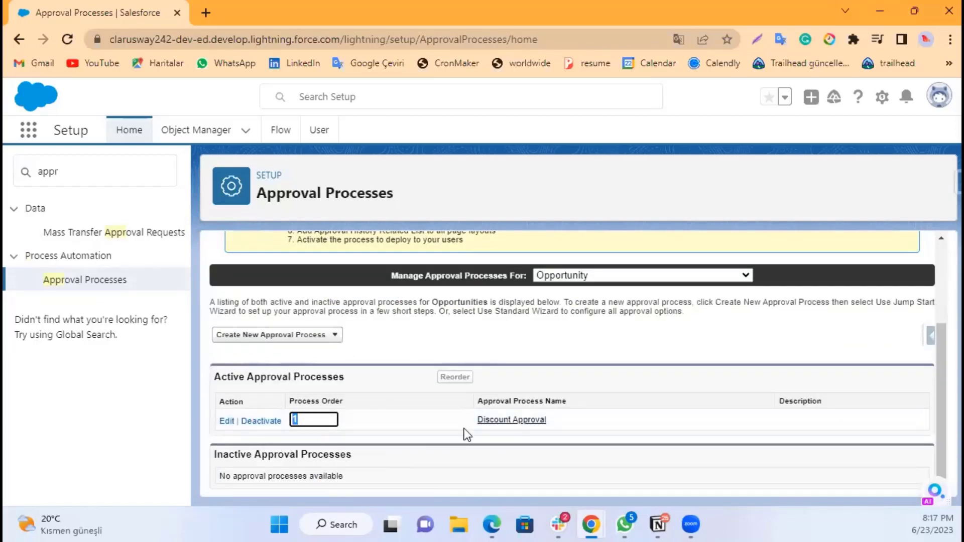
{"action": "left_click", "coordinate": [335, 336]}
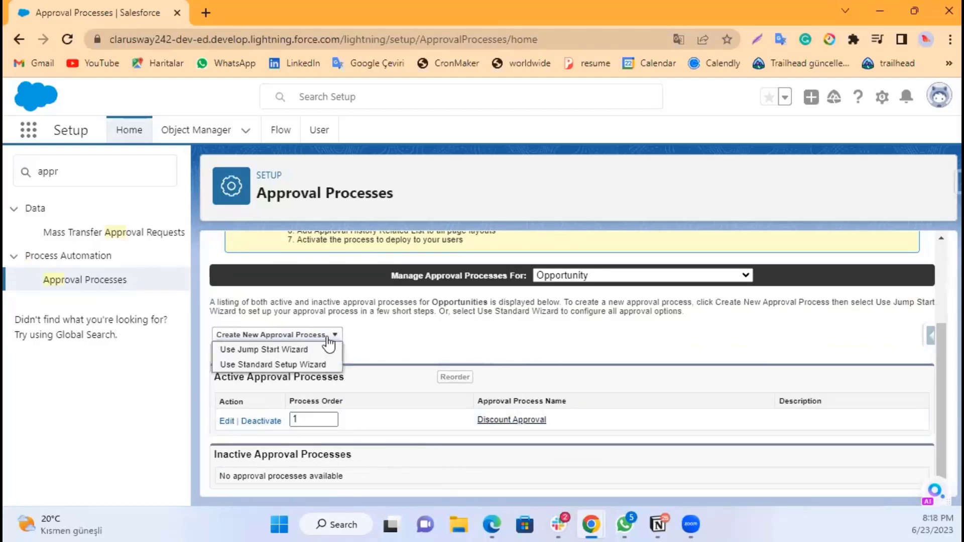
{"action": "left_click", "coordinate": [287, 366]}
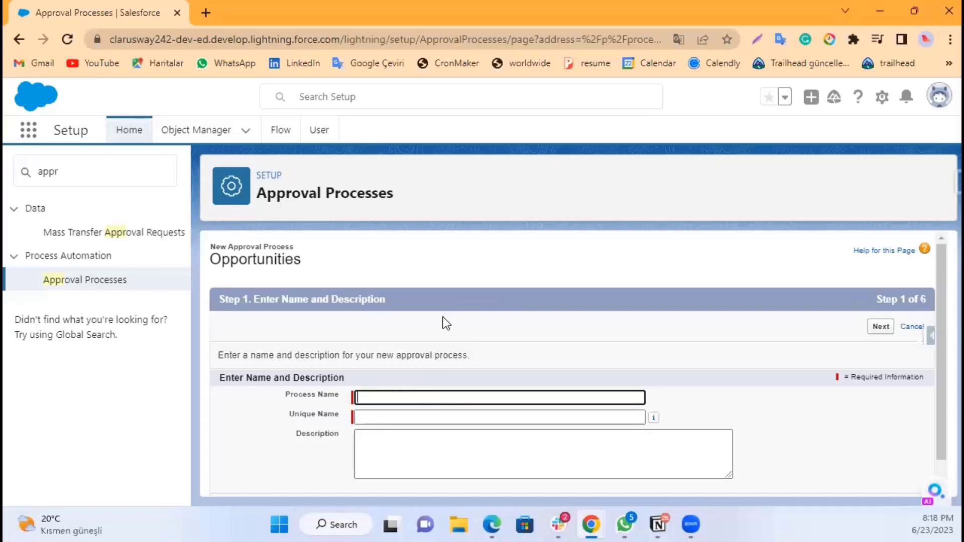
Step: Enter Approval Process for Diiscount as the process name
{"action": "type", "text": "Approval"}
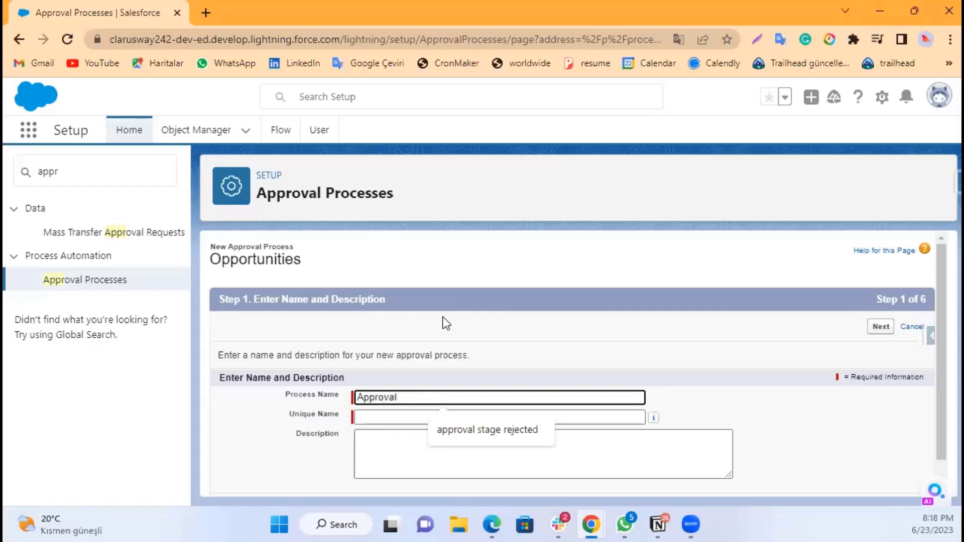
{"action": "type", "text": " Process "}
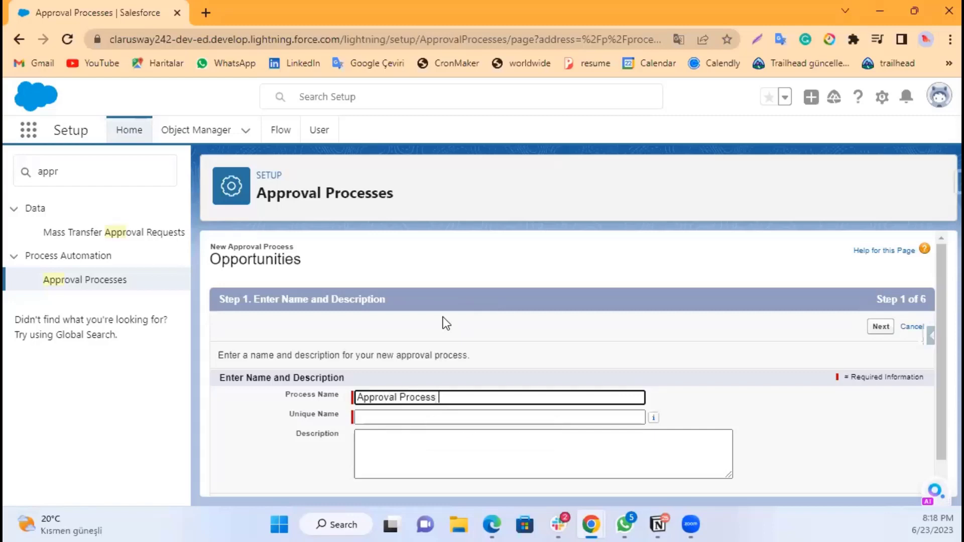
{"action": "type", "text": "for Diiscount"}
{"action": "left_click", "coordinate": [517, 351]}
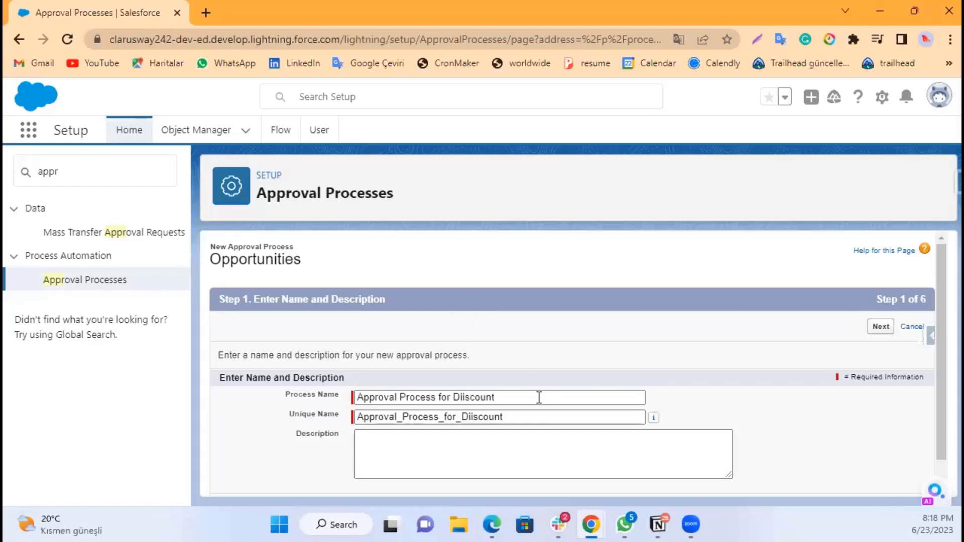
Step: Fix the Discount spelling in both the process name and unique name, then go to the next step
{"action": "left_click", "coordinate": [417, 442]}
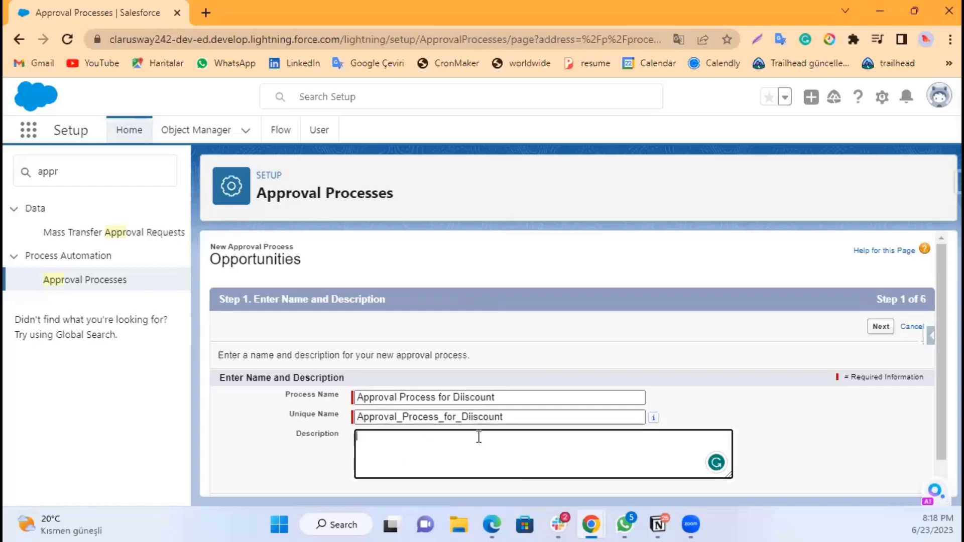
{"action": "left_click", "coordinate": [470, 398]}
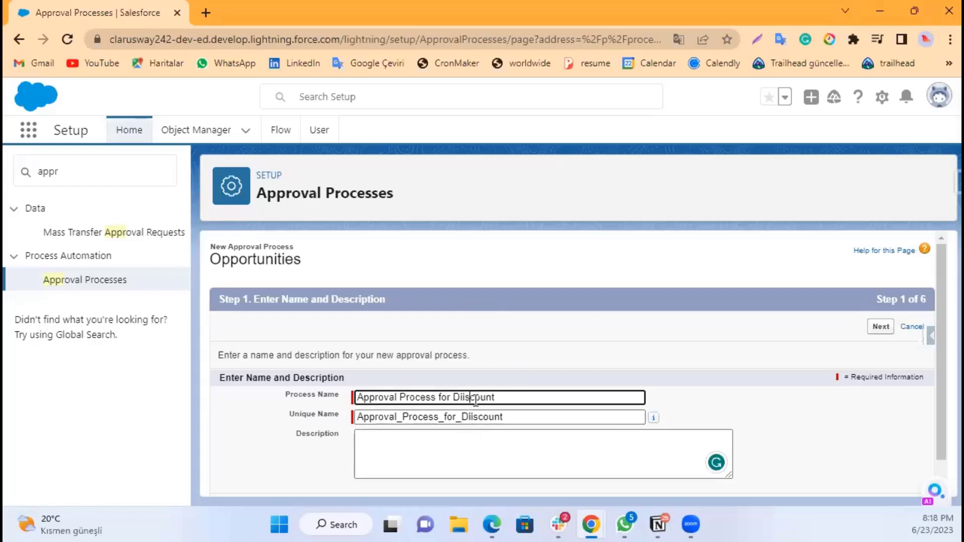
{"action": "key", "text": "BackSpace"}
{"action": "left_click", "coordinate": [471, 418]}
{"action": "key", "text": "BackSpace"}
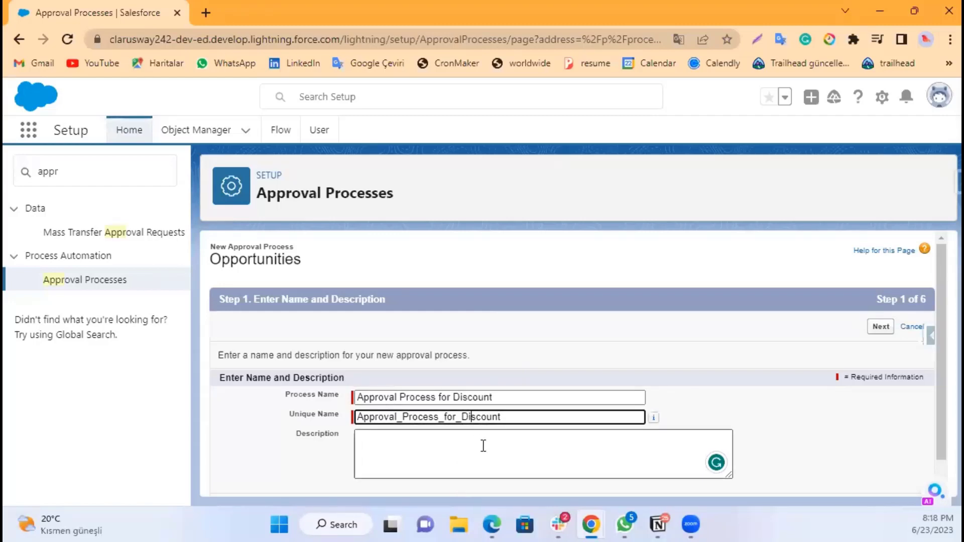
{"action": "left_click", "coordinate": [484, 446]}
{"action": "scroll", "coordinate": [800, 420], "scroll_direction": "down", "scroll_amount": 1}
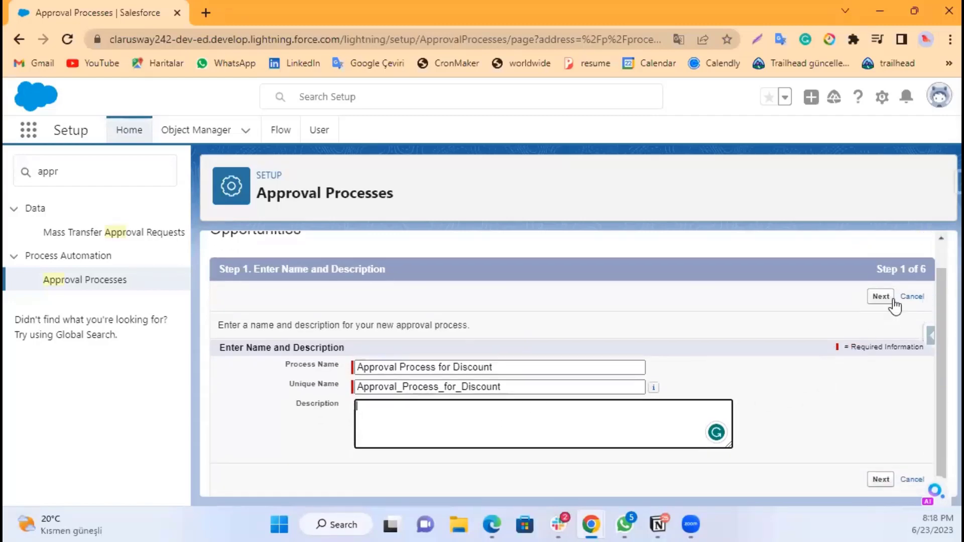
{"action": "left_click", "coordinate": [882, 297]}
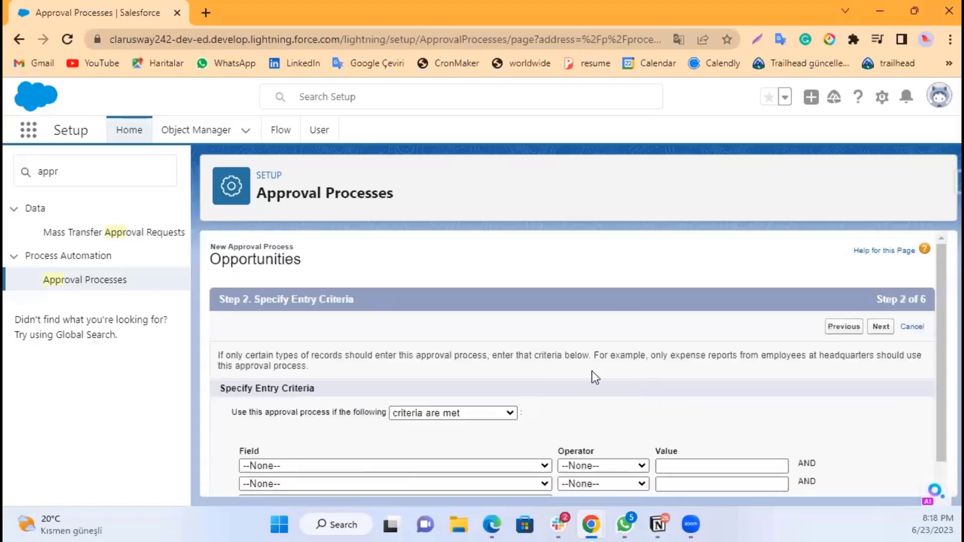
Step: Add an entry criterion where Opportunity: Discount is greater than 0.05
{"action": "scroll", "coordinate": [496, 374], "scroll_direction": "down", "scroll_amount": 2}
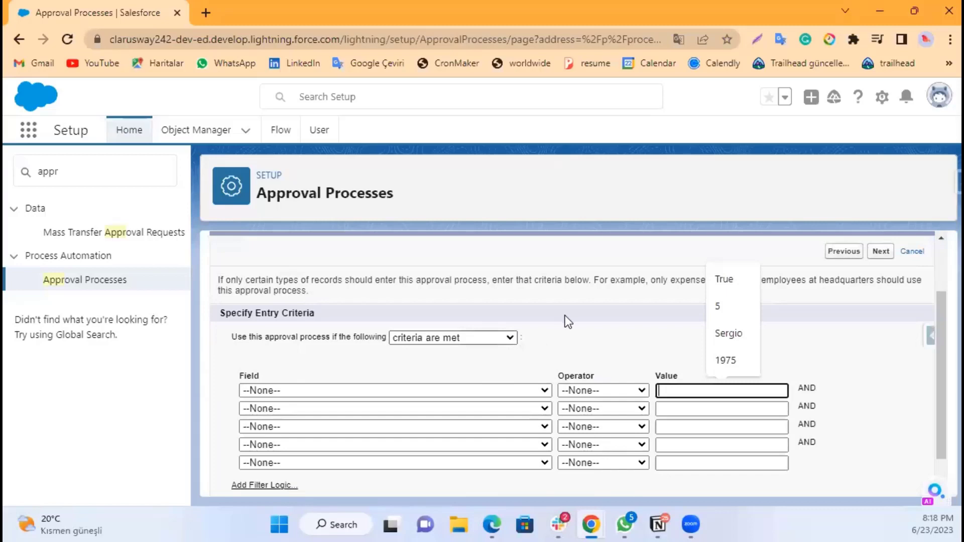
{"action": "left_click", "coordinate": [544, 349]}
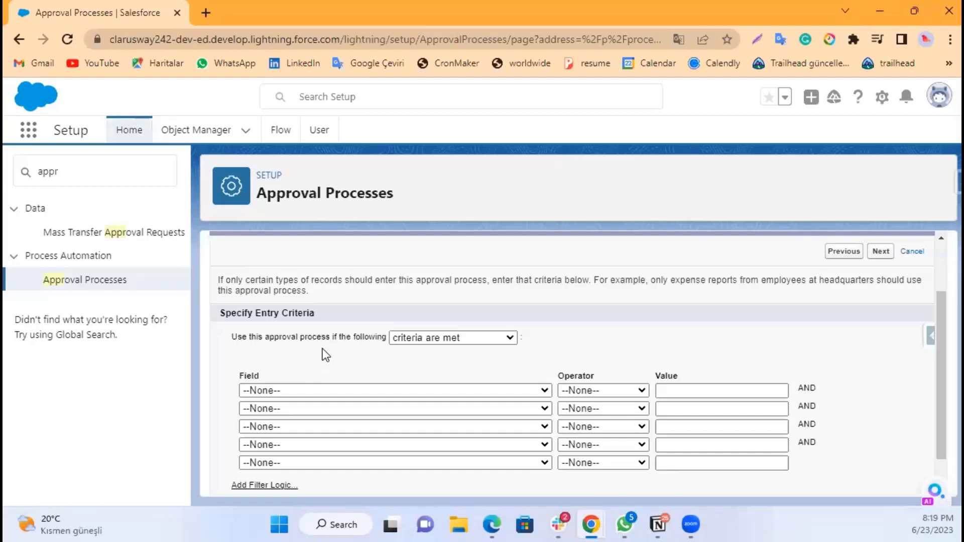
{"action": "left_click", "coordinate": [335, 393]}
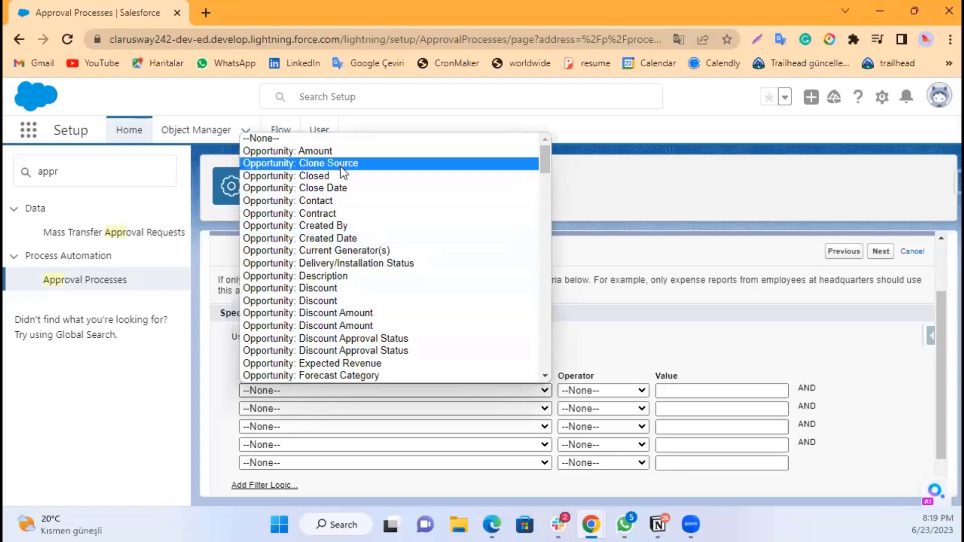
{"action": "left_click", "coordinate": [333, 300]}
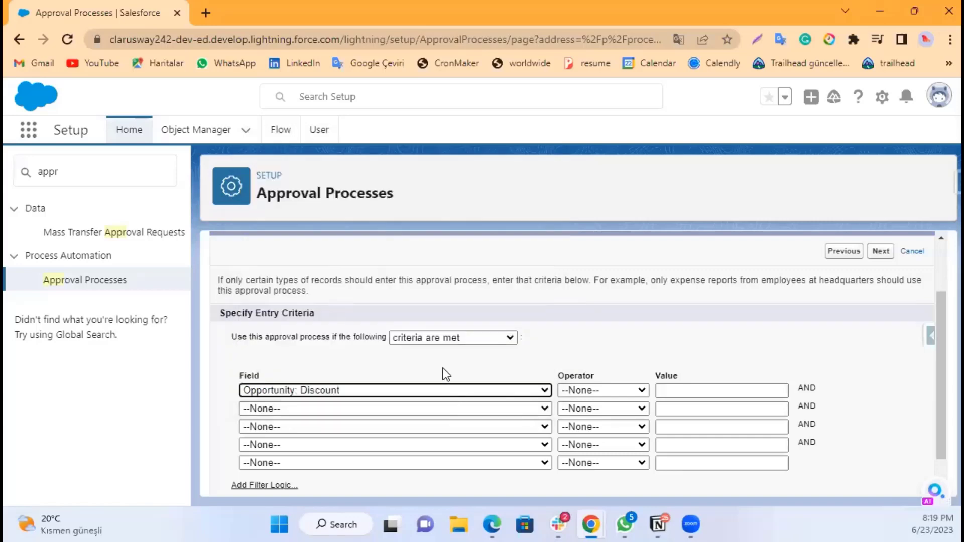
{"action": "left_click", "coordinate": [599, 393]}
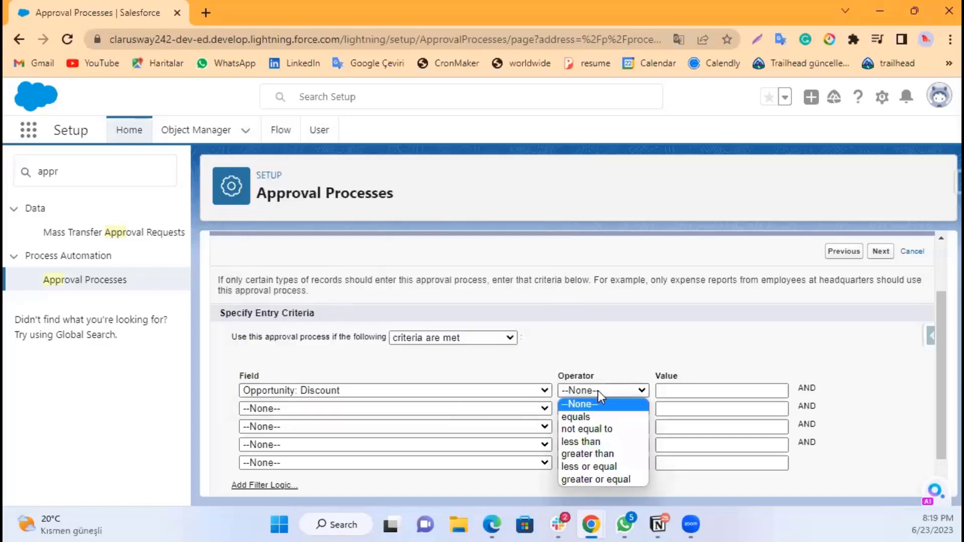
{"action": "left_click", "coordinate": [602, 456]}
{"action": "left_click", "coordinate": [681, 393]}
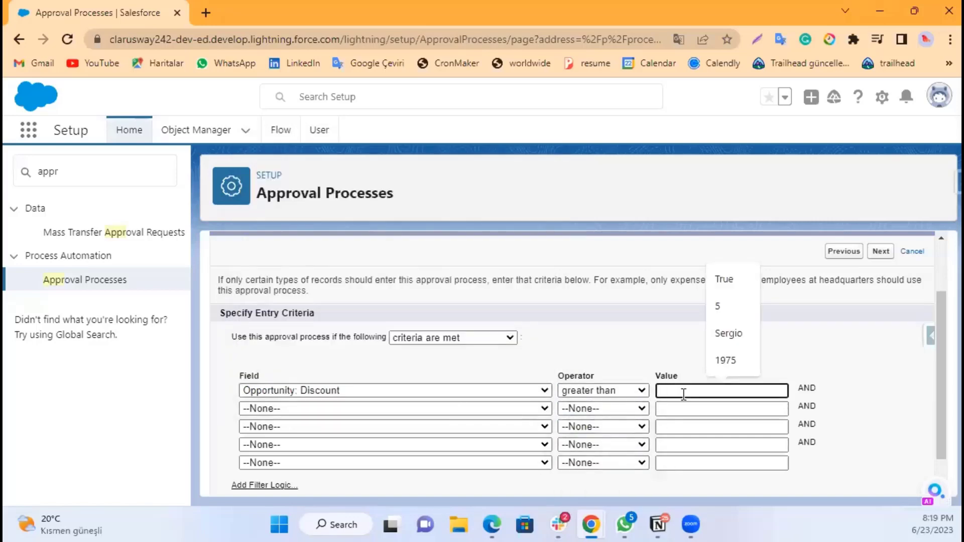
{"action": "type", "text": "0.04"}
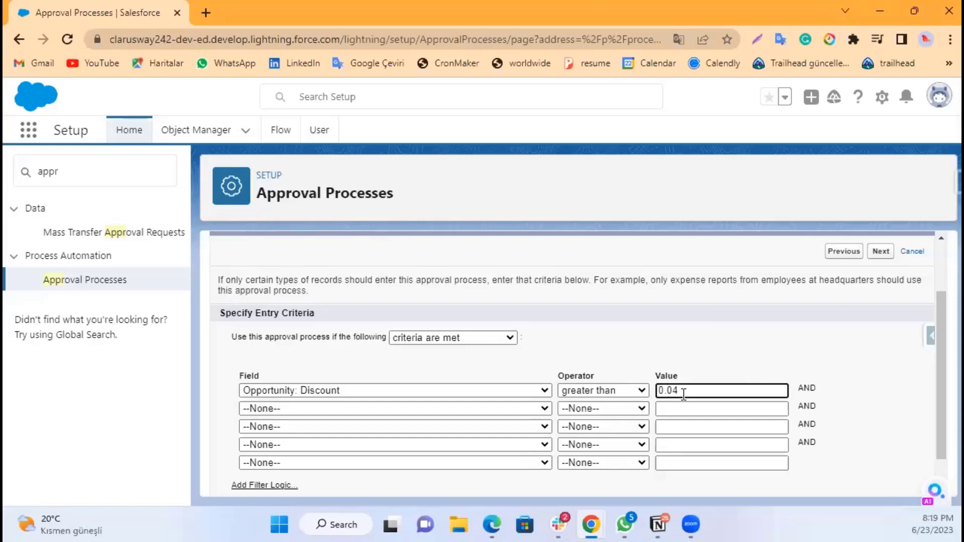
{"action": "key", "text": "BackSpace"}
{"action": "type", "text": "5"}
Step: Change the criterion's operator to greater or equal and continue to the approver step
{"action": "left_click", "coordinate": [616, 390]}
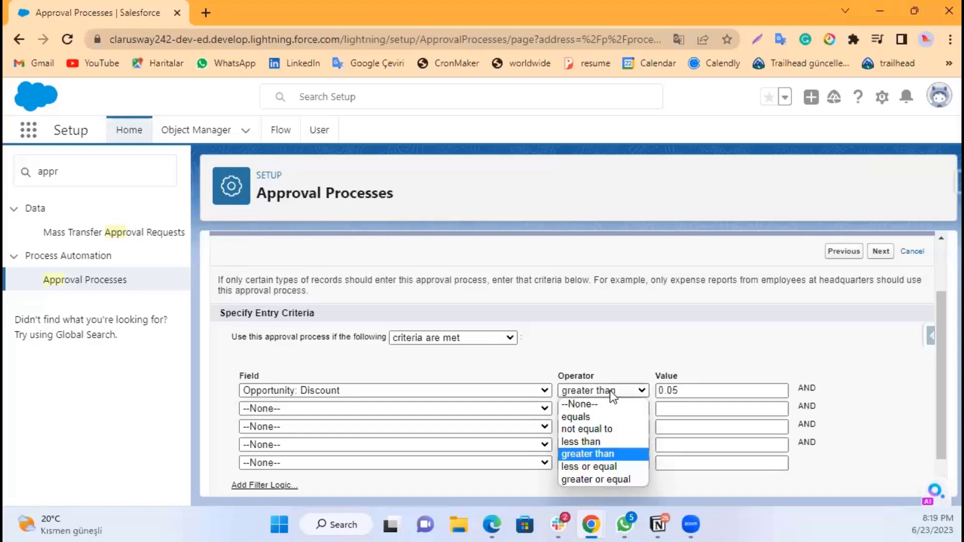
{"action": "left_click", "coordinate": [600, 480]}
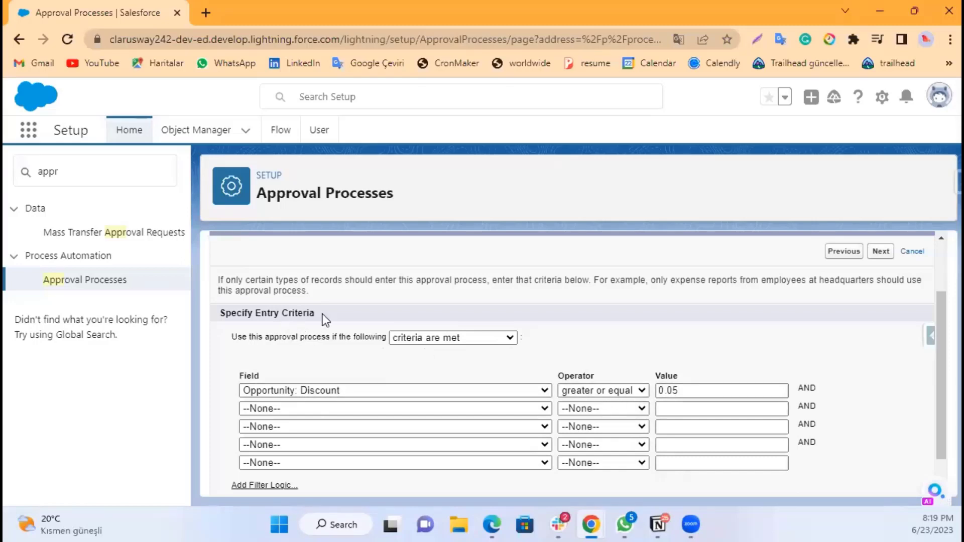
{"action": "scroll", "coordinate": [371, 317], "scroll_direction": "up", "scroll_amount": 2}
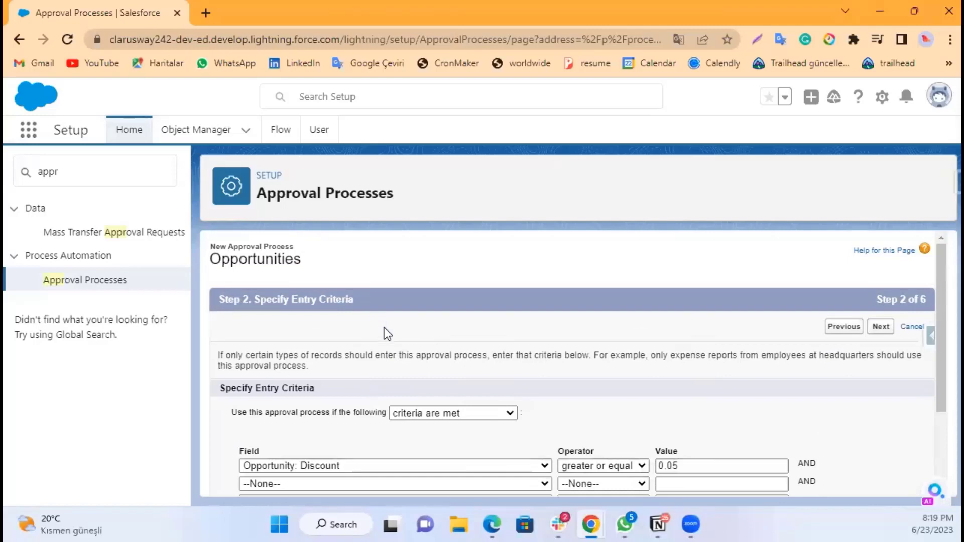
{"action": "scroll", "coordinate": [476, 357], "scroll_direction": "down", "scroll_amount": 2}
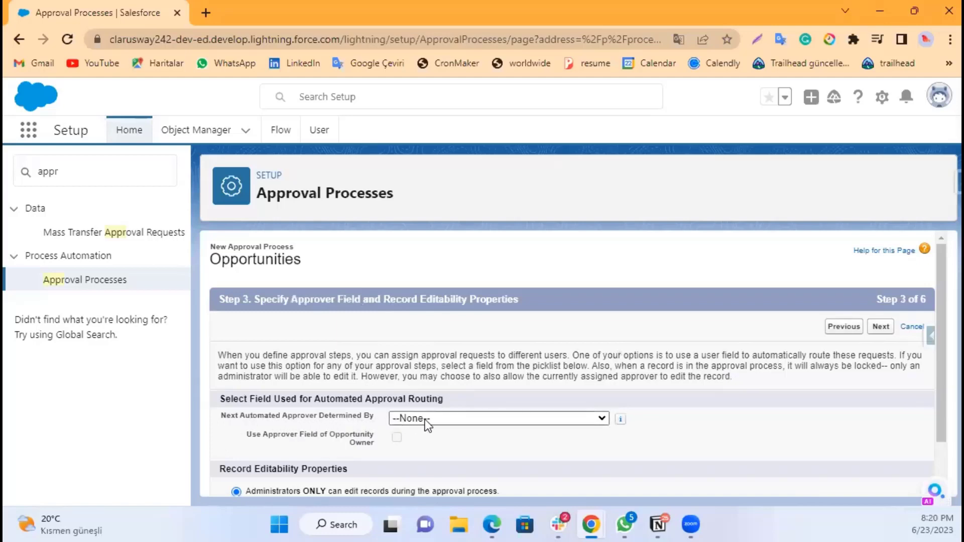
Step: Set the next automated approver to Manager and enable the approver field of the opportunity owner
{"action": "left_click", "coordinate": [498, 420]}
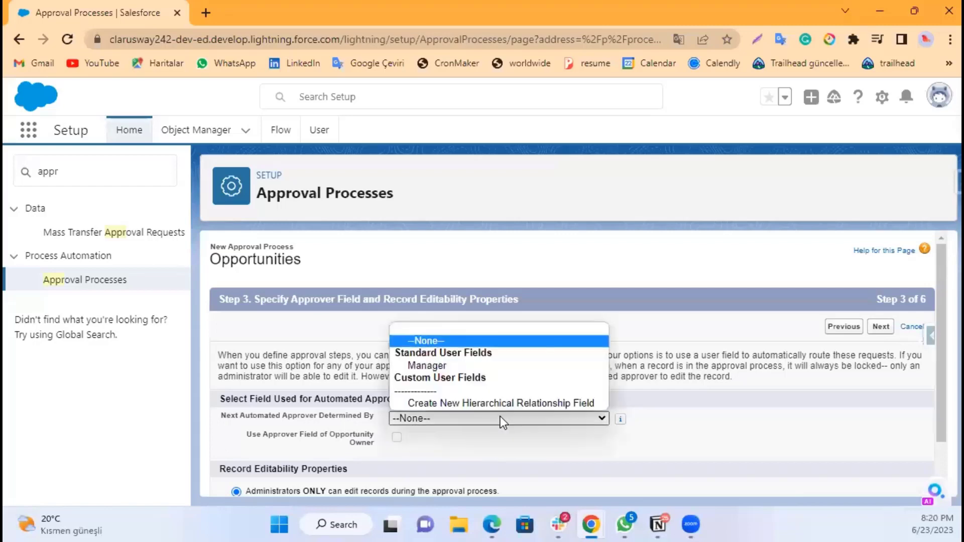
{"action": "left_click", "coordinate": [450, 366]}
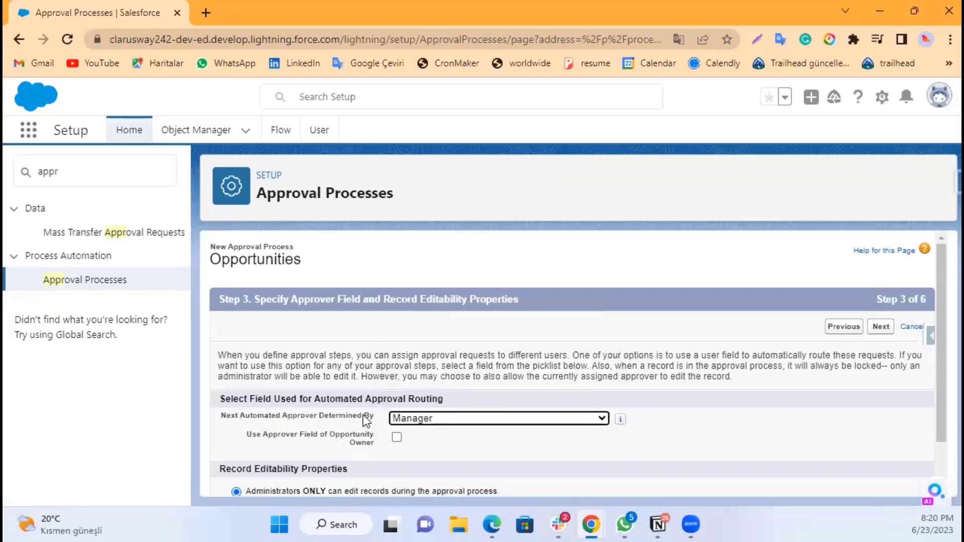
{"action": "scroll", "coordinate": [363, 415], "scroll_direction": "down", "scroll_amount": 1}
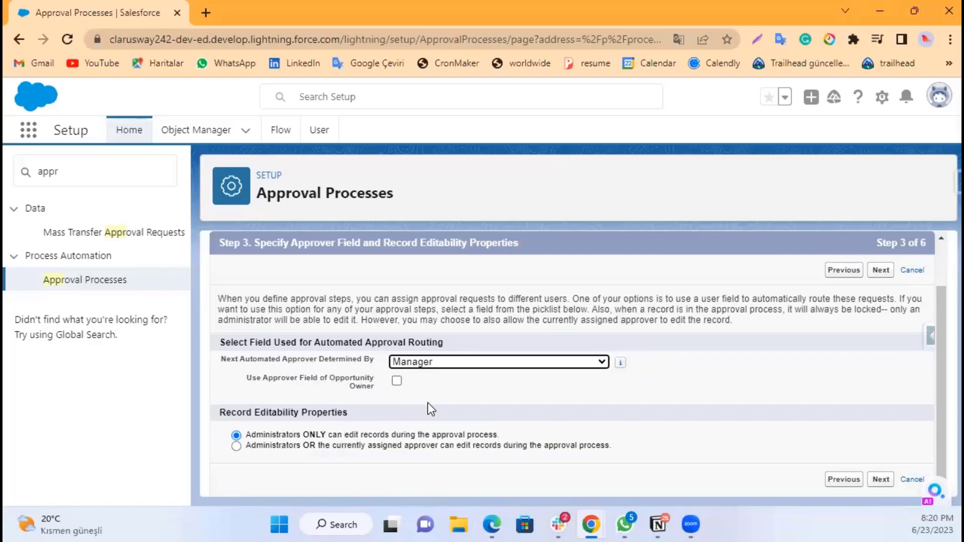
{"action": "left_click", "coordinate": [399, 382]}
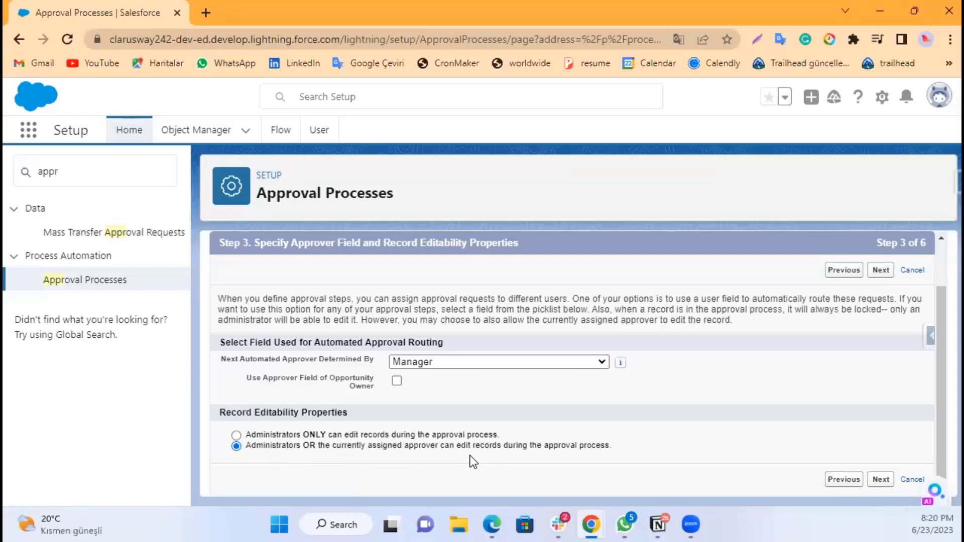
Step: Allow administrators or the currently assigned approver to edit records during approval, and continue past the email template step
{"action": "left_click", "coordinate": [326, 435]}
{"action": "left_click", "coordinate": [881, 480]}
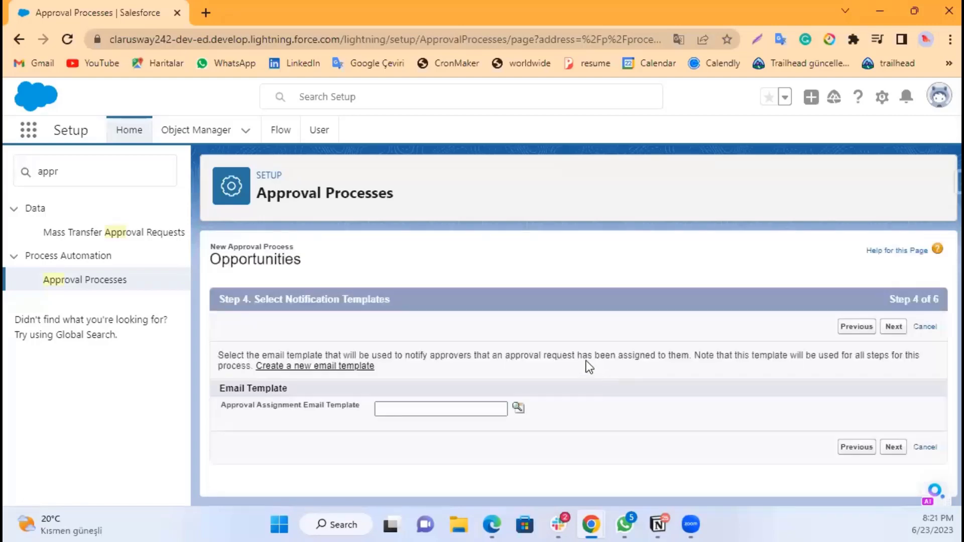
{"action": "left_click", "coordinate": [607, 451]}
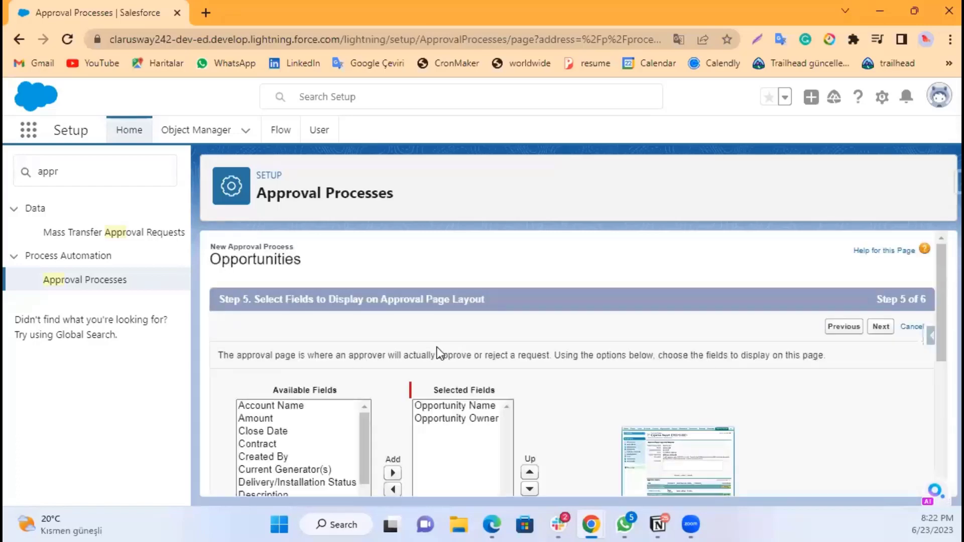
Step: View the example approval page layout, then close it
{"action": "scroll", "coordinate": [435, 350], "scroll_direction": "down", "scroll_amount": 1}
{"action": "scroll", "coordinate": [283, 309], "scroll_direction": "up", "scroll_amount": 1}
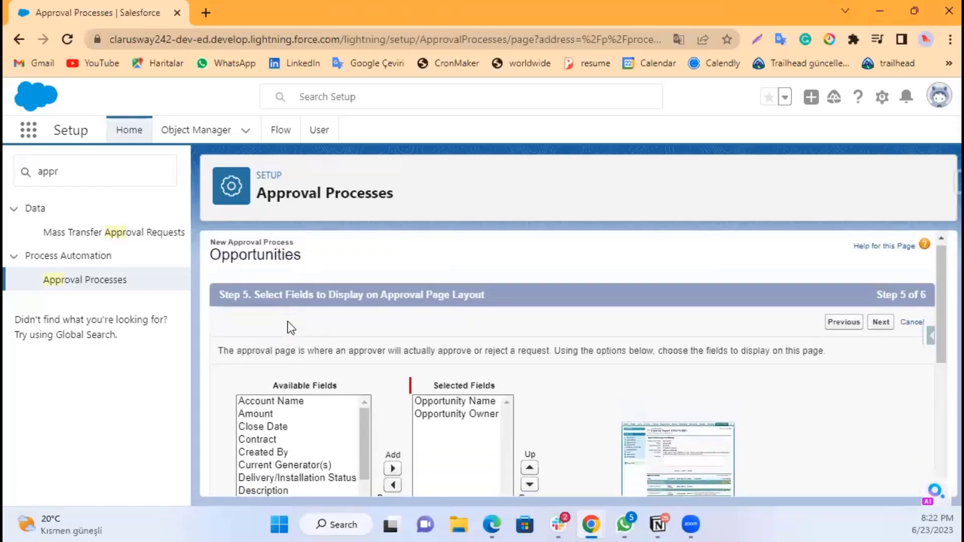
{"action": "scroll", "coordinate": [289, 321], "scroll_direction": "down", "scroll_amount": 1}
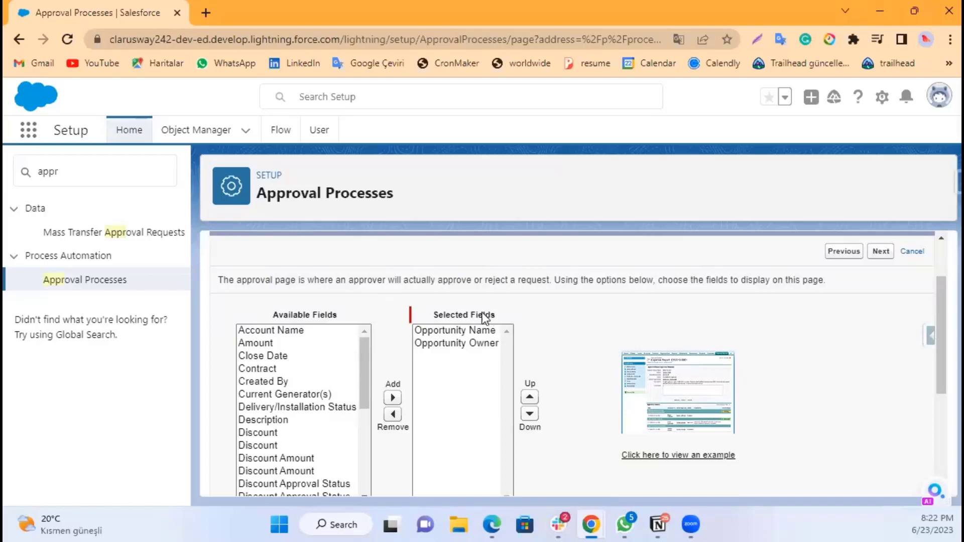
{"action": "left_click", "coordinate": [683, 398]}
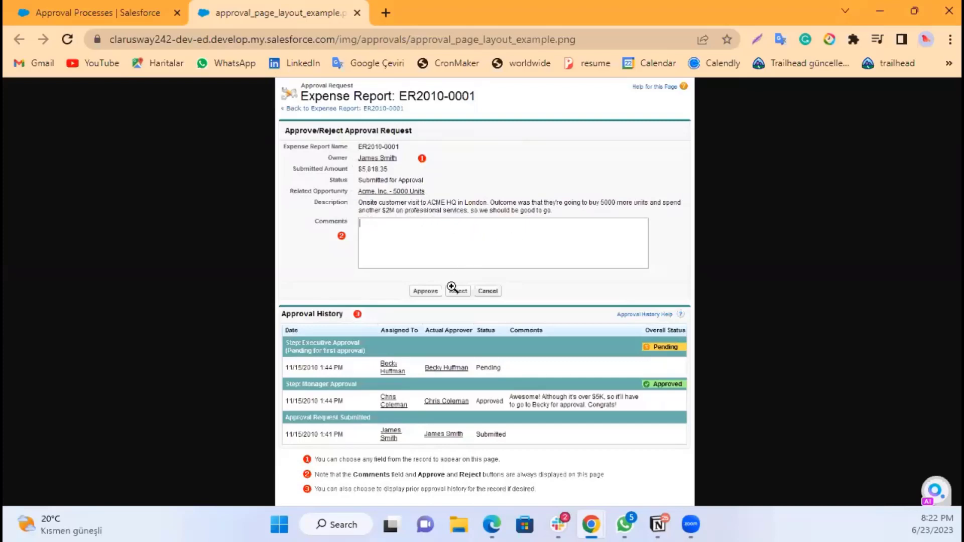
{"action": "left_click", "coordinate": [357, 13]}
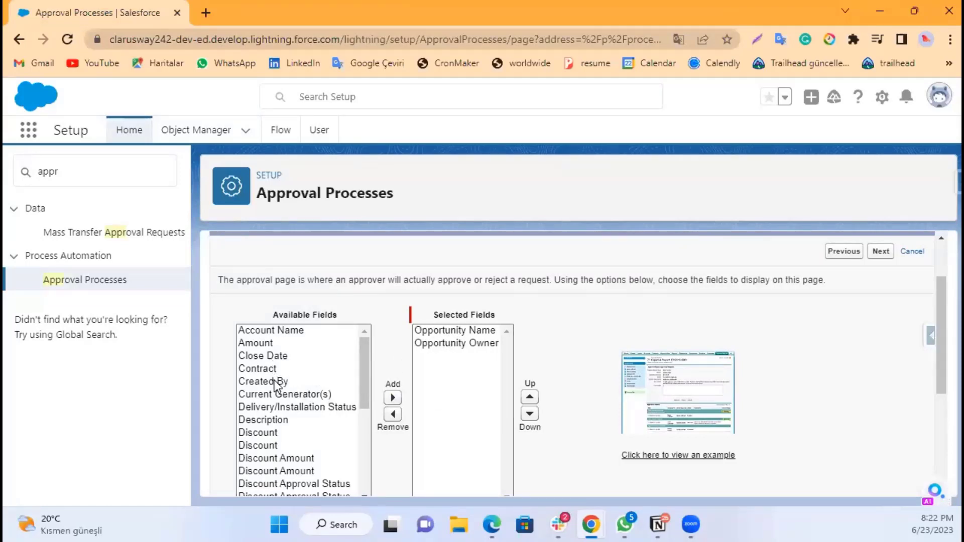
Step: Add Discount and Discount Amount to the fields shown on the approval page layout
{"action": "left_click", "coordinate": [266, 444]}
{"action": "left_click", "coordinate": [393, 392]}
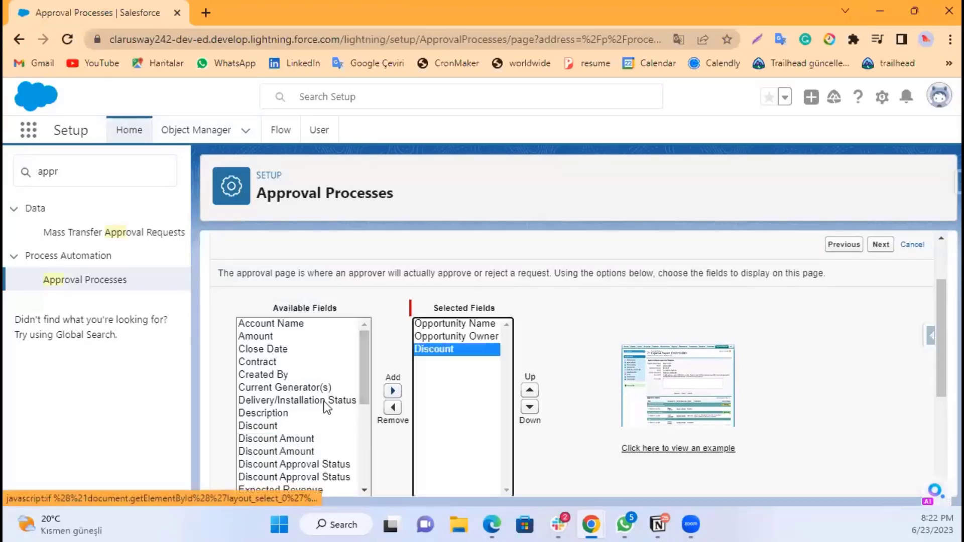
{"action": "scroll", "coordinate": [362, 381], "scroll_direction": "down", "scroll_amount": 2}
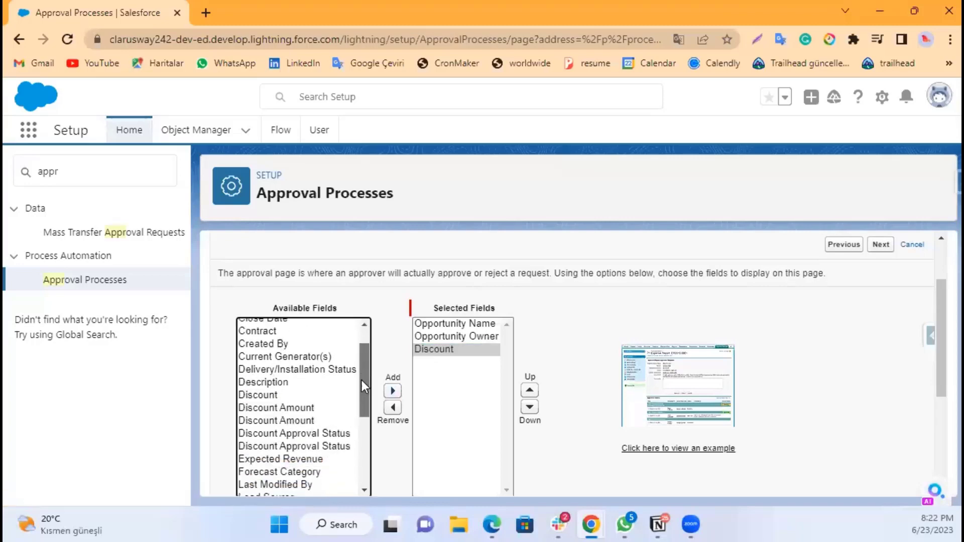
{"action": "left_click", "coordinate": [333, 402]}
{"action": "left_click", "coordinate": [393, 391]}
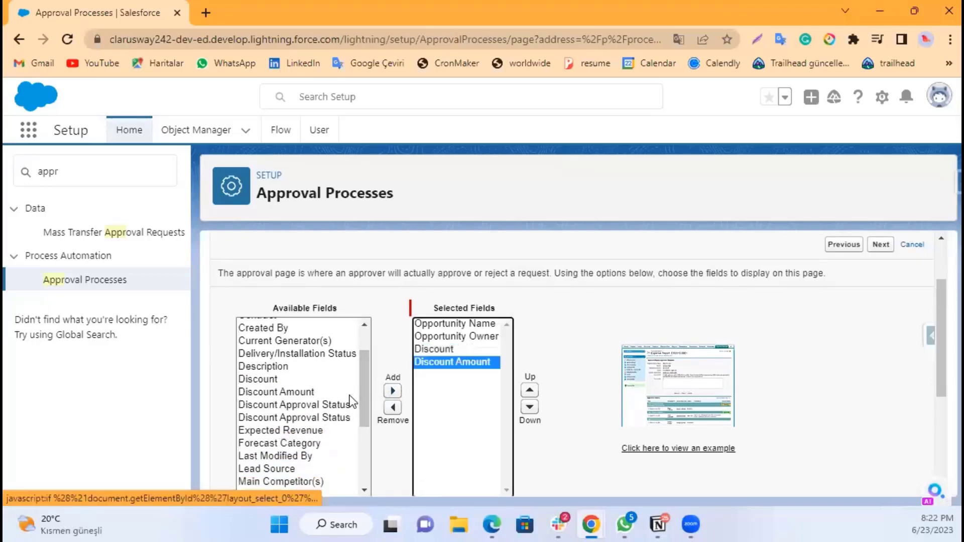
Step: Add Discount Approval Status and Stage to the fields shown on the approval page layout
{"action": "left_click", "coordinate": [346, 418]}
{"action": "left_click", "coordinate": [393, 393]}
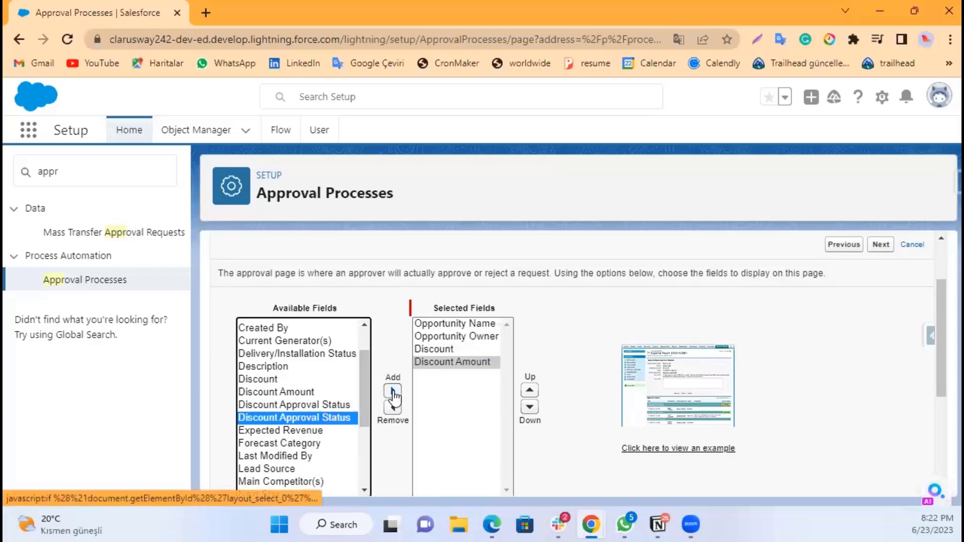
{"action": "left_click_drag", "start_coordinate": [366, 393], "coordinate": [360, 450]}
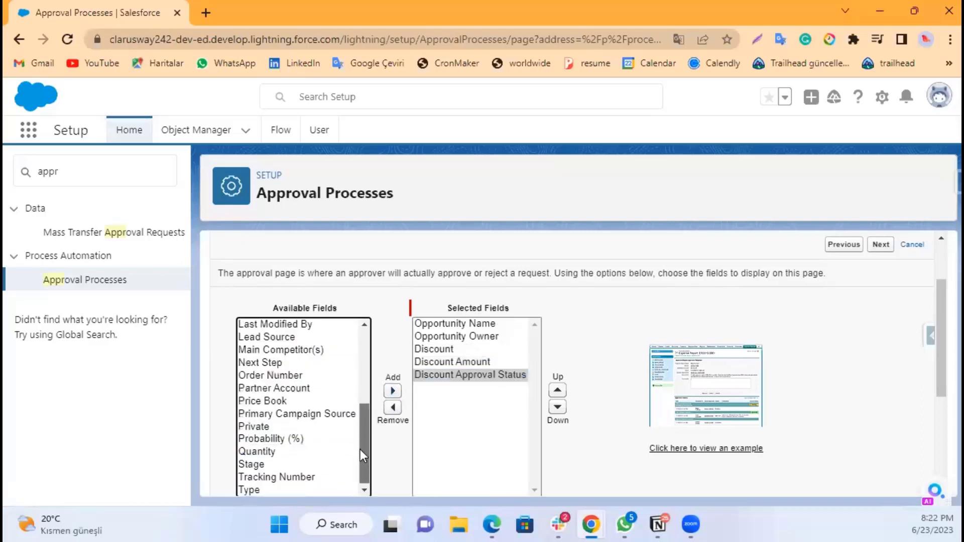
{"action": "left_click", "coordinate": [283, 463]}
{"action": "left_click", "coordinate": [392, 392]}
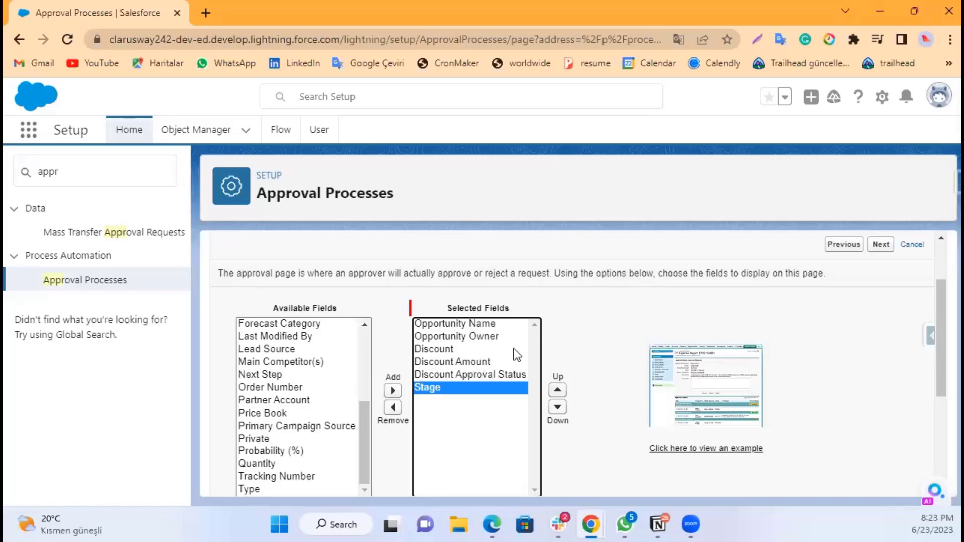
Step: Open the approval page layout example again in a new tab and return to the setup tab
{"action": "scroll", "coordinate": [516, 352], "scroll_direction": "down", "scroll_amount": 3}
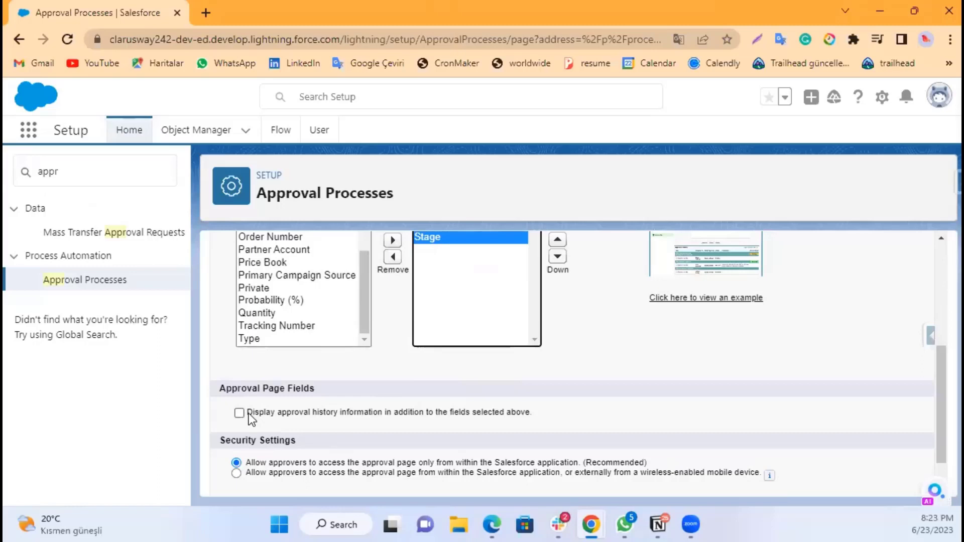
{"action": "left_click", "coordinate": [703, 256]}
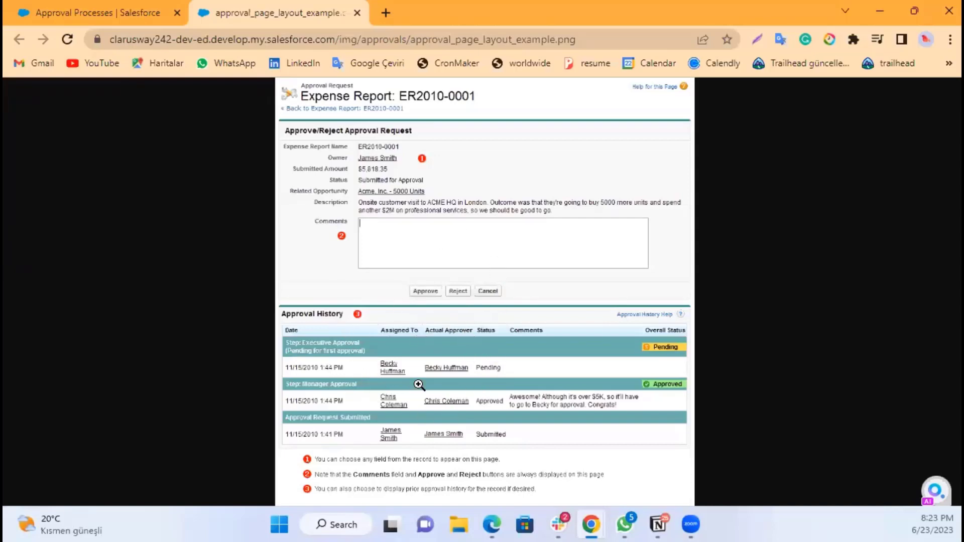
{"action": "left_click", "coordinate": [75, 6]}
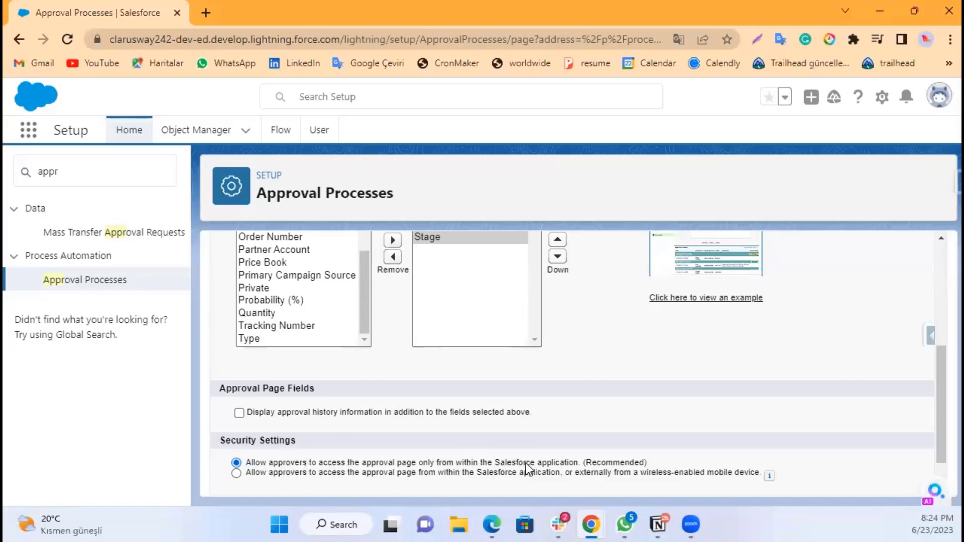
Step: Continue to the Specify Initial Submitters step of the approval process wizard
{"action": "scroll", "coordinate": [583, 427], "scroll_direction": "down", "scroll_amount": 1}
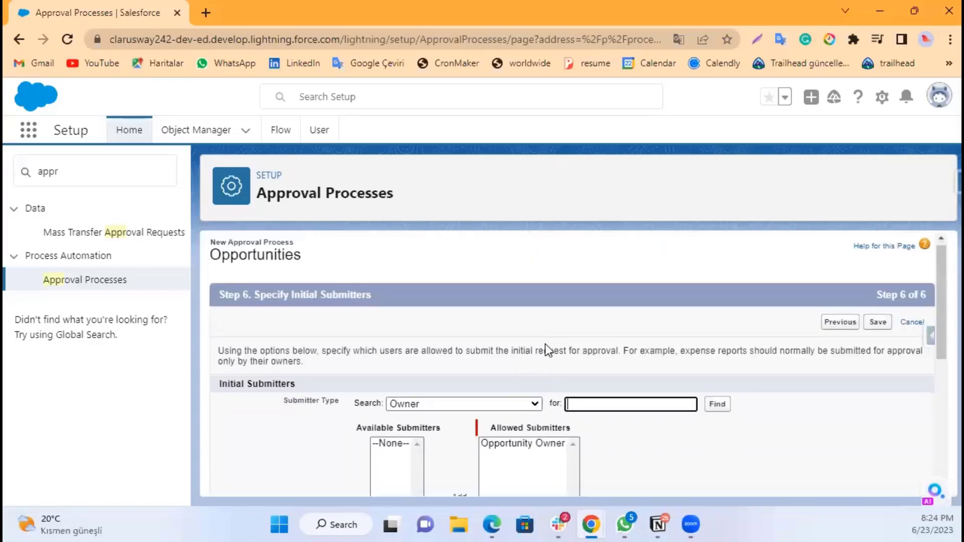
{"action": "scroll", "coordinate": [546, 345], "scroll_direction": "down", "scroll_amount": 2}
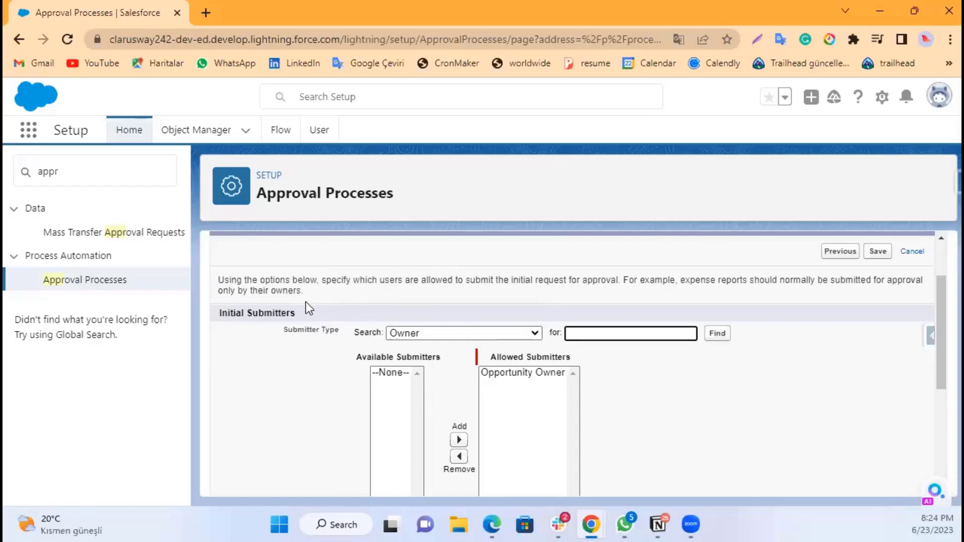
{"action": "left_click", "coordinate": [504, 372]}
{"action": "scroll", "coordinate": [500, 352], "scroll_direction": "down", "scroll_amount": 1}
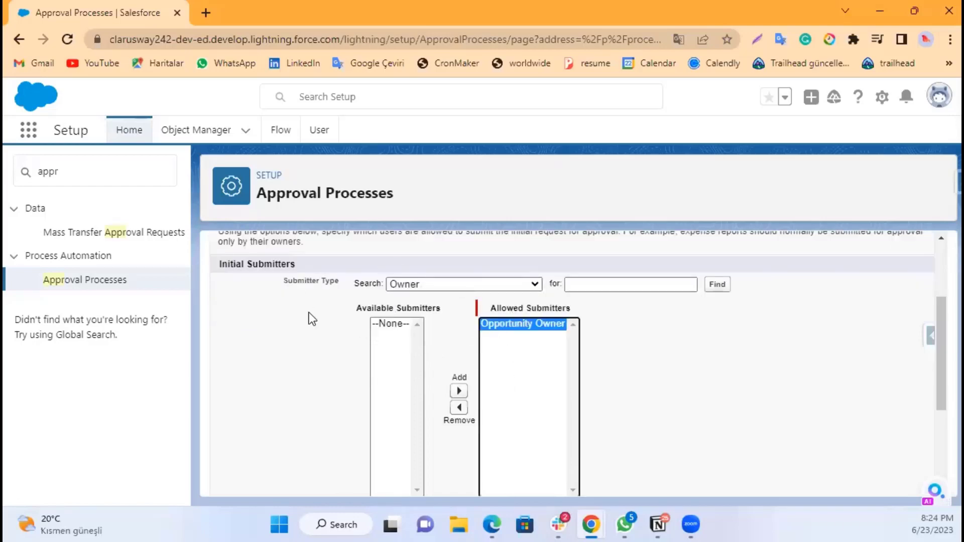
{"action": "scroll", "coordinate": [309, 313], "scroll_direction": "up", "scroll_amount": 2}
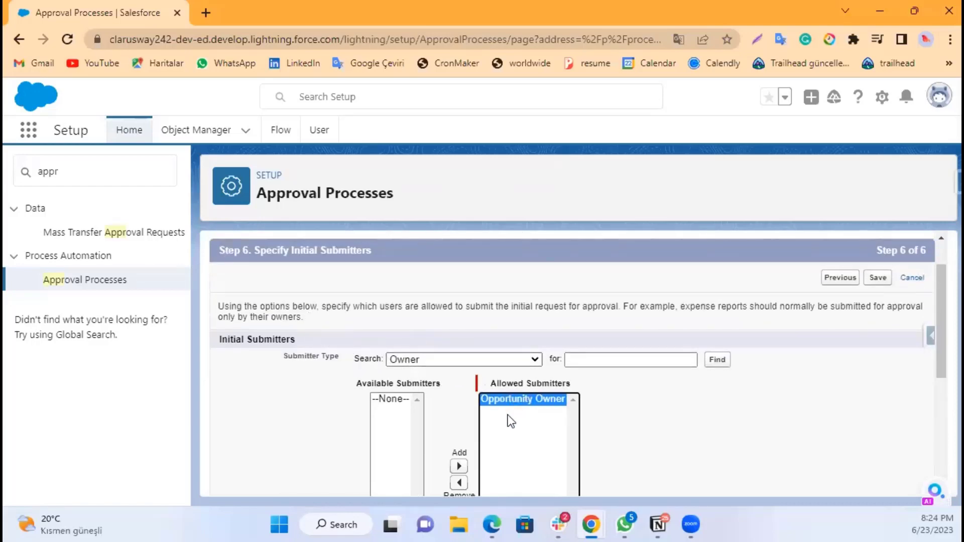
Step: Switch the submitter type to User and add three individual users as allowed submitters
{"action": "left_click", "coordinate": [422, 362]}
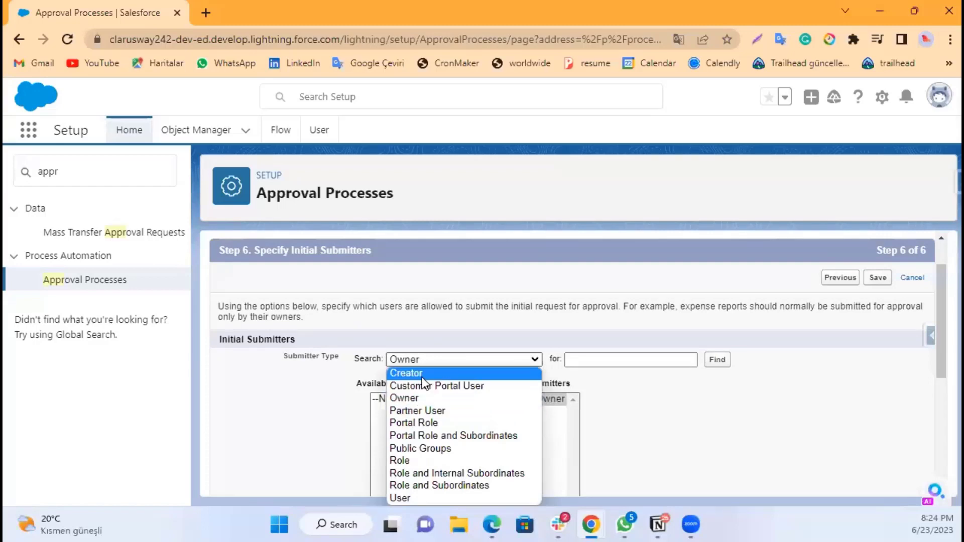
{"action": "left_click", "coordinate": [402, 498]}
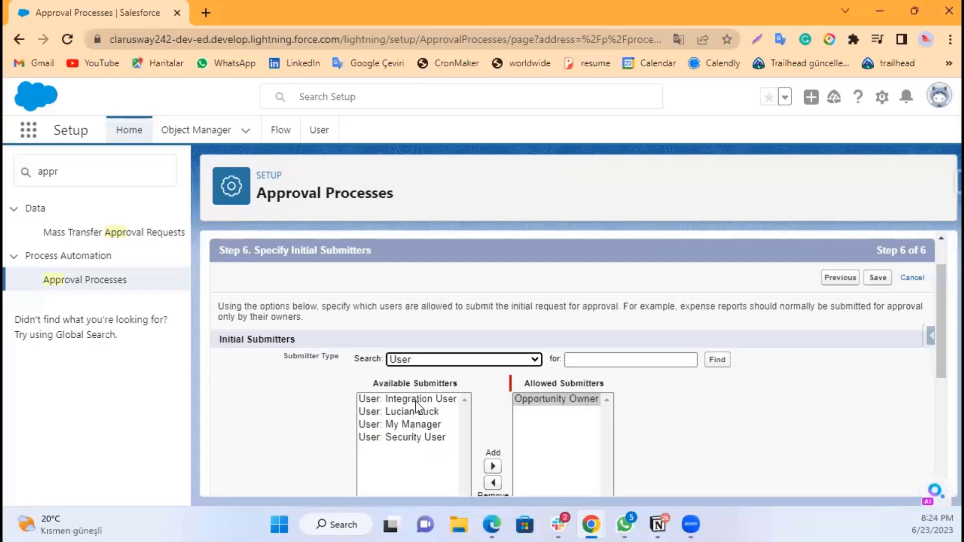
{"action": "left_click", "coordinate": [406, 411]}
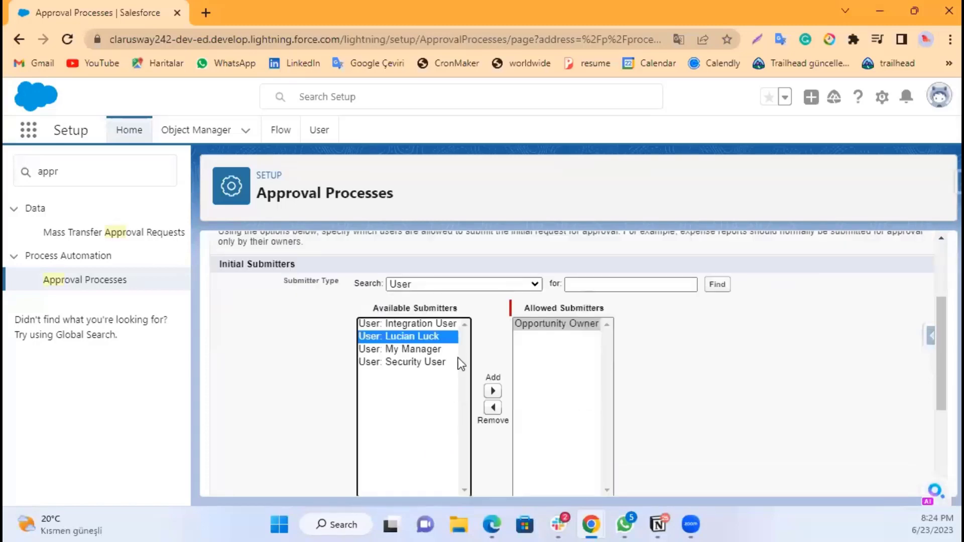
{"action": "left_click", "coordinate": [493, 393]}
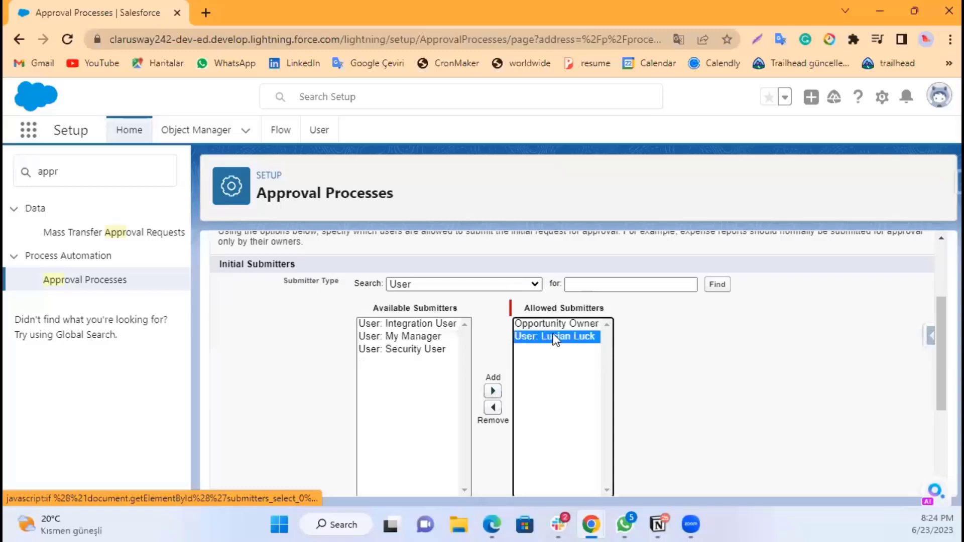
{"action": "left_click", "coordinate": [431, 342]}
{"action": "left_click", "coordinate": [493, 392]}
{"action": "left_click", "coordinate": [416, 339]}
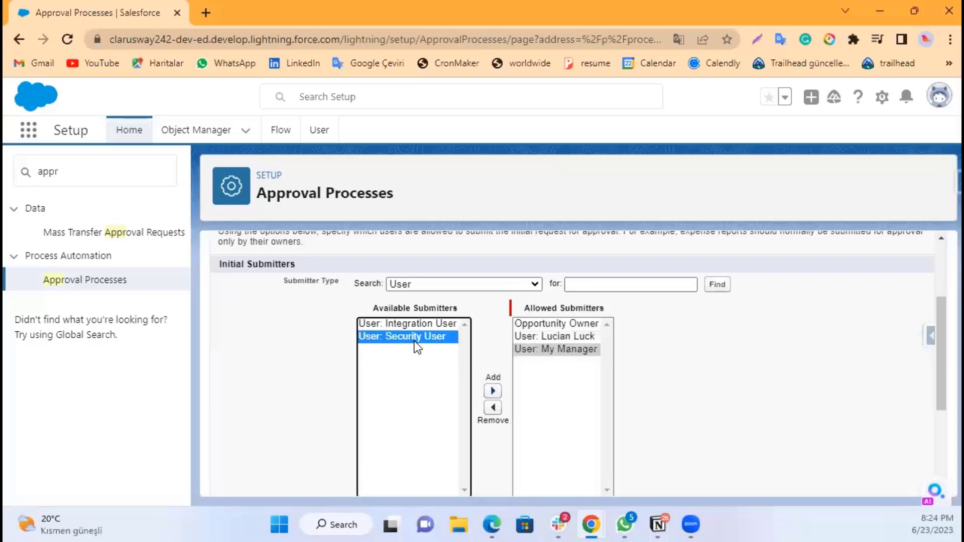
{"action": "left_click", "coordinate": [493, 392]}
Step: Switch the submitter type to Role and add the CEO role as an allowed submitter
{"action": "left_click", "coordinate": [452, 285]}
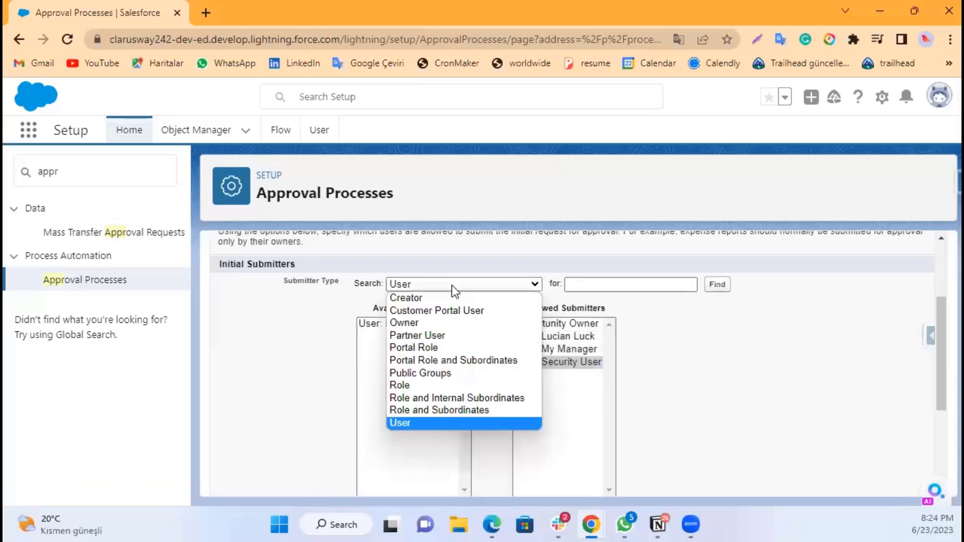
{"action": "left_click", "coordinate": [427, 347]}
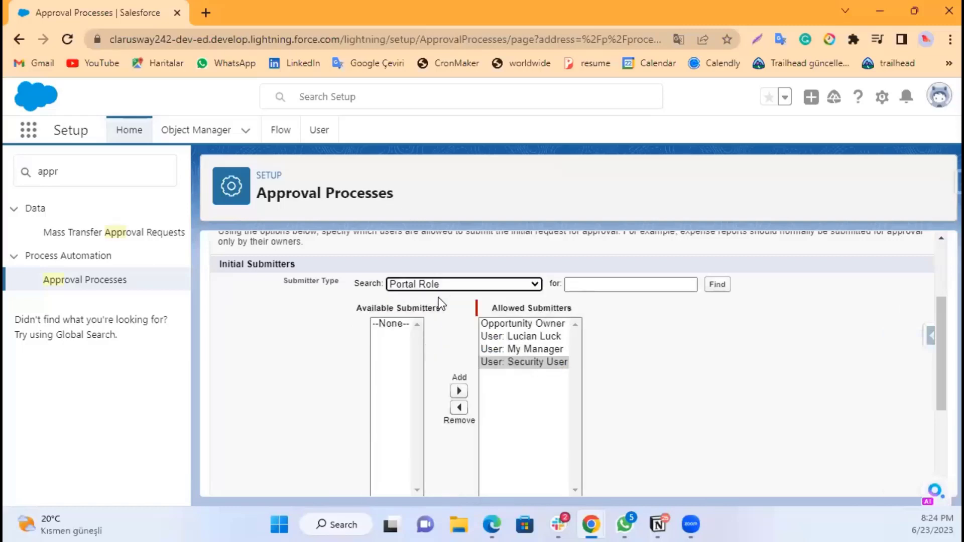
{"action": "left_click", "coordinate": [442, 286]}
{"action": "left_click", "coordinate": [412, 385]}
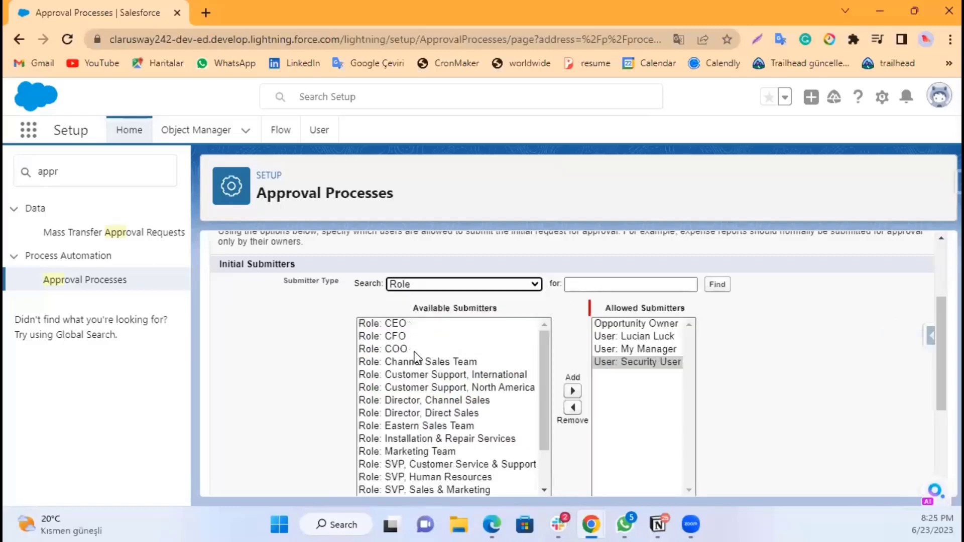
{"action": "left_click", "coordinate": [379, 324]}
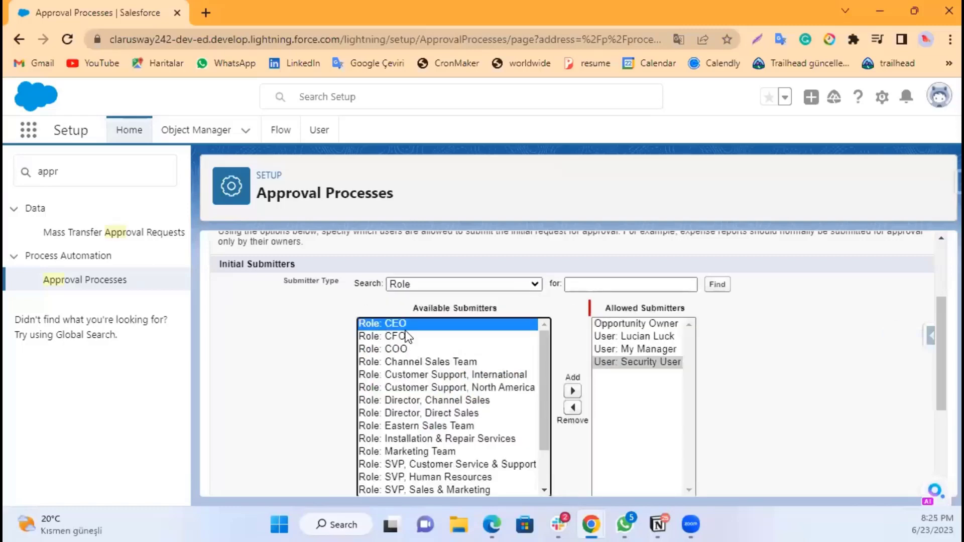
{"action": "left_click", "coordinate": [572, 392]}
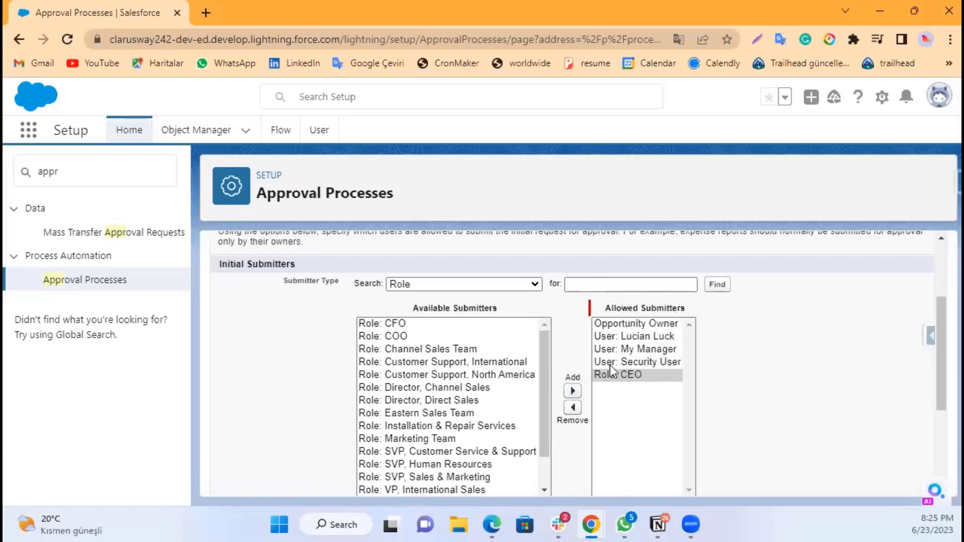
Step: Remove the CEO role and the three added users from the allowed submitters list
{"action": "left_click", "coordinate": [572, 408]}
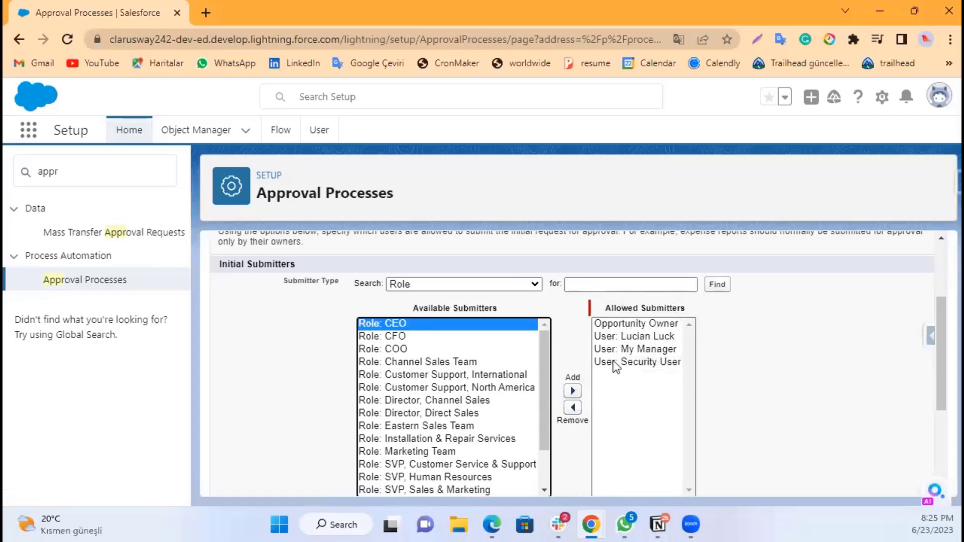
{"action": "left_click", "coordinate": [611, 361]}
{"action": "left_click", "coordinate": [573, 408]}
{"action": "left_click", "coordinate": [622, 350]}
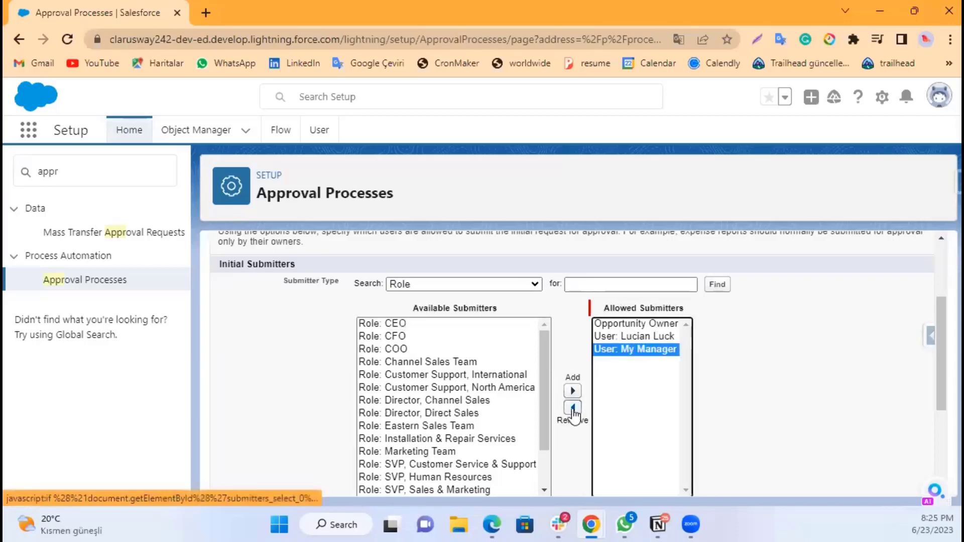
{"action": "left_click", "coordinate": [573, 407]}
{"action": "left_click", "coordinate": [621, 337]}
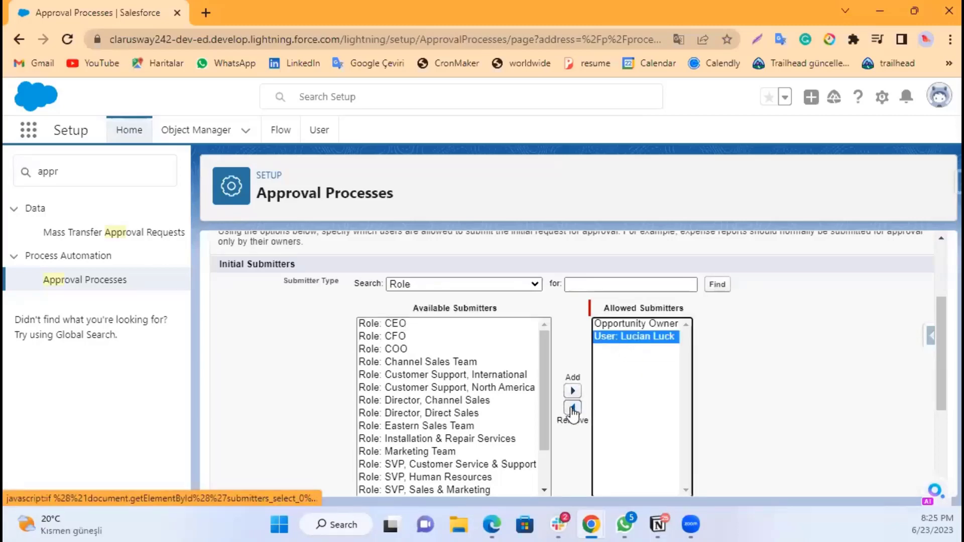
{"action": "left_click", "coordinate": [572, 407]}
Step: Save the approval process with Opportunity Owner as the only initial submitter
{"action": "scroll", "coordinate": [727, 364], "scroll_direction": "up", "scroll_amount": 2}
{"action": "scroll", "coordinate": [731, 362], "scroll_direction": "up", "scroll_amount": 1}
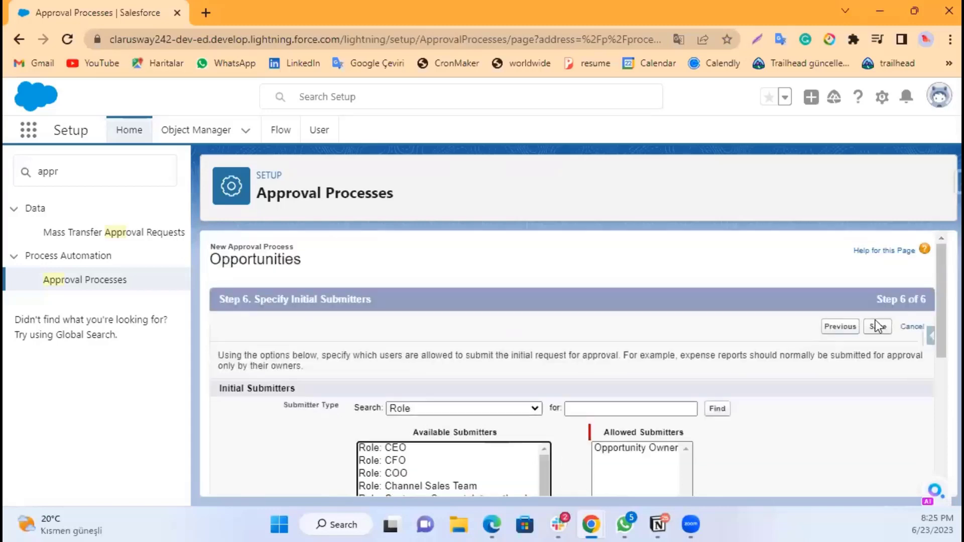
{"action": "left_click", "coordinate": [878, 329]}
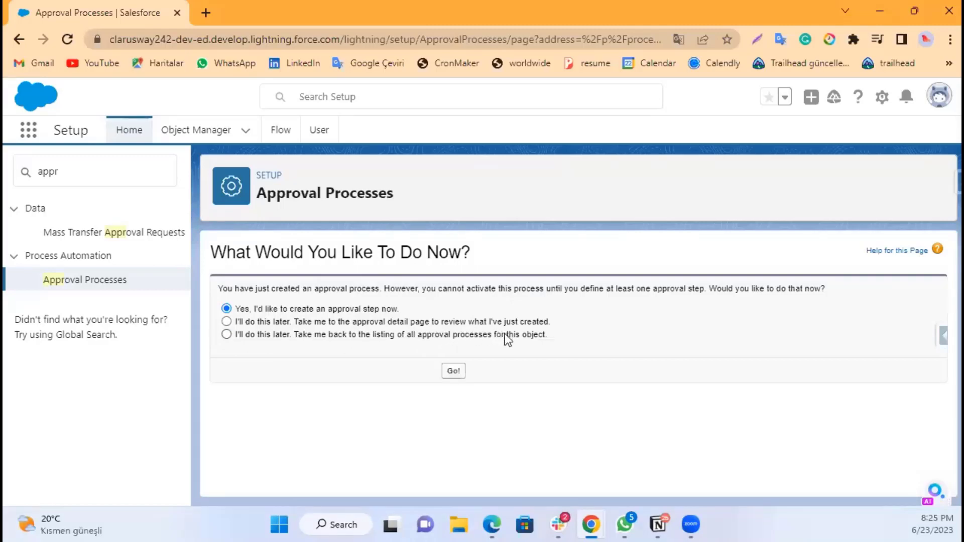
Step: Choose to define approval steps later and go to the approval process detail page
{"action": "left_click", "coordinate": [350, 322]}
{"action": "left_click", "coordinate": [463, 372]}
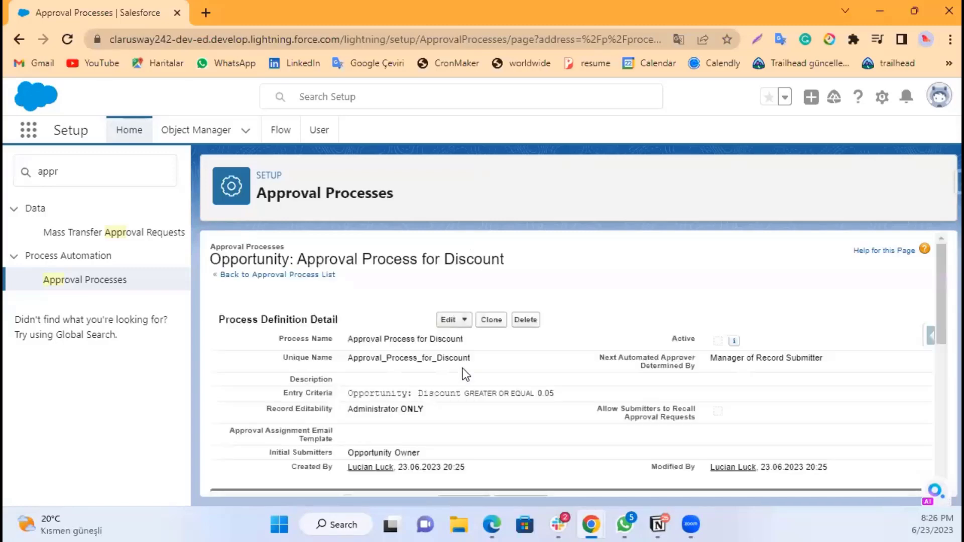
Step: Review the approval process definition details and its submission, approval, rejection and recall action sections
{"action": "scroll", "coordinate": [480, 355], "scroll_direction": "down", "scroll_amount": 2}
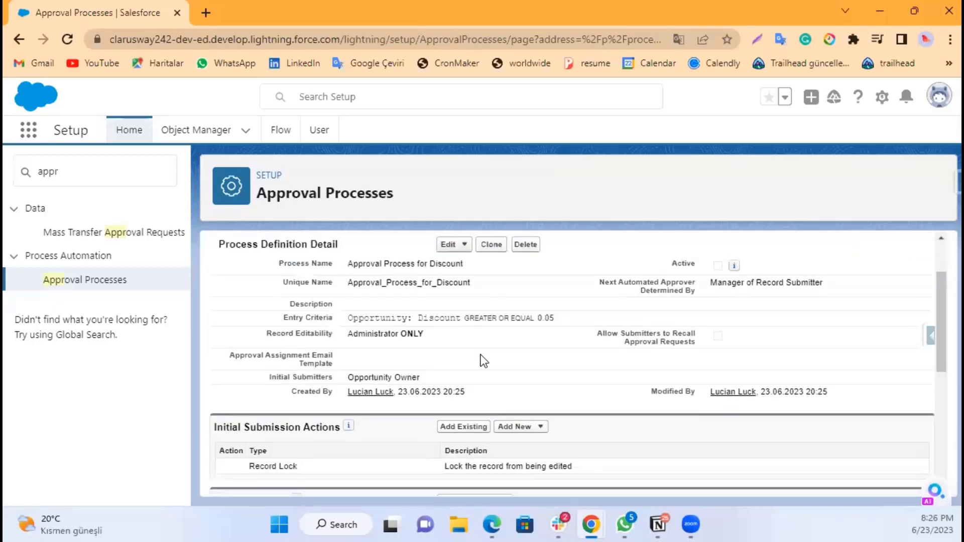
{"action": "scroll", "coordinate": [480, 354], "scroll_direction": "up", "scroll_amount": 2}
{"action": "scroll", "coordinate": [480, 358], "scroll_direction": "down", "scroll_amount": 2}
{"action": "scroll", "coordinate": [464, 303], "scroll_direction": "down", "scroll_amount": 1}
{"action": "scroll", "coordinate": [295, 318], "scroll_direction": "down", "scroll_amount": 1}
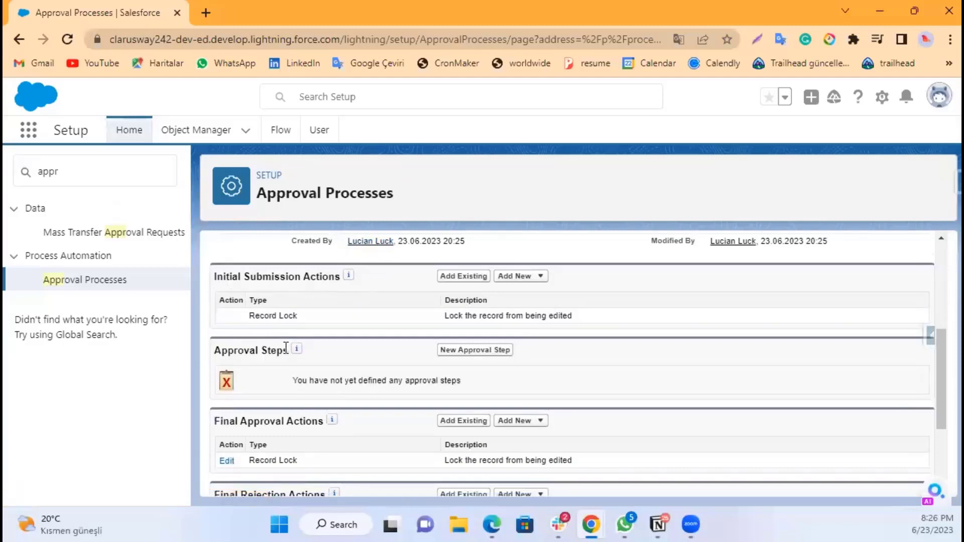
{"action": "mouse_move", "coordinate": [299, 352]}
{"action": "scroll", "coordinate": [299, 353], "scroll_direction": "down", "scroll_amount": 1}
{"action": "scroll", "coordinate": [304, 362], "scroll_direction": "down", "scroll_amount": 1}
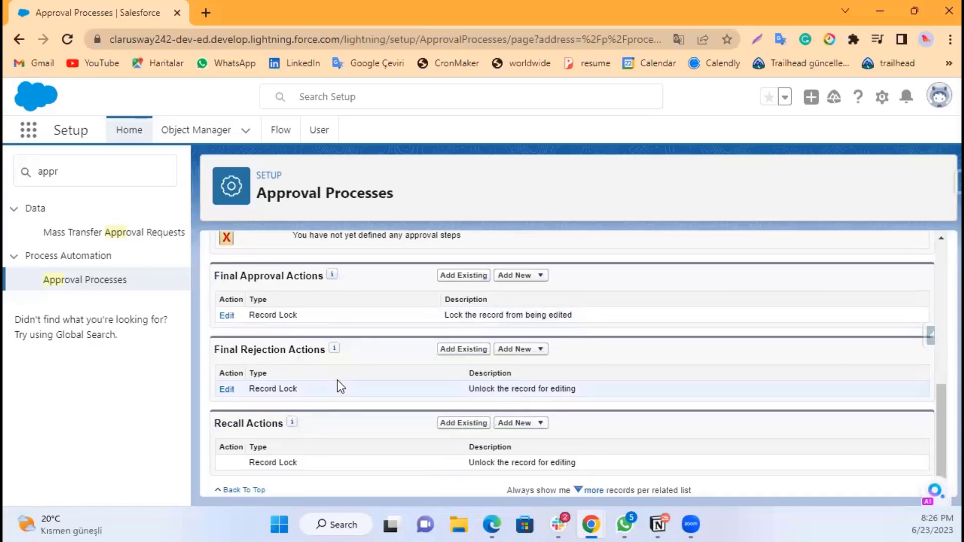
{"action": "scroll", "coordinate": [338, 386], "scroll_direction": "up", "scroll_amount": 3}
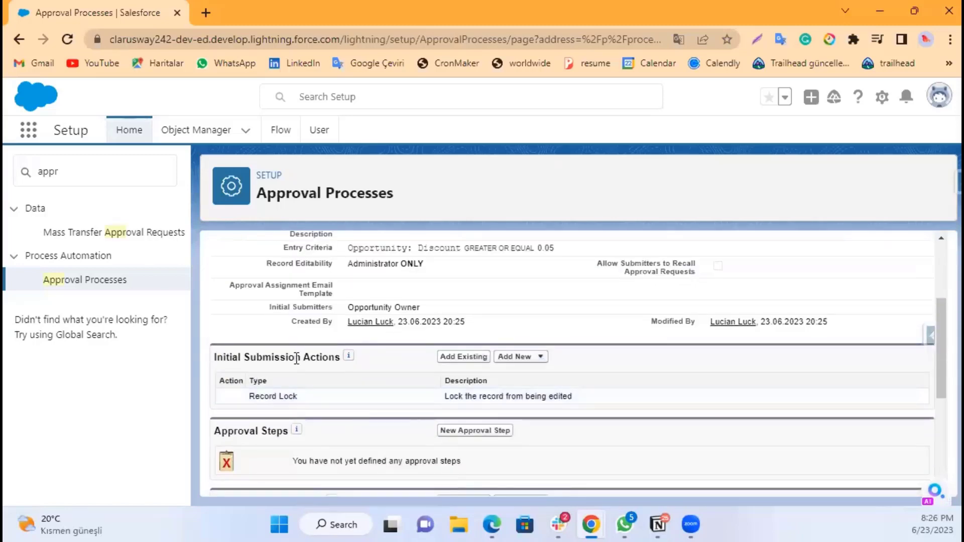
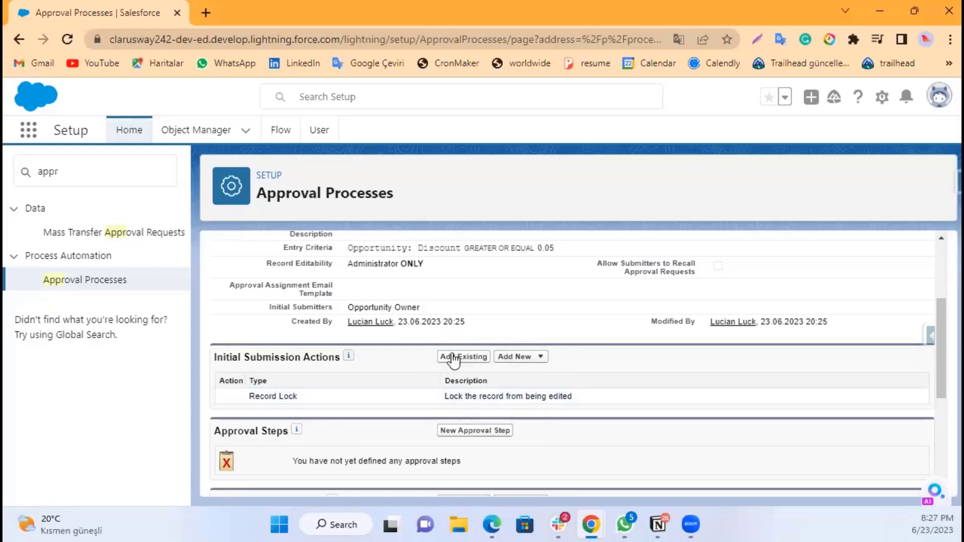
Step: Add a new field update to the initial submission actions, naming it Update this to Submitted
{"action": "left_click", "coordinate": [517, 357]}
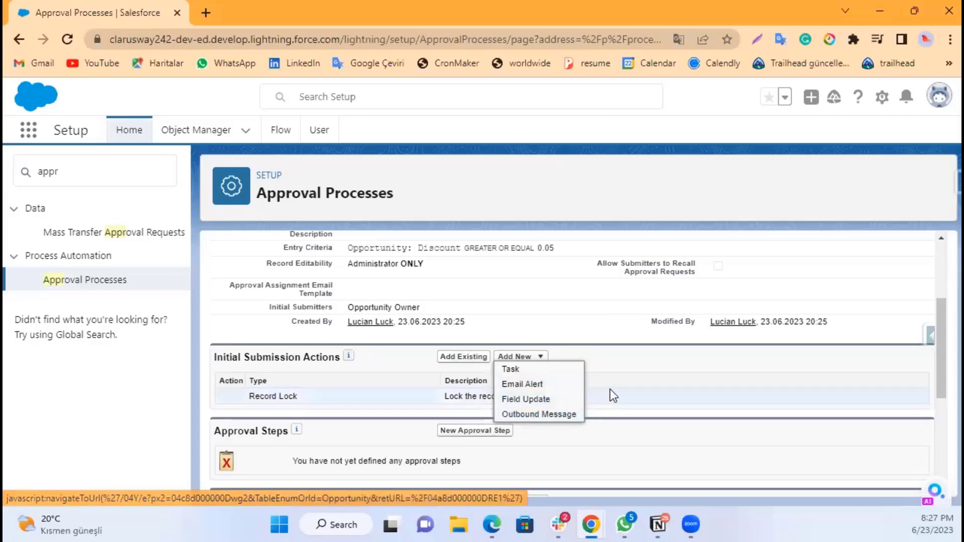
{"action": "left_click", "coordinate": [539, 400]}
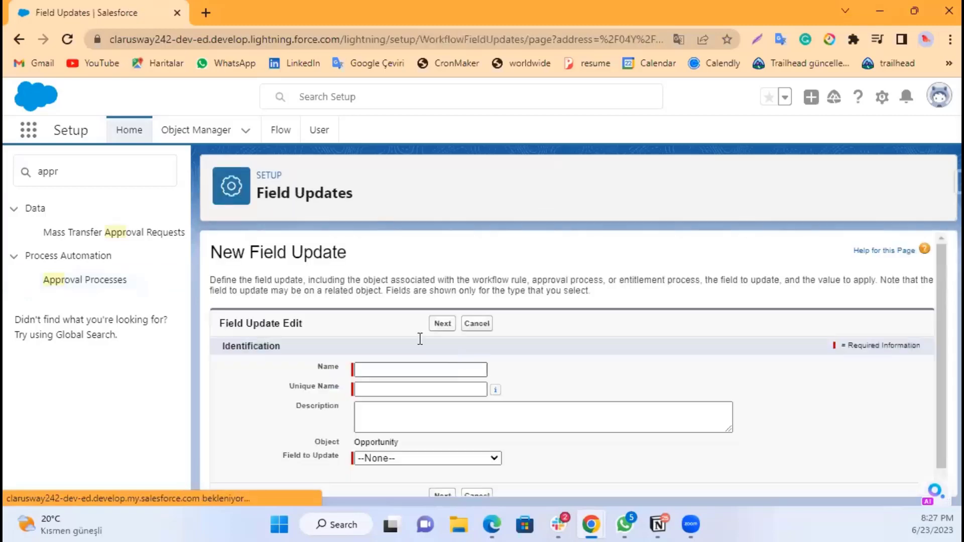
{"action": "left_click", "coordinate": [405, 370]}
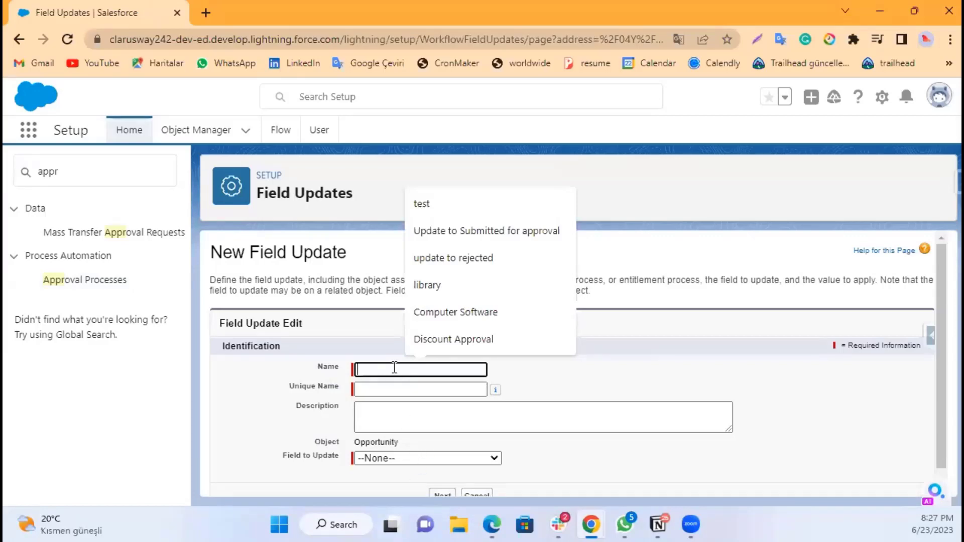
{"action": "type", "text": "Update"}
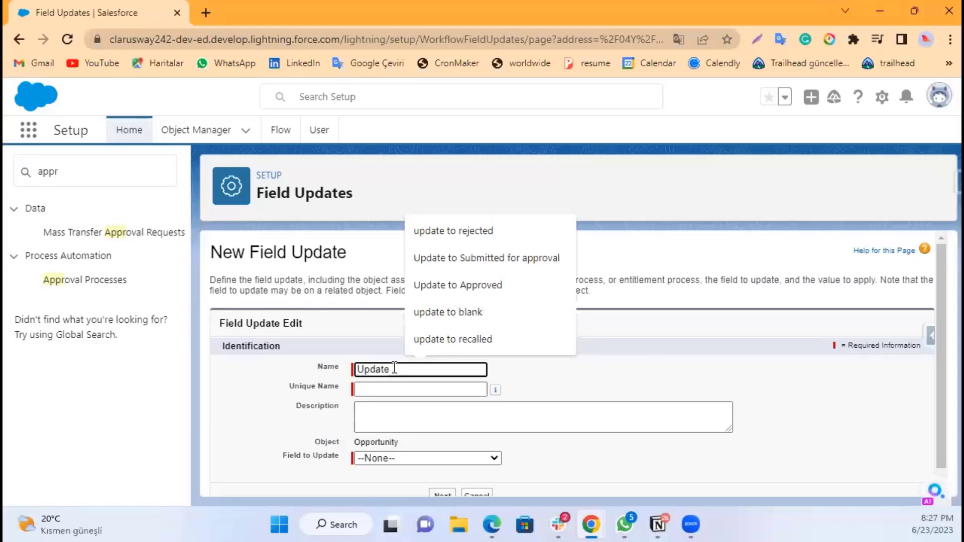
{"action": "type", "text": " this to "}
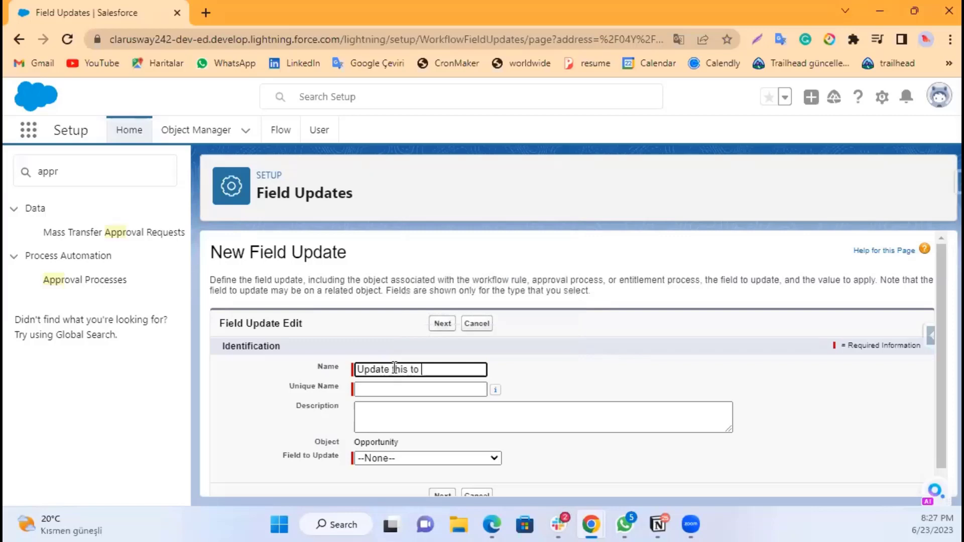
{"action": "type", "text": "Submitted"}
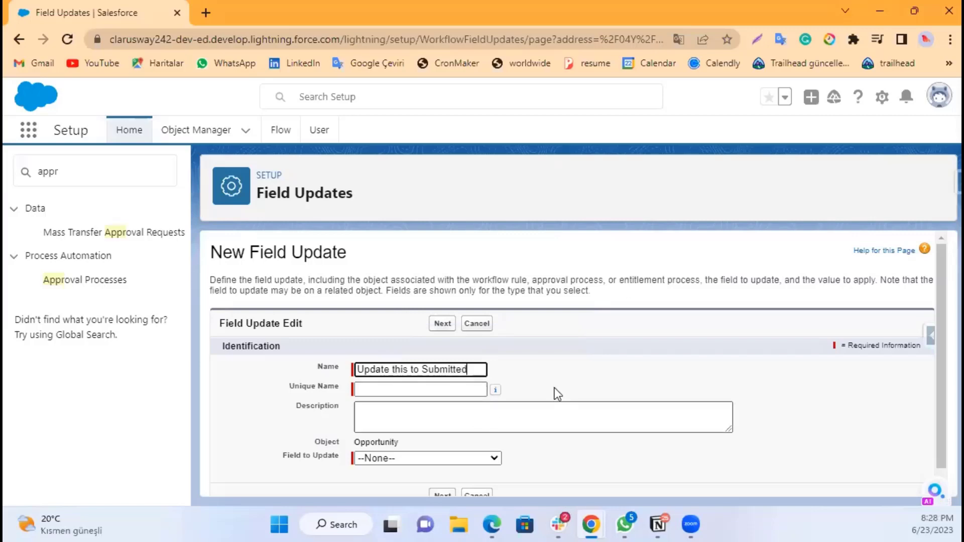
{"action": "left_click", "coordinate": [529, 380]}
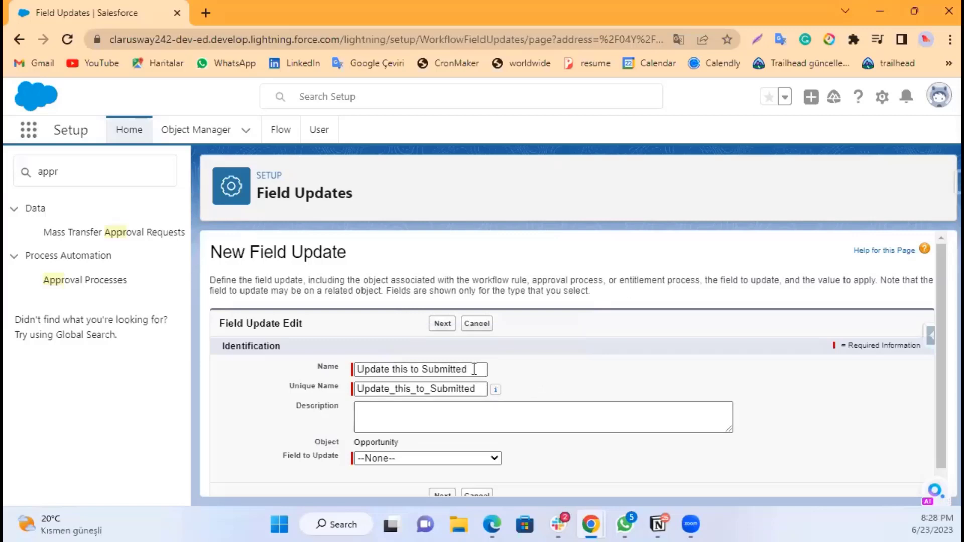
{"action": "left_click", "coordinate": [442, 417]}
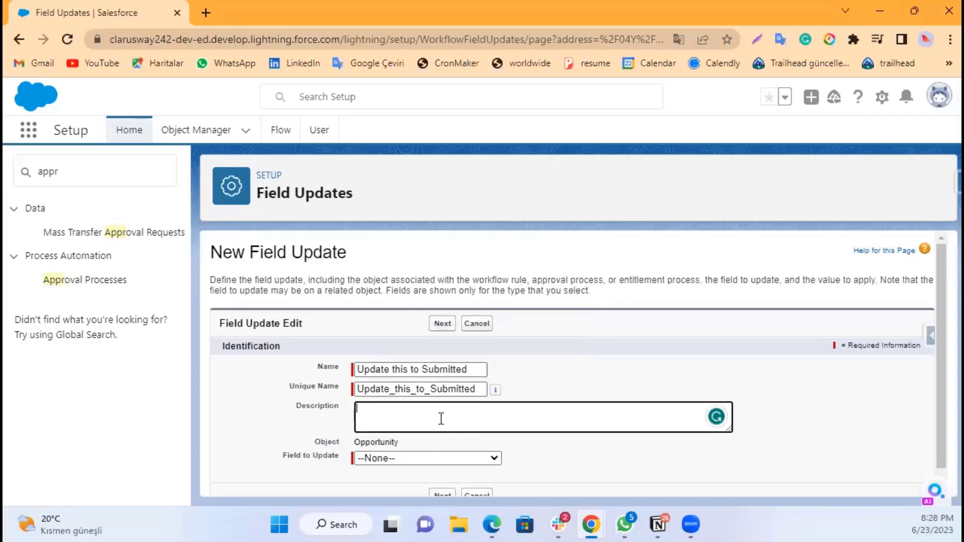
Step: Choose Discount Approval Status as the field to update and continue to the value settings
{"action": "scroll", "coordinate": [441, 419], "scroll_direction": "down", "scroll_amount": 1}
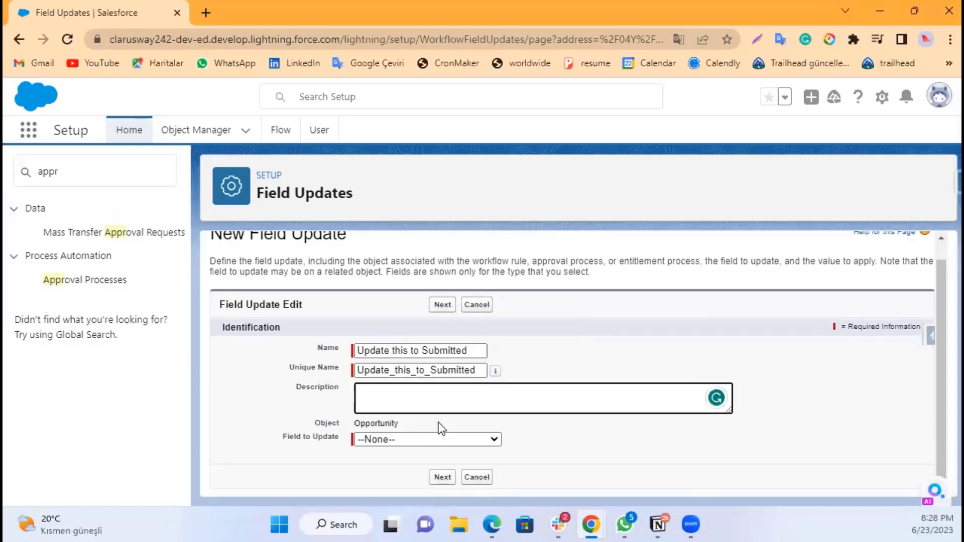
{"action": "left_click", "coordinate": [384, 440]}
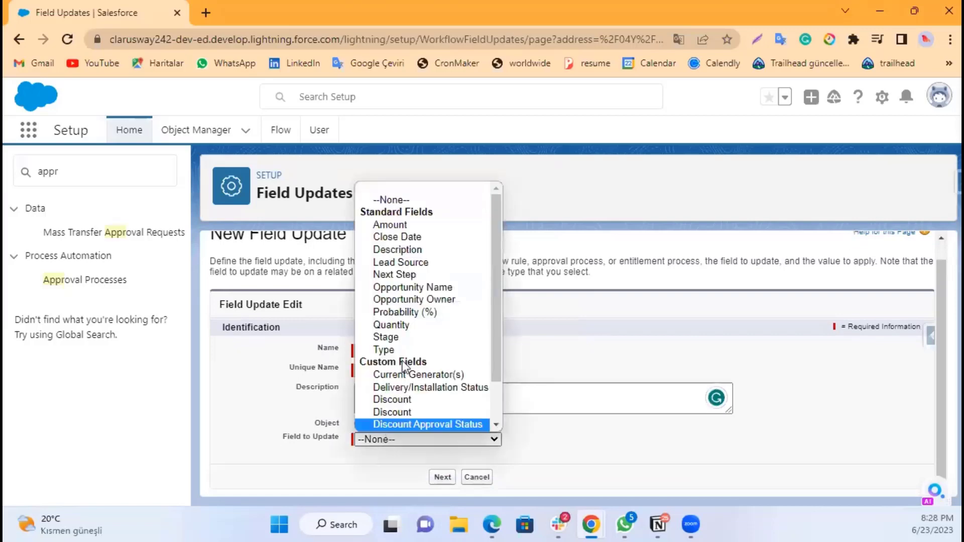
{"action": "left_click", "coordinate": [301, 450]}
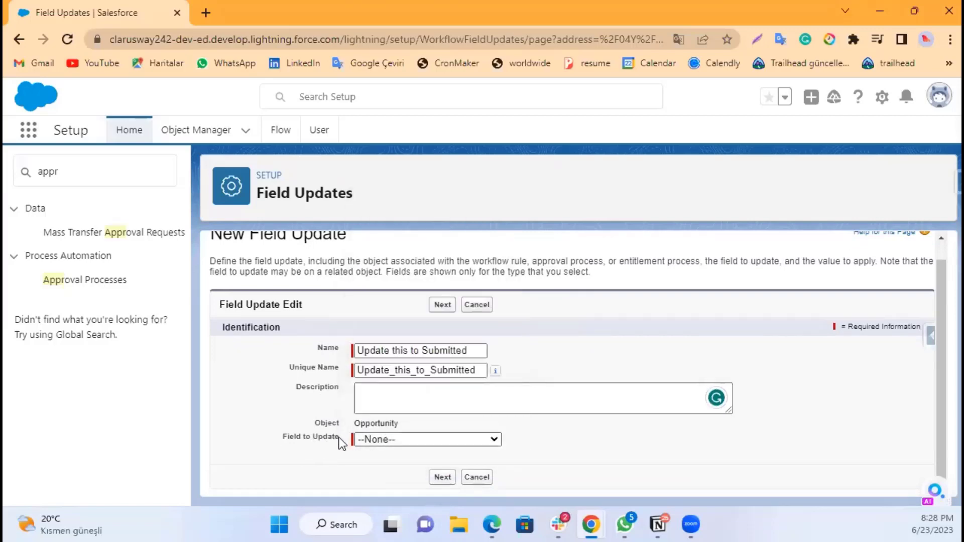
{"action": "left_click", "coordinate": [366, 441]}
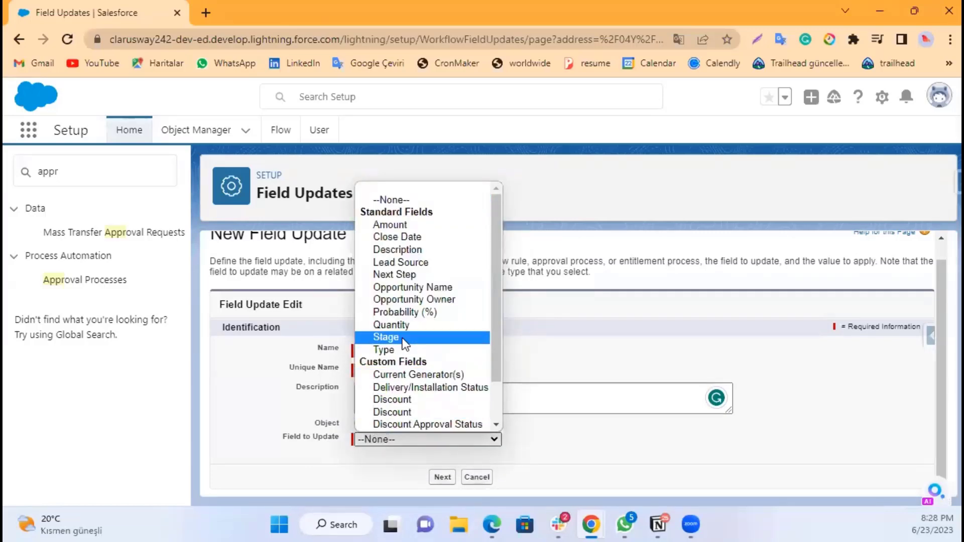
{"action": "scroll", "coordinate": [416, 304], "scroll_direction": "down", "scroll_amount": 1}
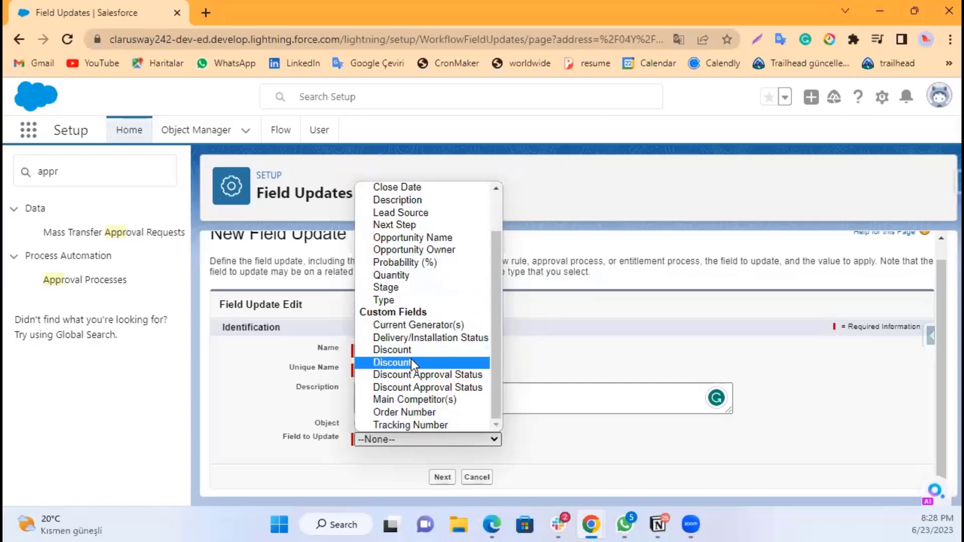
{"action": "left_click", "coordinate": [430, 387]}
{"action": "left_click", "coordinate": [443, 477]}
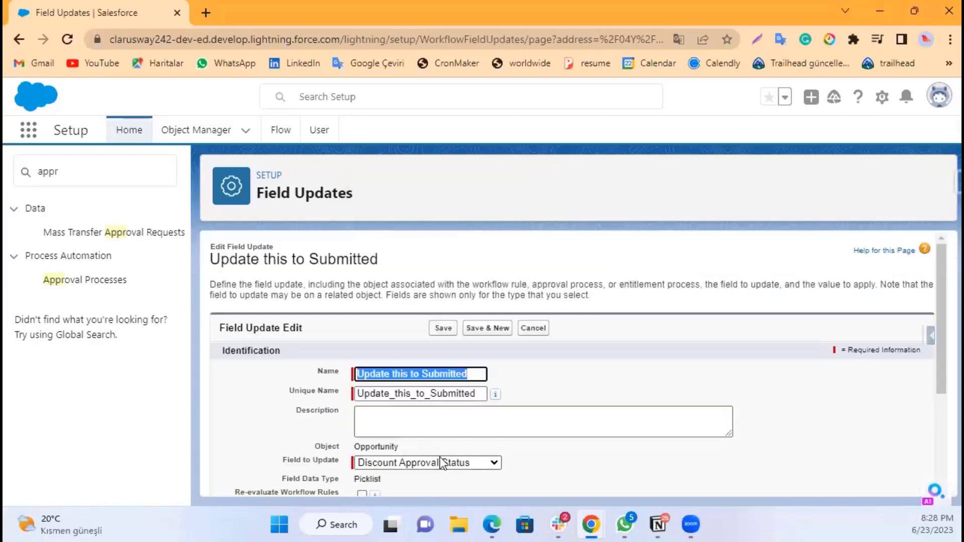
Step: Set the new field value to the specific picklist value Submitted For Approval and save the field update
{"action": "scroll", "coordinate": [440, 457], "scroll_direction": "down", "scroll_amount": 3}
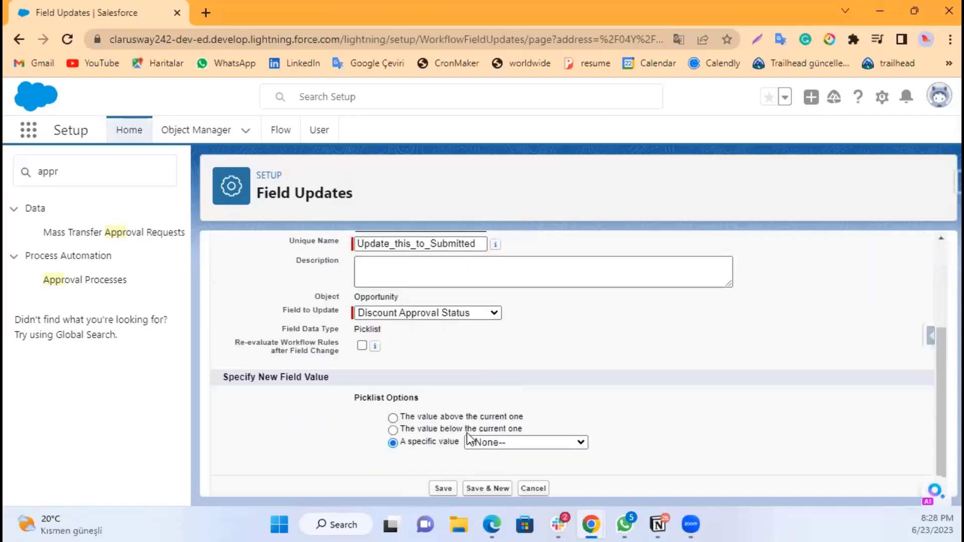
{"action": "left_click", "coordinate": [516, 444]}
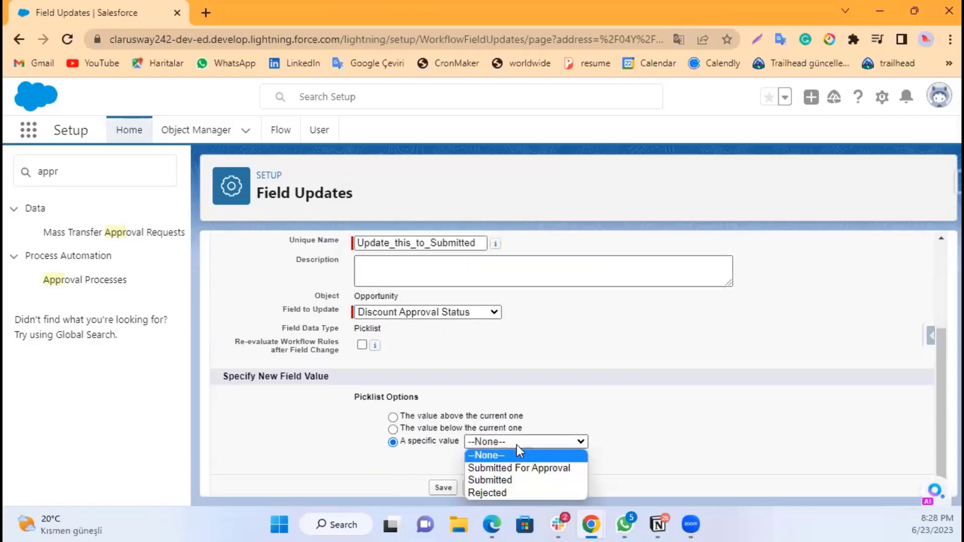
{"action": "left_click", "coordinate": [521, 468]}
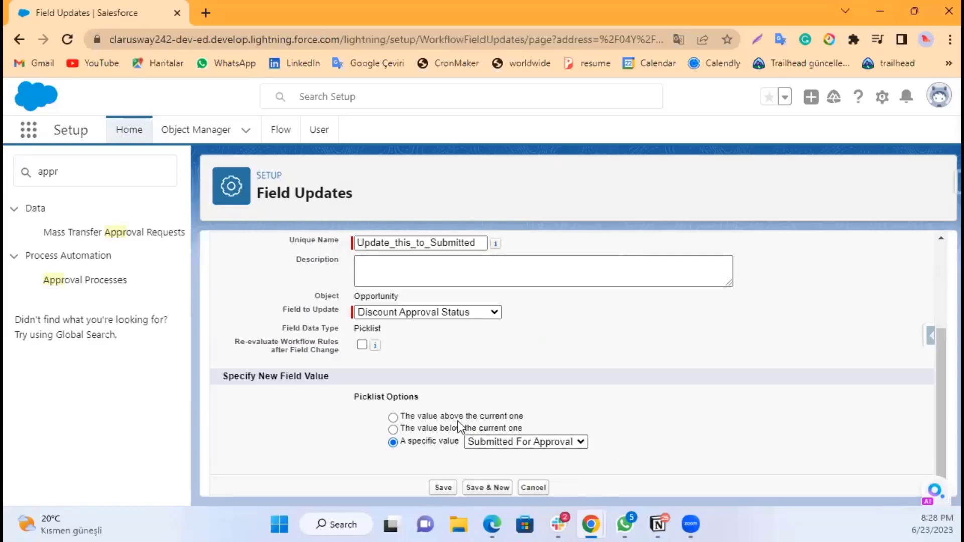
{"action": "scroll", "coordinate": [461, 391], "scroll_direction": "down", "scroll_amount": 1}
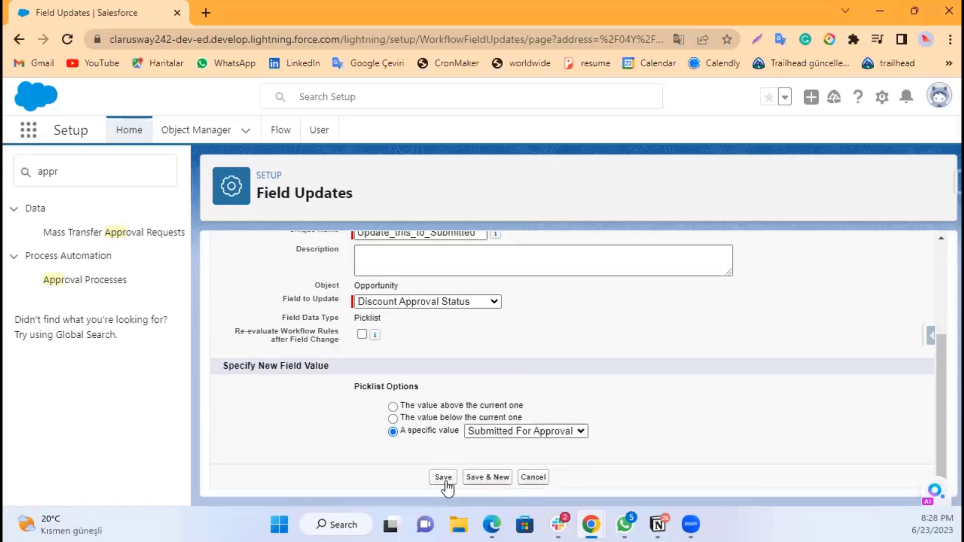
{"action": "left_click", "coordinate": [446, 478]}
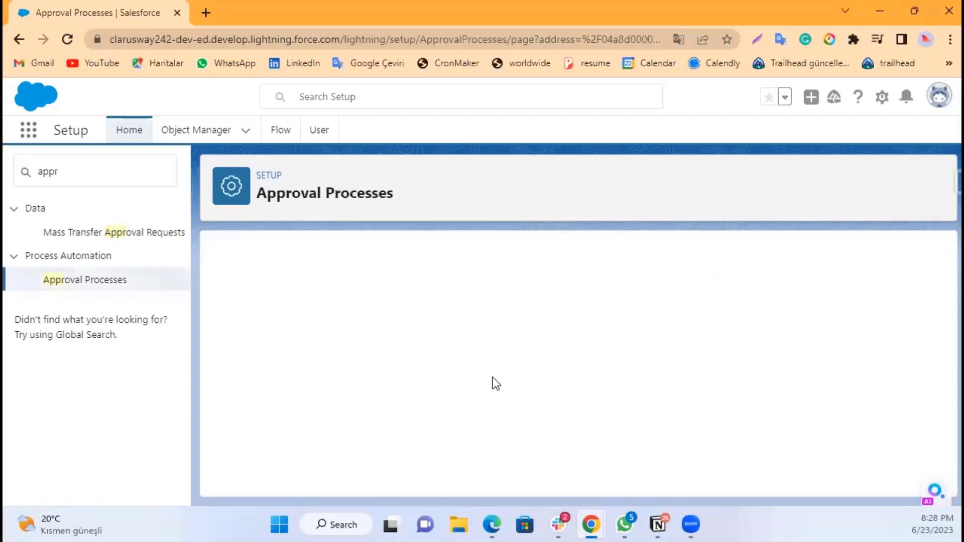
Step: Add a new field update to the final approval actions, naming it Update this to Approved
{"action": "scroll", "coordinate": [513, 358], "scroll_direction": "down", "scroll_amount": 5}
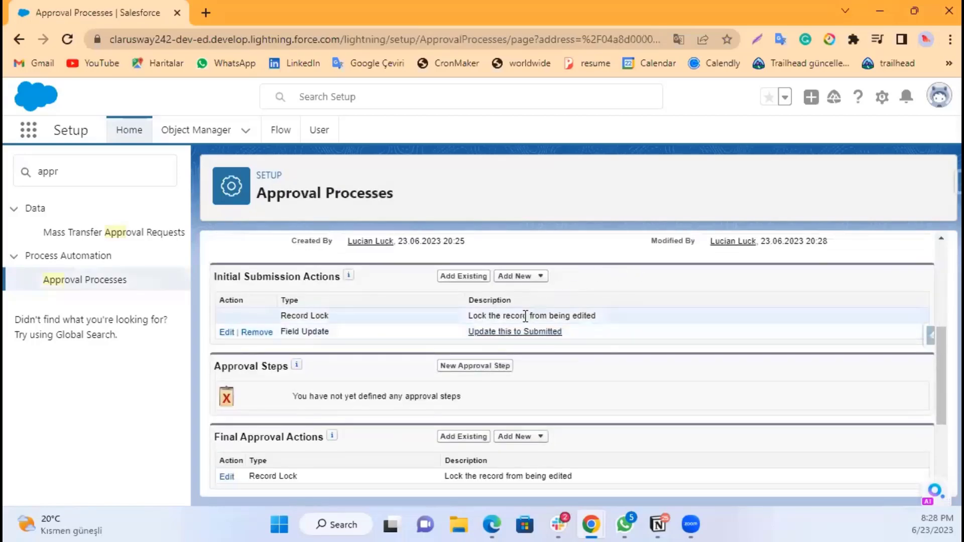
{"action": "scroll", "coordinate": [522, 318], "scroll_direction": "up", "scroll_amount": 2}
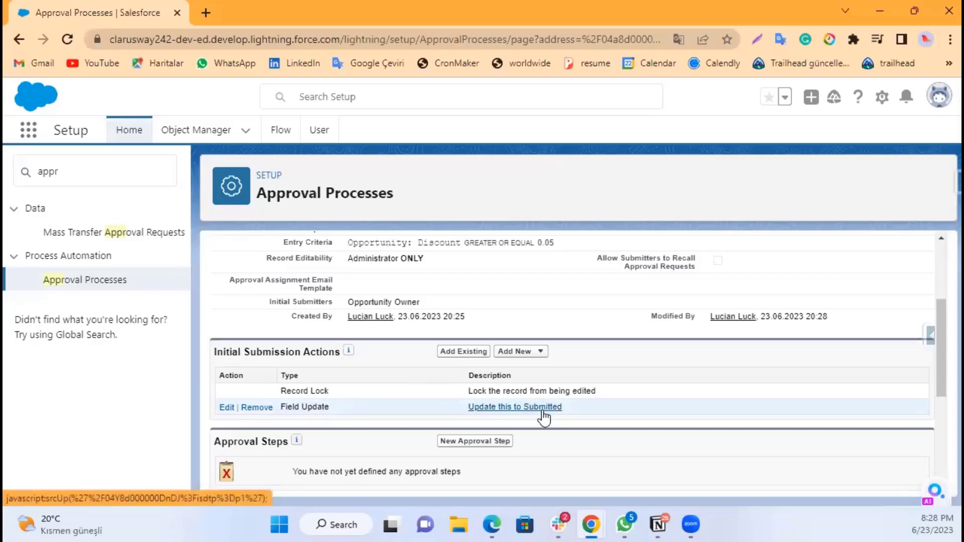
{"action": "scroll", "coordinate": [626, 399], "scroll_direction": "down", "scroll_amount": 3}
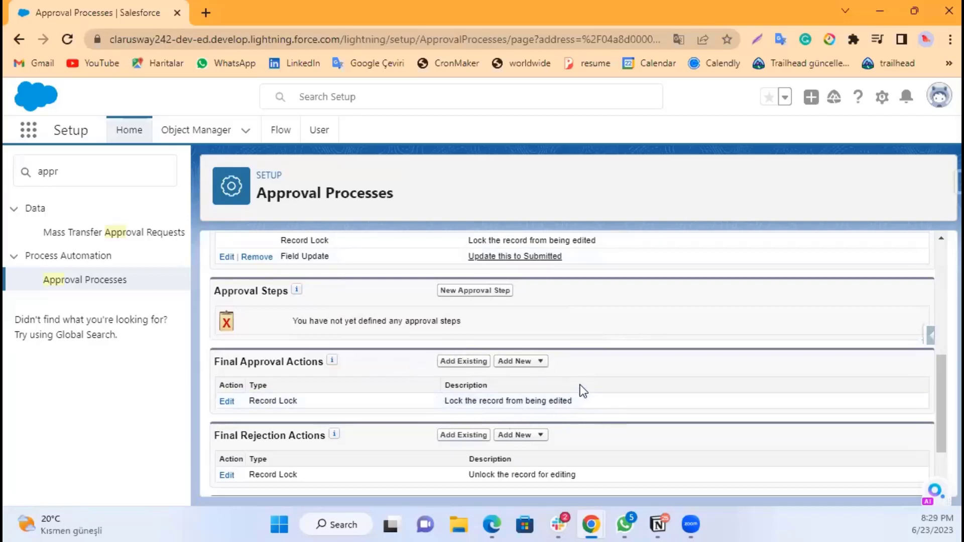
{"action": "left_click", "coordinate": [535, 366]}
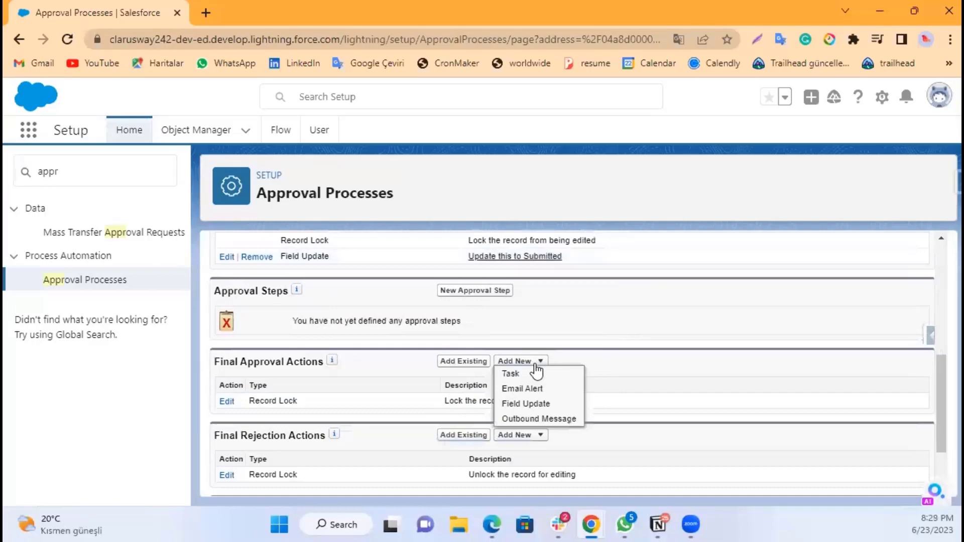
{"action": "left_click", "coordinate": [535, 406]}
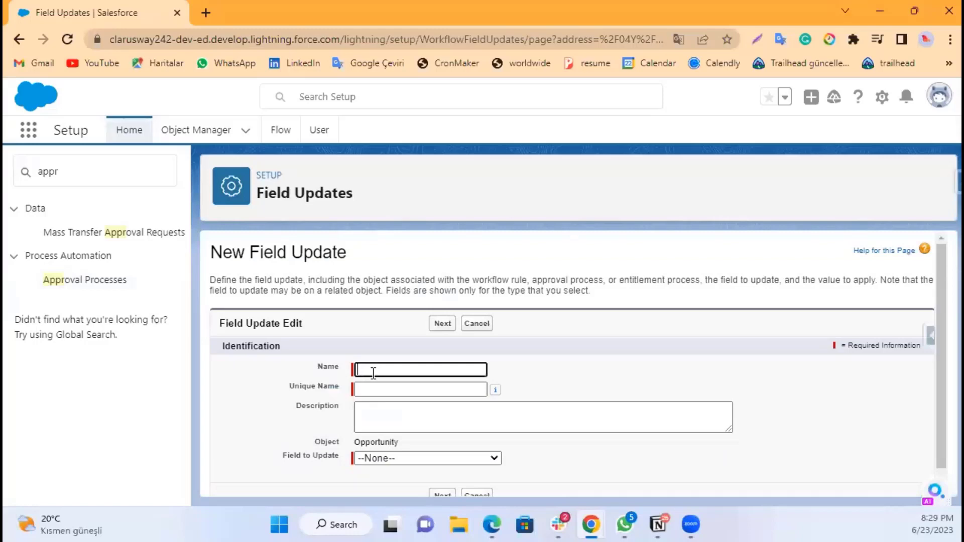
{"action": "type", "text": "Update"}
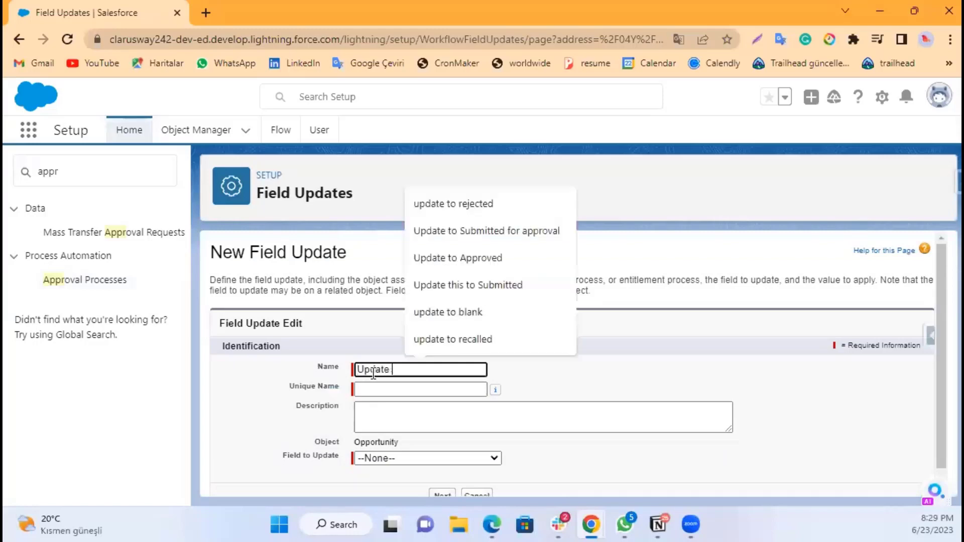
{"action": "type", "text": " this to "}
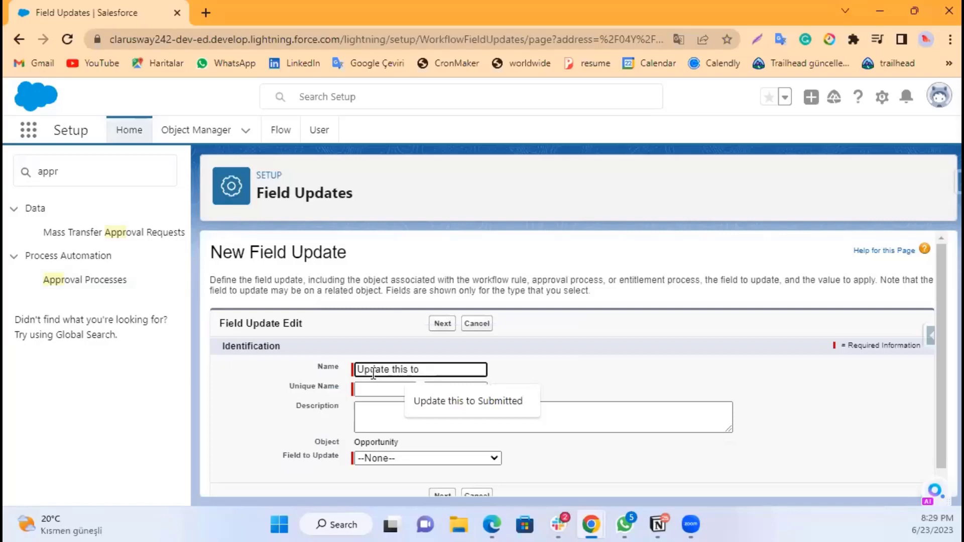
{"action": "type", "text": "Approve"}
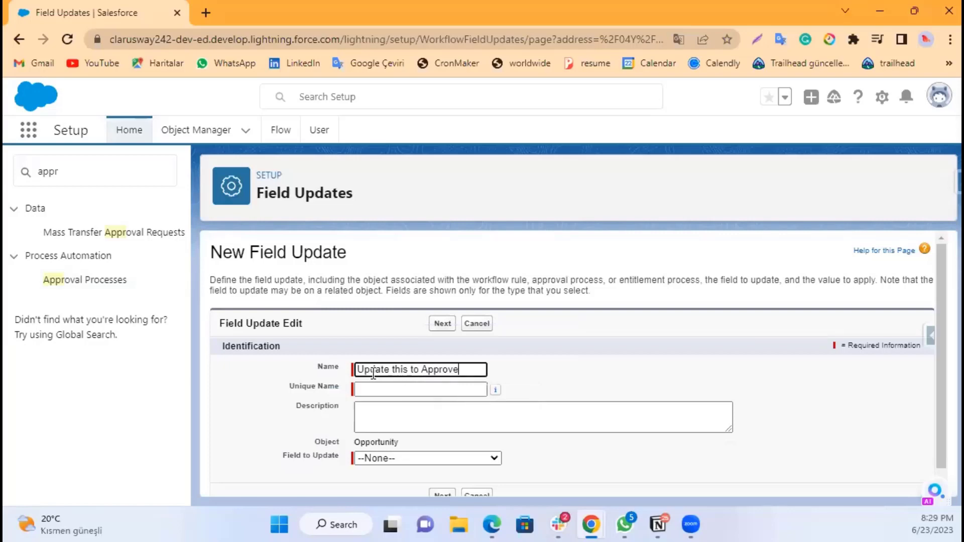
{"action": "type", "text": "d"}
{"action": "left_click", "coordinate": [564, 374]}
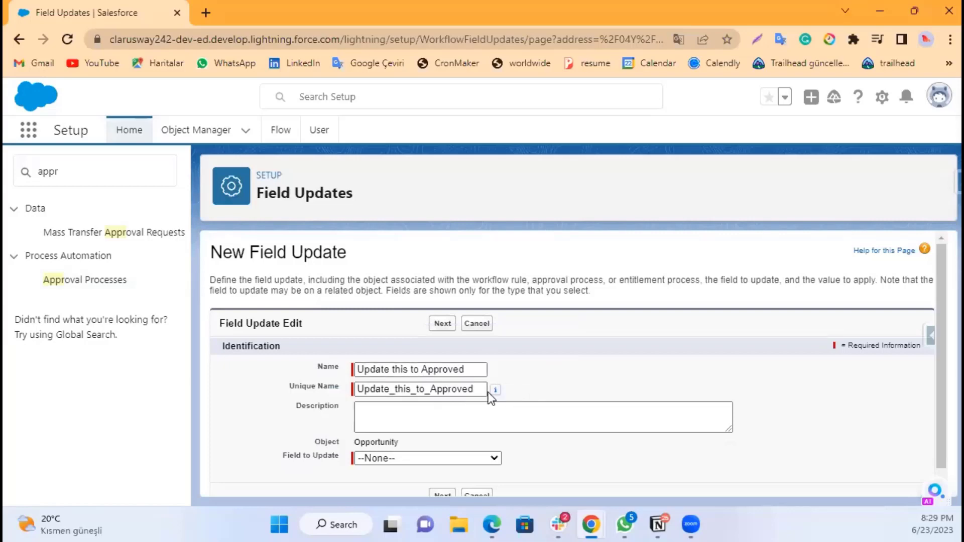
Step: Choose Discount Approval Status as the field to update and continue to the value settings
{"action": "left_click", "coordinate": [455, 415]}
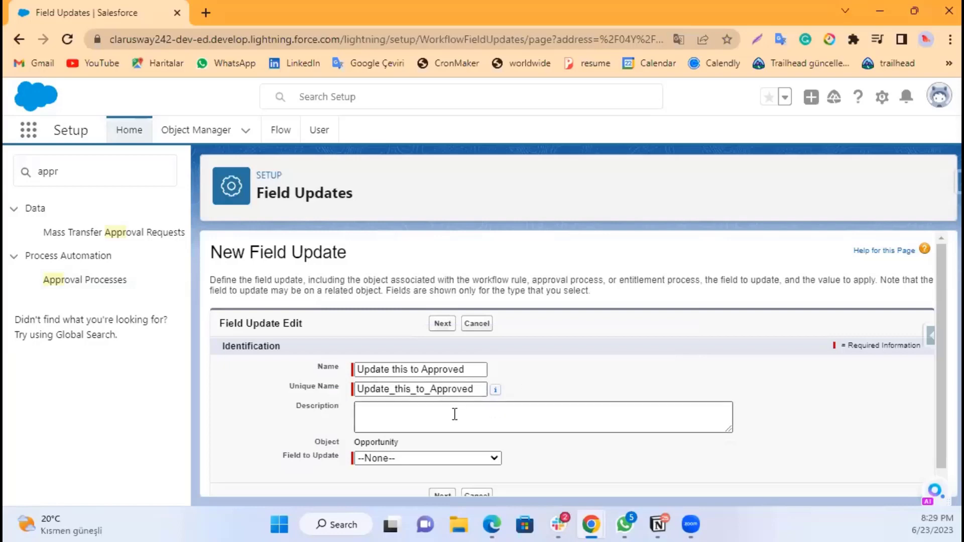
{"action": "left_click", "coordinate": [427, 459]}
{"action": "scroll", "coordinate": [419, 436], "scroll_direction": "down", "scroll_amount": 1}
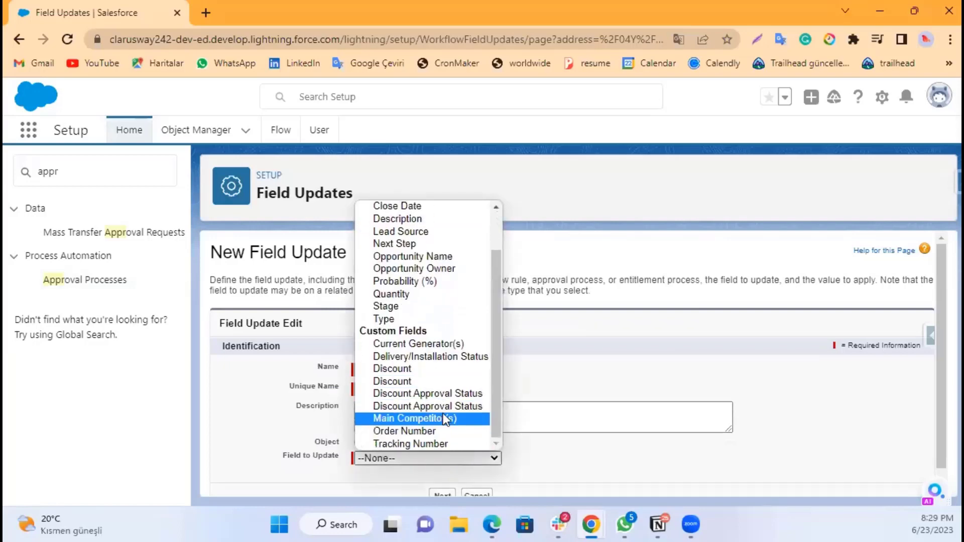
{"action": "left_click", "coordinate": [446, 406]}
{"action": "scroll", "coordinate": [558, 417], "scroll_direction": "down", "scroll_amount": 3}
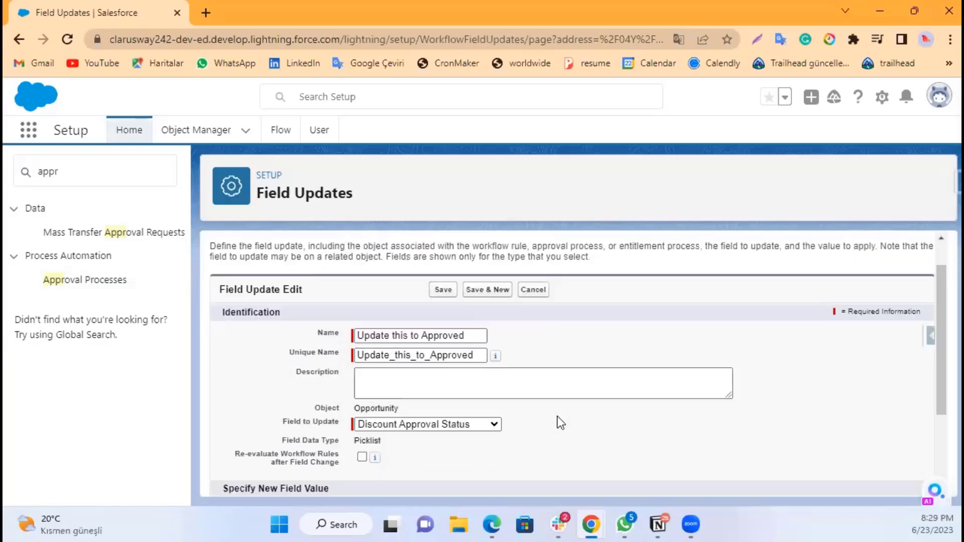
Step: Set the new field value to the specific picklist value Submitted
{"action": "left_click", "coordinate": [534, 442]}
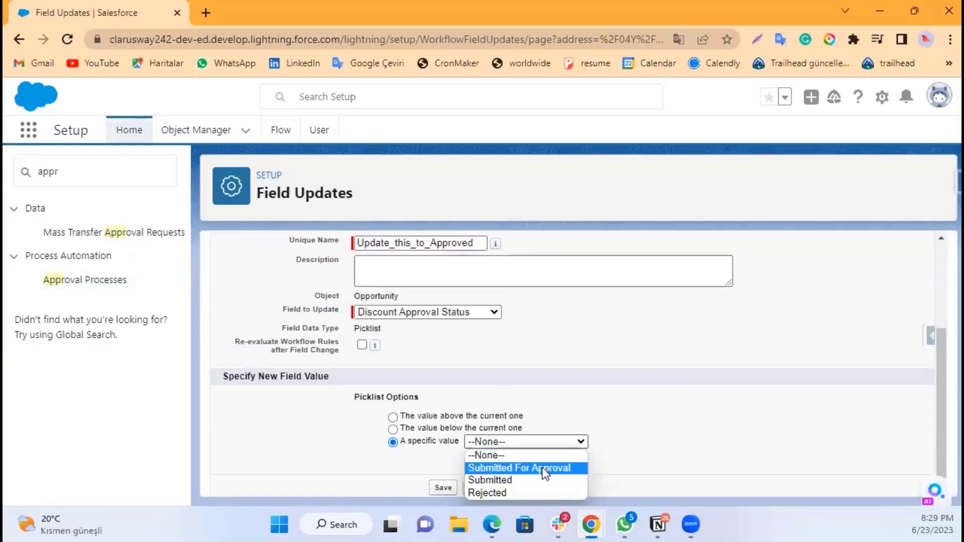
{"action": "left_click", "coordinate": [512, 480]}
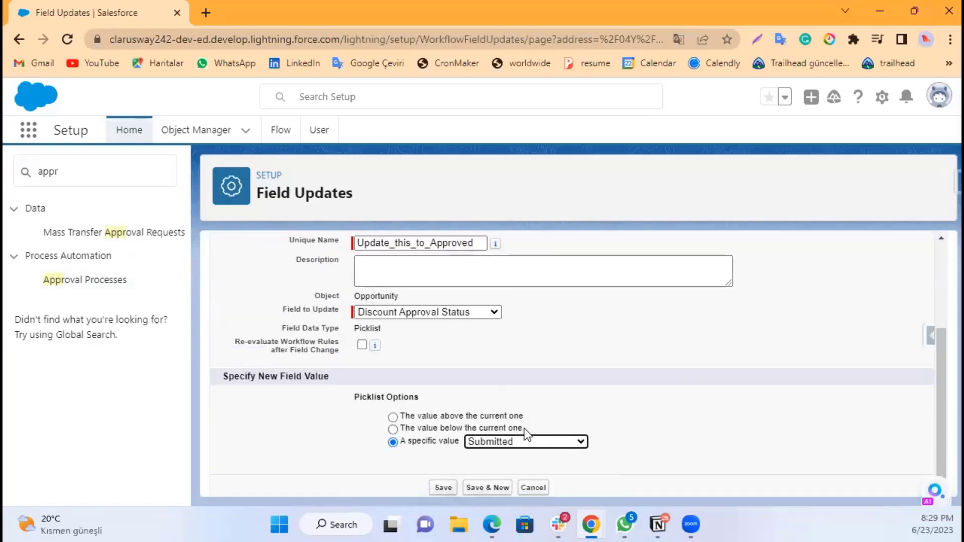
{"action": "left_click", "coordinate": [529, 442]}
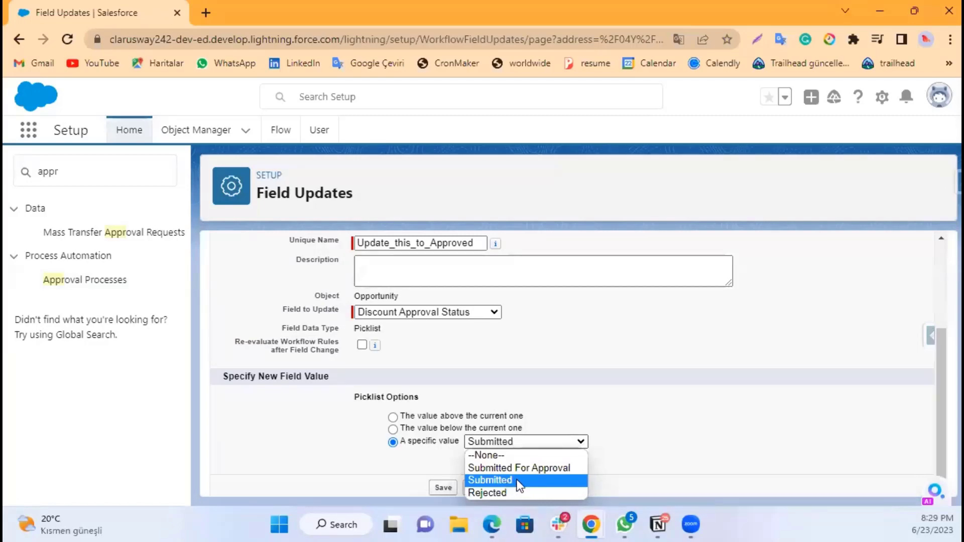
{"action": "key", "text": "Up"}
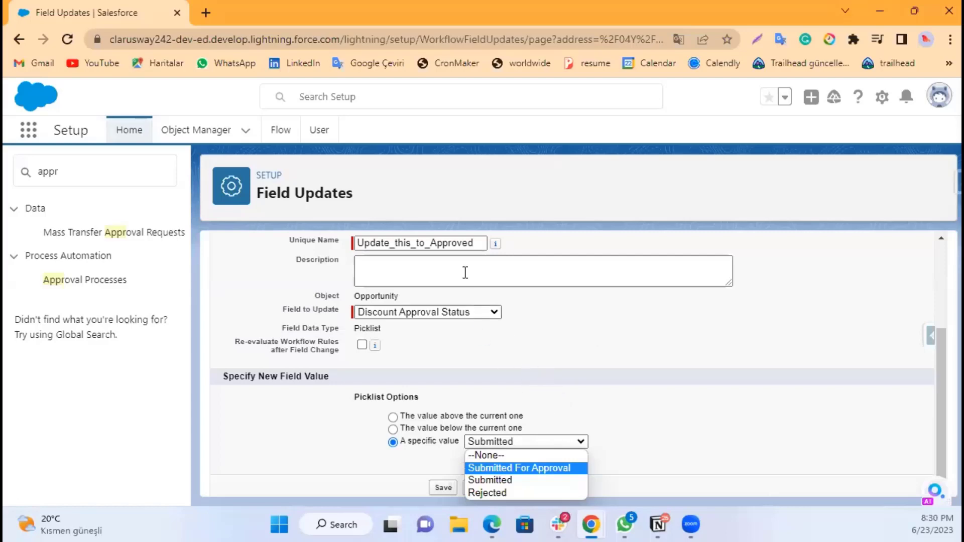
{"action": "left_click", "coordinate": [548, 377]}
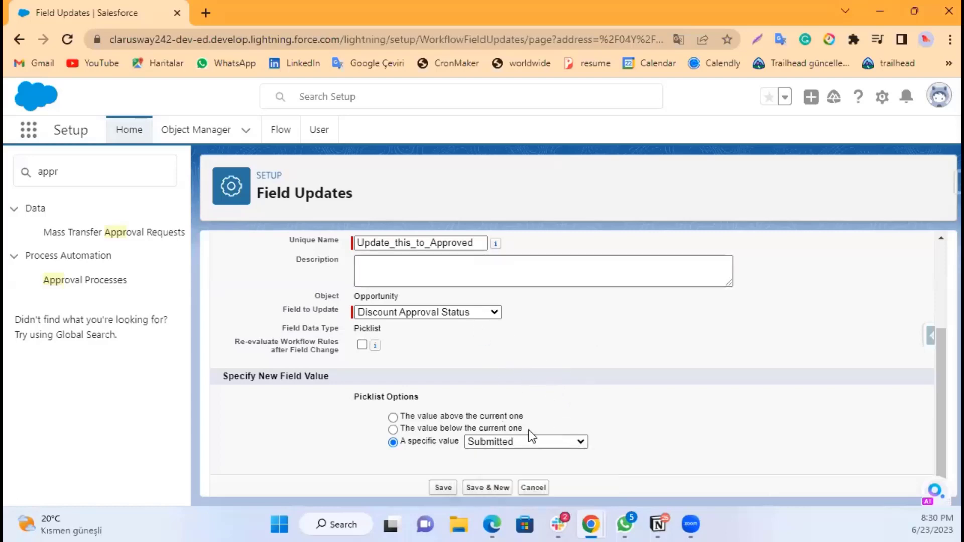
Step: Save the Update this to Approved field update with its specific value Submitted
{"action": "left_click", "coordinate": [501, 444]}
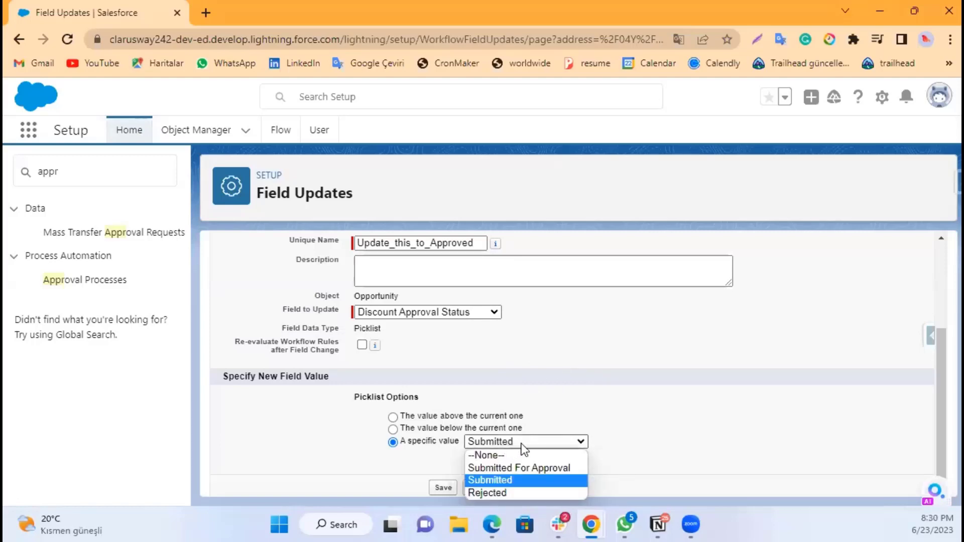
{"action": "left_click", "coordinate": [640, 438]}
{"action": "left_click", "coordinate": [568, 442]}
{"action": "left_click", "coordinate": [544, 479]}
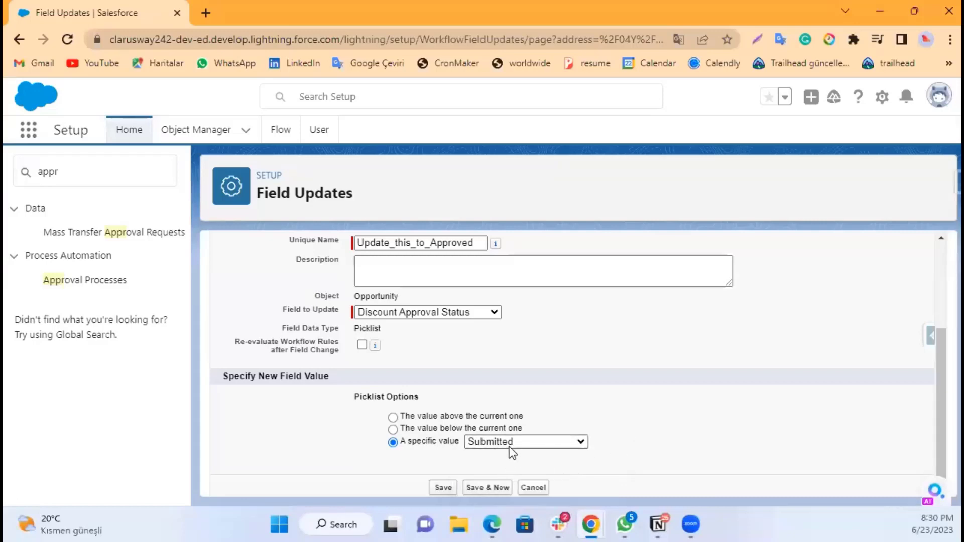
{"action": "left_click", "coordinate": [444, 487]}
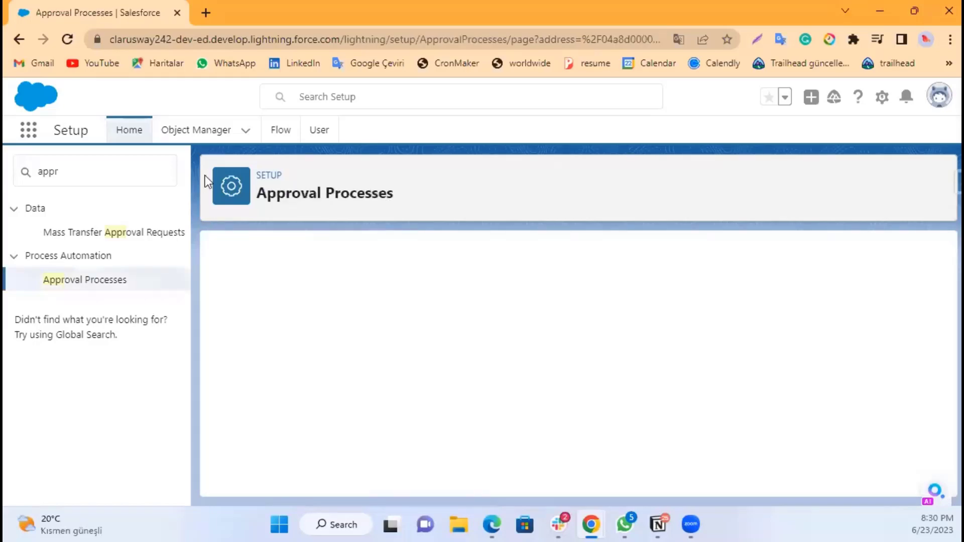
Step: Open Object Manager in a new tab and open the Opportunity field Discount Approval Status, searching fields for disco
{"action": "right_click", "coordinate": [200, 132]}
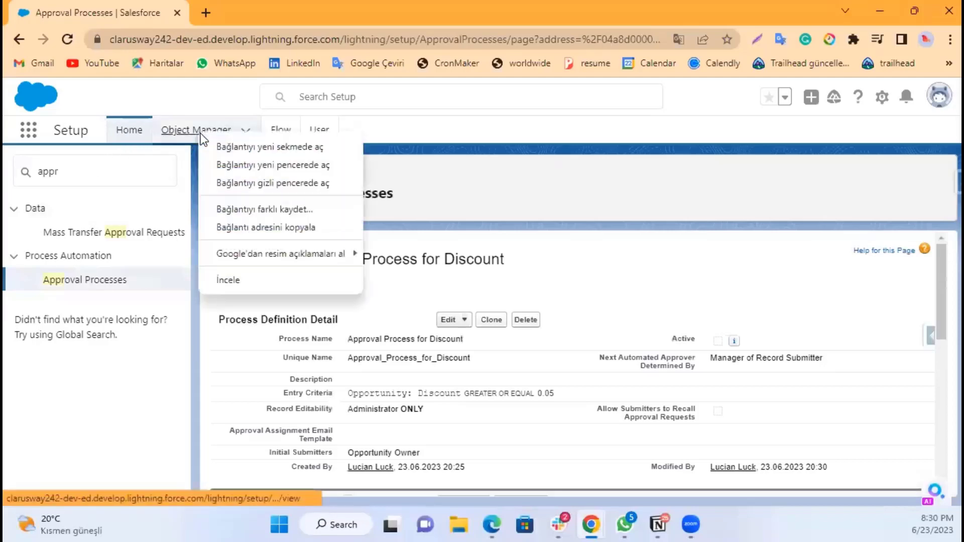
{"action": "left_click", "coordinate": [235, 147]}
{"action": "left_click", "coordinate": [244, 14]}
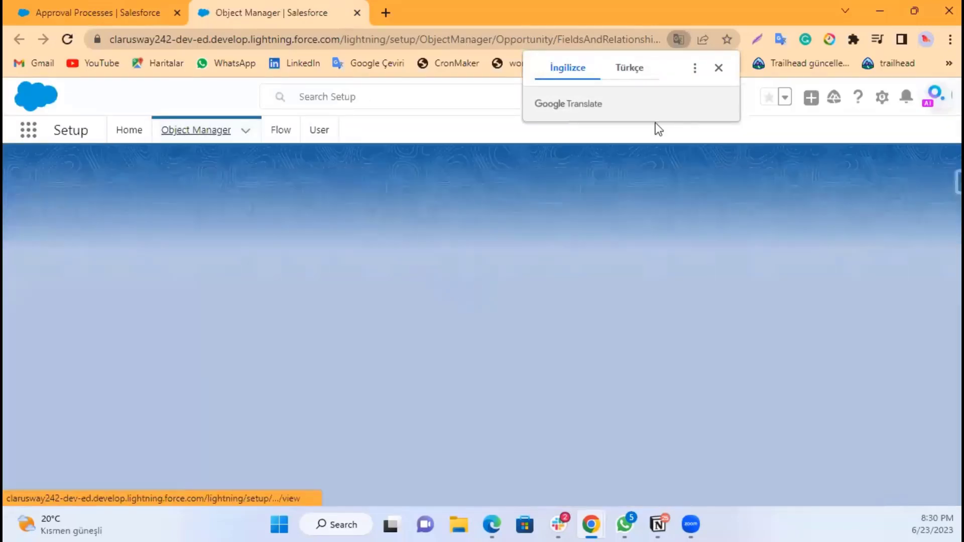
{"action": "left_click", "coordinate": [212, 210]}
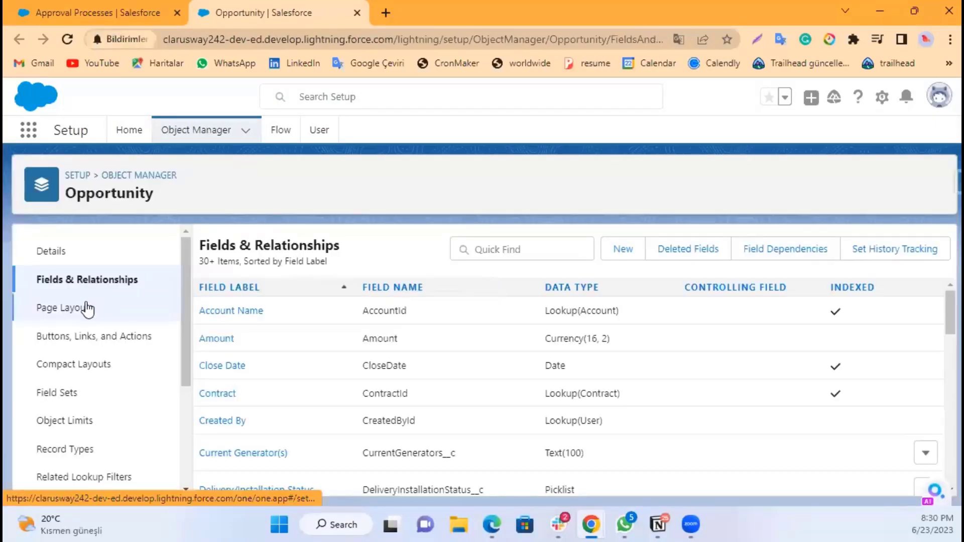
{"action": "left_click", "coordinate": [528, 248]}
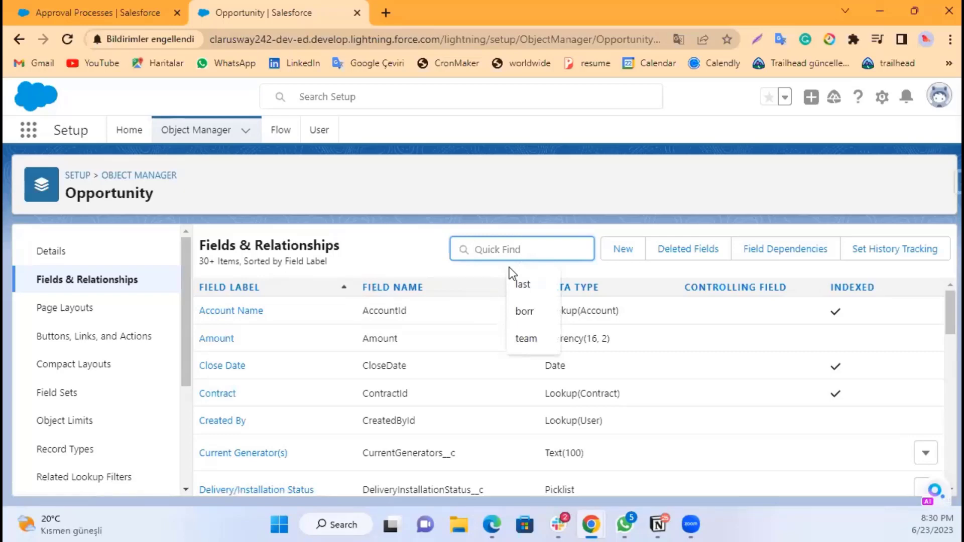
{"action": "type", "text": "disco"}
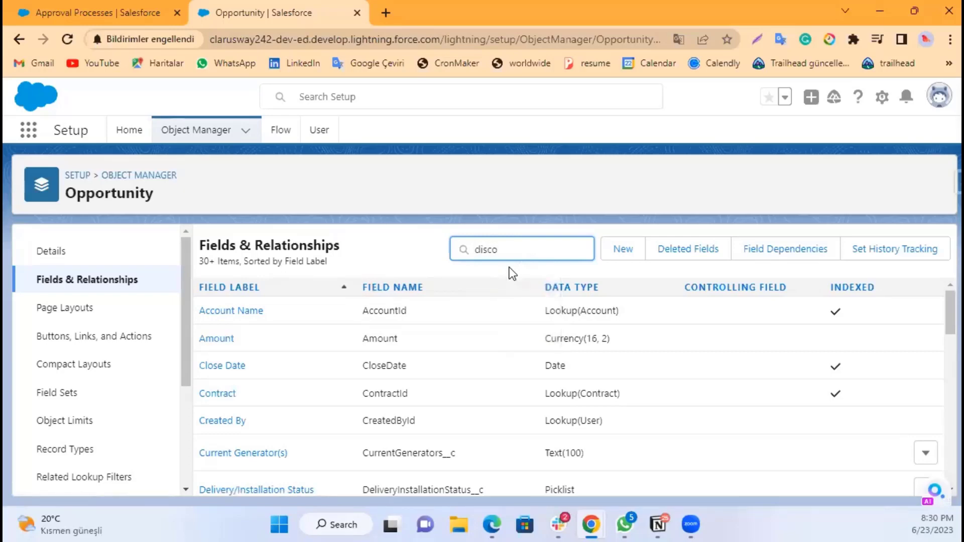
{"action": "scroll", "coordinate": [290, 426], "scroll_direction": "down", "scroll_amount": 1}
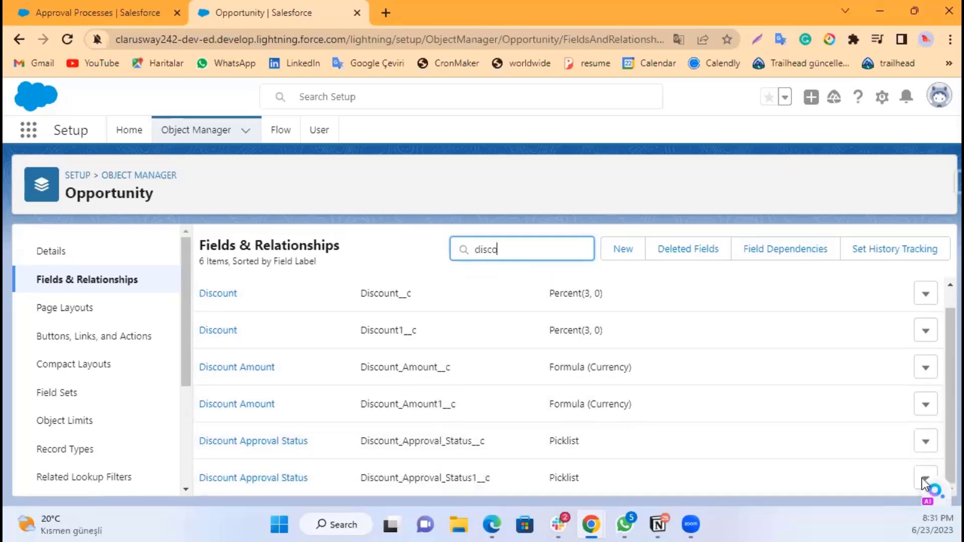
{"action": "left_click", "coordinate": [286, 480]}
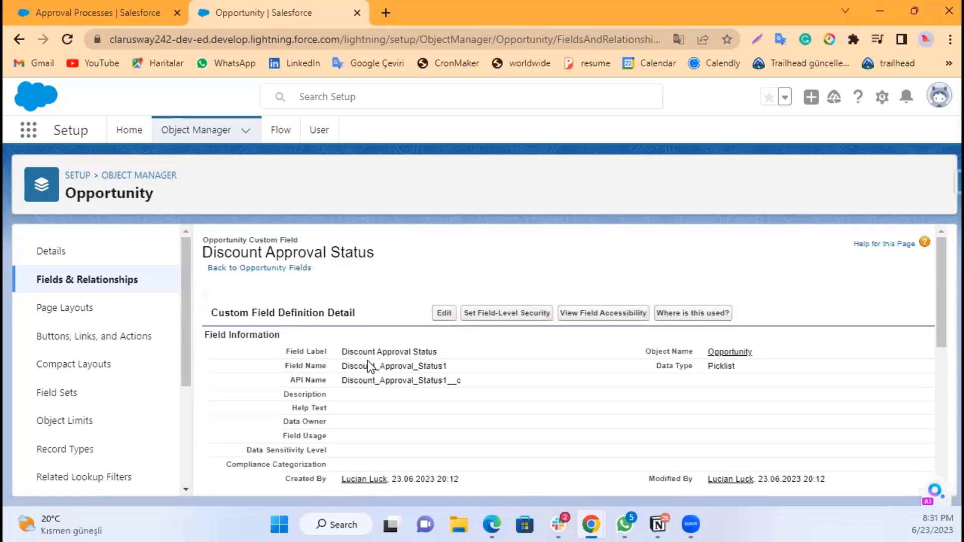
{"action": "scroll", "coordinate": [430, 350], "scroll_direction": "down", "scroll_amount": 1}
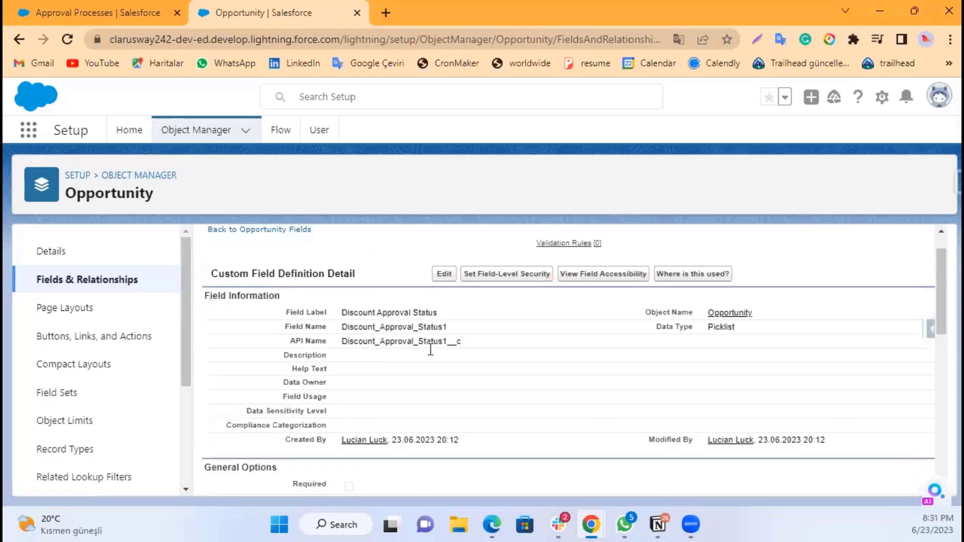
{"action": "scroll", "coordinate": [437, 301], "scroll_direction": "down", "scroll_amount": 1}
{"action": "left_click", "coordinate": [444, 239]}
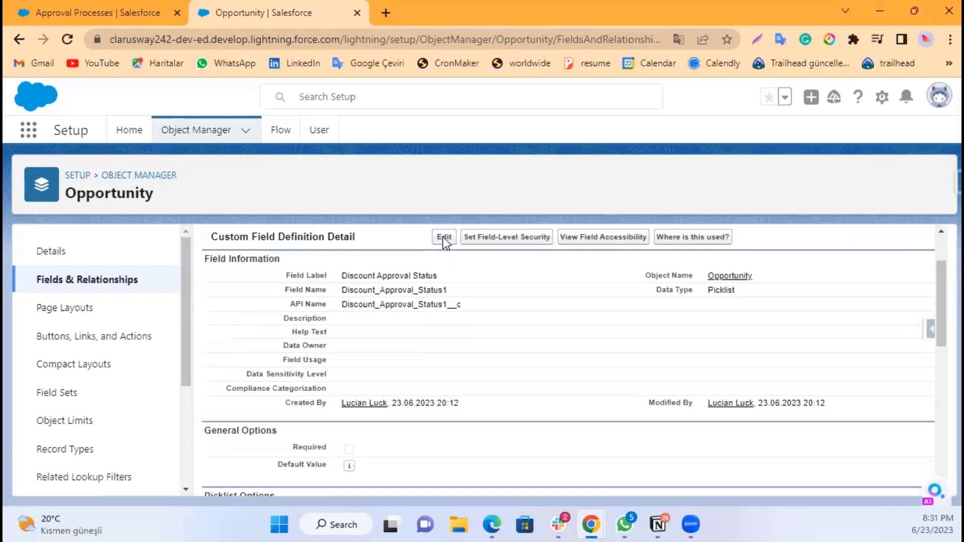
{"action": "scroll", "coordinate": [396, 351], "scroll_direction": "down", "scroll_amount": 4}
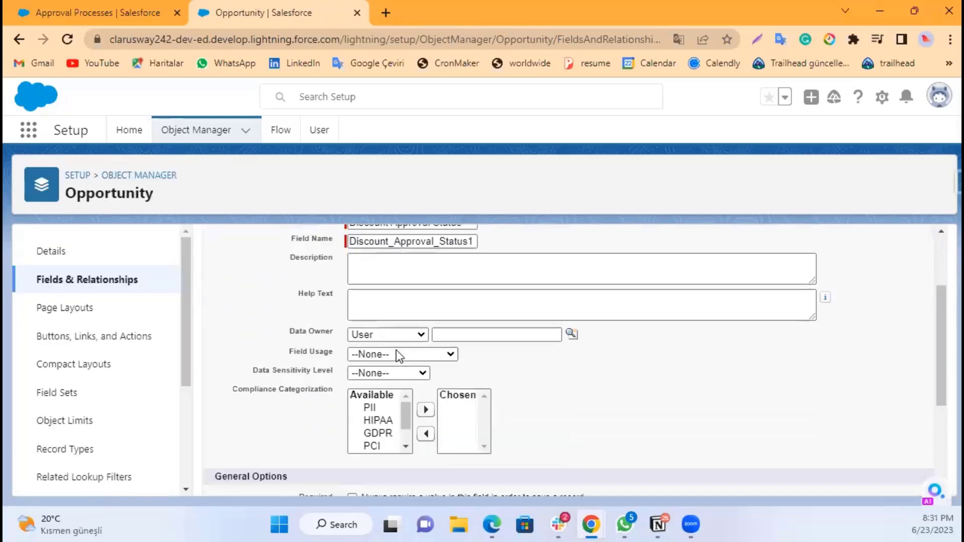
{"action": "scroll", "coordinate": [399, 389], "scroll_direction": "down", "scroll_amount": 2}
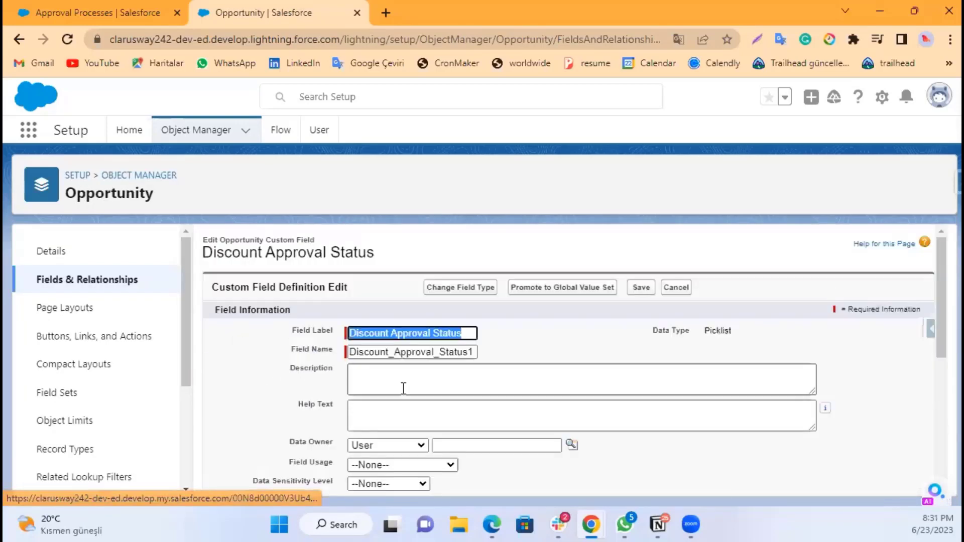
{"action": "scroll", "coordinate": [402, 388], "scroll_direction": "down", "scroll_amount": 4}
{"action": "scroll", "coordinate": [405, 381], "scroll_direction": "down", "scroll_amount": 1}
{"action": "scroll", "coordinate": [406, 381], "scroll_direction": "down", "scroll_amount": 3}
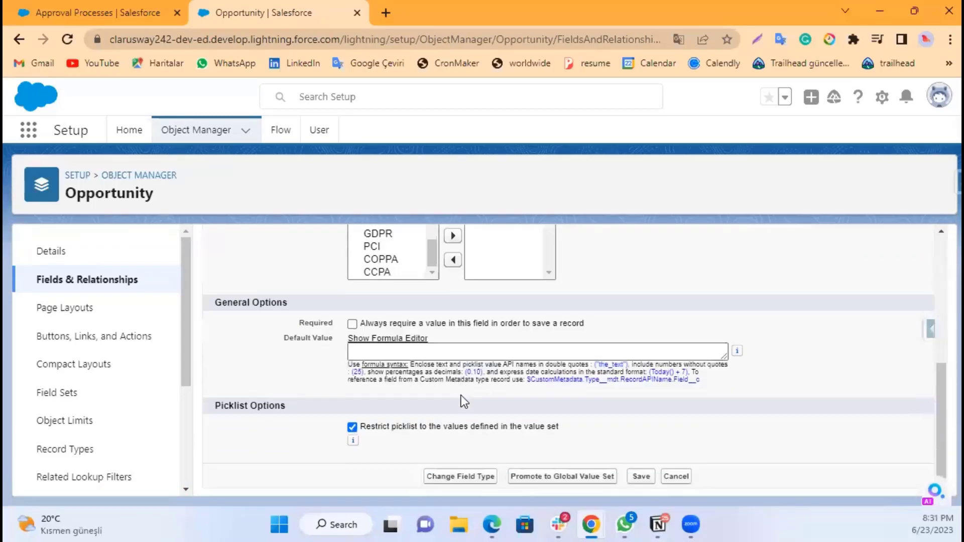
{"action": "scroll", "coordinate": [506, 444], "scroll_direction": "up", "scroll_amount": 10}
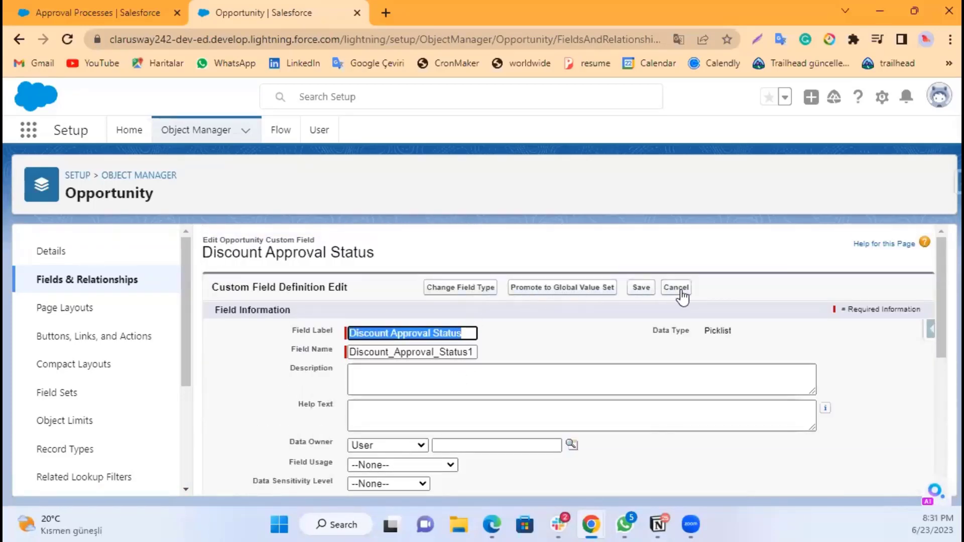
{"action": "scroll", "coordinate": [544, 352], "scroll_direction": "down", "scroll_amount": 1}
{"action": "scroll", "coordinate": [541, 346], "scroll_direction": "down", "scroll_amount": 6}
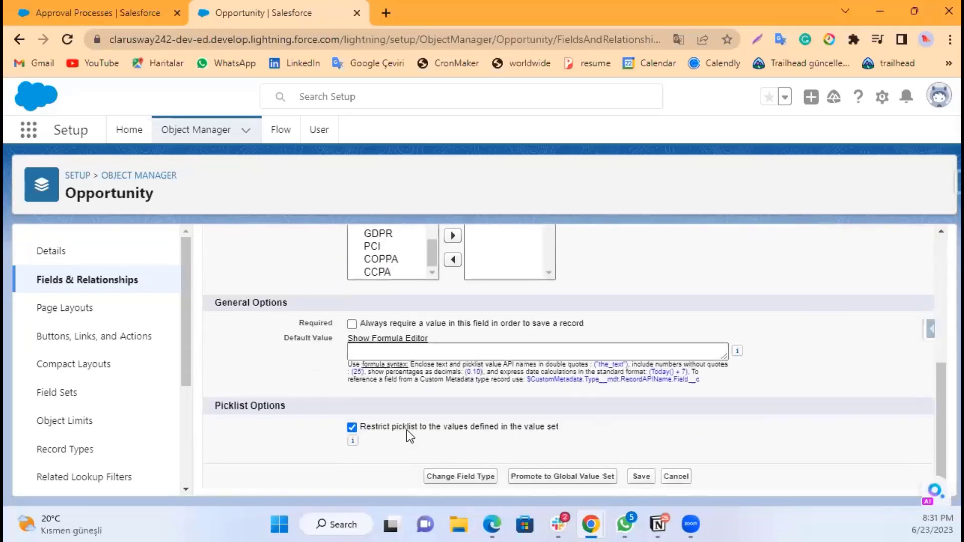
{"action": "left_click", "coordinate": [407, 430]}
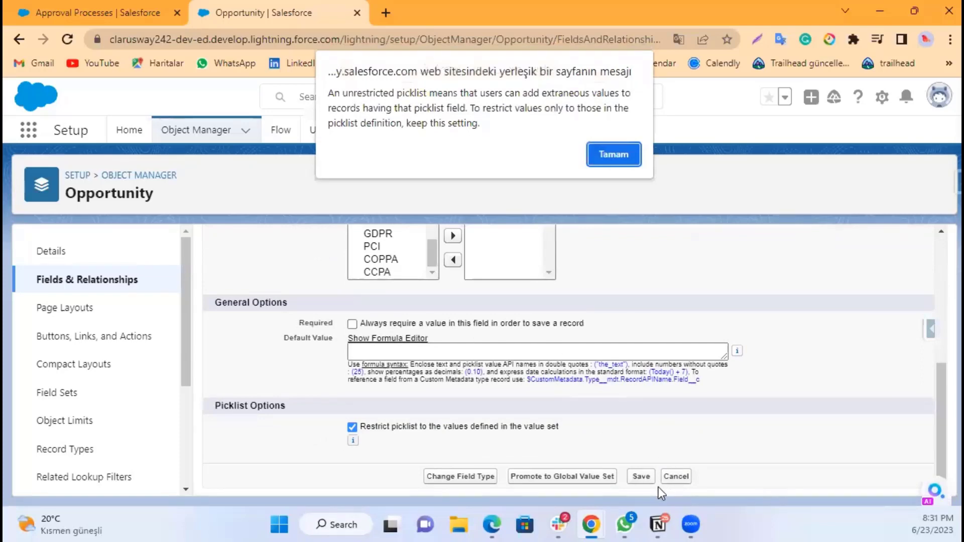
{"action": "left_click", "coordinate": [618, 159]}
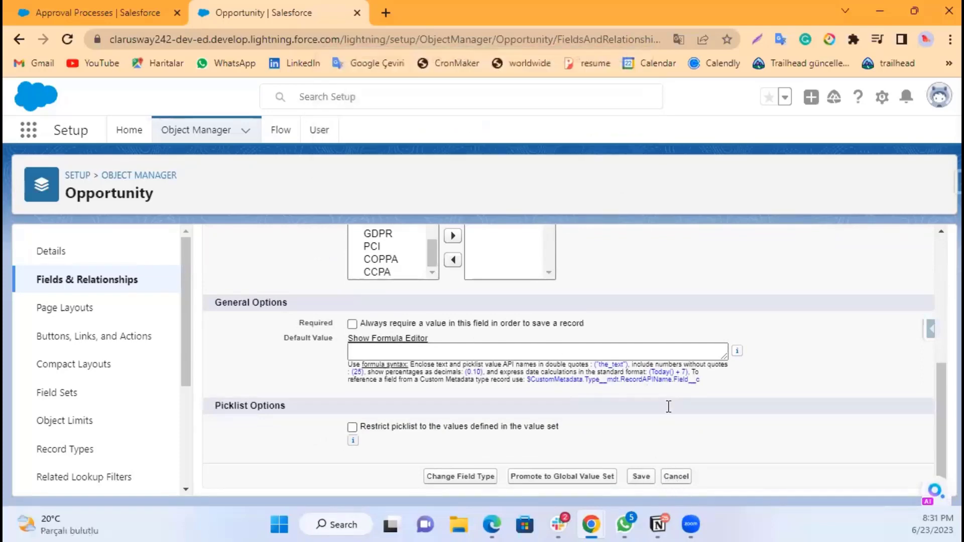
{"action": "left_click", "coordinate": [676, 476]}
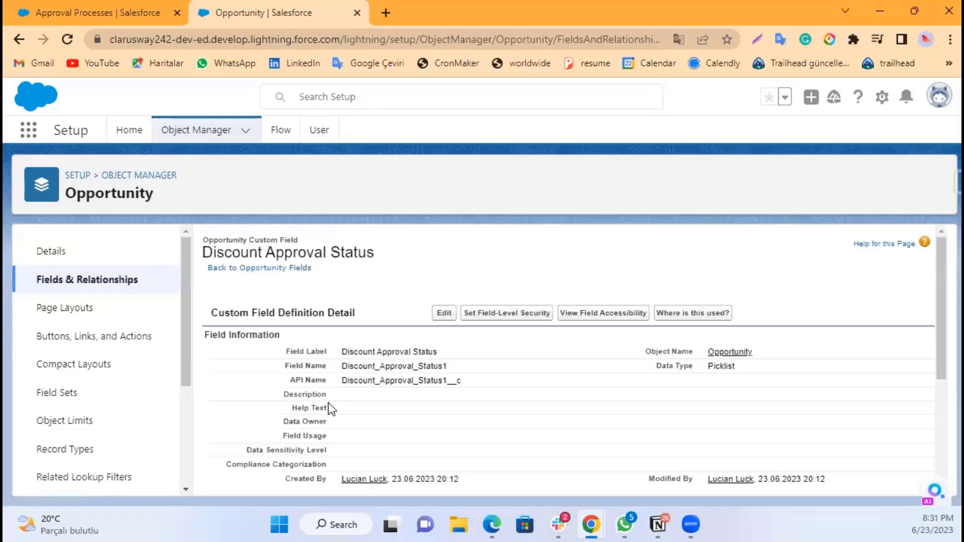
Step: Edit the Submitted picklist value, changing its label and API name to Approved, and save it
{"action": "scroll", "coordinate": [517, 378], "scroll_direction": "down", "scroll_amount": 8}
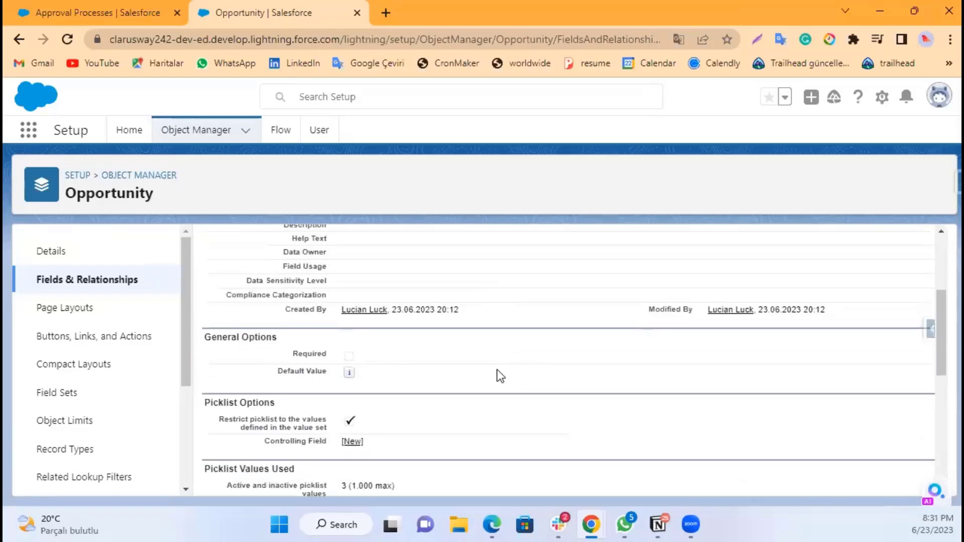
{"action": "scroll", "coordinate": [472, 381], "scroll_direction": "down", "scroll_amount": 2}
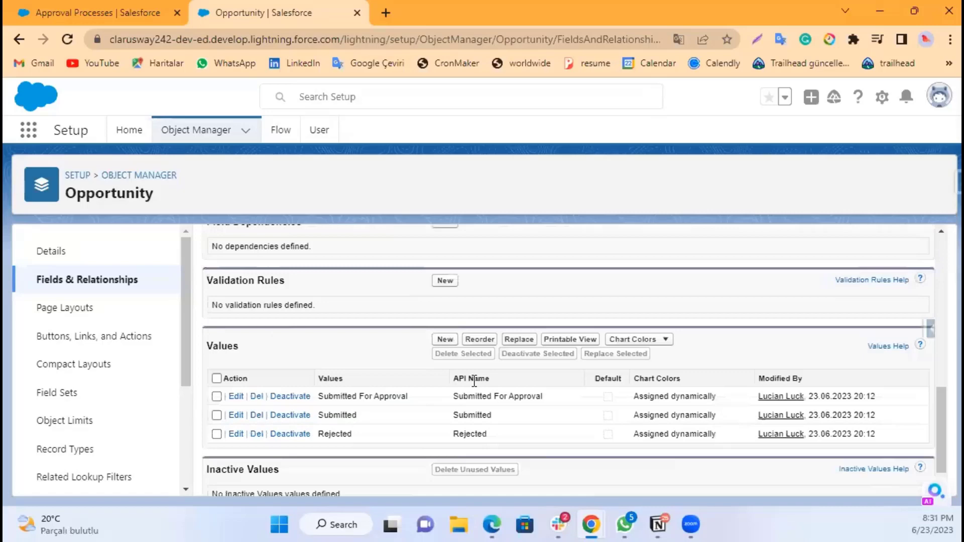
{"action": "scroll", "coordinate": [474, 381], "scroll_direction": "down", "scroll_amount": 1}
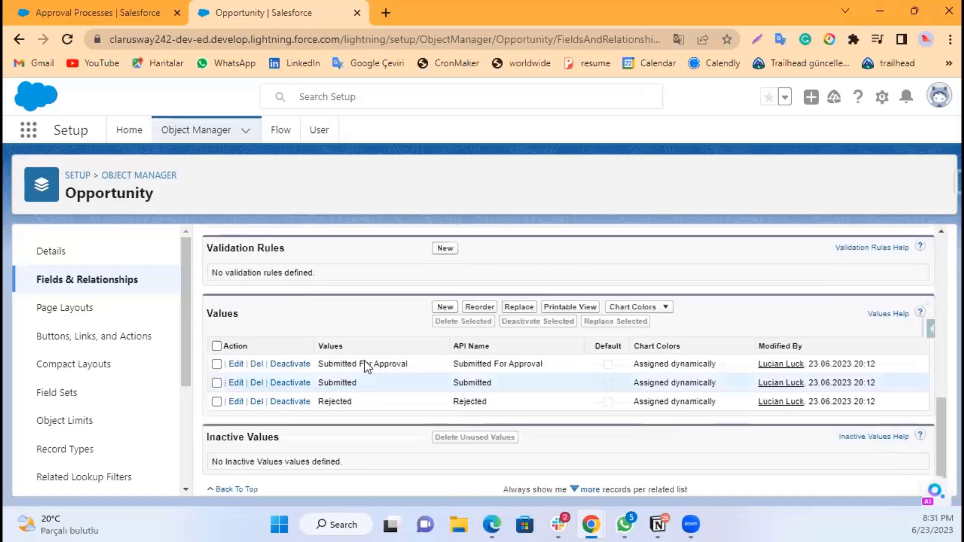
{"action": "left_click", "coordinate": [236, 384]}
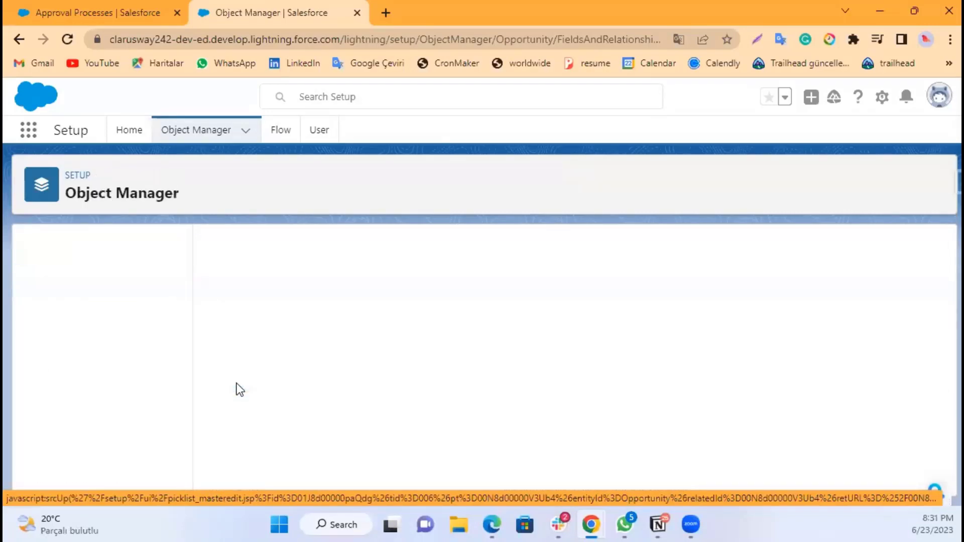
{"action": "double_click", "coordinate": [409, 330]}
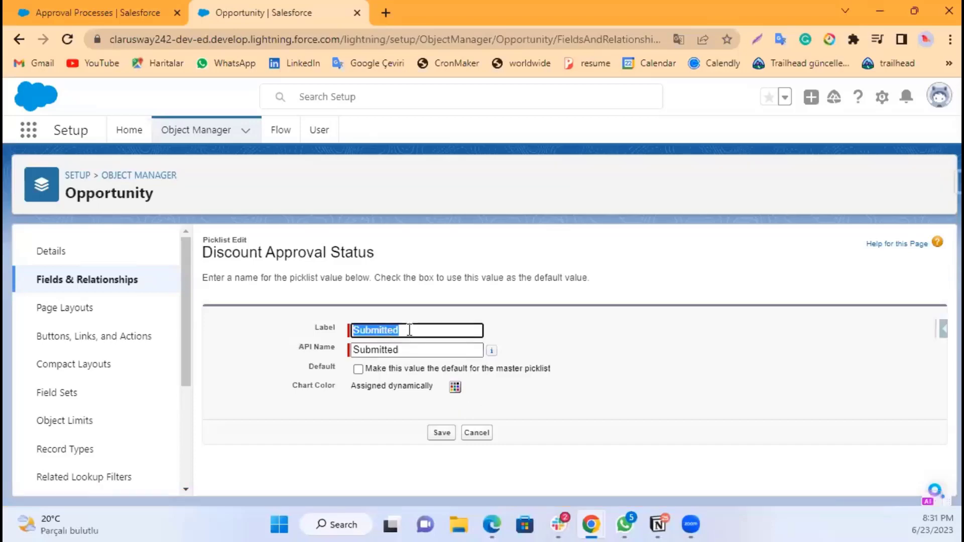
{"action": "left_click", "coordinate": [409, 330]}
{"action": "left_click_drag", "start_coordinate": [349, 330], "coordinate": [399, 330]}
{"action": "type", "text": "App"}
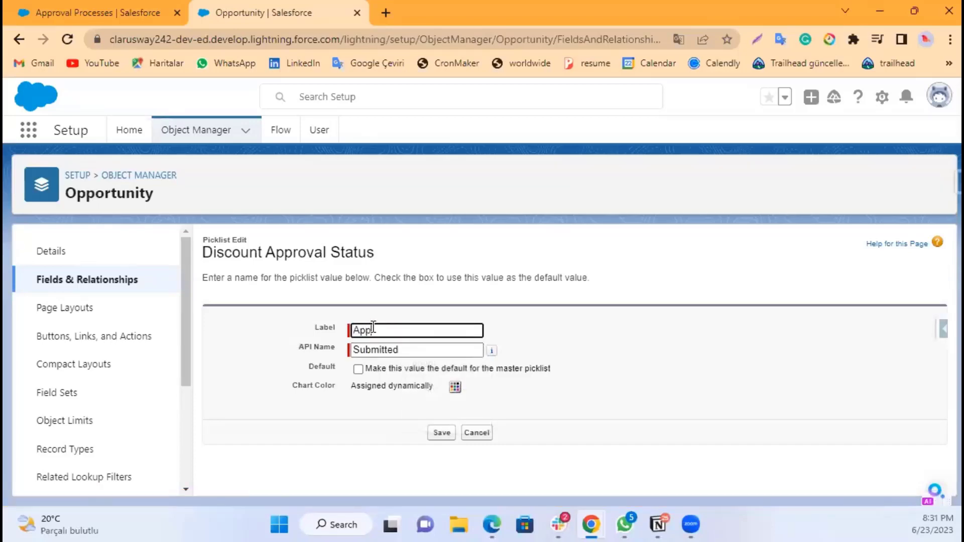
{"action": "type", "text": "roved"}
{"action": "left_click_drag", "start_coordinate": [403, 349], "coordinate": [324, 347]}
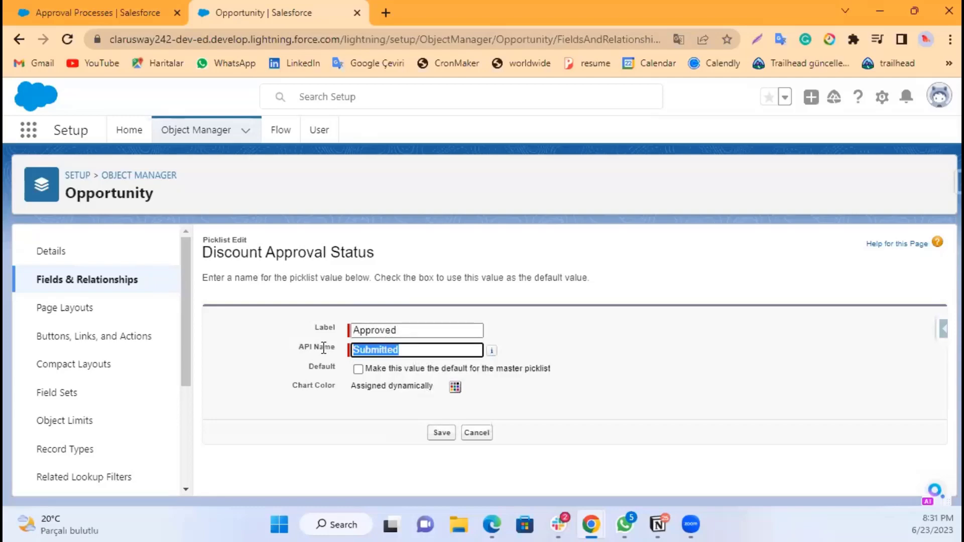
{"action": "type", "text": "Approved"}
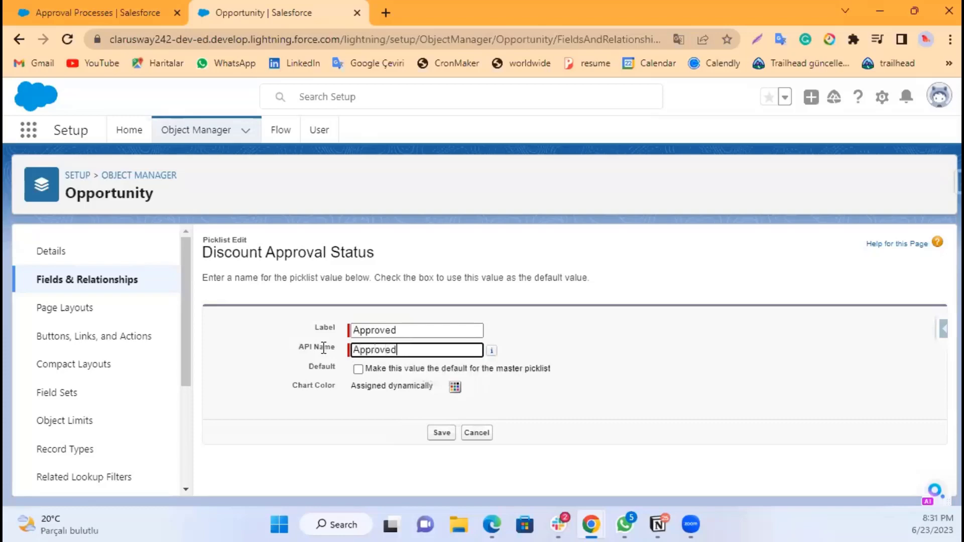
{"action": "left_click", "coordinate": [604, 370]}
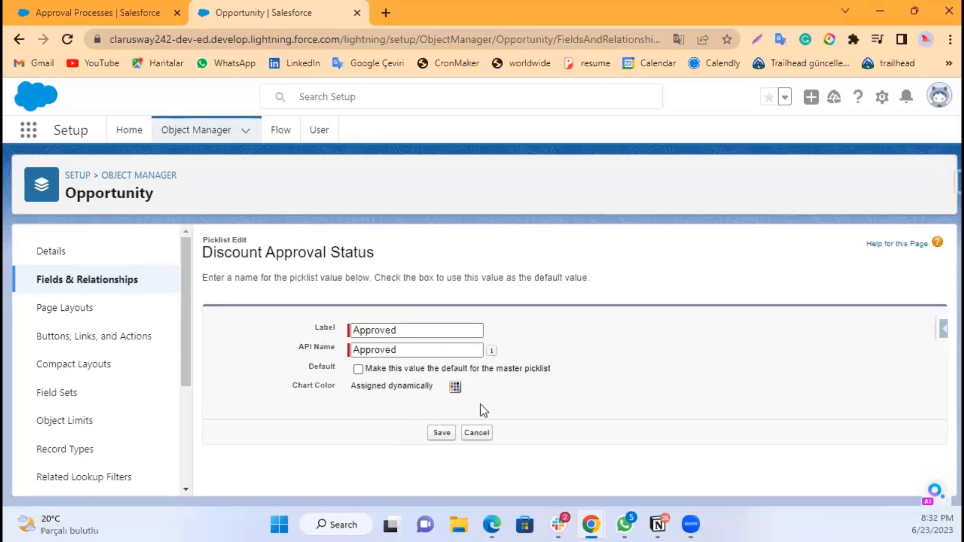
{"action": "left_click", "coordinate": [442, 434]}
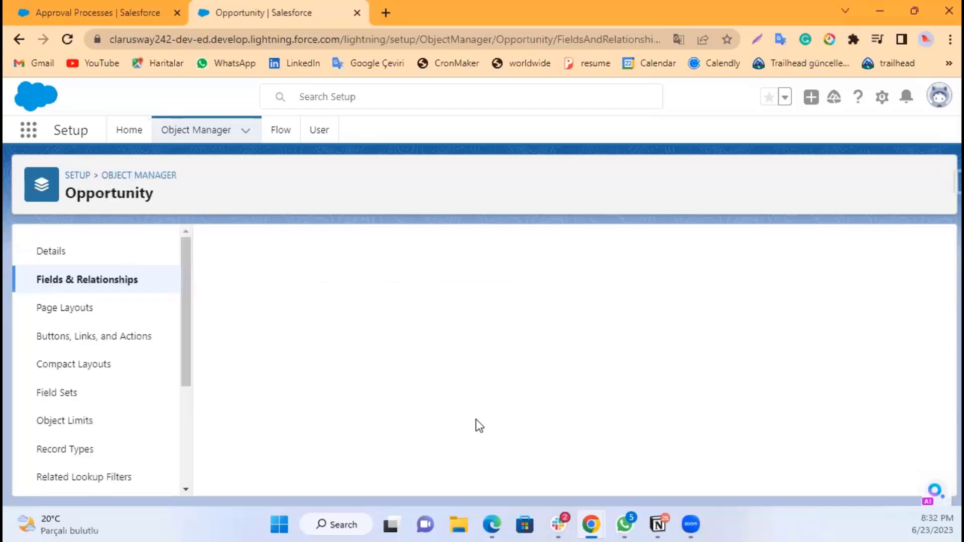
Step: Edit the Update this to Approved field update so its specific new value is Approved, and save it
{"action": "left_click", "coordinate": [133, 13]}
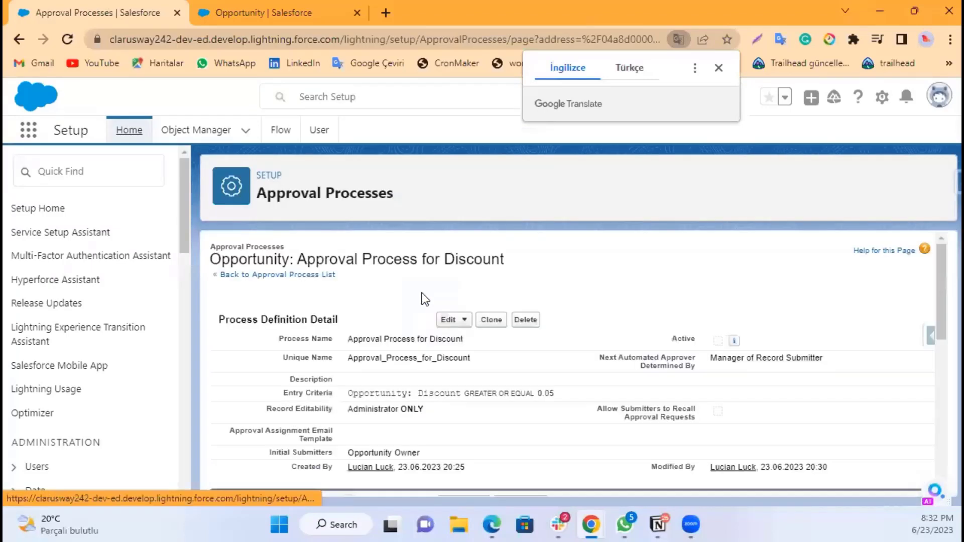
{"action": "scroll", "coordinate": [422, 294], "scroll_direction": "down", "scroll_amount": 5}
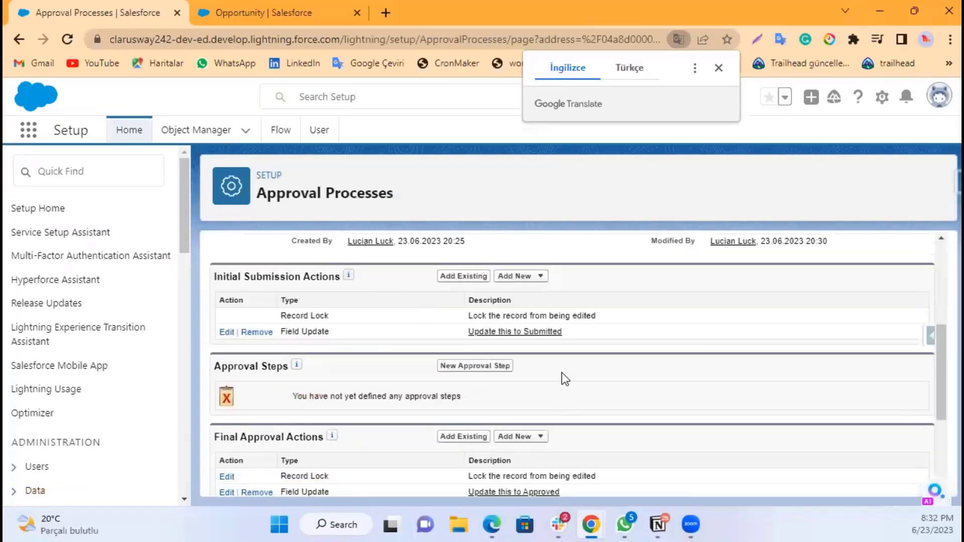
{"action": "scroll", "coordinate": [570, 406], "scroll_direction": "down", "scroll_amount": 2}
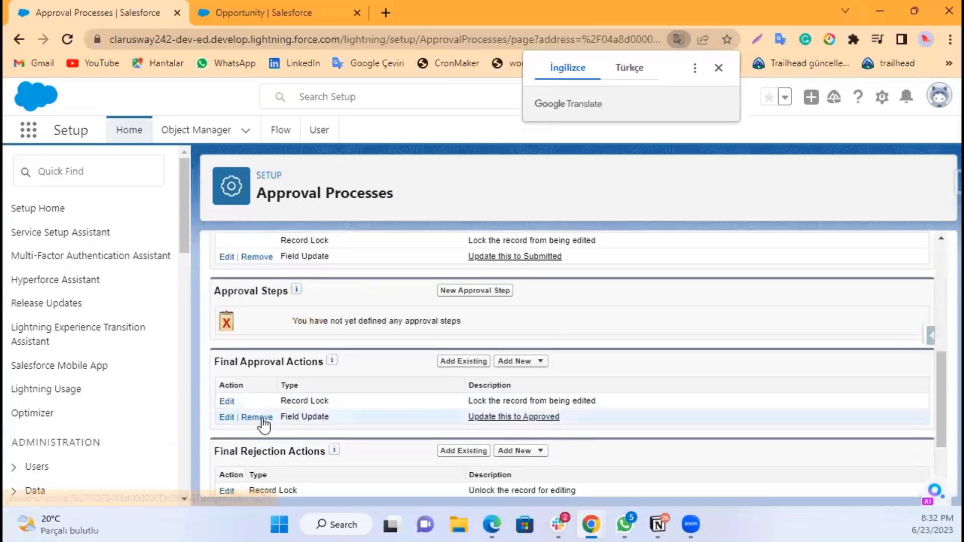
{"action": "left_click", "coordinate": [227, 418]}
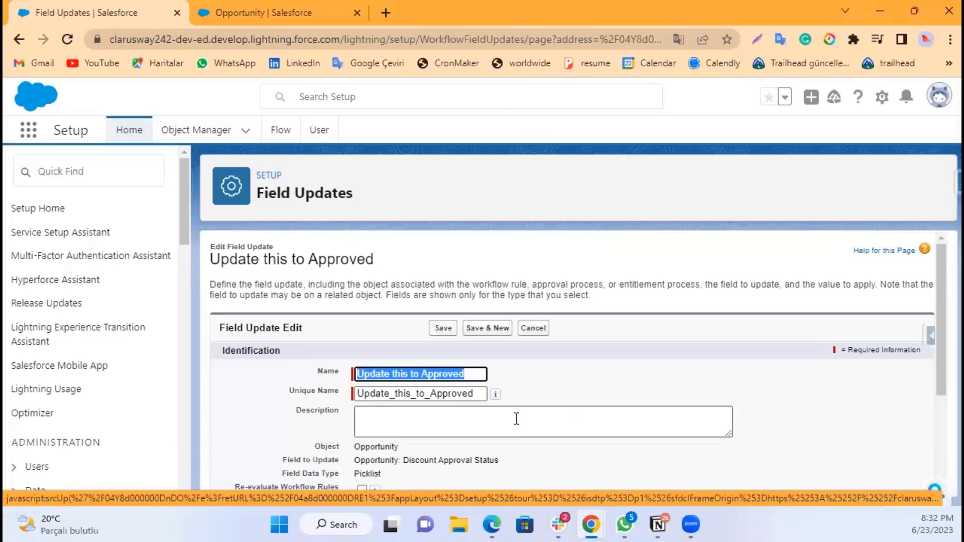
{"action": "scroll", "coordinate": [512, 417], "scroll_direction": "down", "scroll_amount": 3}
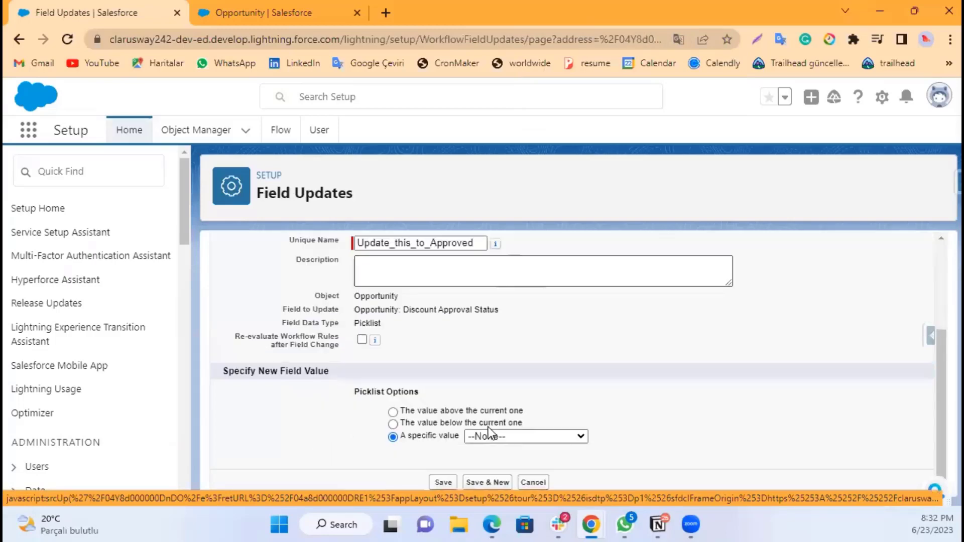
{"action": "left_click", "coordinate": [488, 431]}
{"action": "left_click", "coordinate": [482, 465]}
{"action": "left_click", "coordinate": [451, 478]}
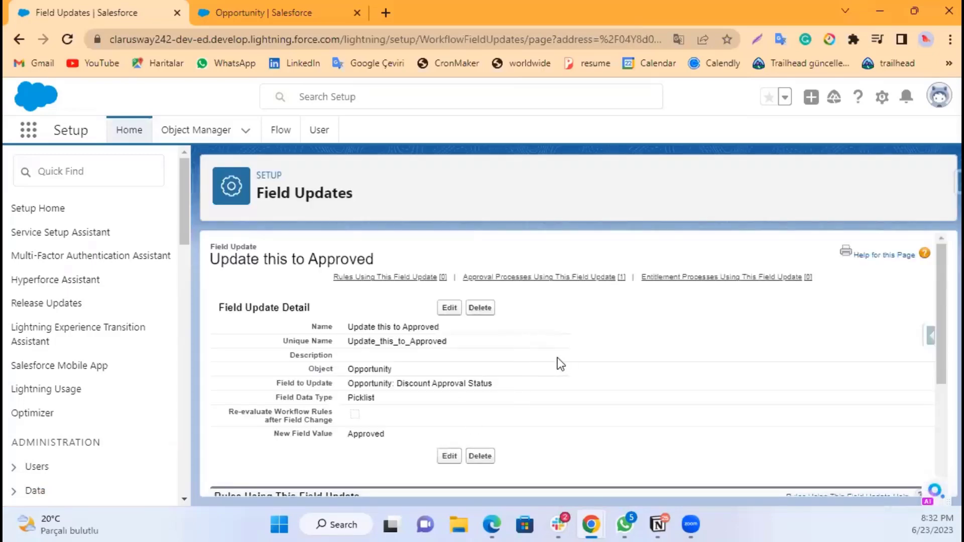
Step: Return to the approval process and add a new Task to its final approval actions, assigned to the Opportunity Owner
{"action": "scroll", "coordinate": [557, 358], "scroll_direction": "down", "scroll_amount": 2}
{"action": "scroll", "coordinate": [558, 357], "scroll_direction": "up", "scroll_amount": 2}
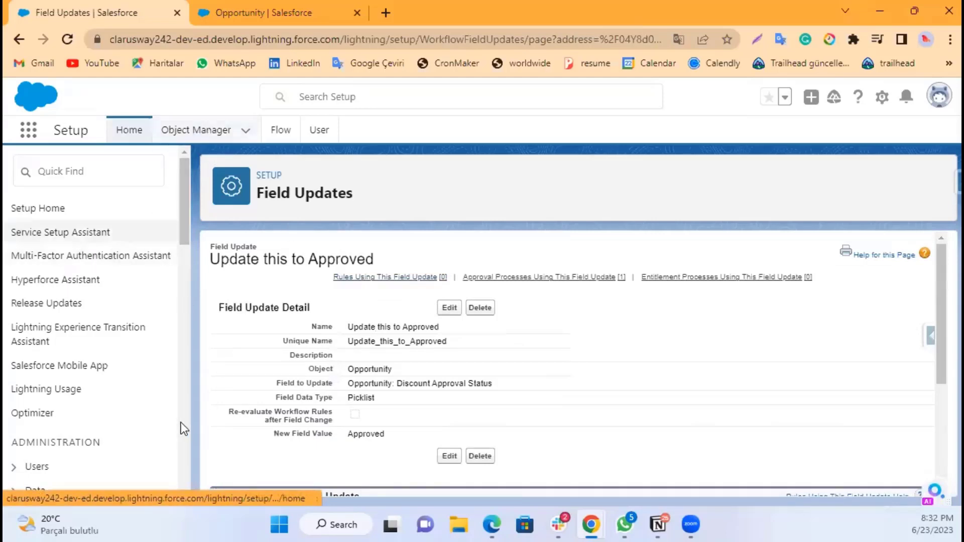
{"action": "scroll", "coordinate": [442, 387], "scroll_direction": "down", "scroll_amount": 3}
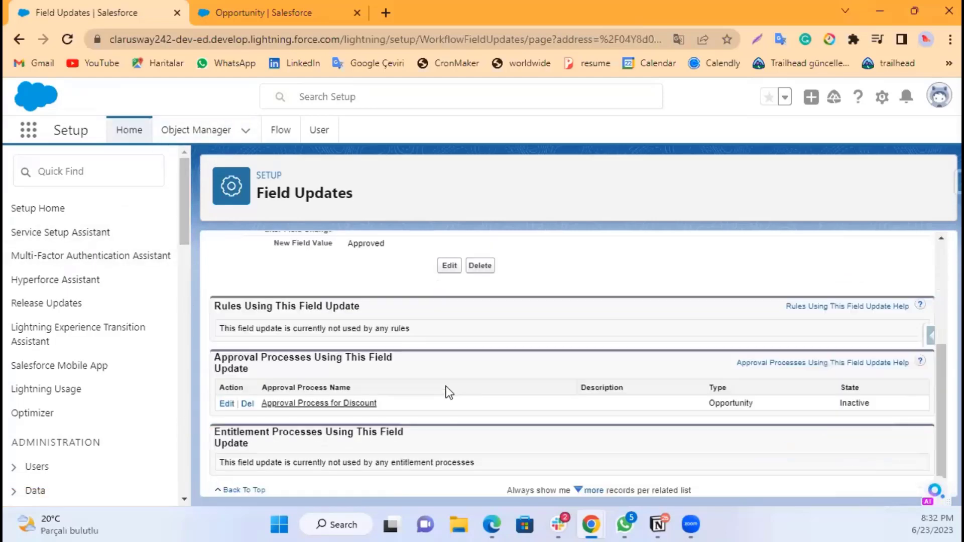
{"action": "left_click", "coordinate": [306, 404]}
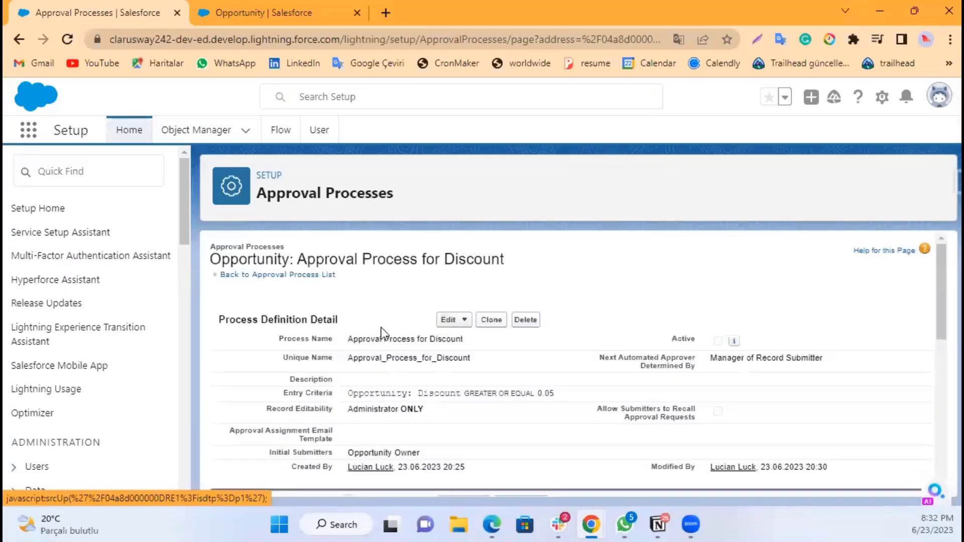
{"action": "scroll", "coordinate": [424, 340], "scroll_direction": "down", "scroll_amount": 8}
{"action": "scroll", "coordinate": [424, 339], "scroll_direction": "up", "scroll_amount": 4}
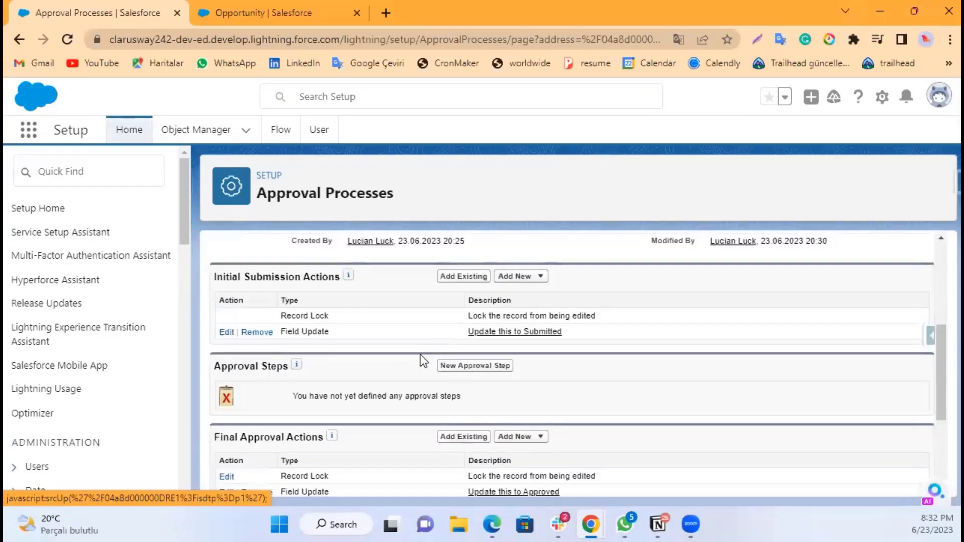
{"action": "scroll", "coordinate": [422, 356], "scroll_direction": "down", "scroll_amount": 3}
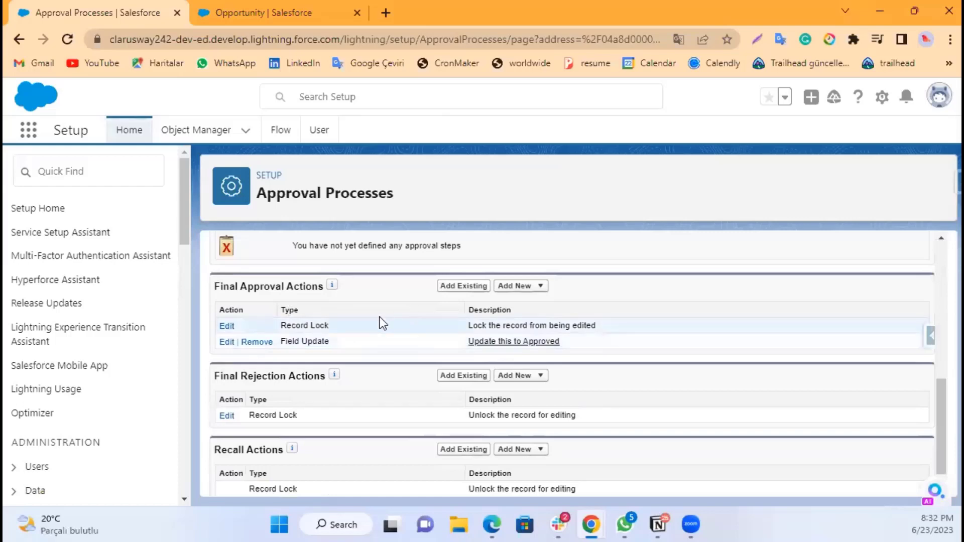
{"action": "left_click", "coordinate": [519, 294]}
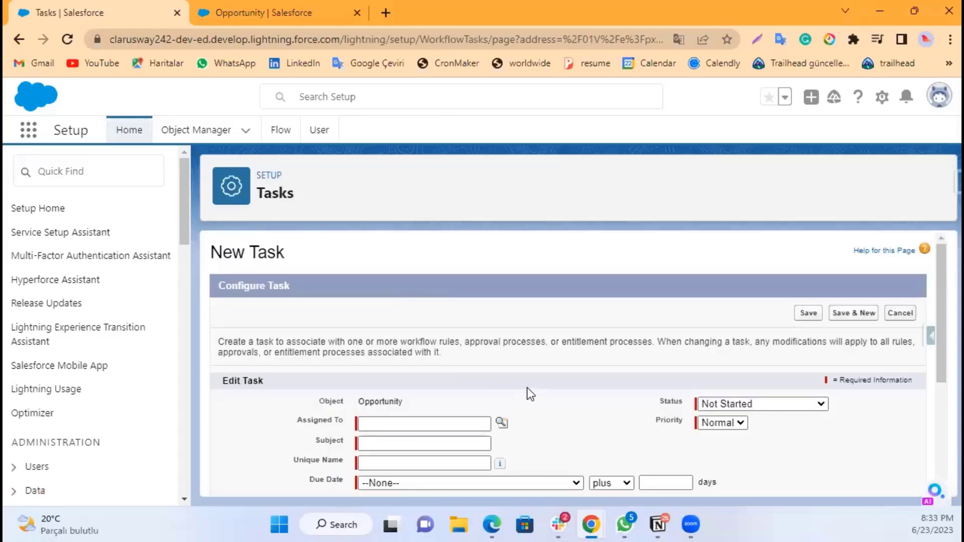
{"action": "left_click", "coordinate": [402, 419]}
{"action": "left_click", "coordinate": [500, 424]}
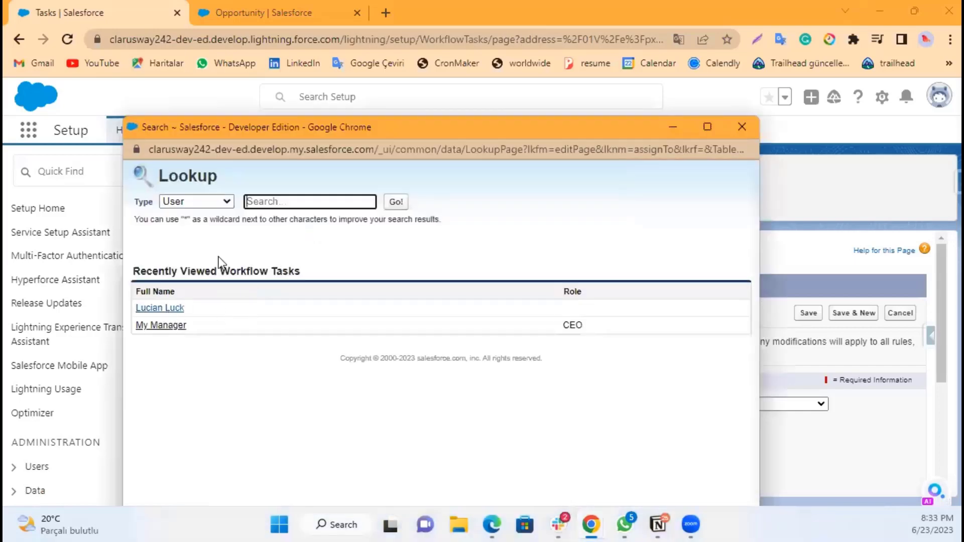
{"action": "left_click", "coordinate": [212, 203]}
{"action": "left_click", "coordinate": [193, 242]}
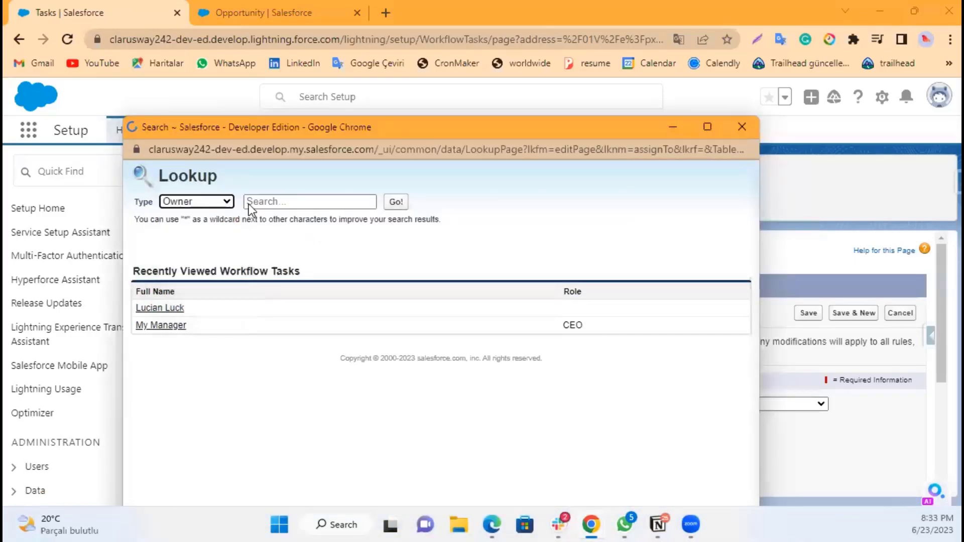
{"action": "left_click", "coordinate": [189, 308]}
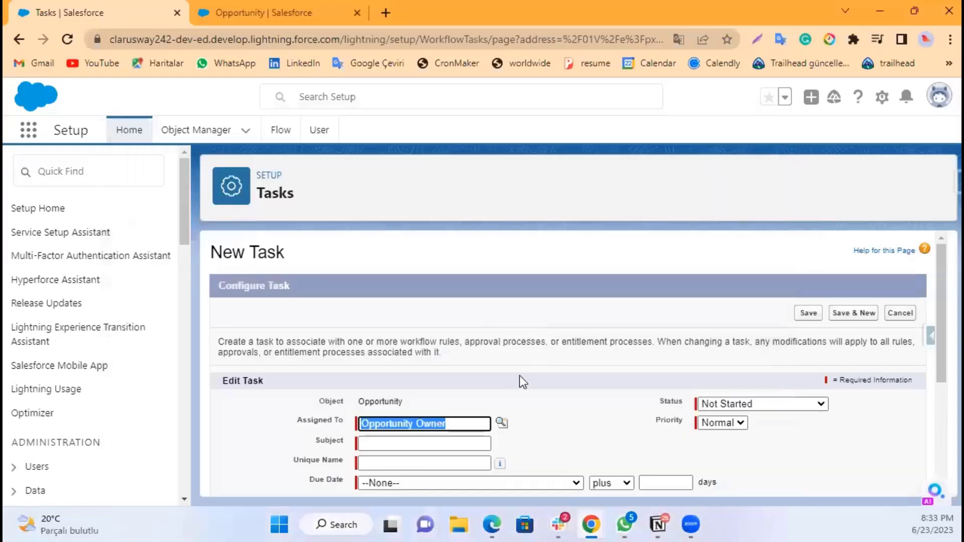
Step: Enter Call the Opportunity as the task subject and fill in its unique name
{"action": "left_click", "coordinate": [436, 443]}
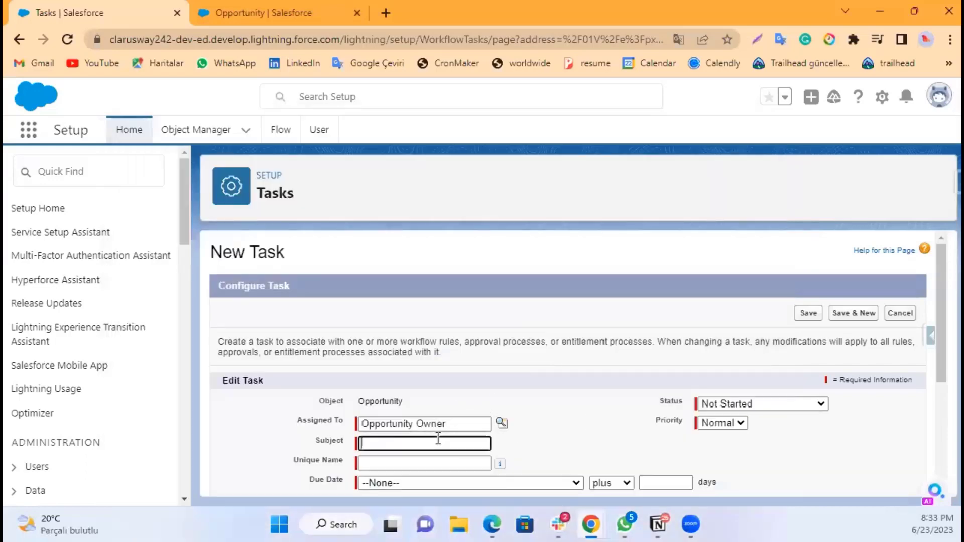
{"action": "type", "text": "Call"}
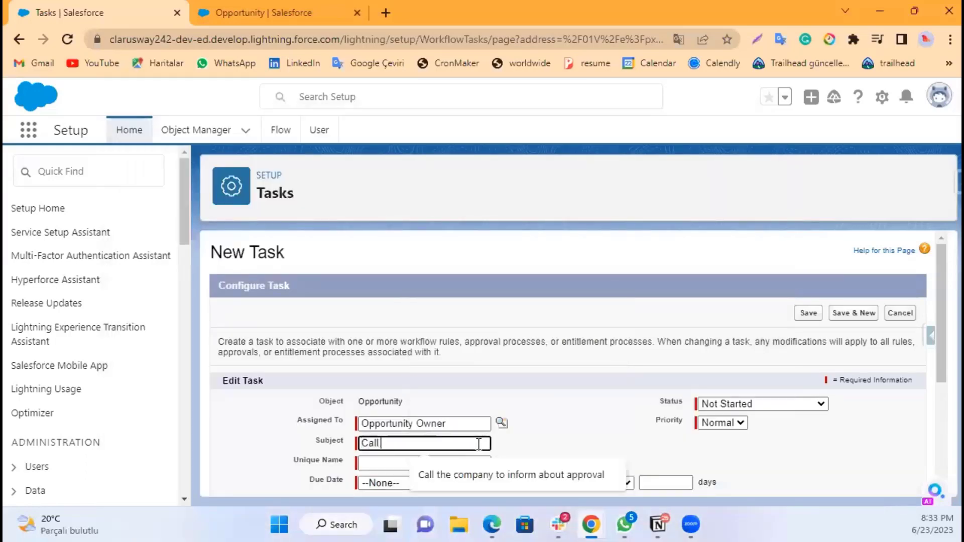
{"action": "type", "text": " the Opport"}
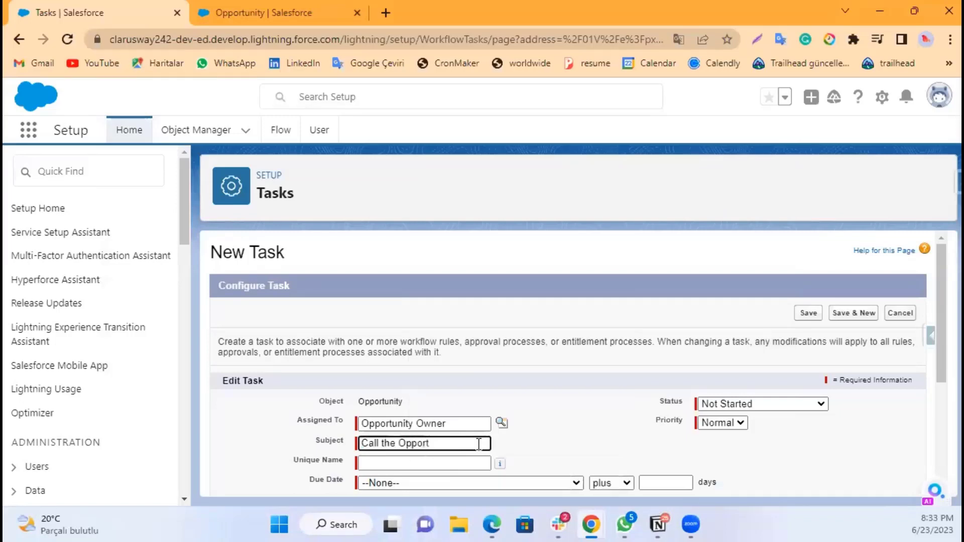
{"action": "type", "text": "unity"}
{"action": "left_click", "coordinate": [586, 432]}
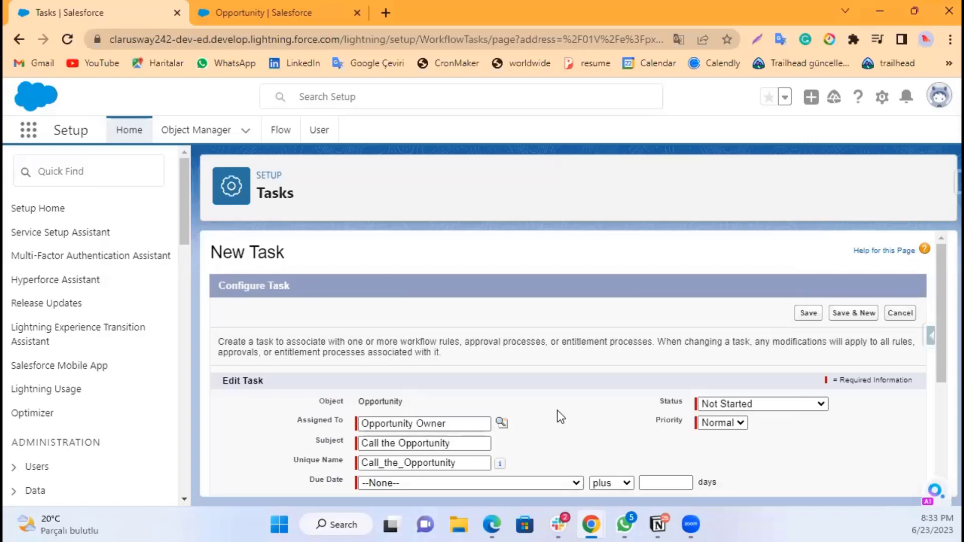
Step: Set the task's due date to Rule Trigger Date plus 1 days and its priority to High
{"action": "scroll", "coordinate": [557, 411], "scroll_direction": "down", "scroll_amount": 1}
{"action": "left_click", "coordinate": [461, 408]}
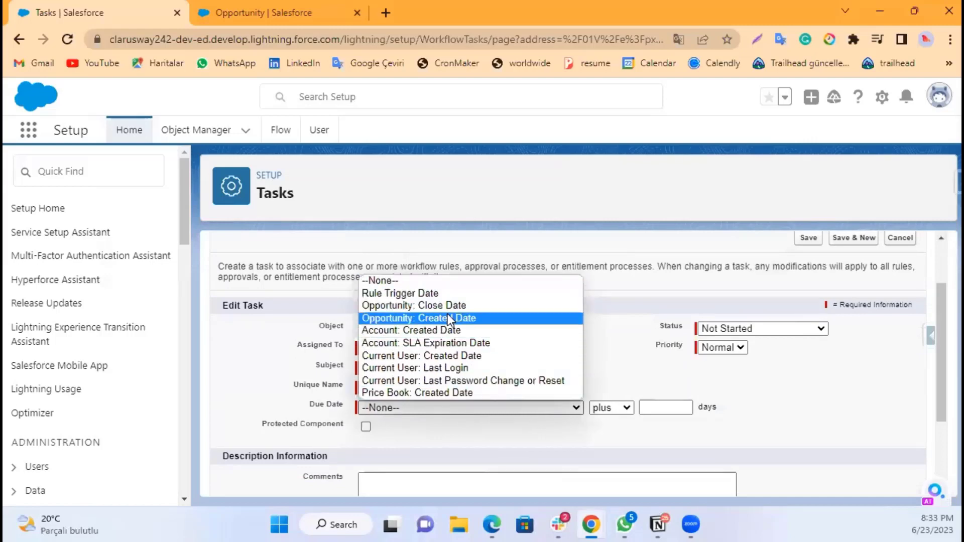
{"action": "left_click", "coordinate": [442, 294]}
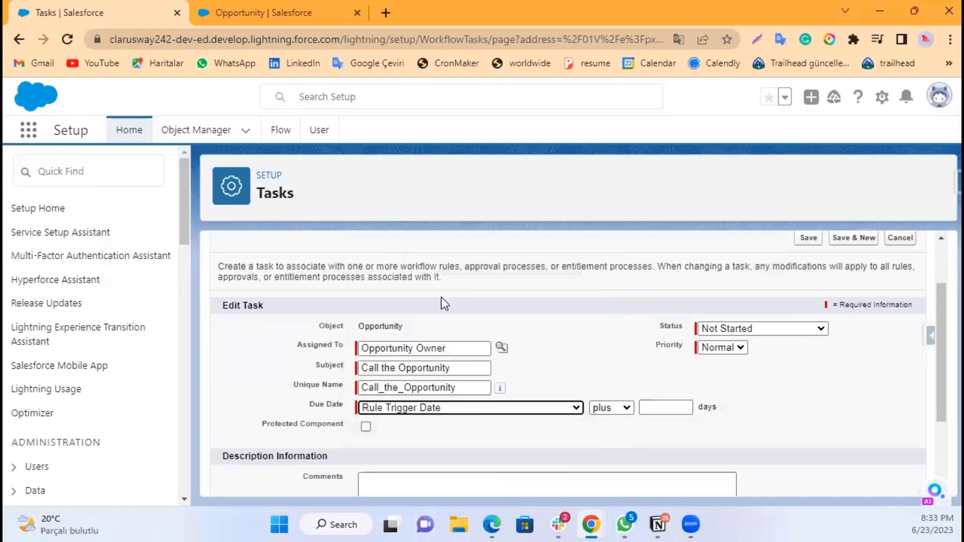
{"action": "left_click", "coordinate": [658, 408]}
{"action": "left_click", "coordinate": [661, 441]}
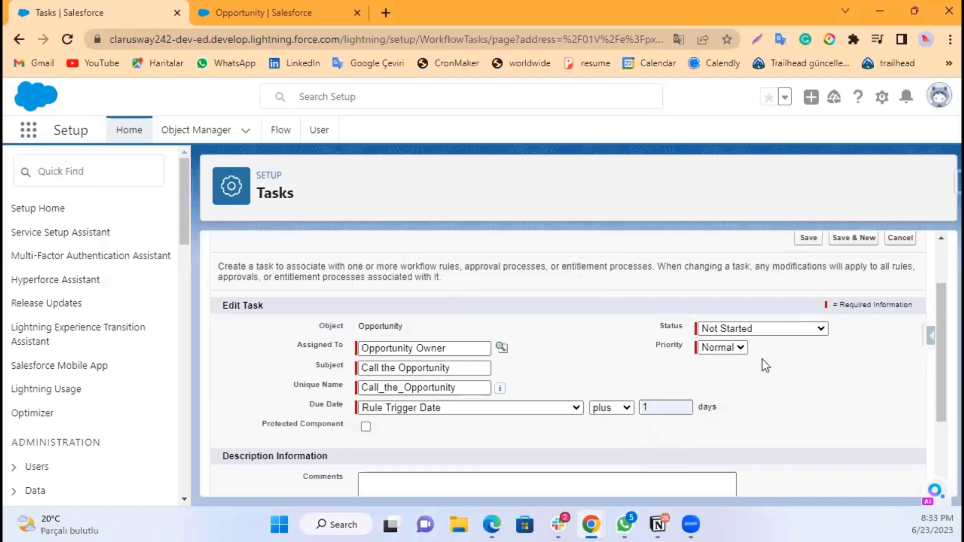
{"action": "left_click", "coordinate": [750, 329]}
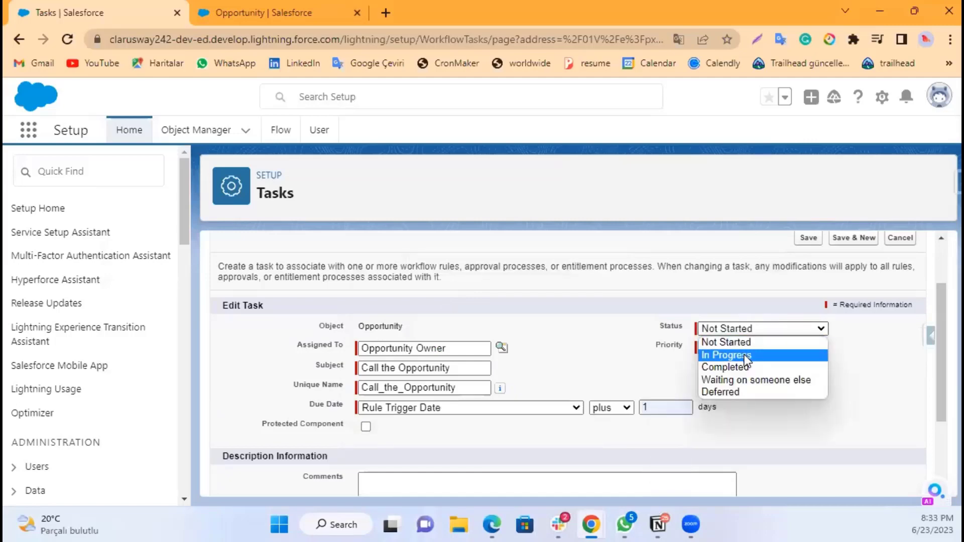
{"action": "left_click", "coordinate": [733, 343]}
{"action": "left_click", "coordinate": [710, 349]}
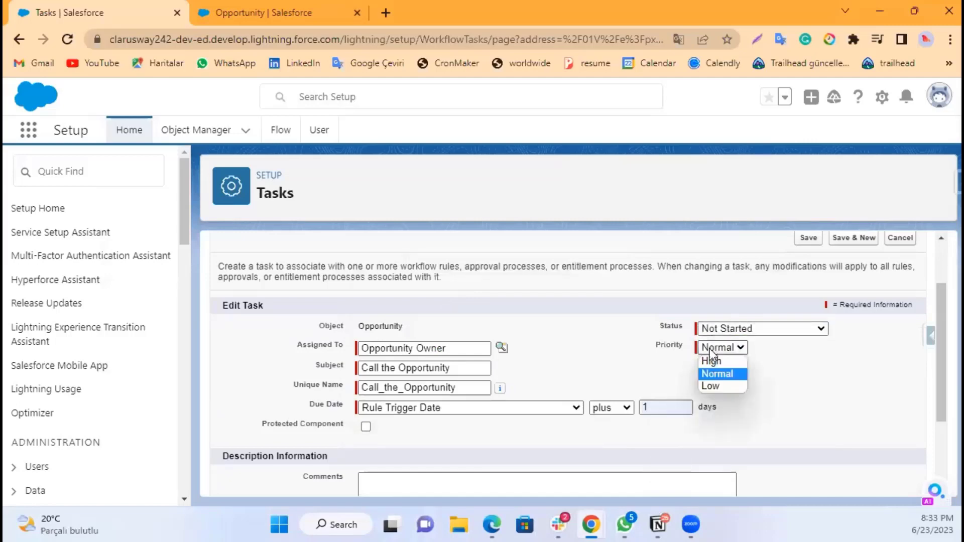
{"action": "left_click", "coordinate": [718, 359]}
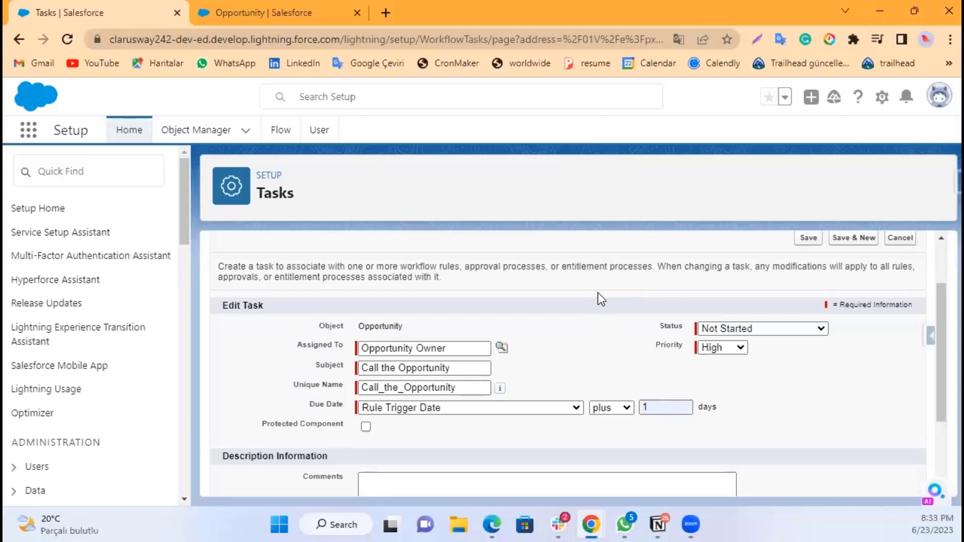
Step: Review the task form and save the new task
{"action": "scroll", "coordinate": [493, 333], "scroll_direction": "down", "scroll_amount": 2}
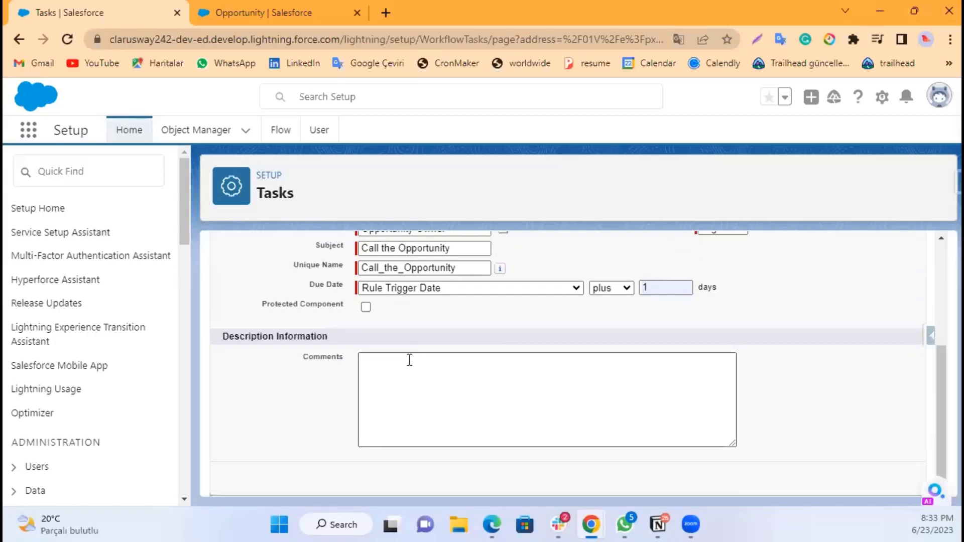
{"action": "scroll", "coordinate": [465, 364], "scroll_direction": "up", "scroll_amount": 1}
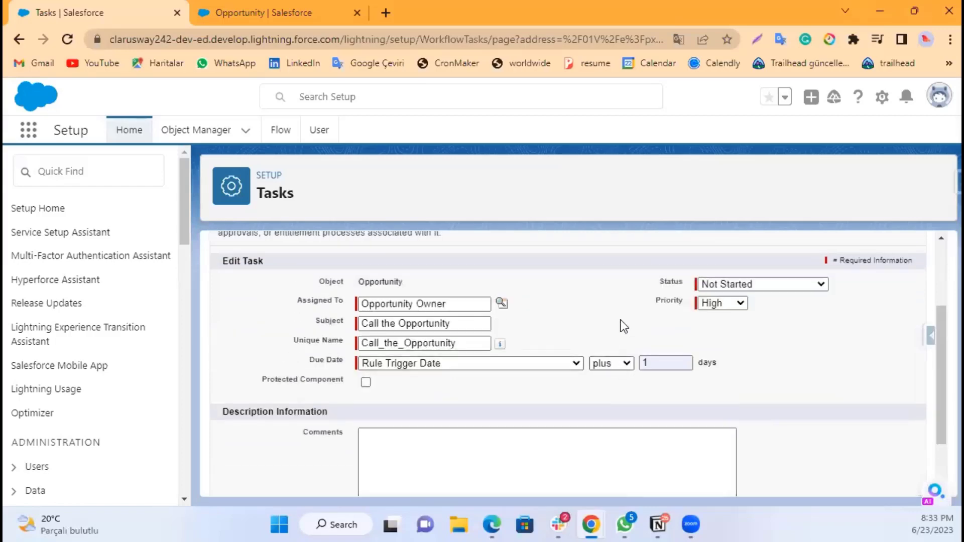
{"action": "scroll", "coordinate": [623, 327], "scroll_direction": "up", "scroll_amount": 1}
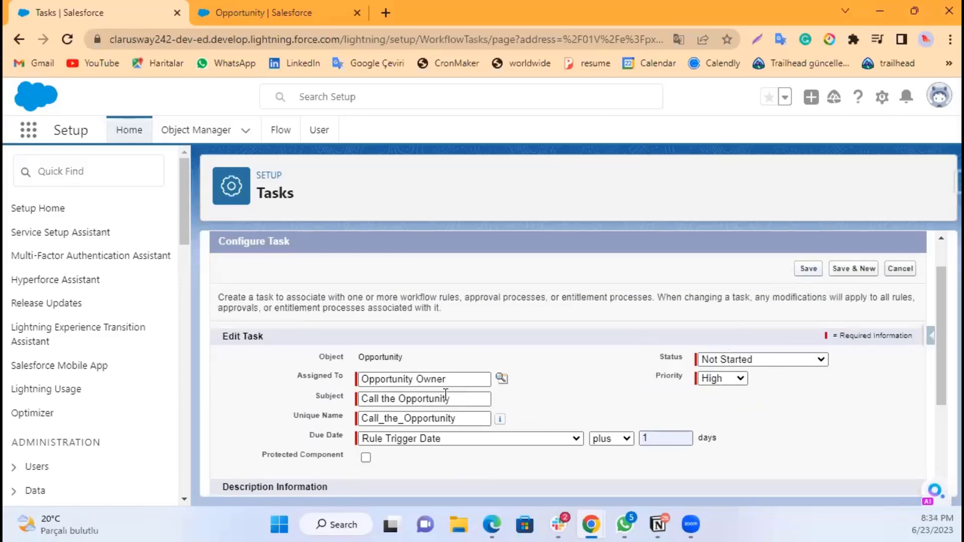
{"action": "left_click", "coordinate": [366, 458]}
{"action": "left_click", "coordinate": [813, 269]}
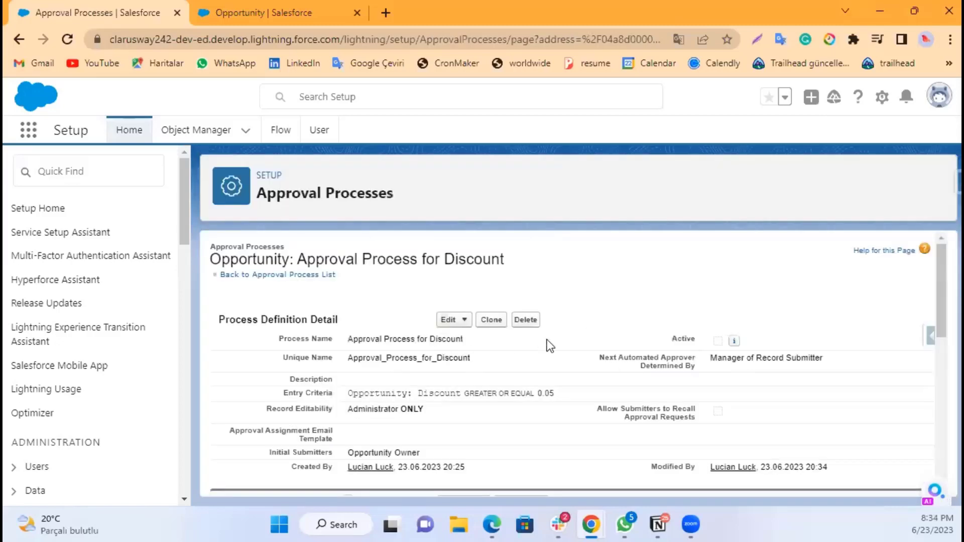
Step: Add a new Field Update to the final rejection actions and name it Update this to Rejected
{"action": "scroll", "coordinate": [547, 340], "scroll_direction": "down", "scroll_amount": 10}
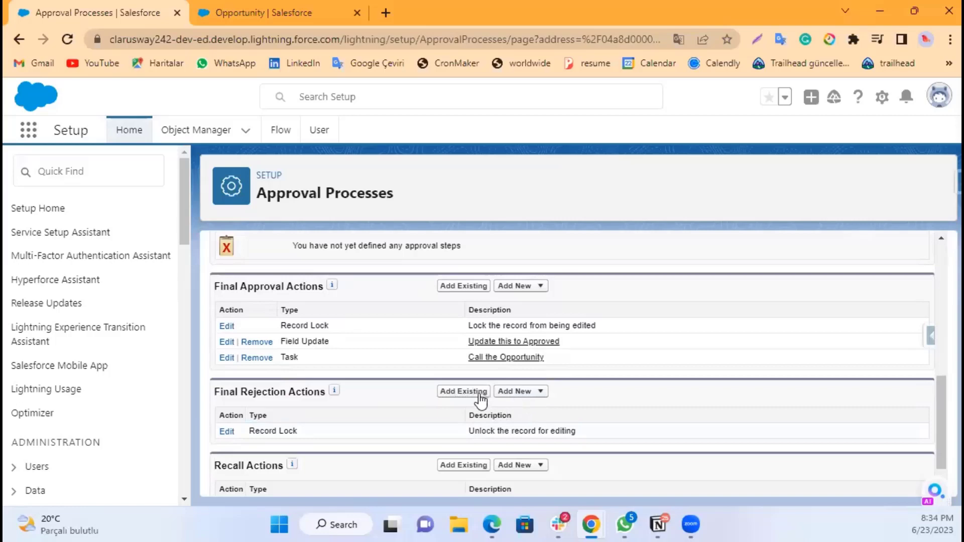
{"action": "left_click", "coordinate": [520, 395]}
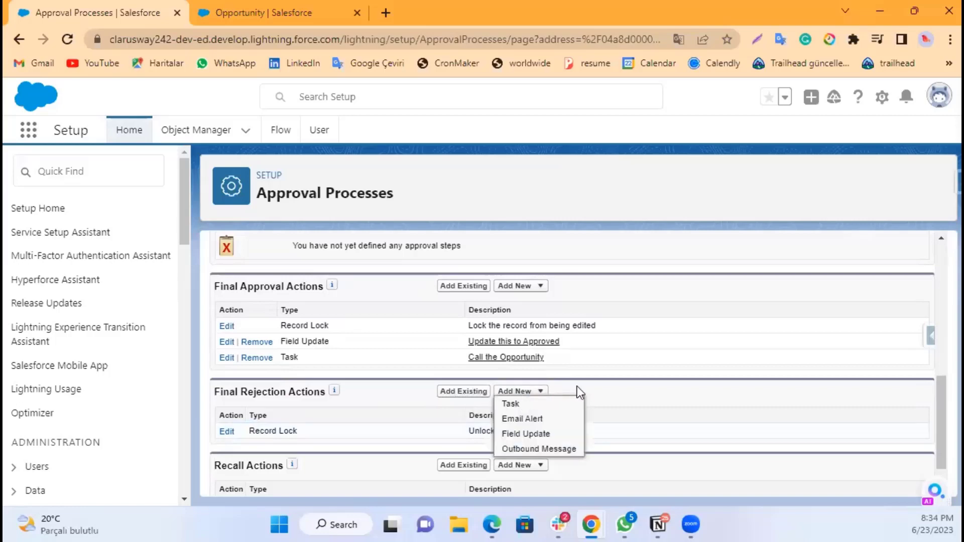
{"action": "left_click", "coordinate": [533, 435]}
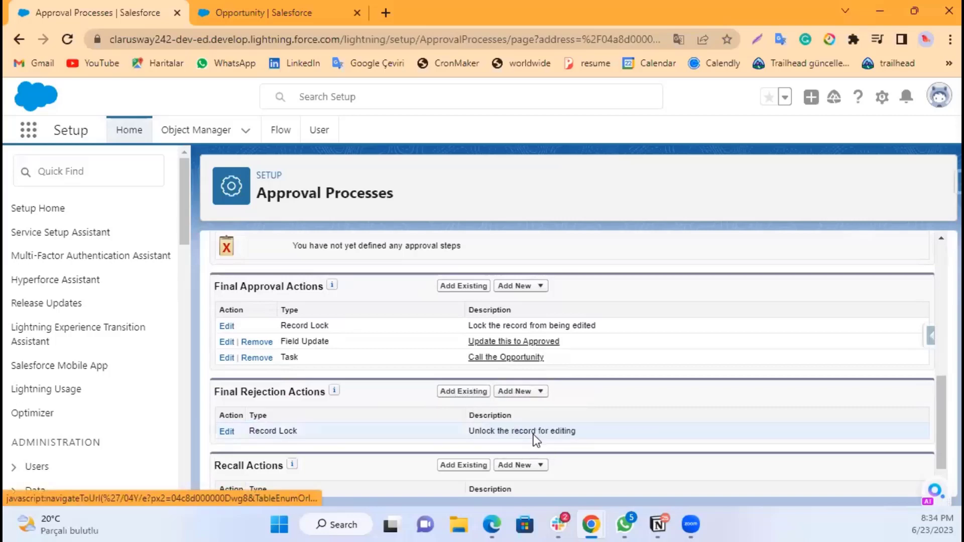
{"action": "left_click", "coordinate": [391, 370]}
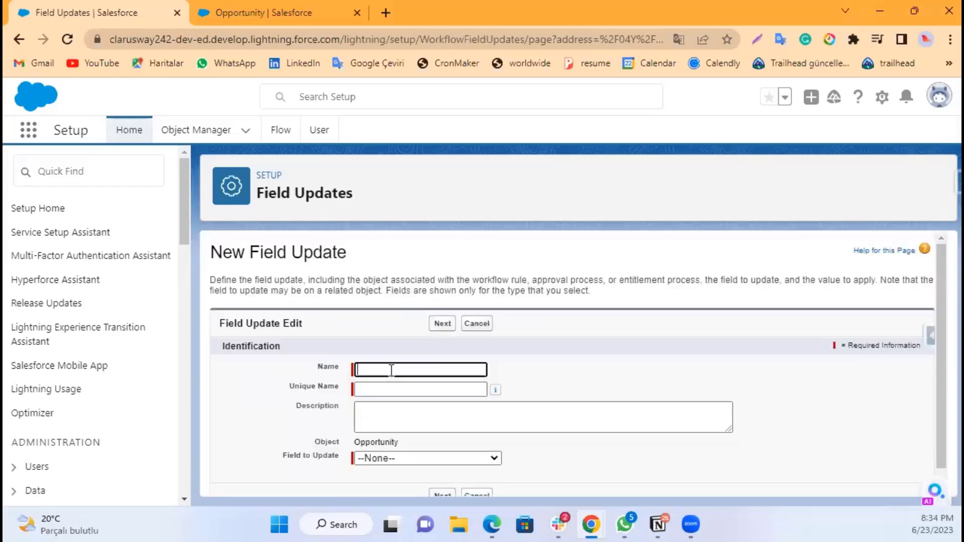
{"action": "type", "text": "Update"}
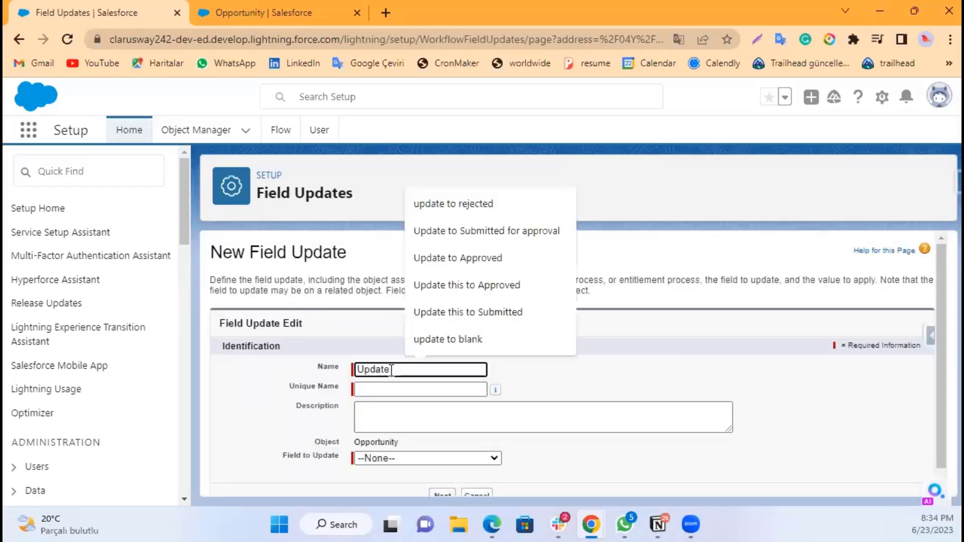
{"action": "type", "text": " this to "}
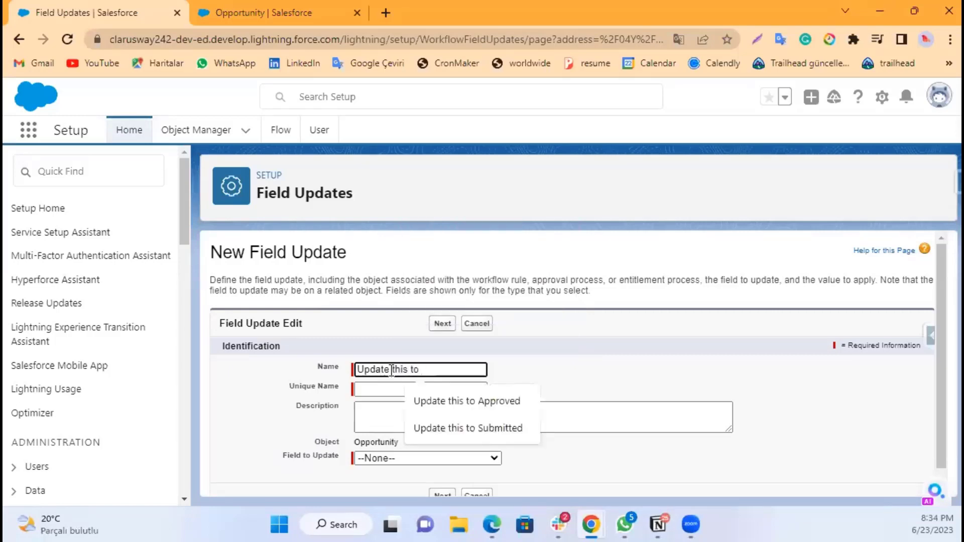
{"action": "type", "text": "Reje"}
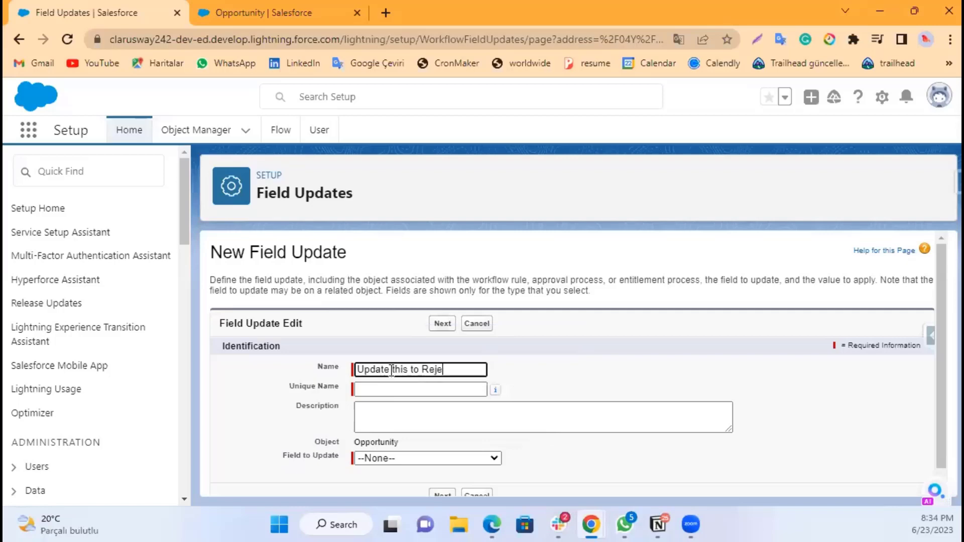
{"action": "type", "text": "cted"}
{"action": "left_click", "coordinate": [389, 431]}
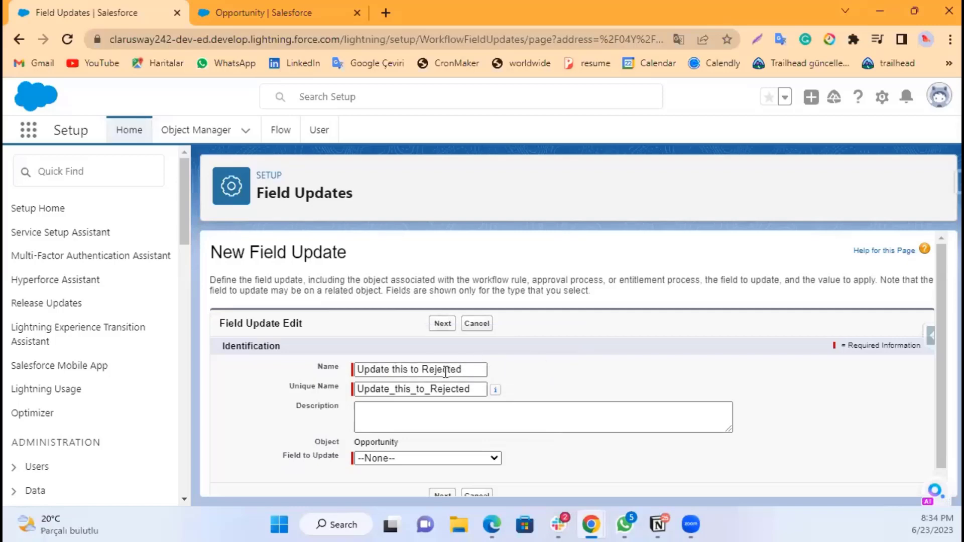
Step: Set the field update to change Discount Approval Status to the specific value Rejected and save it
{"action": "scroll", "coordinate": [446, 442], "scroll_direction": "down", "scroll_amount": 1}
{"action": "left_click", "coordinate": [420, 442]}
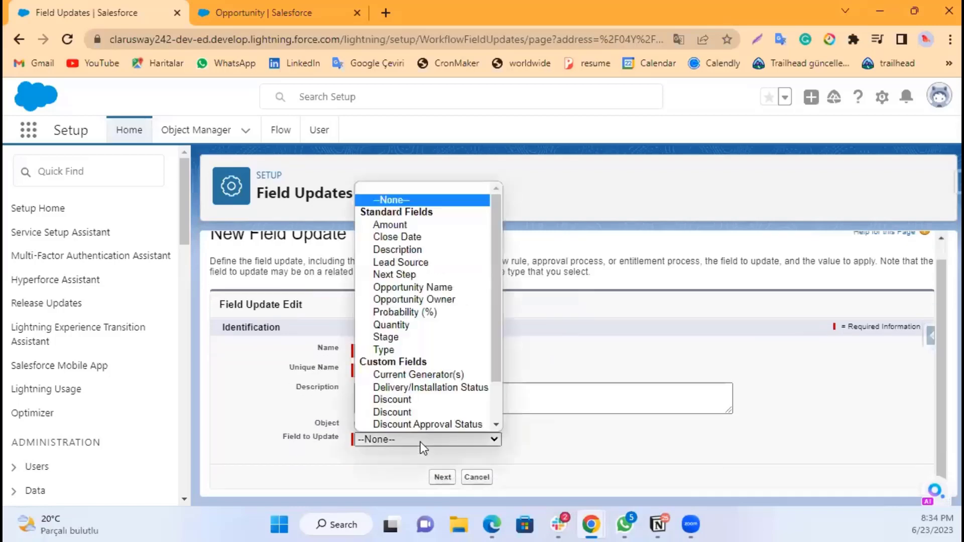
{"action": "scroll", "coordinate": [416, 417], "scroll_direction": "down", "scroll_amount": 2}
{"action": "left_click", "coordinate": [422, 388]}
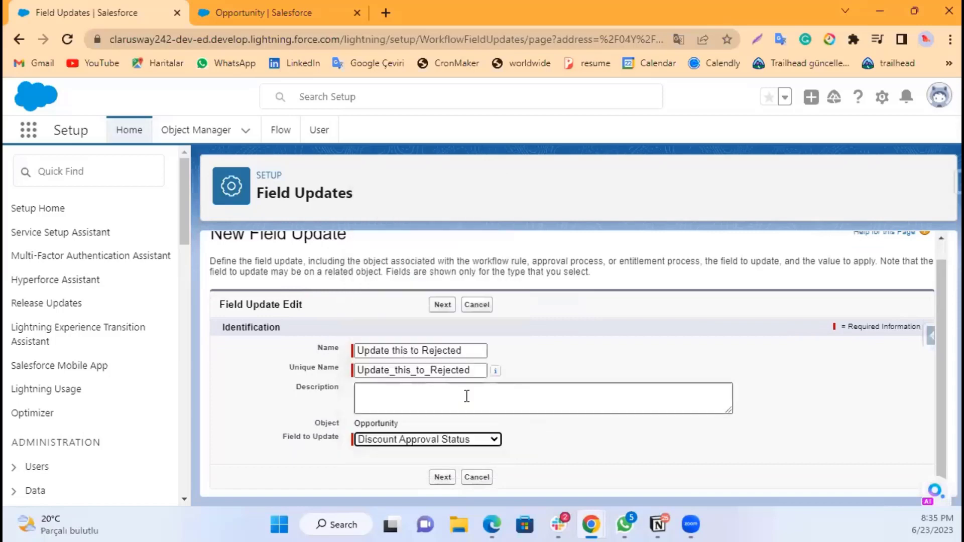
{"action": "scroll", "coordinate": [553, 436], "scroll_direction": "down", "scroll_amount": 3}
{"action": "left_click", "coordinate": [523, 430]}
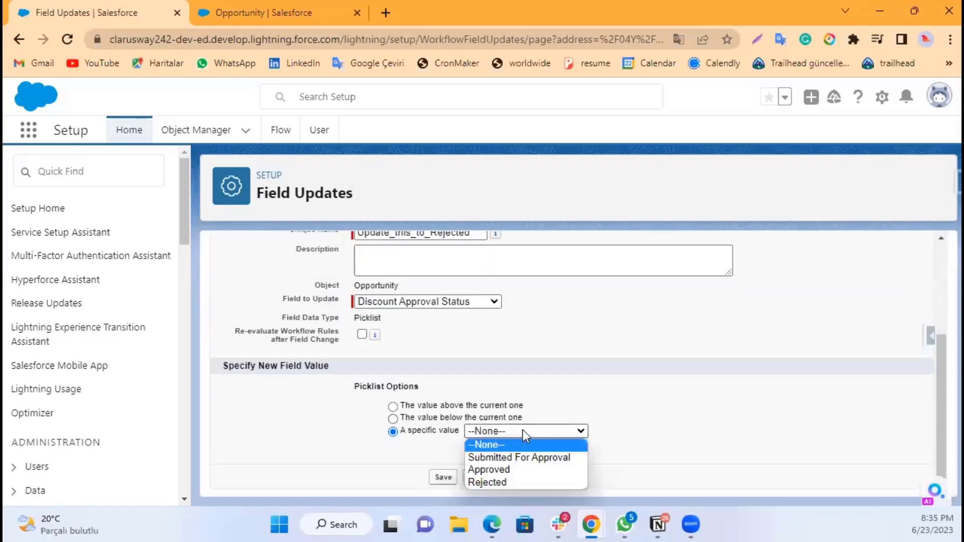
{"action": "left_click", "coordinate": [505, 483]}
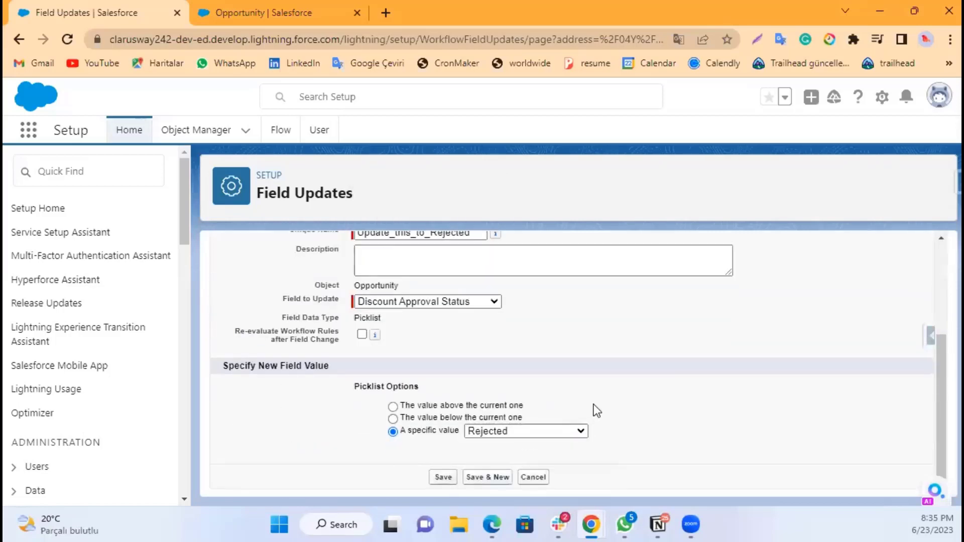
{"action": "left_click", "coordinate": [445, 477]}
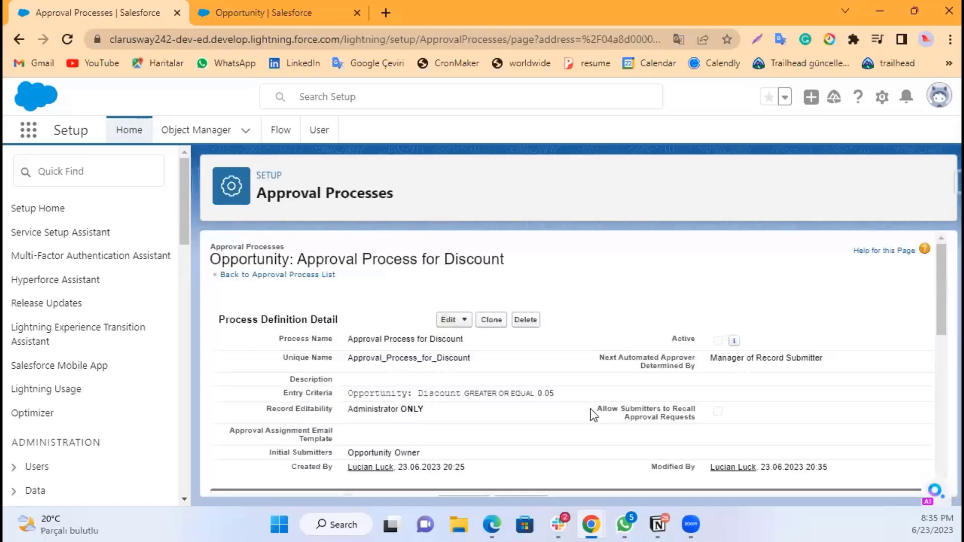
Step: Add a new Email Alert to the final rejection actions with the description Your approval request rejected
{"action": "scroll", "coordinate": [556, 400], "scroll_direction": "down", "scroll_amount": 2}
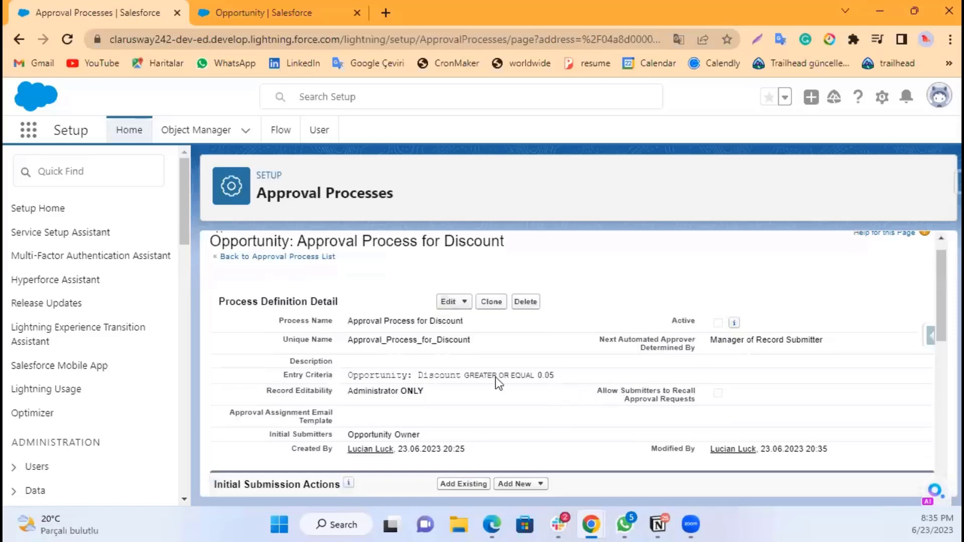
{"action": "scroll", "coordinate": [508, 416], "scroll_direction": "down", "scroll_amount": 10}
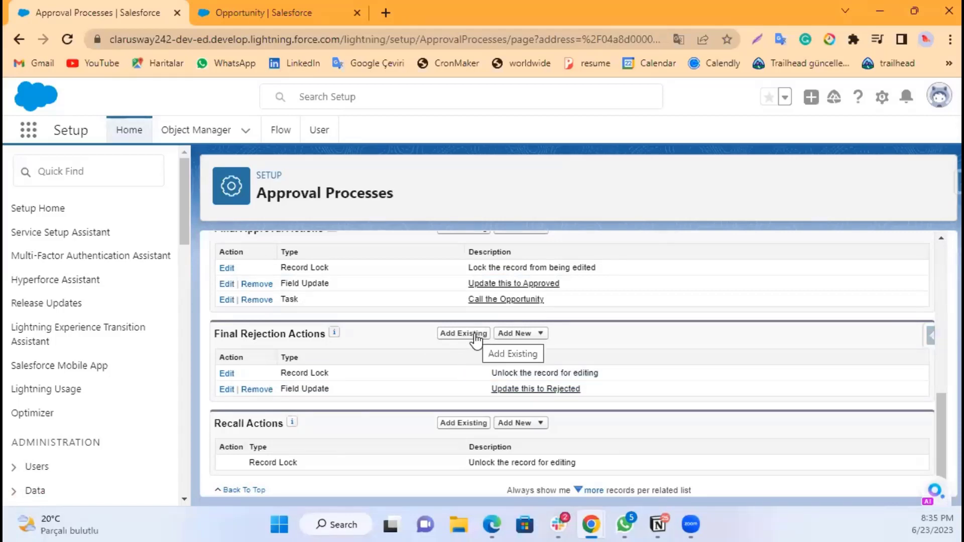
{"action": "left_click", "coordinate": [514, 336]}
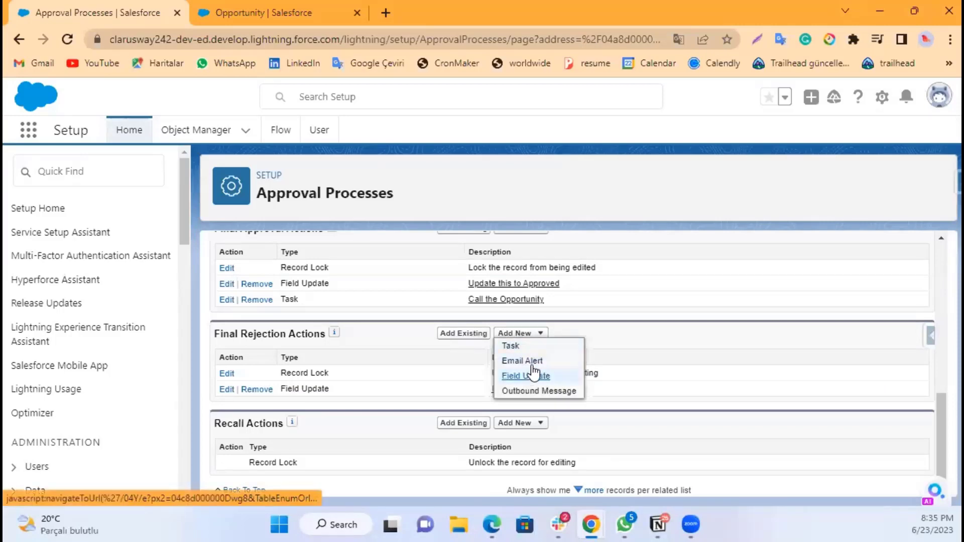
{"action": "left_click", "coordinate": [533, 363]}
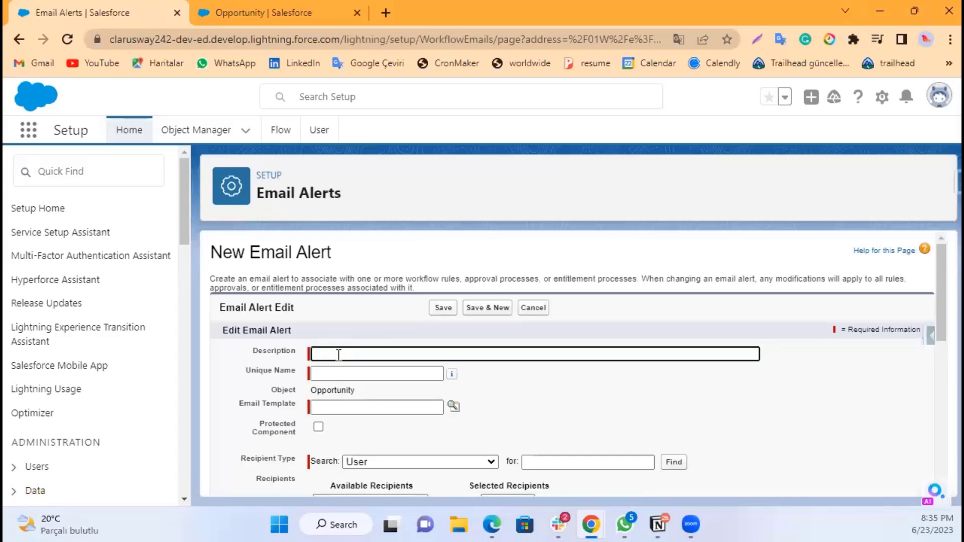
{"action": "left_click", "coordinate": [339, 353]}
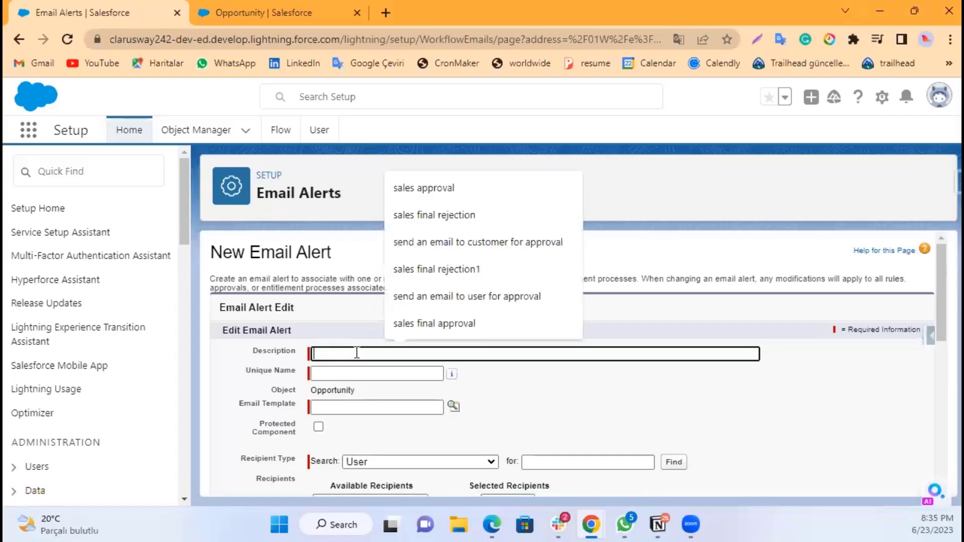
{"action": "type", "text": "Your"}
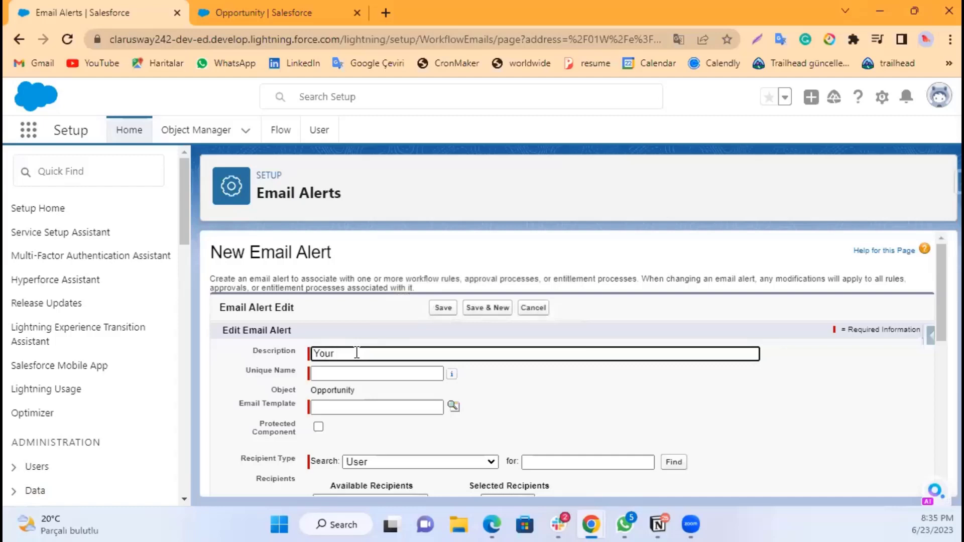
{"action": "type", "text": " approval request rejected"}
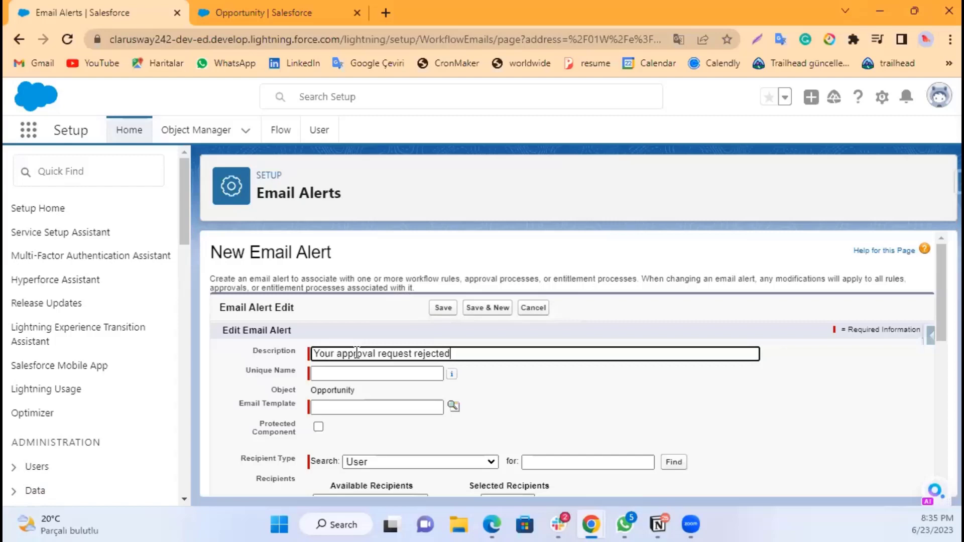
{"action": "left_click", "coordinate": [506, 391]}
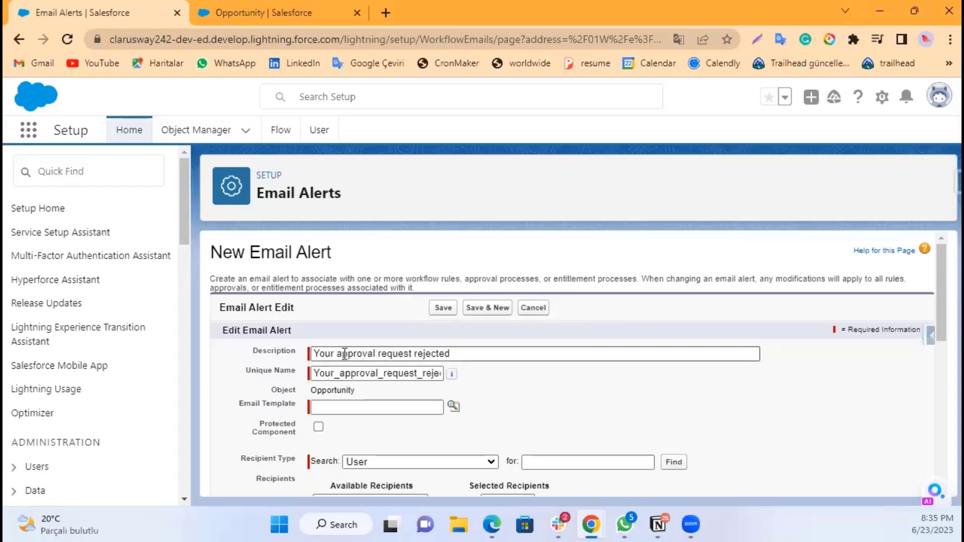
Step: Shorten the alert's description and unique name to approval request rejected and approval_request_rejected
{"action": "left_click_drag", "start_coordinate": [336, 354], "coordinate": [250, 351]}
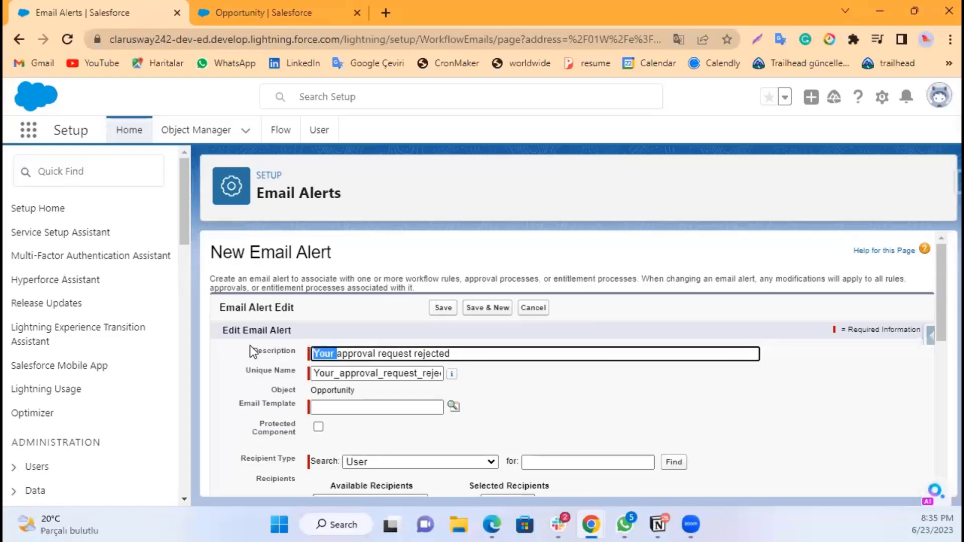
{"action": "key", "text": "BackSpace"}
{"action": "left_click", "coordinate": [340, 373]}
{"action": "left_click", "coordinate": [310, 373], "text": "shift"}
{"action": "key", "text": "BackSpace"}
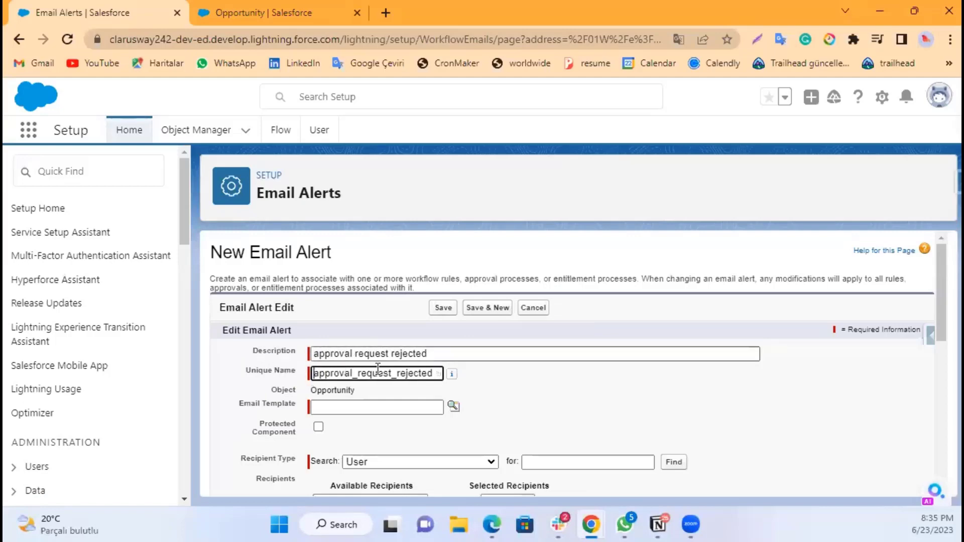
Step: Select an Experience Cloud: Device email template for the alert through the template lookup
{"action": "left_click", "coordinate": [362, 406]}
{"action": "left_click", "coordinate": [454, 406]}
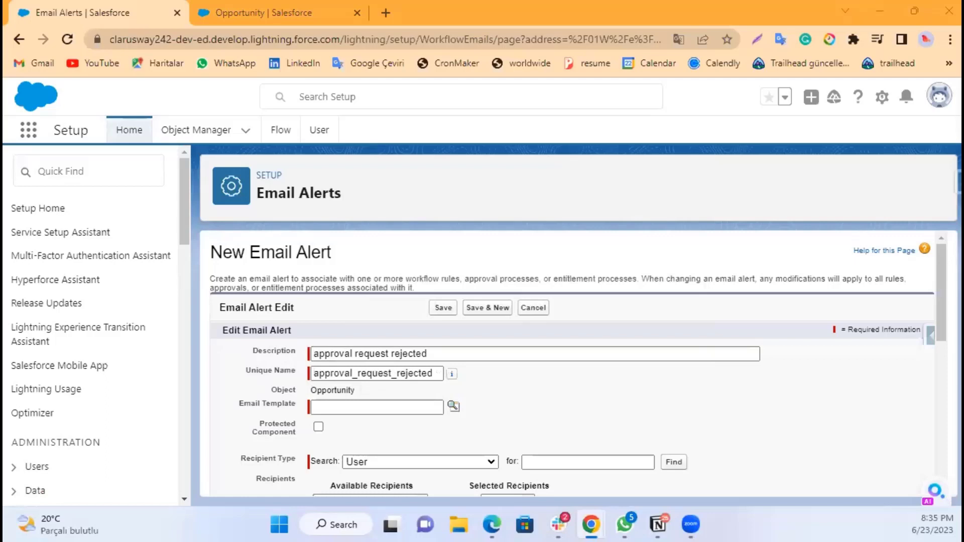
{"action": "left_click", "coordinate": [499, 510]}
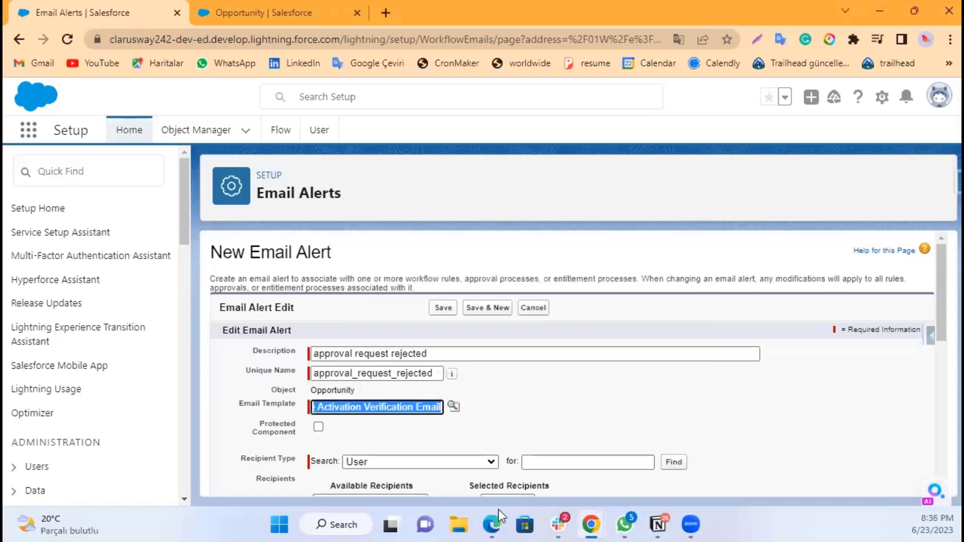
{"action": "left_click", "coordinate": [534, 410]}
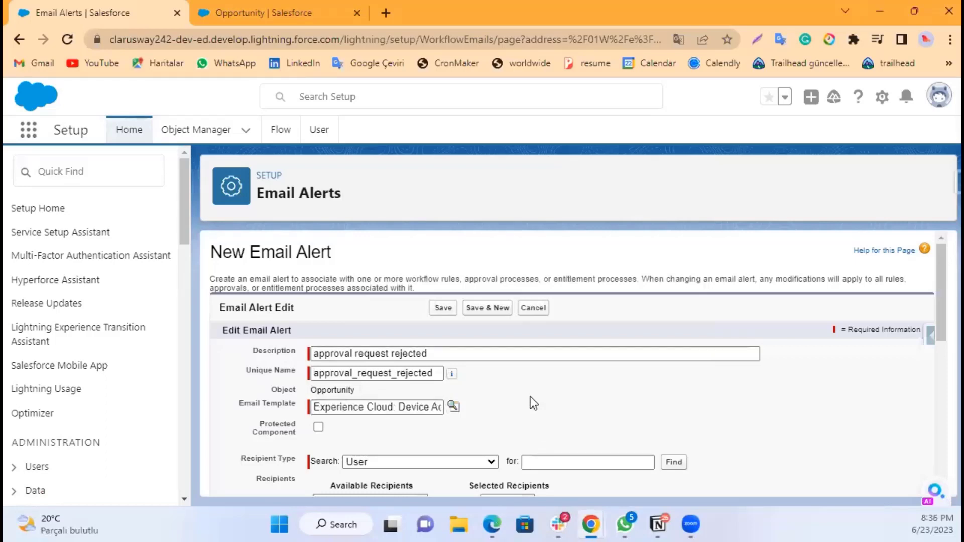
Step: Set the recipient type to Owner and add Opportunity Owner to the alert's selected recipients
{"action": "scroll", "coordinate": [531, 402], "scroll_direction": "down", "scroll_amount": 2}
{"action": "scroll", "coordinate": [306, 345], "scroll_direction": "down", "scroll_amount": 2}
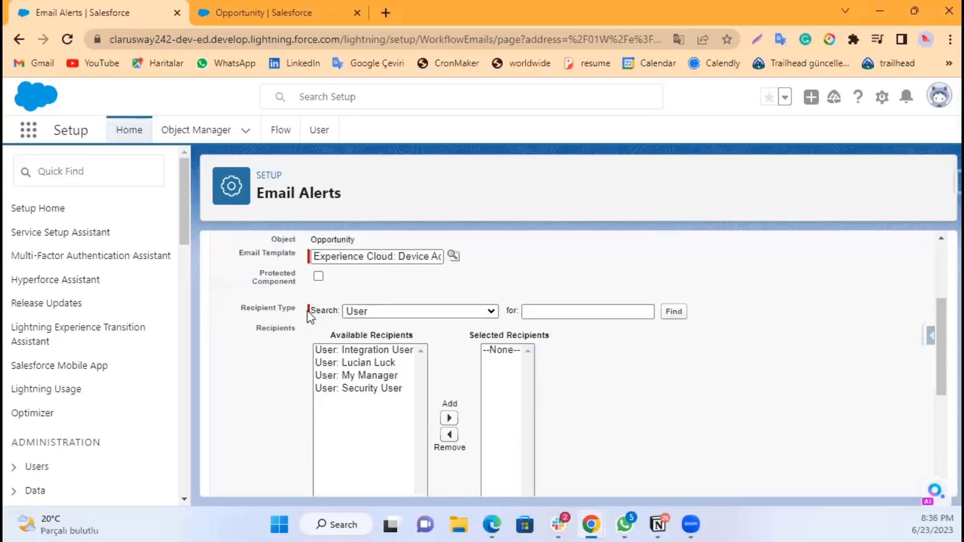
{"action": "left_click", "coordinate": [393, 312]}
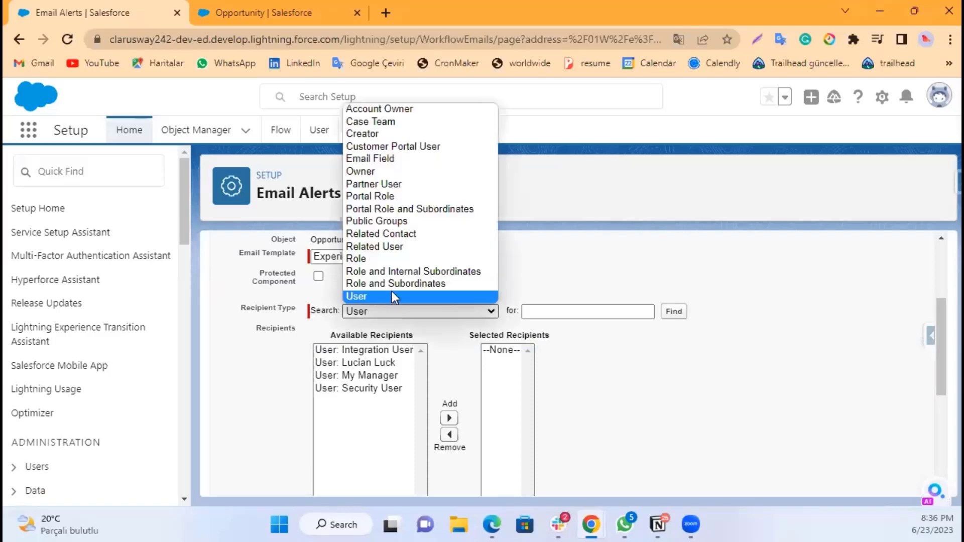
{"action": "left_click", "coordinate": [378, 163]}
{"action": "left_click", "coordinate": [409, 317]}
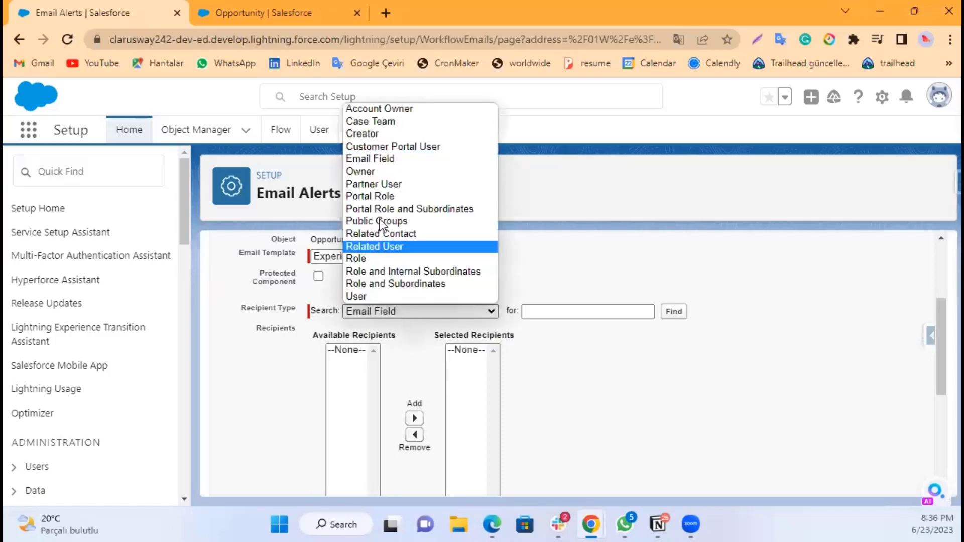
{"action": "left_click", "coordinate": [357, 174]}
{"action": "left_click", "coordinate": [373, 351]}
{"action": "scroll", "coordinate": [467, 378], "scroll_direction": "down", "scroll_amount": 1}
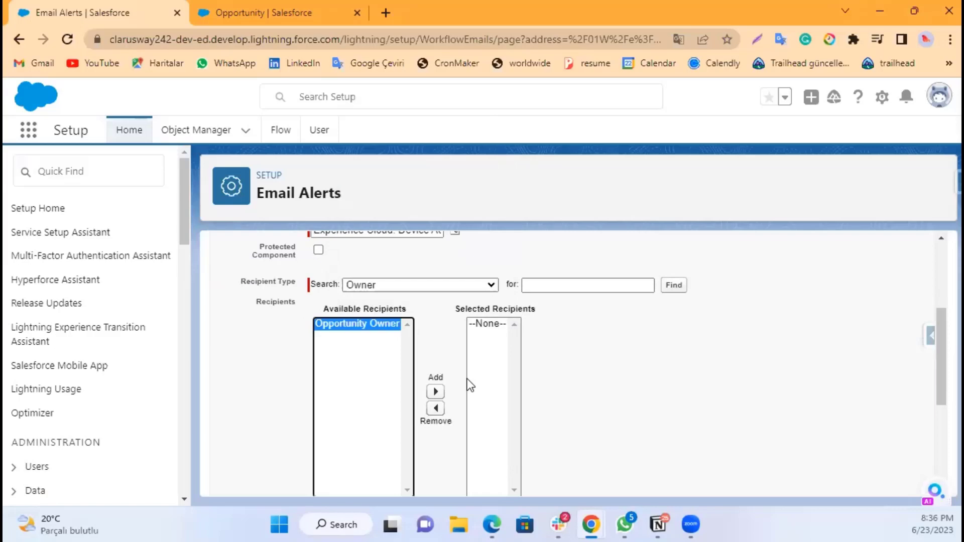
{"action": "left_click", "coordinate": [436, 395]}
{"action": "left_click", "coordinate": [414, 285]}
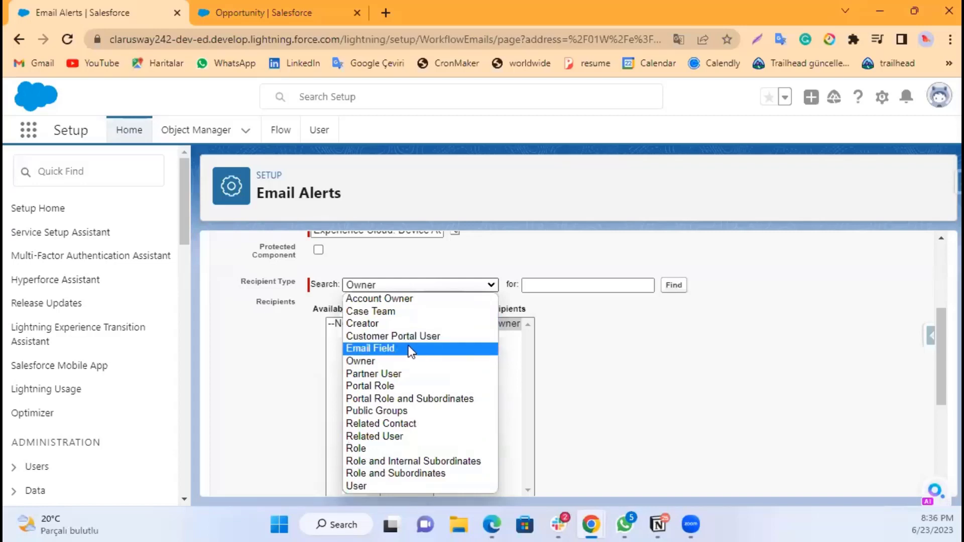
{"action": "left_click", "coordinate": [577, 341]}
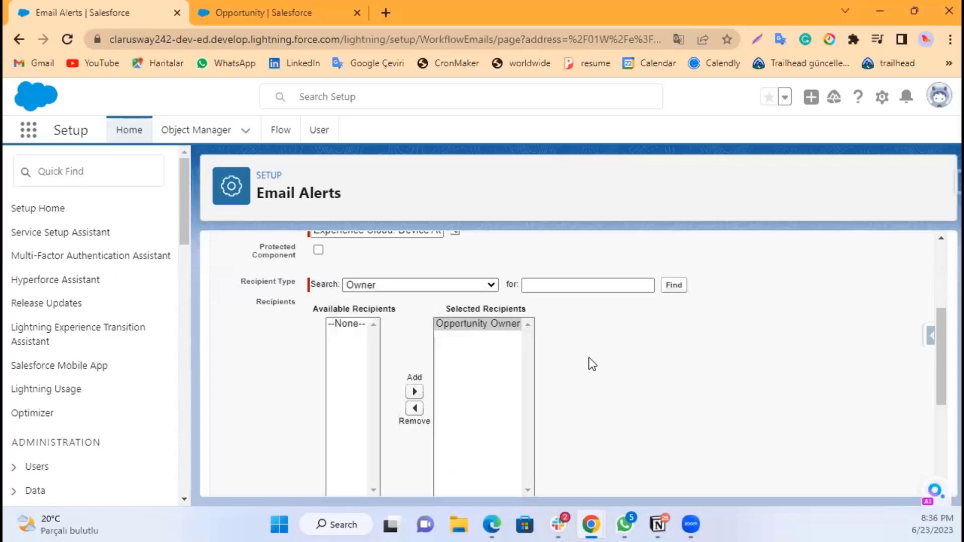
Step: Keep the current user's email address as the sender and save the rejection email alert
{"action": "scroll", "coordinate": [589, 358], "scroll_direction": "down", "scroll_amount": 3}
{"action": "scroll", "coordinate": [589, 357], "scroll_direction": "up", "scroll_amount": 3}
{"action": "scroll", "coordinate": [556, 350], "scroll_direction": "down", "scroll_amount": 3}
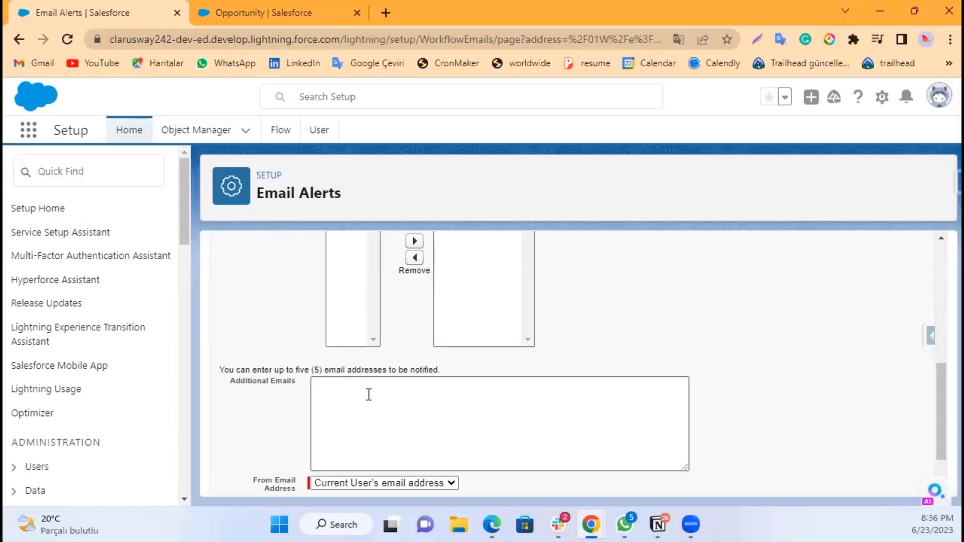
{"action": "scroll", "coordinate": [344, 427], "scroll_direction": "down", "scroll_amount": 2}
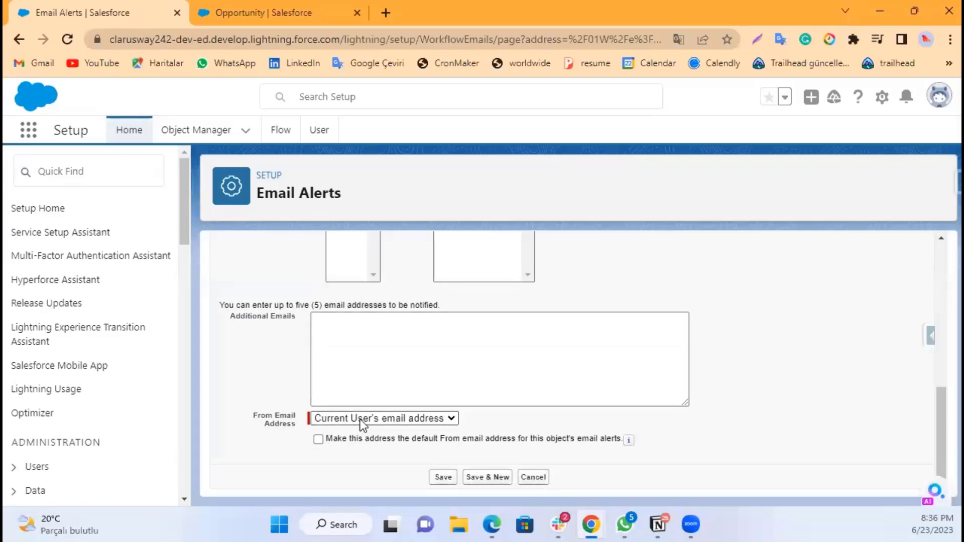
{"action": "left_click", "coordinate": [374, 419]}
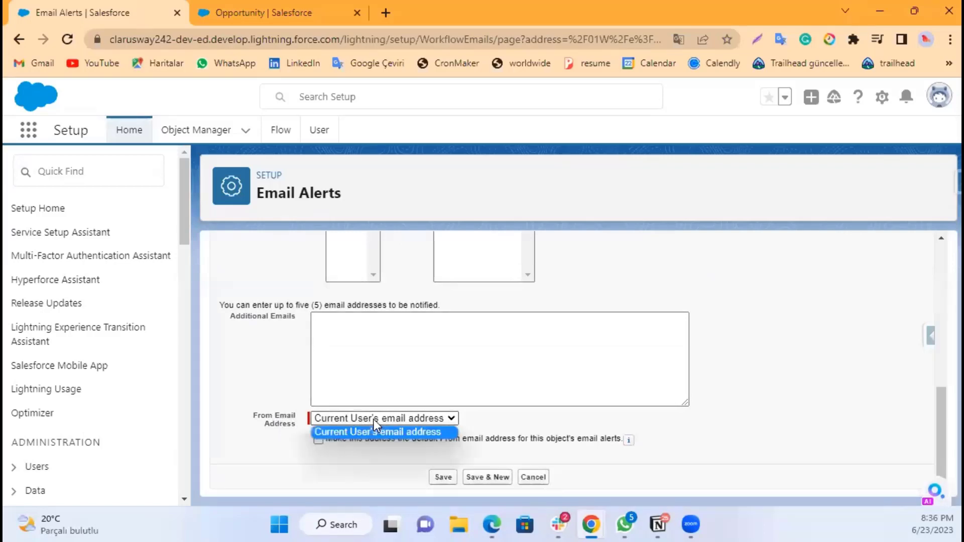
{"action": "left_click", "coordinate": [373, 420]}
{"action": "left_click", "coordinate": [486, 423]}
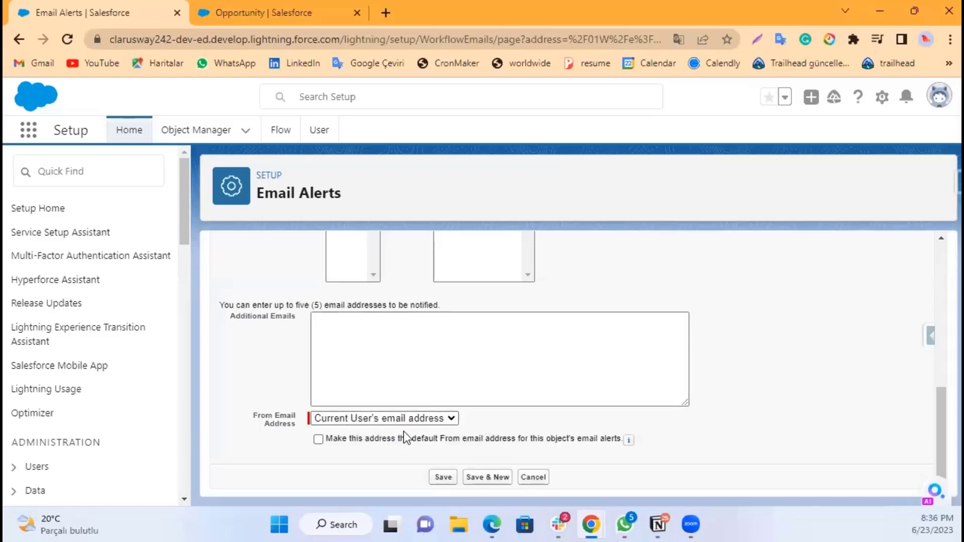
{"action": "left_click", "coordinate": [445, 477]}
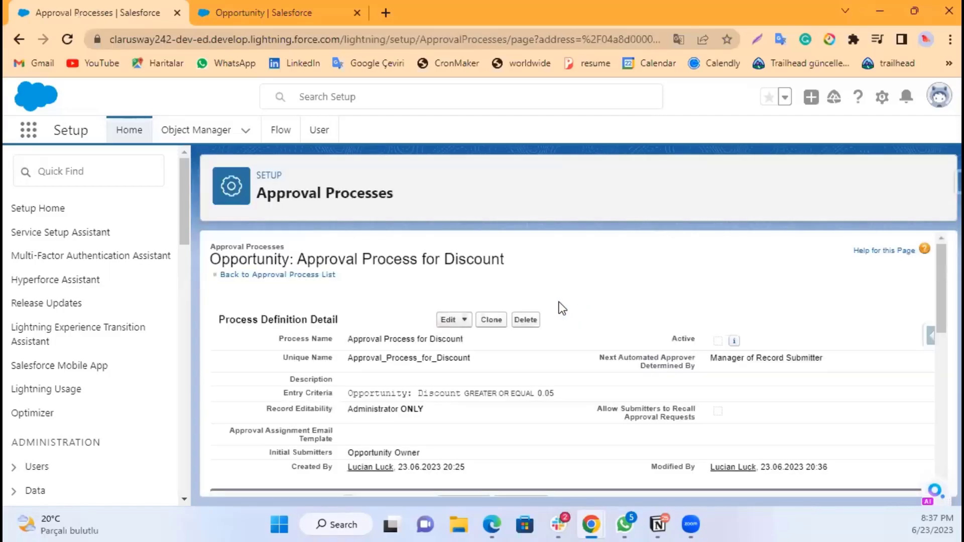
Step: Add a new Field Update to the recall actions named Update this to Null
{"action": "scroll", "coordinate": [556, 312], "scroll_direction": "down", "scroll_amount": 7}
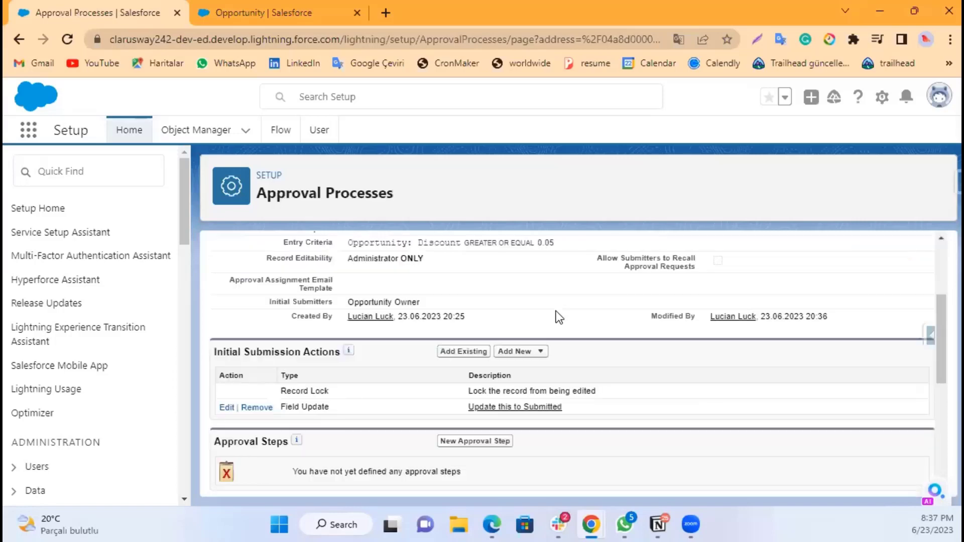
{"action": "scroll", "coordinate": [558, 317], "scroll_direction": "down", "scroll_amount": 3}
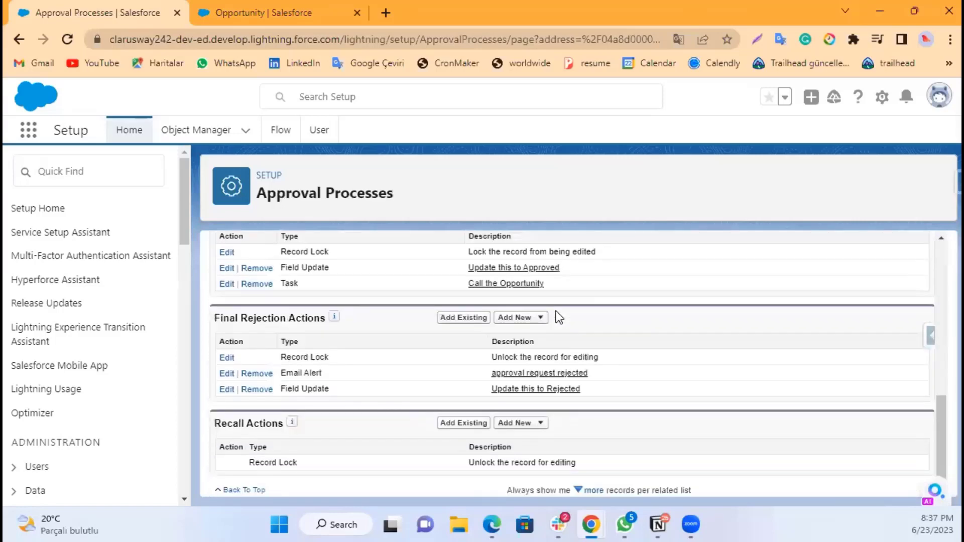
{"action": "scroll", "coordinate": [463, 328], "scroll_direction": "up", "scroll_amount": 1}
{"action": "scroll", "coordinate": [463, 328], "scroll_direction": "down", "scroll_amount": 1}
{"action": "left_click", "coordinate": [525, 429]}
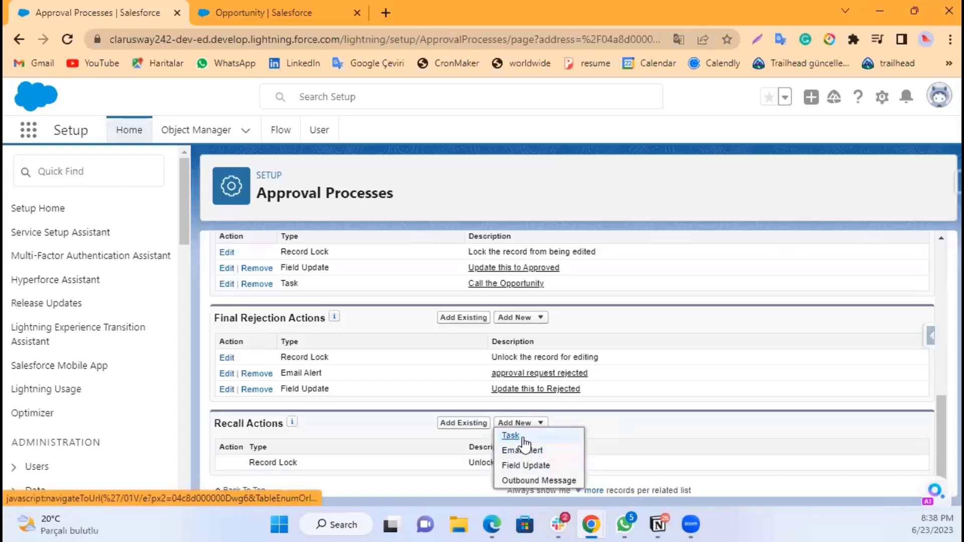
{"action": "left_click", "coordinate": [537, 467]}
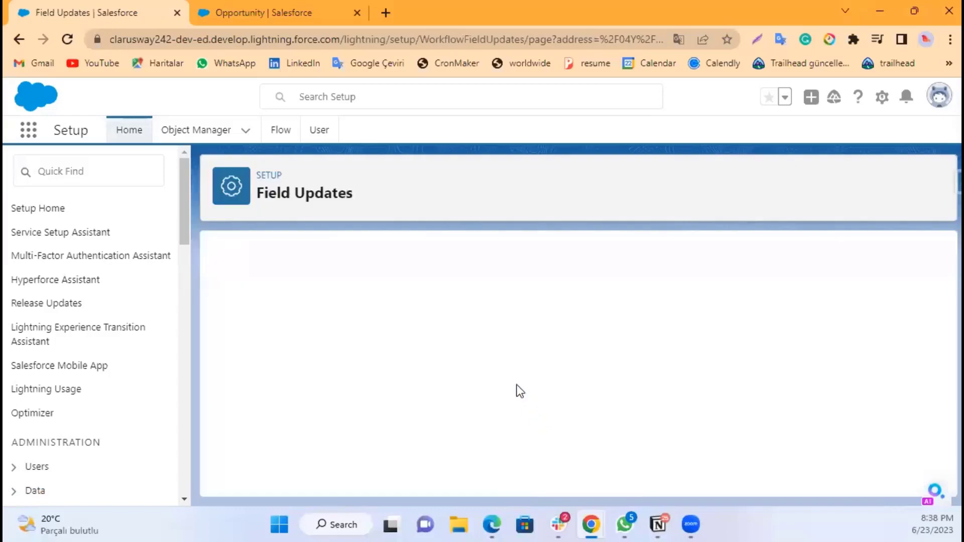
{"action": "left_click", "coordinate": [432, 369]}
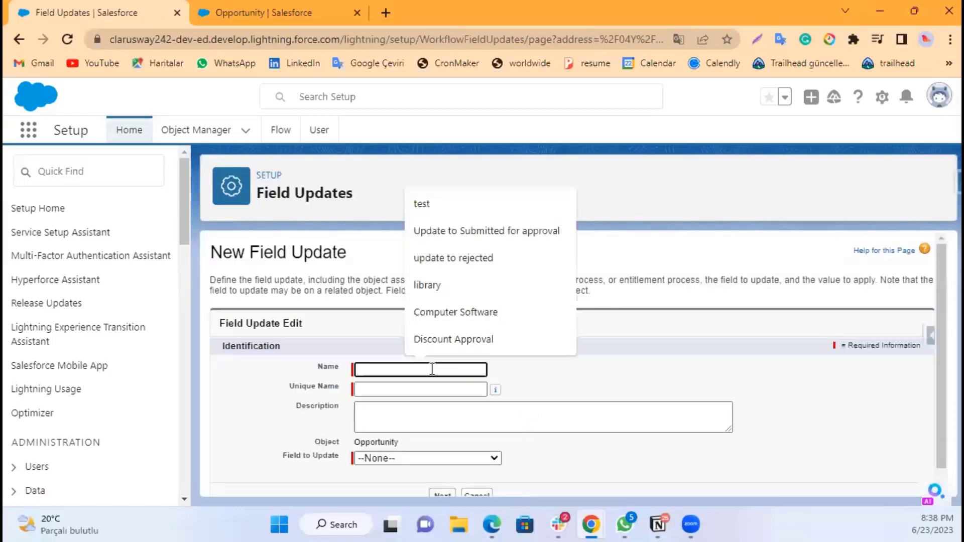
{"action": "type", "text": "Update "}
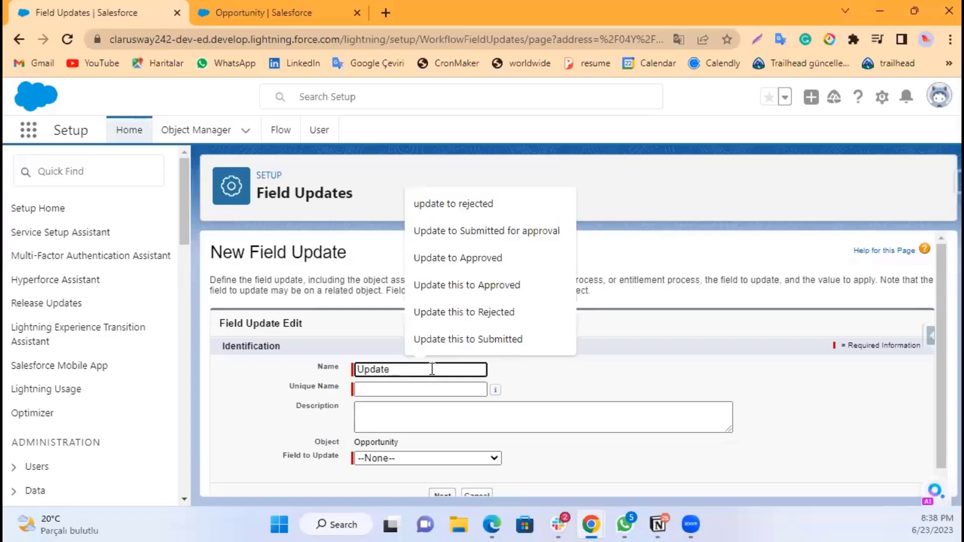
{"action": "type", "text": "t"}
{"action": "type", "text": "his t"}
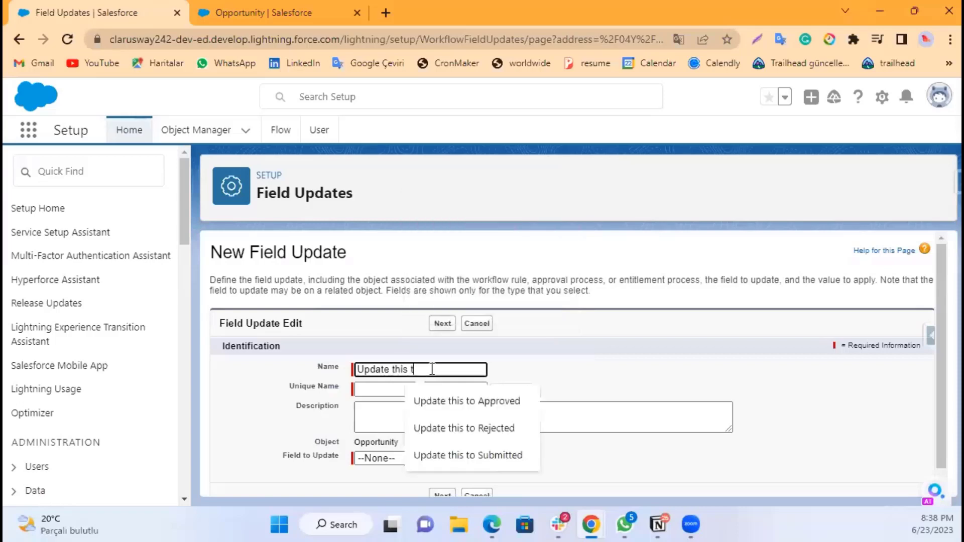
{"action": "type", "text": "o Null"}
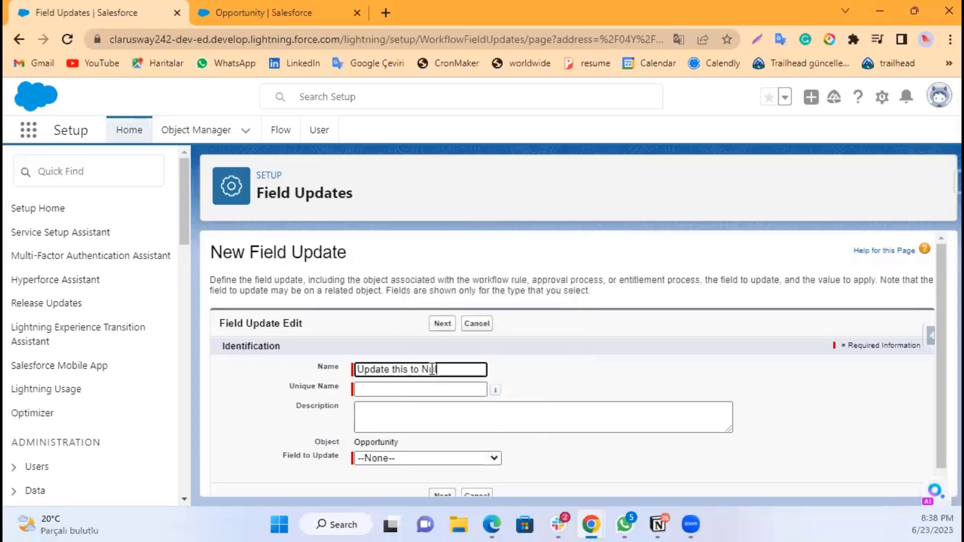
{"action": "left_click", "coordinate": [578, 391]}
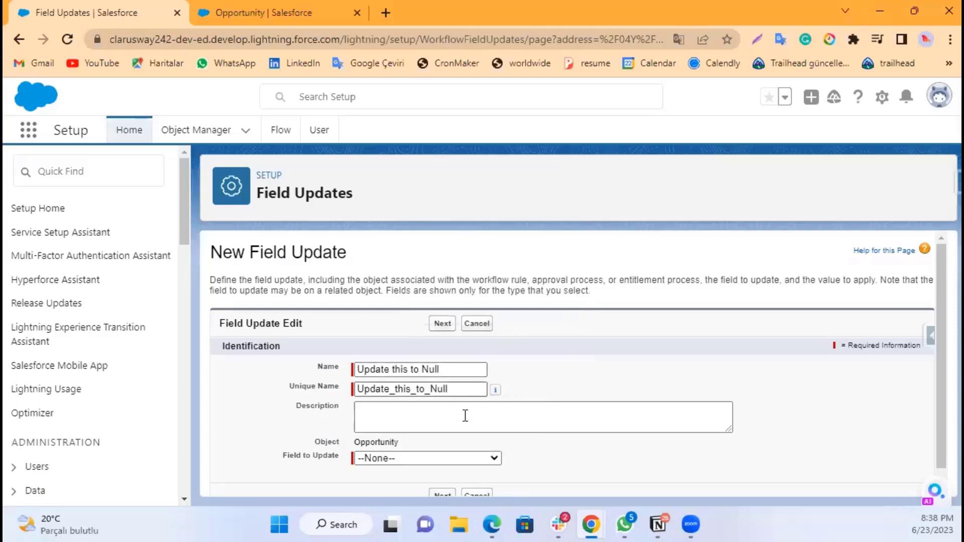
Step: Set the field to update to Discount Approval Status with the specific value --None-- and save it
{"action": "left_click", "coordinate": [409, 458]}
{"action": "scroll", "coordinate": [419, 433], "scroll_direction": "down", "scroll_amount": 2}
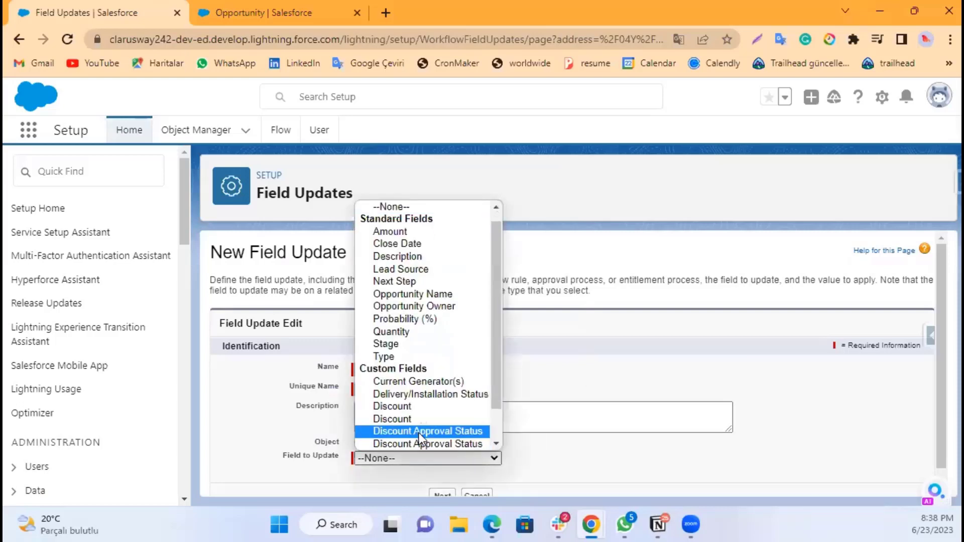
{"action": "left_click", "coordinate": [449, 406]}
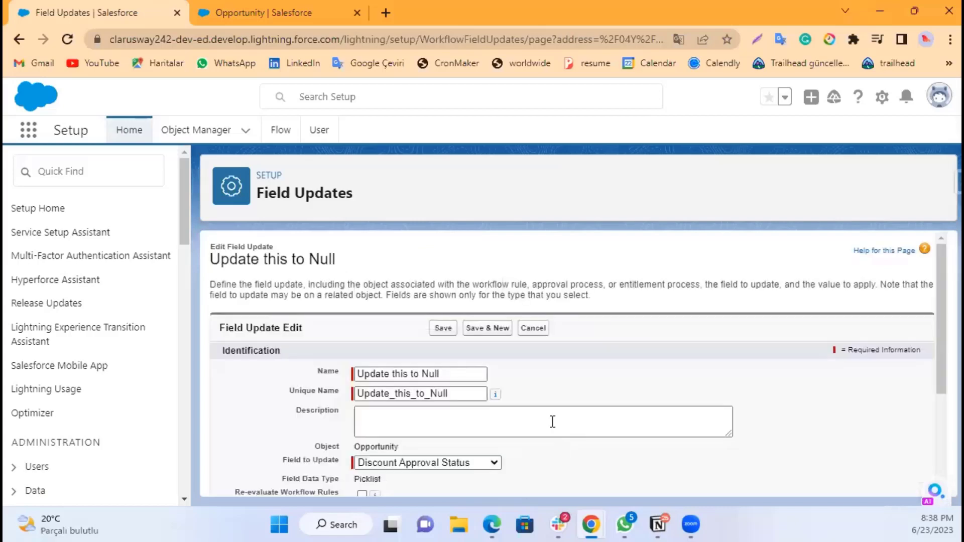
{"action": "scroll", "coordinate": [558, 432], "scroll_direction": "down", "scroll_amount": 3}
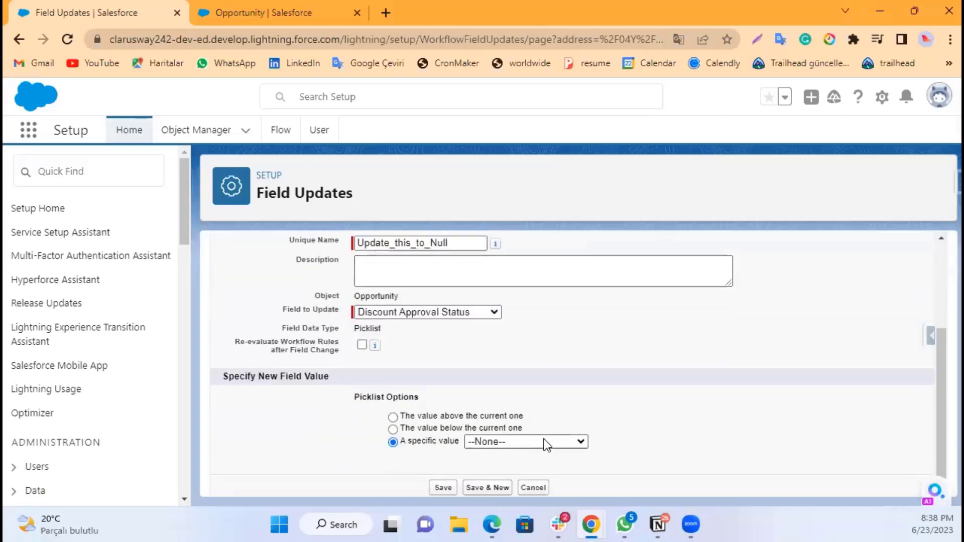
{"action": "left_click", "coordinate": [534, 441]}
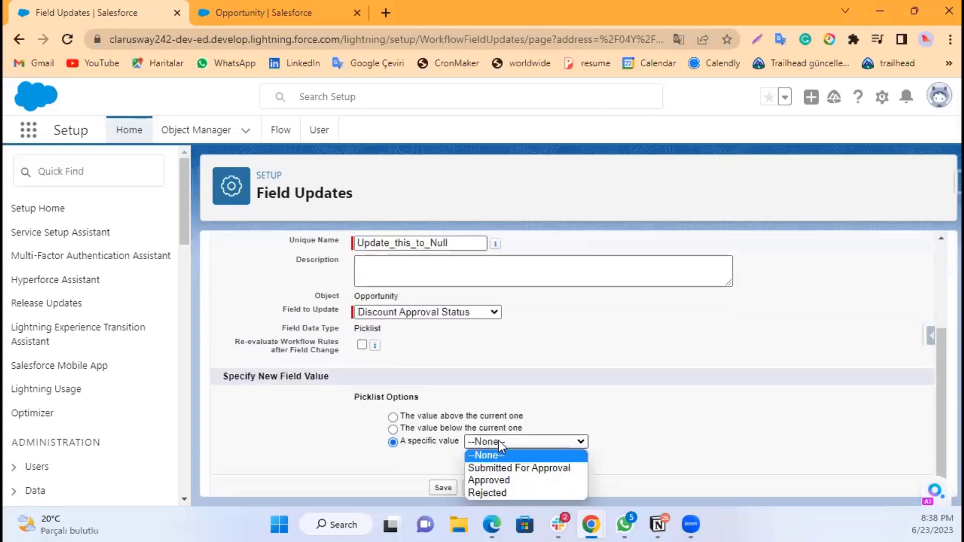
{"action": "left_click", "coordinate": [494, 441]}
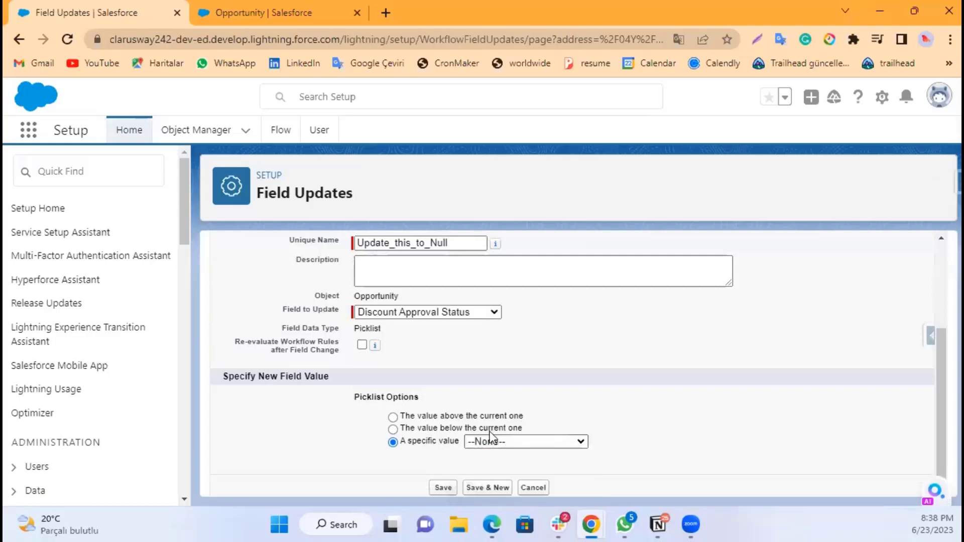
{"action": "left_click", "coordinate": [441, 488]}
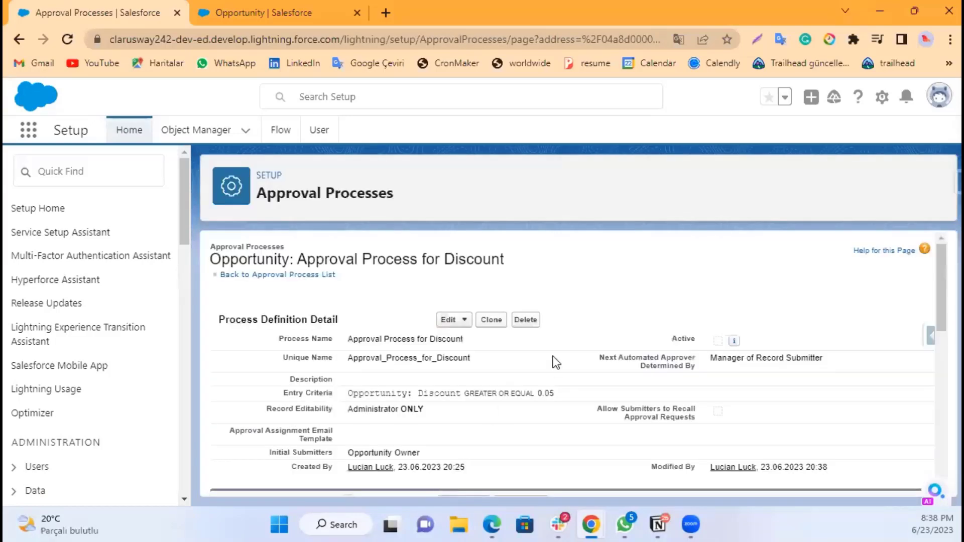
Step: Start a new approval step and name it Discount is over 5%
{"action": "scroll", "coordinate": [507, 376], "scroll_direction": "down", "scroll_amount": 2}
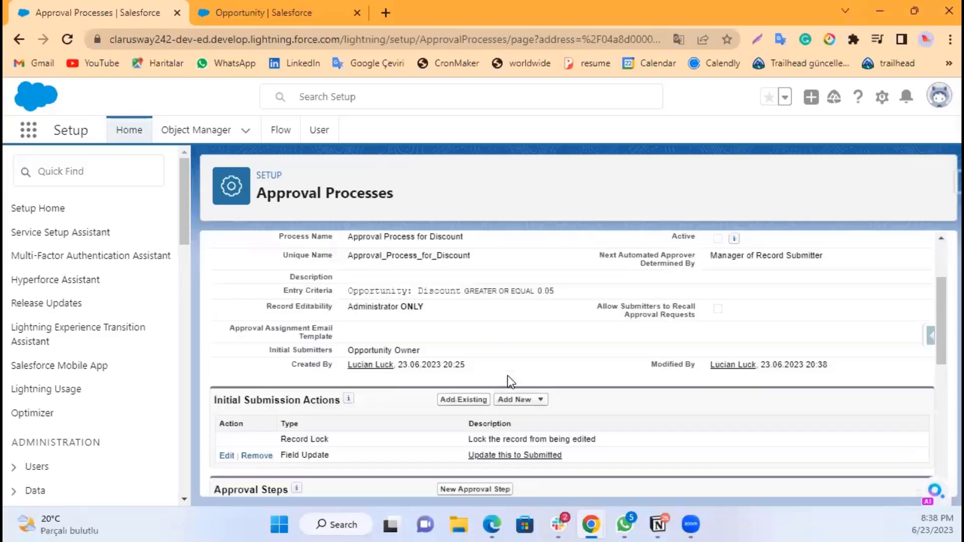
{"action": "scroll", "coordinate": [508, 376], "scroll_direction": "up", "scroll_amount": 2}
{"action": "scroll", "coordinate": [508, 376], "scroll_direction": "down", "scroll_amount": 5}
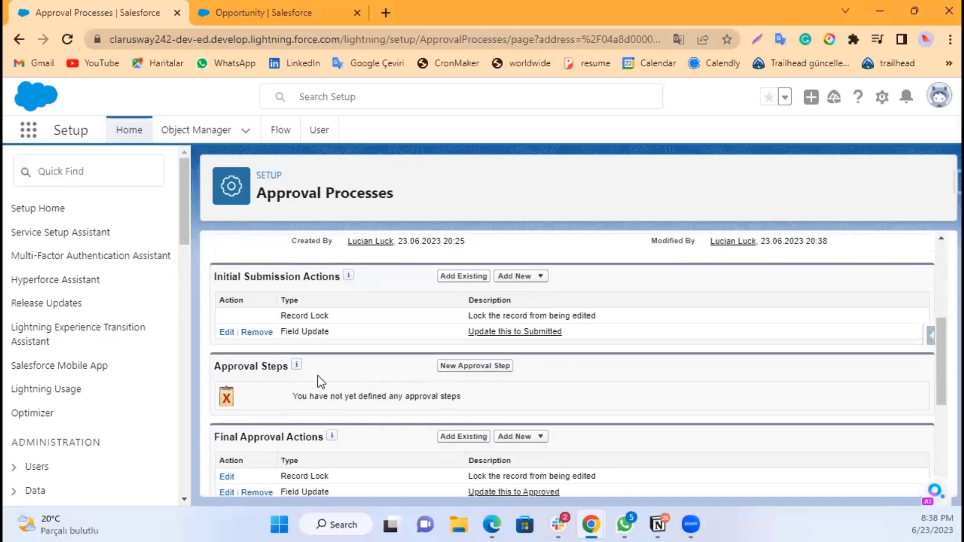
{"action": "left_click", "coordinate": [470, 366]}
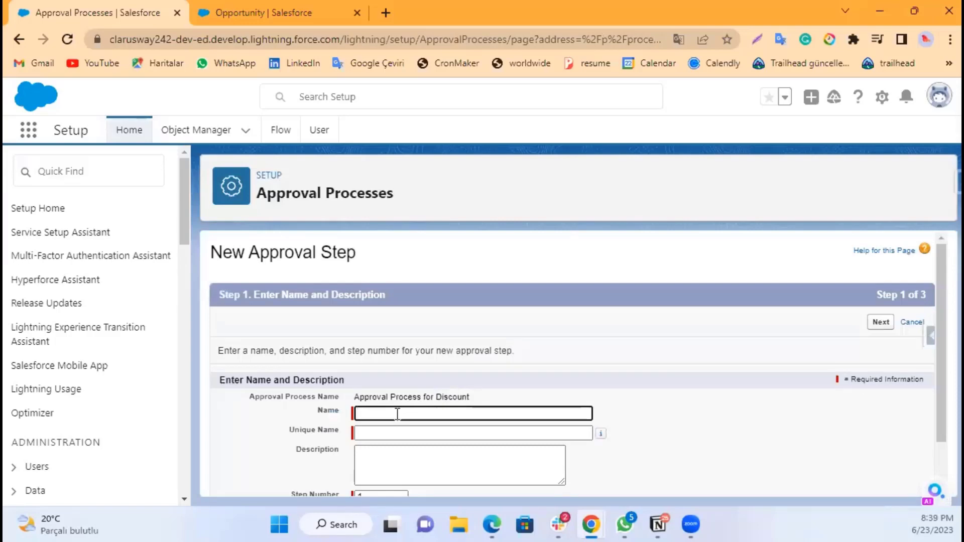
{"action": "type", "text": "A"}
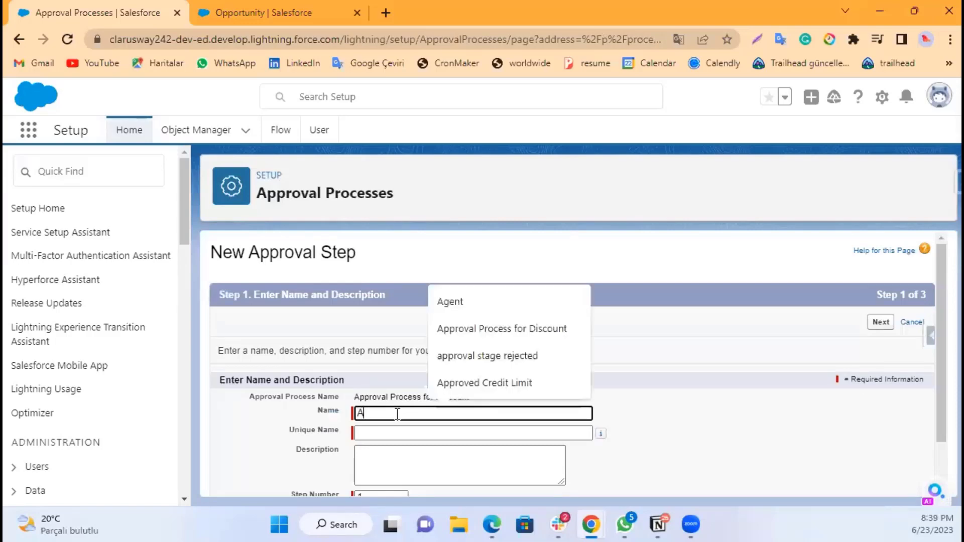
{"action": "type", "text": "p"}
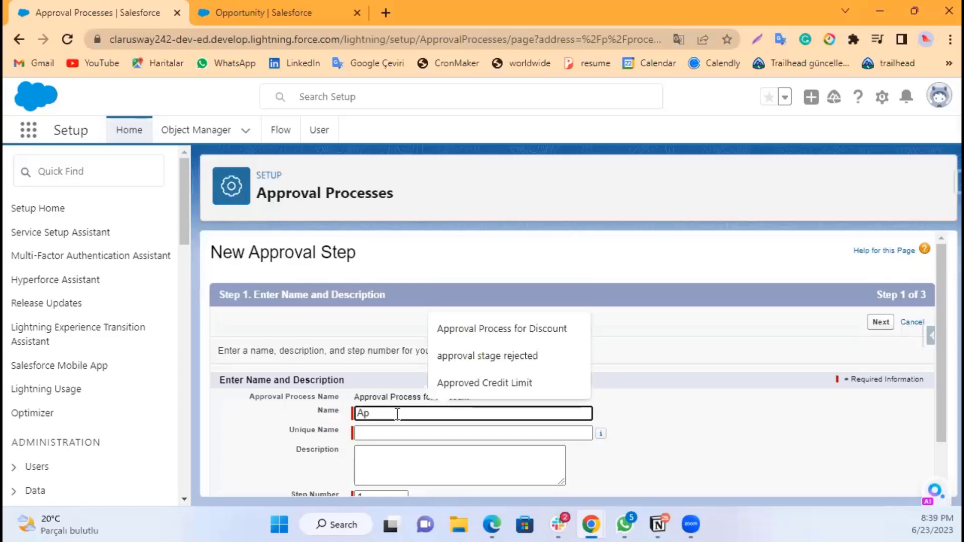
{"action": "key", "text": "BackSpace"}
{"action": "key", "text": "BackSpace"}
{"action": "type", "text": "A"}
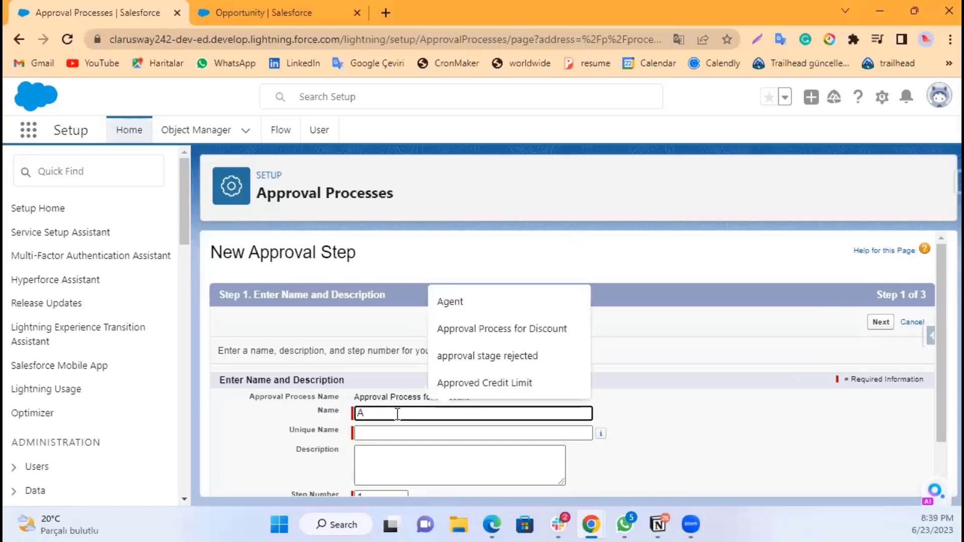
{"action": "key", "text": "BackSpace"}
{"action": "type", "text": "A"}
{"action": "key", "text": "BackSpace"}
{"action": "type", "text": "Dis"}
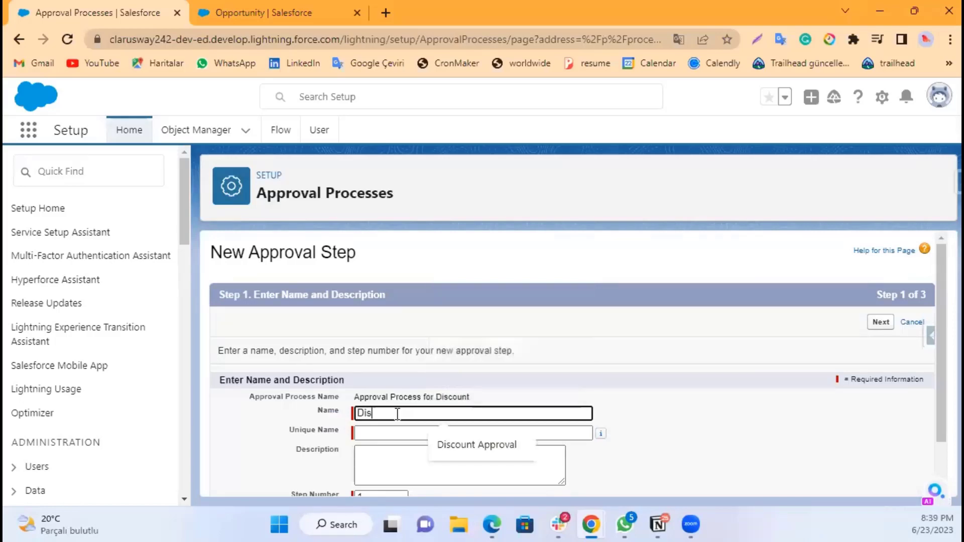
{"action": "type", "text": "count is over "}
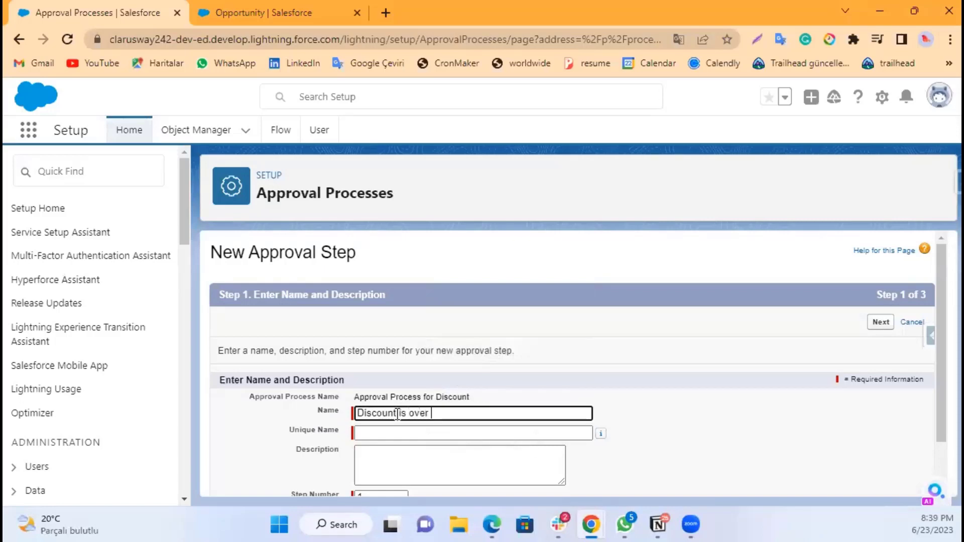
{"action": "type", "text": "%"}
{"action": "key", "text": "Left"}
{"action": "type", "text": "5"}
{"action": "left_click", "coordinate": [656, 407]}
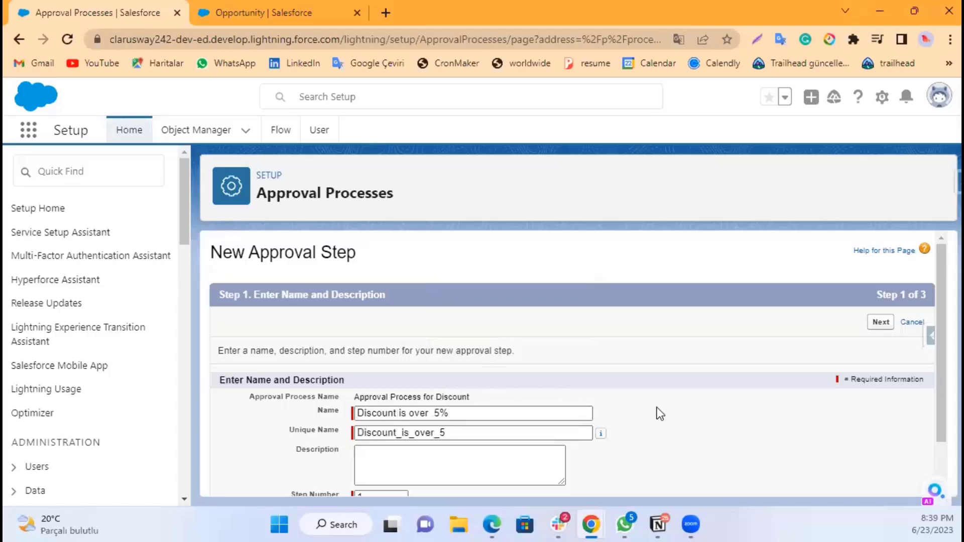
Step: Keep step number 1 and continue to the step criteria page
{"action": "left_click", "coordinate": [468, 417]}
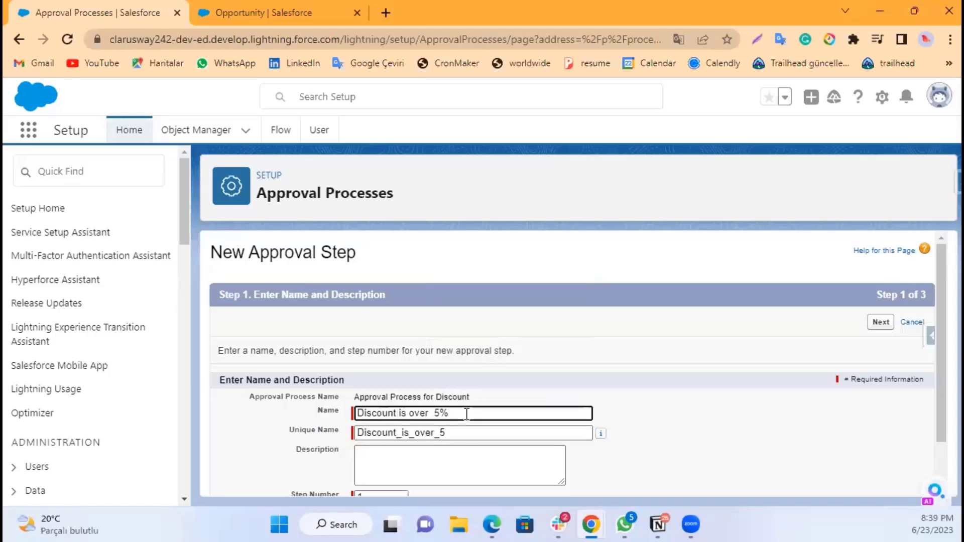
{"action": "left_click", "coordinate": [682, 417]}
{"action": "scroll", "coordinate": [573, 425], "scroll_direction": "down", "scroll_amount": 1}
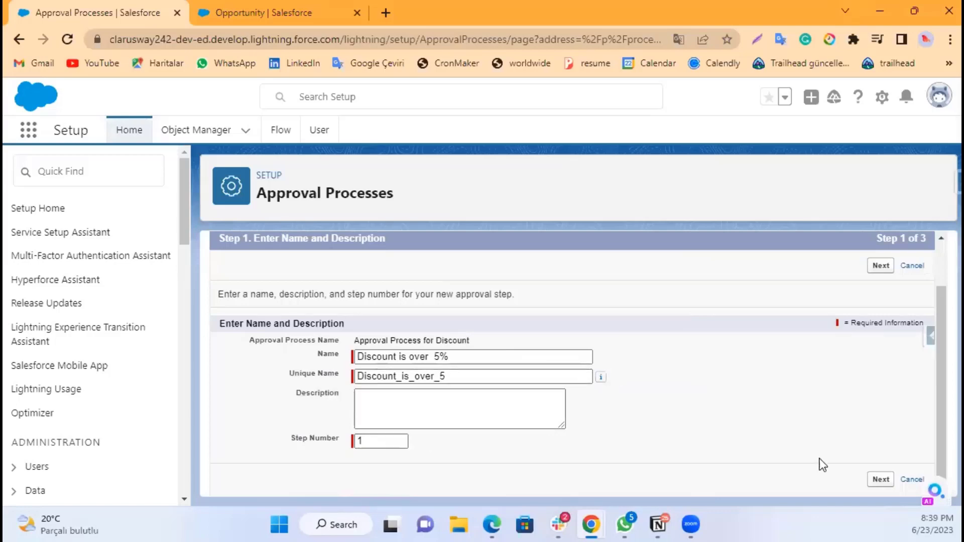
{"action": "left_click", "coordinate": [880, 481]}
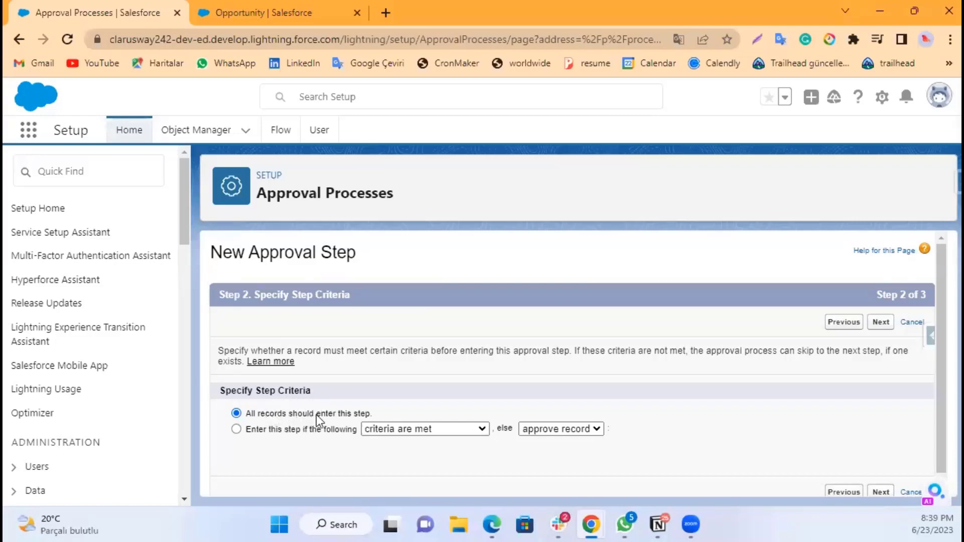
{"action": "left_click", "coordinate": [282, 431]}
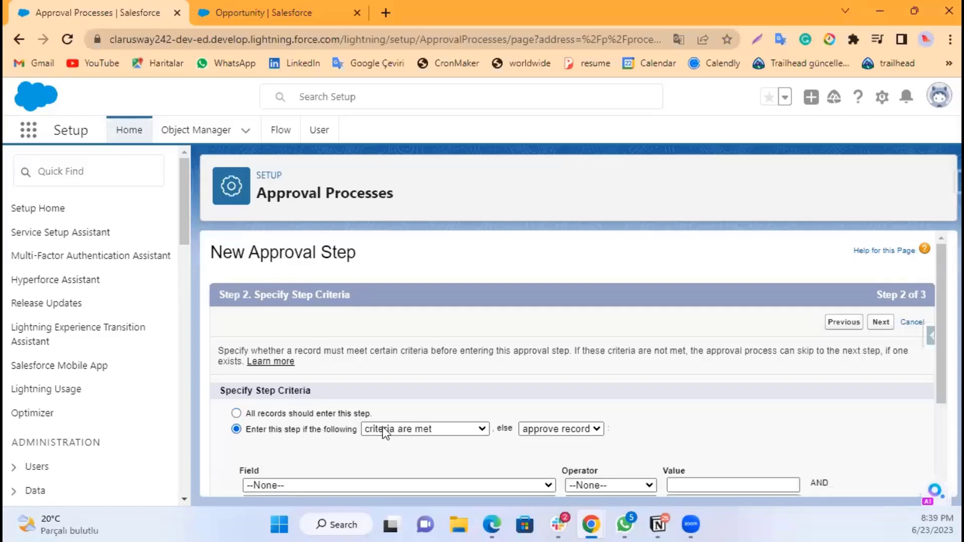
{"action": "scroll", "coordinate": [373, 401], "scroll_direction": "down", "scroll_amount": 2}
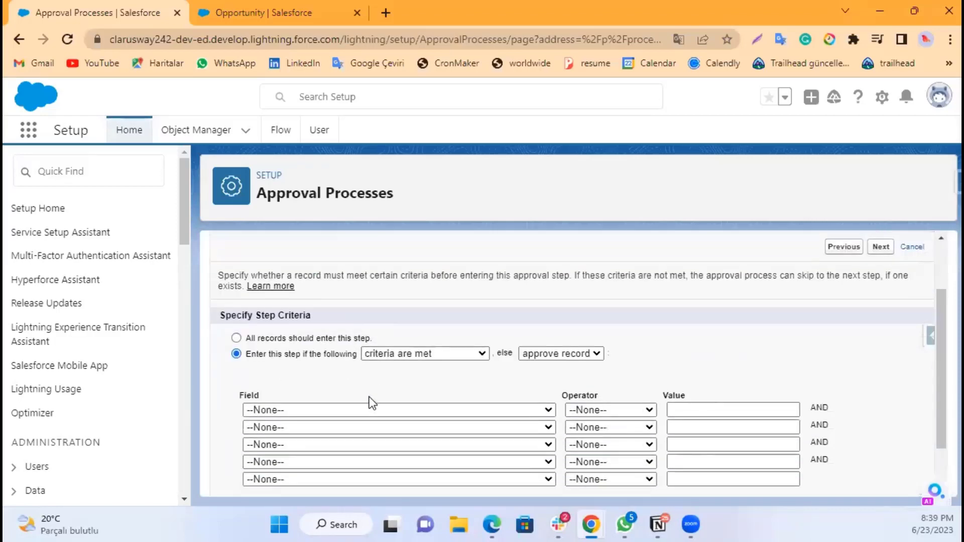
{"action": "left_click", "coordinate": [322, 340]}
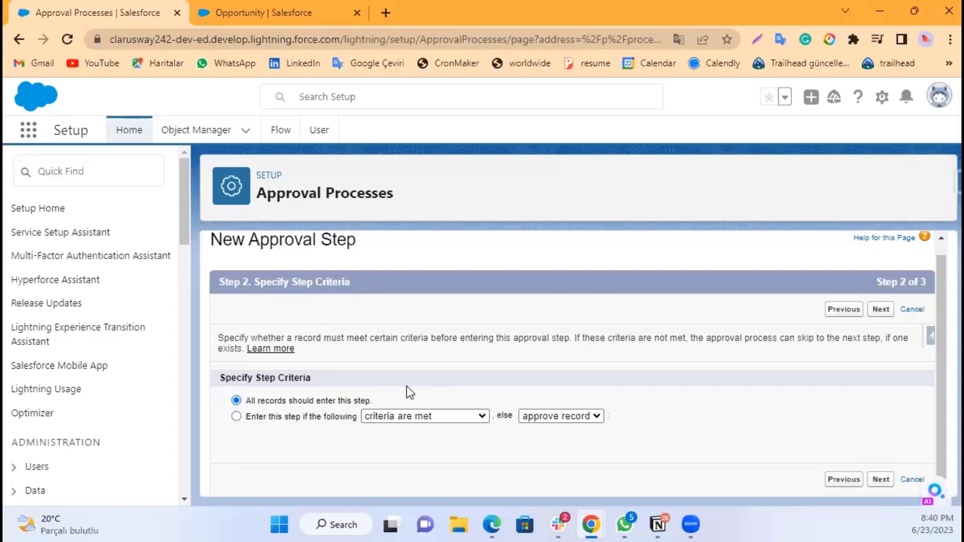
Step: Make the step apply only when criteria are met, with Opportunity: Discount Amount greater than 0.05
{"action": "left_click", "coordinate": [313, 418]}
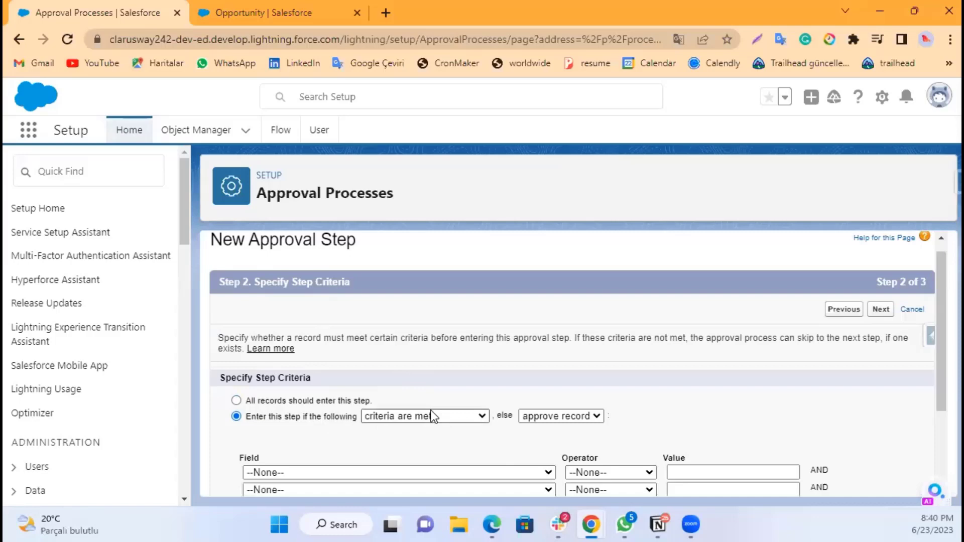
{"action": "left_click", "coordinate": [446, 472]}
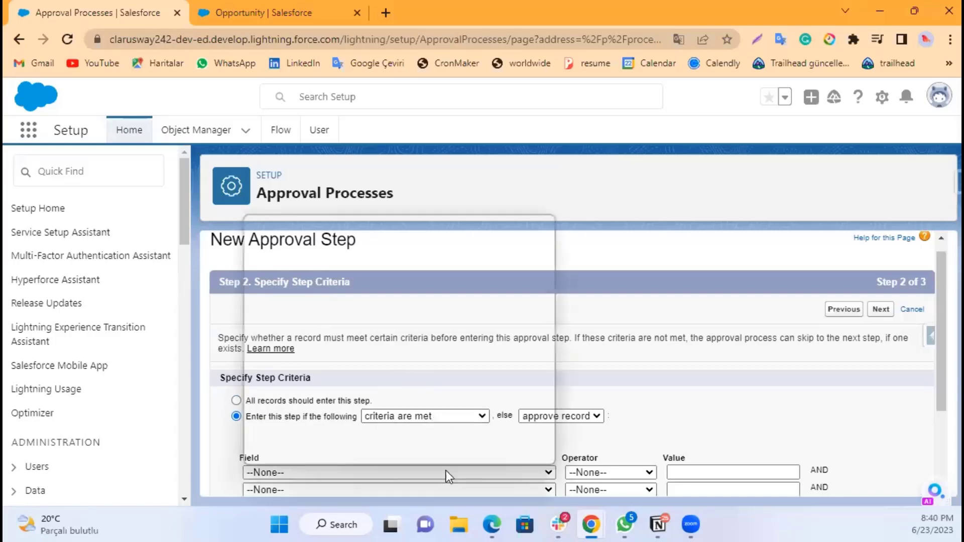
{"action": "scroll", "coordinate": [382, 417], "scroll_direction": "down", "scroll_amount": 15}
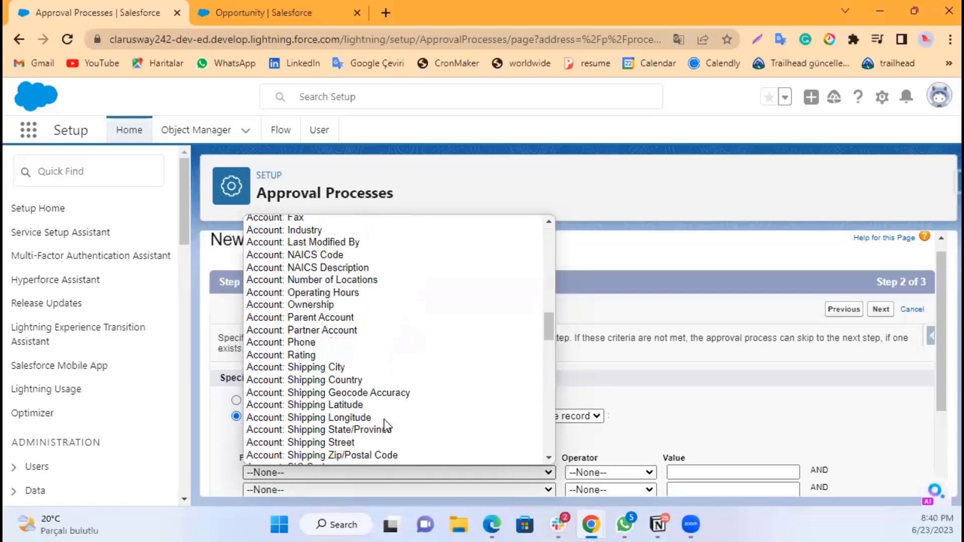
{"action": "scroll", "coordinate": [382, 412], "scroll_direction": "up", "scroll_amount": 20}
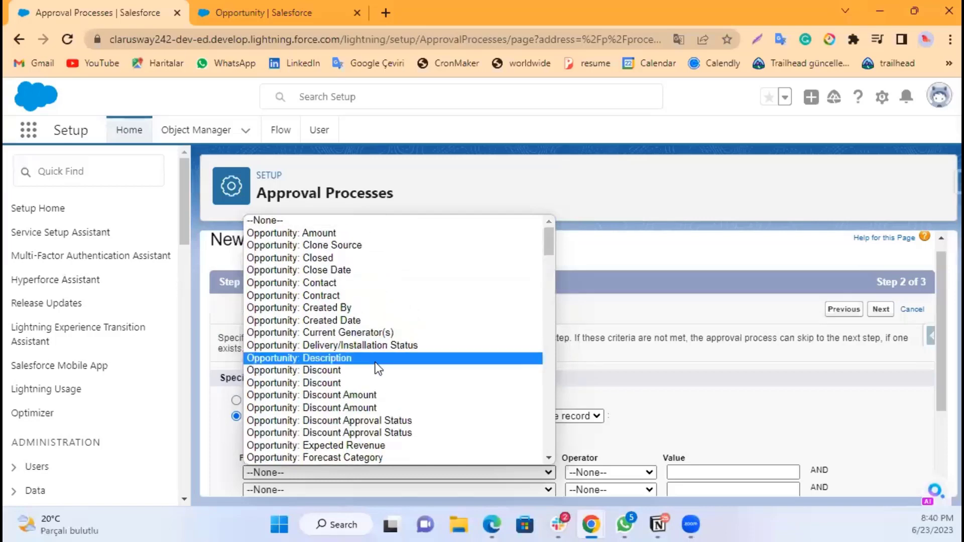
{"action": "scroll", "coordinate": [367, 411], "scroll_direction": "down", "scroll_amount": 4}
{"action": "scroll", "coordinate": [367, 411], "scroll_direction": "up", "scroll_amount": 5}
{"action": "scroll", "coordinate": [366, 384], "scroll_direction": "down", "scroll_amount": 4}
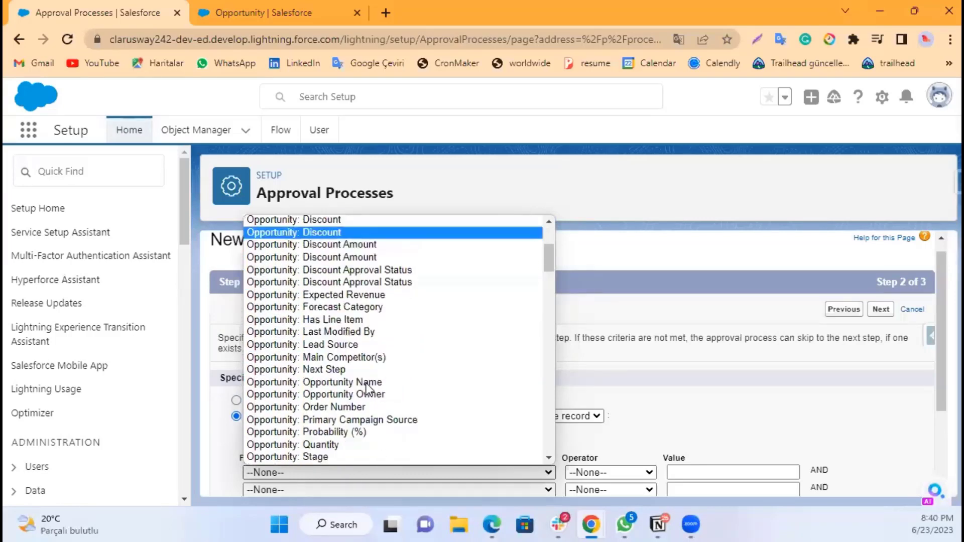
{"action": "left_click", "coordinate": [378, 281]}
{"action": "left_click", "coordinate": [490, 472]}
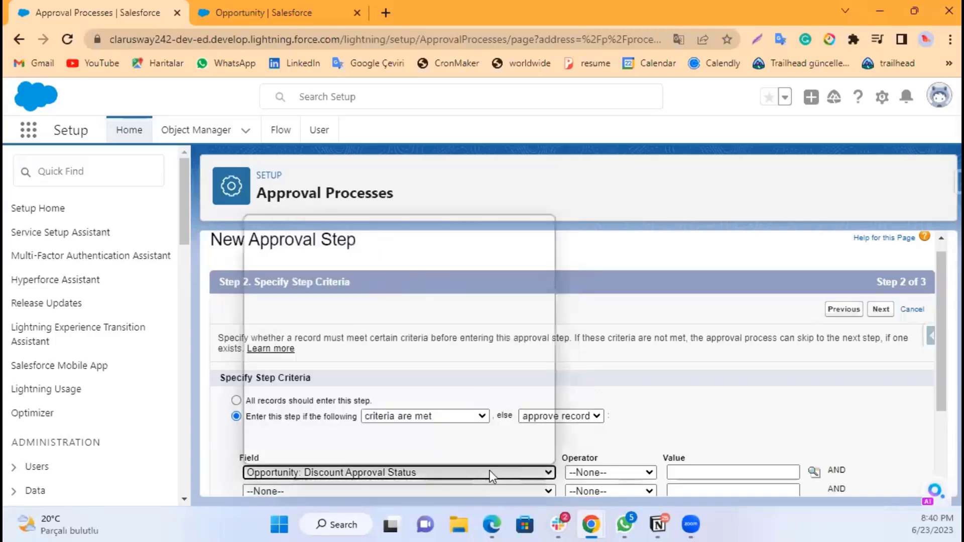
{"action": "left_click", "coordinate": [383, 396]}
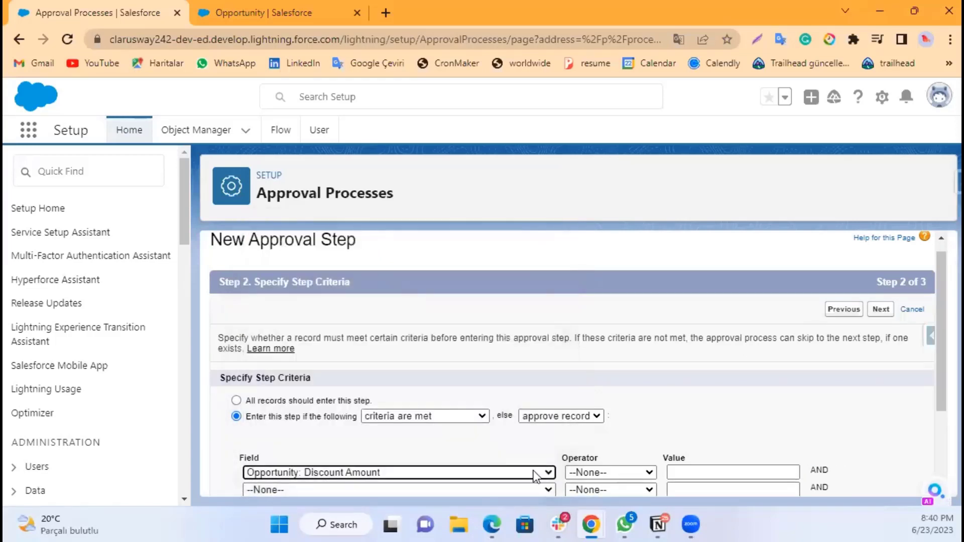
{"action": "left_click", "coordinate": [607, 474]}
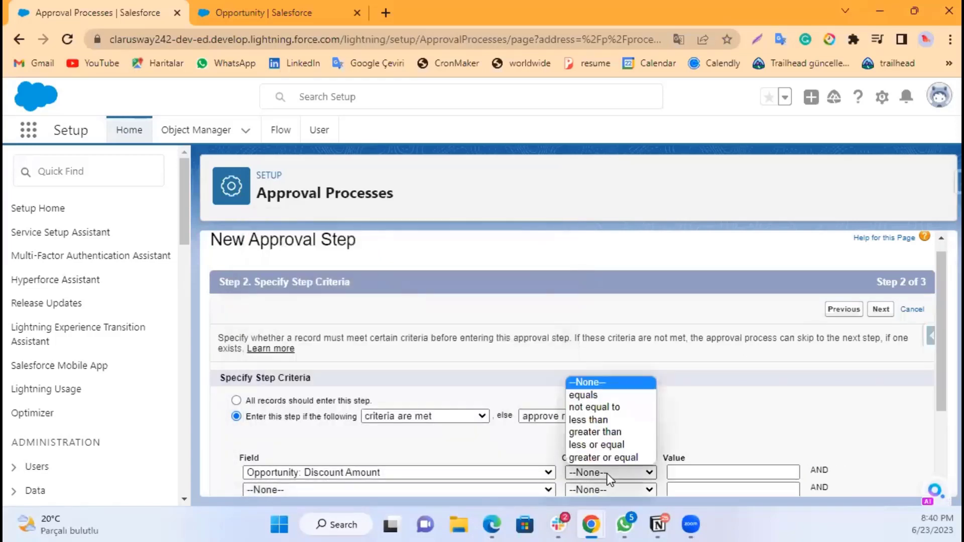
{"action": "left_click", "coordinate": [601, 434]}
{"action": "left_click", "coordinate": [688, 473]}
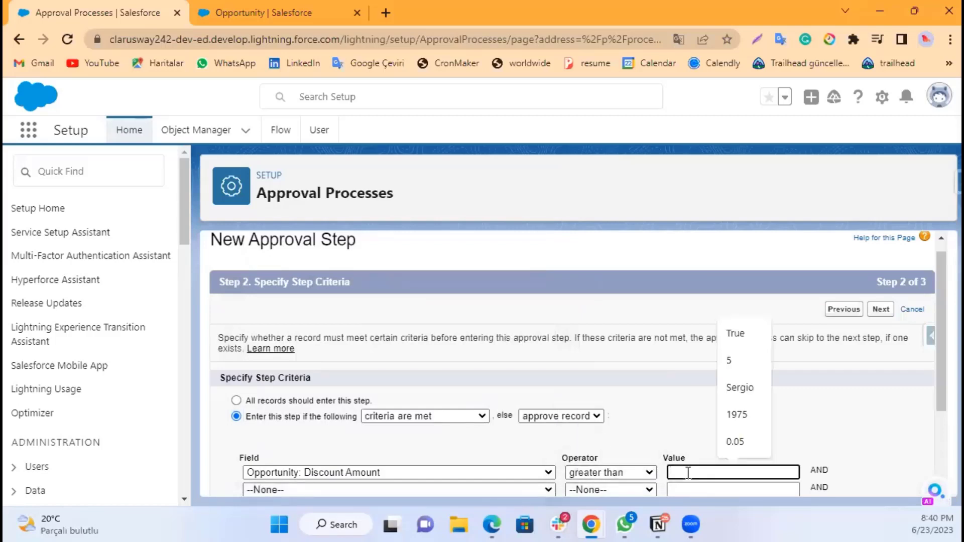
{"action": "left_click", "coordinate": [743, 442]}
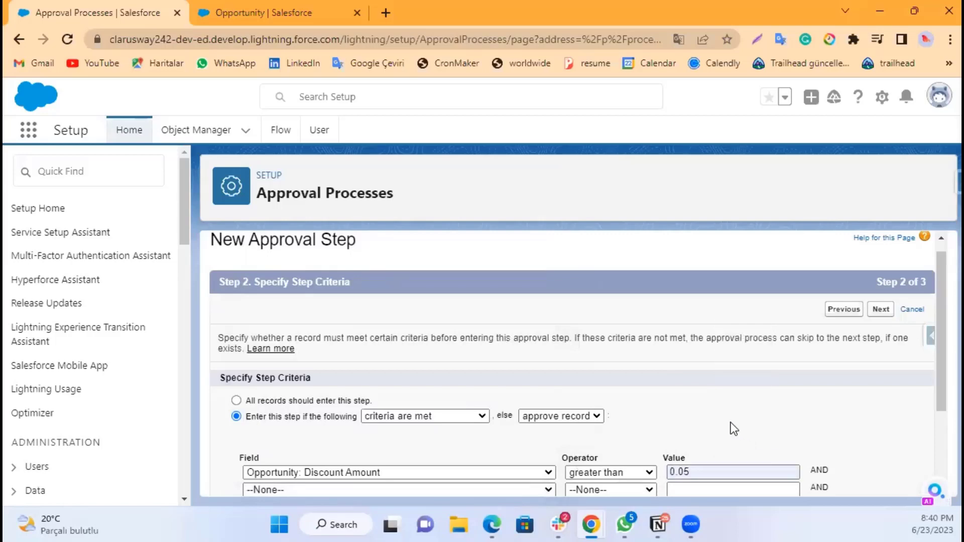
Step: Add a second criterion, Opportunity: Discount Amount less than 0.07, and change the first criterion's operator to greater or equal
{"action": "scroll", "coordinate": [731, 423], "scroll_direction": "down", "scroll_amount": 2}
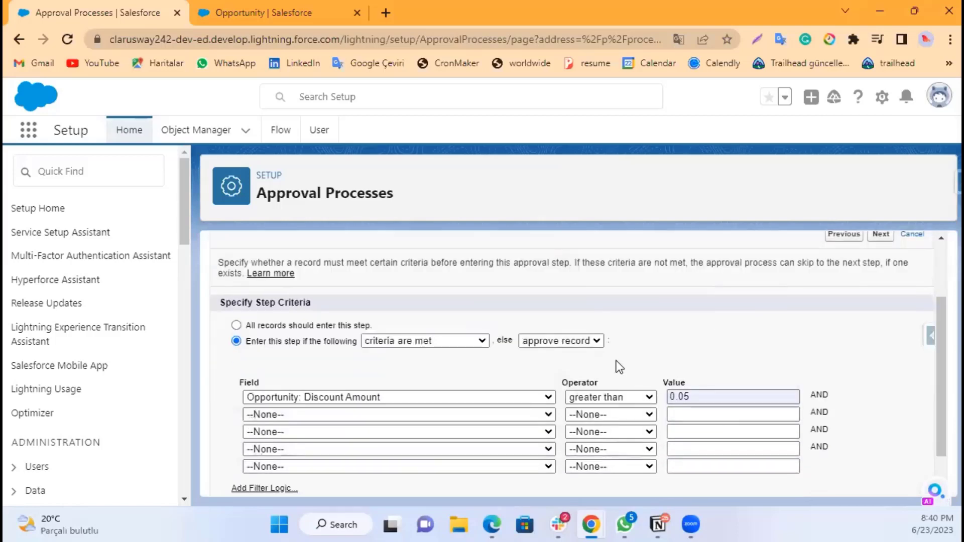
{"action": "left_click", "coordinate": [362, 415]}
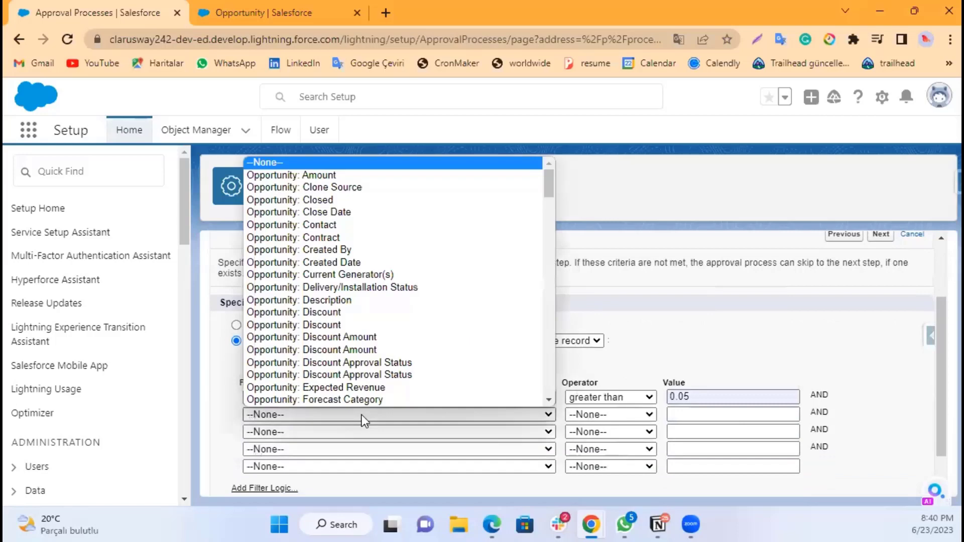
{"action": "left_click", "coordinate": [376, 351]}
{"action": "left_click", "coordinate": [585, 415]}
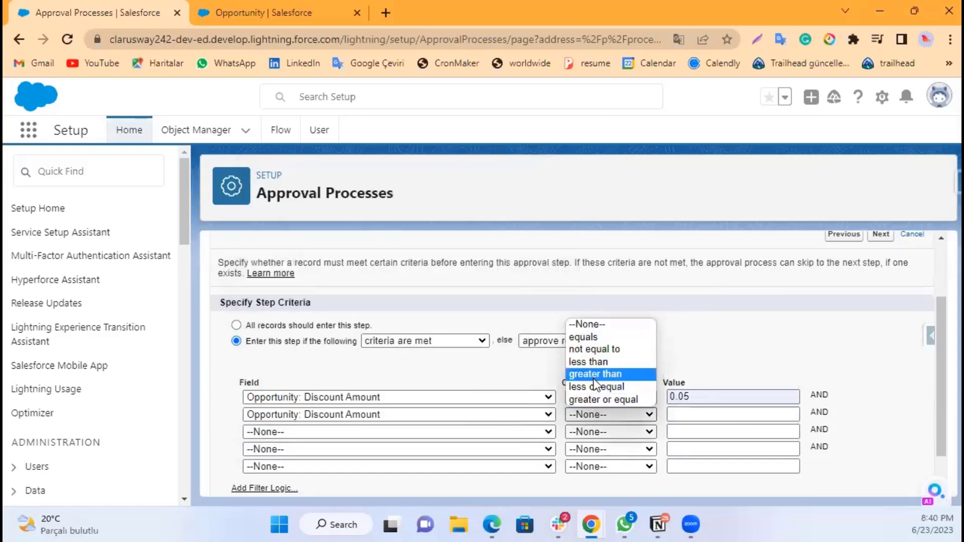
{"action": "left_click", "coordinate": [595, 374]}
{"action": "left_click", "coordinate": [591, 398]}
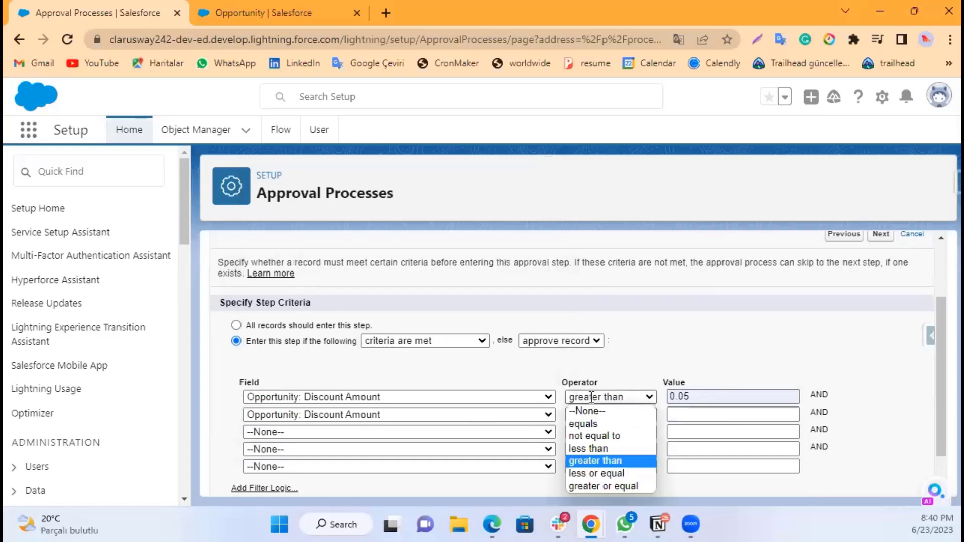
{"action": "left_click", "coordinate": [607, 487]}
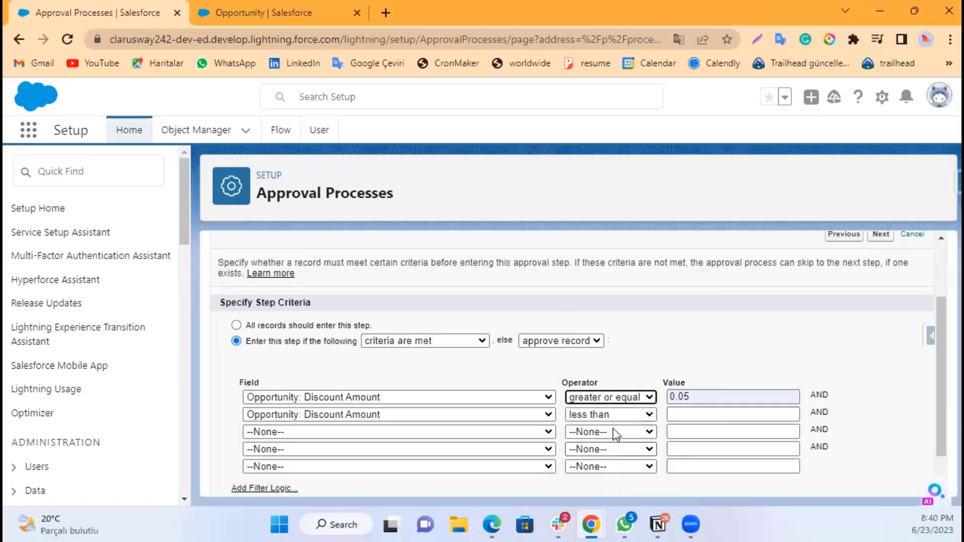
{"action": "left_click", "coordinate": [682, 416]}
{"action": "type", "text": "0"}
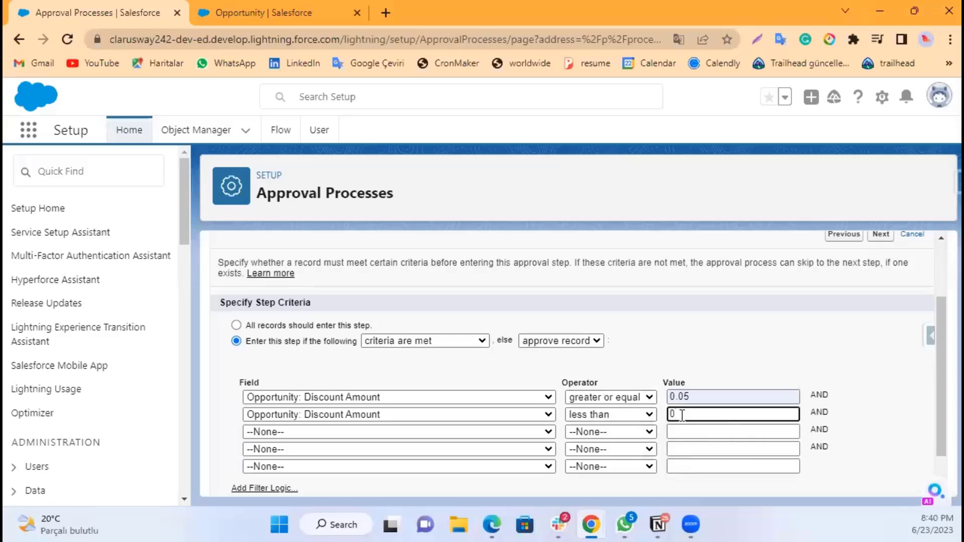
{"action": "type", "text": ".07"}
{"action": "left_click", "coordinate": [753, 361]}
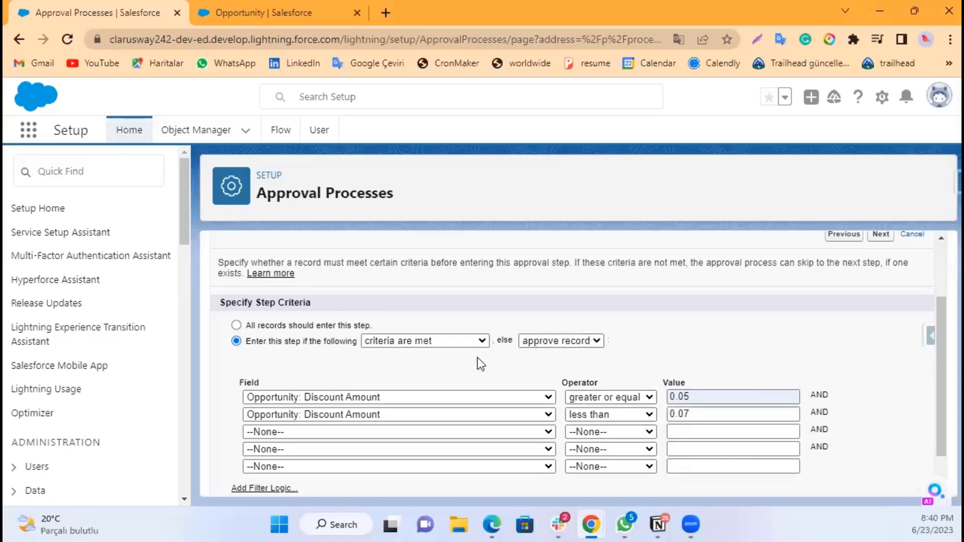
Step: Keep approve record as the action when criteria are not met and continue to approver selection
{"action": "scroll", "coordinate": [452, 373], "scroll_direction": "down", "scroll_amount": 1}
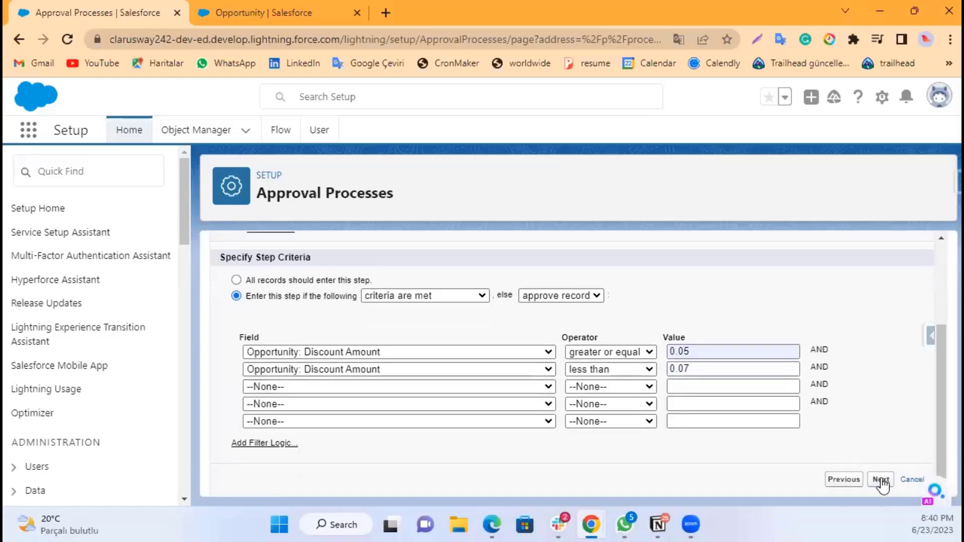
{"action": "left_click", "coordinate": [560, 296]}
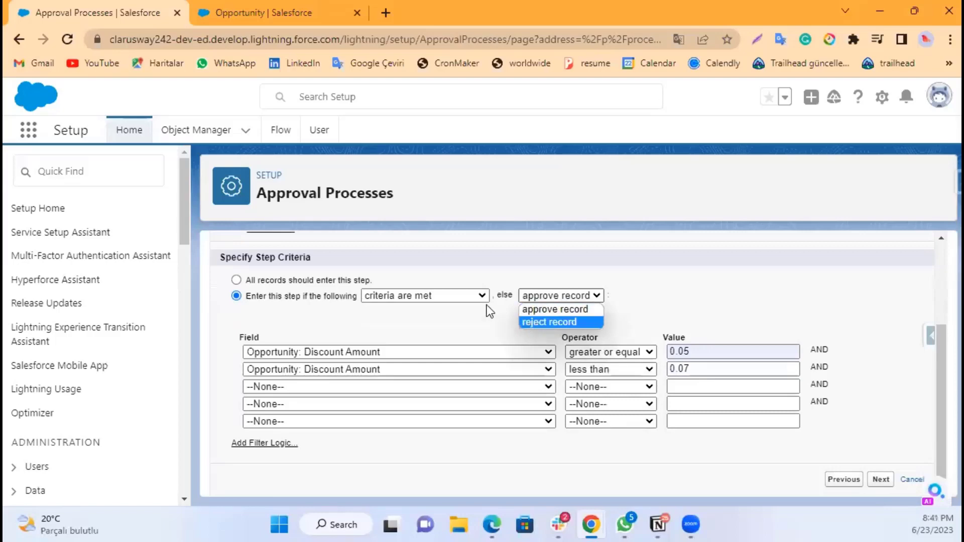
{"action": "left_click", "coordinate": [436, 308]}
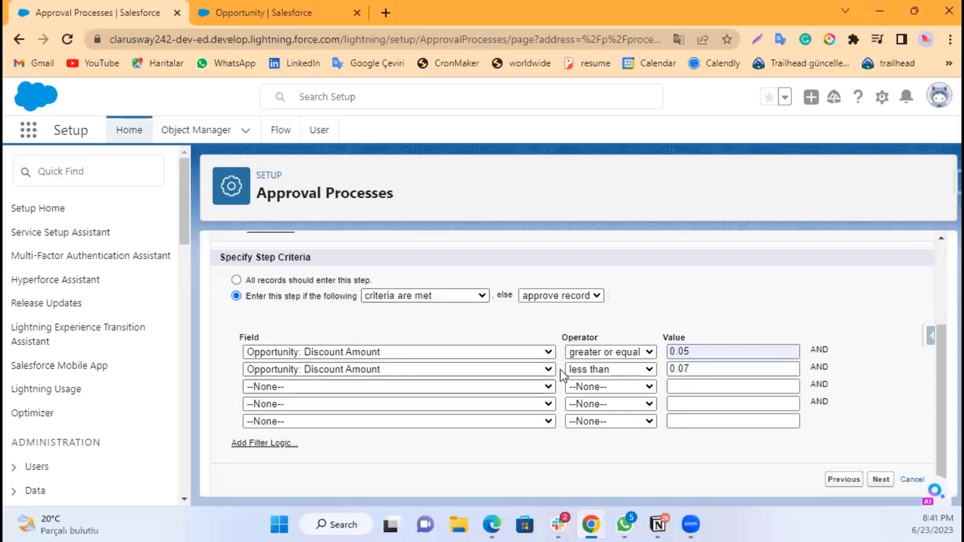
{"action": "left_click", "coordinate": [567, 297]}
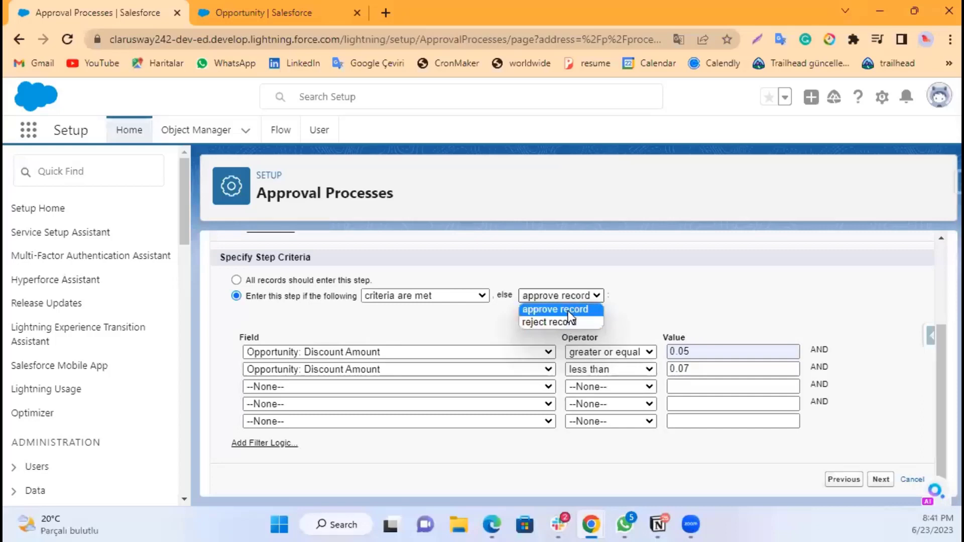
{"action": "left_click", "coordinate": [568, 310]}
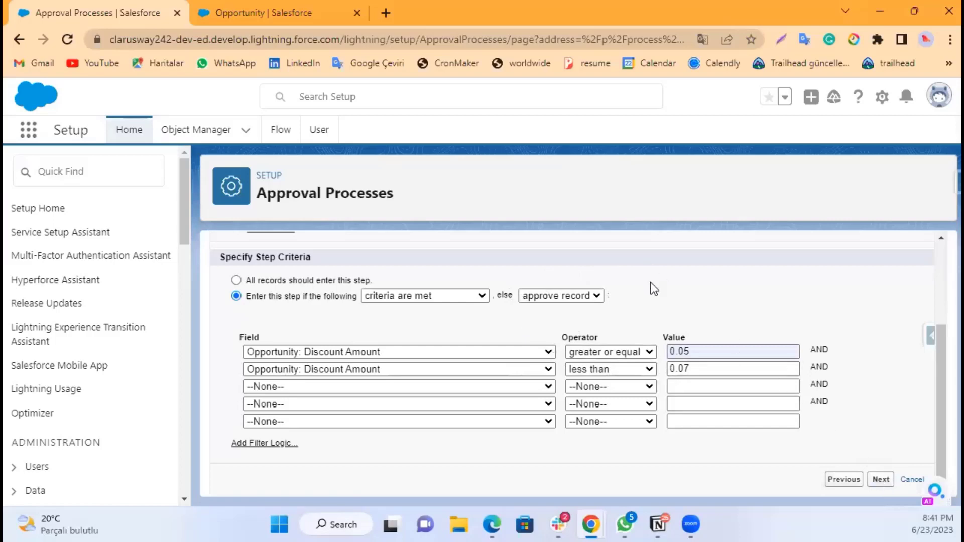
{"action": "left_click", "coordinate": [880, 481]}
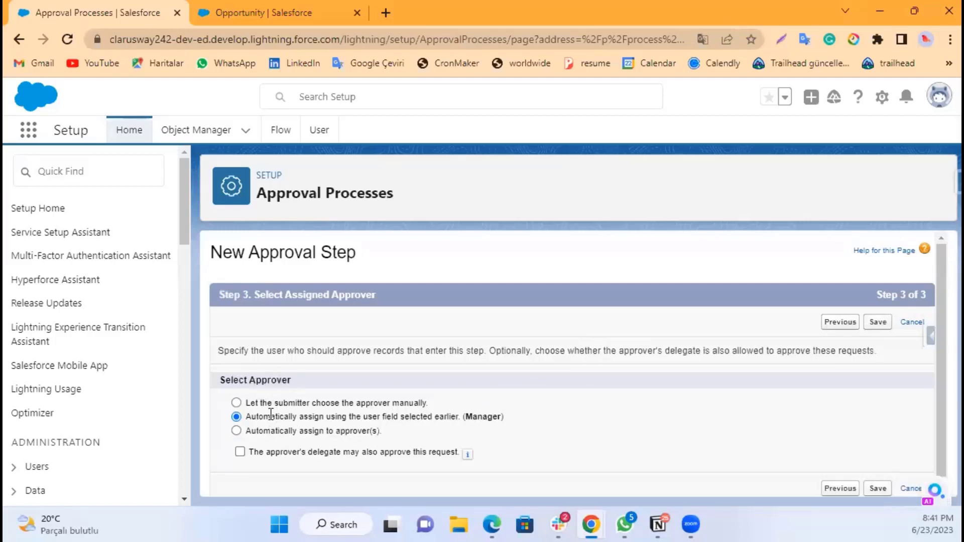
Step: Choose to assign approvers automatically and pick the first approver user from the lookup list
{"action": "left_click", "coordinate": [256, 430]}
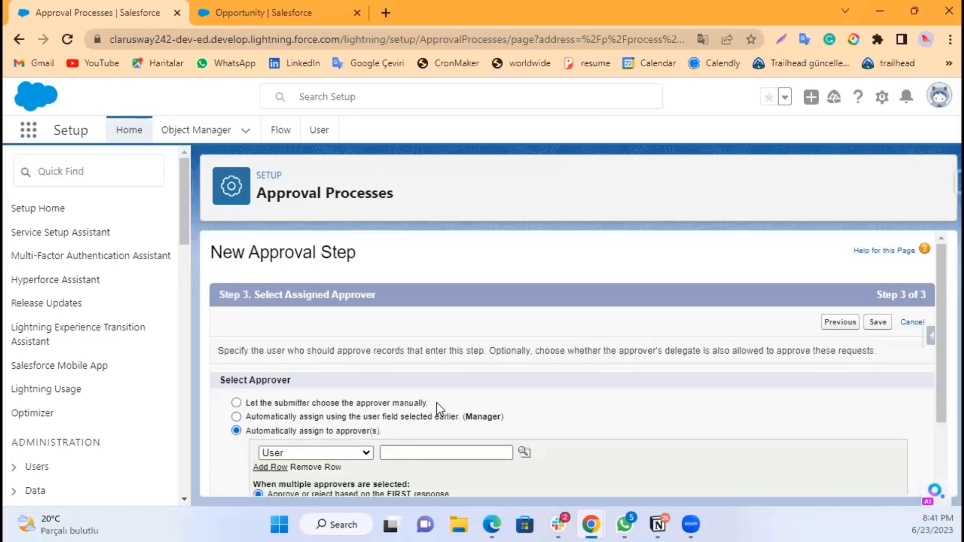
{"action": "scroll", "coordinate": [452, 392], "scroll_direction": "down", "scroll_amount": 2}
{"action": "left_click", "coordinate": [360, 362]}
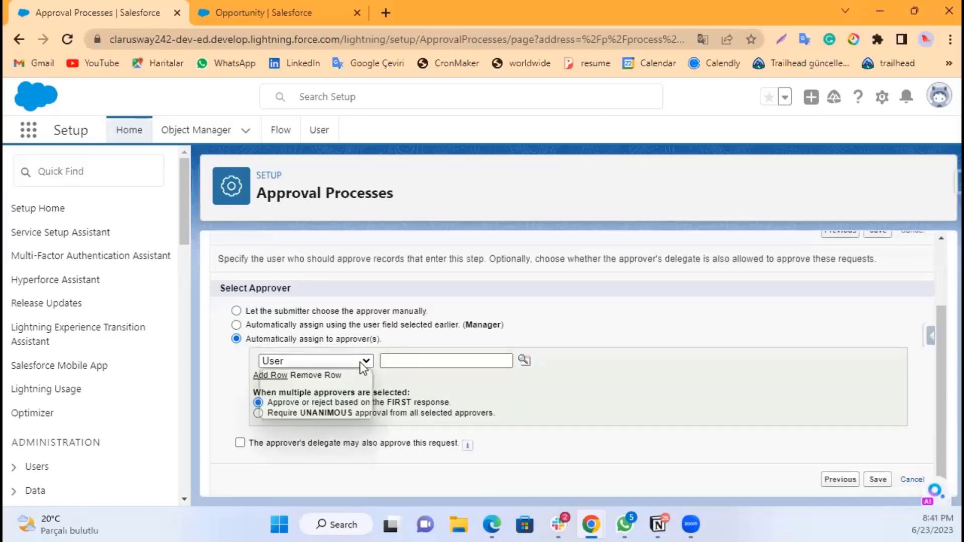
{"action": "left_click", "coordinate": [366, 358]}
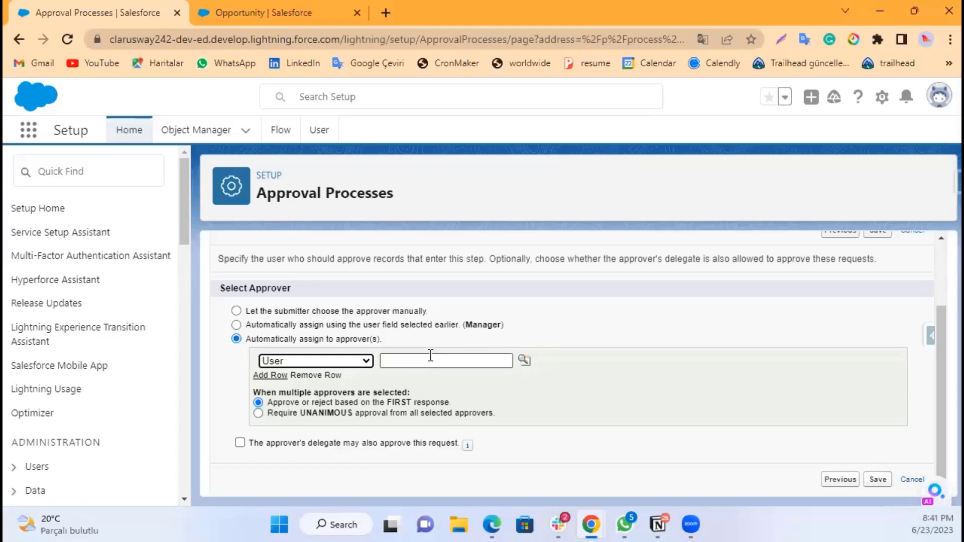
{"action": "left_click", "coordinate": [523, 361]}
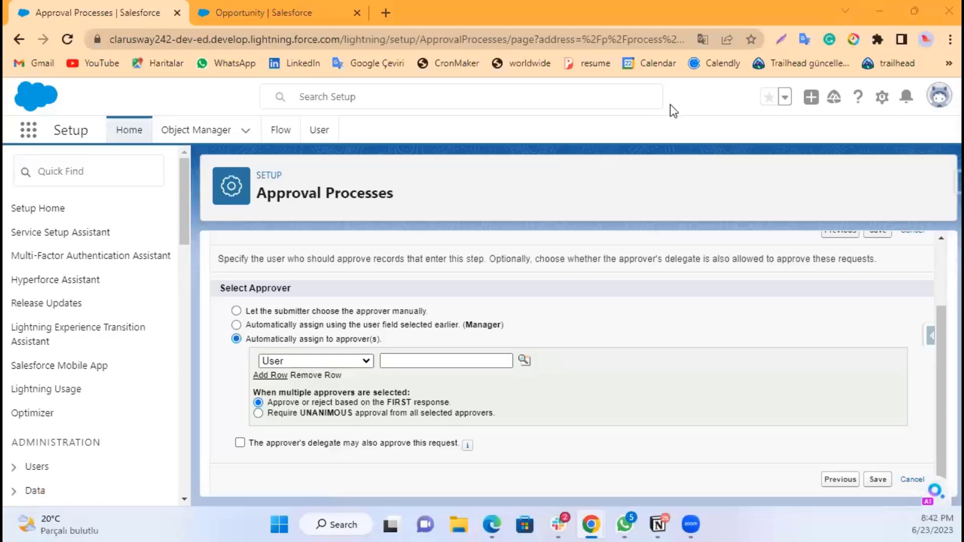
{"action": "left_click", "coordinate": [524, 360]}
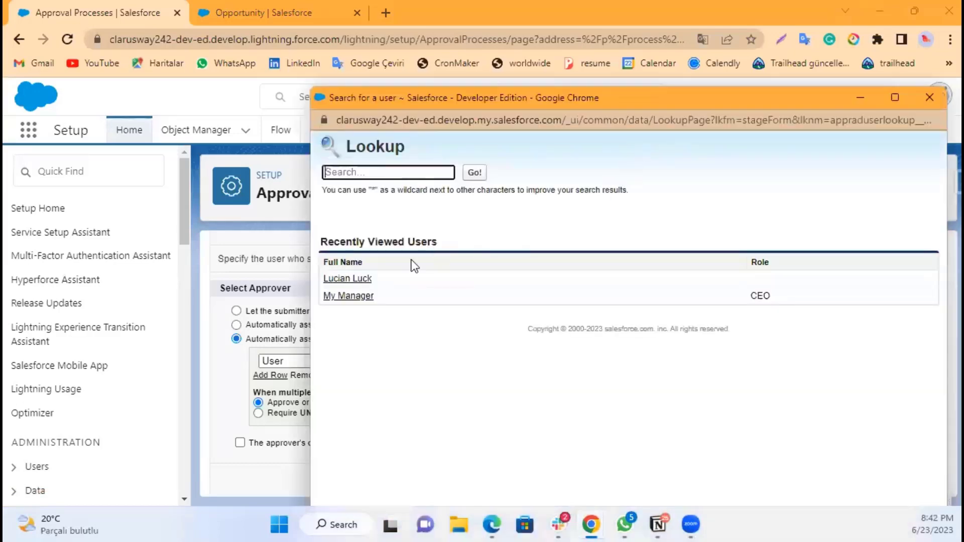
{"action": "left_click", "coordinate": [358, 279]}
{"action": "left_click", "coordinate": [560, 360]}
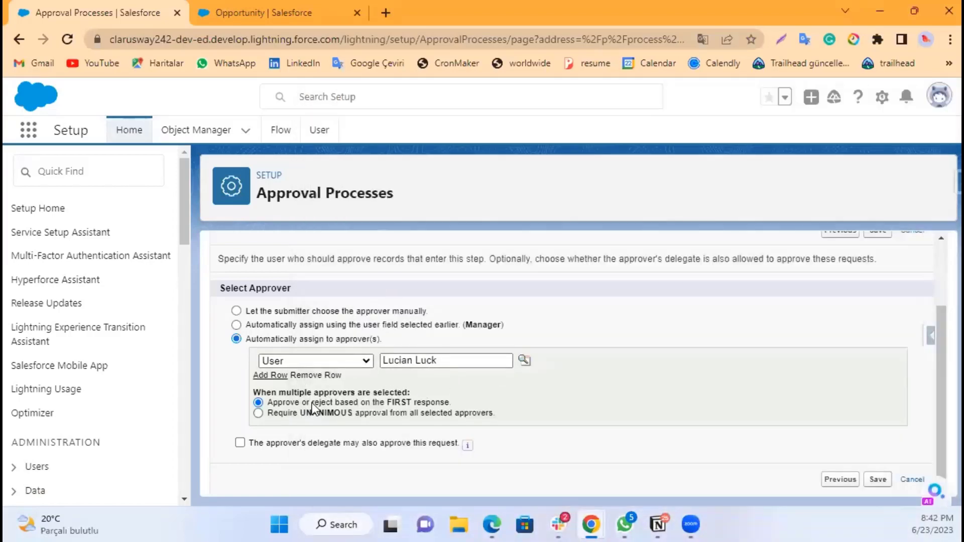
Step: Add a second approver row and pick My Manager from the user lookup as the second approver
{"action": "left_click", "coordinate": [266, 377]}
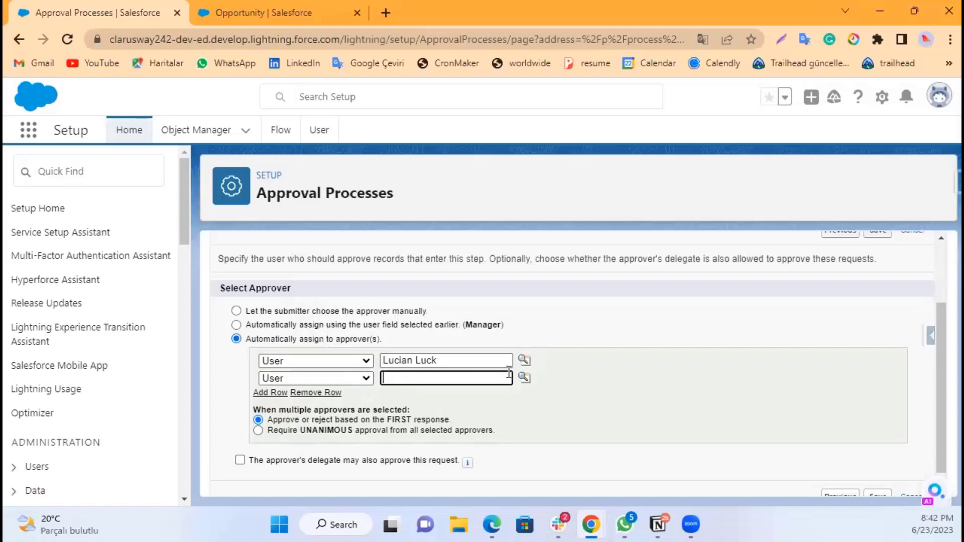
{"action": "left_click", "coordinate": [524, 377]}
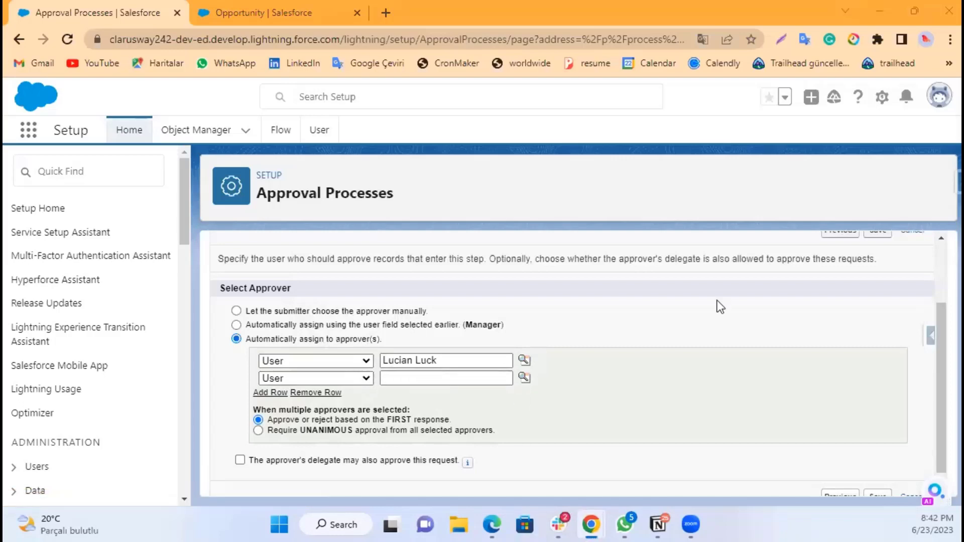
{"action": "left_click_drag", "start_coordinate": [568, 454], "coordinate": [581, 188]}
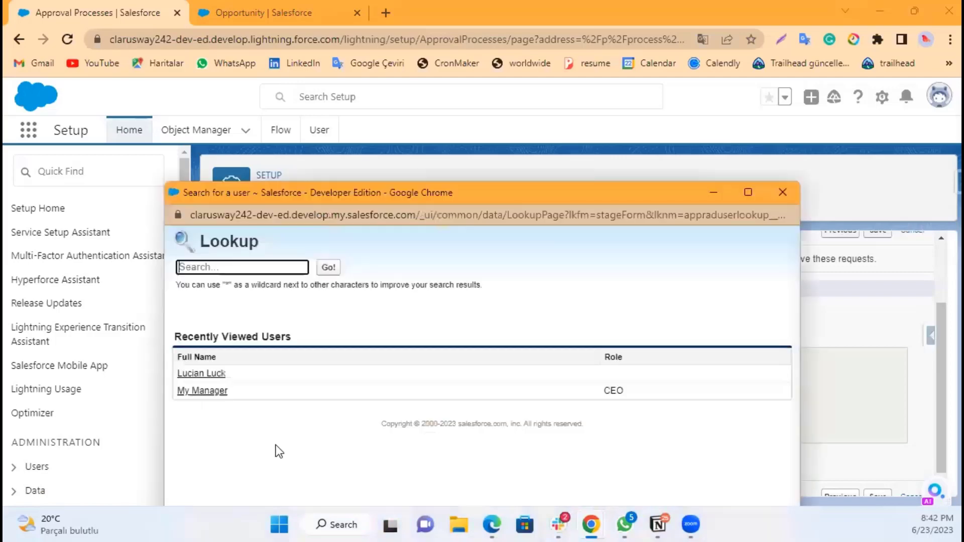
{"action": "left_click", "coordinate": [214, 393]}
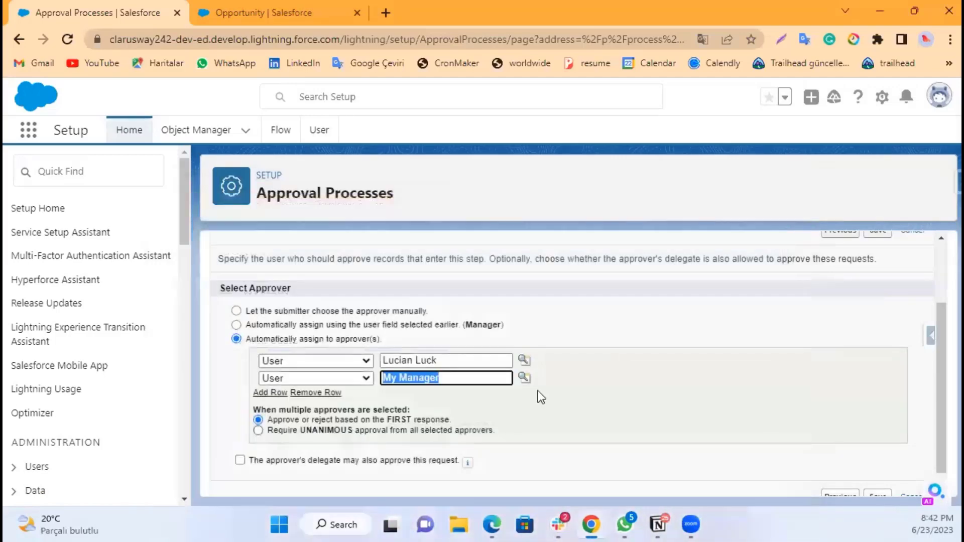
{"action": "left_click", "coordinate": [327, 369]}
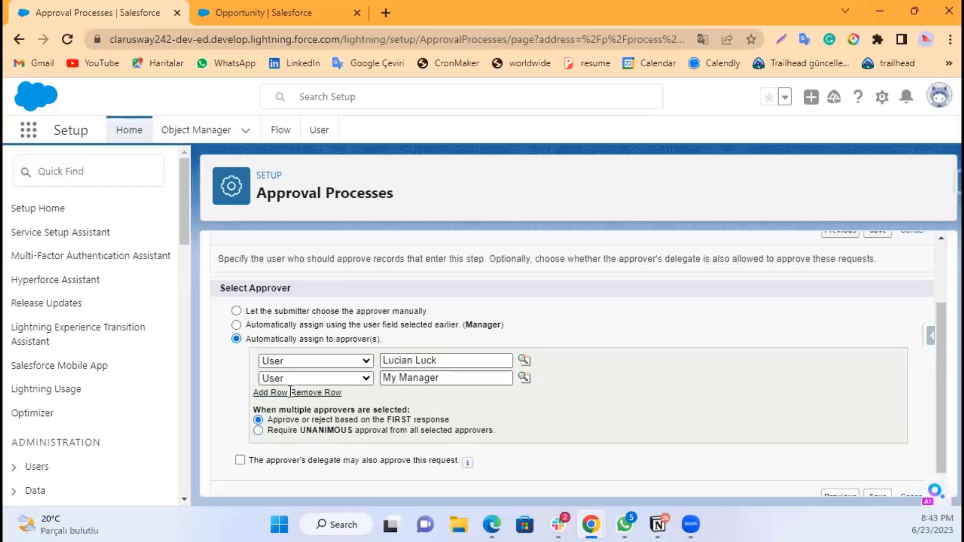
{"action": "left_click", "coordinate": [357, 379]}
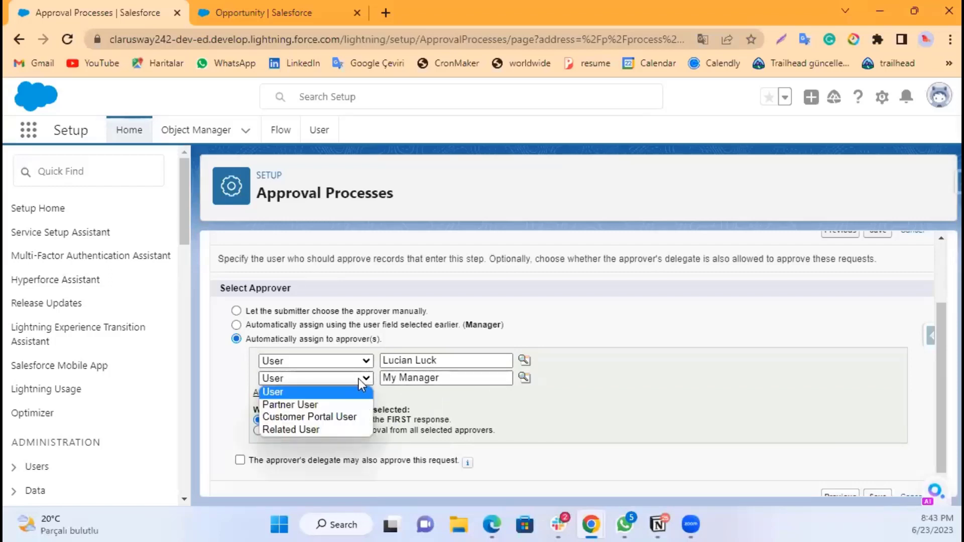
{"action": "left_click", "coordinate": [359, 381]}
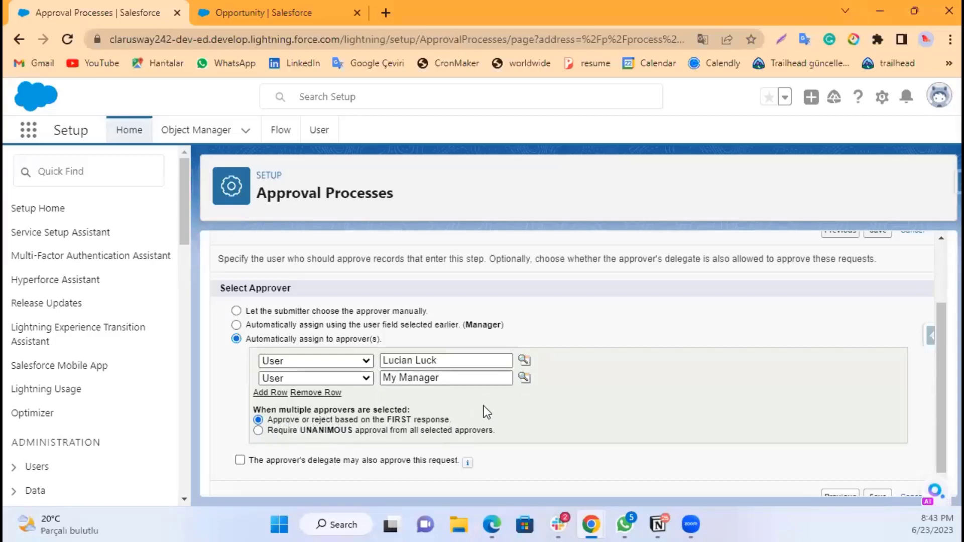
Step: Save the approval step and skip adding approval or rejection actions, going to the process detail page
{"action": "scroll", "coordinate": [825, 400], "scroll_direction": "down", "scroll_amount": 1}
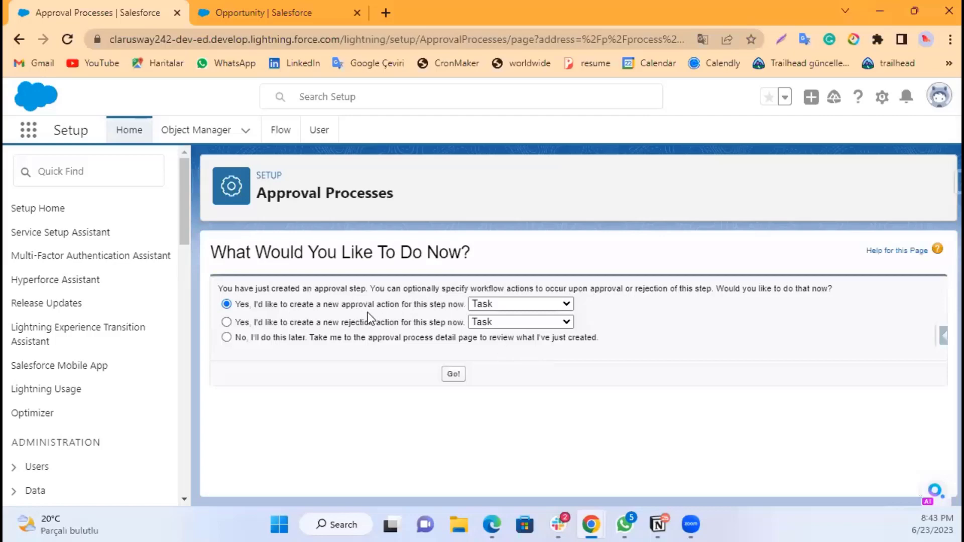
{"action": "left_click", "coordinate": [260, 338]}
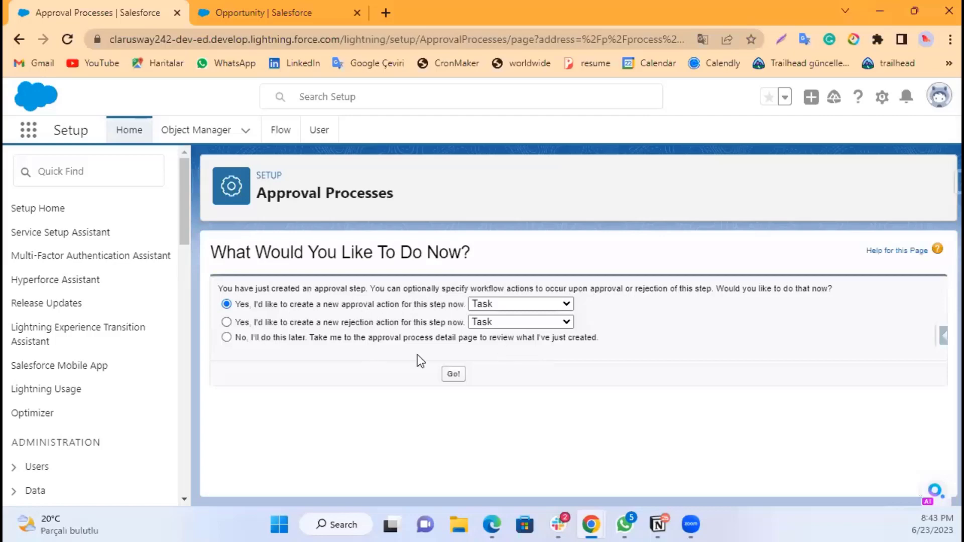
{"action": "left_click", "coordinate": [453, 374]}
Step: Start creating a new approval step for the discount approval process
{"action": "scroll", "coordinate": [524, 357], "scroll_direction": "down", "scroll_amount": 3}
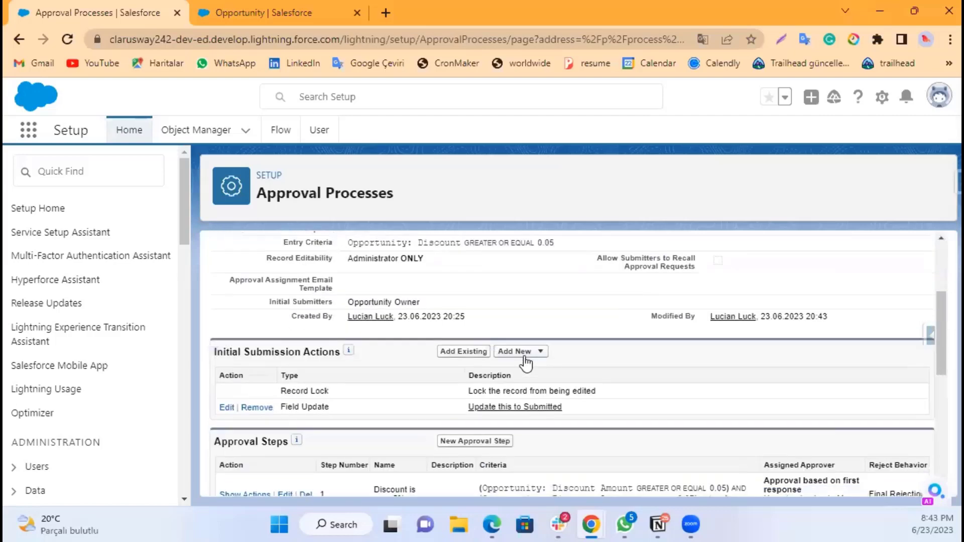
{"action": "scroll", "coordinate": [525, 362], "scroll_direction": "down", "scroll_amount": 3}
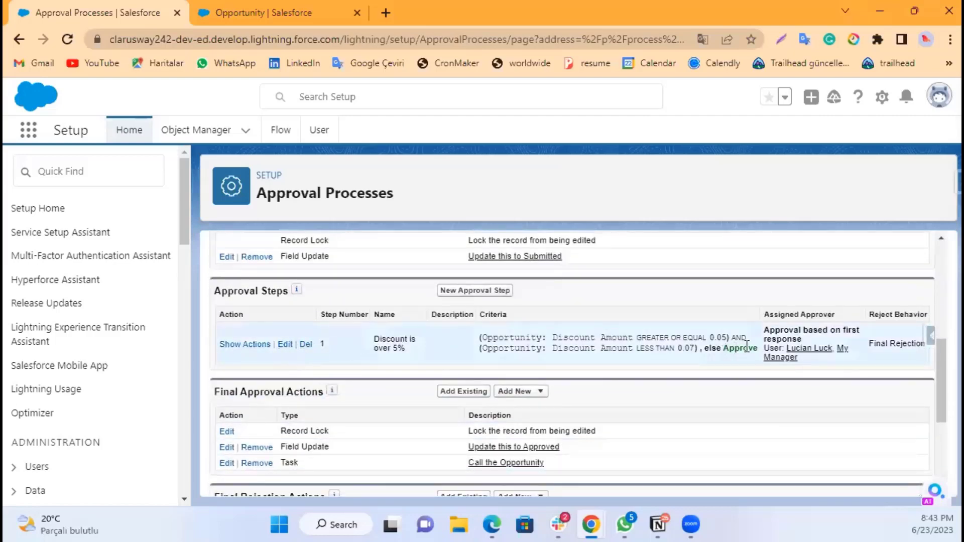
{"action": "left_click", "coordinate": [483, 290]}
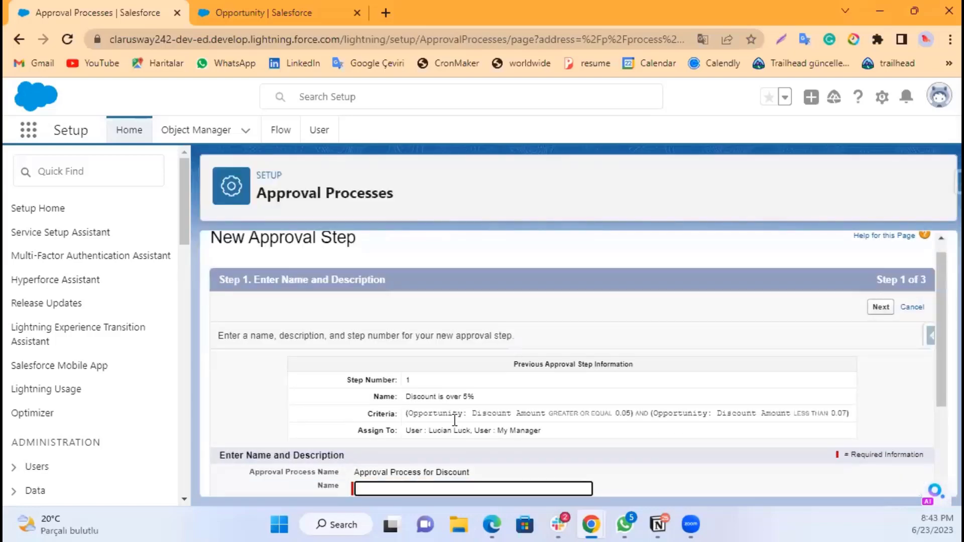
{"action": "scroll", "coordinate": [437, 315], "scroll_direction": "down", "scroll_amount": 1}
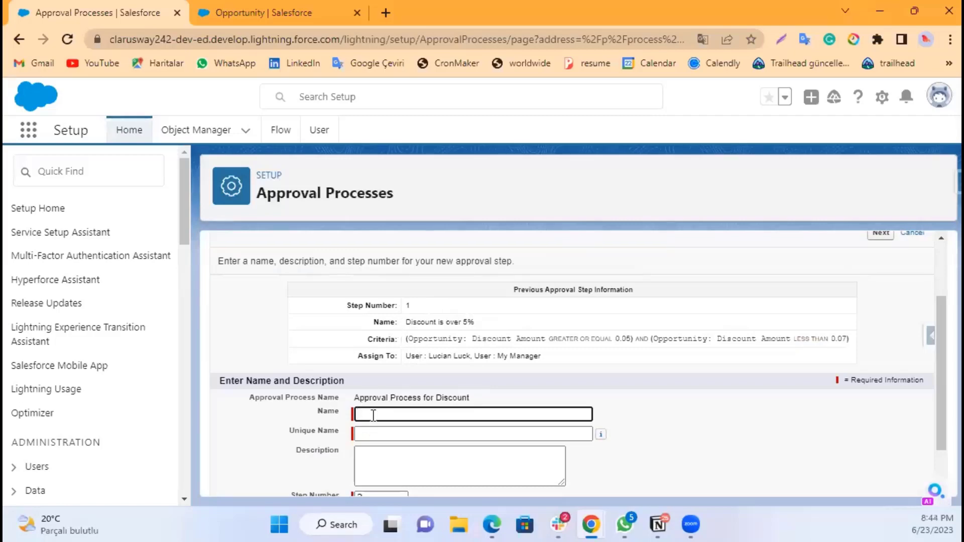
{"action": "left_click", "coordinate": [373, 414]}
{"action": "left_click", "coordinate": [307, 367]}
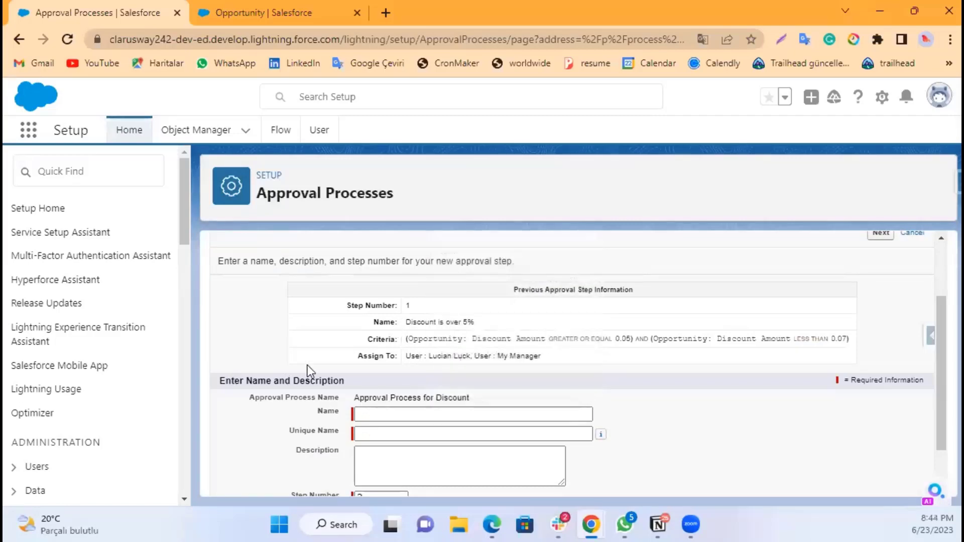
{"action": "left_click", "coordinate": [371, 415]}
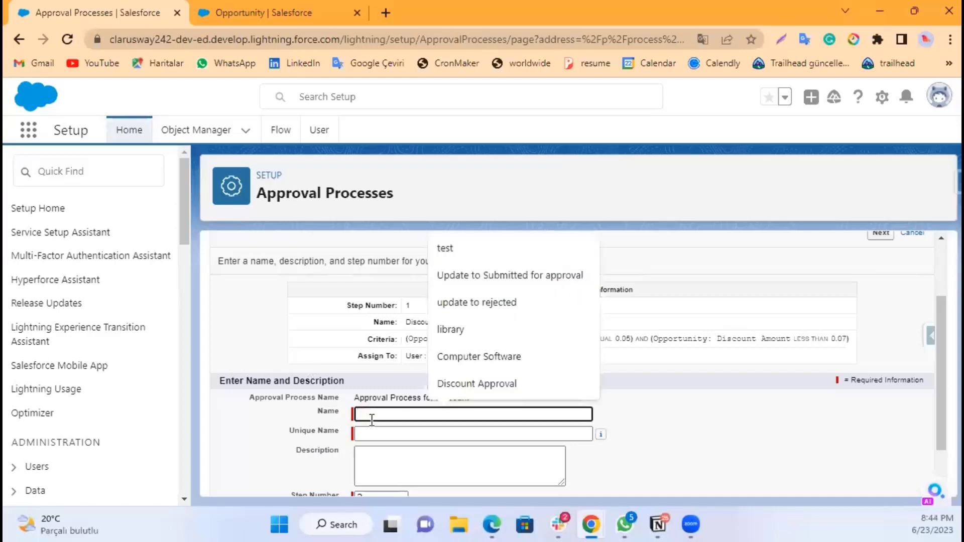
Step: Name the new step Discount is over 7% as step number 2 and continue to its criteria
{"action": "type", "text": "Disc"}
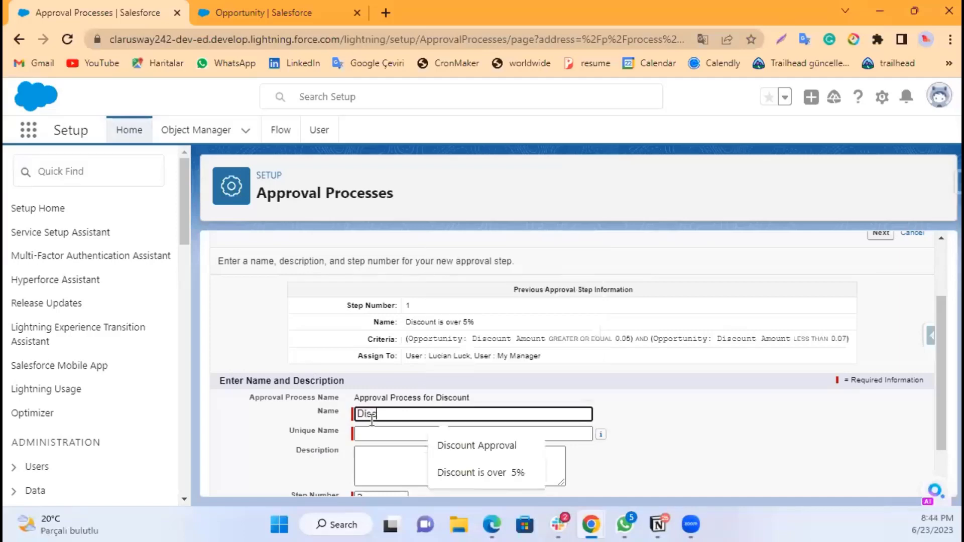
{"action": "type", "text": "ount i,s"}
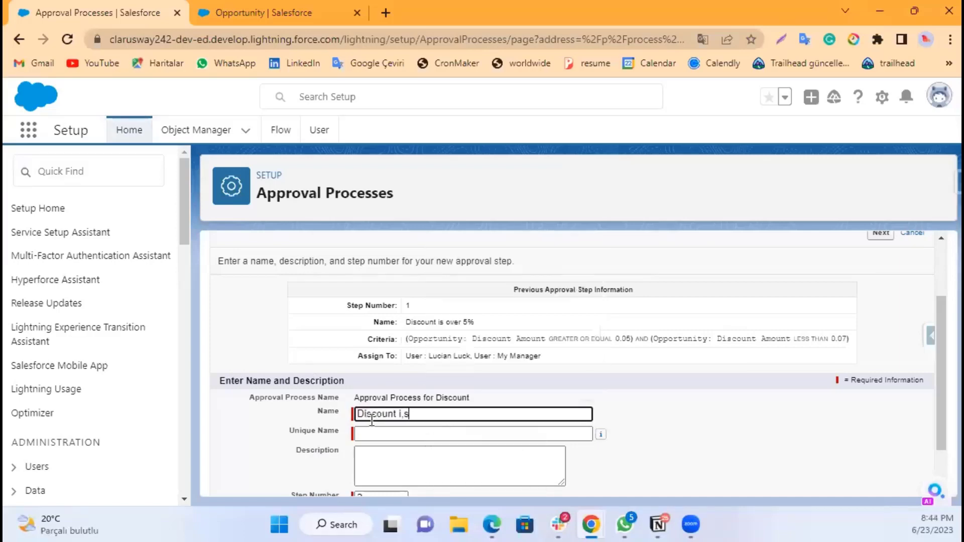
{"action": "key", "text": "BackSpace"}
{"action": "key", "text": "BackSpace"}
{"action": "key", "text": "BackSpace"}
{"action": "type", "text": "is "}
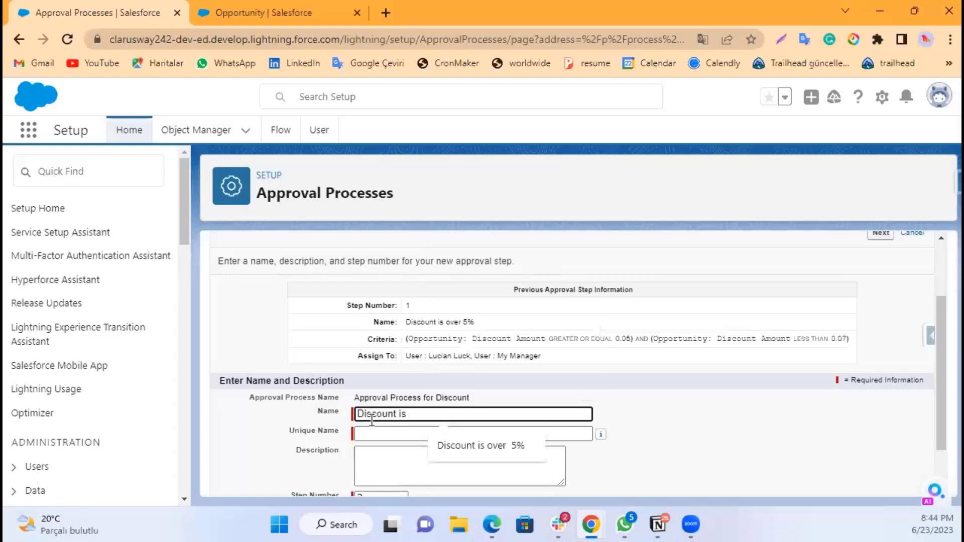
{"action": "type", "text": "ove"}
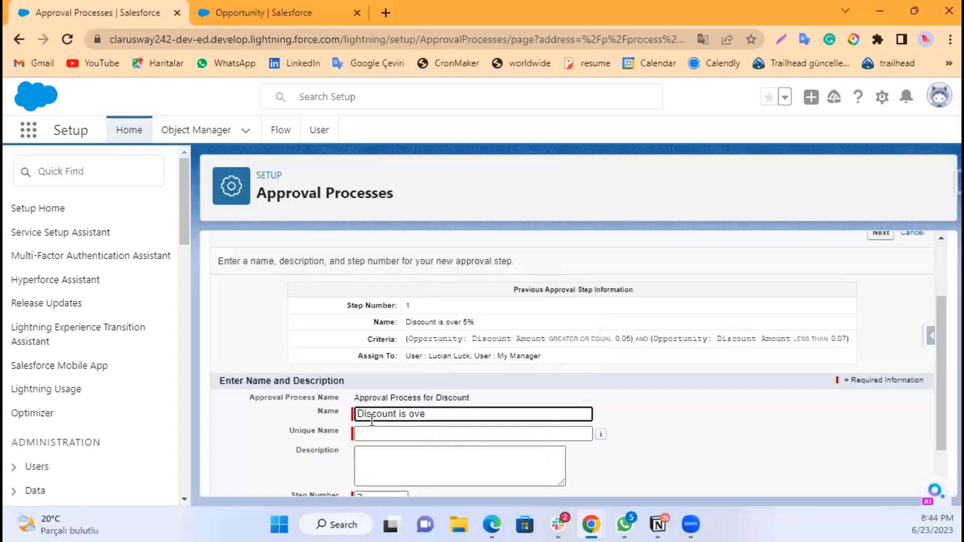
{"action": "key", "text": "BackSpace"}
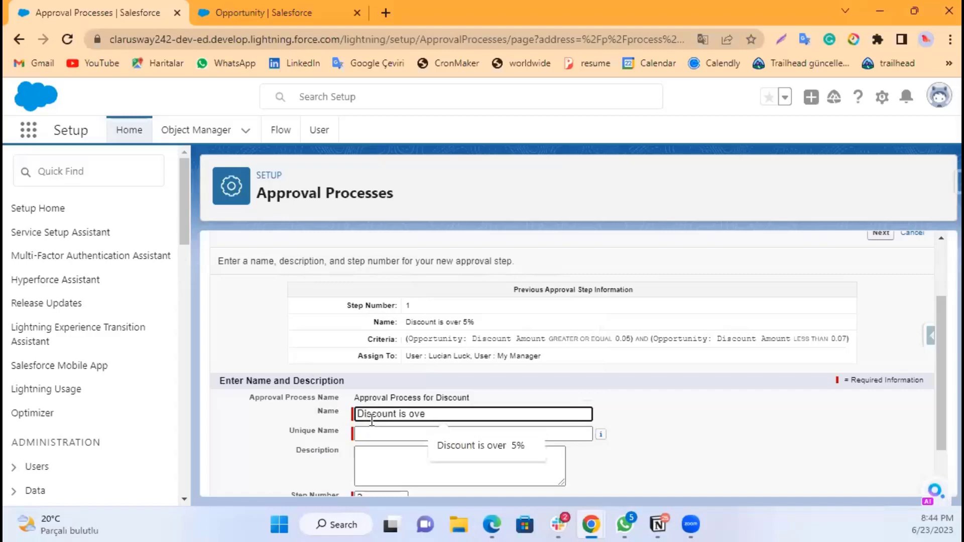
{"action": "key", "text": "Down"}
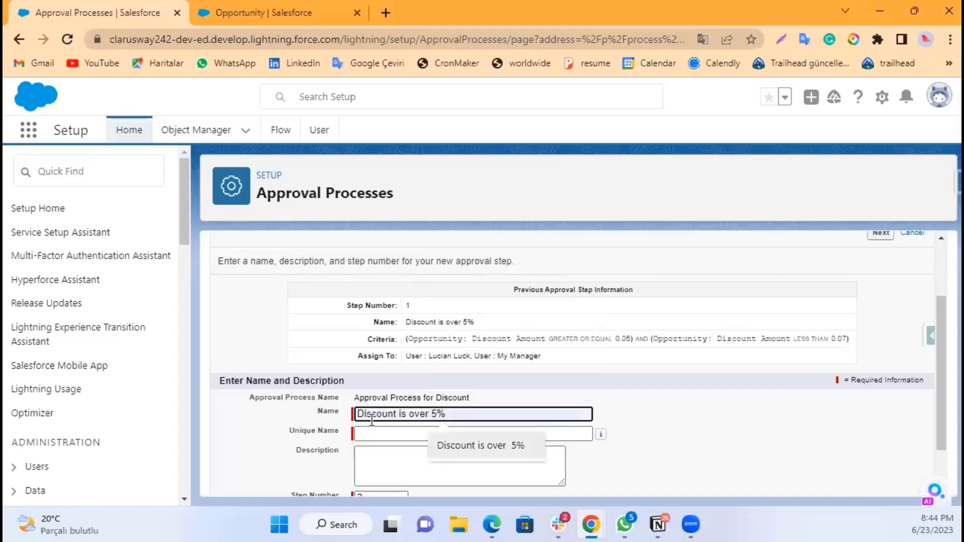
{"action": "key", "text": "Return"}
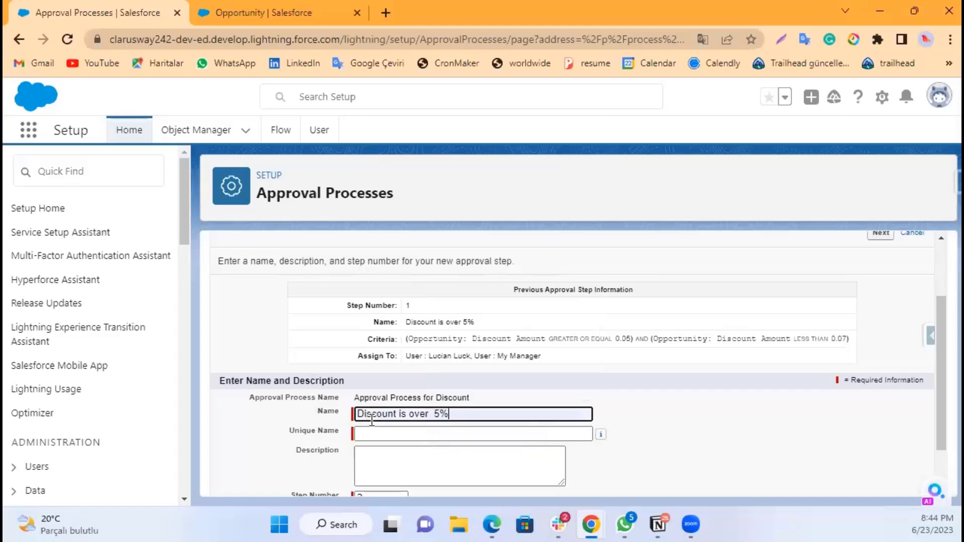
{"action": "double_click", "coordinate": [436, 413]}
{"action": "type", "text": "7"}
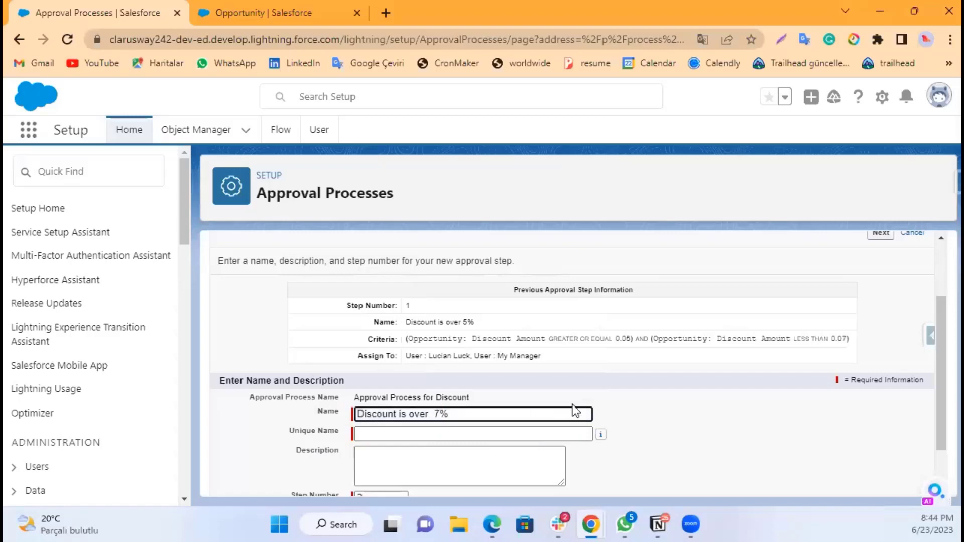
{"action": "left_click", "coordinate": [652, 381]}
{"action": "scroll", "coordinate": [617, 391], "scroll_direction": "down", "scroll_amount": 1}
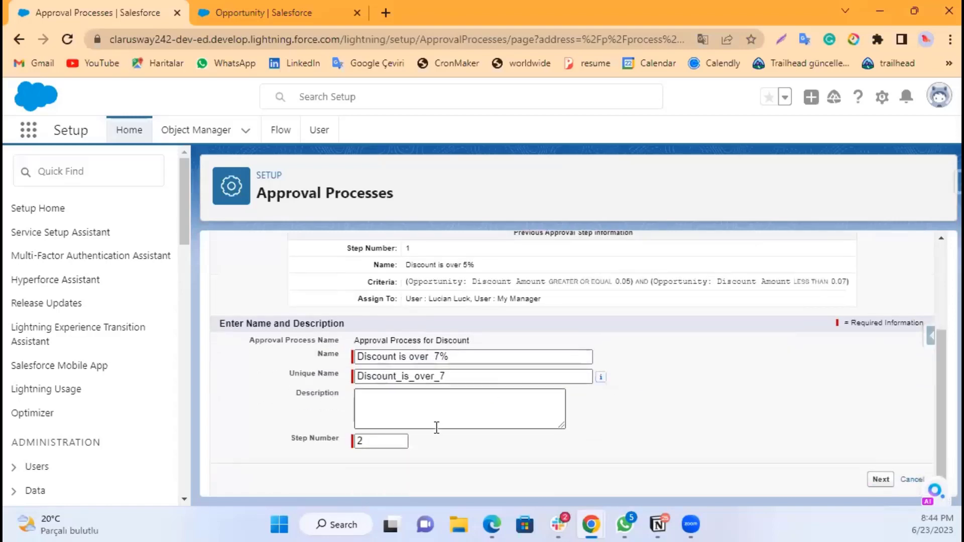
{"action": "left_click", "coordinate": [885, 480]}
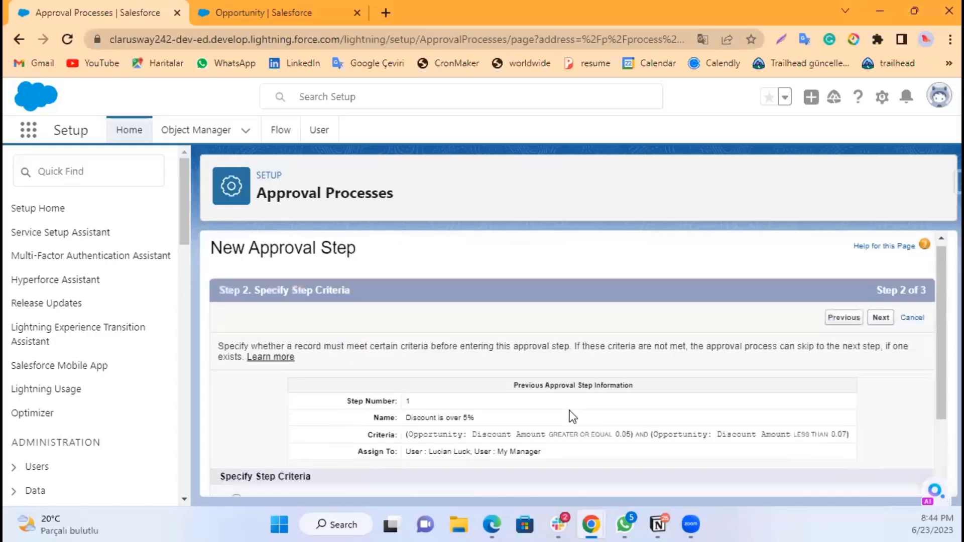
Step: Make the step apply only when Opportunity: Discount is greater than 0.07, then continue to approver selection
{"action": "scroll", "coordinate": [569, 411], "scroll_direction": "down", "scroll_amount": 2}
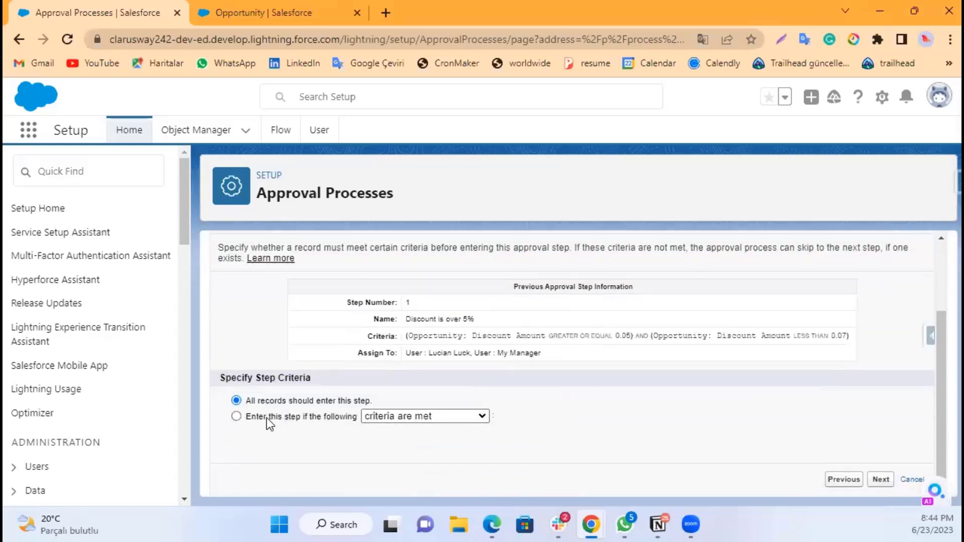
{"action": "left_click", "coordinate": [235, 417]}
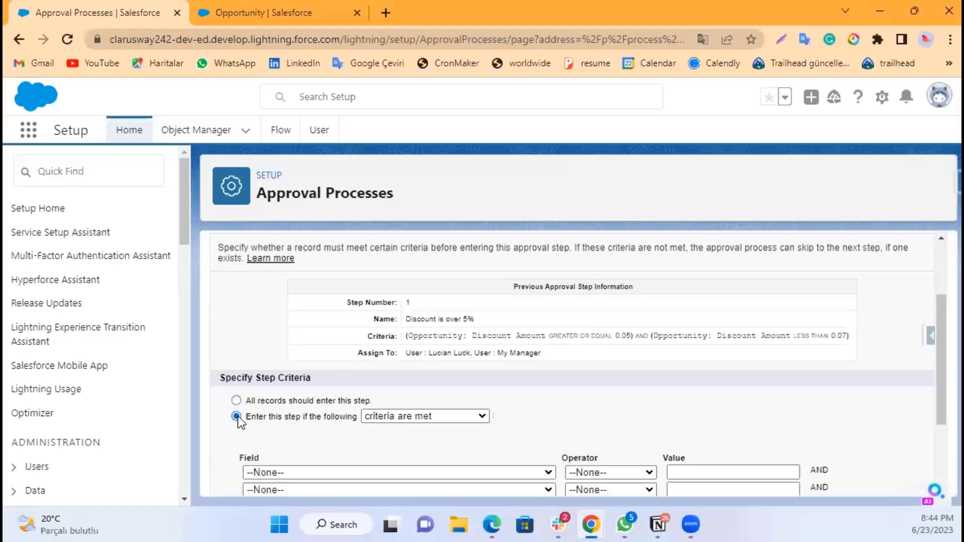
{"action": "left_click", "coordinate": [440, 473]}
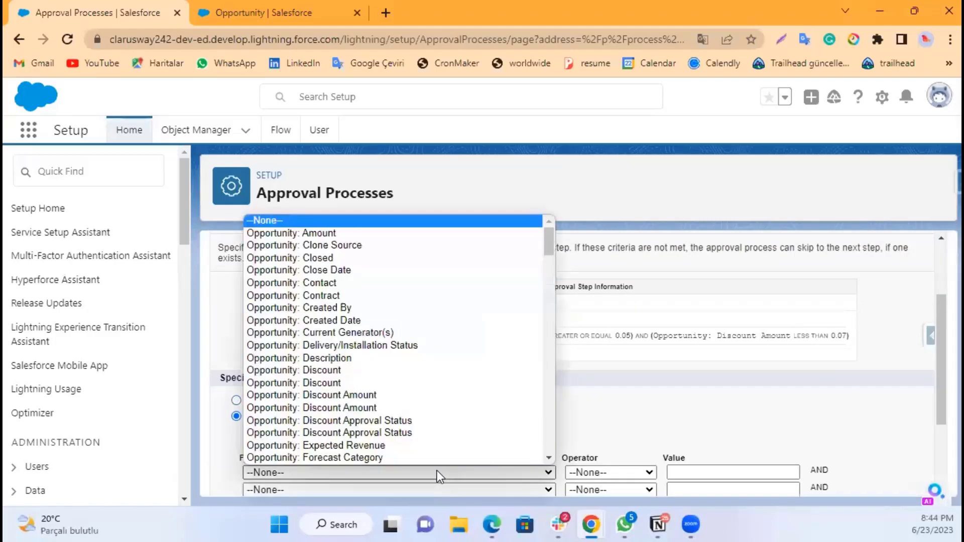
{"action": "left_click", "coordinate": [351, 384]}
{"action": "left_click", "coordinate": [599, 472]}
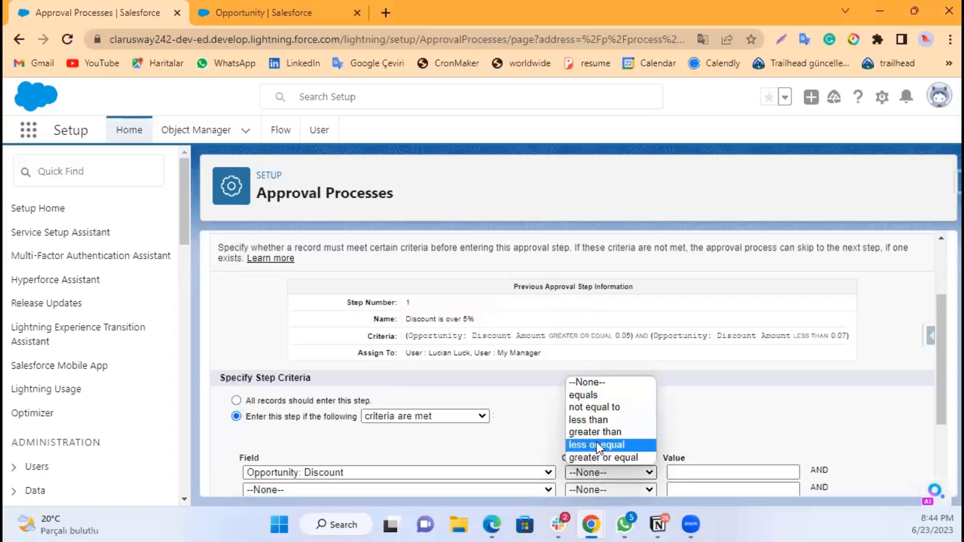
{"action": "left_click", "coordinate": [600, 431]}
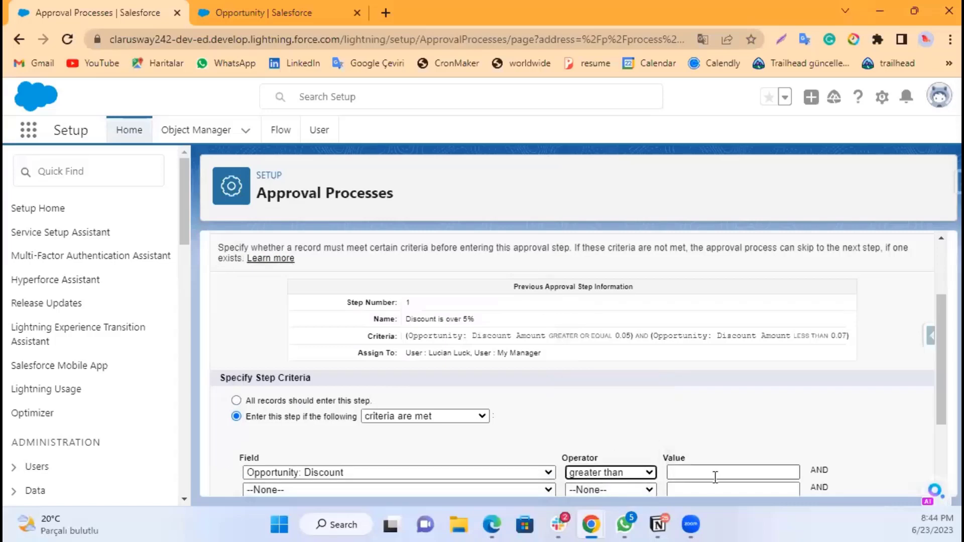
{"action": "left_click", "coordinate": [713, 474]}
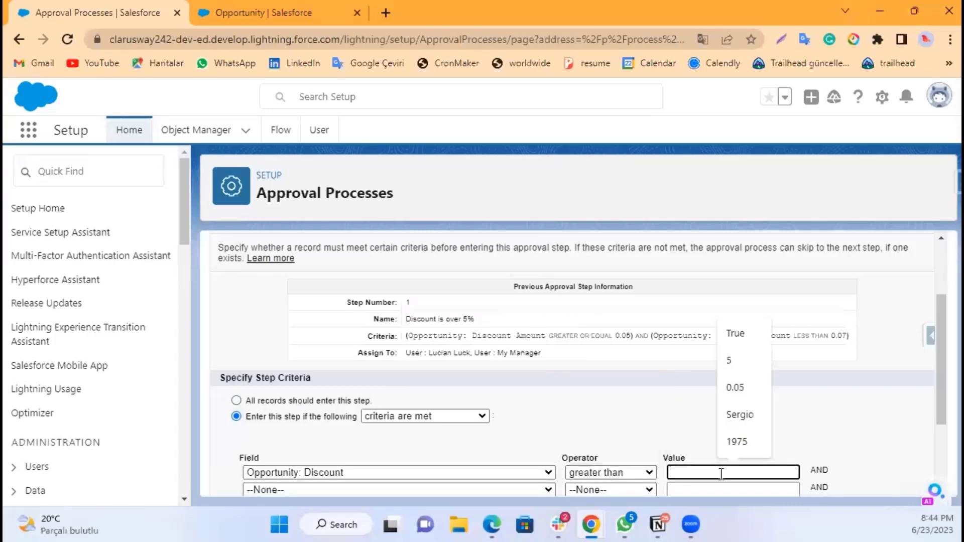
{"action": "type", "text": "0.00"}
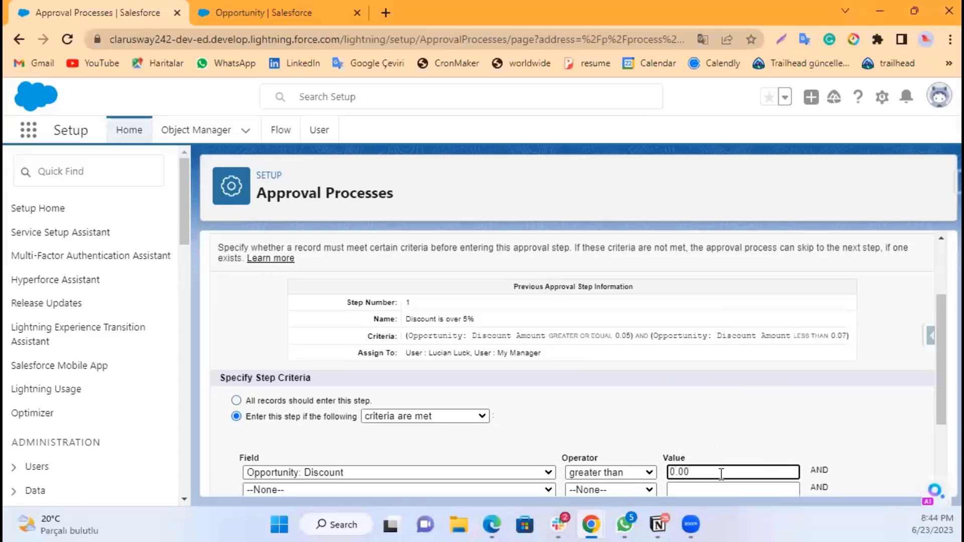
{"action": "key", "text": "BackSpace"}
{"action": "type", "text": "7"}
{"action": "left_click", "coordinate": [766, 442]}
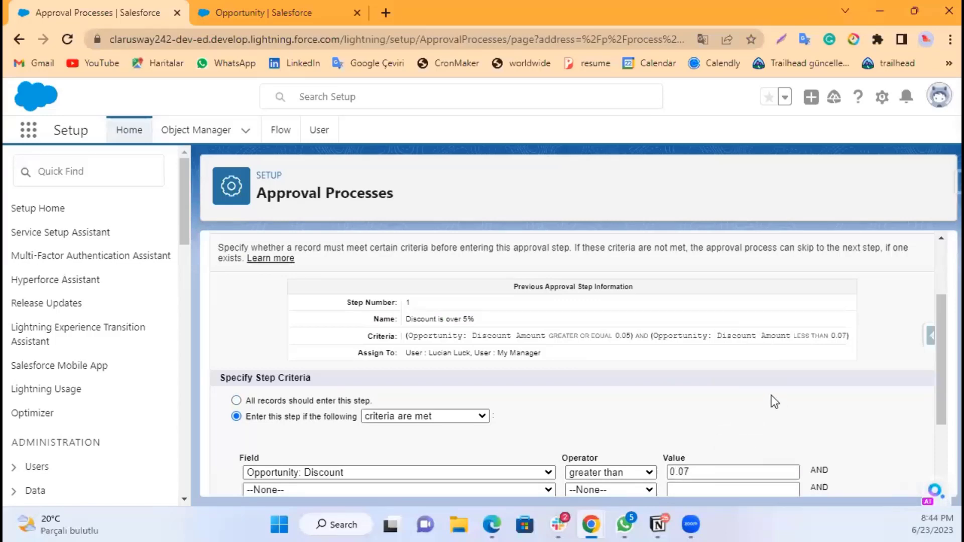
{"action": "scroll", "coordinate": [771, 397], "scroll_direction": "down", "scroll_amount": 3}
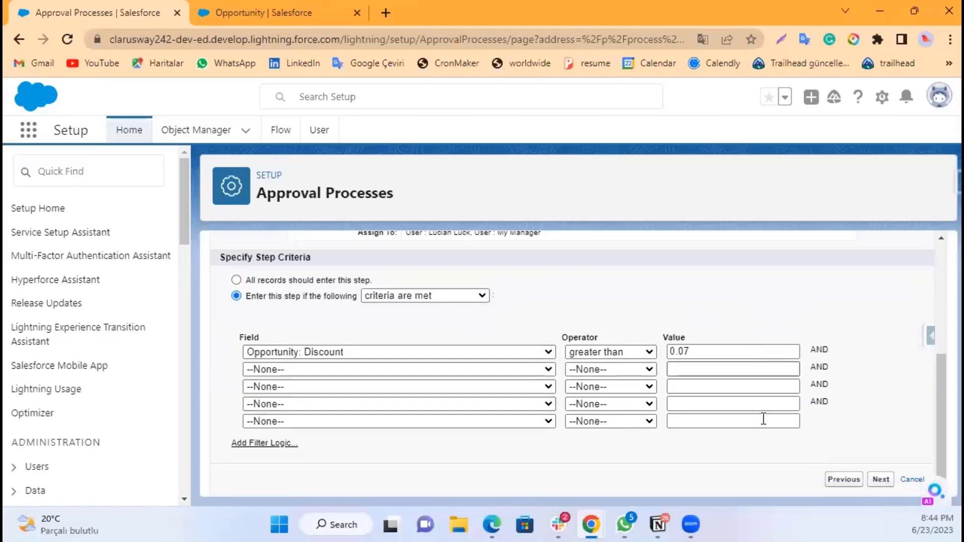
{"action": "left_click", "coordinate": [880, 480]}
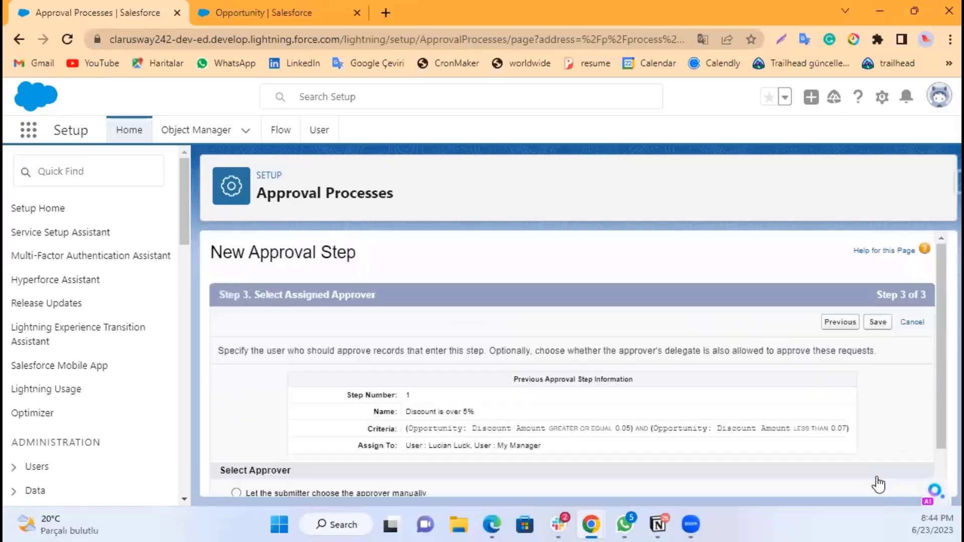
{"action": "scroll", "coordinate": [587, 403], "scroll_direction": "down", "scroll_amount": 3}
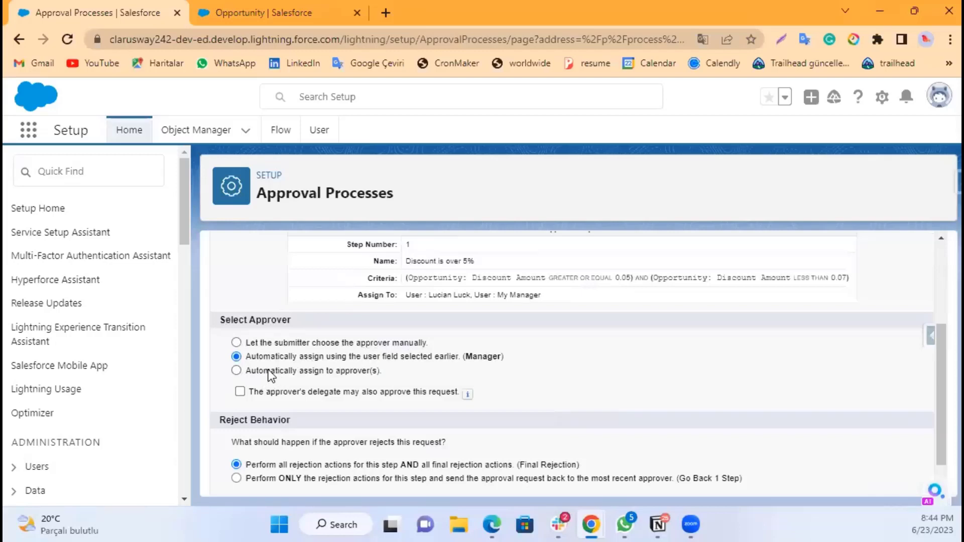
Step: Set the step to automatically assign approvers, choosing the user My Manager as the approver
{"action": "left_click", "coordinate": [236, 370]}
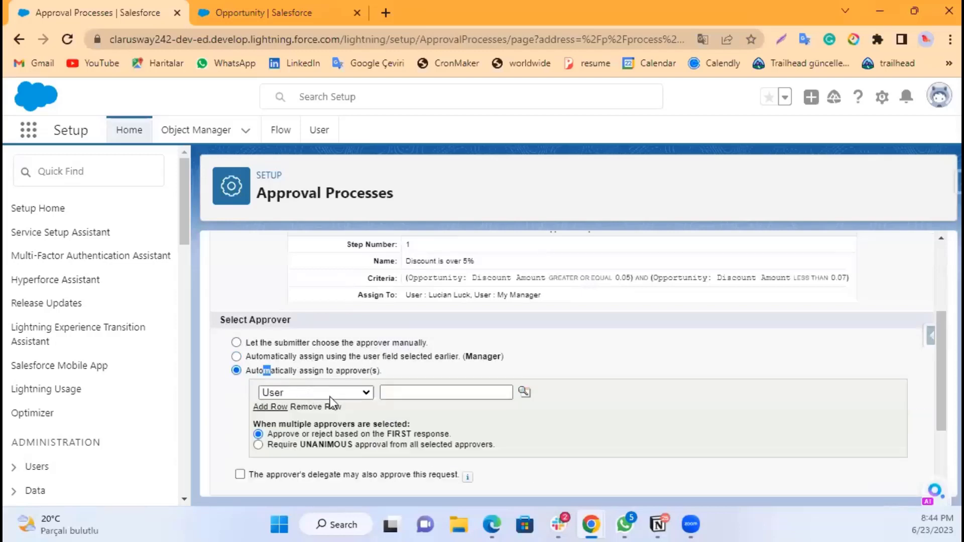
{"action": "left_click", "coordinate": [392, 393]}
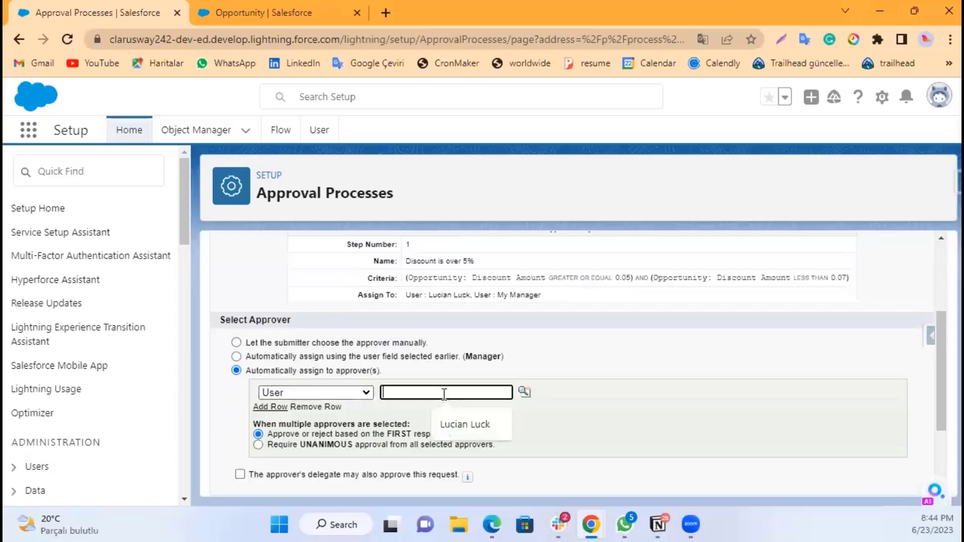
{"action": "left_click", "coordinate": [523, 396]}
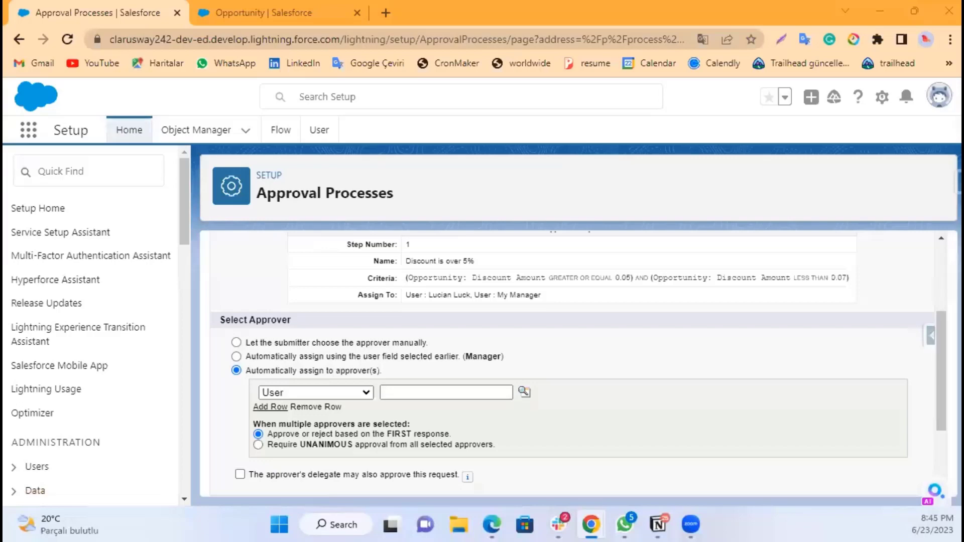
{"action": "left_click", "coordinate": [461, 382]}
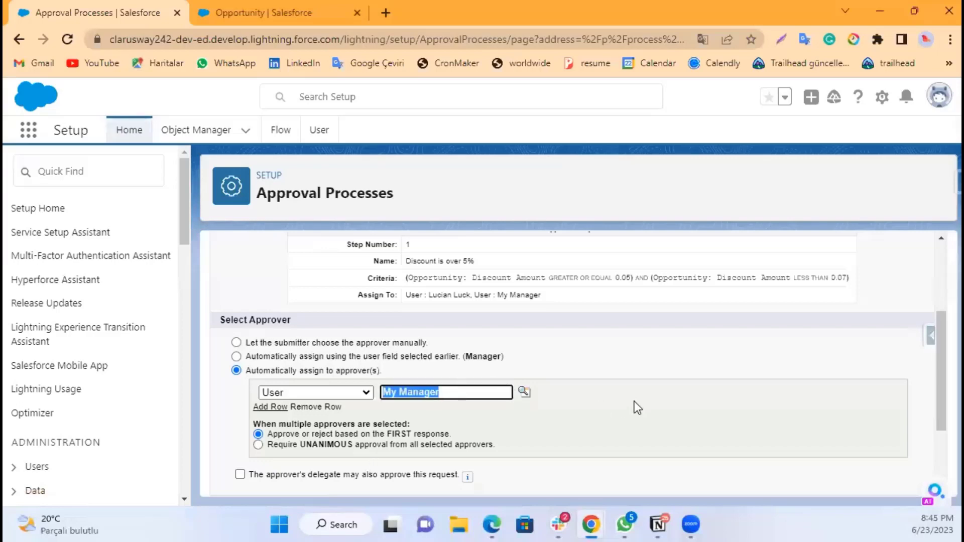
{"action": "left_click", "coordinate": [626, 384]}
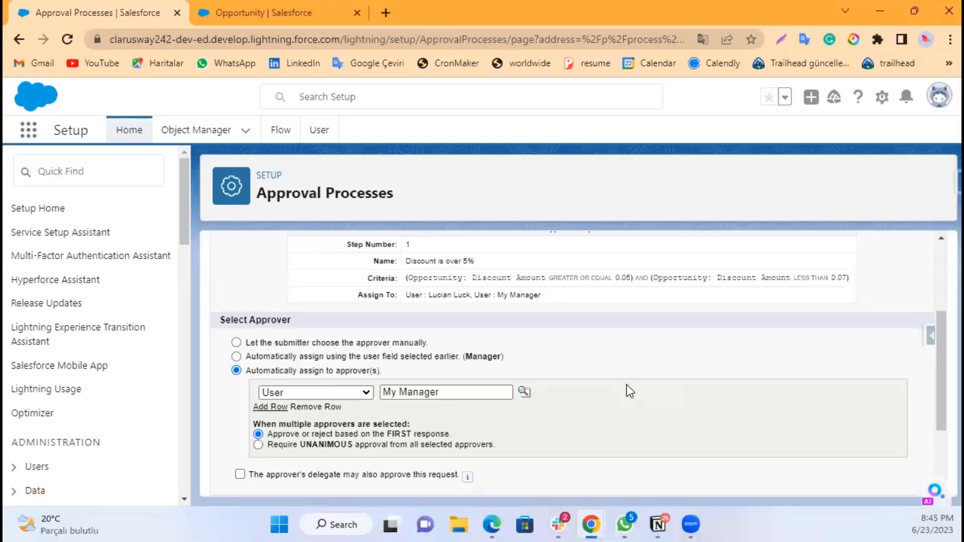
Step: Save the second approval step and skip adding actions for now, returning to the process detail page
{"action": "scroll", "coordinate": [706, 388], "scroll_direction": "down", "scroll_amount": 3}
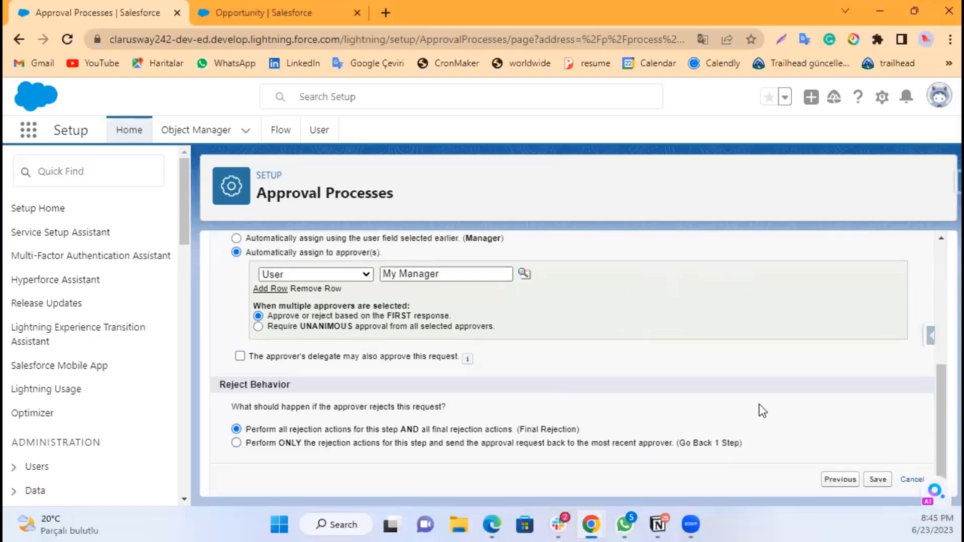
{"action": "left_click", "coordinate": [887, 482]}
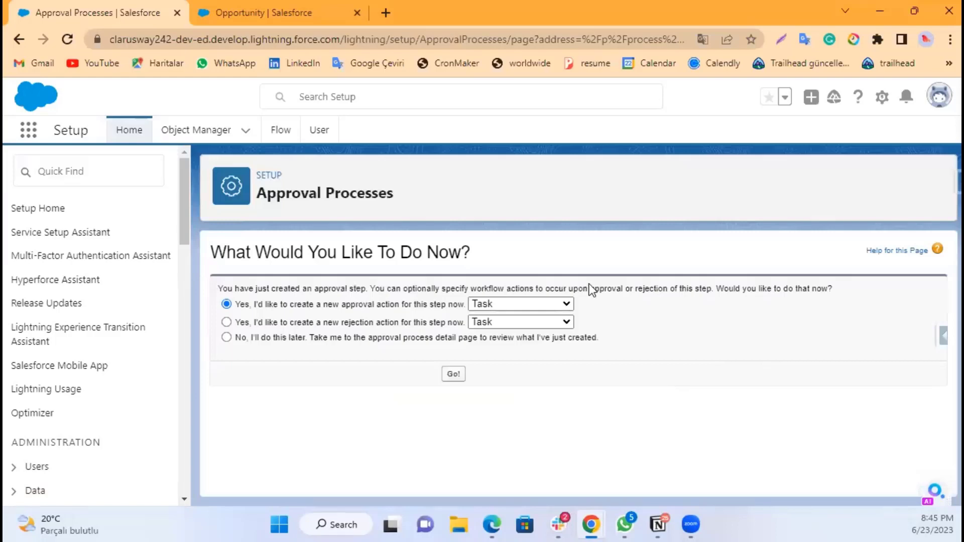
{"action": "left_click", "coordinate": [349, 338]}
{"action": "left_click", "coordinate": [454, 374]}
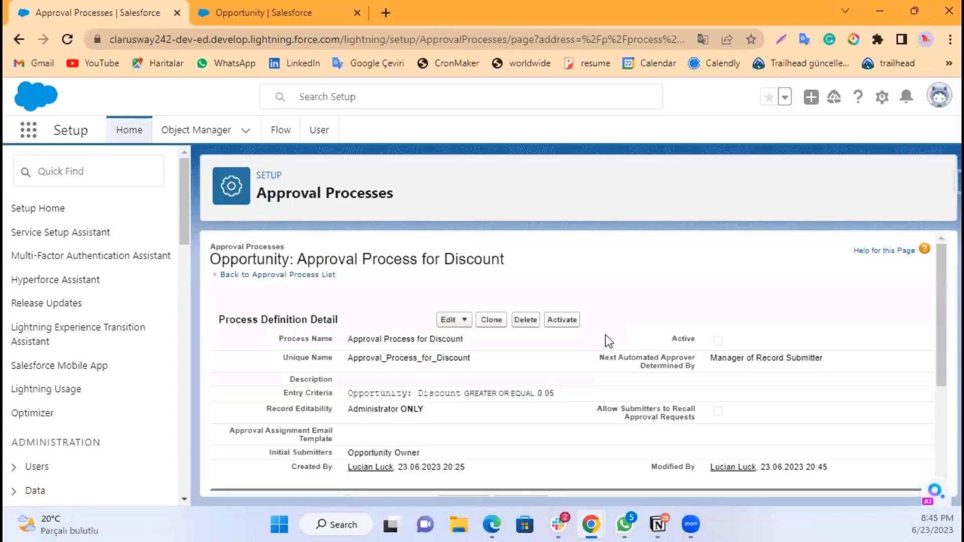
Step: Edit approval step 1 so that records not meeting its criteria go to the next step, and save
{"action": "scroll", "coordinate": [666, 351], "scroll_direction": "down", "scroll_amount": 6}
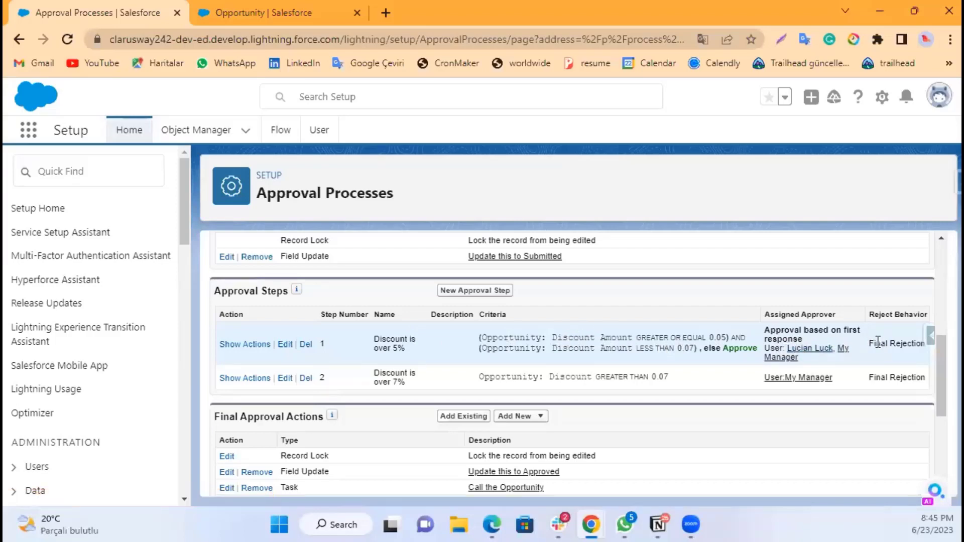
{"action": "left_click_drag", "start_coordinate": [705, 348], "coordinate": [756, 347]}
{"action": "left_click", "coordinate": [746, 351]}
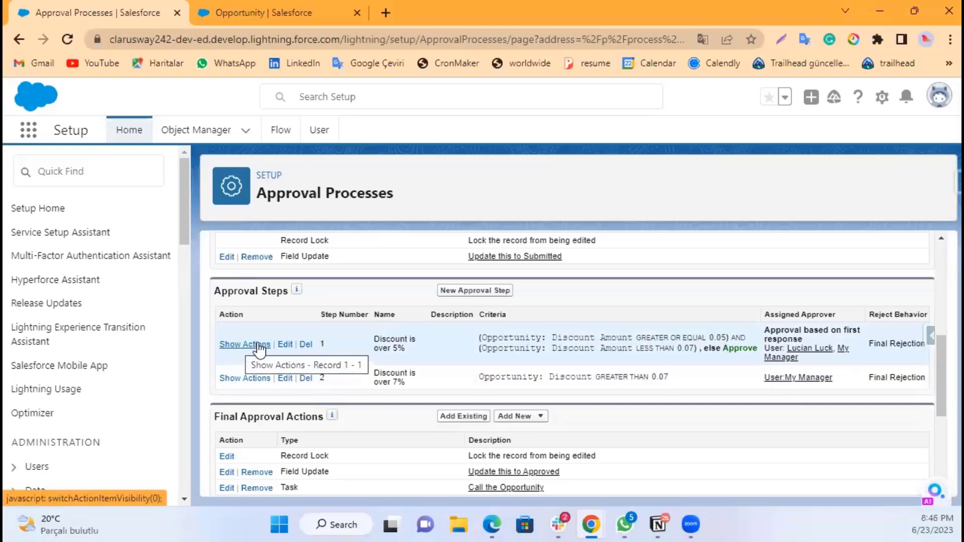
{"action": "left_click", "coordinate": [285, 345]}
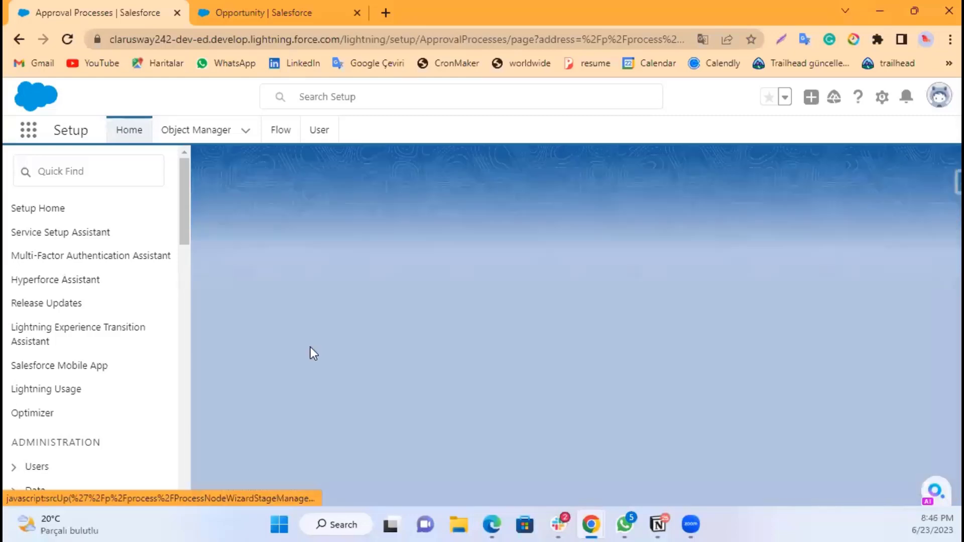
{"action": "scroll", "coordinate": [503, 391], "scroll_direction": "down", "scroll_amount": 1}
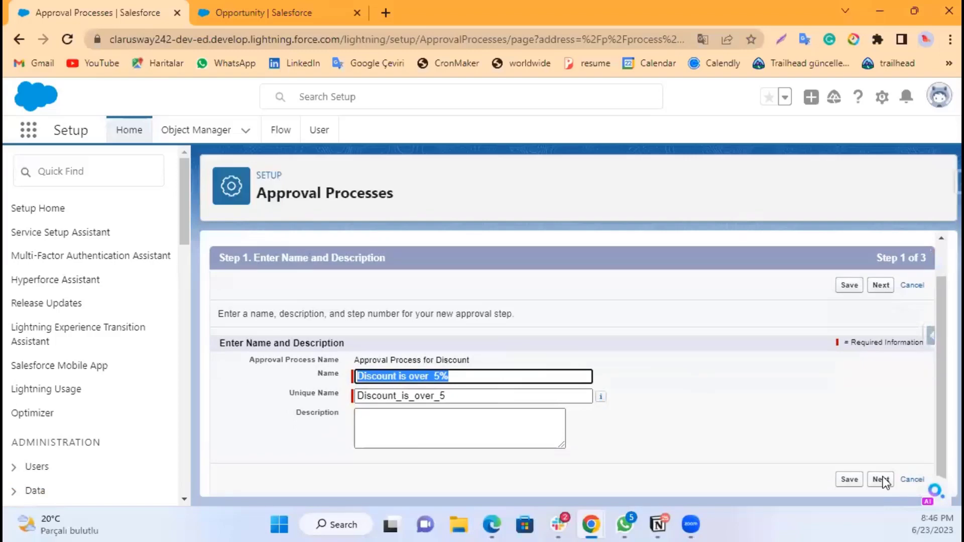
{"action": "left_click", "coordinate": [883, 480]}
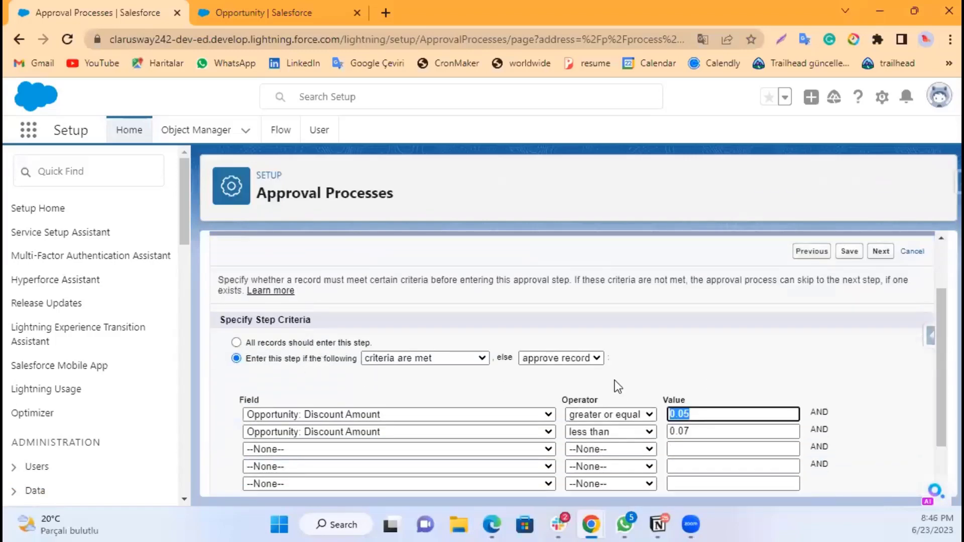
{"action": "scroll", "coordinate": [445, 366], "scroll_direction": "down", "scroll_amount": 1}
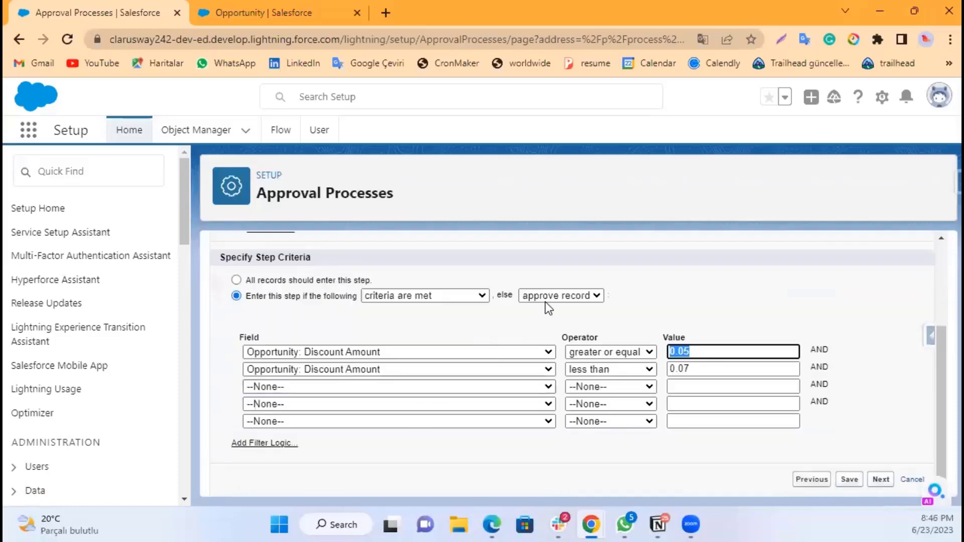
{"action": "left_click", "coordinate": [556, 296]}
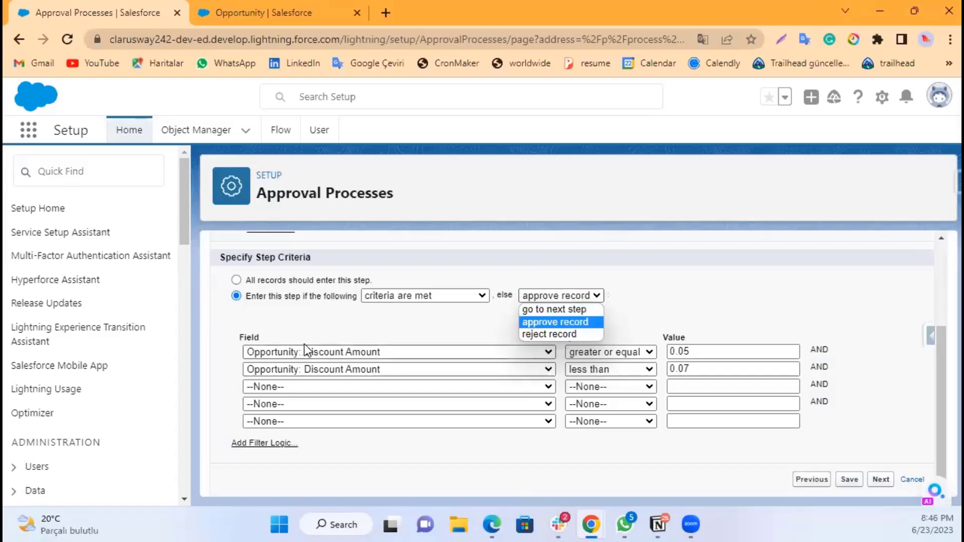
{"action": "left_click", "coordinate": [540, 308]}
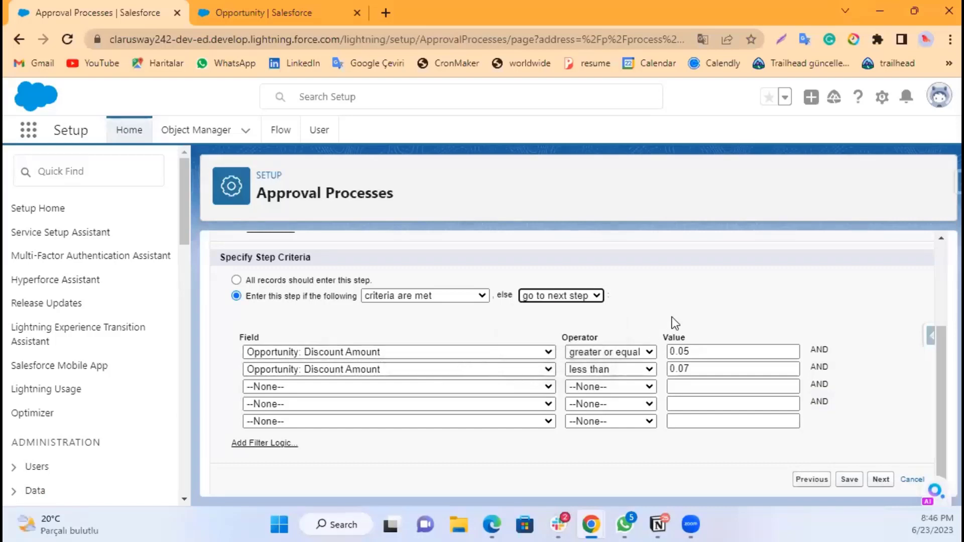
{"action": "left_click", "coordinate": [860, 481]}
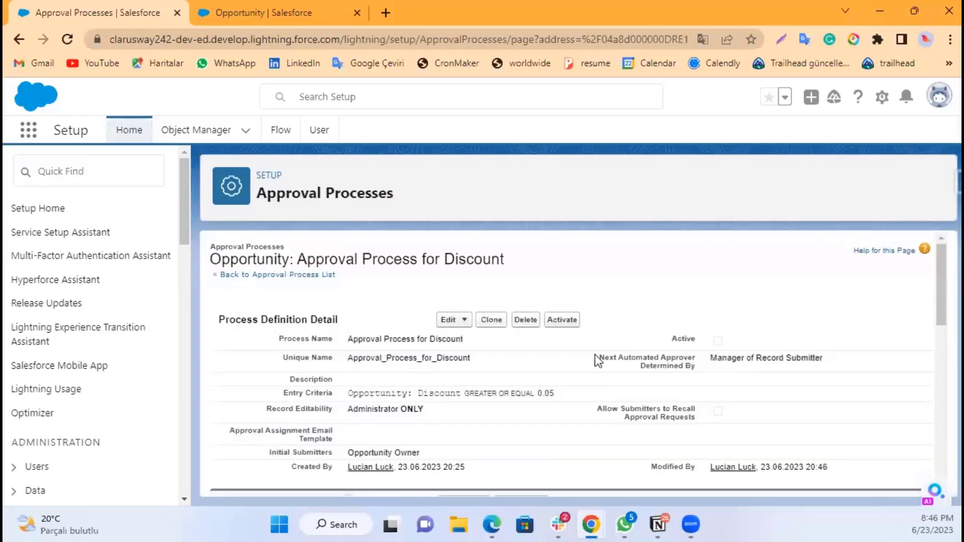
Step: Review the process definition, approval steps and final approval and rejection actions on the detail page
{"action": "scroll", "coordinate": [562, 330], "scroll_direction": "down", "scroll_amount": 2}
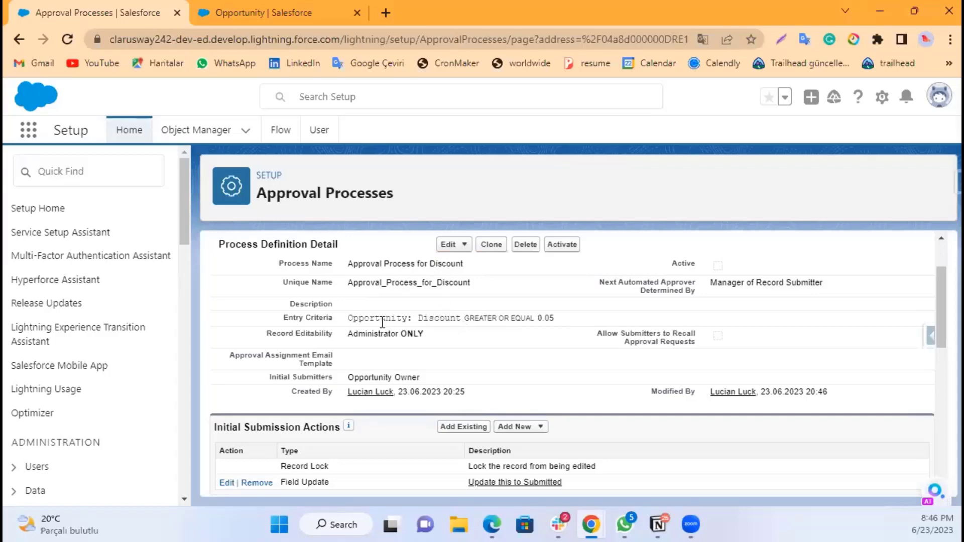
{"action": "left_click_drag", "start_coordinate": [358, 318], "coordinate": [497, 320]}
{"action": "left_click", "coordinate": [541, 321]}
{"action": "left_click", "coordinate": [530, 315]}
{"action": "left_click_drag", "start_coordinate": [346, 379], "coordinate": [427, 381]}
{"action": "left_click", "coordinate": [441, 376]}
{"action": "scroll", "coordinate": [518, 362], "scroll_direction": "down", "scroll_amount": 1}
{"action": "scroll", "coordinate": [518, 365], "scroll_direction": "down", "scroll_amount": 2}
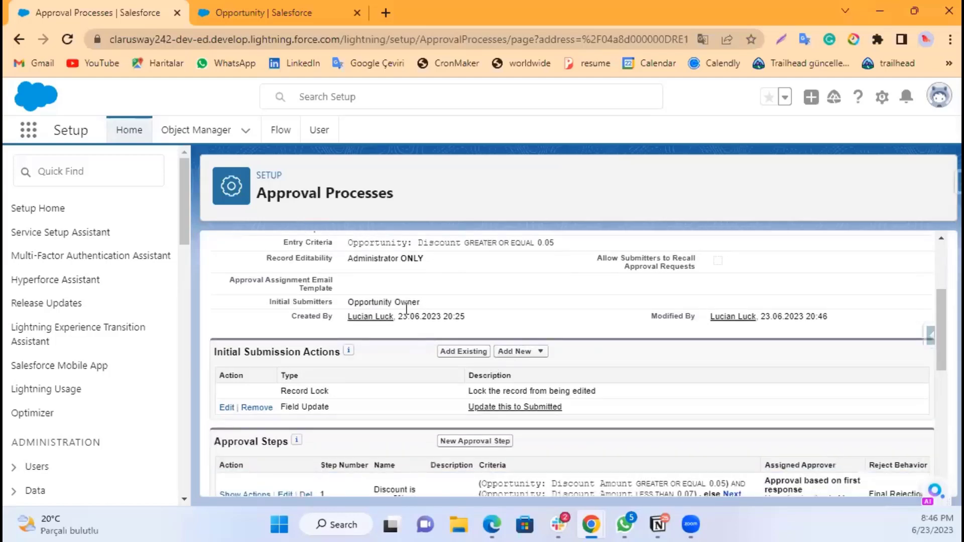
{"action": "scroll", "coordinate": [521, 313], "scroll_direction": "down", "scroll_amount": 3}
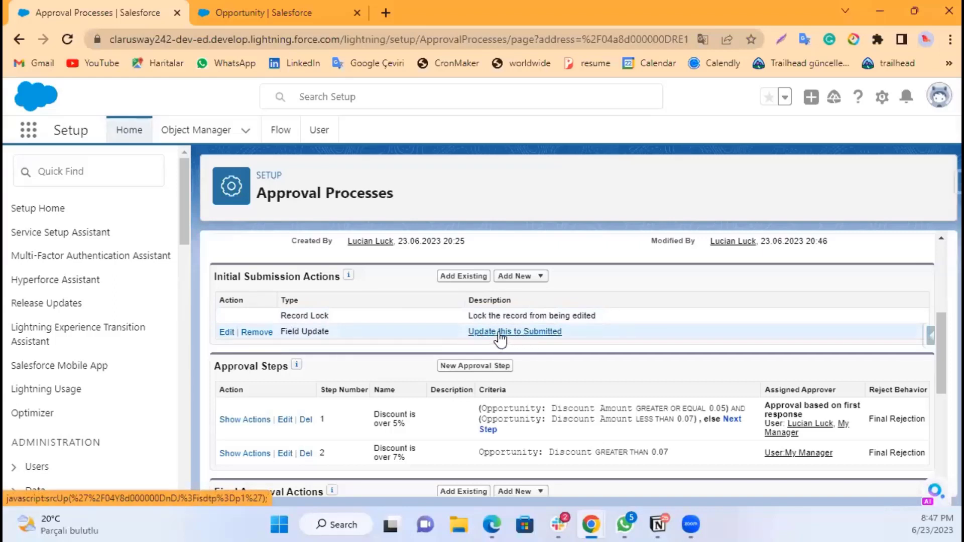
{"action": "scroll", "coordinate": [500, 339], "scroll_direction": "down", "scroll_amount": 5}
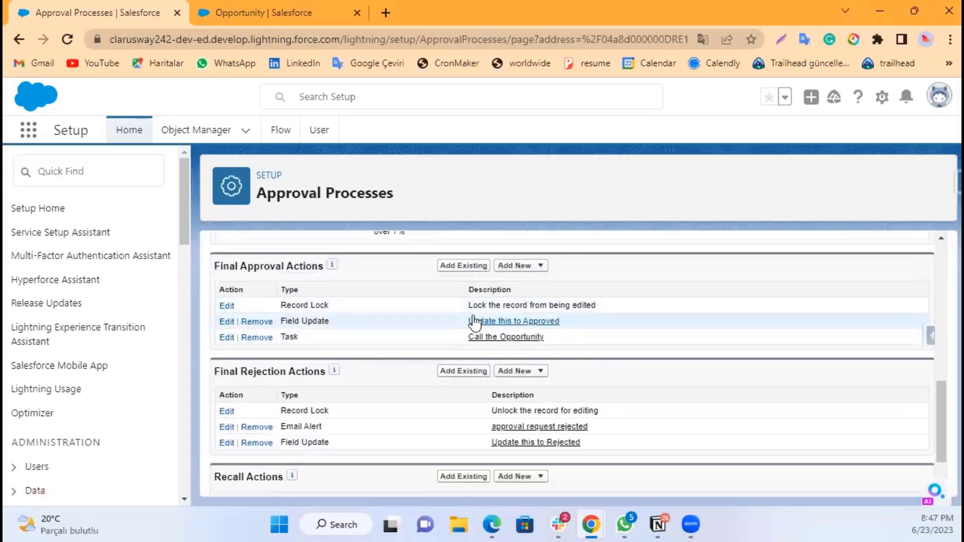
{"action": "scroll", "coordinate": [474, 323], "scroll_direction": "up", "scroll_amount": 2}
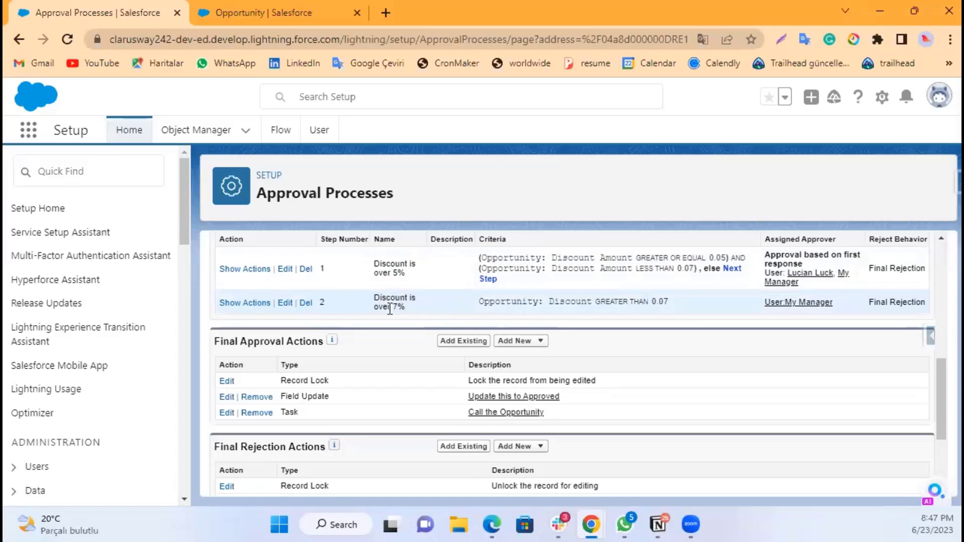
{"action": "left_click_drag", "start_coordinate": [380, 306], "coordinate": [423, 308]}
{"action": "left_click", "coordinate": [425, 306]}
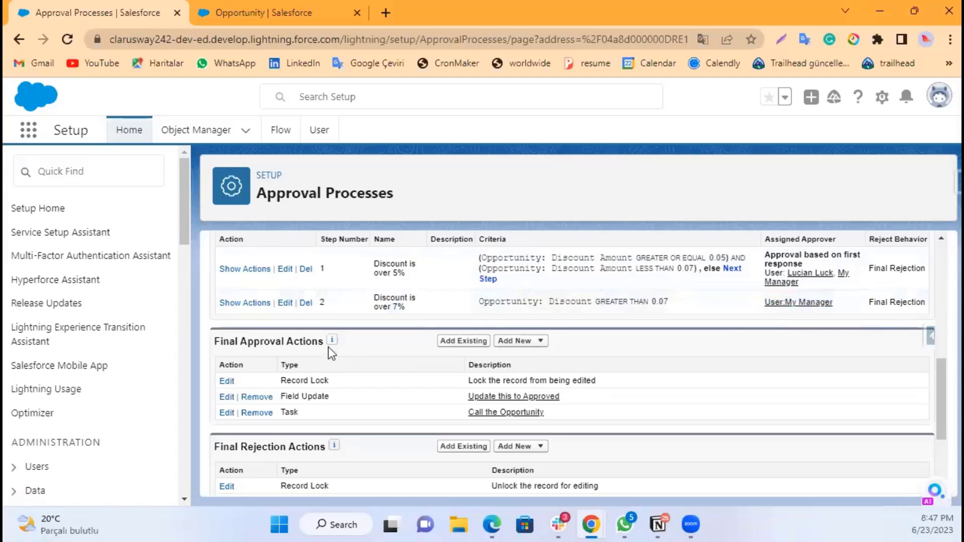
Step: Add the existing task Call the Opportunity as an approval action for step 1 and save
{"action": "left_click", "coordinate": [255, 271]}
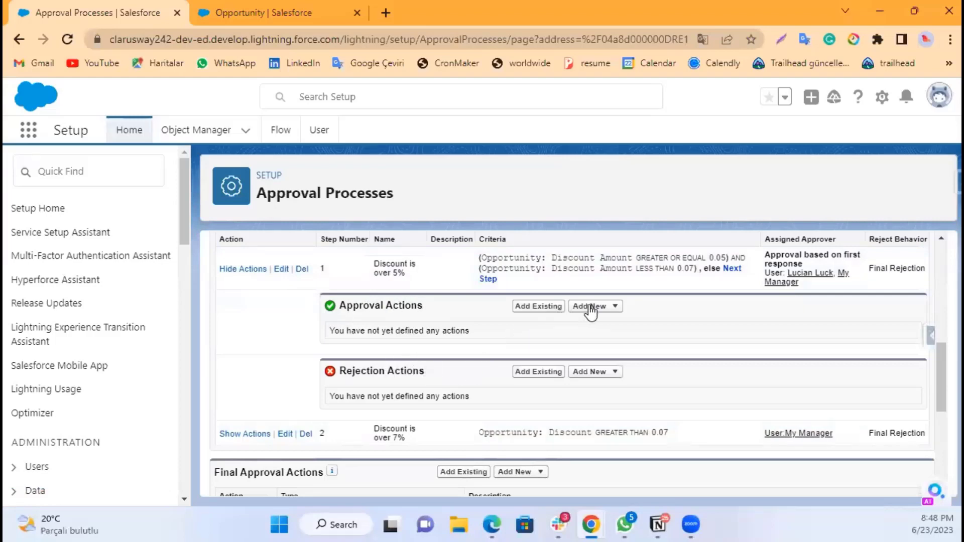
{"action": "left_click", "coordinate": [555, 307]}
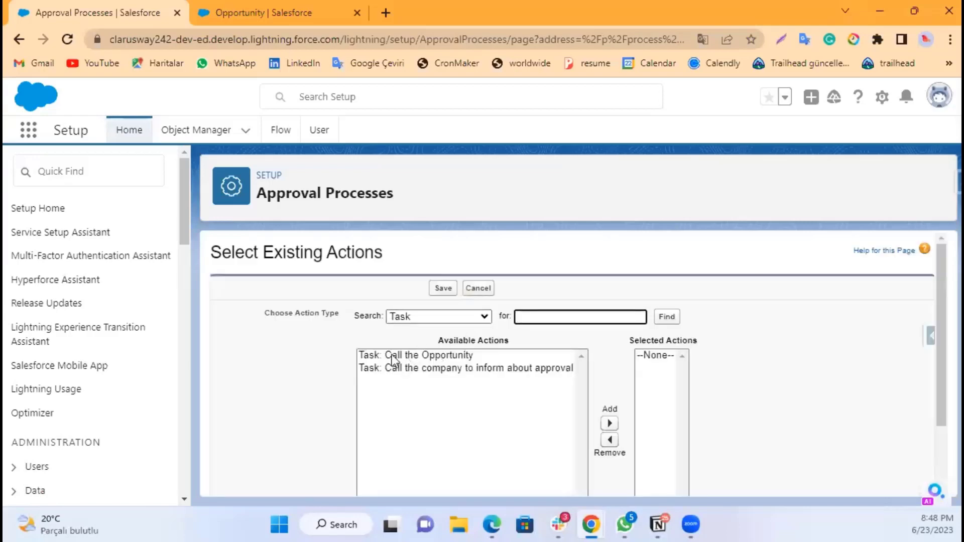
{"action": "left_click", "coordinate": [433, 315]}
{"action": "left_click", "coordinate": [421, 343]}
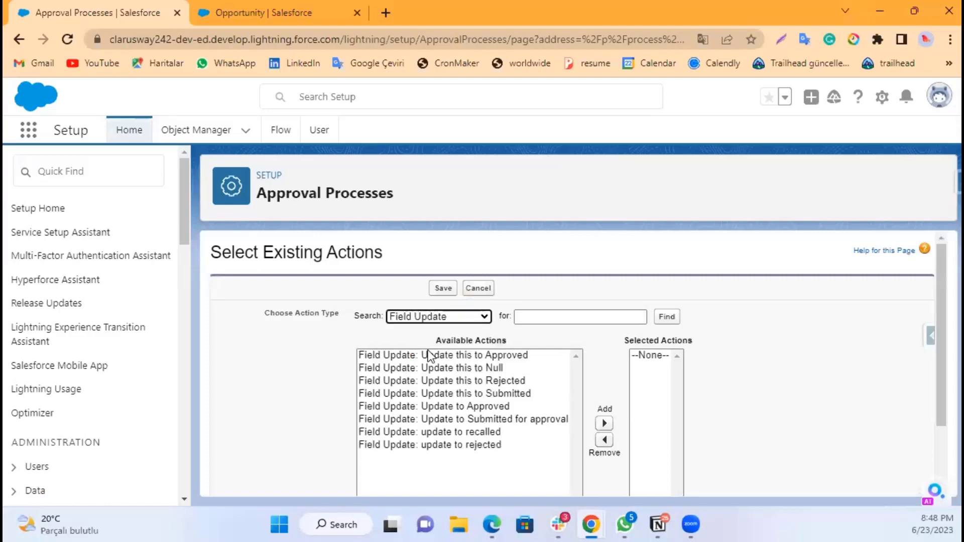
{"action": "left_click", "coordinate": [434, 316]}
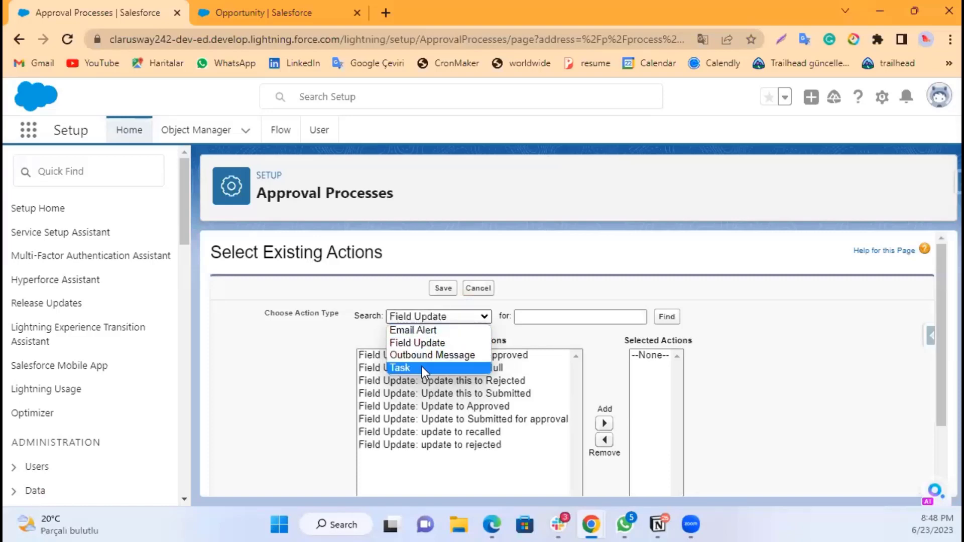
{"action": "left_click", "coordinate": [422, 367]}
{"action": "left_click", "coordinate": [421, 355]}
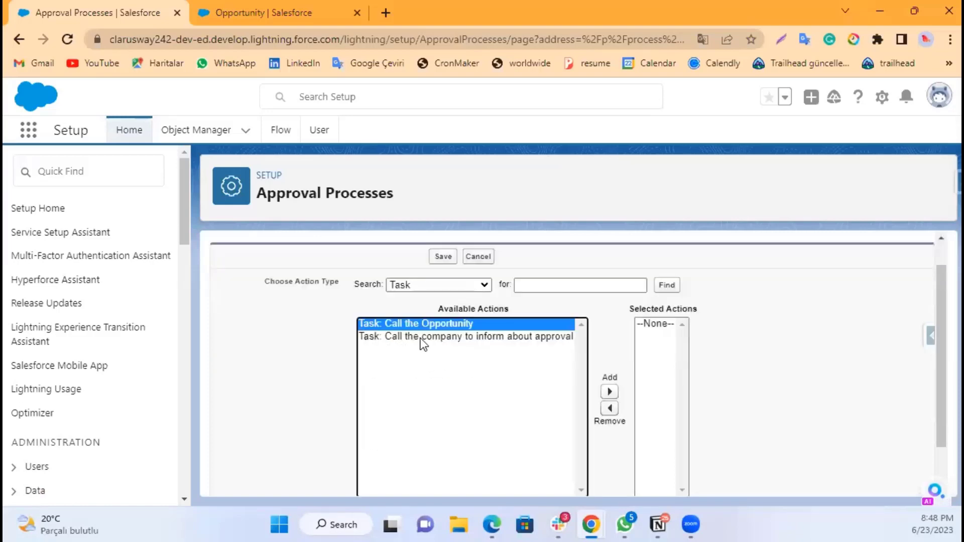
{"action": "left_click", "coordinate": [610, 392]}
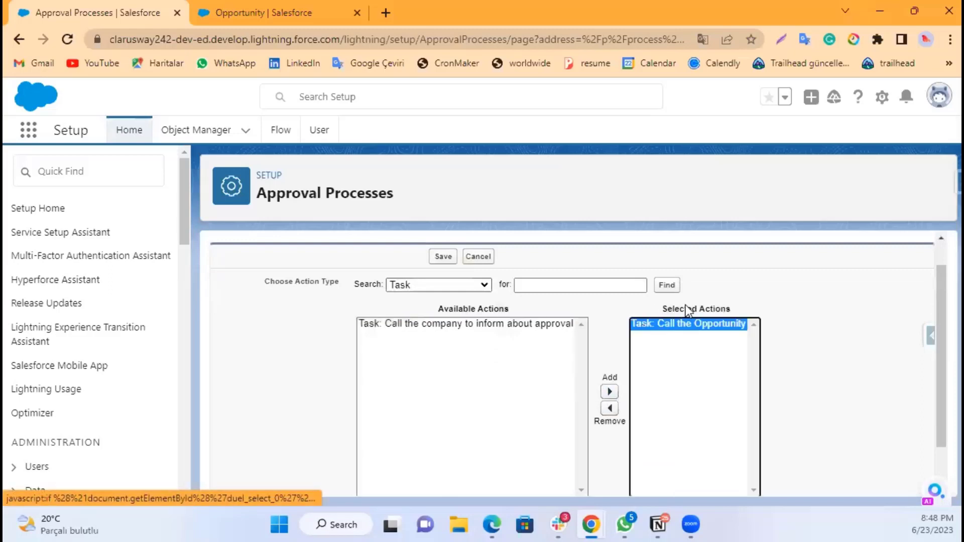
{"action": "scroll", "coordinate": [437, 320], "scroll_direction": "up", "scroll_amount": 1}
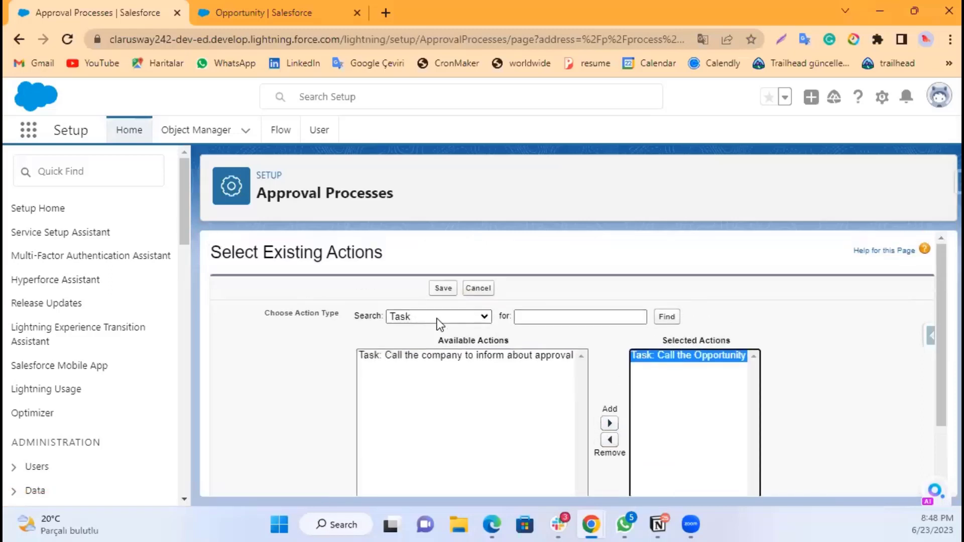
{"action": "left_click", "coordinate": [437, 290]}
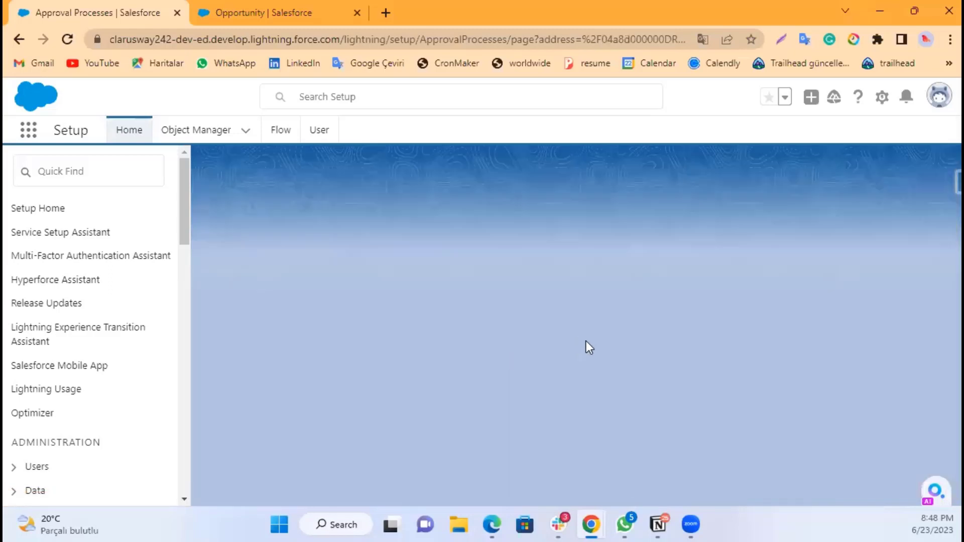
{"action": "scroll", "coordinate": [477, 359], "scroll_direction": "down", "scroll_amount": 3}
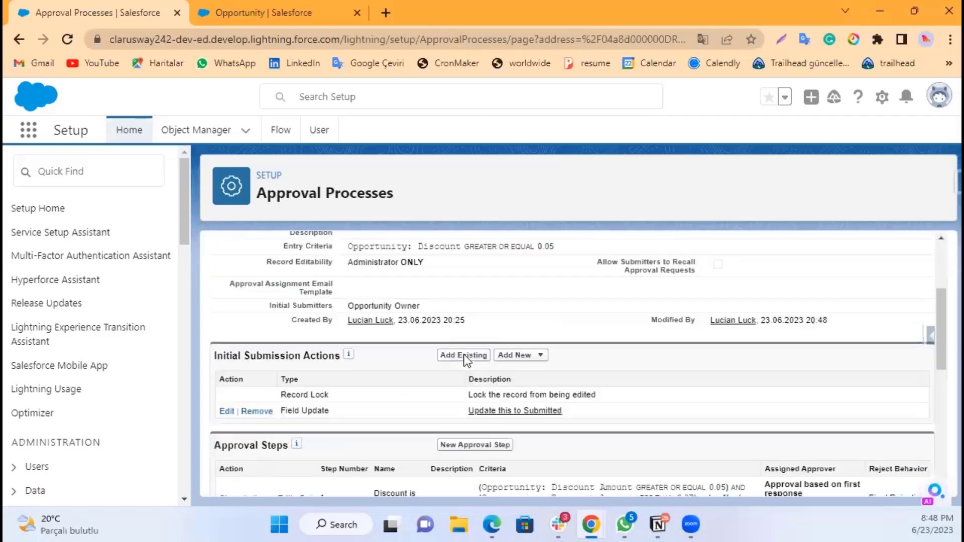
{"action": "scroll", "coordinate": [464, 356], "scroll_direction": "down", "scroll_amount": 5}
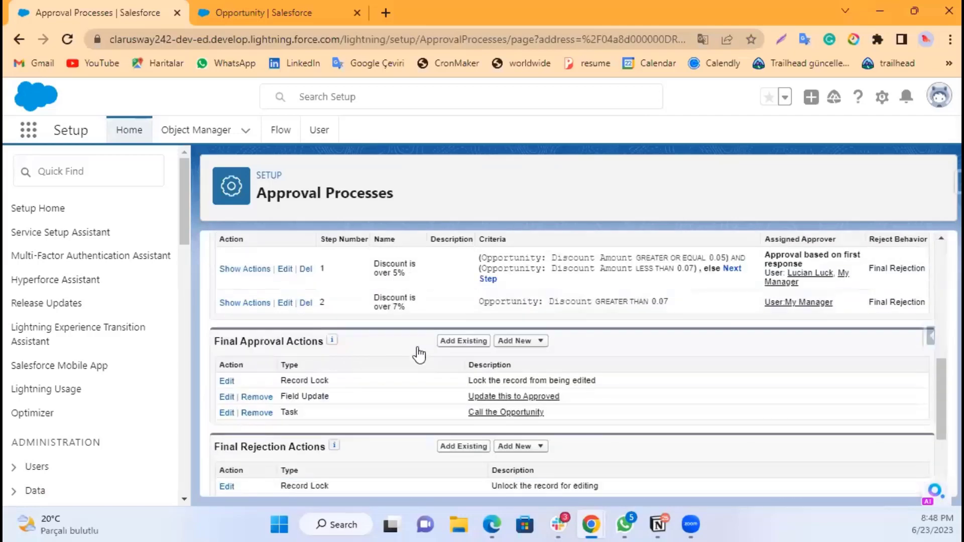
{"action": "scroll", "coordinate": [421, 361], "scroll_direction": "up", "scroll_amount": 2}
{"action": "left_click", "coordinate": [228, 344]}
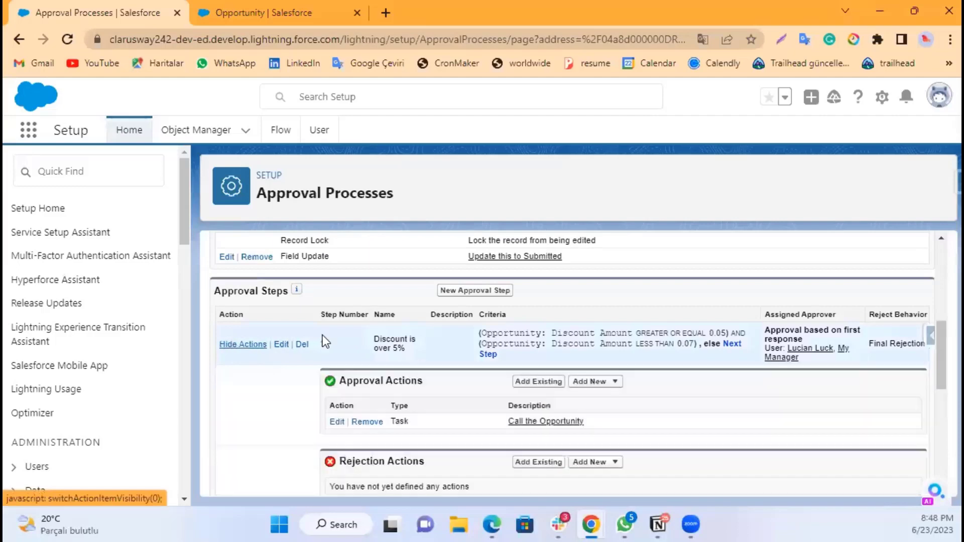
{"action": "scroll", "coordinate": [404, 391], "scroll_direction": "down", "scroll_amount": 3}
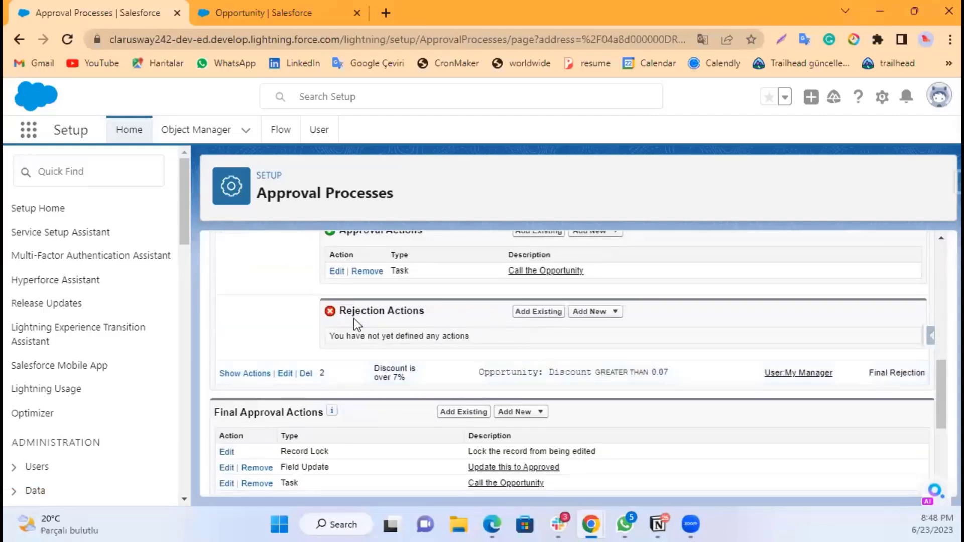
Step: Add the existing task Call the Opportunity as an approval action for approval step 2 and save
{"action": "left_click", "coordinate": [586, 312]}
{"action": "left_click", "coordinate": [239, 374]}
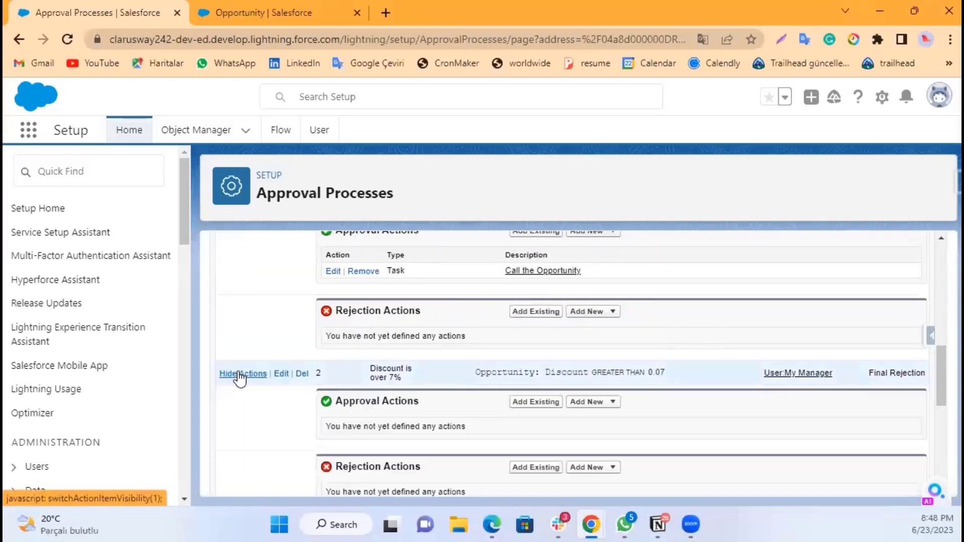
{"action": "scroll", "coordinate": [535, 388], "scroll_direction": "down", "scroll_amount": 2}
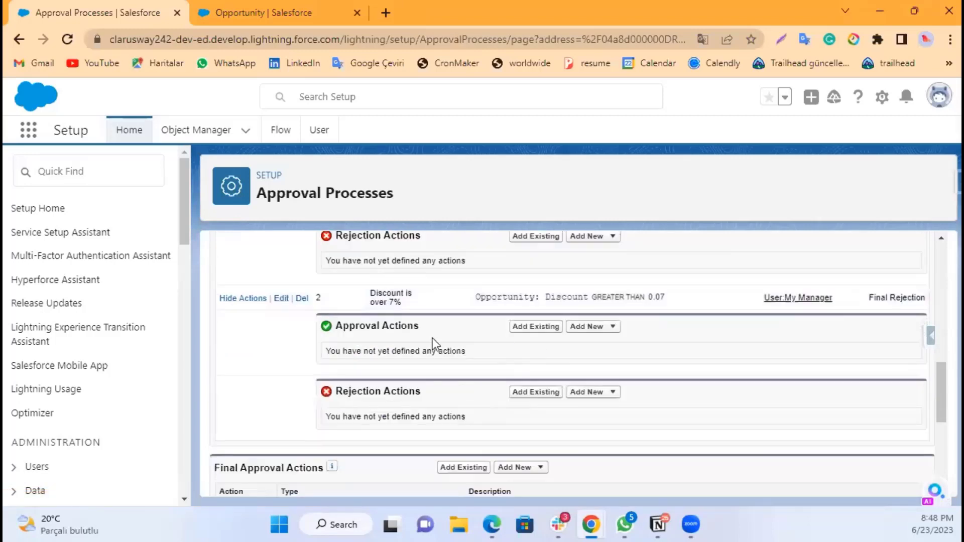
{"action": "left_click", "coordinate": [535, 331]}
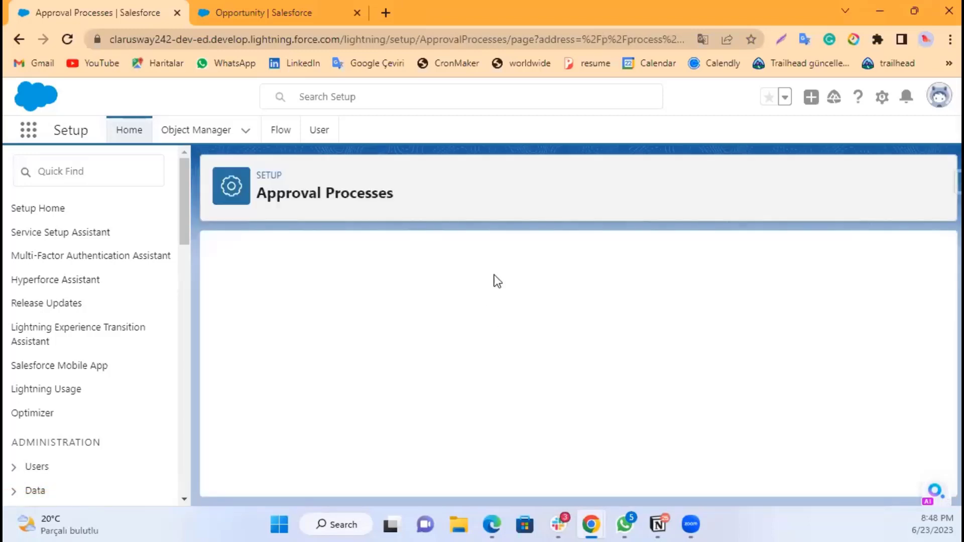
{"action": "left_click", "coordinate": [405, 357]}
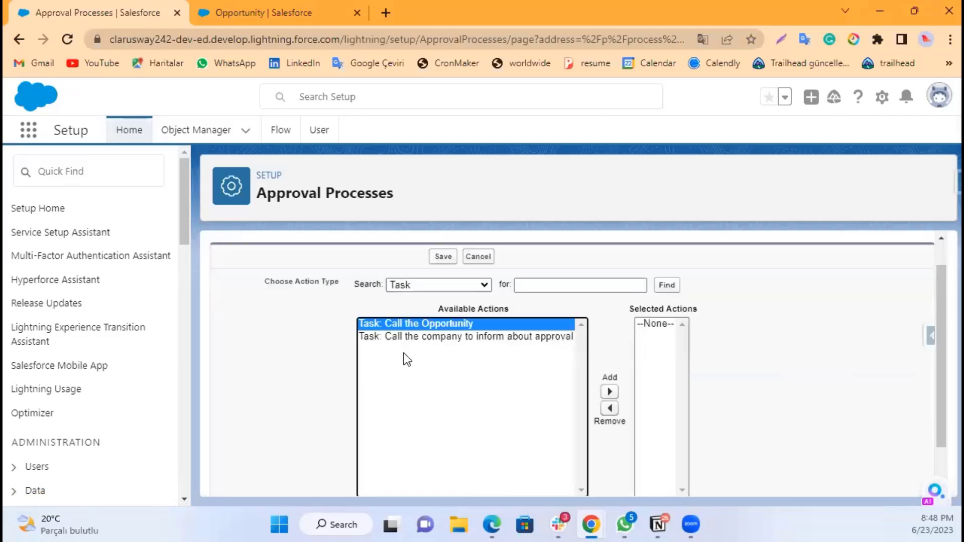
{"action": "left_click", "coordinate": [609, 391]}
{"action": "scroll", "coordinate": [707, 381], "scroll_direction": "down", "scroll_amount": 1}
{"action": "left_click", "coordinate": [444, 477]}
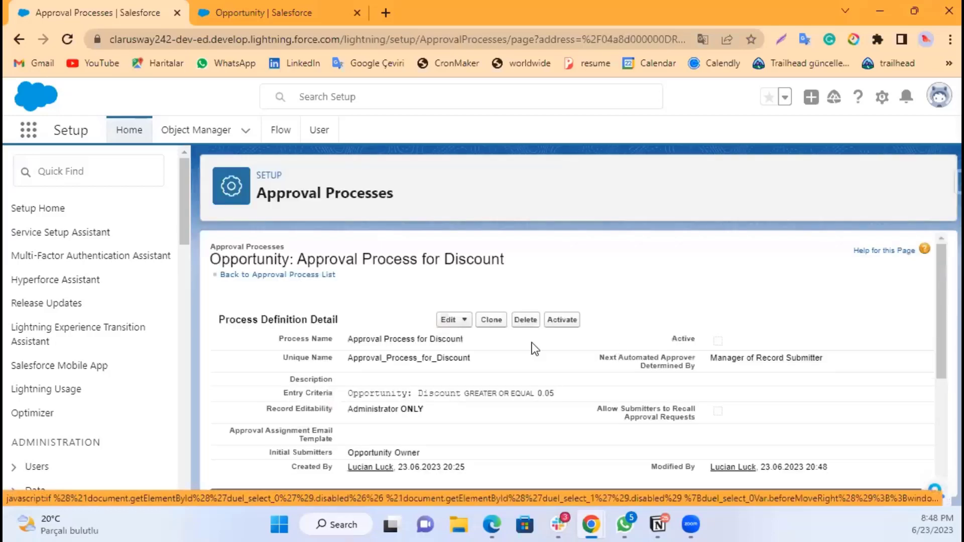
{"action": "scroll", "coordinate": [507, 361], "scroll_direction": "down", "scroll_amount": 8}
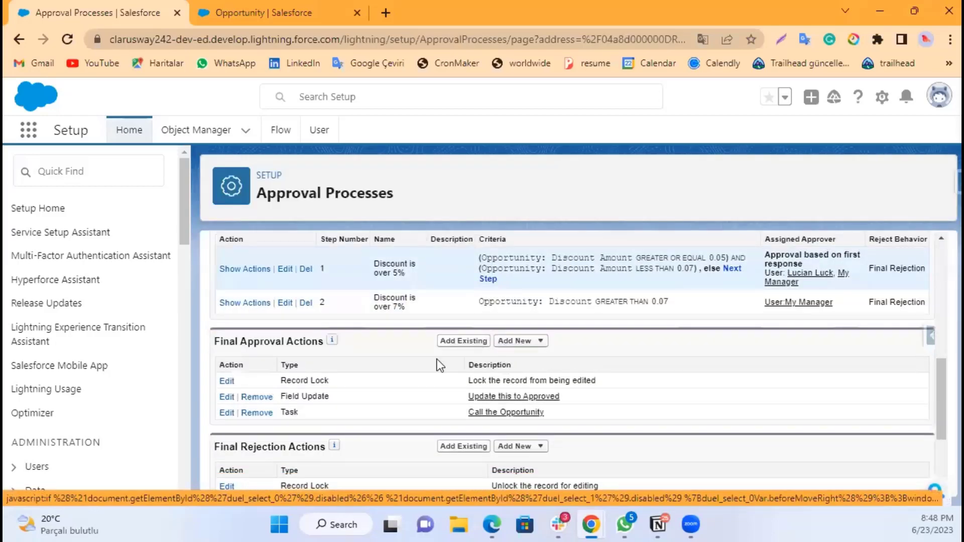
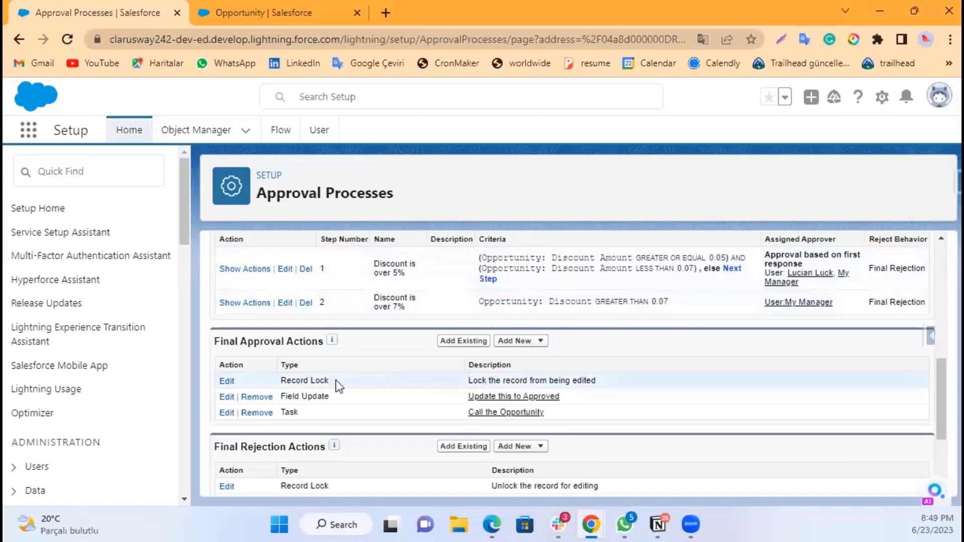
Step: Activate the Approval Process for Discount from its detail page
{"action": "scroll", "coordinate": [479, 373], "scroll_direction": "down", "scroll_amount": 1}
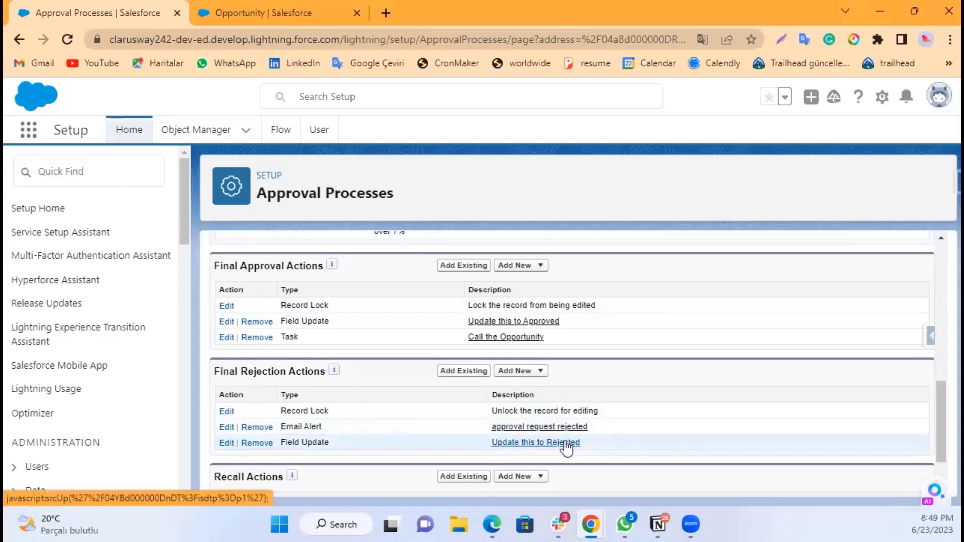
{"action": "scroll", "coordinate": [669, 402], "scroll_direction": "down", "scroll_amount": 2}
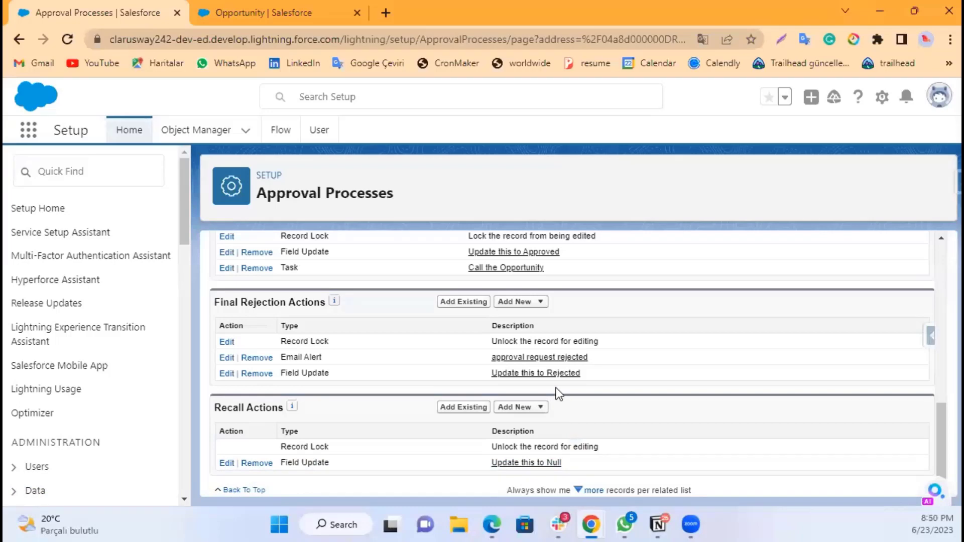
{"action": "scroll", "coordinate": [556, 388], "scroll_direction": "up", "scroll_amount": 10}
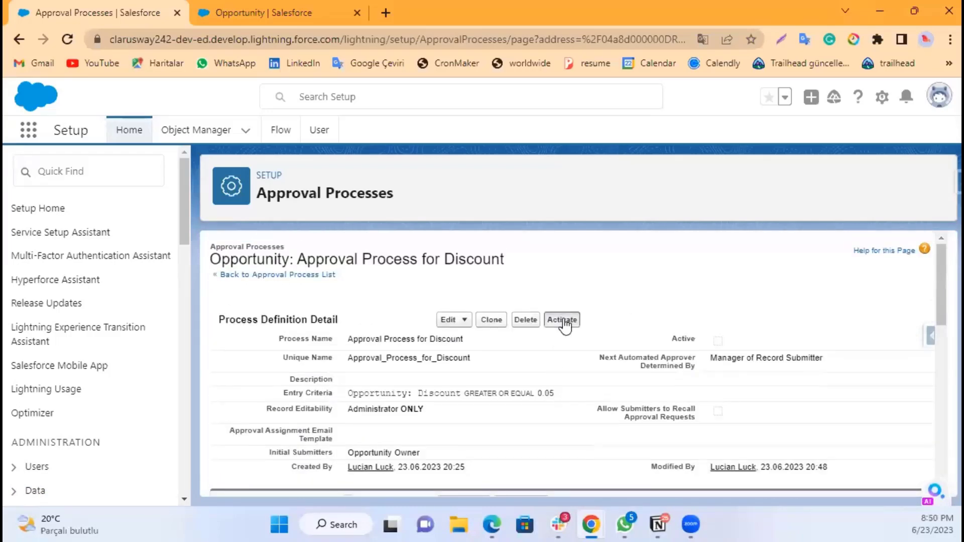
{"action": "left_click", "coordinate": [564, 323]}
{"action": "left_click", "coordinate": [558, 153]}
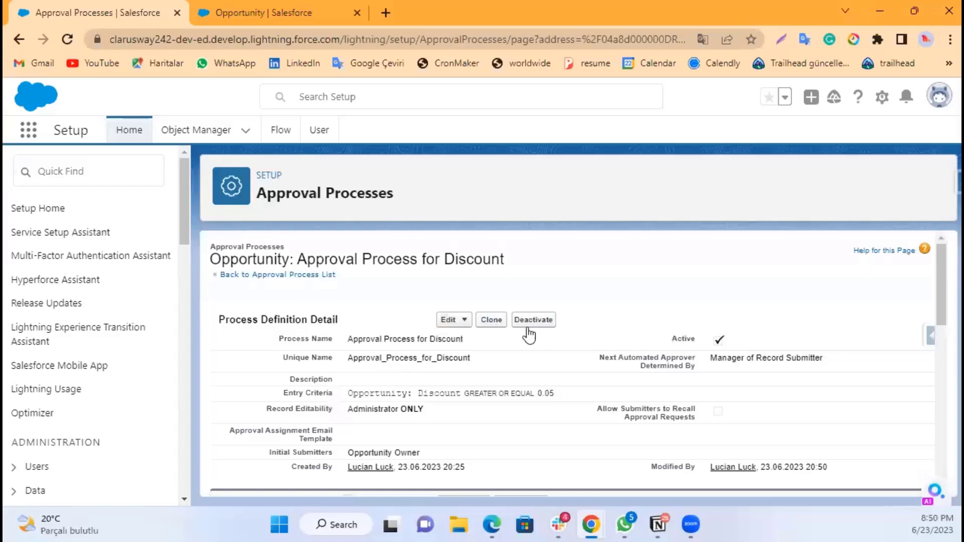
Step: Return to the opportunity approval process list and deactivate the older Discount Approval process
{"action": "left_click", "coordinate": [285, 275]}
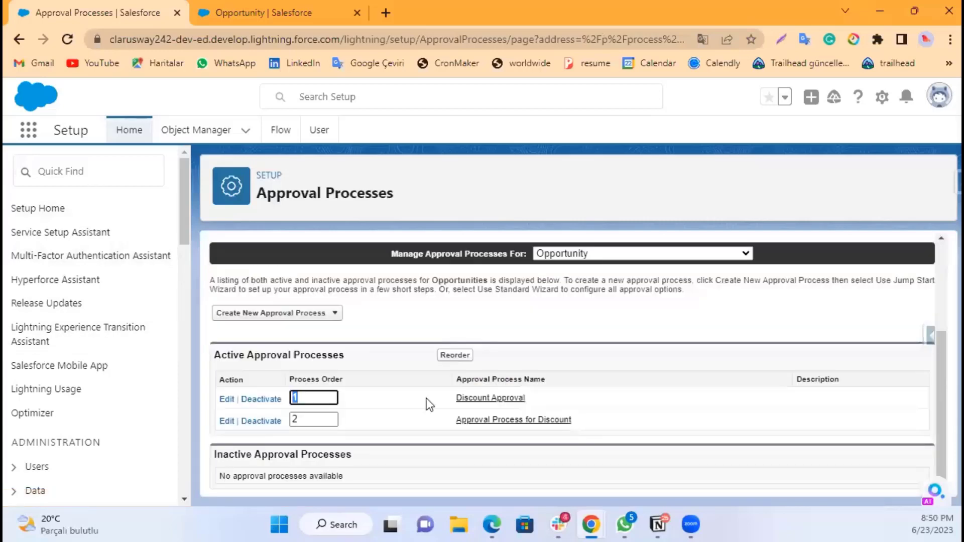
{"action": "left_click", "coordinate": [421, 355]}
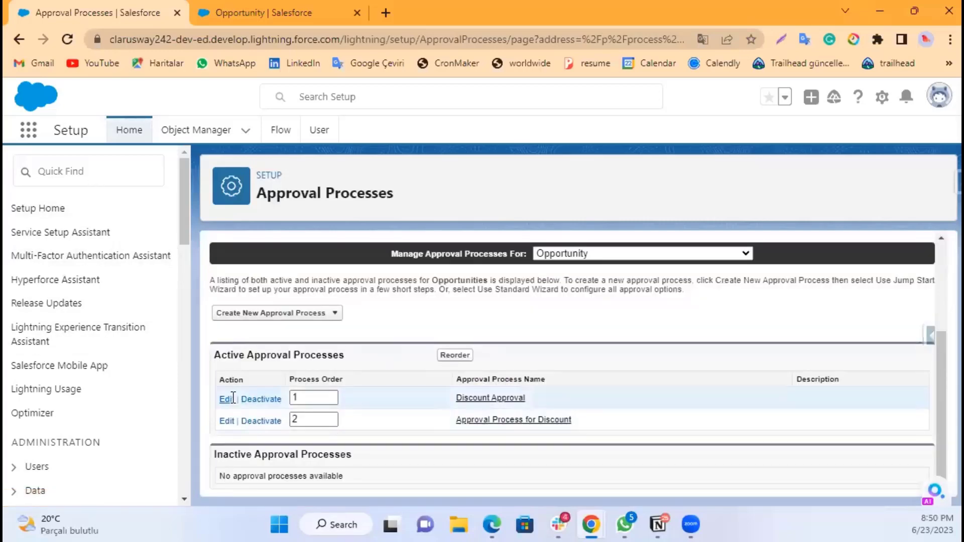
{"action": "left_click", "coordinate": [253, 398]}
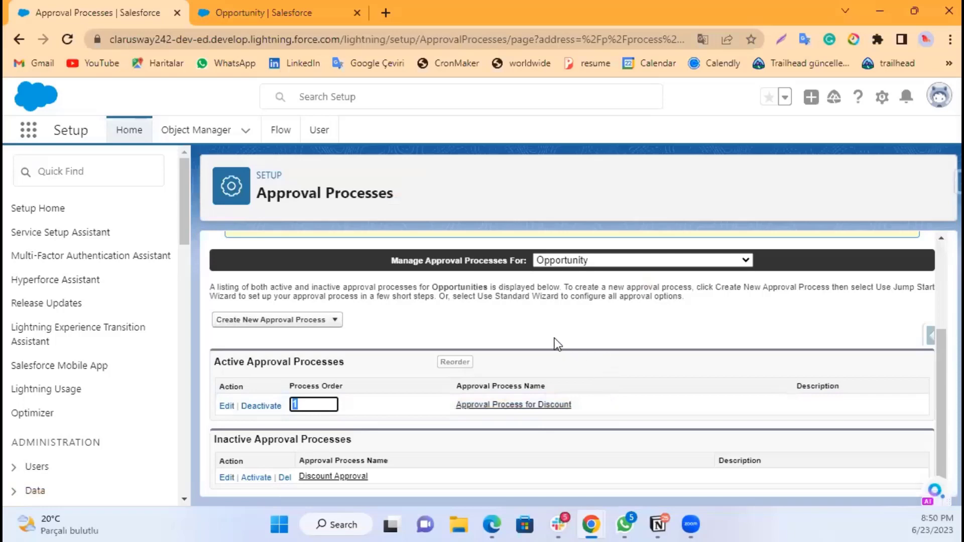
{"action": "left_click", "coordinate": [405, 325]}
{"action": "scroll", "coordinate": [520, 323], "scroll_direction": "up", "scroll_amount": 3}
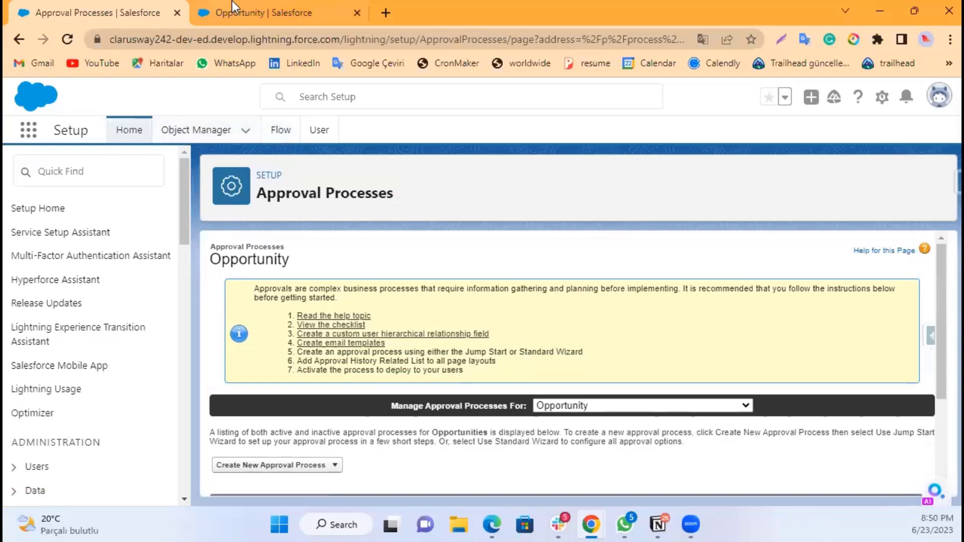
Step: Switch to the other tab, open Opportunities through the app launcher and start a new opportunity
{"action": "left_click", "coordinate": [260, 7]}
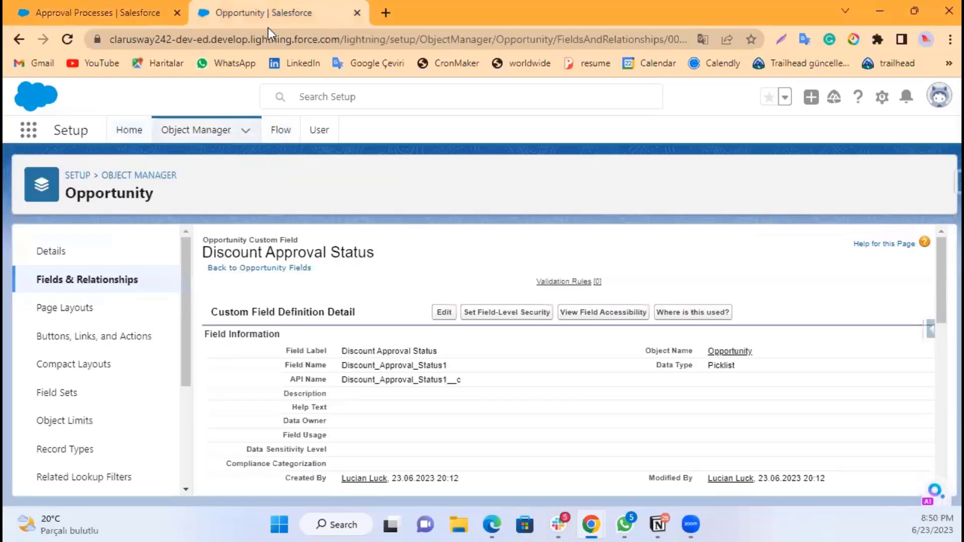
{"action": "left_click", "coordinate": [28, 129]}
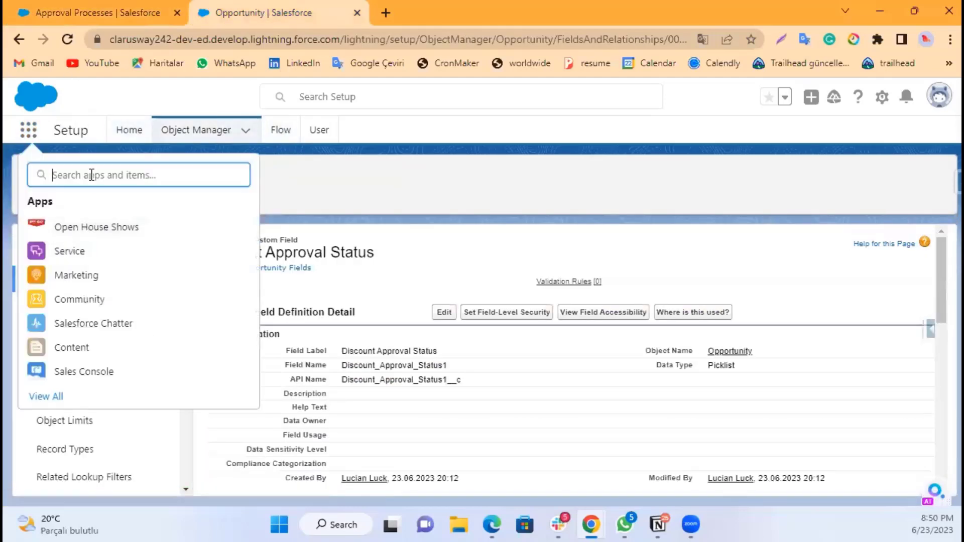
{"action": "type", "text": "opp"}
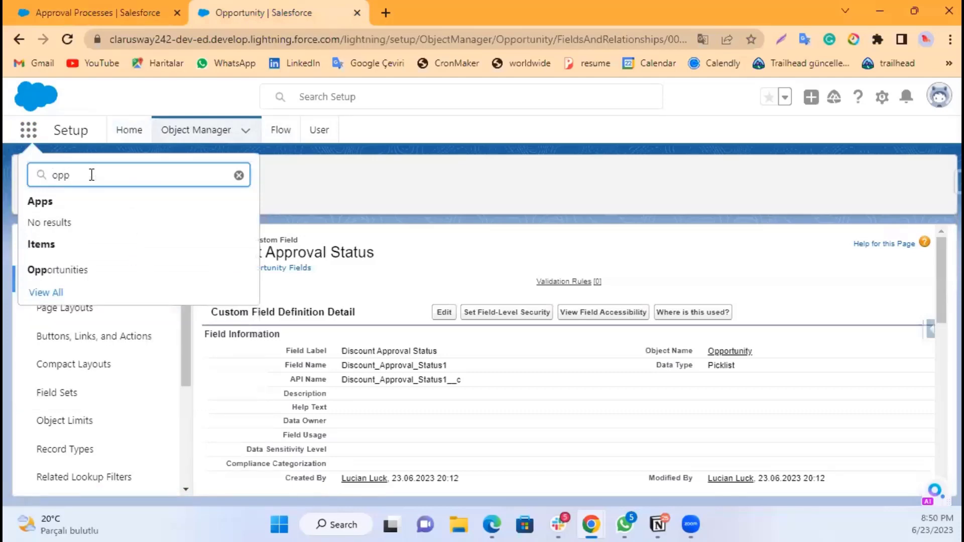
{"action": "left_click", "coordinate": [89, 270]}
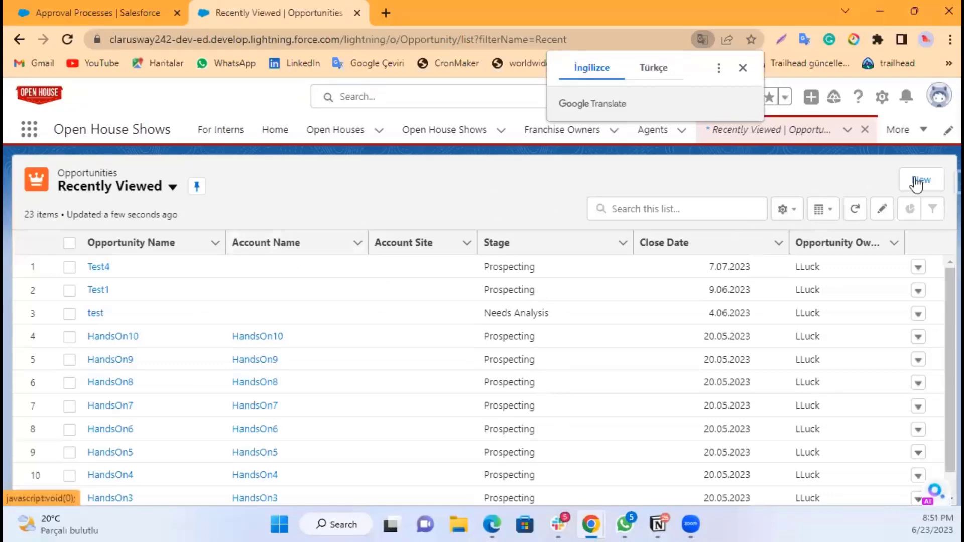
{"action": "left_click", "coordinate": [917, 181]}
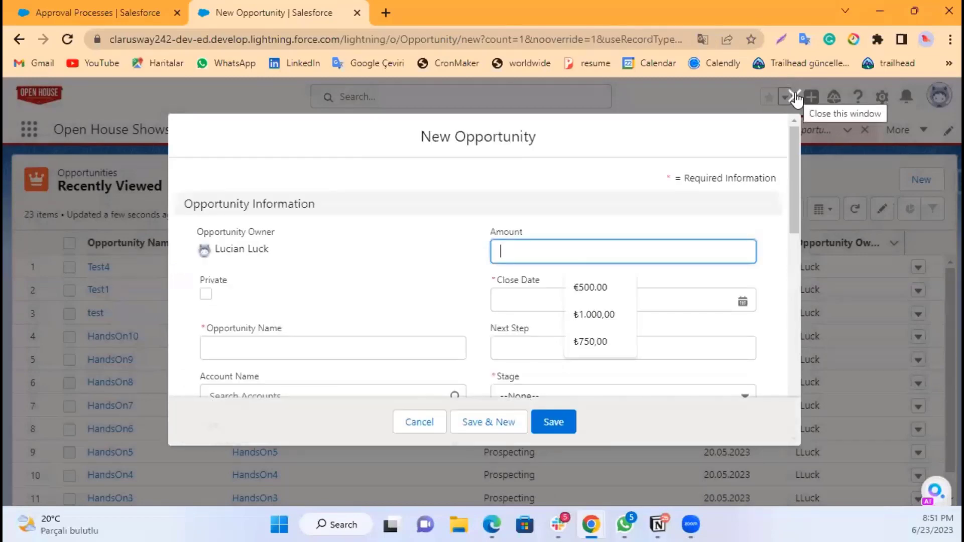
Step: Name the new opportunity HansOn and set its amount to 1250
{"action": "scroll", "coordinate": [266, 276], "scroll_direction": "down", "scroll_amount": 1}
{"action": "left_click", "coordinate": [266, 275]}
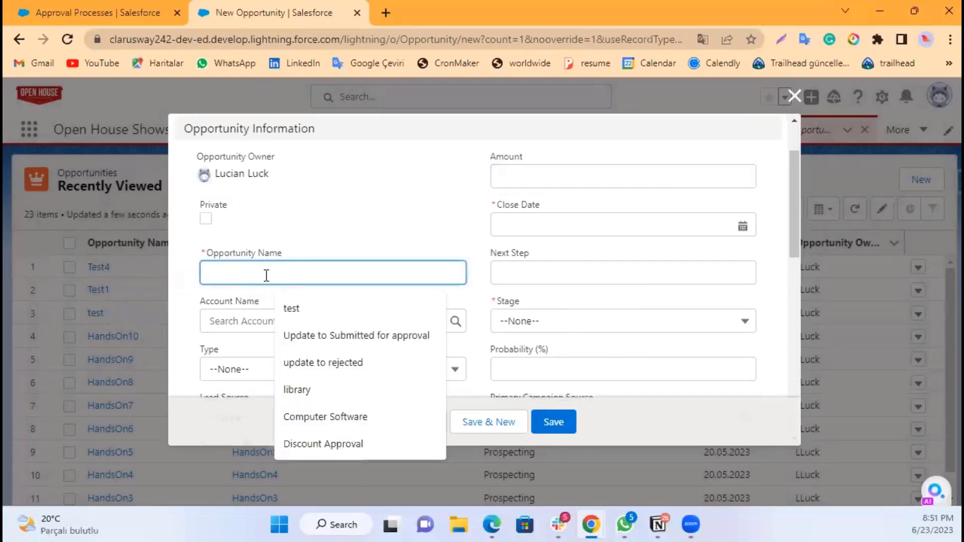
{"action": "type", "text": "HAnds"}
{"action": "key", "text": "BackSpace"}
{"action": "key", "text": "BackSpace"}
{"action": "key", "text": "BackSpace"}
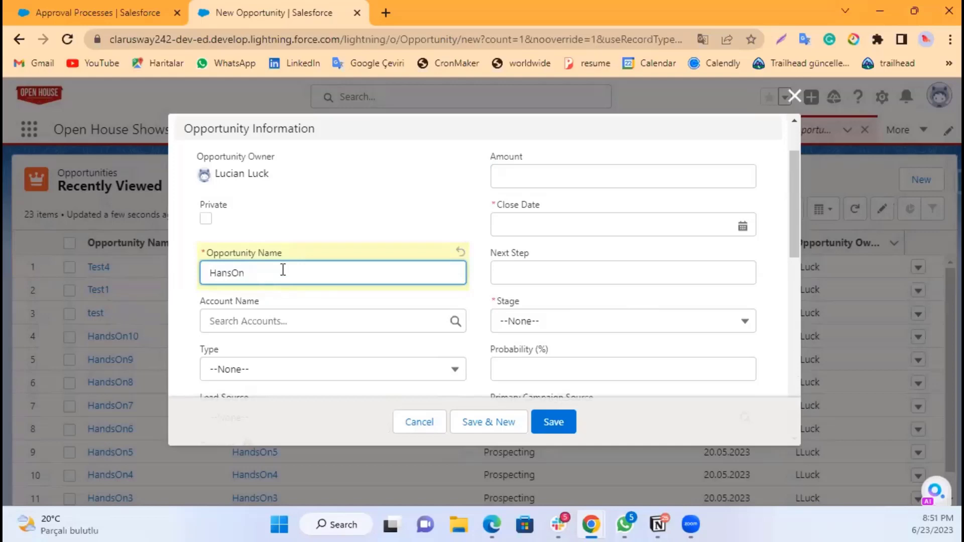
{"action": "left_click", "coordinate": [513, 171]}
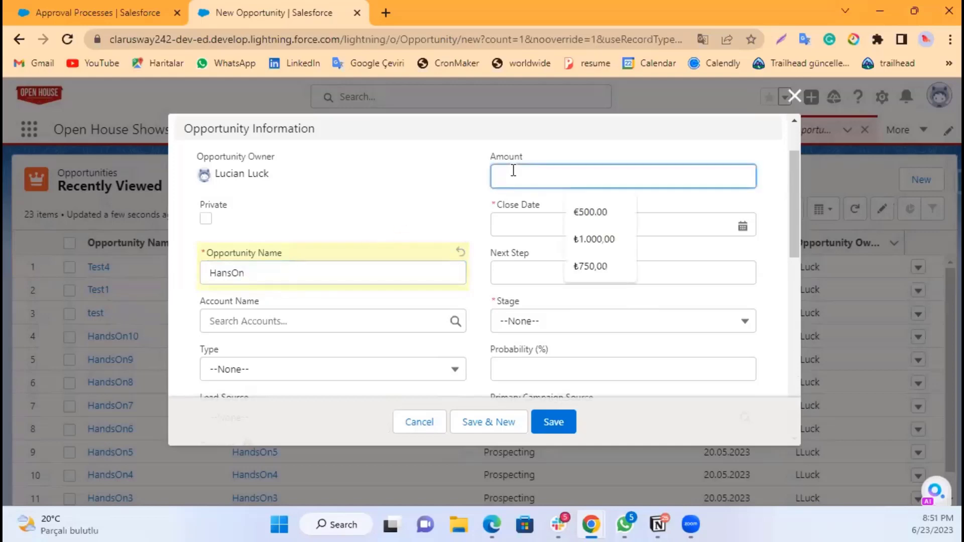
{"action": "type", "text": "1250"}
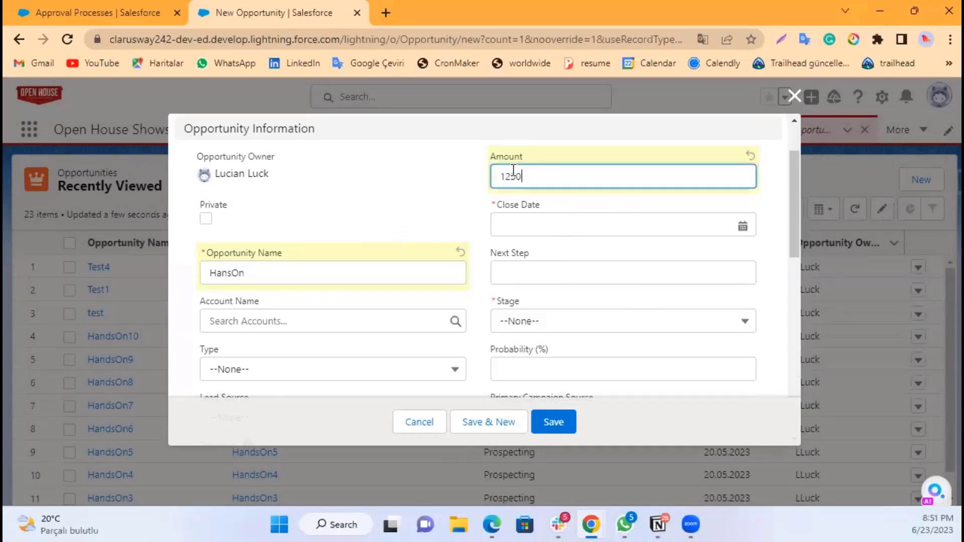
Step: Set the opportunity's close date to 24.06.2023 and its stage to Prospecting
{"action": "left_click", "coordinate": [449, 192]}
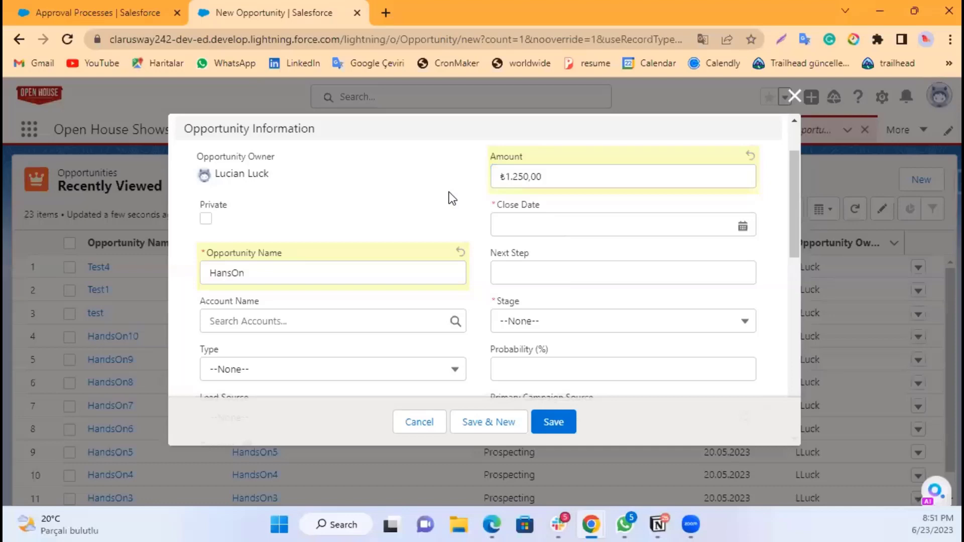
{"action": "left_click", "coordinate": [523, 224]}
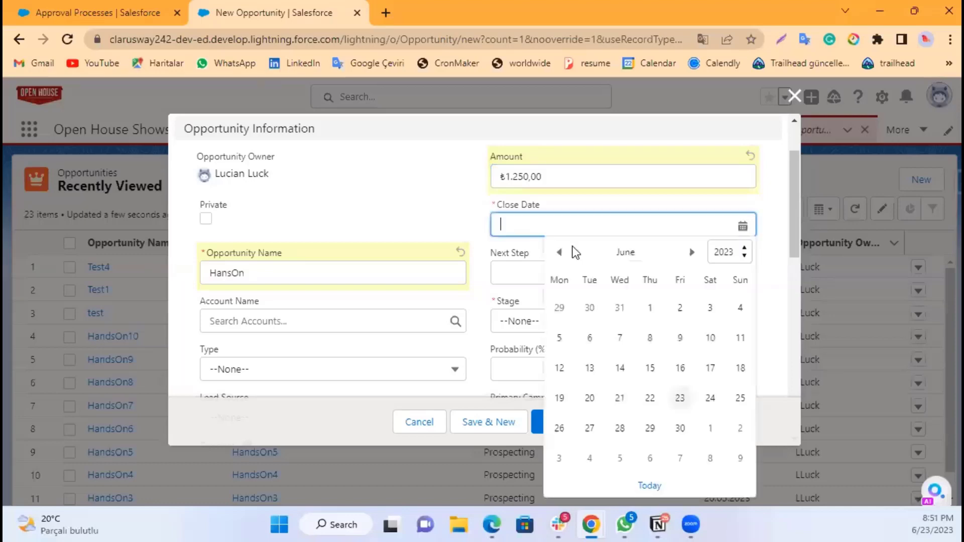
{"action": "left_click", "coordinate": [710, 399]}
{"action": "left_click", "coordinate": [532, 324]}
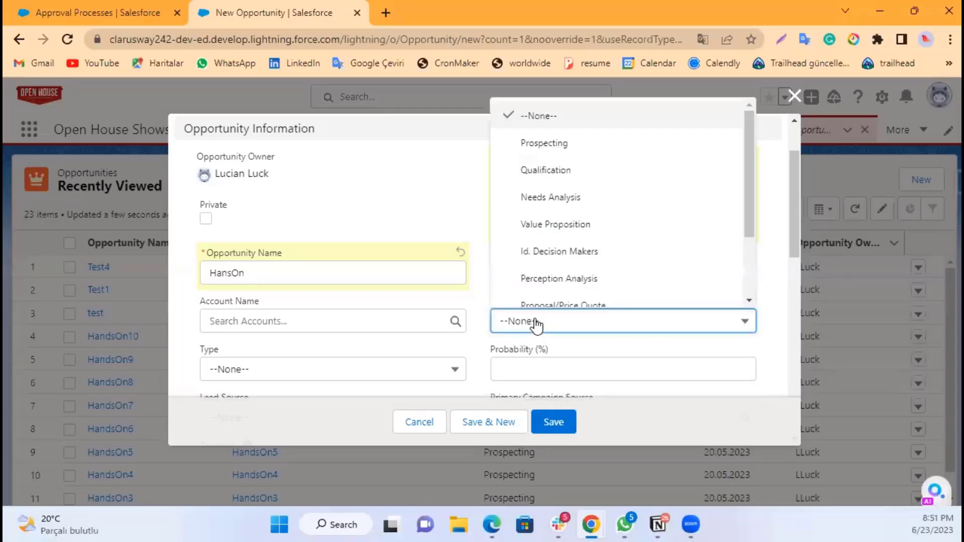
{"action": "left_click", "coordinate": [544, 143]}
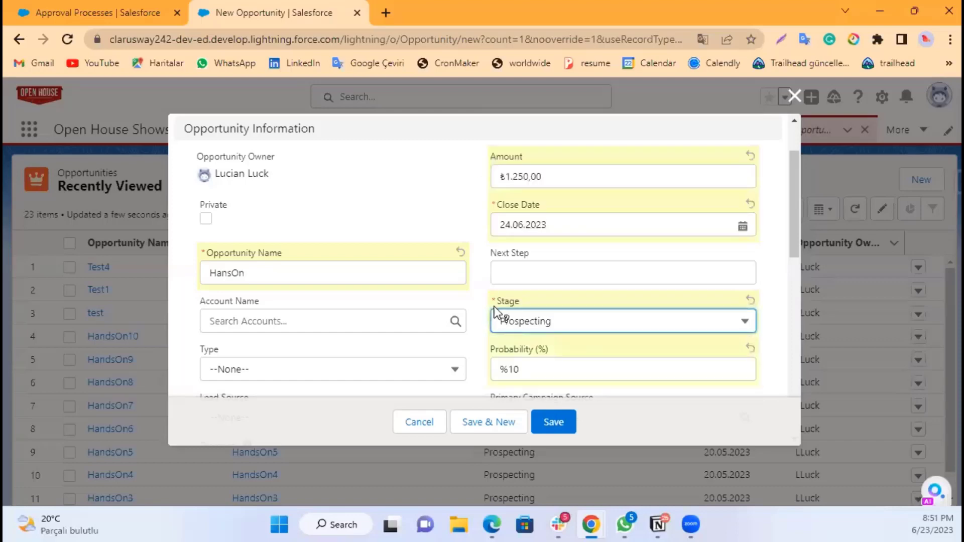
{"action": "scroll", "coordinate": [482, 313], "scroll_direction": "down", "scroll_amount": 3}
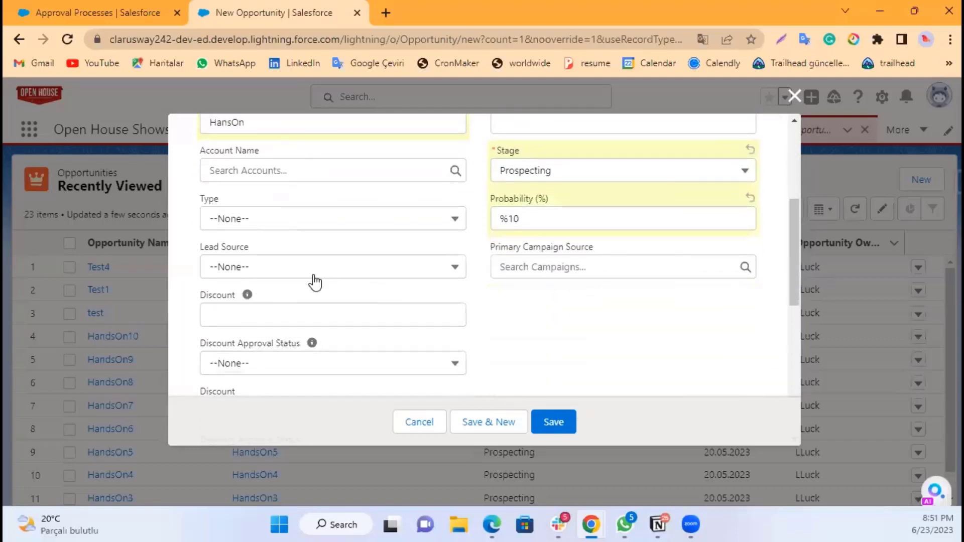
{"action": "scroll", "coordinate": [497, 272], "scroll_direction": "down", "scroll_amount": 3}
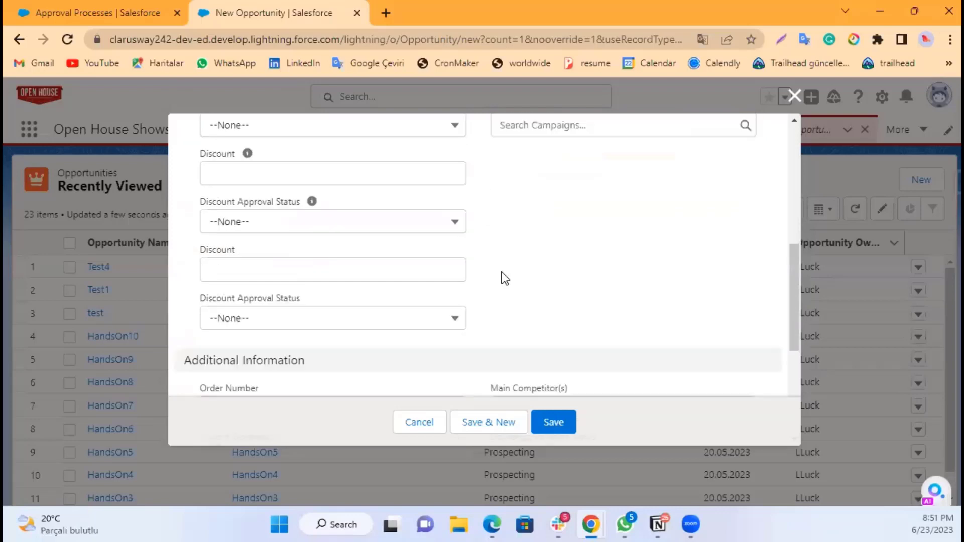
{"action": "scroll", "coordinate": [503, 284], "scroll_direction": "down", "scroll_amount": 2}
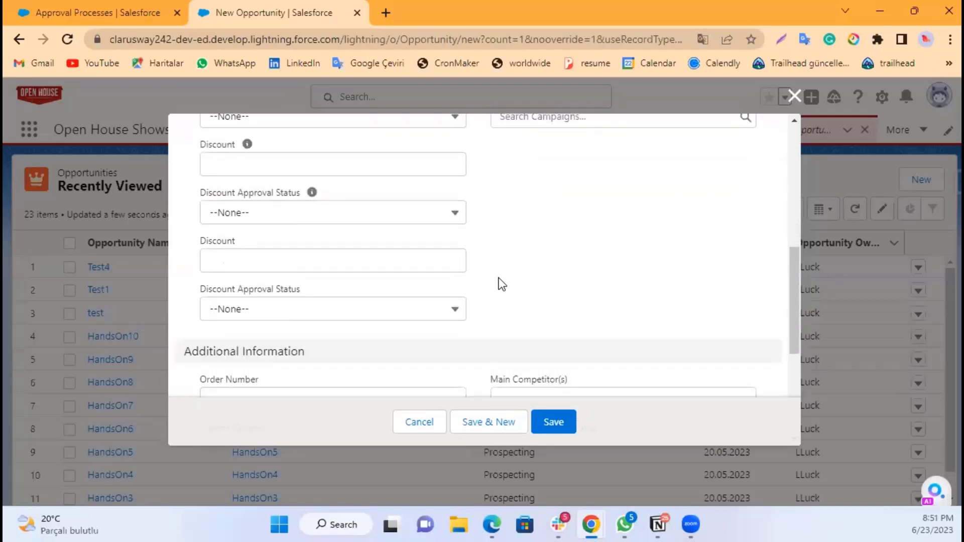
{"action": "left_click", "coordinate": [321, 221]}
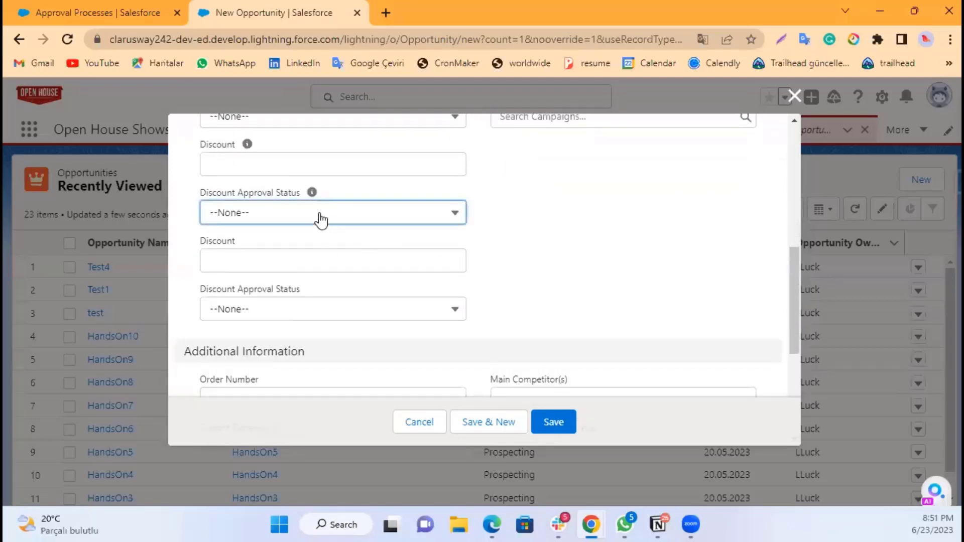
{"action": "left_click", "coordinate": [643, 256]}
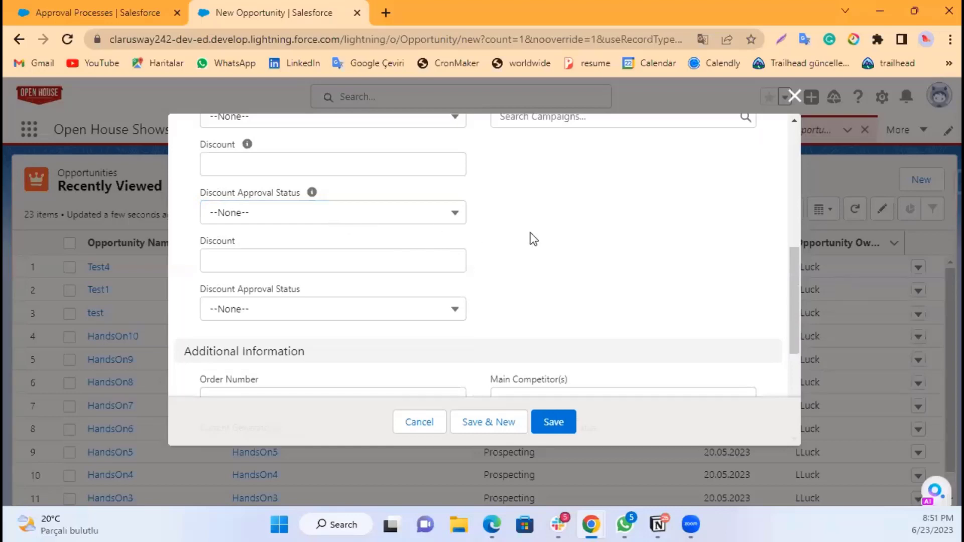
Step: Set the opportunity's discount to %6 and save the new opportunity
{"action": "scroll", "coordinate": [357, 255], "scroll_direction": "down", "scroll_amount": 2}
{"action": "left_click", "coordinate": [340, 194]}
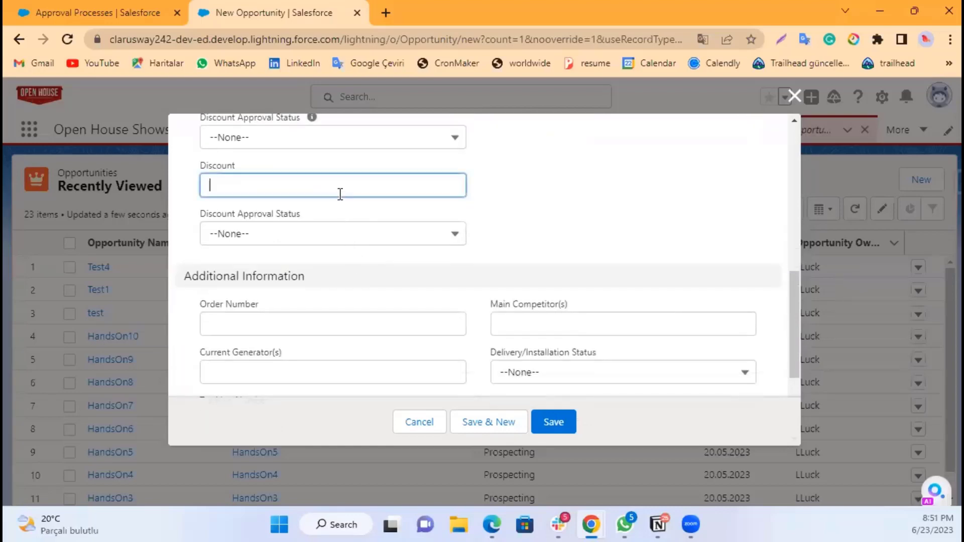
{"action": "type", "text": "%6"}
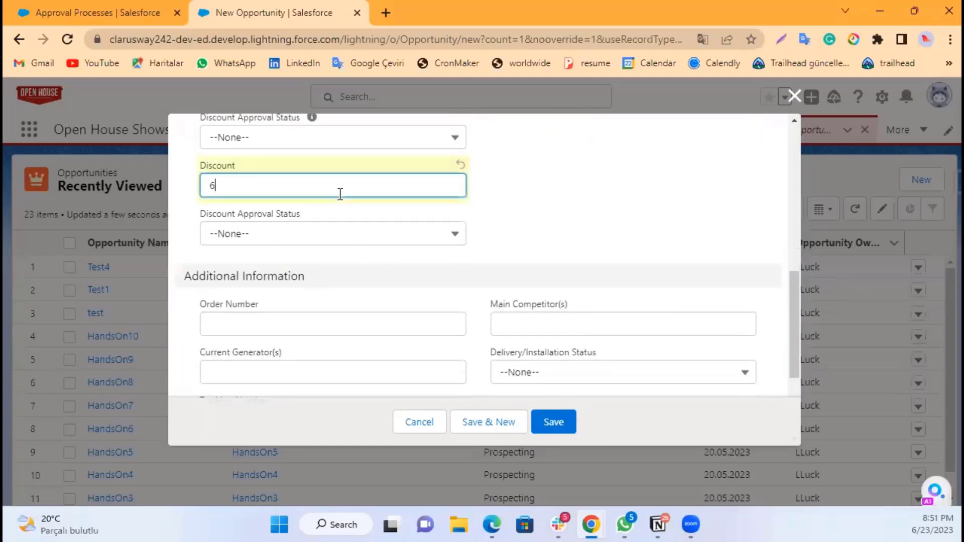
{"action": "left_click", "coordinate": [580, 213]}
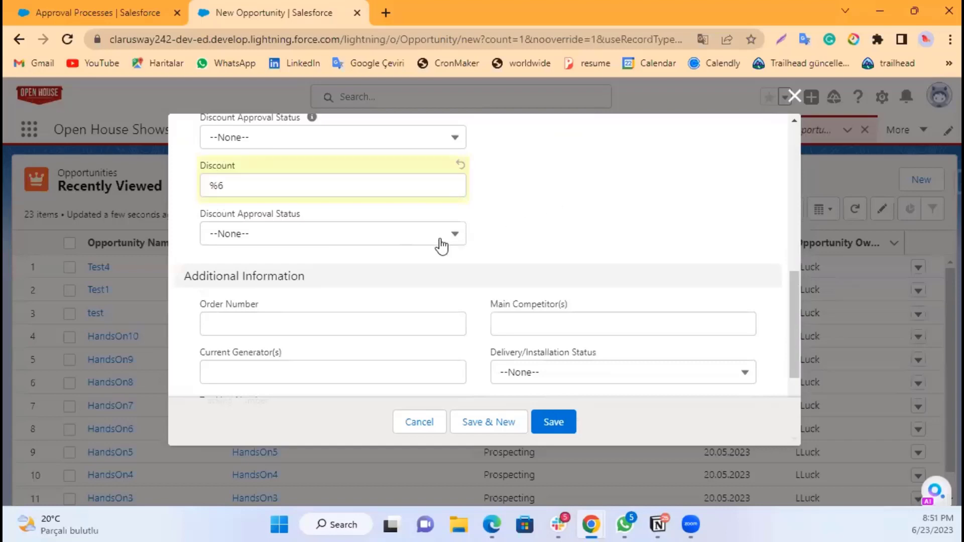
{"action": "scroll", "coordinate": [523, 203], "scroll_direction": "down", "scroll_amount": 2}
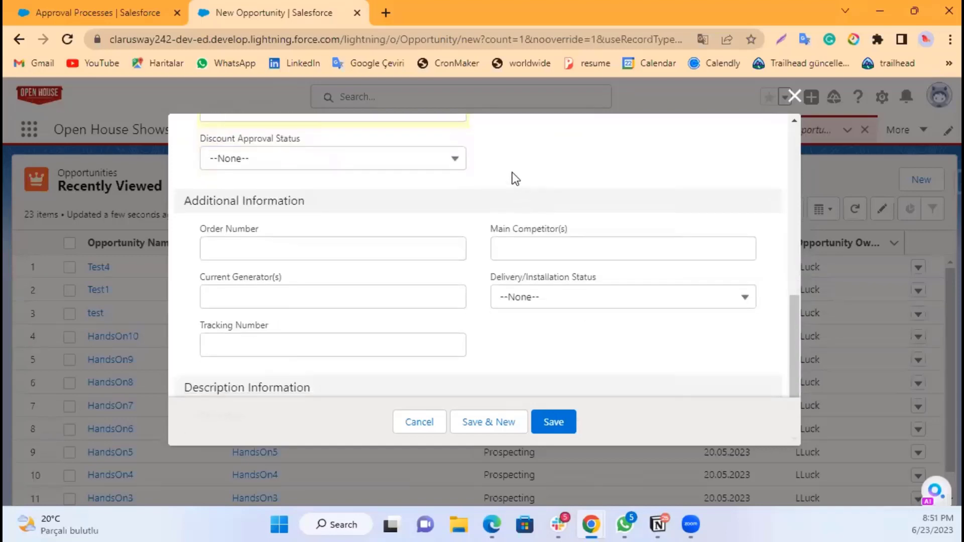
{"action": "scroll", "coordinate": [487, 201], "scroll_direction": "up", "scroll_amount": 1}
{"action": "scroll", "coordinate": [514, 236], "scroll_direction": "down", "scroll_amount": 3}
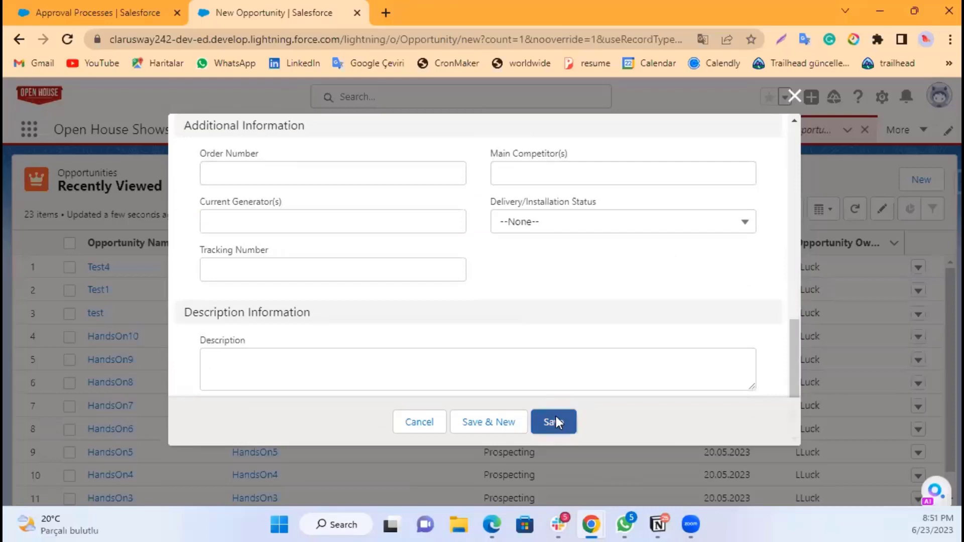
{"action": "left_click", "coordinate": [556, 422]}
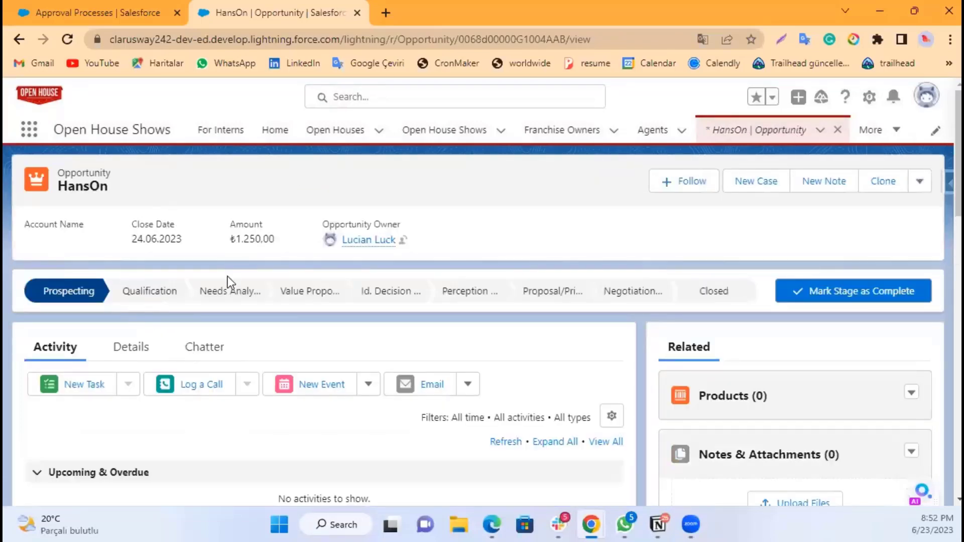
Step: Review the saved HansOn opportunity's details, including its discount fields
{"action": "left_click", "coordinate": [126, 348]}
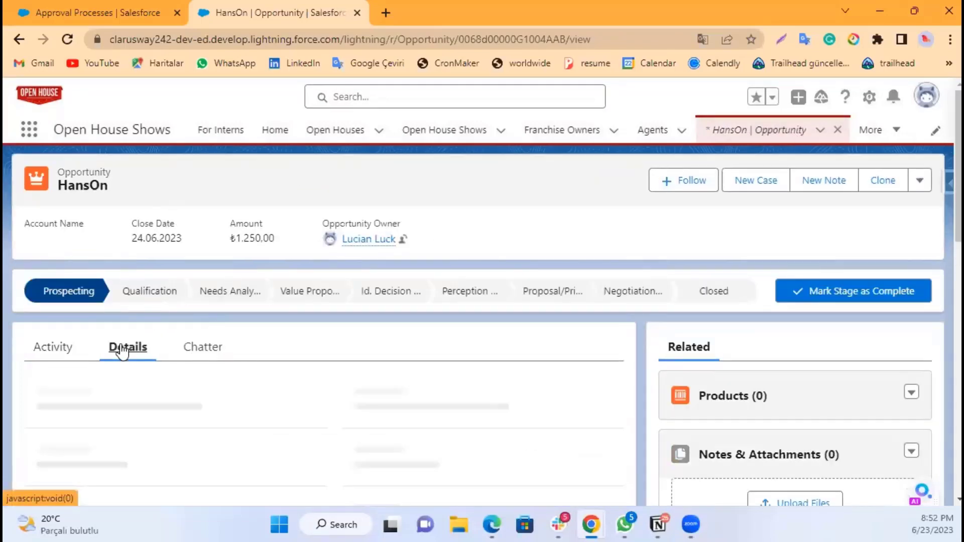
{"action": "scroll", "coordinate": [200, 382], "scroll_direction": "down", "scroll_amount": 2}
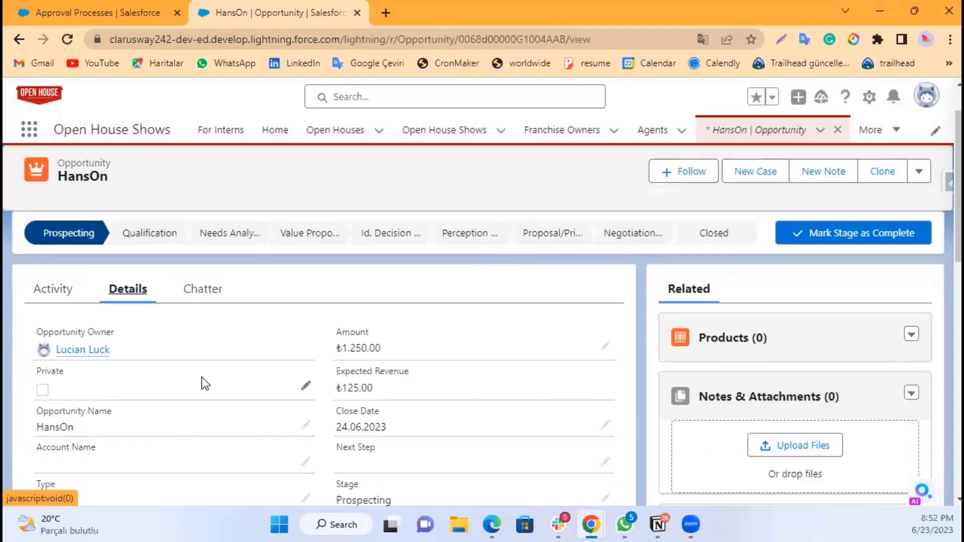
{"action": "scroll", "coordinate": [198, 371], "scroll_direction": "down", "scroll_amount": 3}
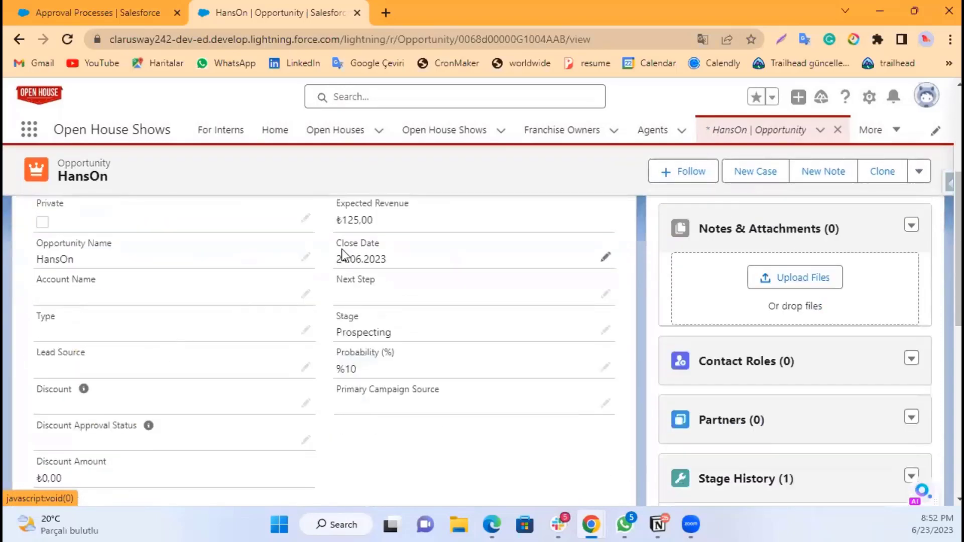
Step: Scroll through the opportunity record to examine its discount fields and the Approval History list
{"action": "scroll", "coordinate": [342, 250], "scroll_direction": "up", "scroll_amount": 2}
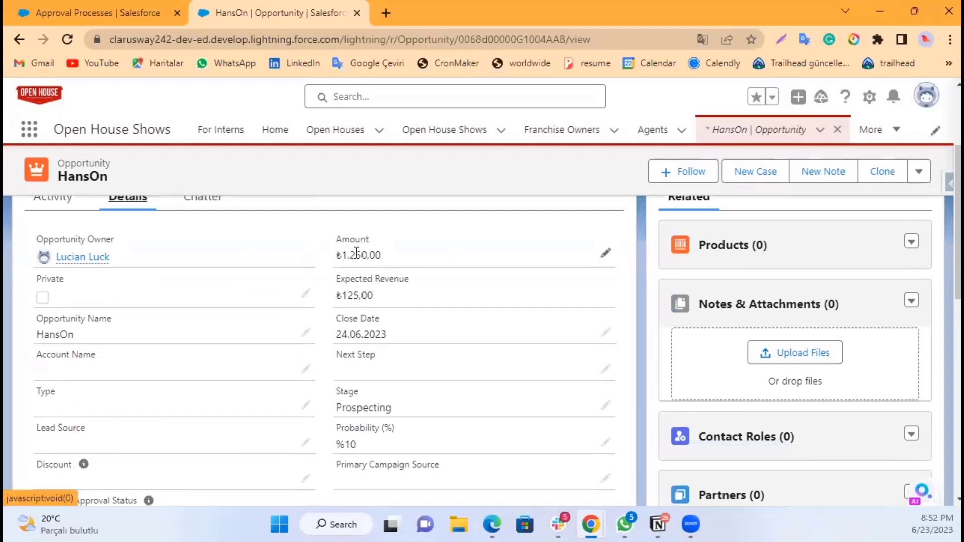
{"action": "scroll", "coordinate": [219, 299], "scroll_direction": "down", "scroll_amount": 3}
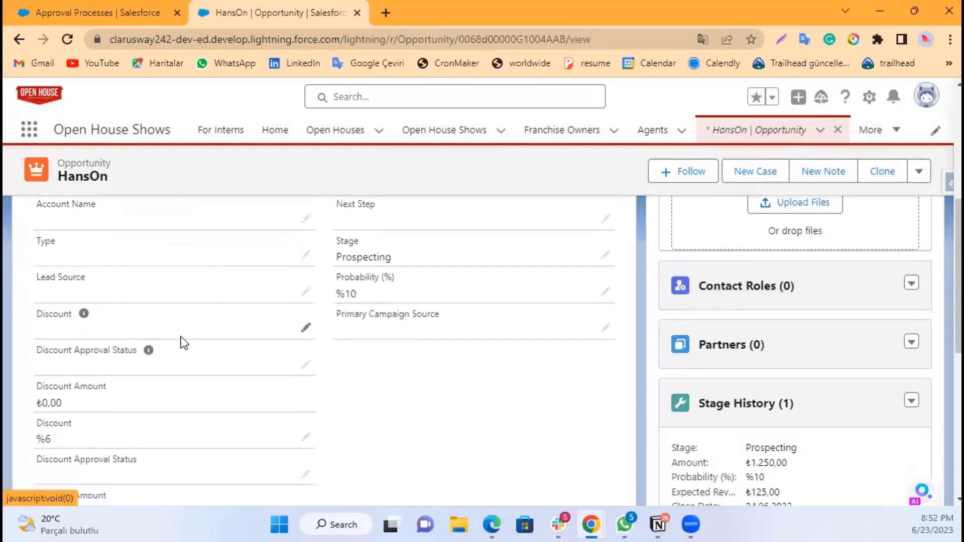
{"action": "scroll", "coordinate": [161, 351], "scroll_direction": "down", "scroll_amount": 1}
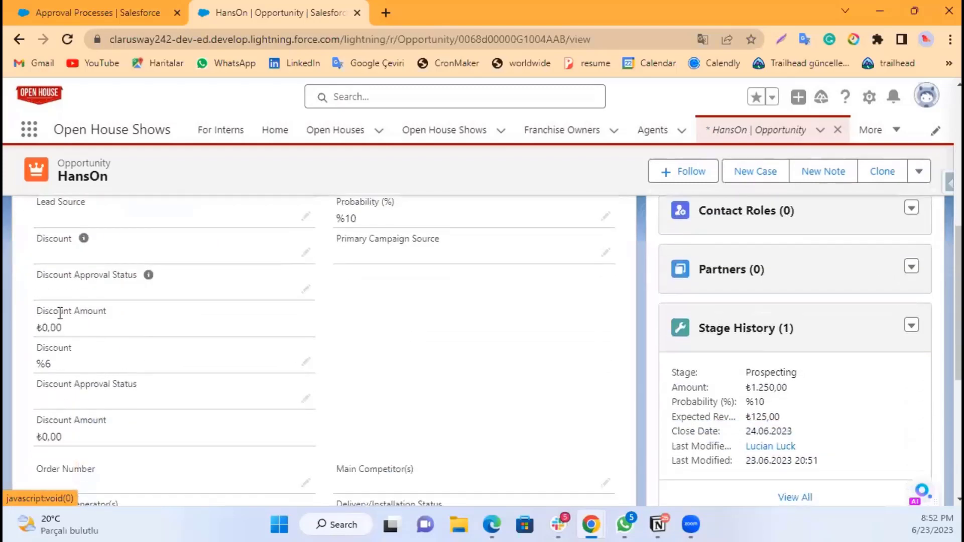
{"action": "scroll", "coordinate": [72, 324], "scroll_direction": "down", "scroll_amount": 1}
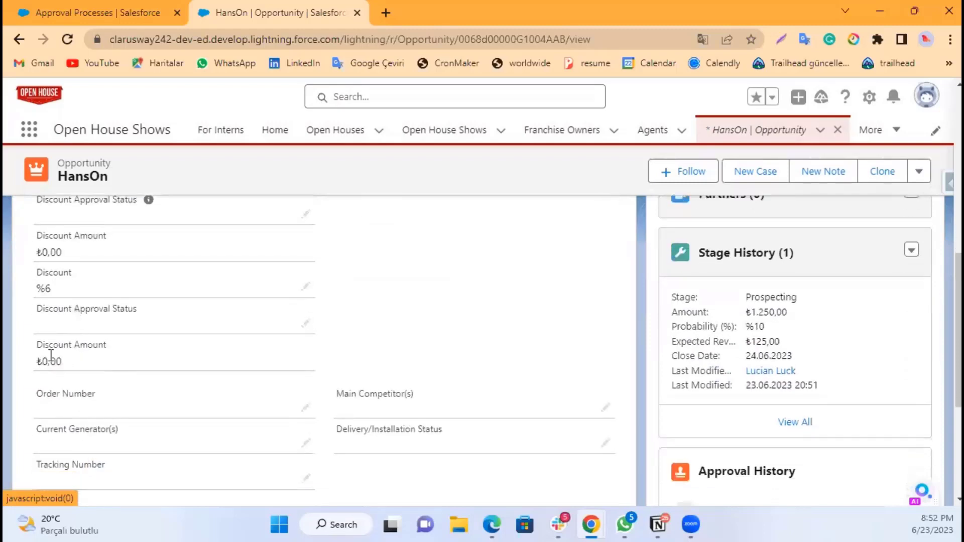
{"action": "scroll", "coordinate": [291, 362], "scroll_direction": "up", "scroll_amount": 1}
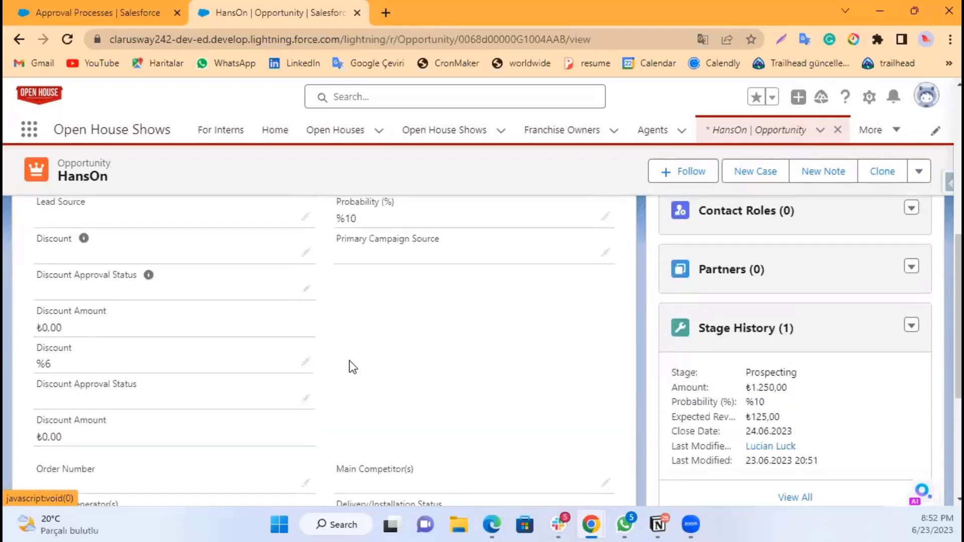
{"action": "scroll", "coordinate": [427, 359], "scroll_direction": "up", "scroll_amount": 1}
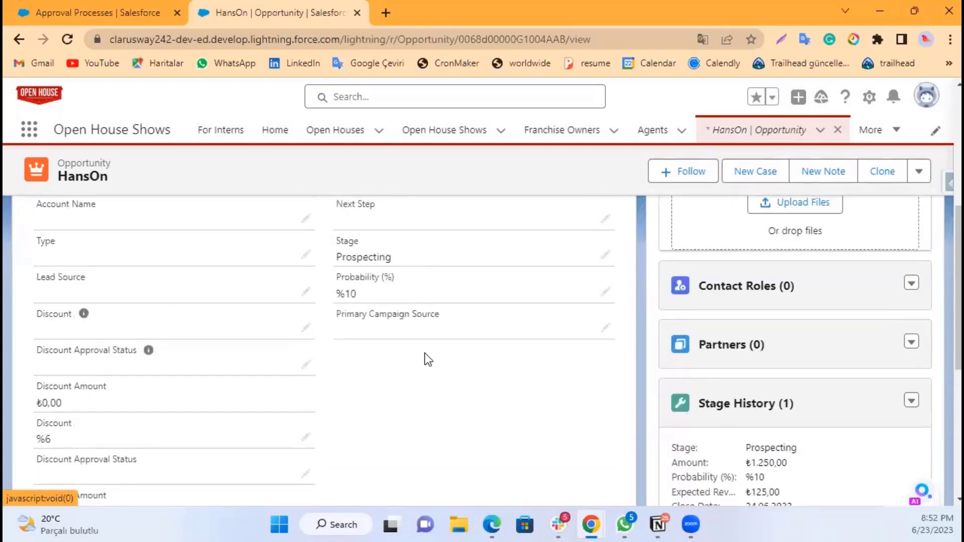
{"action": "scroll", "coordinate": [425, 353], "scroll_direction": "up", "scroll_amount": 1}
{"action": "scroll", "coordinate": [417, 364], "scroll_direction": "down", "scroll_amount": 1}
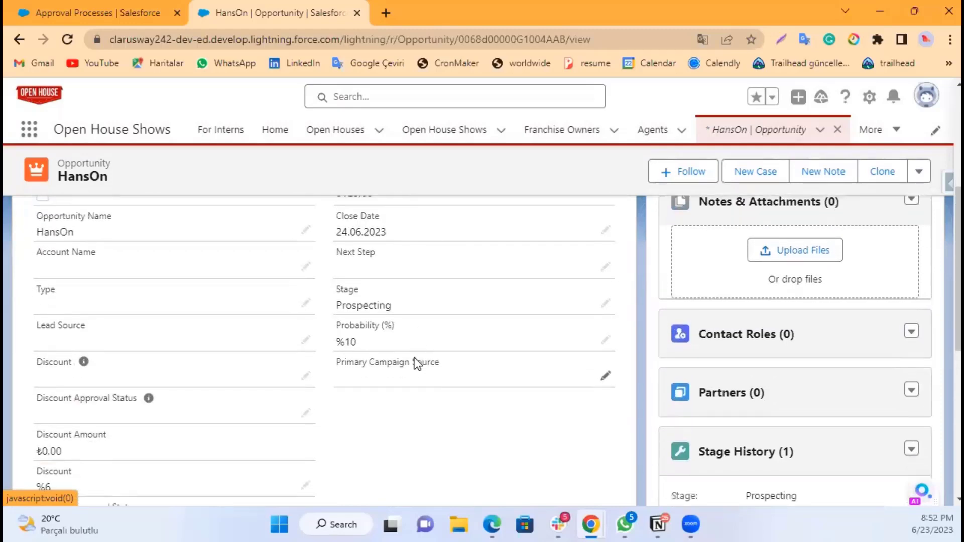
{"action": "scroll", "coordinate": [416, 362], "scroll_direction": "down", "scroll_amount": 3}
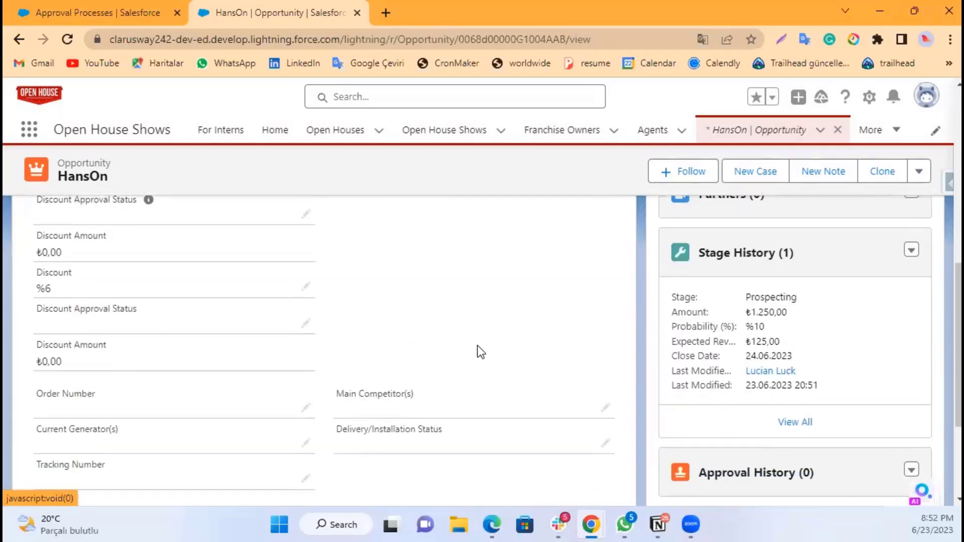
{"action": "scroll", "coordinate": [481, 352], "scroll_direction": "up", "scroll_amount": 5}
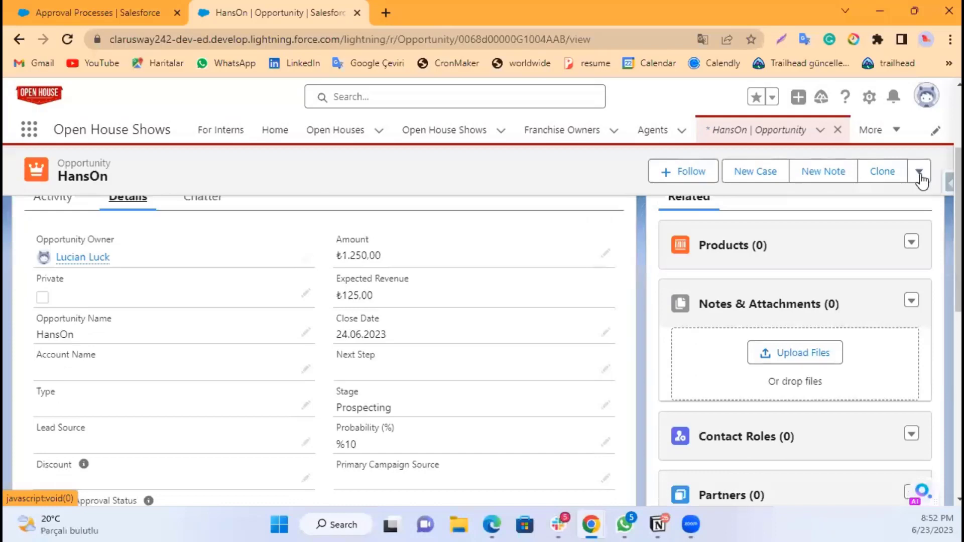
Step: Submit the HansOn opportunity for approval with the comment "Please review"
{"action": "left_click", "coordinate": [920, 173]}
{"action": "left_click", "coordinate": [883, 203]}
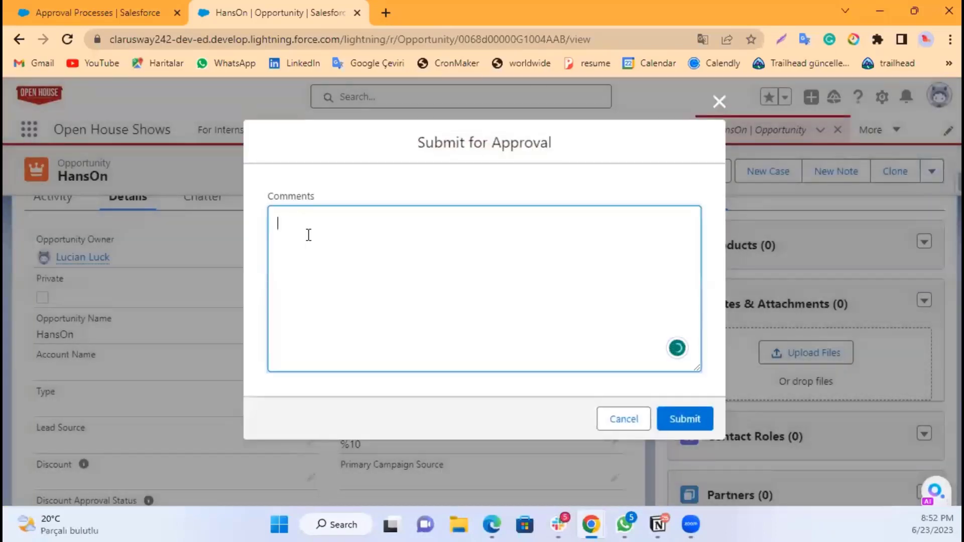
{"action": "type", "text": "Please "}
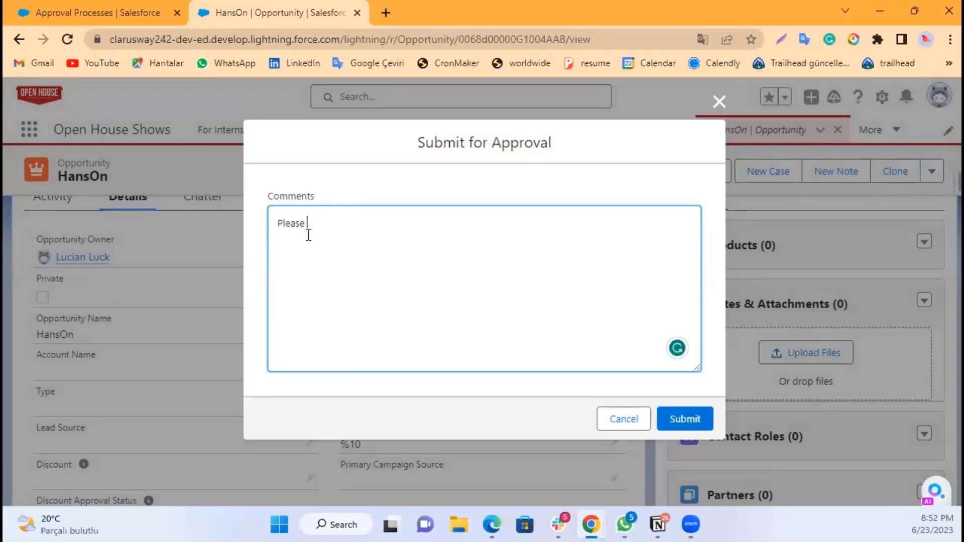
{"action": "type", "text": "rewiew"}
{"action": "key", "text": "Left"}
{"action": "key", "text": "Left"}
{"action": "key", "text": "Left"}
{"action": "key", "text": "BackSpace"}
{"action": "type", "text": "v"}
{"action": "left_click", "coordinate": [685, 420]}
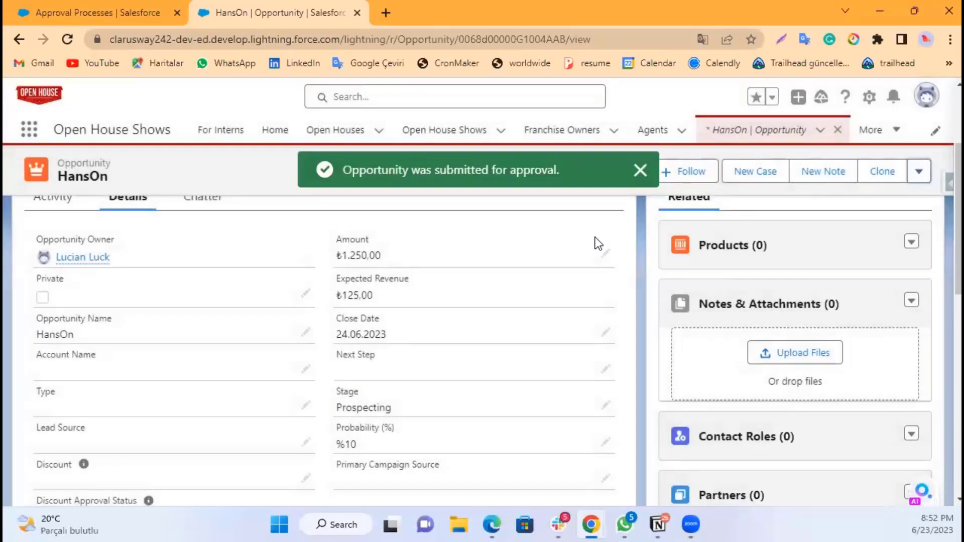
Step: Check the opportunity's Discount Approval Status, then open the Approval Process for Discount in Setup to review its approval steps
{"action": "scroll", "coordinate": [256, 334], "scroll_direction": "down", "scroll_amount": 5}
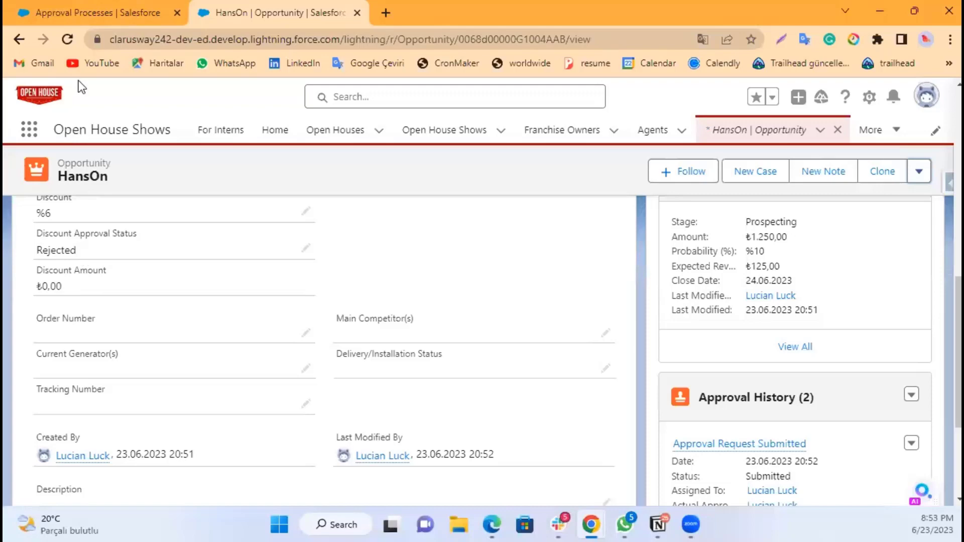
{"action": "left_click", "coordinate": [100, 11]}
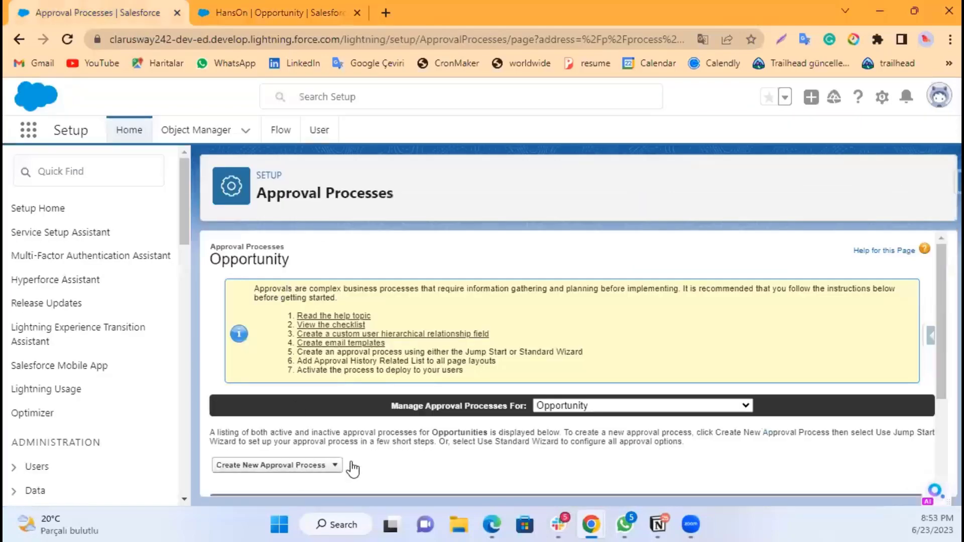
{"action": "scroll", "coordinate": [456, 430], "scroll_direction": "down", "scroll_amount": 3}
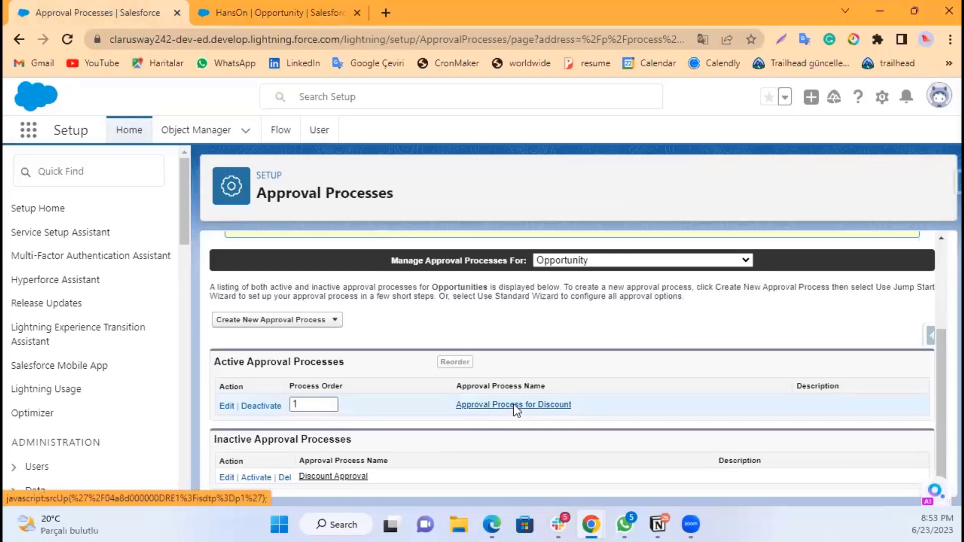
{"action": "left_click", "coordinate": [514, 405]}
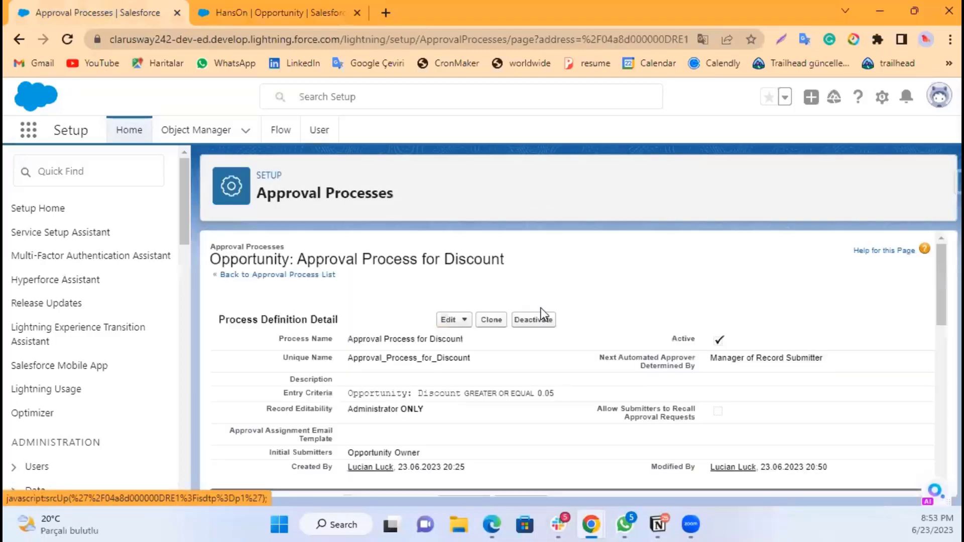
{"action": "scroll", "coordinate": [541, 308], "scroll_direction": "down", "scroll_amount": 5}
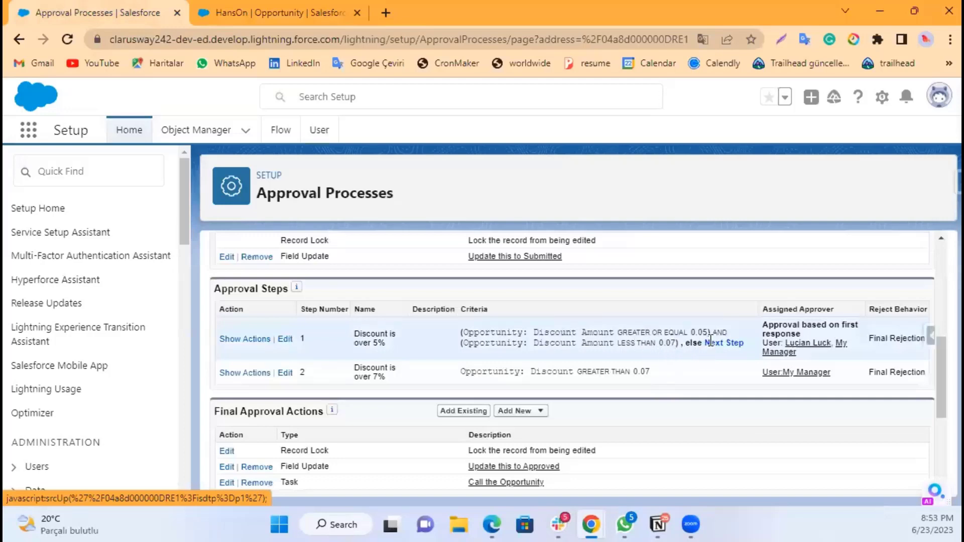
Step: Edit approval step 1, Discount is over 5%, and advance to its step criteria
{"action": "left_click", "coordinate": [284, 340]}
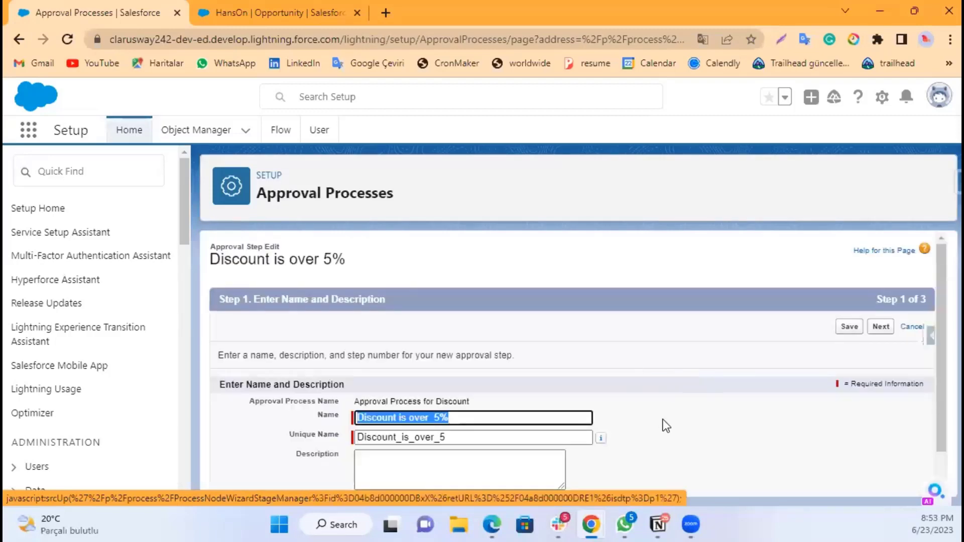
{"action": "scroll", "coordinate": [679, 367], "scroll_direction": "down", "scroll_amount": 1}
{"action": "left_click", "coordinate": [678, 366]}
{"action": "scroll", "coordinate": [678, 365], "scroll_direction": "up", "scroll_amount": 1}
{"action": "scroll", "coordinate": [650, 352], "scroll_direction": "down", "scroll_amount": 1}
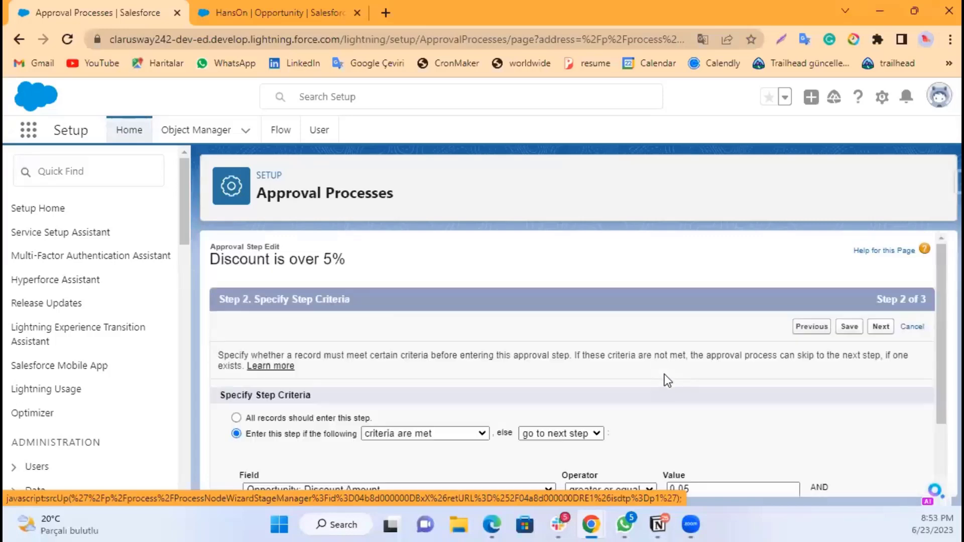
{"action": "scroll", "coordinate": [664, 375], "scroll_direction": "down", "scroll_amount": 1}
{"action": "scroll", "coordinate": [654, 363], "scroll_direction": "down", "scroll_amount": 1}
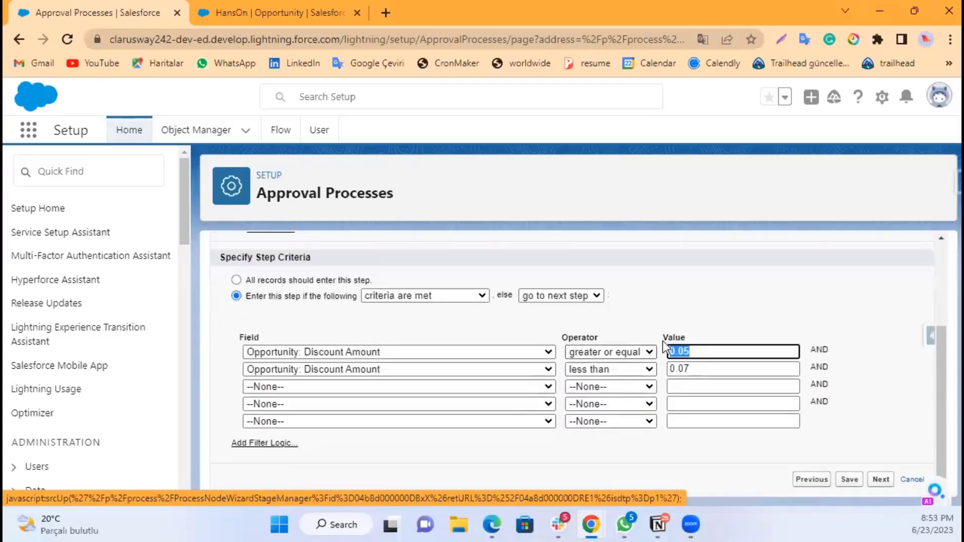
Step: Adjust the Discount Amount less than 0.07 criterion value and save the approval step
{"action": "left_click", "coordinate": [703, 354]}
{"action": "left_click", "coordinate": [717, 309]}
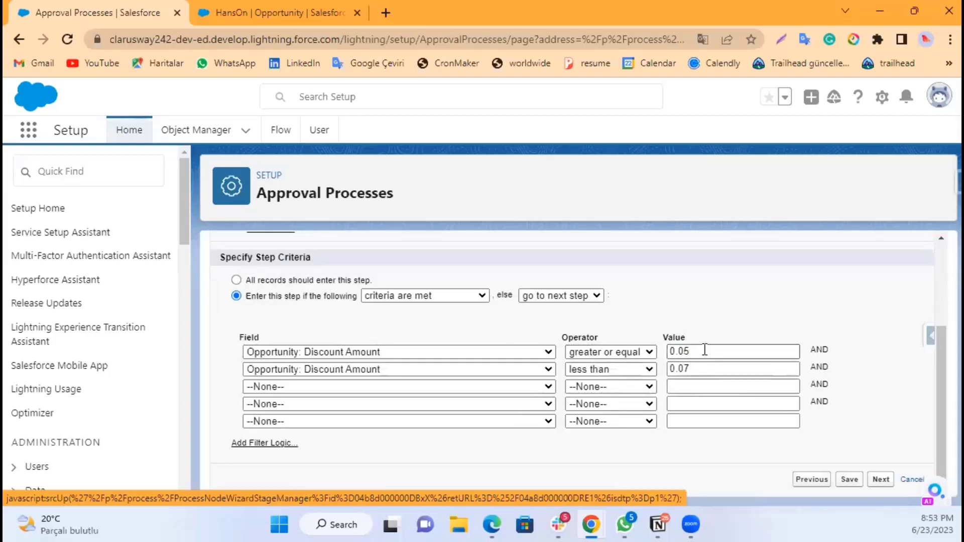
{"action": "left_click", "coordinate": [705, 370]}
{"action": "left_click", "coordinate": [678, 351]}
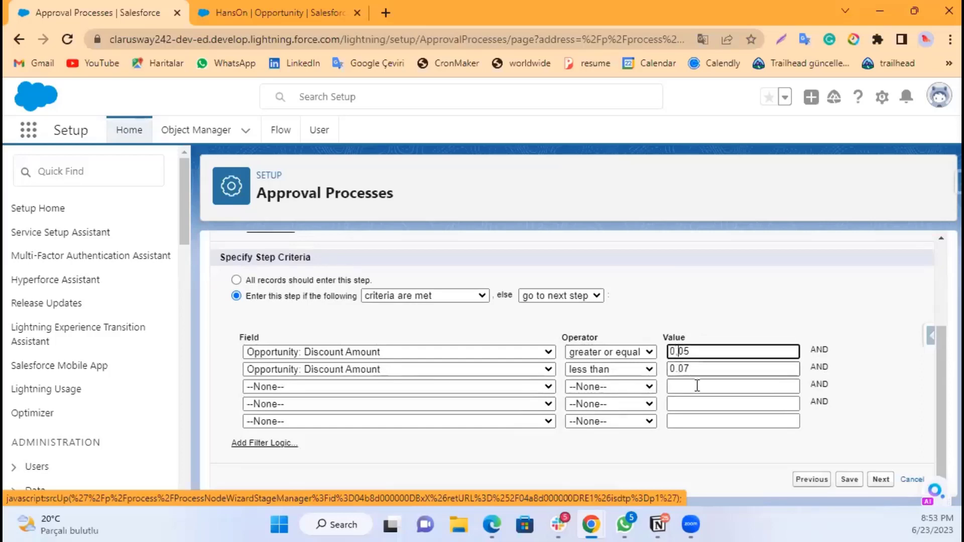
{"action": "left_click", "coordinate": [679, 369]}
{"action": "key", "text": "BackSpace"}
{"action": "type", "text": ","}
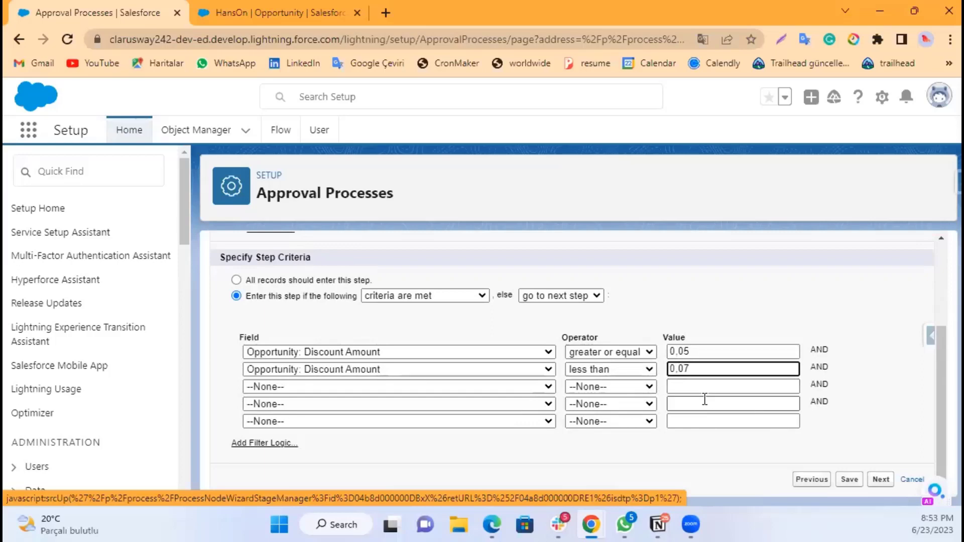
{"action": "left_click", "coordinate": [722, 319]}
{"action": "left_click", "coordinate": [849, 483]}
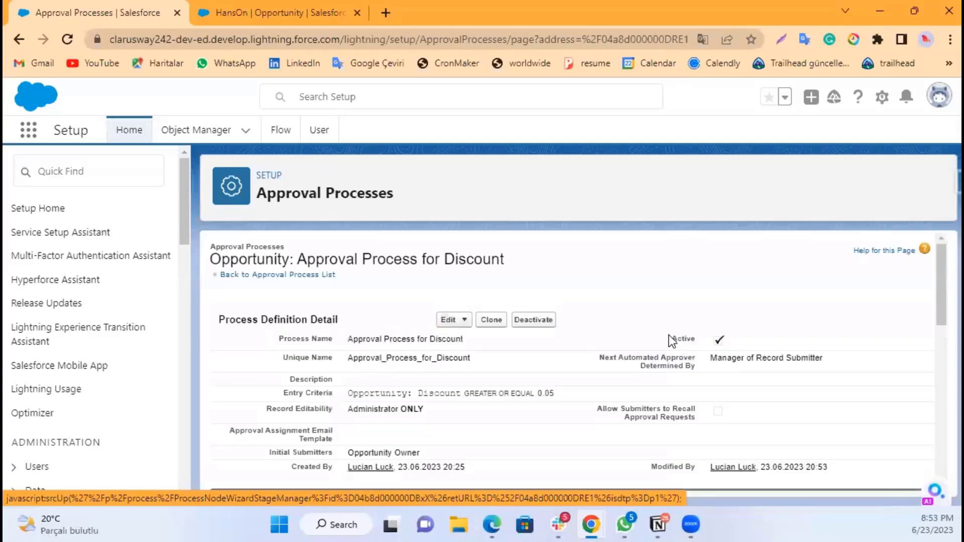
Step: Return to the HansOn opportunity, reload it and open its Details to the discount fields
{"action": "left_click", "coordinate": [254, 13]}
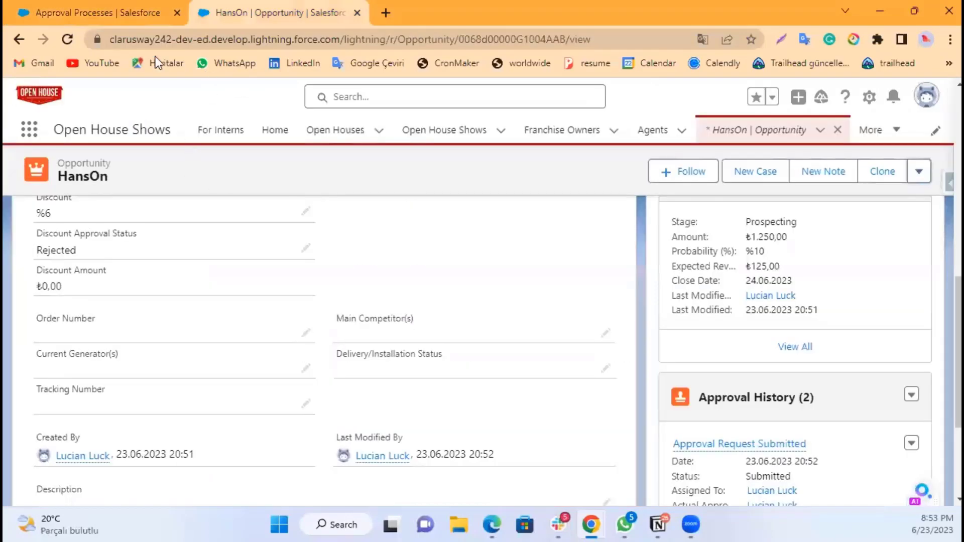
{"action": "left_click", "coordinate": [69, 39]}
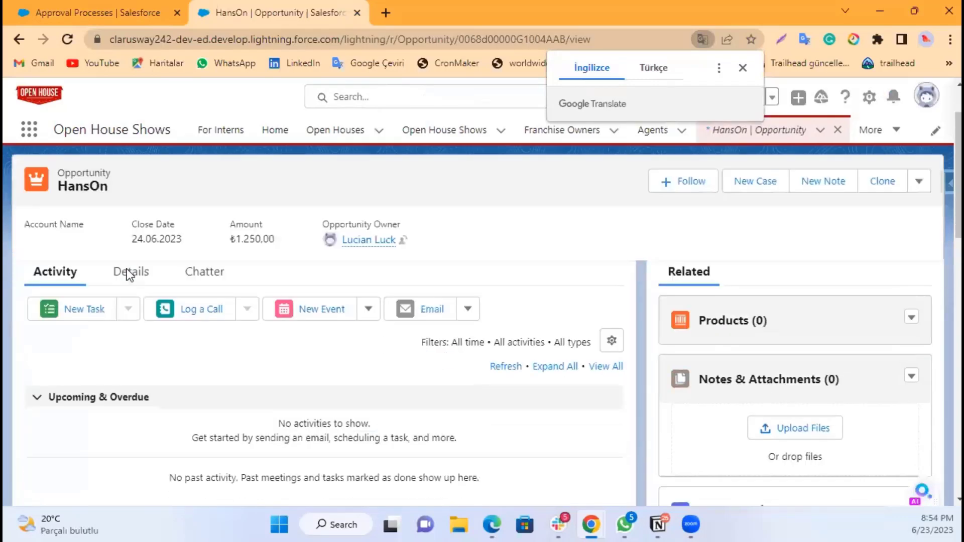
{"action": "left_click", "coordinate": [130, 273]}
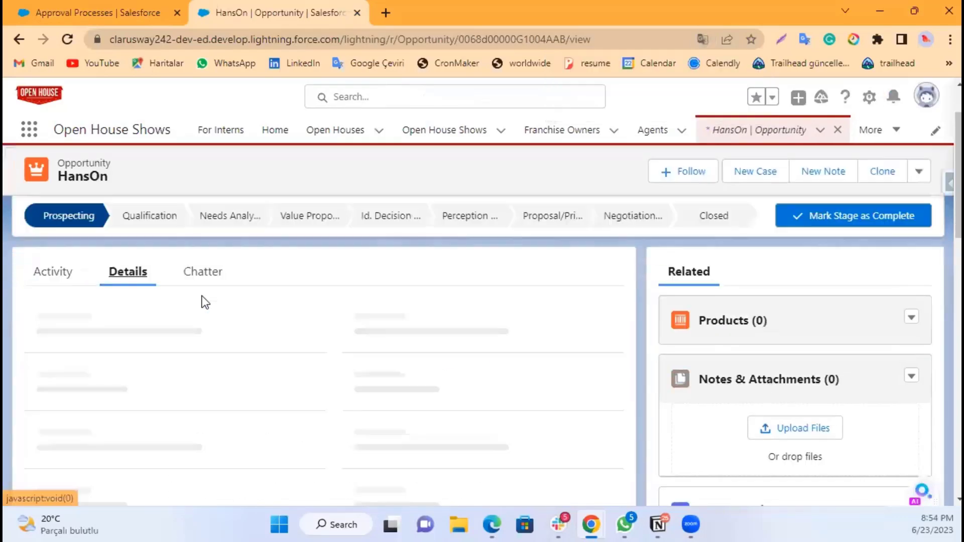
{"action": "scroll", "coordinate": [200, 309], "scroll_direction": "down", "scroll_amount": 3}
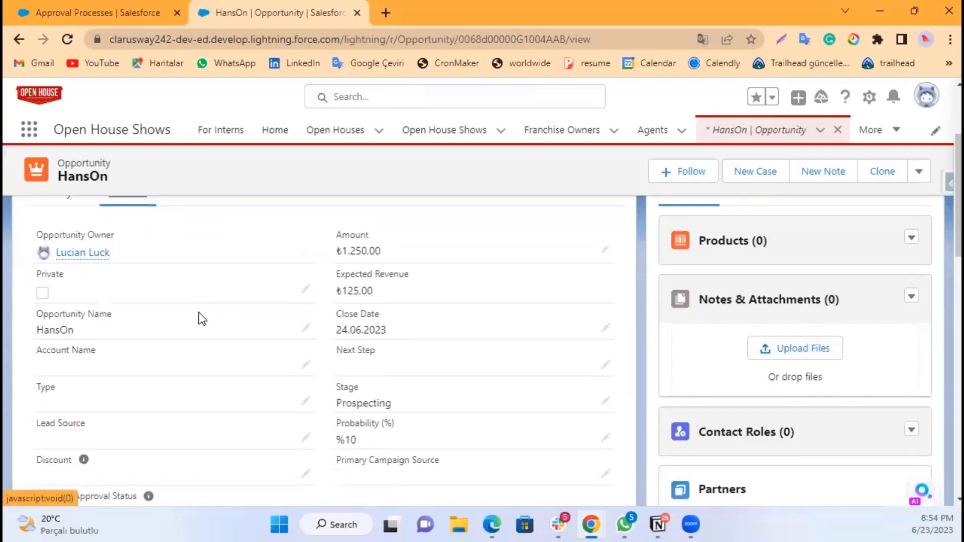
{"action": "scroll", "coordinate": [226, 423], "scroll_direction": "down", "scroll_amount": 2}
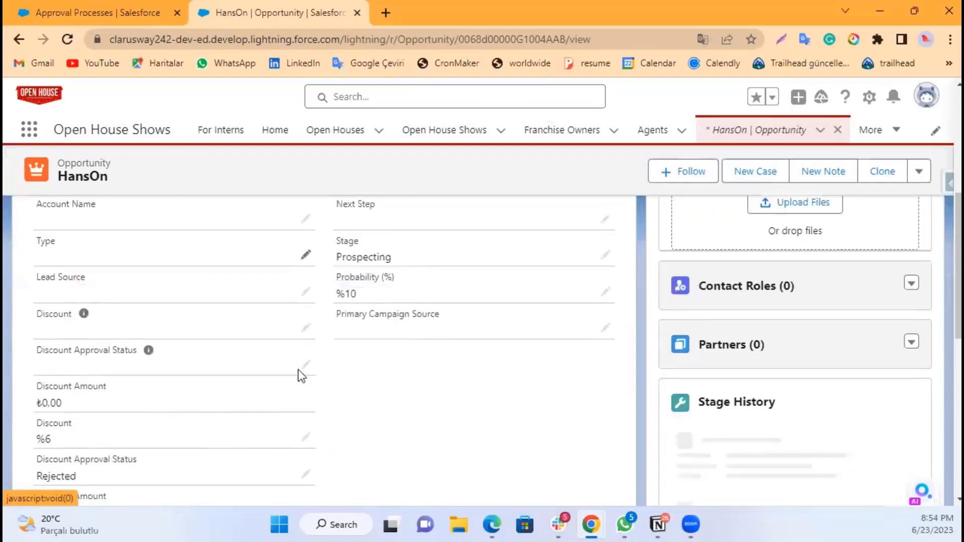
{"action": "scroll", "coordinate": [266, 367], "scroll_direction": "down", "scroll_amount": 2}
Step: Change the opportunity's discount to 5 and save the record
{"action": "double_click", "coordinate": [228, 369]}
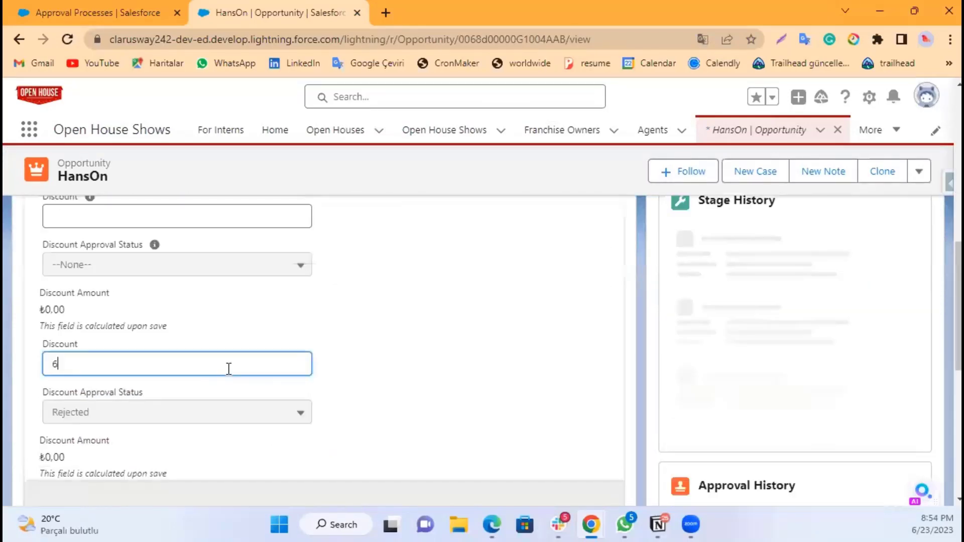
{"action": "key", "text": "BackSpace"}
{"action": "type", "text": "5"}
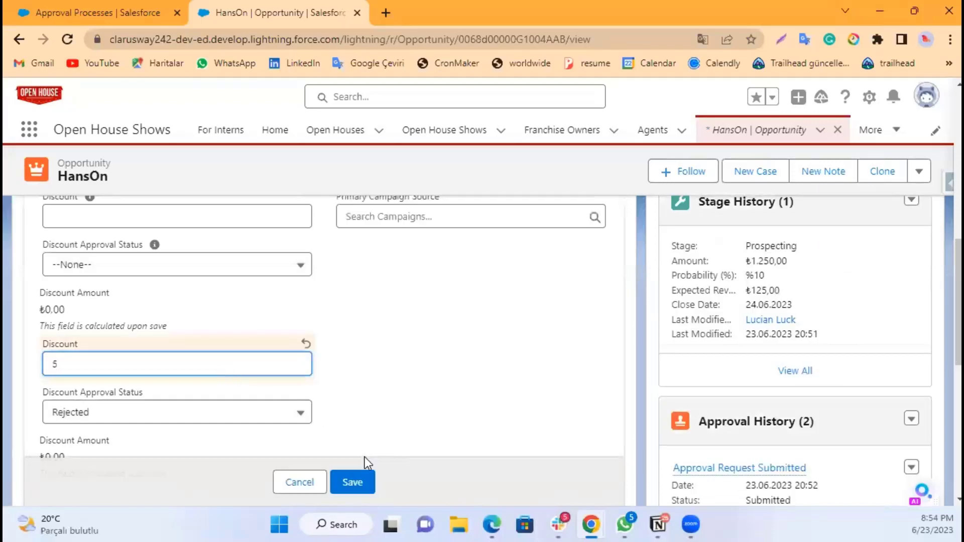
{"action": "left_click", "coordinate": [357, 483]}
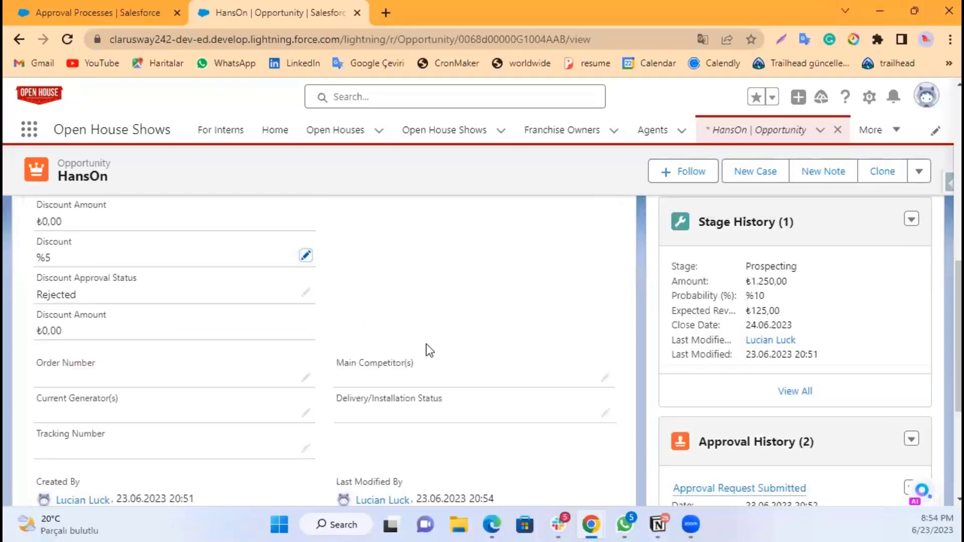
Step: Submit the HansOn opportunity for approval without a comment
{"action": "scroll", "coordinate": [432, 339], "scroll_direction": "up", "scroll_amount": 10}
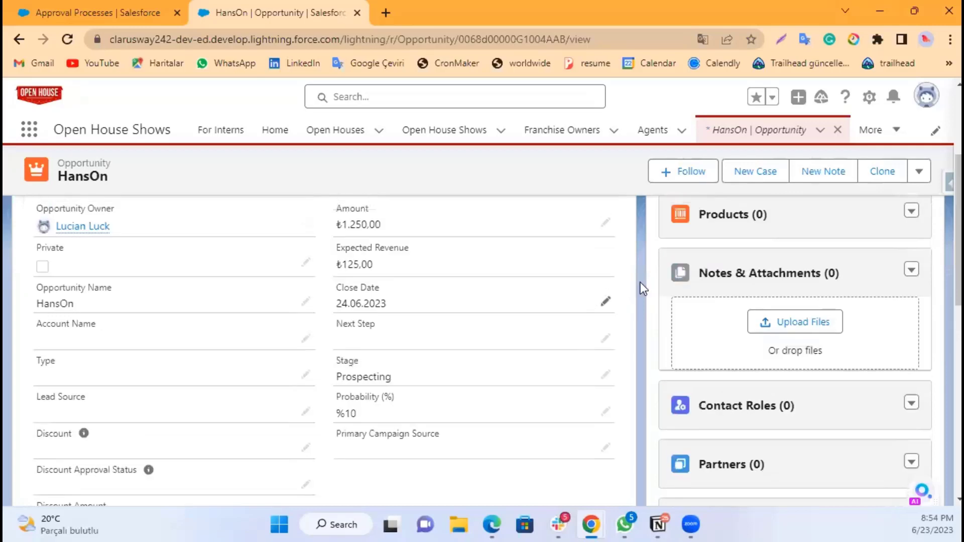
{"action": "left_click", "coordinate": [919, 180]}
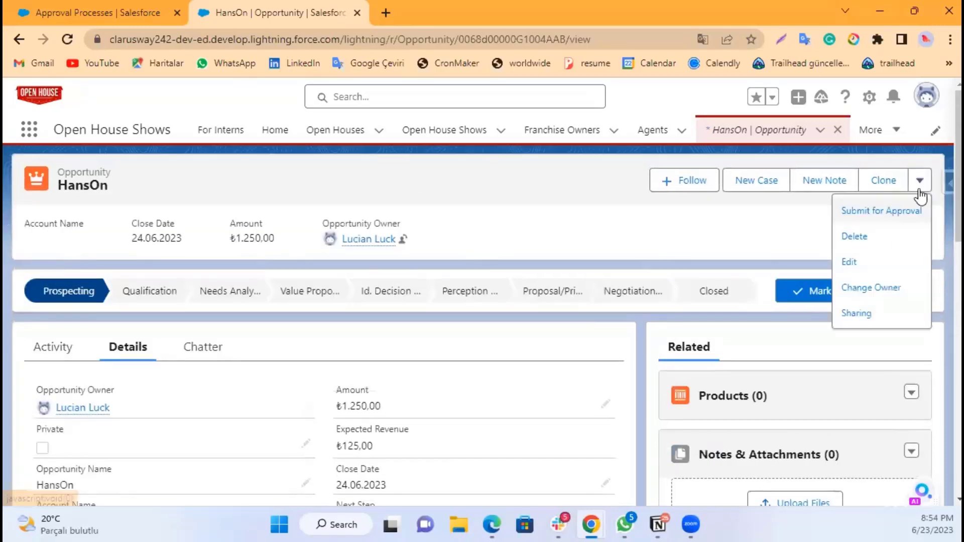
{"action": "left_click", "coordinate": [899, 221]}
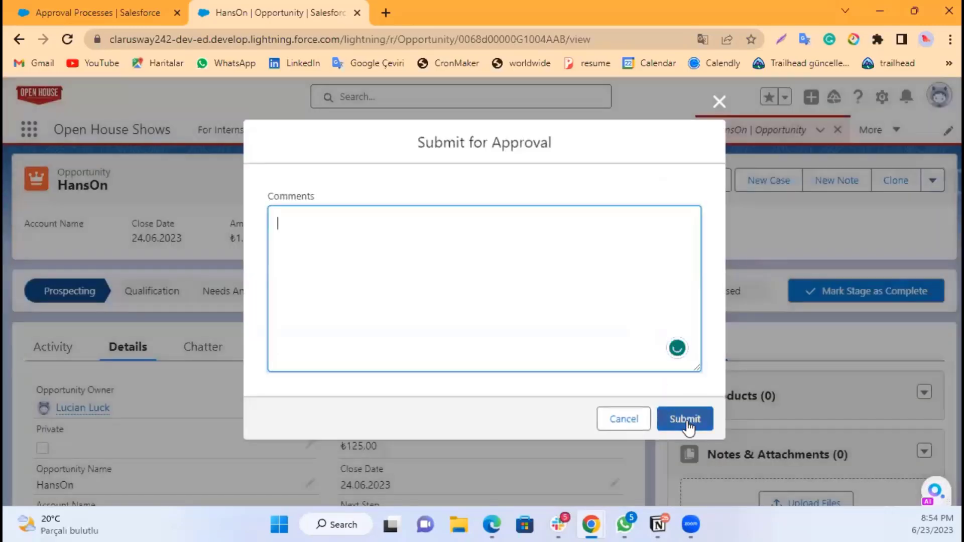
{"action": "left_click", "coordinate": [687, 421]}
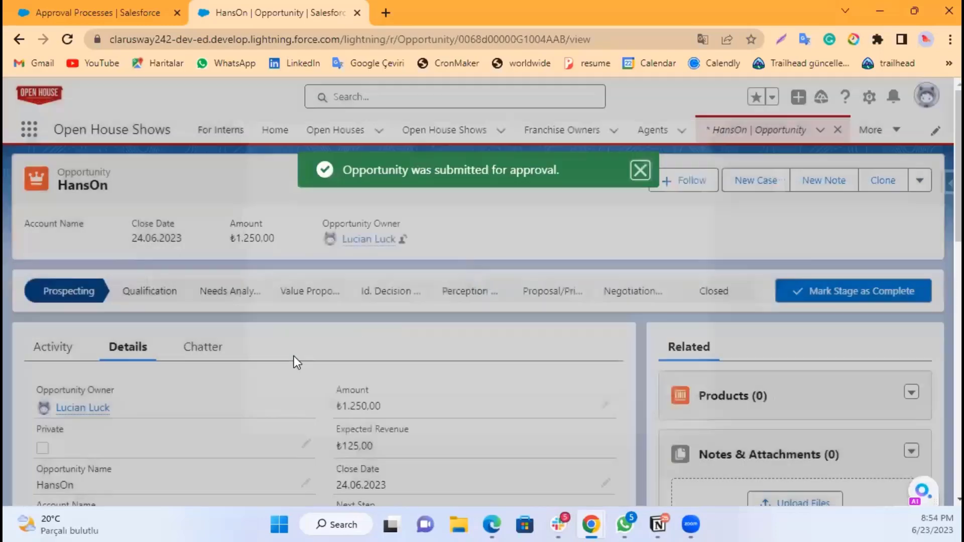
Step: Review the opportunity's discount fields, approval status and activity after submitting
{"action": "scroll", "coordinate": [271, 351], "scroll_direction": "down", "scroll_amount": 8}
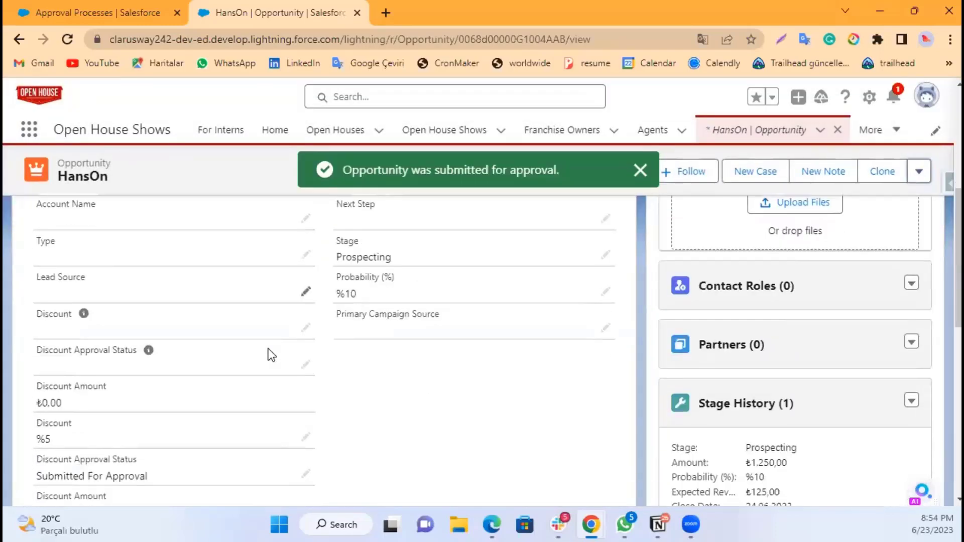
{"action": "scroll", "coordinate": [280, 362], "scroll_direction": "down", "scroll_amount": 3}
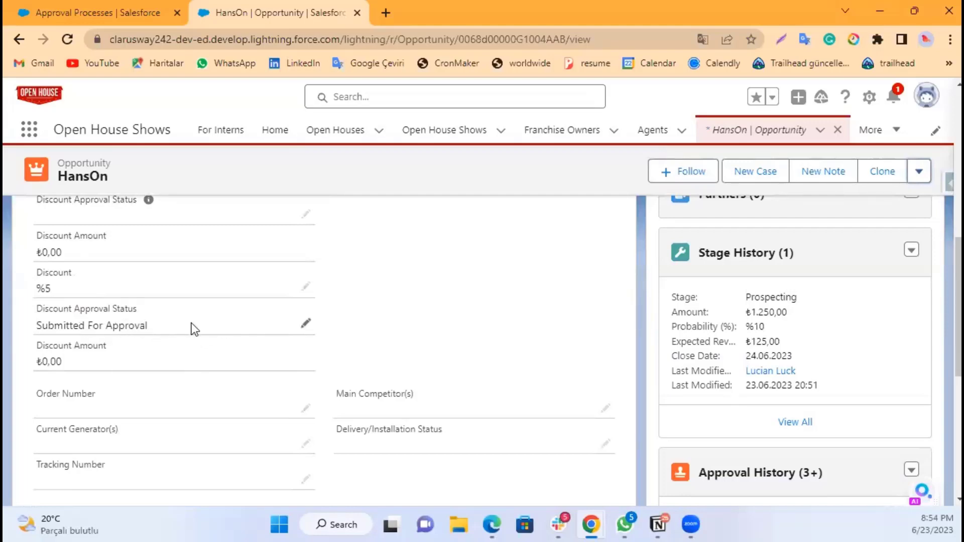
{"action": "scroll", "coordinate": [447, 317], "scroll_direction": "up", "scroll_amount": 5}
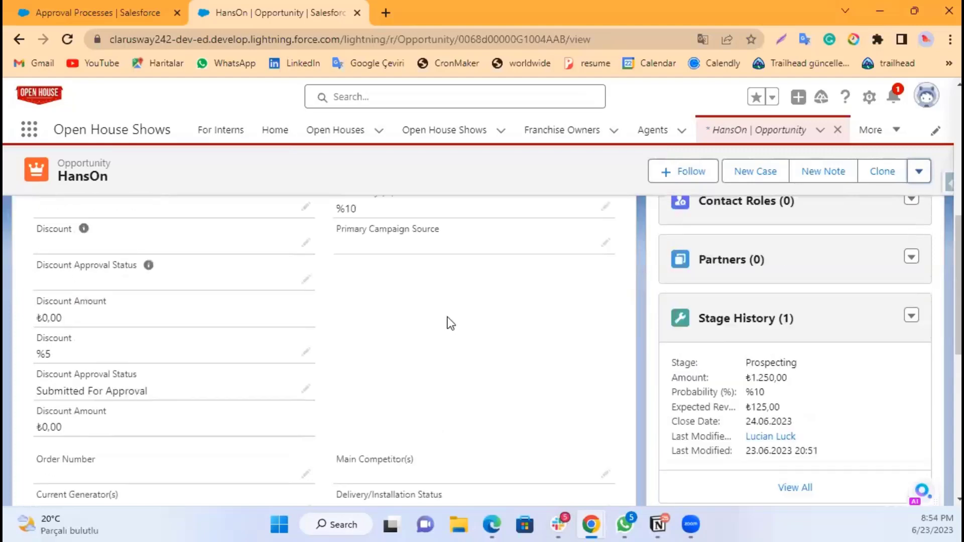
{"action": "scroll", "coordinate": [440, 321], "scroll_direction": "up", "scroll_amount": 2}
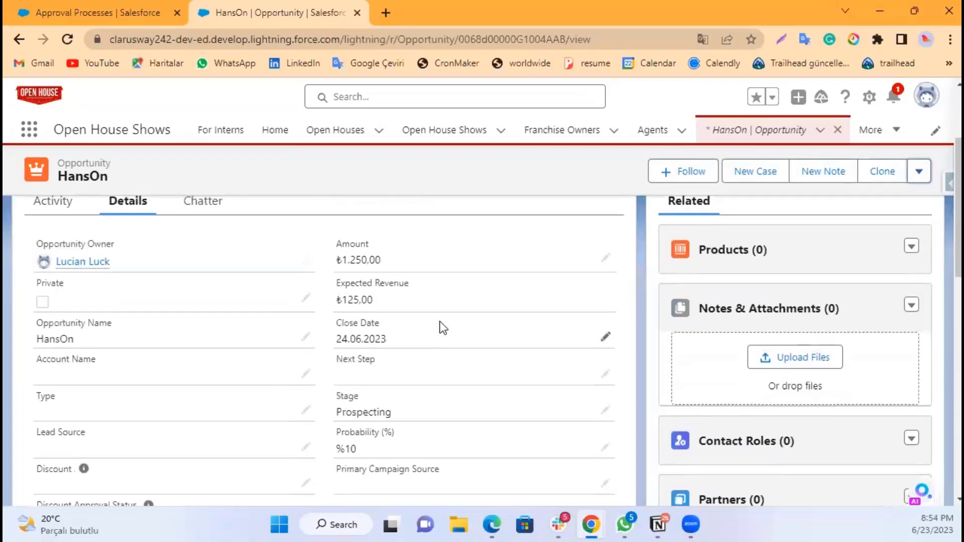
{"action": "scroll", "coordinate": [438, 322], "scroll_direction": "down", "scroll_amount": 4}
{"action": "scroll", "coordinate": [433, 348], "scroll_direction": "down", "scroll_amount": 2}
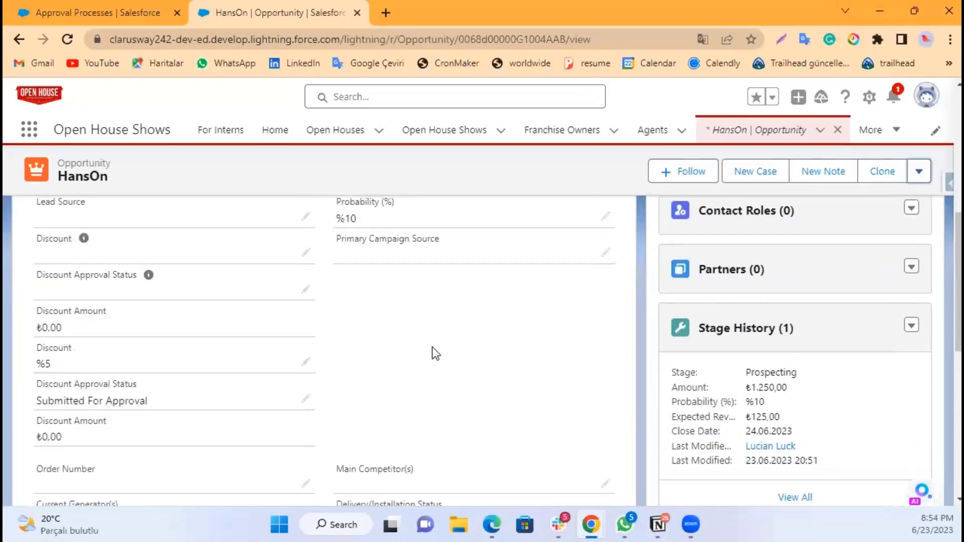
{"action": "scroll", "coordinate": [435, 346], "scroll_direction": "up", "scroll_amount": 8}
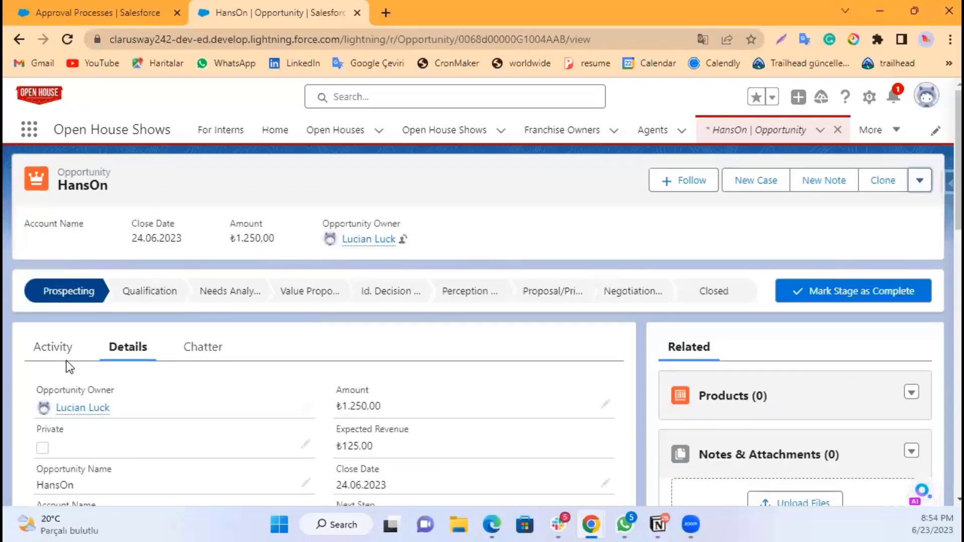
{"action": "left_click", "coordinate": [53, 353]}
{"action": "scroll", "coordinate": [257, 382], "scroll_direction": "down", "scroll_amount": 2}
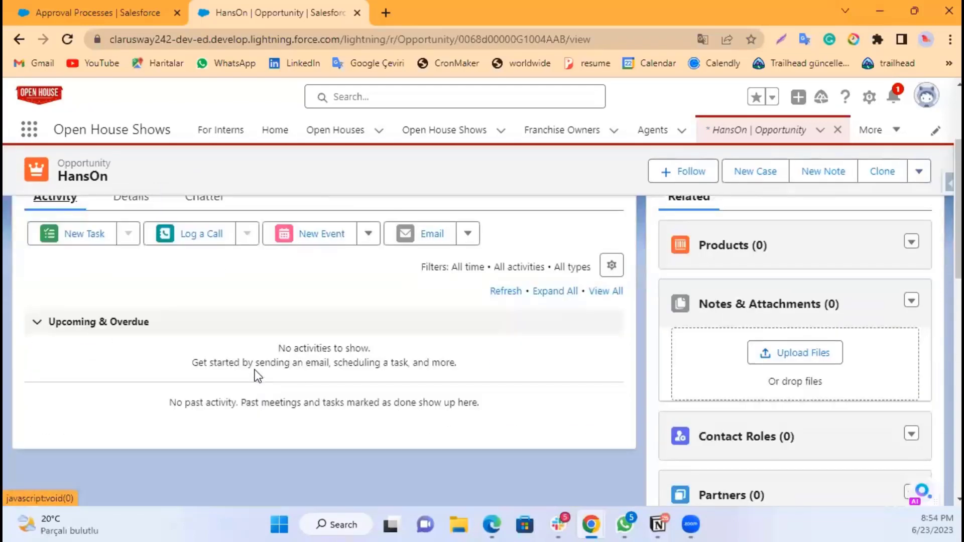
{"action": "scroll", "coordinate": [255, 370], "scroll_direction": "up", "scroll_amount": 3}
{"action": "left_click", "coordinate": [129, 348]}
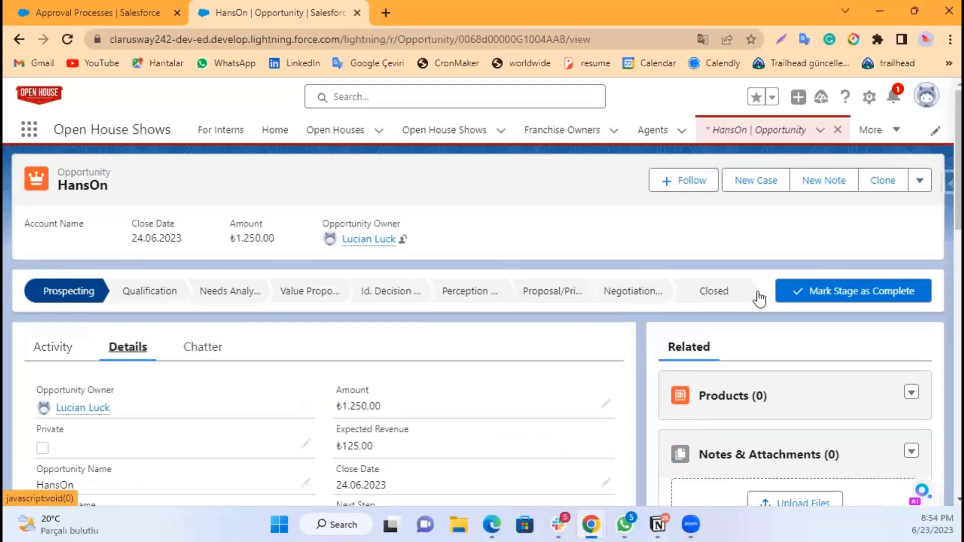
Step: Open the HansOn approval request from notifications and approve it with the comment Thanks
{"action": "left_click", "coordinate": [892, 98]}
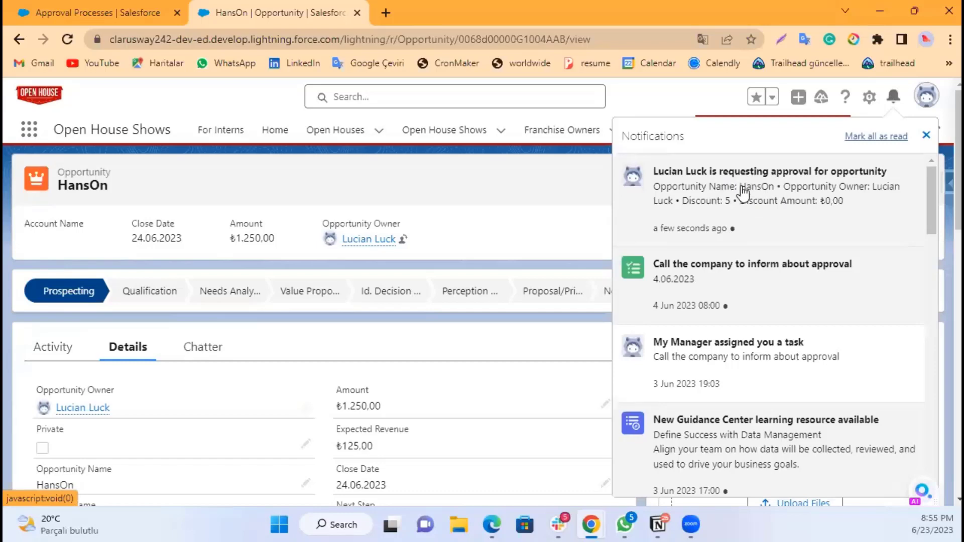
{"action": "left_click", "coordinate": [766, 191]}
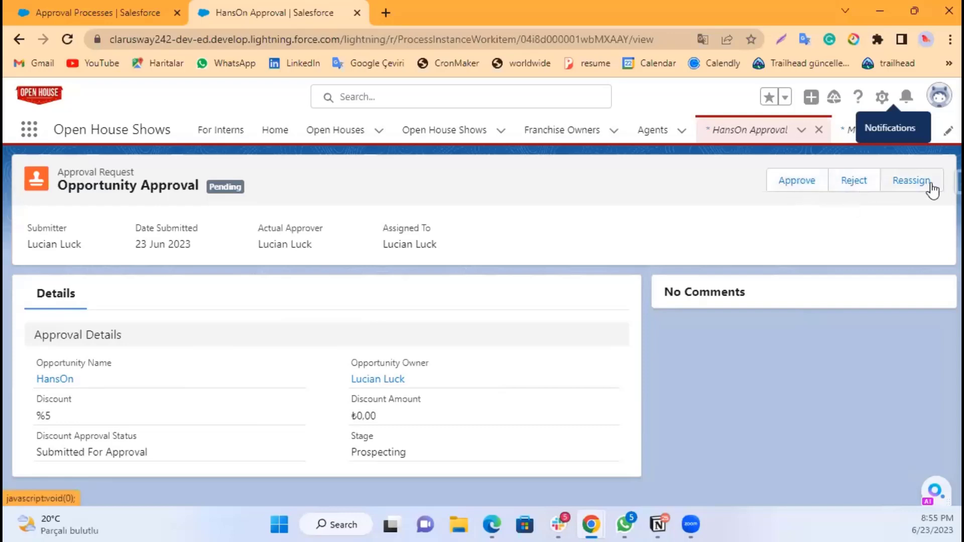
{"action": "left_click", "coordinate": [800, 182]}
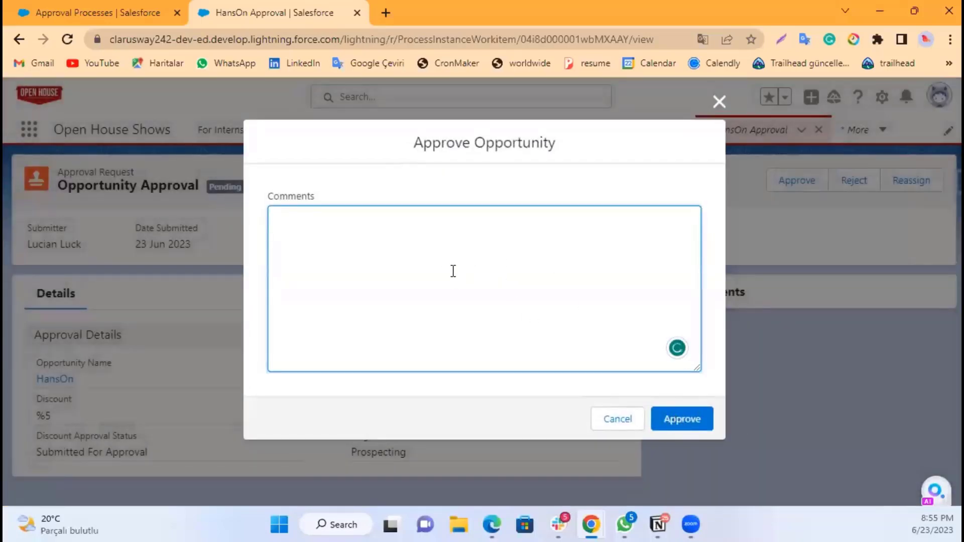
{"action": "type", "text": "Thanks"}
{"action": "left_click", "coordinate": [696, 424]}
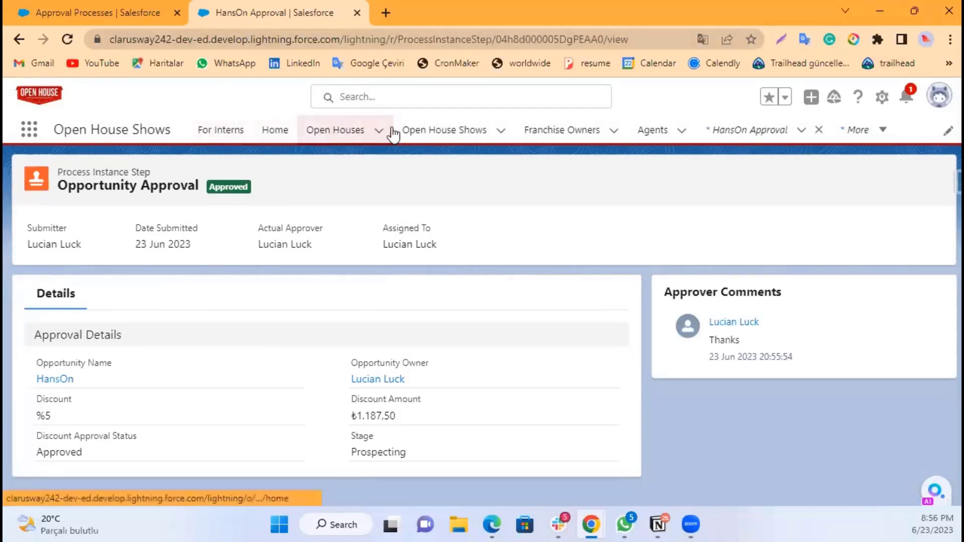
Step: Open the HansOn opportunity from the Opportunities list via the app launcher
{"action": "left_click", "coordinate": [26, 136]}
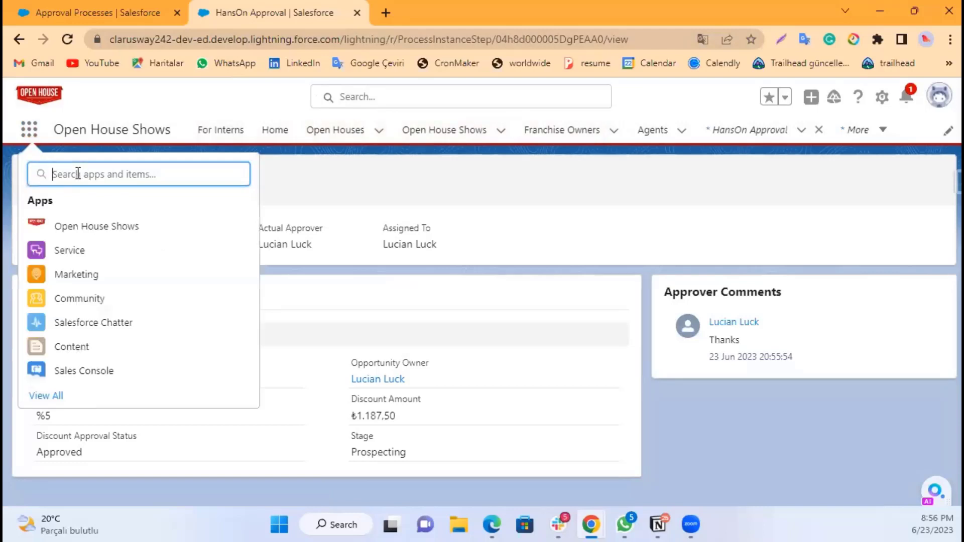
{"action": "type", "text": "oppo"}
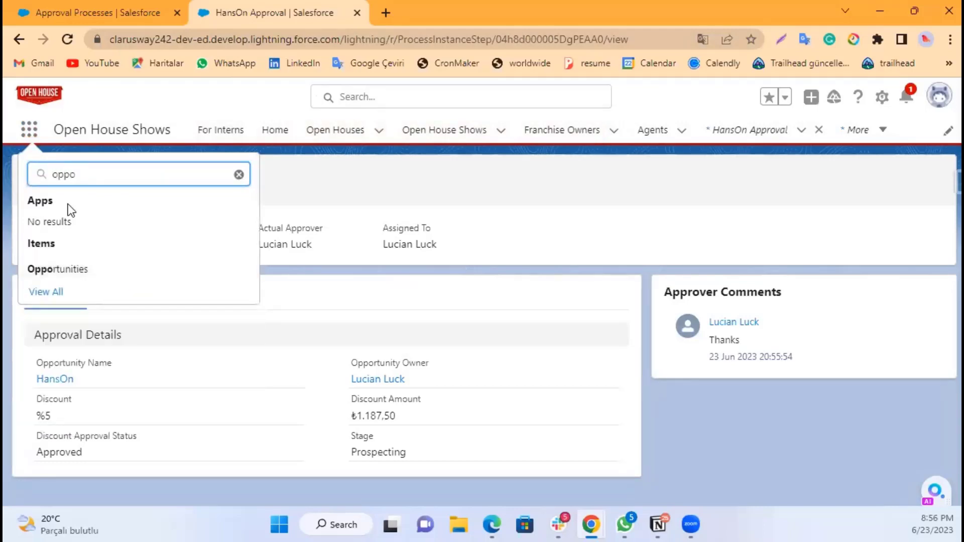
{"action": "left_click", "coordinate": [60, 272]}
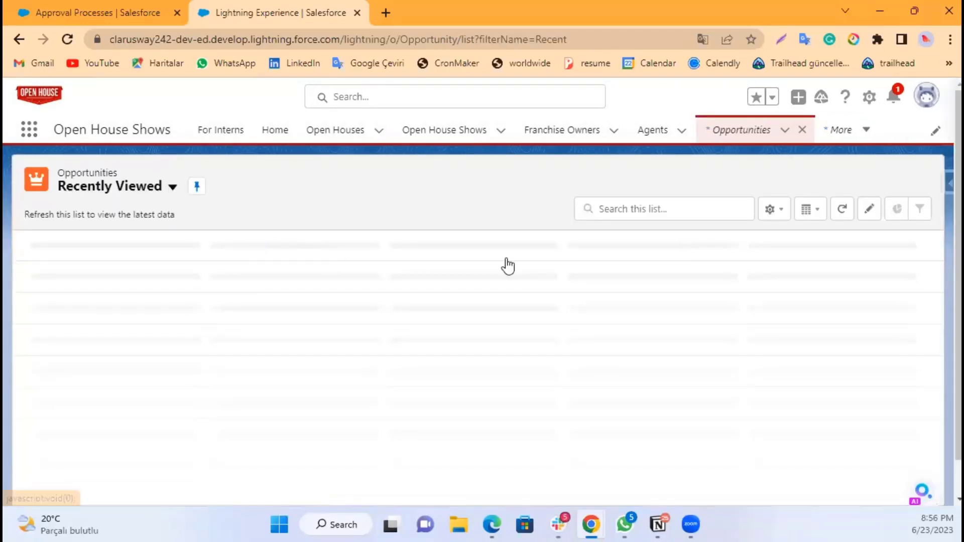
{"action": "left_click", "coordinate": [105, 268]}
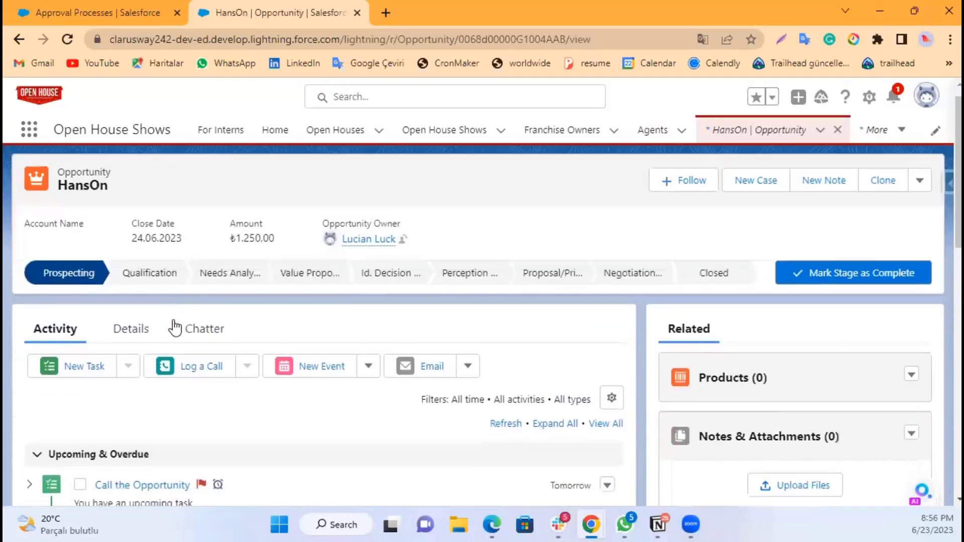
Step: Review the HansOn opportunity's discount, discount amount, approval status and approval history
{"action": "scroll", "coordinate": [175, 329], "scroll_direction": "down", "scroll_amount": 3}
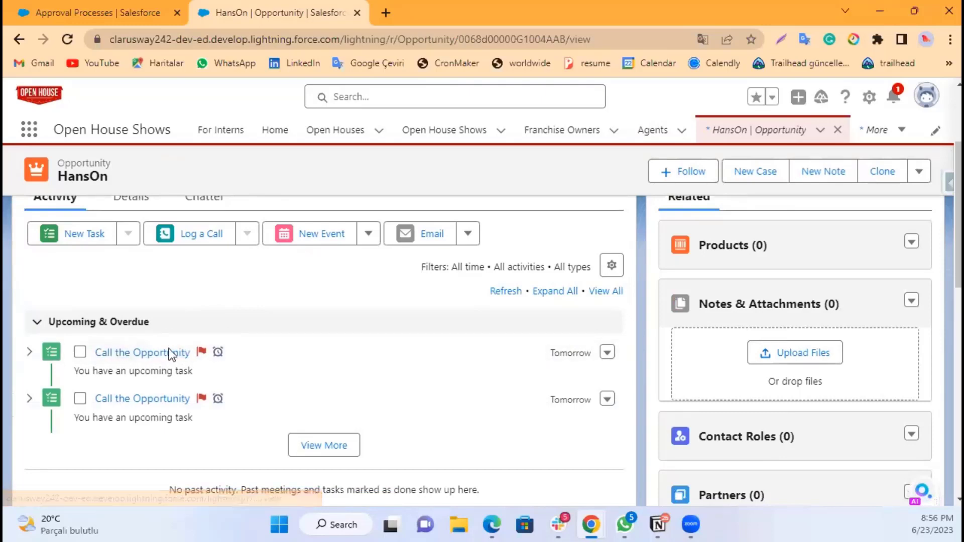
{"action": "scroll", "coordinate": [178, 339], "scroll_direction": "up", "scroll_amount": 3}
{"action": "left_click", "coordinate": [132, 346]}
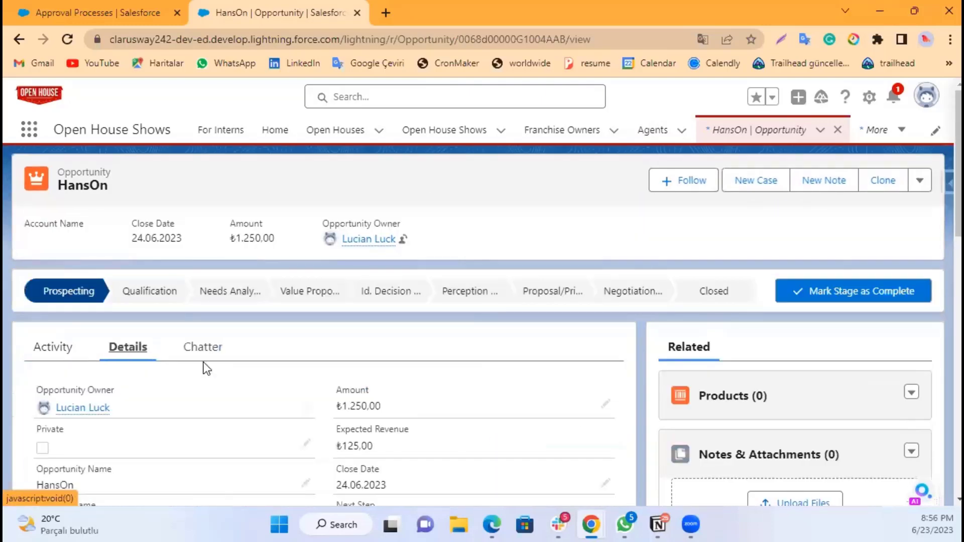
{"action": "scroll", "coordinate": [221, 362], "scroll_direction": "down", "scroll_amount": 9}
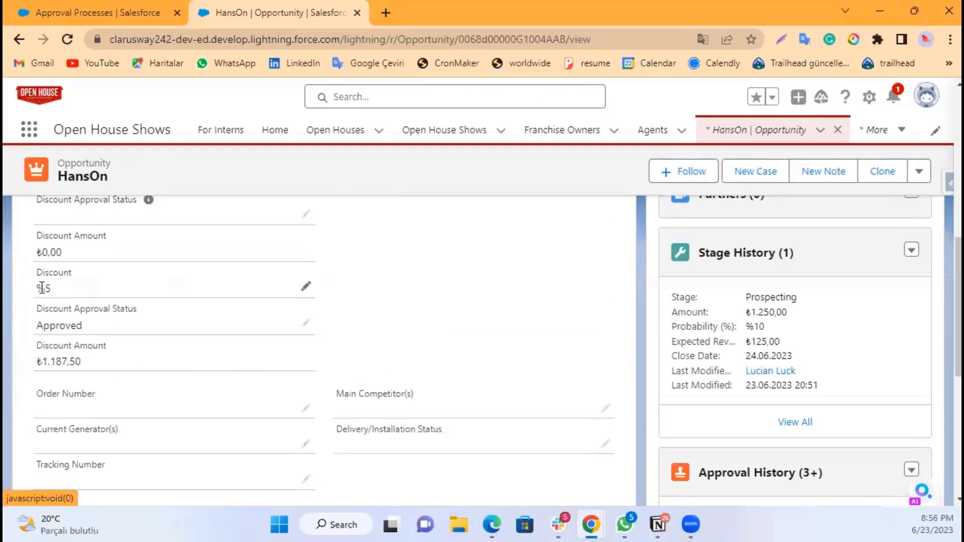
{"action": "mouse_move", "coordinate": [37, 289]}
{"action": "left_mouse_down"}
{"action": "mouse_move", "coordinate": [58, 289]}
{"action": "mouse_move", "coordinate": [37, 289]}
{"action": "left_mouse_up"}
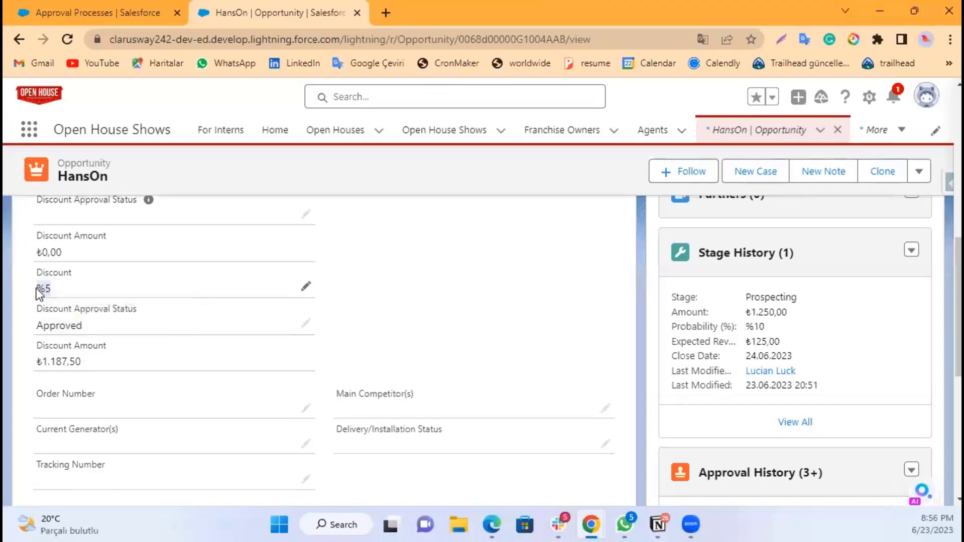
{"action": "left_click", "coordinate": [62, 307]}
{"action": "scroll", "coordinate": [344, 336], "scroll_direction": "up", "scroll_amount": 5}
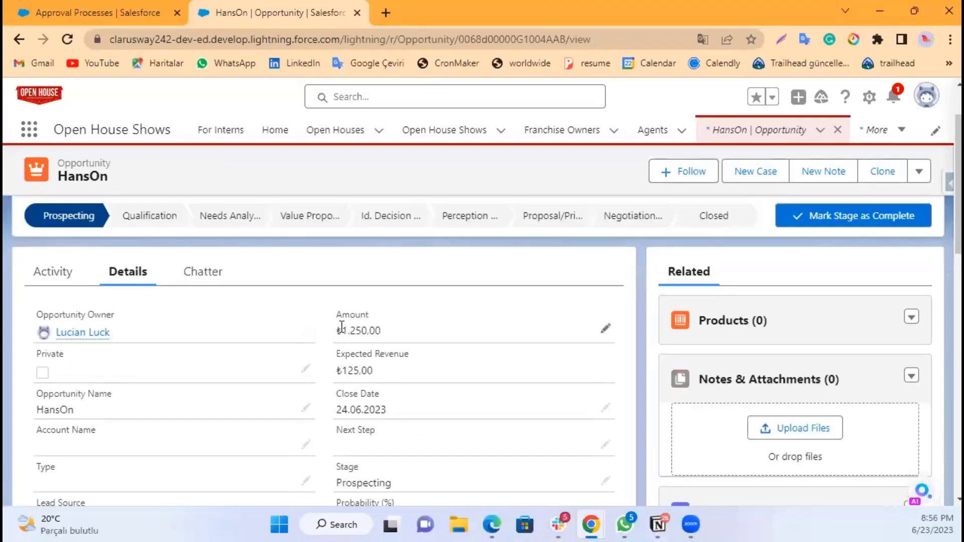
{"action": "left_click_drag", "start_coordinate": [341, 327], "coordinate": [383, 329]}
{"action": "scroll", "coordinate": [210, 398], "scroll_direction": "down", "scroll_amount": 2}
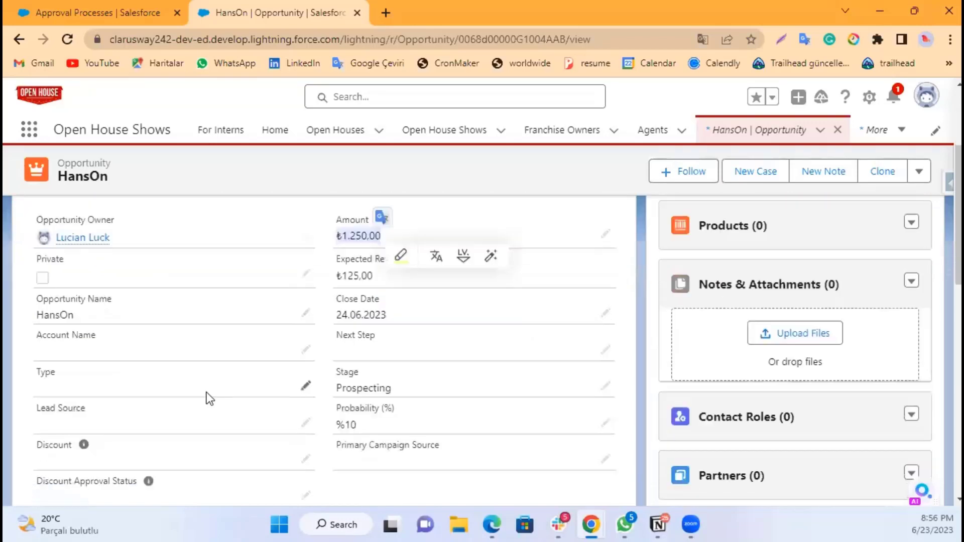
{"action": "scroll", "coordinate": [206, 393], "scroll_direction": "down", "scroll_amount": 6}
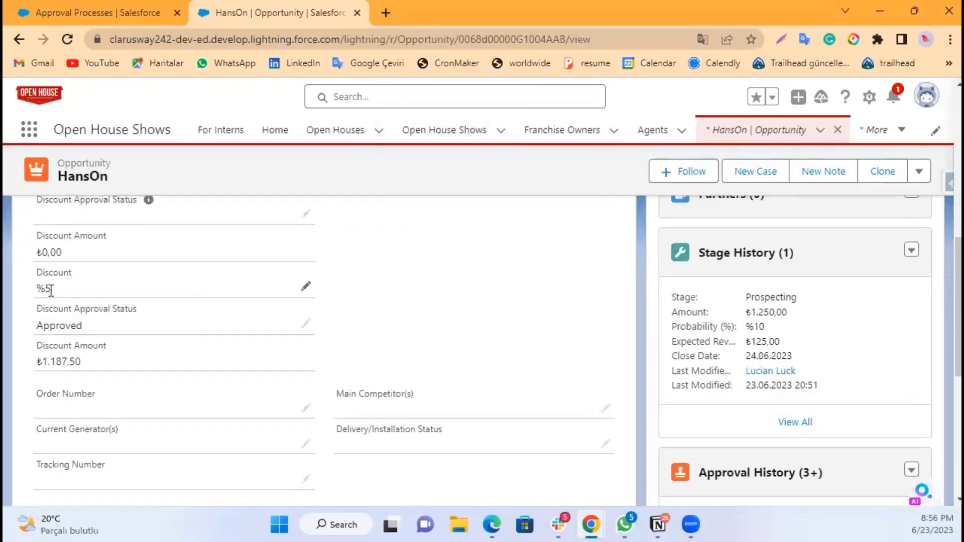
{"action": "left_click_drag", "start_coordinate": [33, 361], "coordinate": [83, 360]}
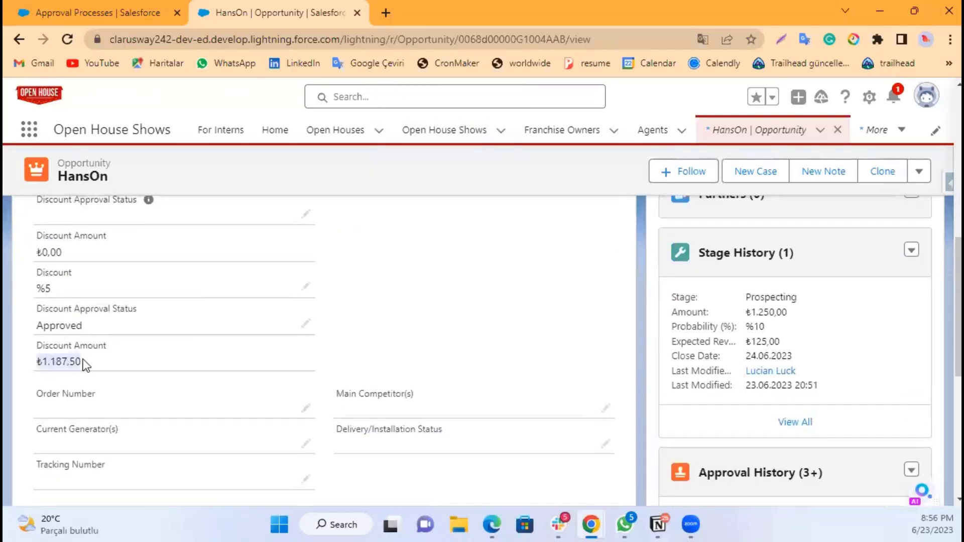
{"action": "left_click", "coordinate": [60, 367]}
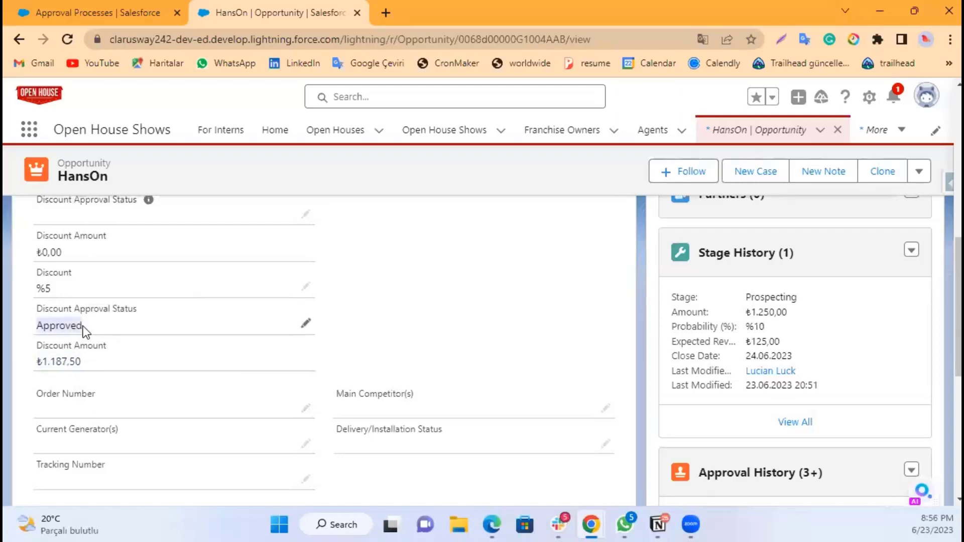
{"action": "left_click_drag", "start_coordinate": [35, 362], "coordinate": [85, 362]}
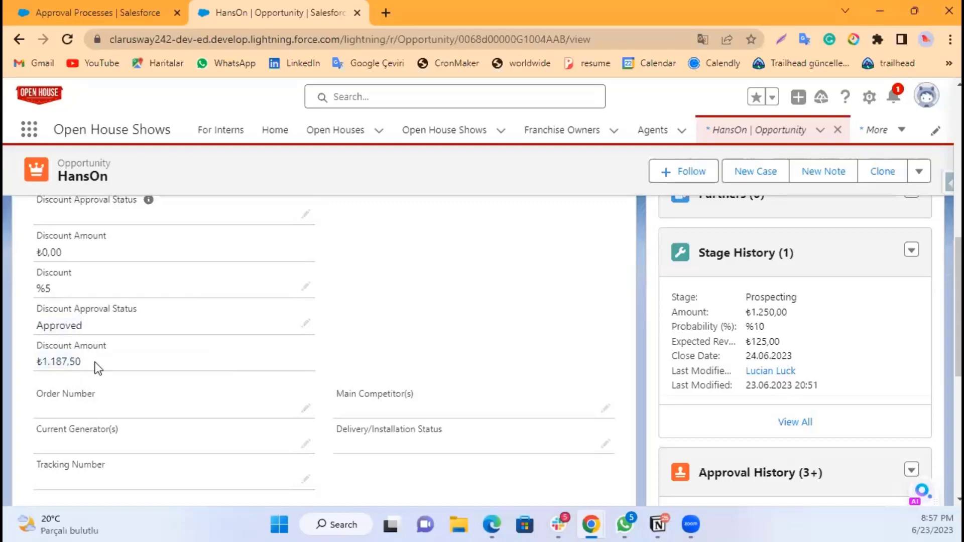
{"action": "scroll", "coordinate": [165, 360], "scroll_direction": "down", "scroll_amount": 3}
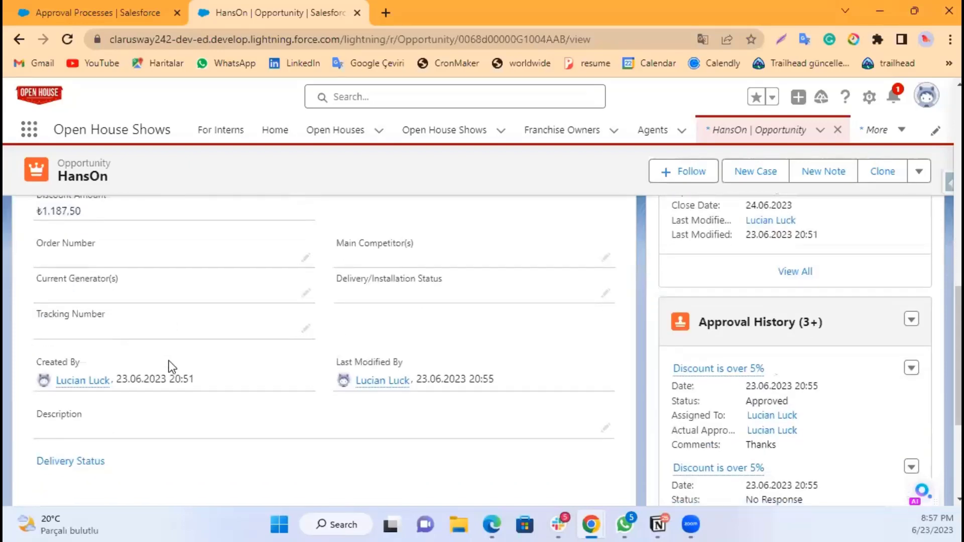
{"action": "scroll", "coordinate": [169, 361], "scroll_direction": "up", "scroll_amount": 10}
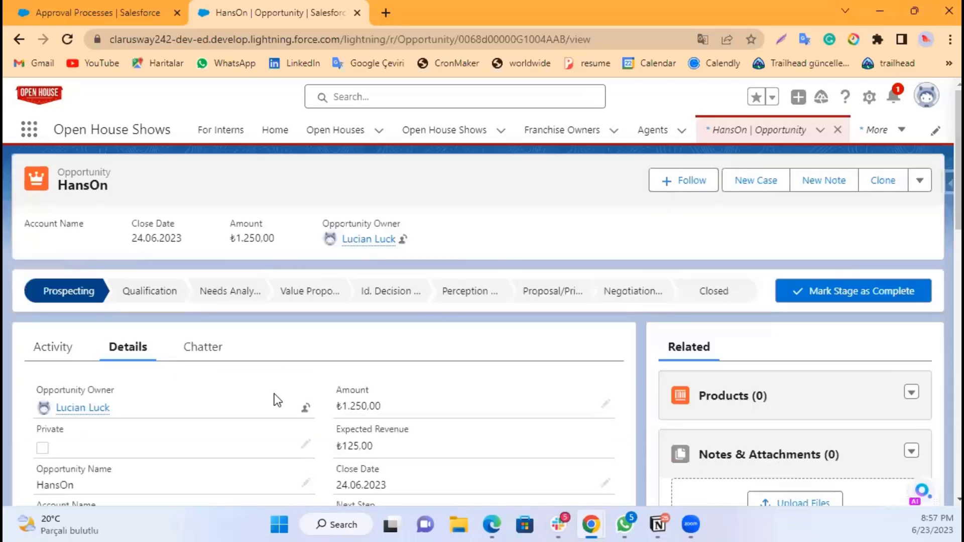
{"action": "scroll", "coordinate": [274, 393], "scroll_direction": "down", "scroll_amount": 1}
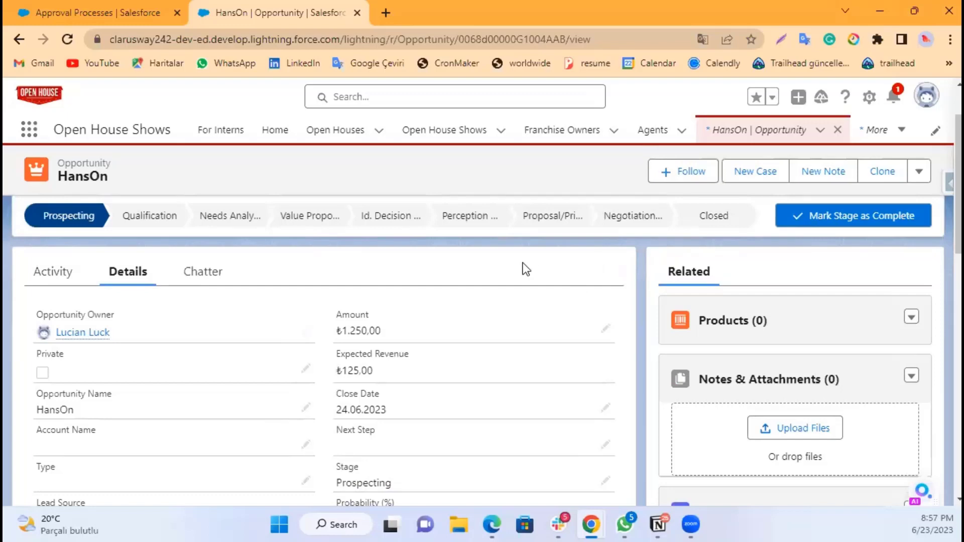
{"action": "left_click", "coordinate": [919, 172]}
{"action": "left_click", "coordinate": [521, 182]}
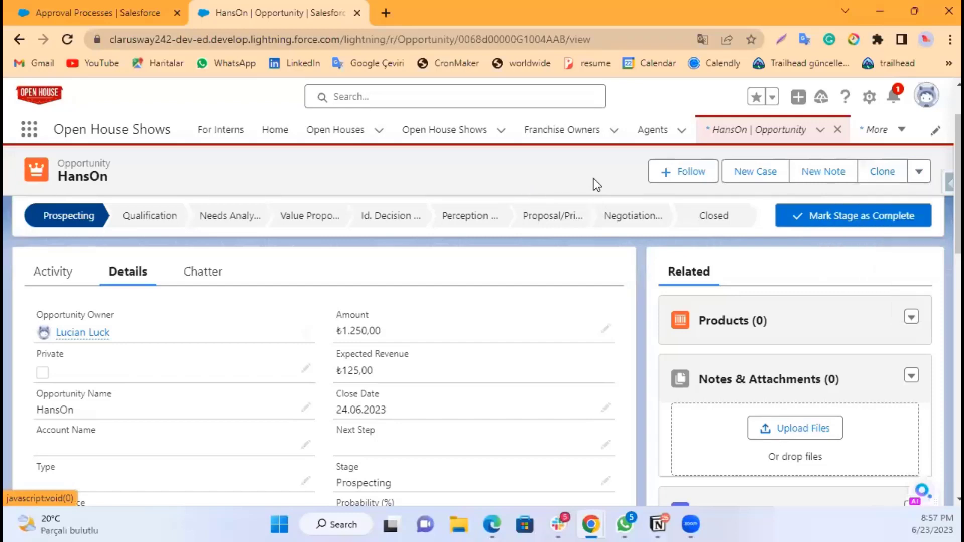
{"action": "left_click", "coordinate": [919, 176]}
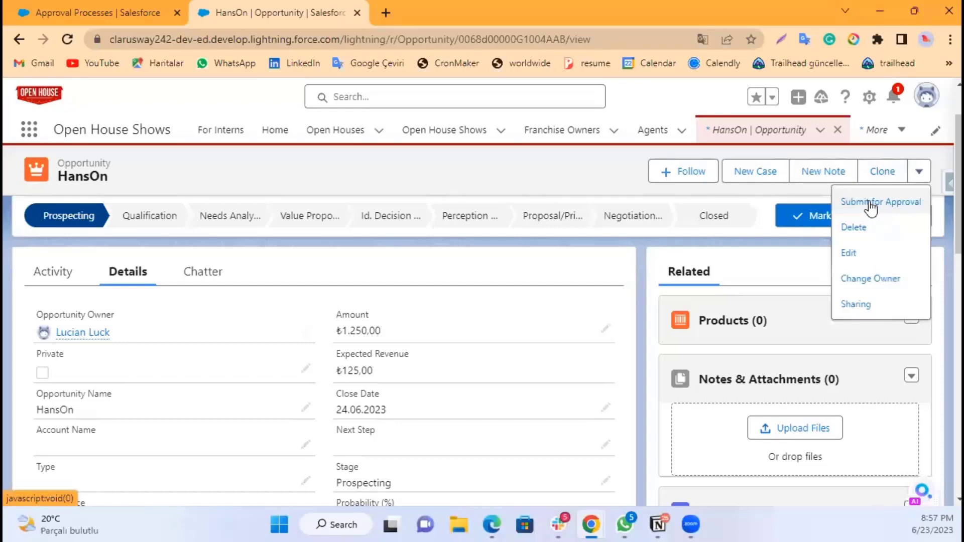
{"action": "left_click", "coordinate": [588, 182]}
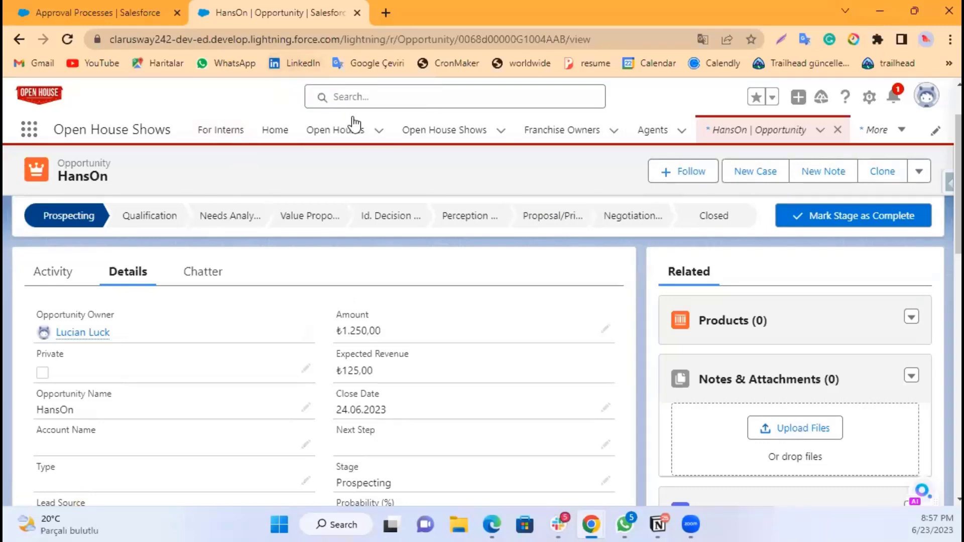
Step: Return to Setup and open the Flows page by searching for flow
{"action": "left_click", "coordinate": [113, 14]}
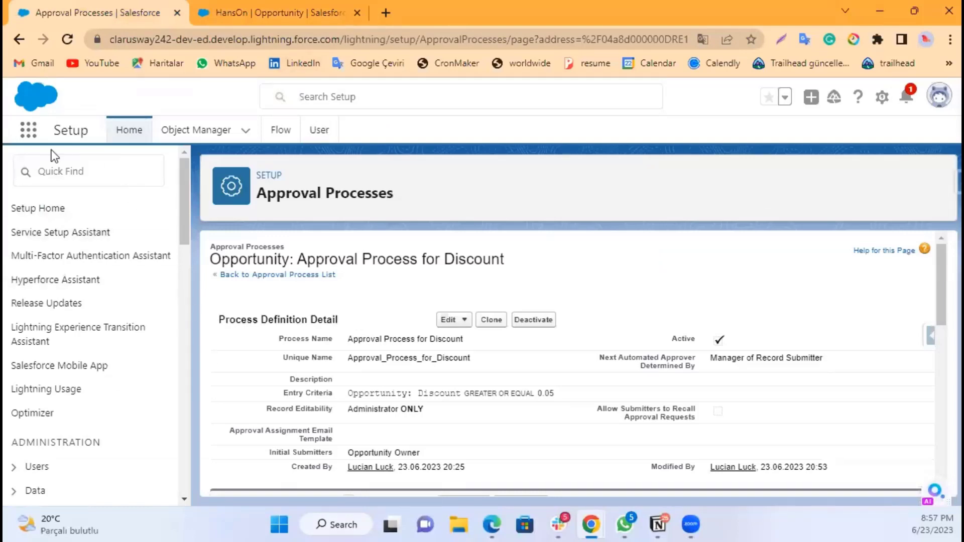
{"action": "left_click", "coordinate": [79, 172]}
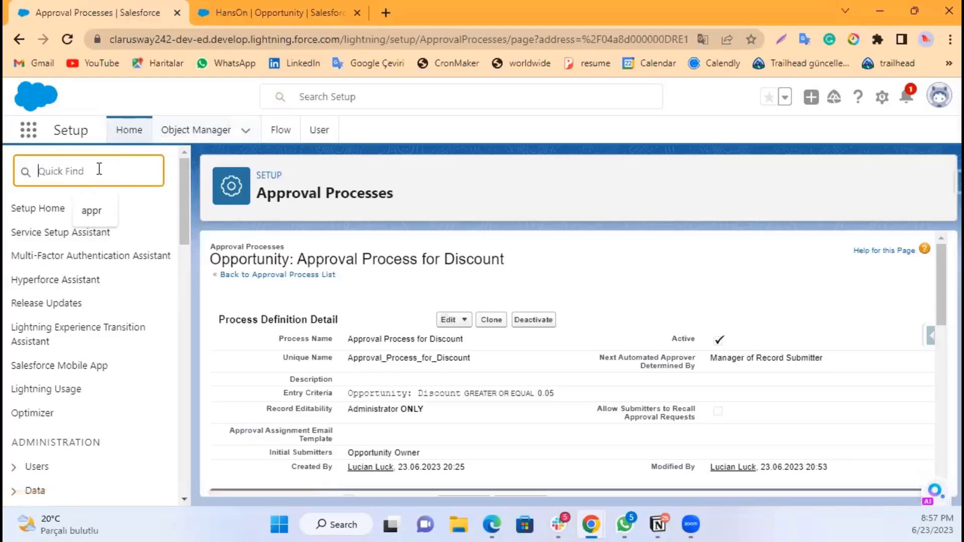
{"action": "type", "text": "f"}
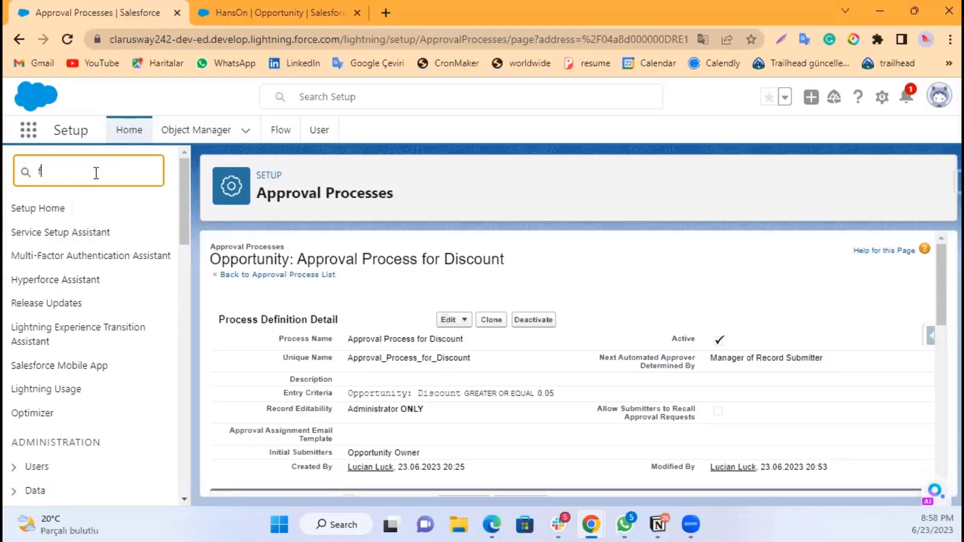
{"action": "type", "text": "low"}
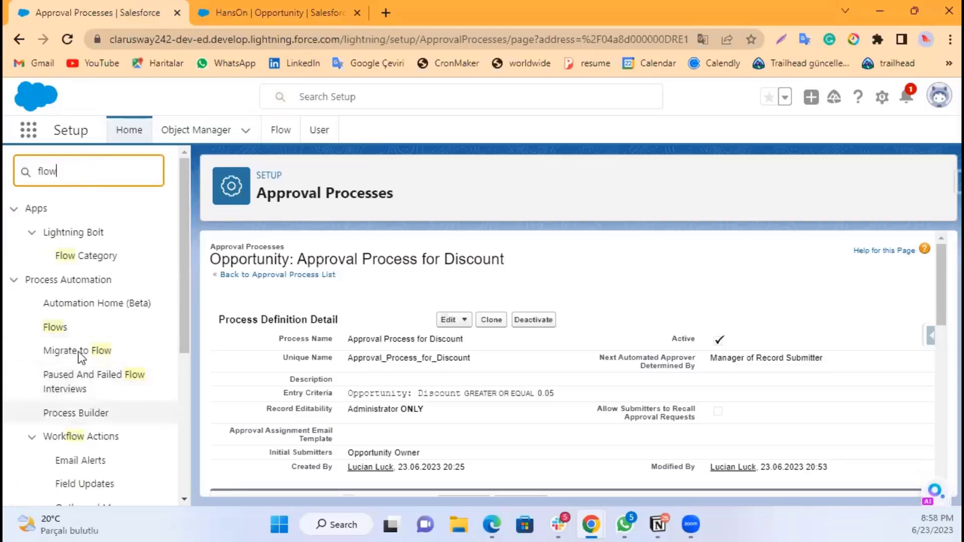
{"action": "left_click", "coordinate": [72, 331]}
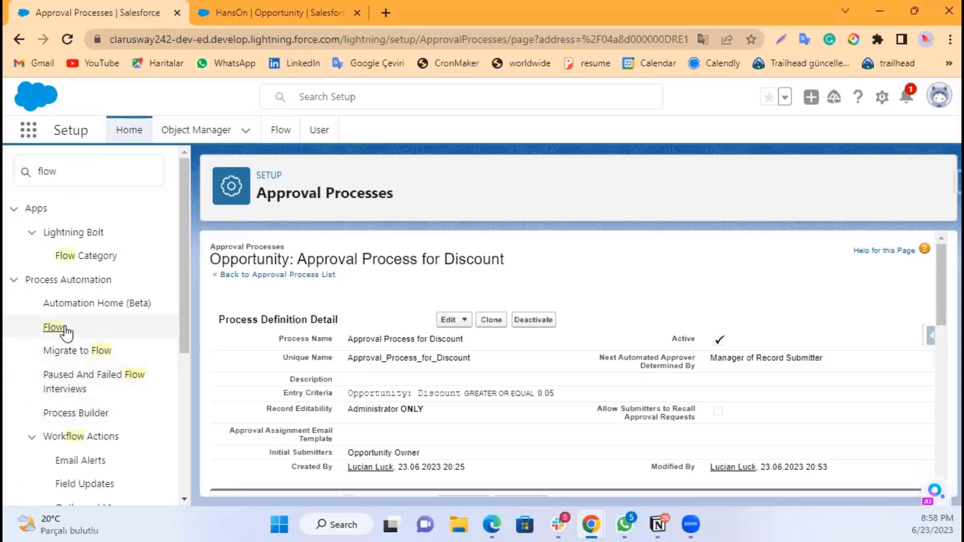
{"action": "left_click", "coordinate": [54, 327]}
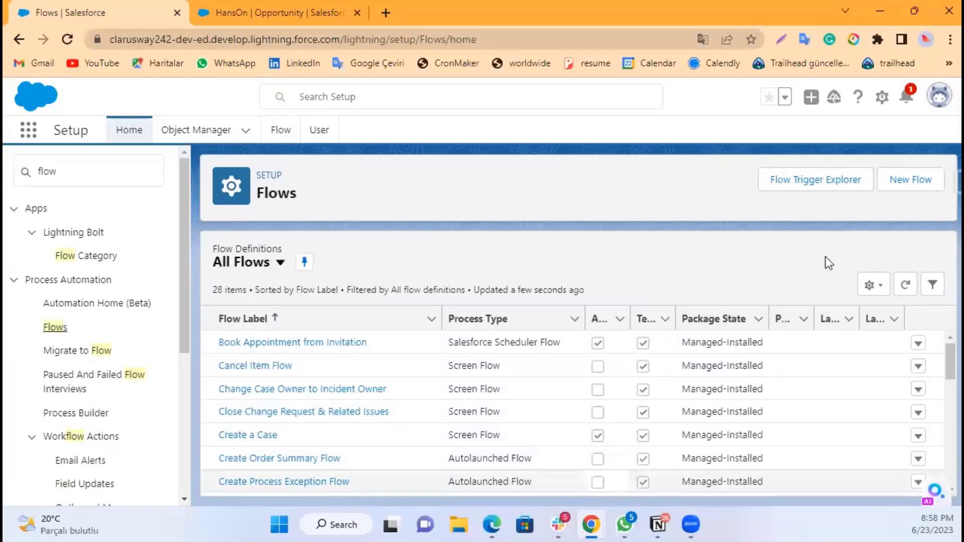
Step: Create a new Record-Triggered Flow
{"action": "left_click", "coordinate": [930, 179]}
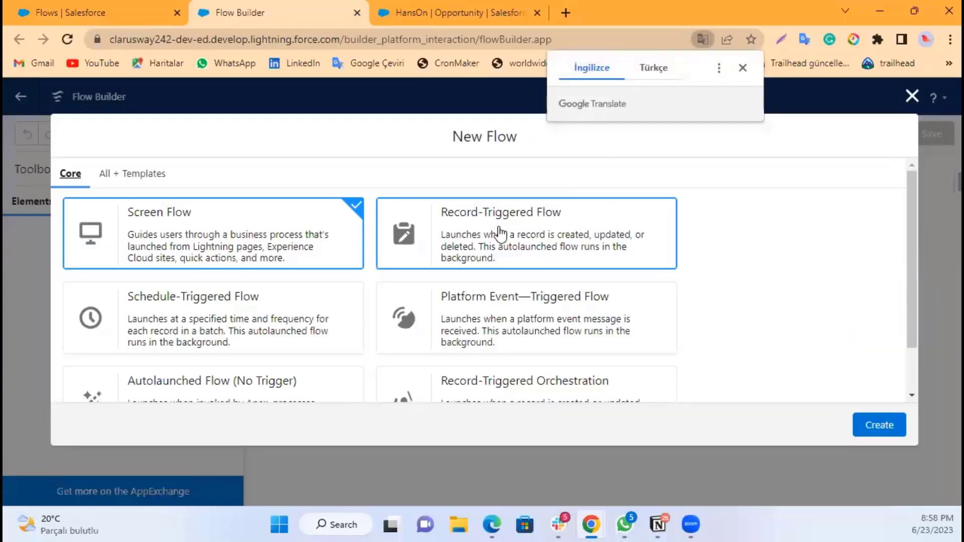
{"action": "left_click", "coordinate": [502, 233]}
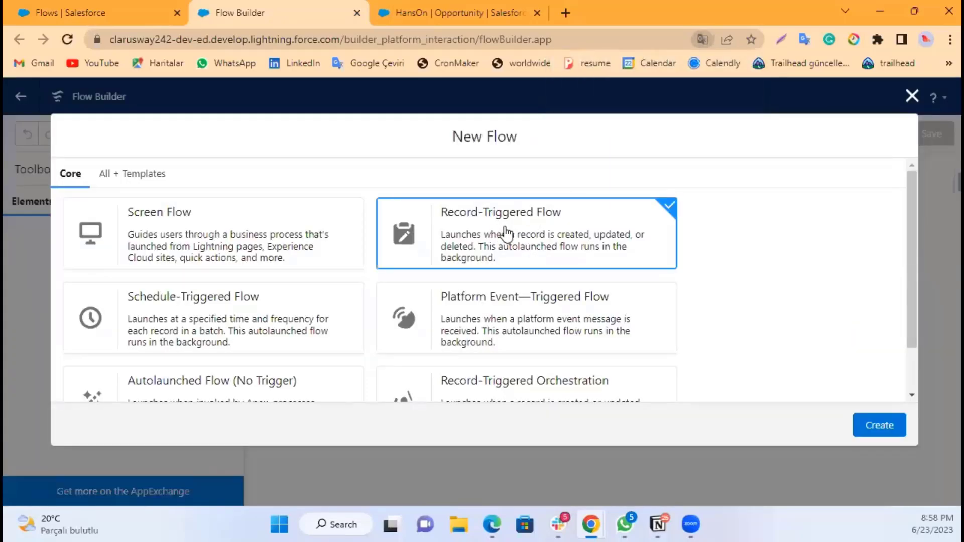
{"action": "left_click", "coordinate": [888, 426]}
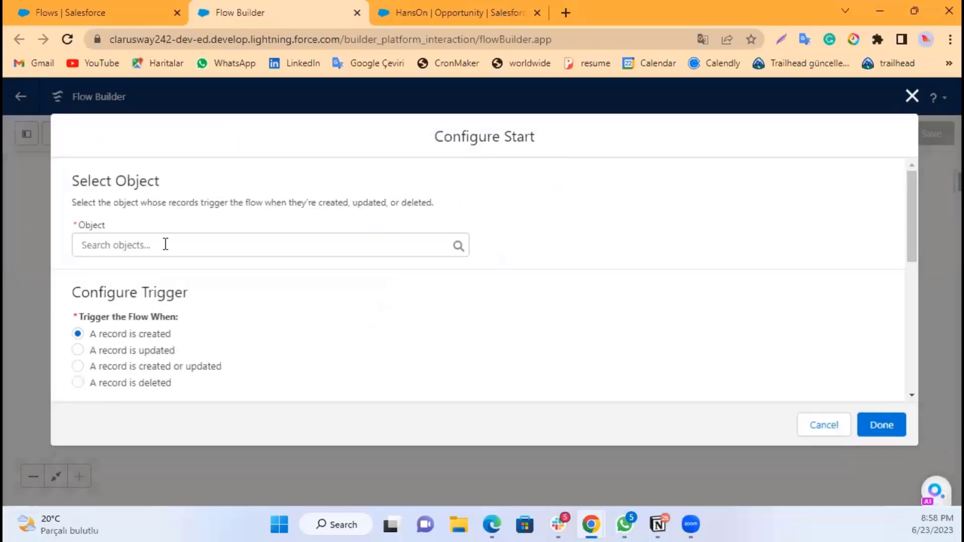
Step: Set the flow's object to Opportunity and trigger it when a record is created or updated
{"action": "left_click", "coordinate": [166, 244]}
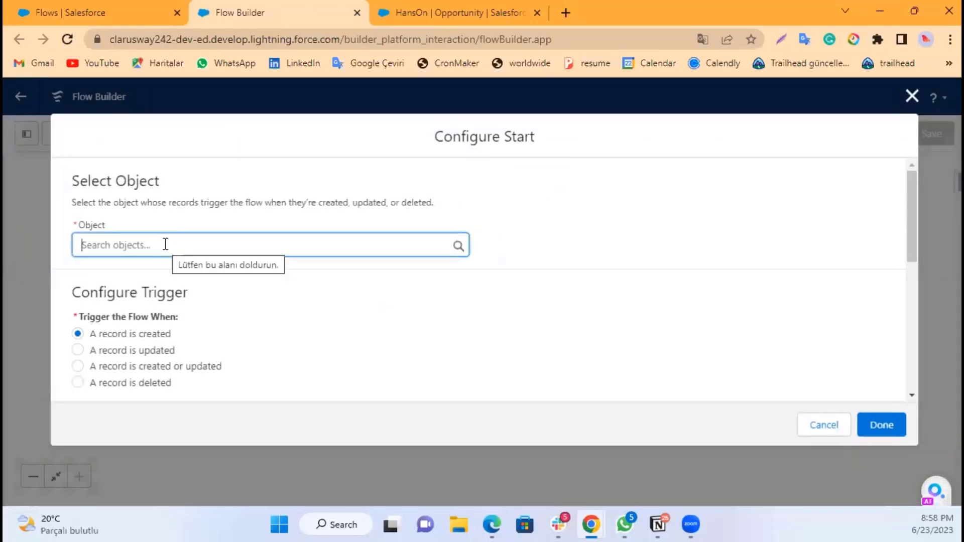
{"action": "type", "text": "Opp"}
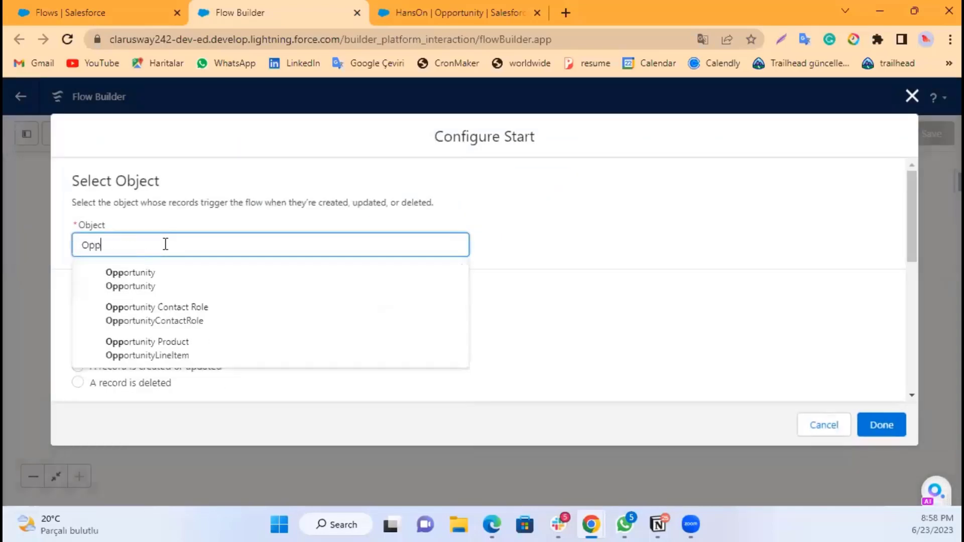
{"action": "left_click", "coordinate": [146, 307]}
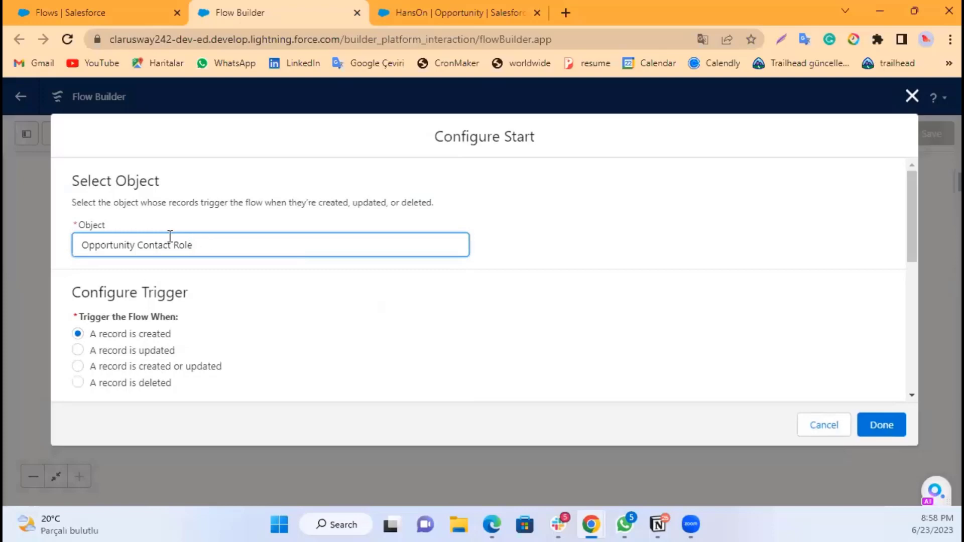
{"action": "left_click_drag", "start_coordinate": [193, 245], "coordinate": [135, 243]}
{"action": "key", "text": "BackSpace"}
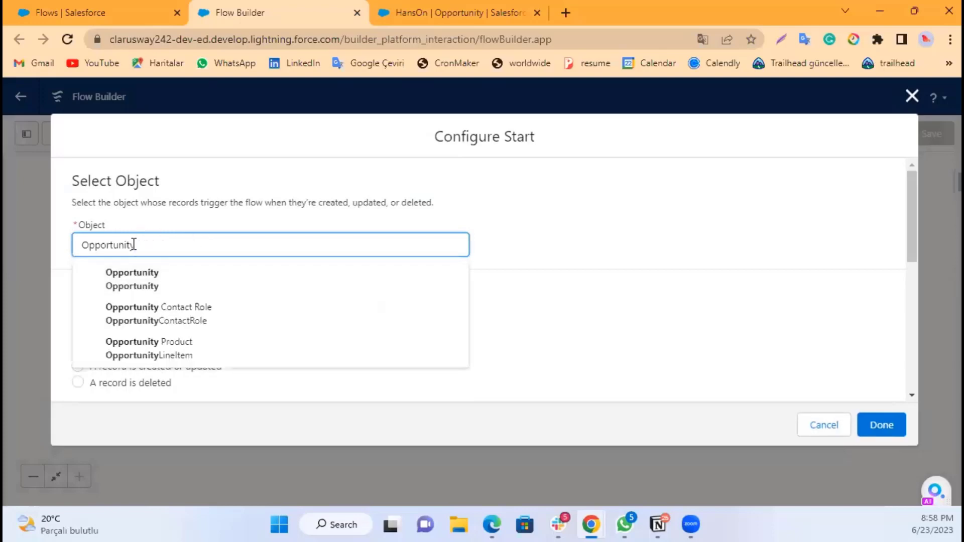
{"action": "left_click", "coordinate": [147, 284]}
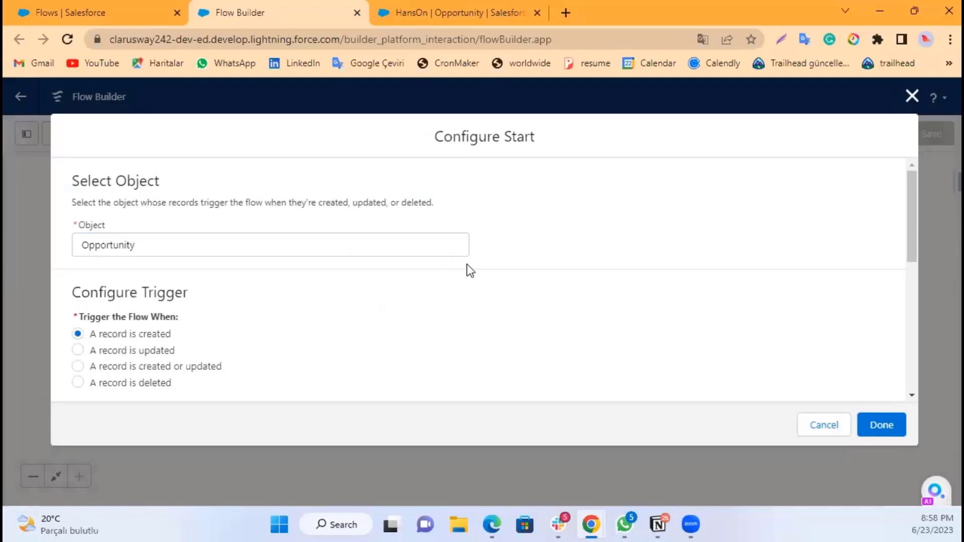
{"action": "scroll", "coordinate": [413, 294], "scroll_direction": "down", "scroll_amount": 3}
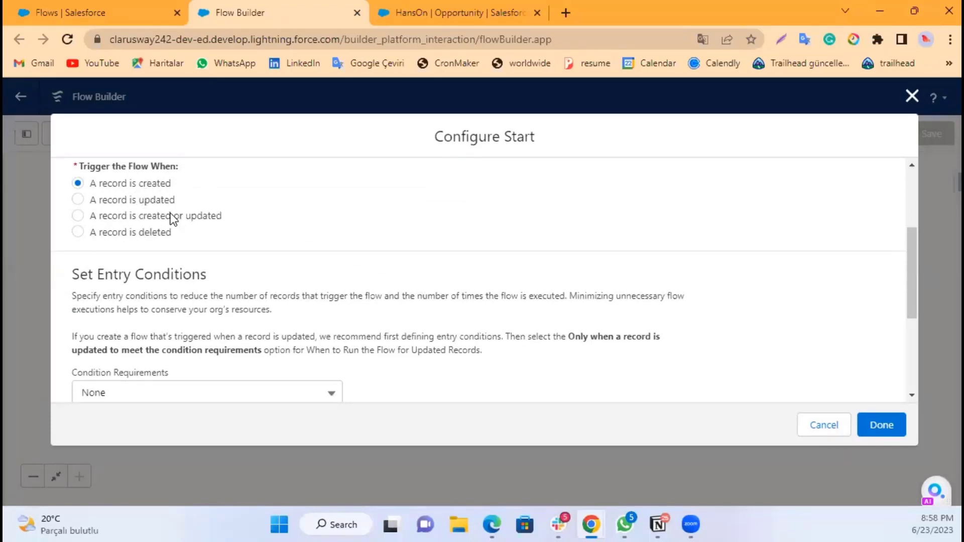
{"action": "left_click", "coordinate": [154, 198]}
{"action": "left_click", "coordinate": [147, 216]}
Step: Set the entry condition requirement to All Conditions Are Met (AND) with the field Discount_Amount1__c
{"action": "scroll", "coordinate": [246, 261], "scroll_direction": "down", "scroll_amount": 2}
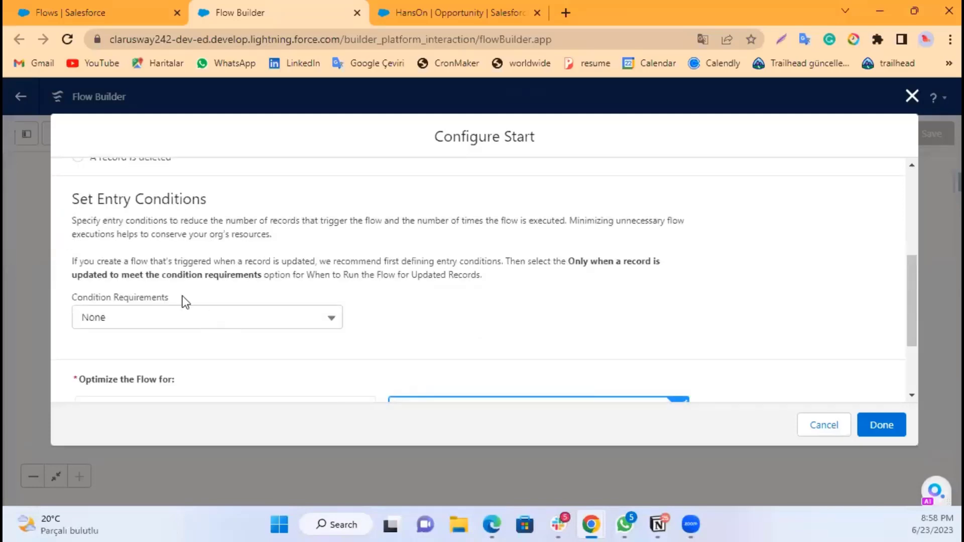
{"action": "left_click", "coordinate": [179, 318]}
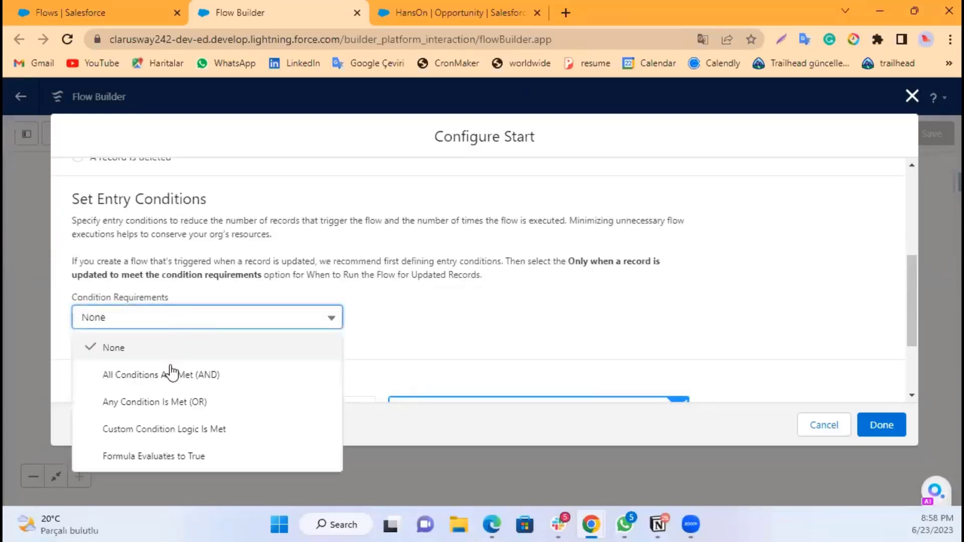
{"action": "left_click", "coordinate": [198, 378]}
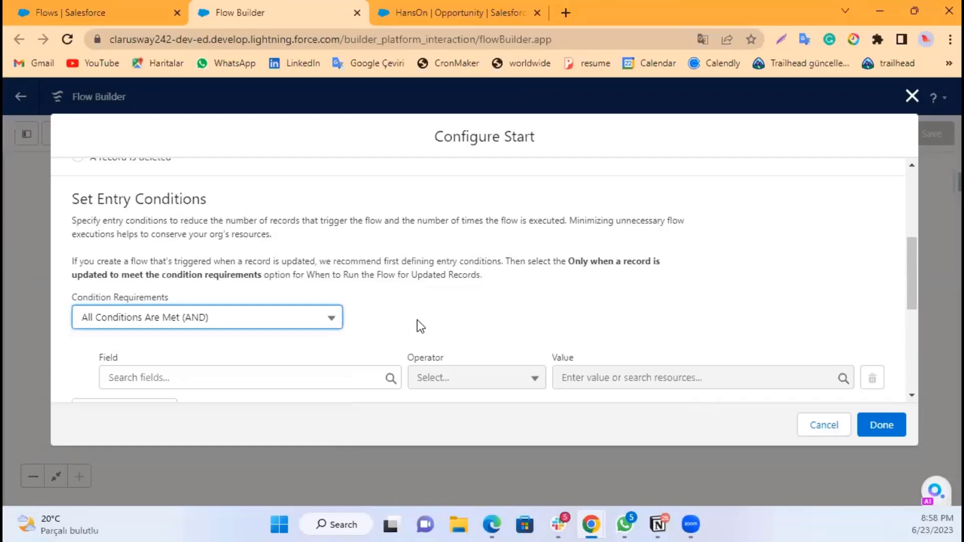
{"action": "left_click", "coordinate": [268, 379]}
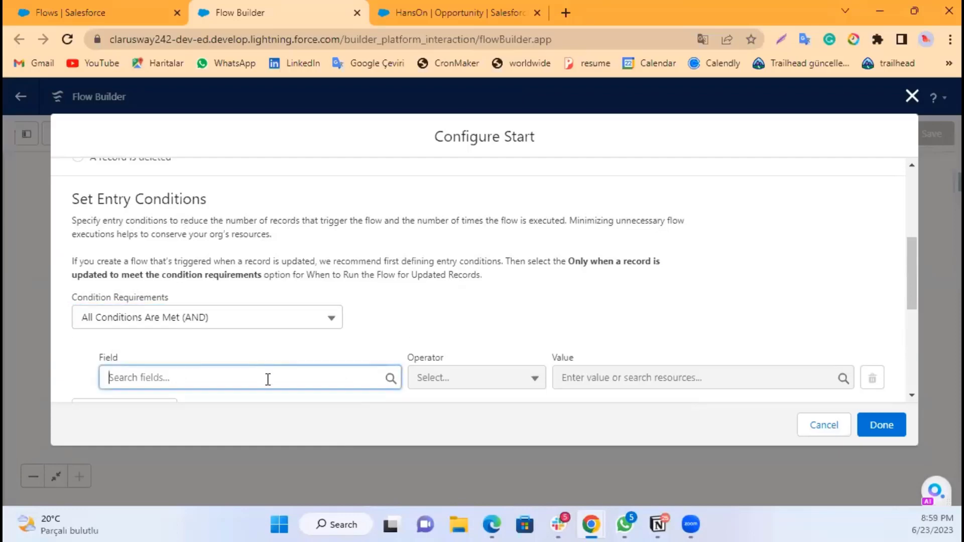
{"action": "type", "text": "amo"}
{"action": "key", "text": "BackSpace"}
{"action": "key", "text": "BackSpace"}
{"action": "key", "text": "BackSpace"}
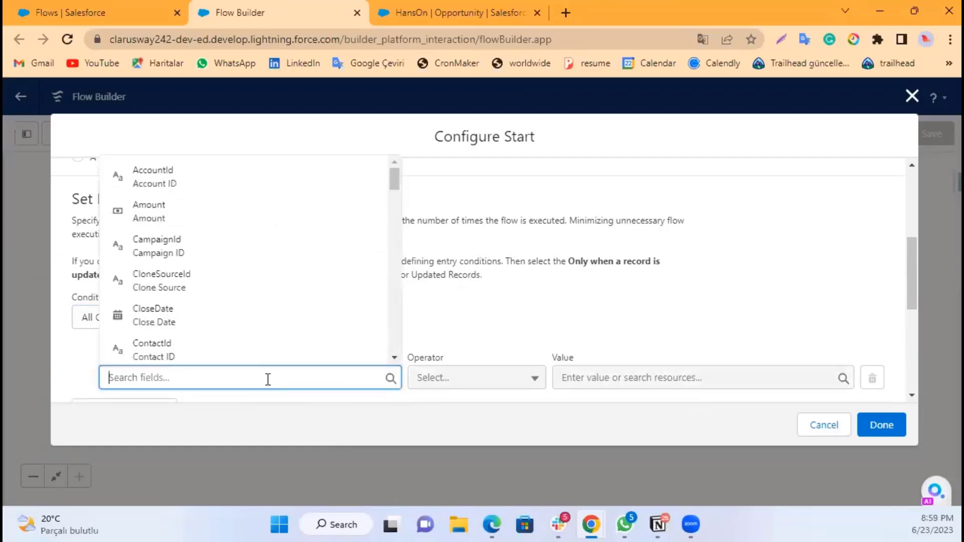
{"action": "type", "text": "c"}
{"action": "type", "text": "is"}
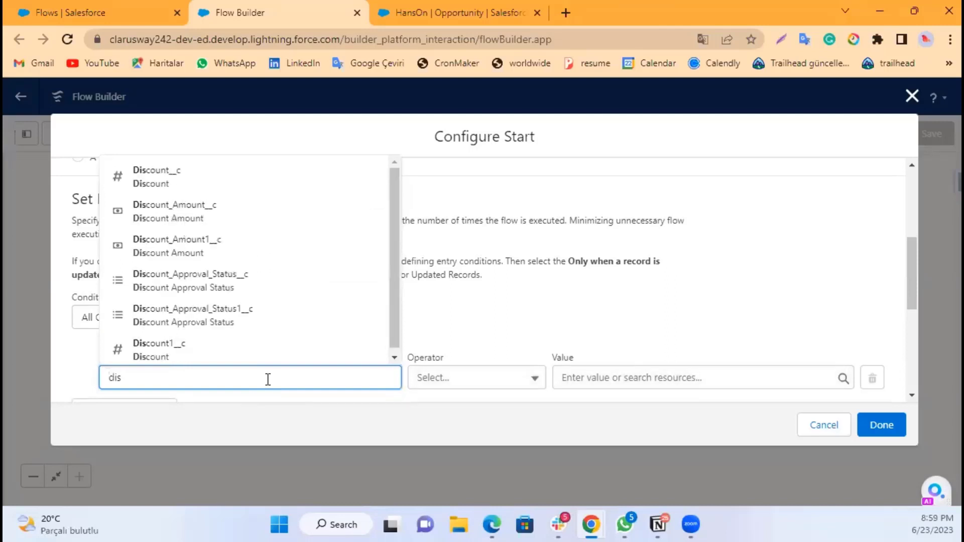
{"action": "type", "text": "cou"}
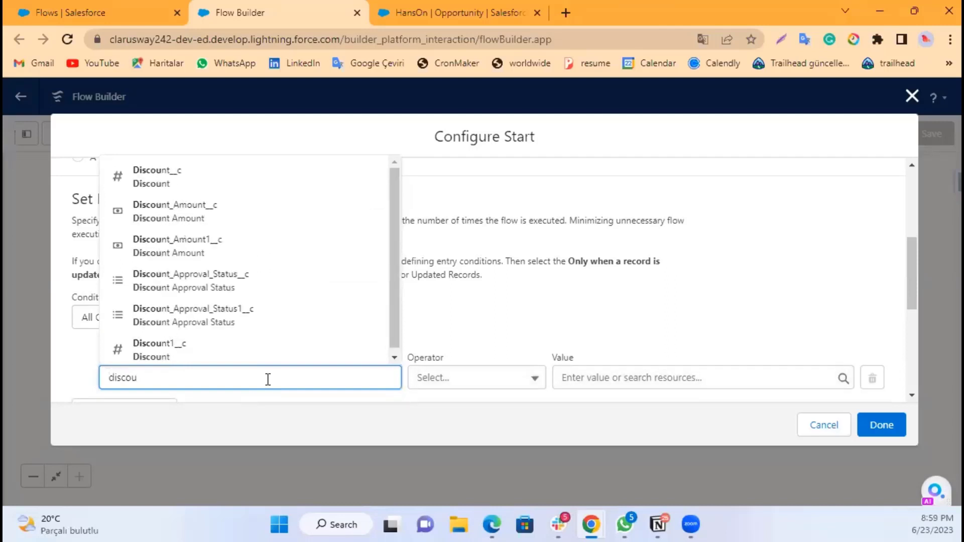
{"action": "left_click", "coordinate": [205, 242]}
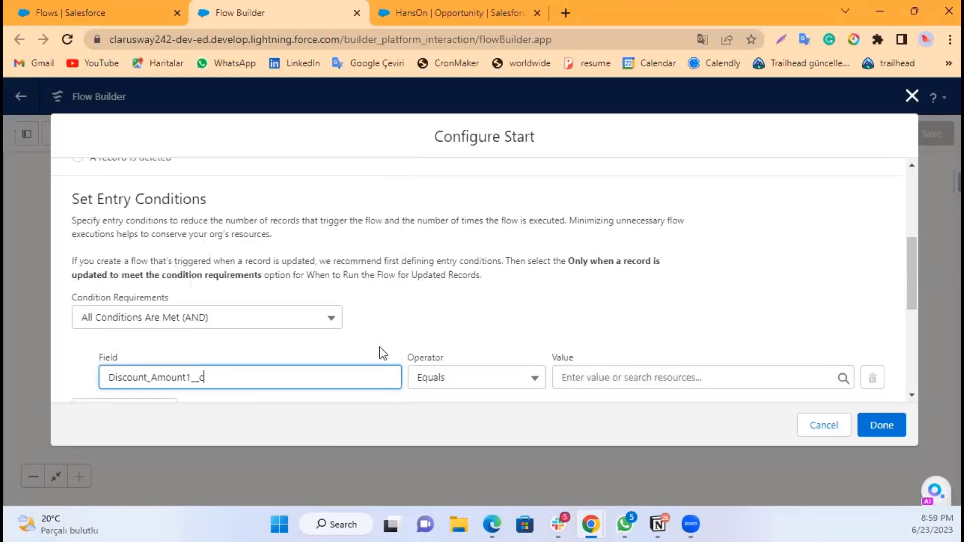
Step: Set the condition's operator to Greater Than or Equal and its value to 0.05
{"action": "left_click", "coordinate": [466, 383]}
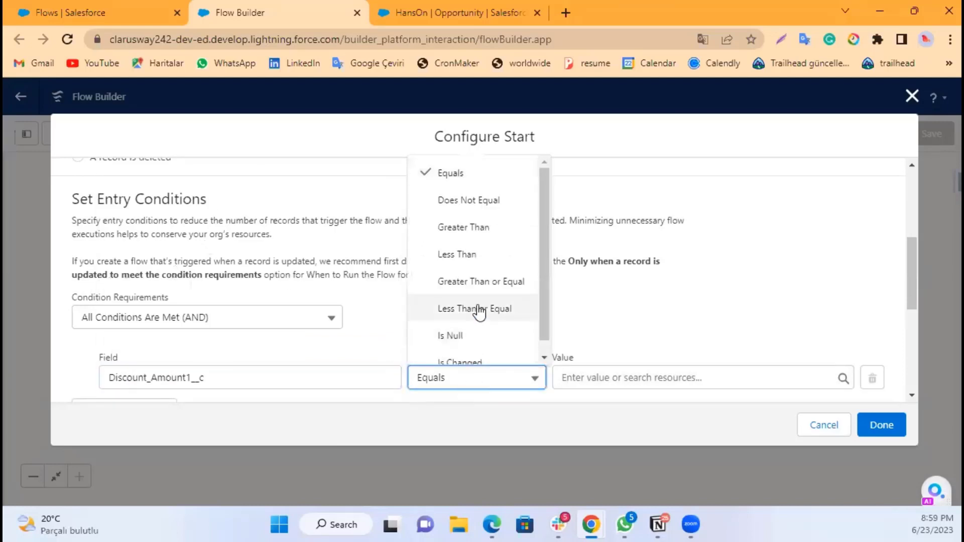
{"action": "left_click", "coordinate": [494, 284]}
{"action": "left_click", "coordinate": [612, 369]}
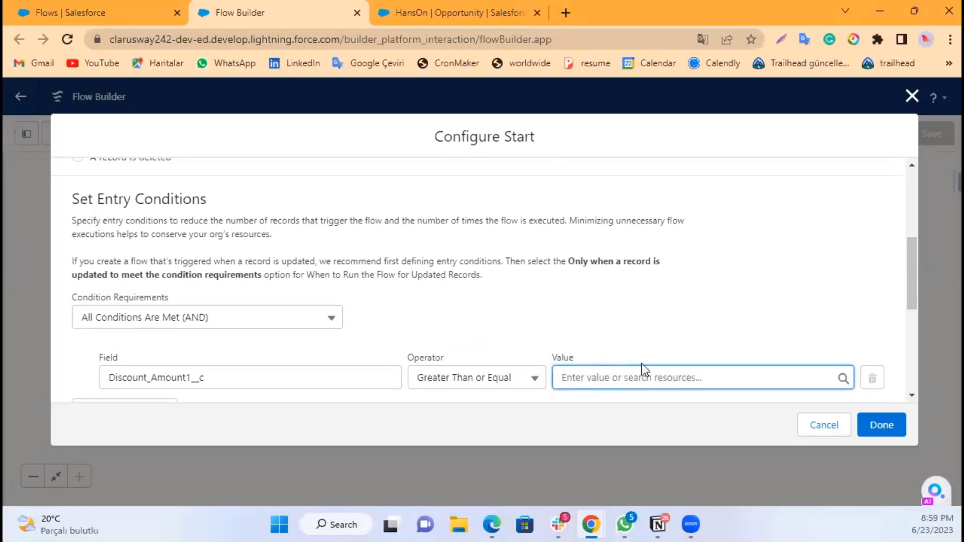
{"action": "type", "text": "0,05"}
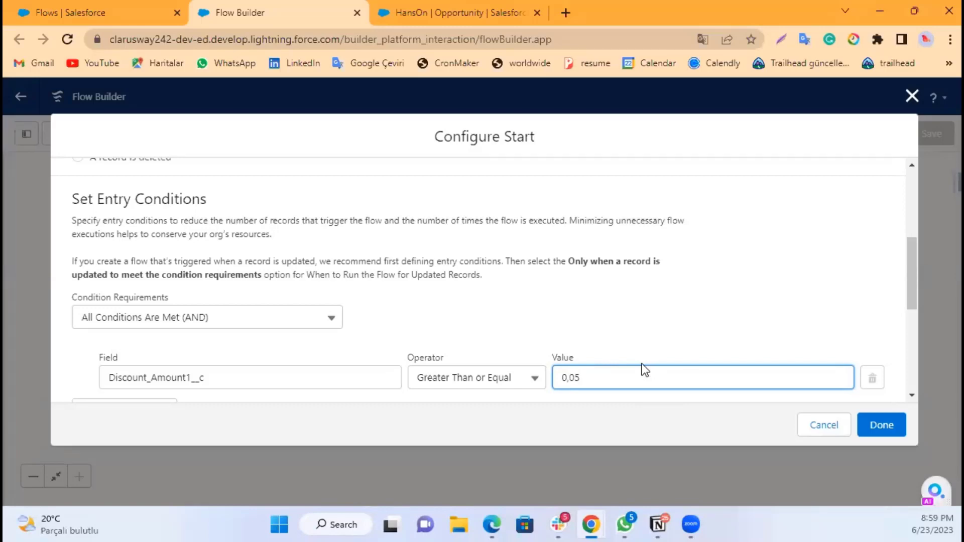
{"action": "left_click", "coordinate": [629, 326]}
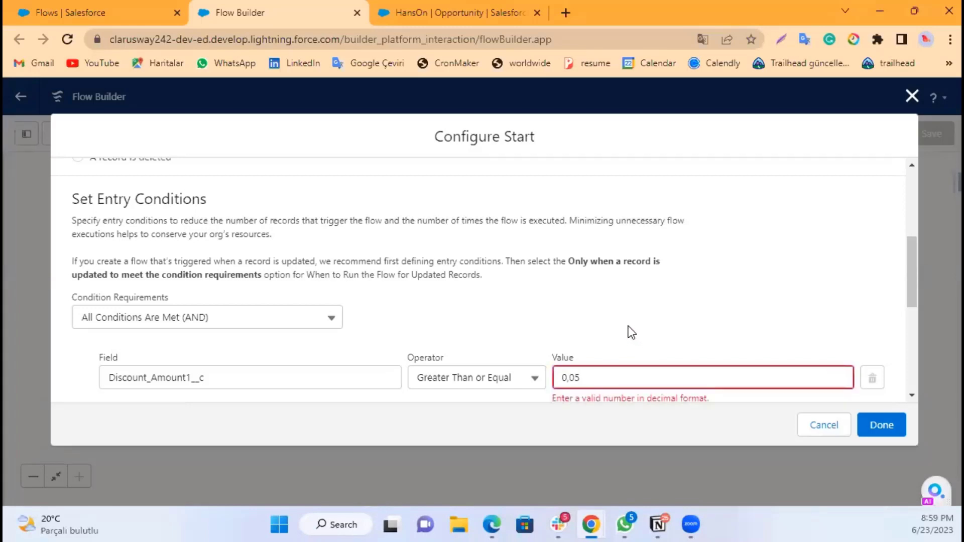
{"action": "left_click", "coordinate": [610, 371]}
{"action": "left_click_drag", "start_coordinate": [609, 370], "coordinate": [558, 368]}
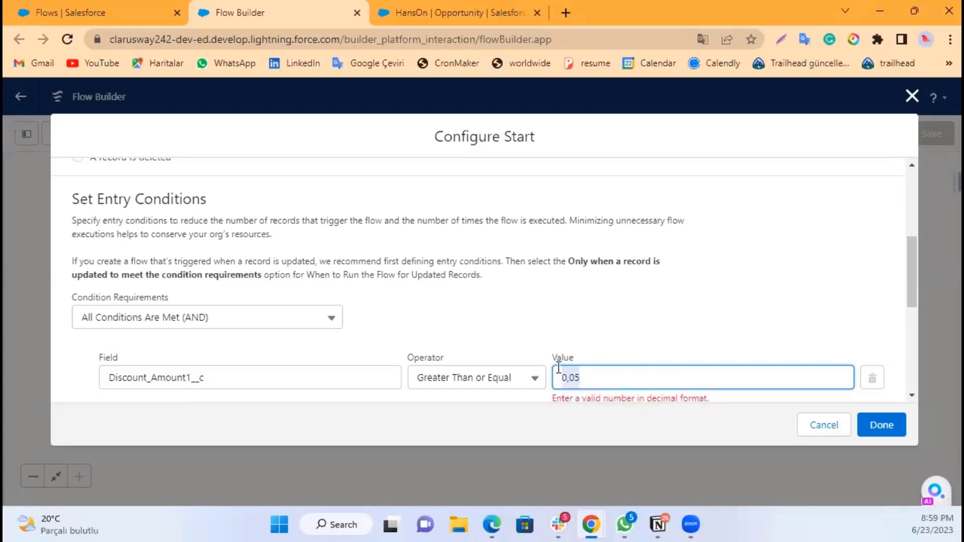
{"action": "type", "text": "0.05"}
{"action": "left_click", "coordinate": [550, 338]}
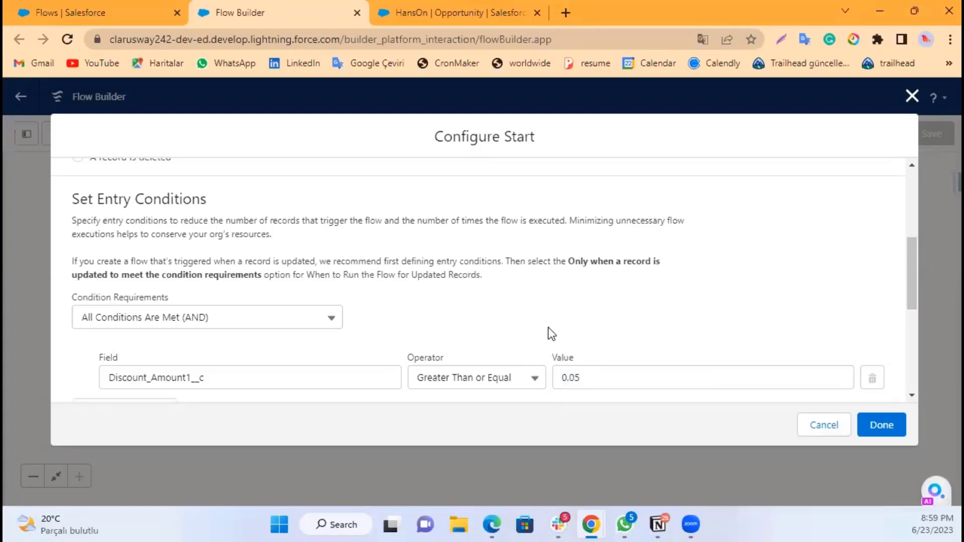
Step: Run the flow only when a record is updated to meet the condition requirements and finish configuring the start
{"action": "scroll", "coordinate": [597, 289], "scroll_direction": "down", "scroll_amount": 2}
{"action": "scroll", "coordinate": [432, 326], "scroll_direction": "down", "scroll_amount": 2}
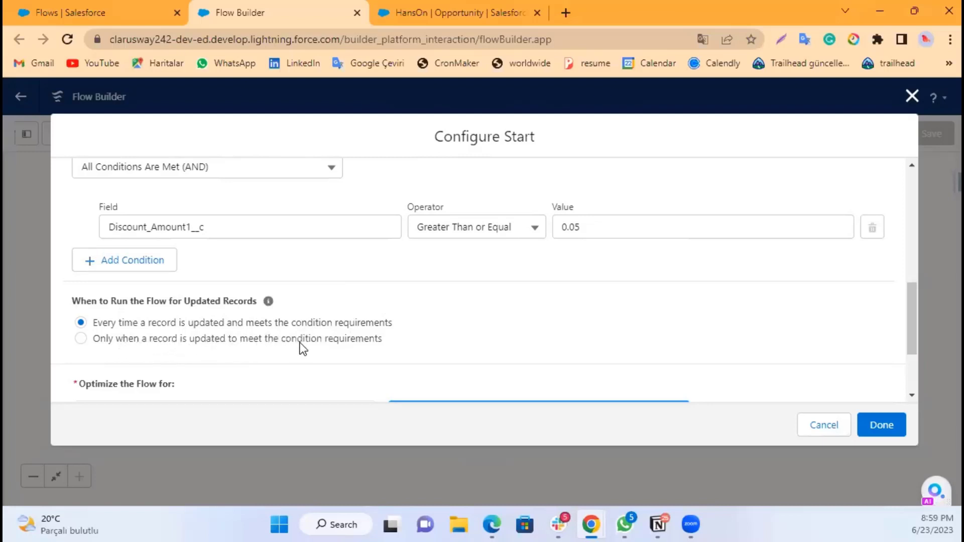
{"action": "left_click", "coordinate": [158, 339]}
{"action": "scroll", "coordinate": [251, 344], "scroll_direction": "down", "scroll_amount": 2}
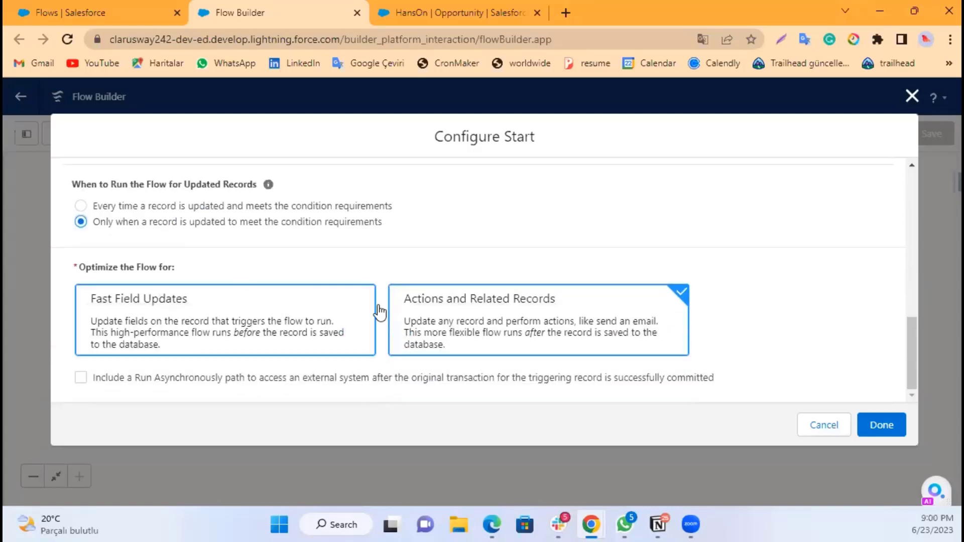
{"action": "left_click", "coordinate": [880, 425]}
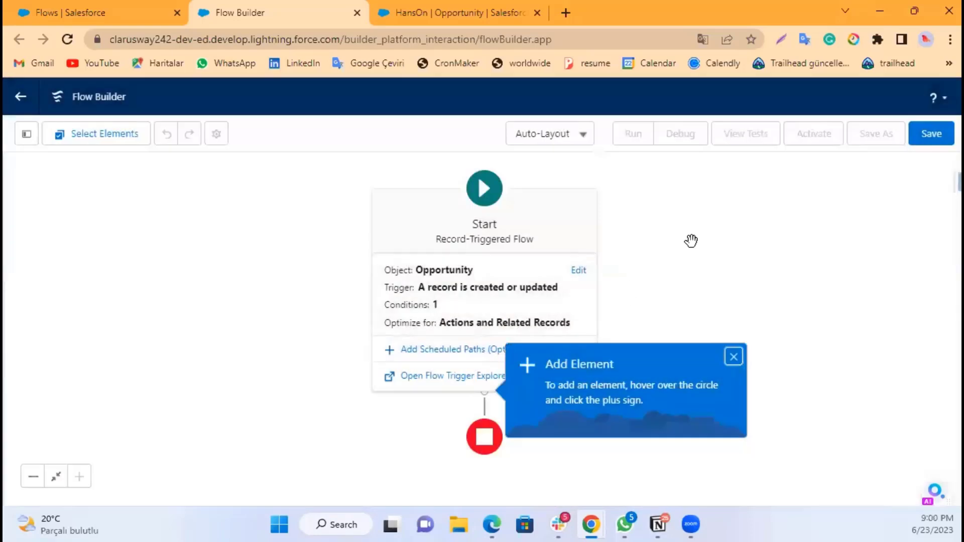
Step: Add a Submit for Approval action right after the flow's start
{"action": "left_click", "coordinate": [485, 393]}
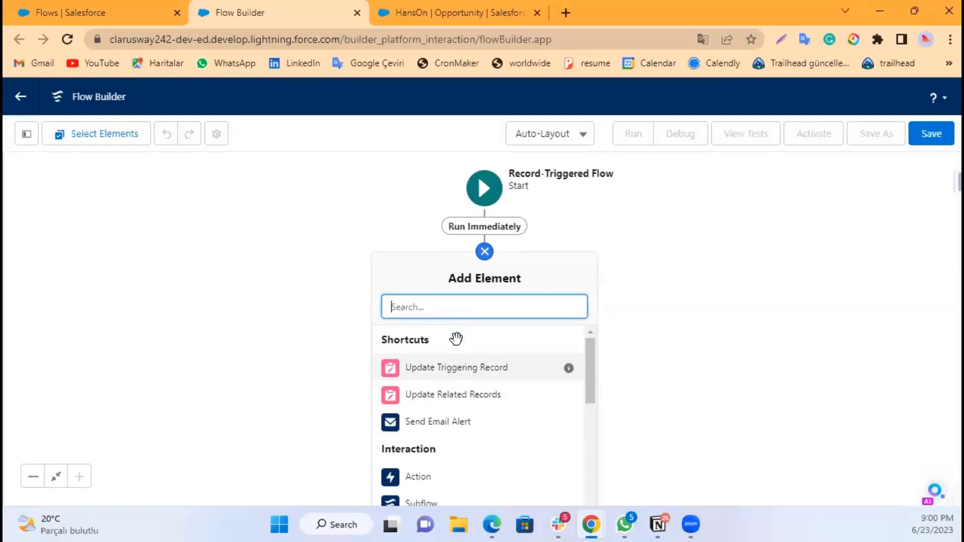
{"action": "scroll", "coordinate": [467, 378], "scroll_direction": "down", "scroll_amount": 1}
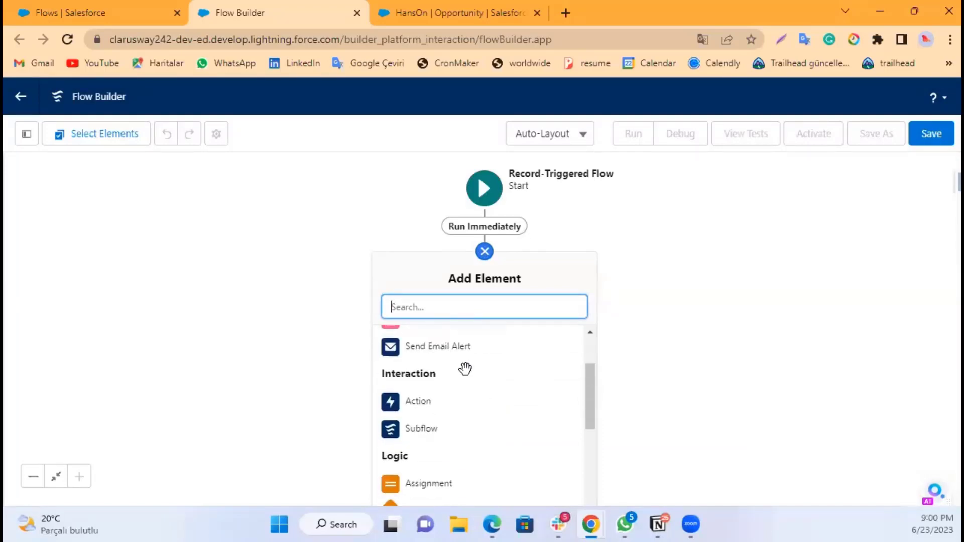
{"action": "left_click", "coordinate": [416, 404]}
{"action": "left_click", "coordinate": [477, 196]}
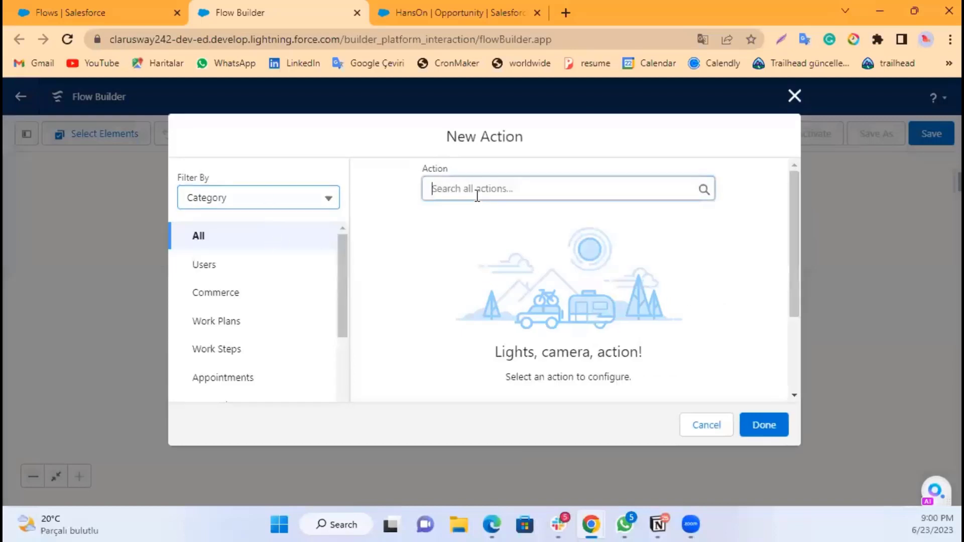
{"action": "type", "text": "subm"}
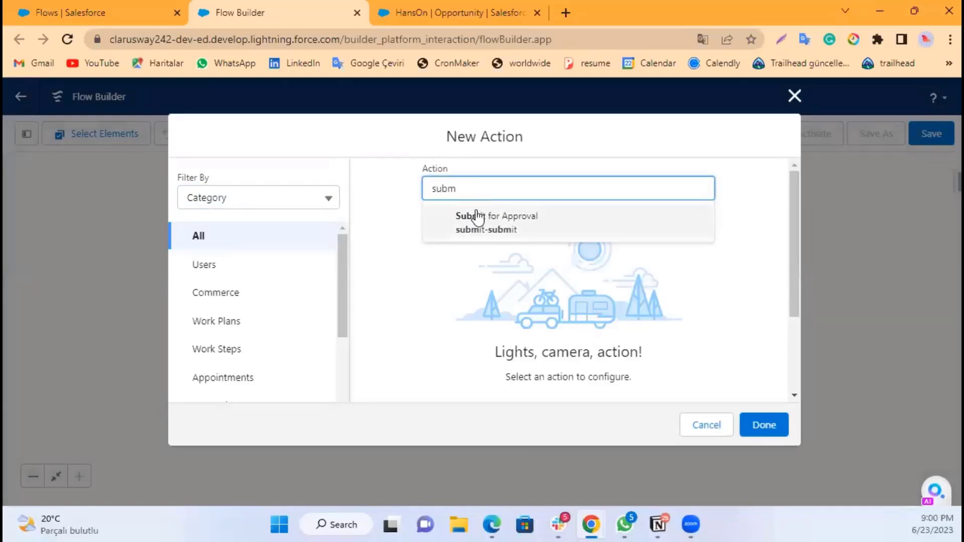
{"action": "left_click", "coordinate": [493, 217]}
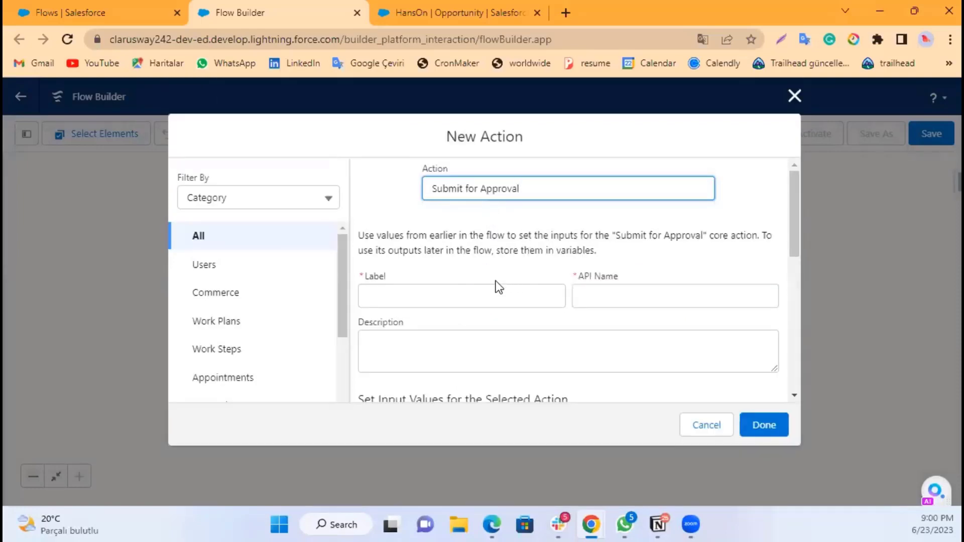
Step: Label the action Submit discount amount
{"action": "left_click", "coordinate": [453, 296]}
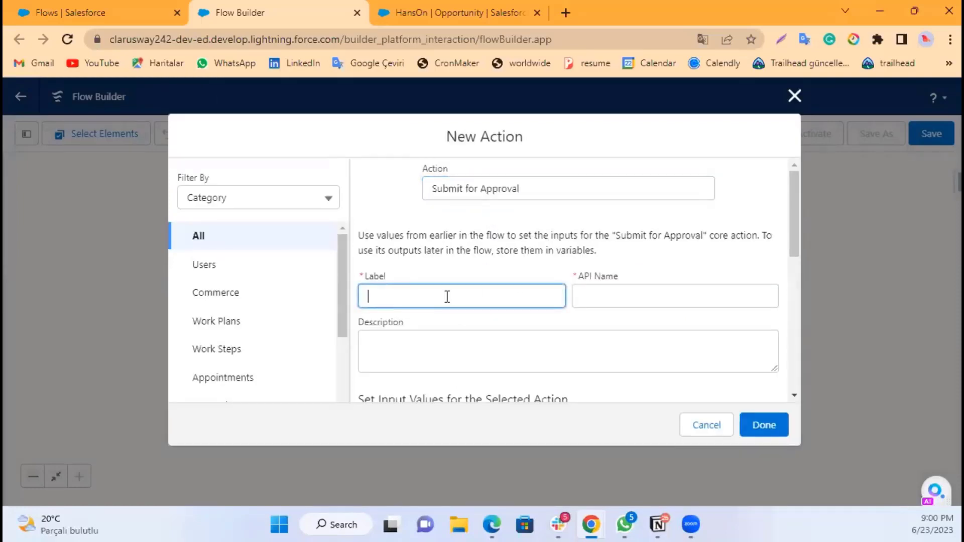
{"action": "type", "text": "Submit dis"}
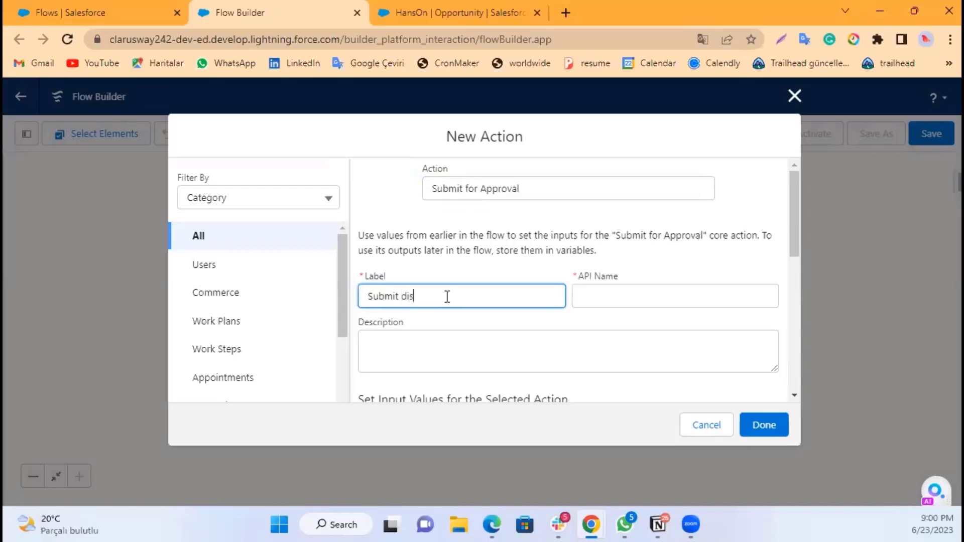
{"action": "type", "text": "count amount"}
{"action": "left_click", "coordinate": [487, 254]}
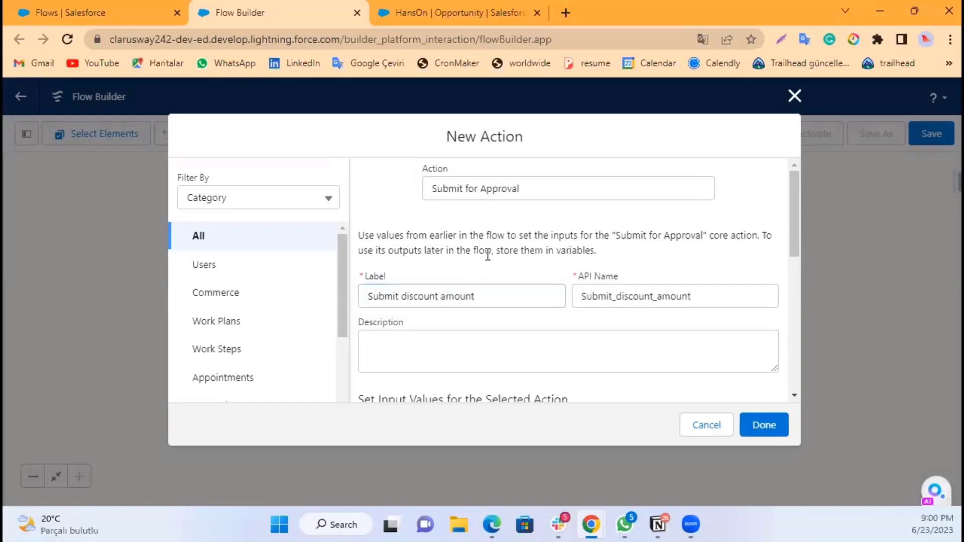
Step: Set the action's Record ID input to the triggering record's Id, {!$Record.Id}
{"action": "scroll", "coordinate": [449, 326], "scroll_direction": "down", "scroll_amount": 3}
{"action": "left_click", "coordinate": [464, 303]}
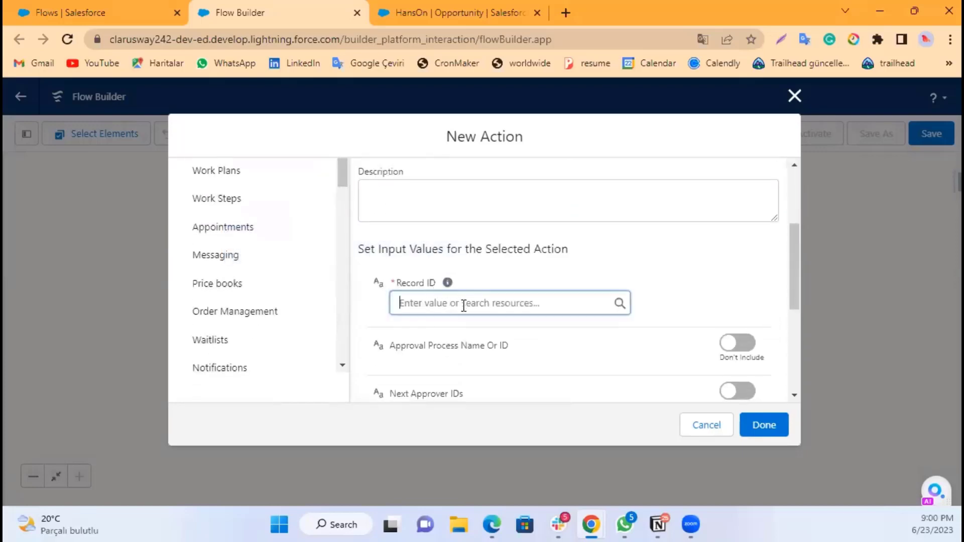
{"action": "left_click", "coordinate": [359, 307]}
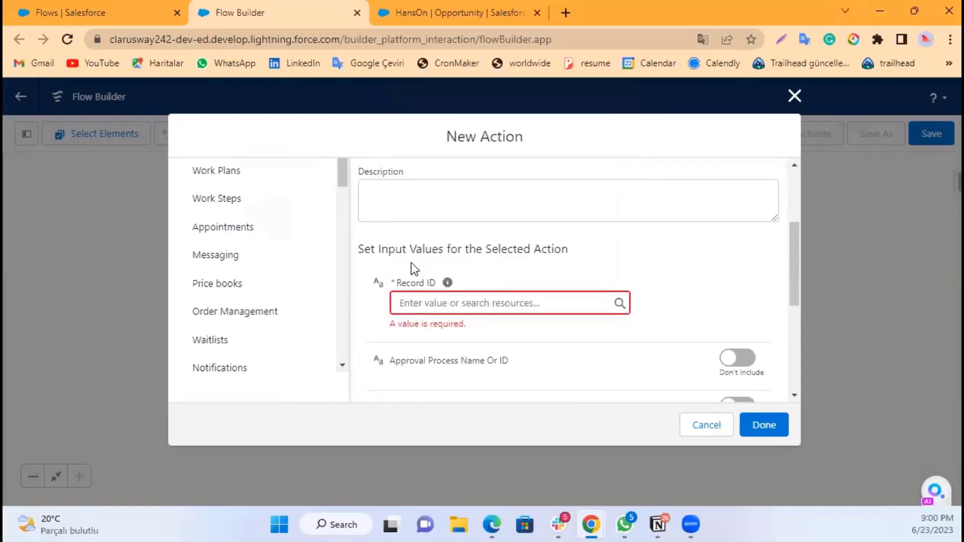
{"action": "left_click", "coordinate": [440, 299]}
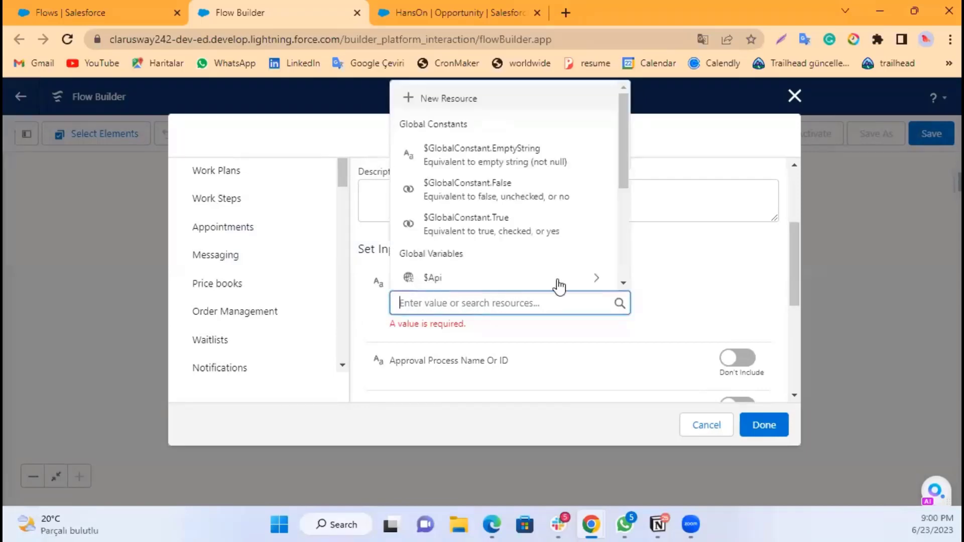
{"action": "left_click", "coordinate": [661, 286]}
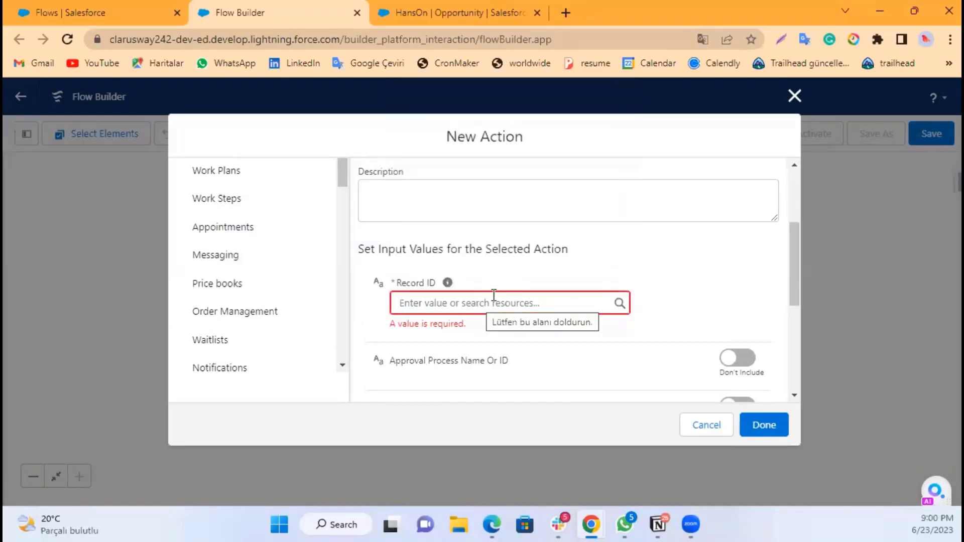
{"action": "left_click", "coordinate": [472, 306]}
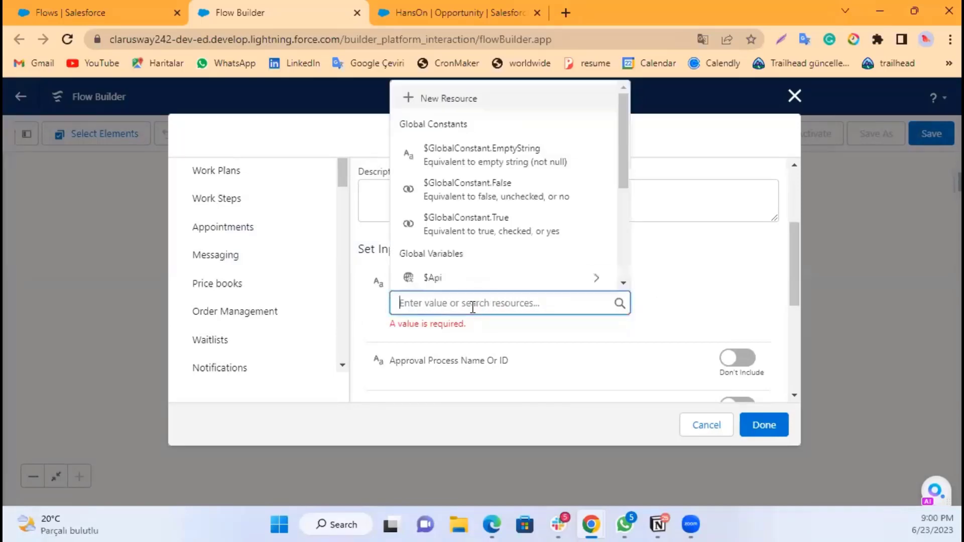
{"action": "type", "text": "rec"}
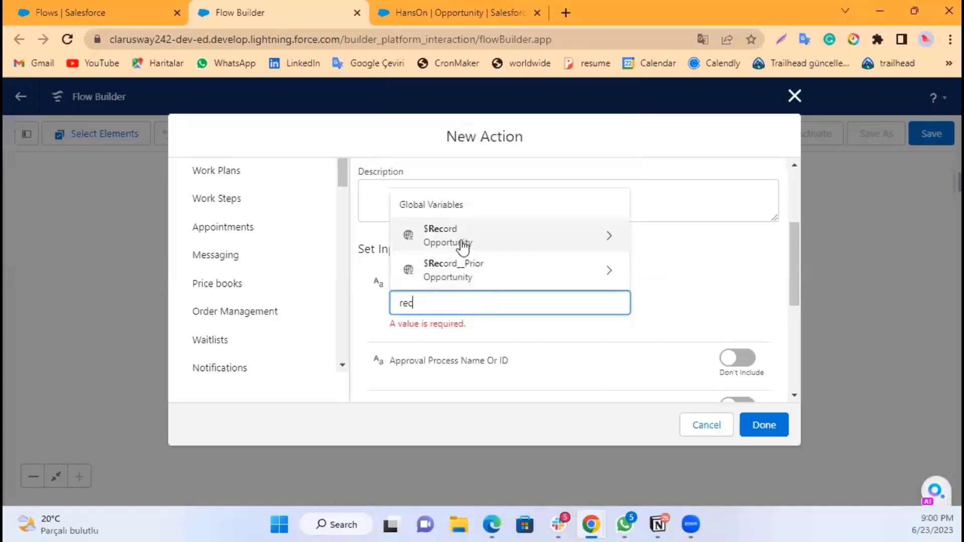
{"action": "left_click", "coordinate": [465, 242]}
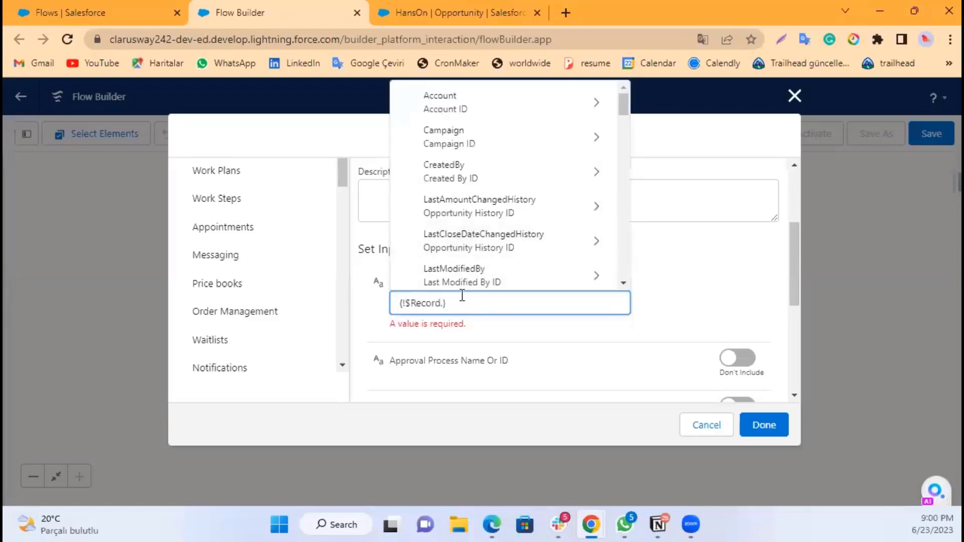
{"action": "type", "text": "id"}
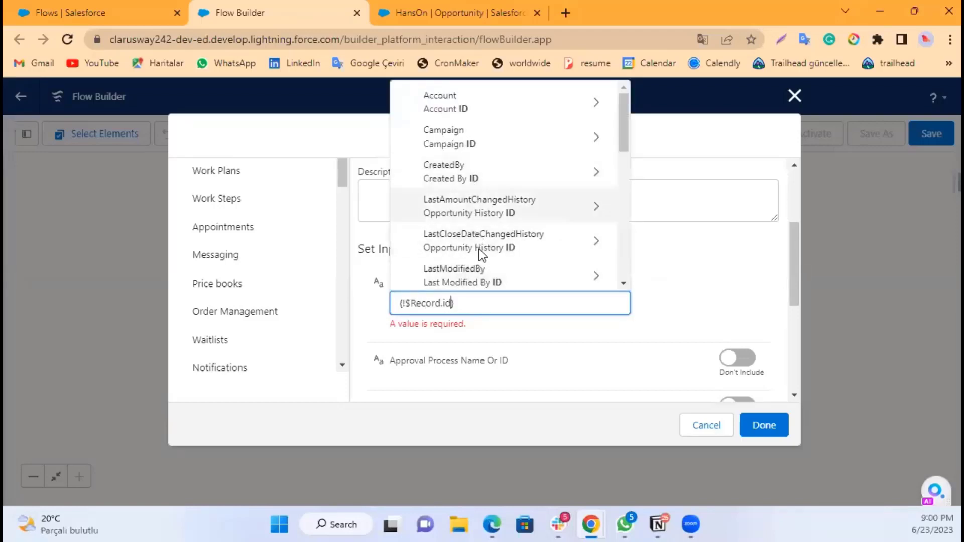
{"action": "scroll", "coordinate": [479, 253], "scroll_direction": "down", "scroll_amount": 1}
{"action": "scroll", "coordinate": [485, 261], "scroll_direction": "down", "scroll_amount": 2}
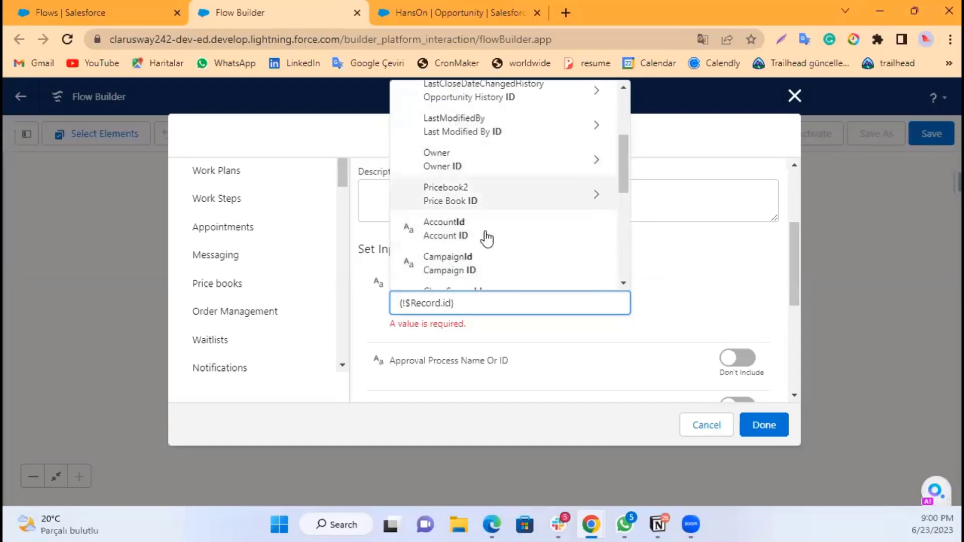
{"action": "scroll", "coordinate": [490, 240], "scroll_direction": "down", "scroll_amount": 2}
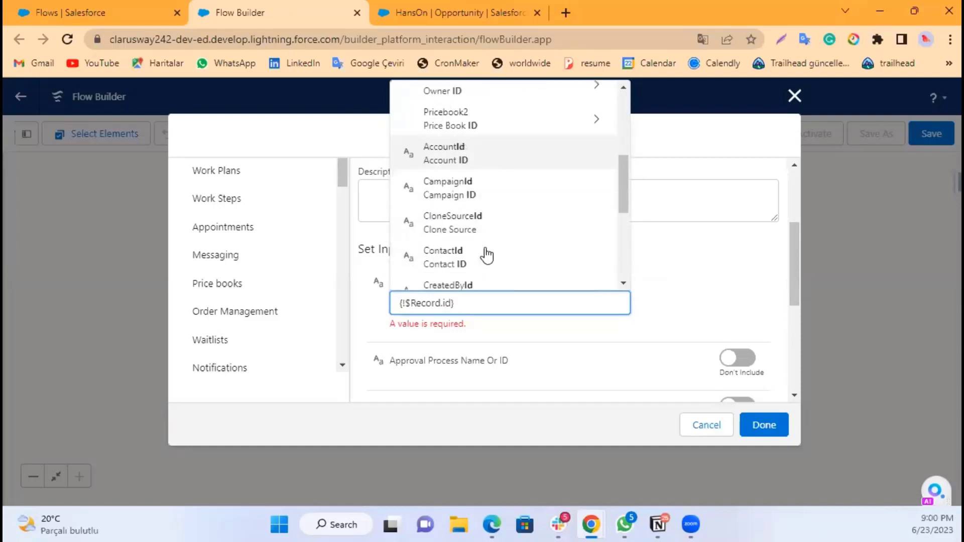
{"action": "scroll", "coordinate": [485, 255], "scroll_direction": "down", "scroll_amount": 2}
{"action": "scroll", "coordinate": [473, 254], "scroll_direction": "down", "scroll_amount": 3}
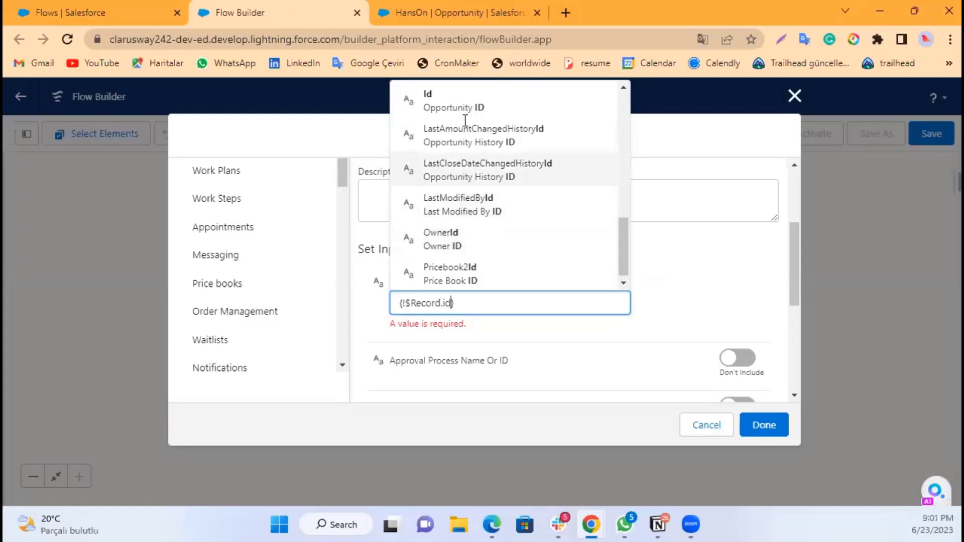
{"action": "left_click", "coordinate": [468, 105]}
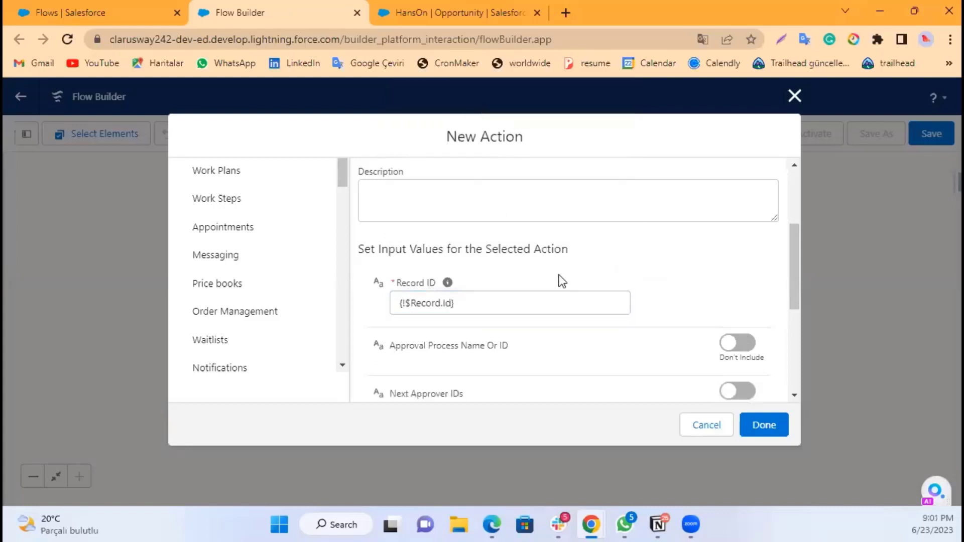
Step: Include the Approval Process Name Or ID input in the action
{"action": "scroll", "coordinate": [592, 269], "scroll_direction": "down", "scroll_amount": 2}
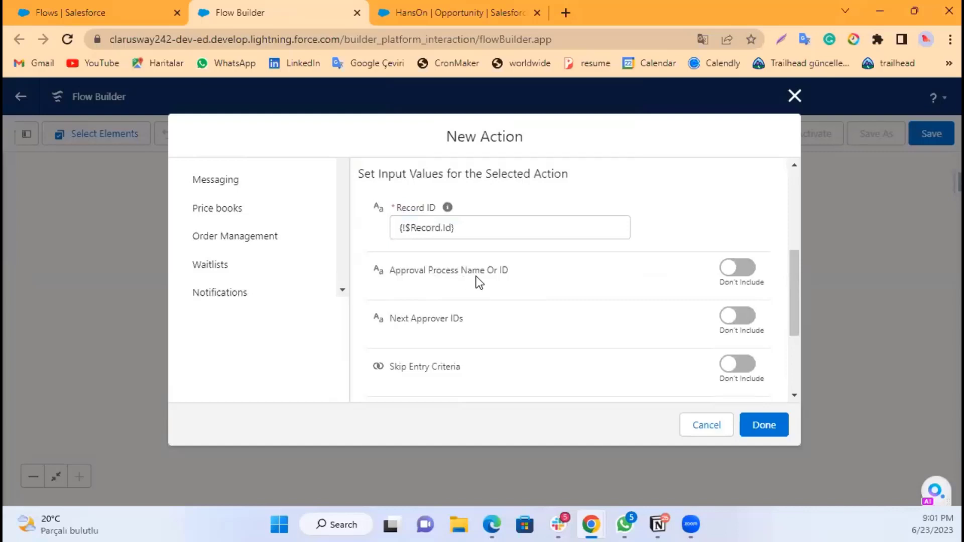
{"action": "left_click", "coordinate": [730, 271]}
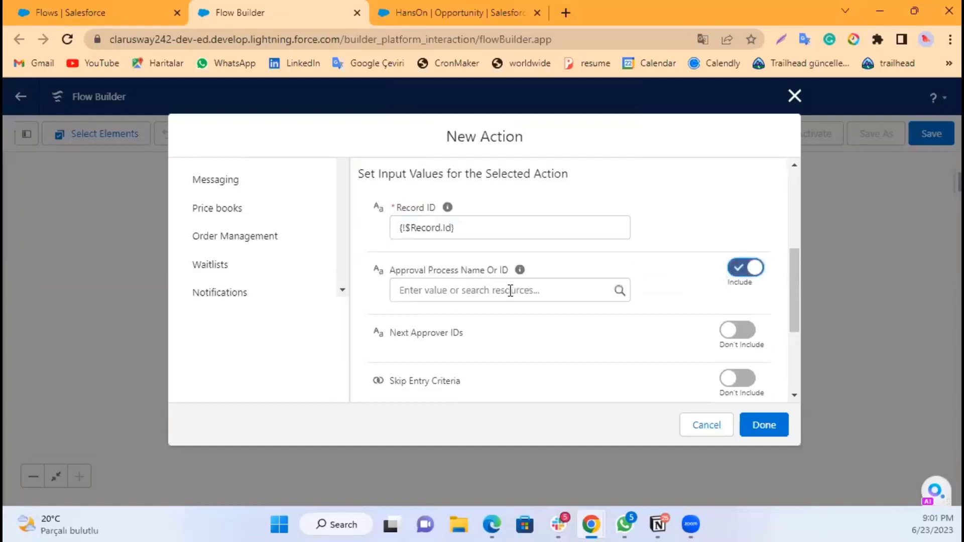
{"action": "left_click", "coordinate": [497, 289]}
{"action": "left_click", "coordinate": [621, 266]}
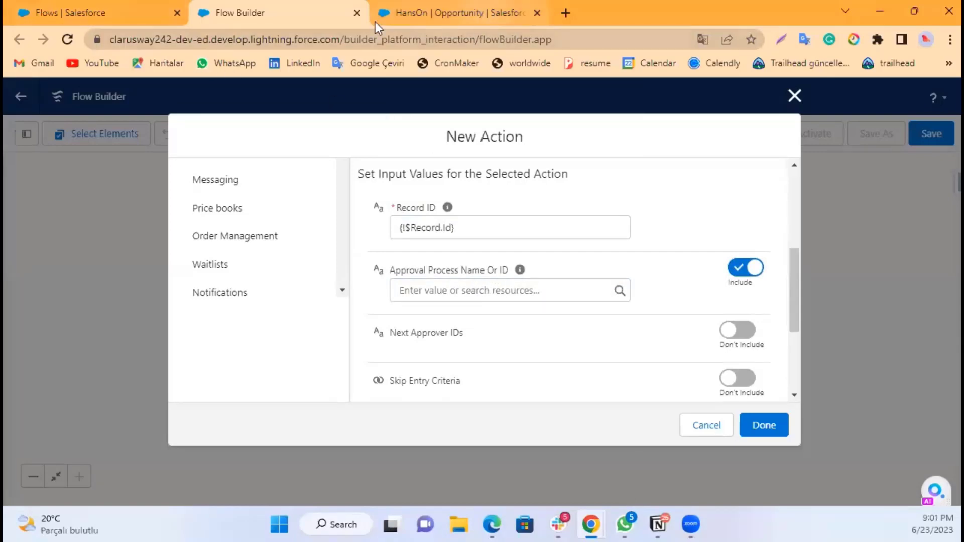
Step: In Setup, open the Approval Process for Discount and copy its unique name
{"action": "left_click", "coordinate": [76, 14]}
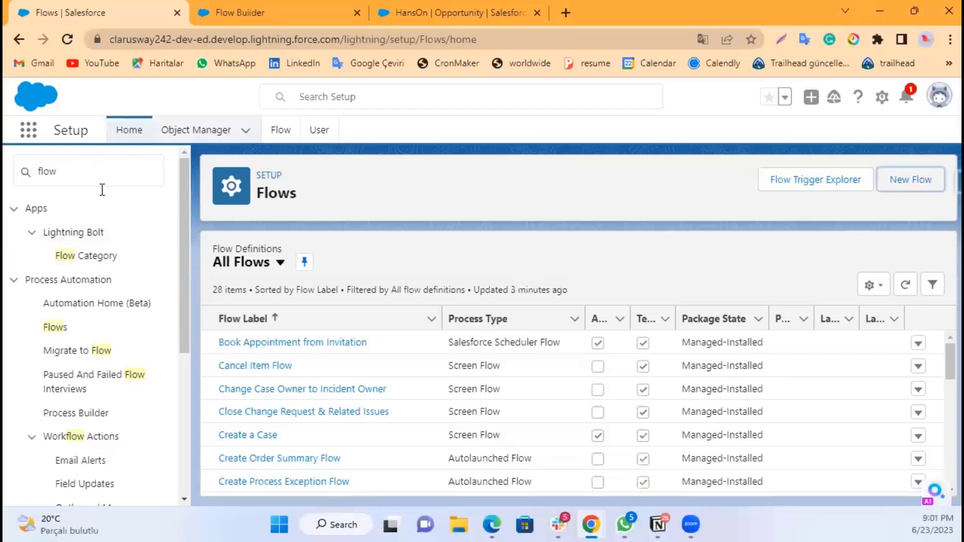
{"action": "left_click", "coordinate": [69, 170]}
{"action": "double_click", "coordinate": [39, 171]}
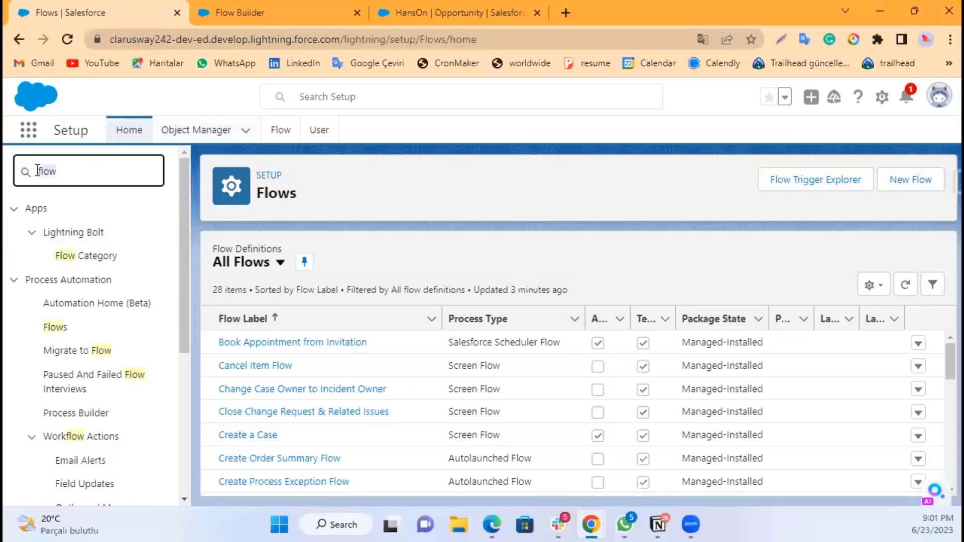
{"action": "type", "text": "a"}
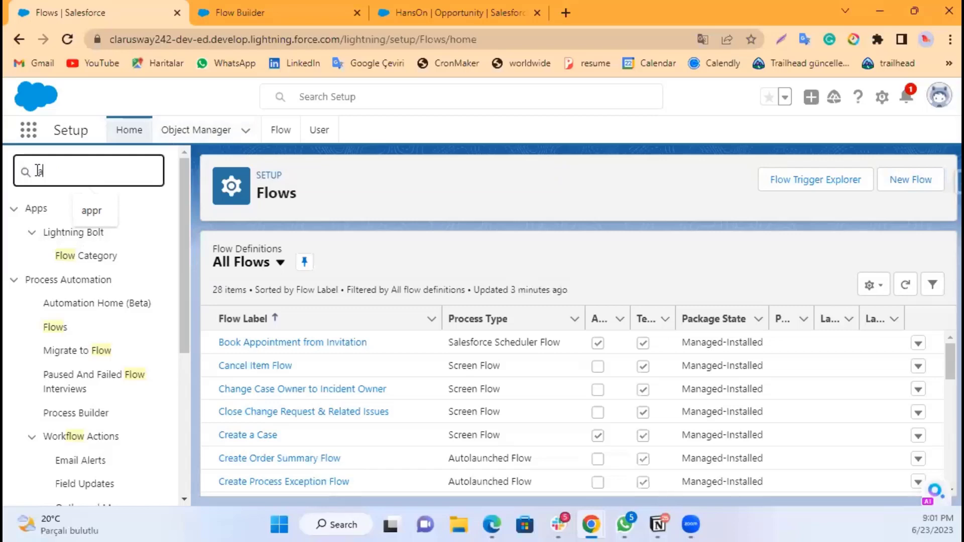
{"action": "type", "text": "ppro"}
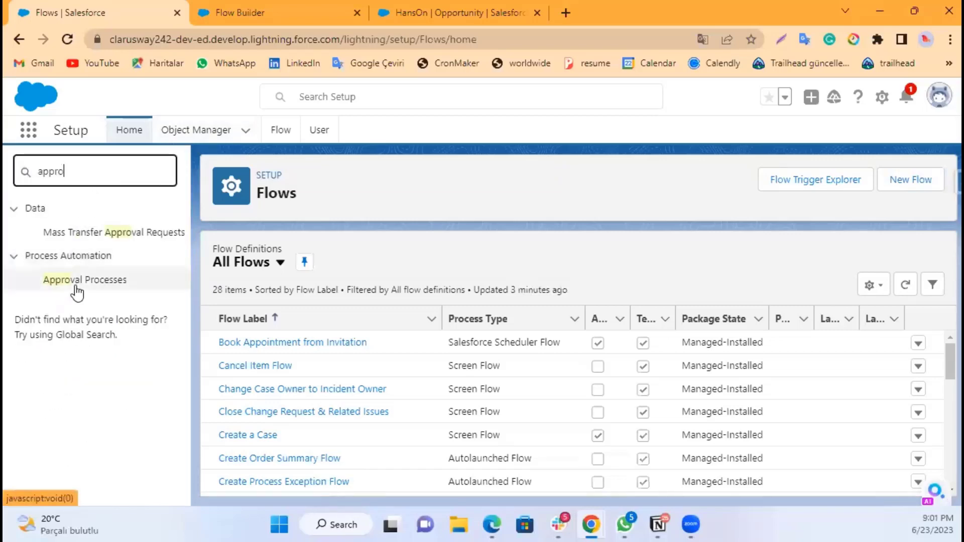
{"action": "left_click", "coordinate": [80, 281]}
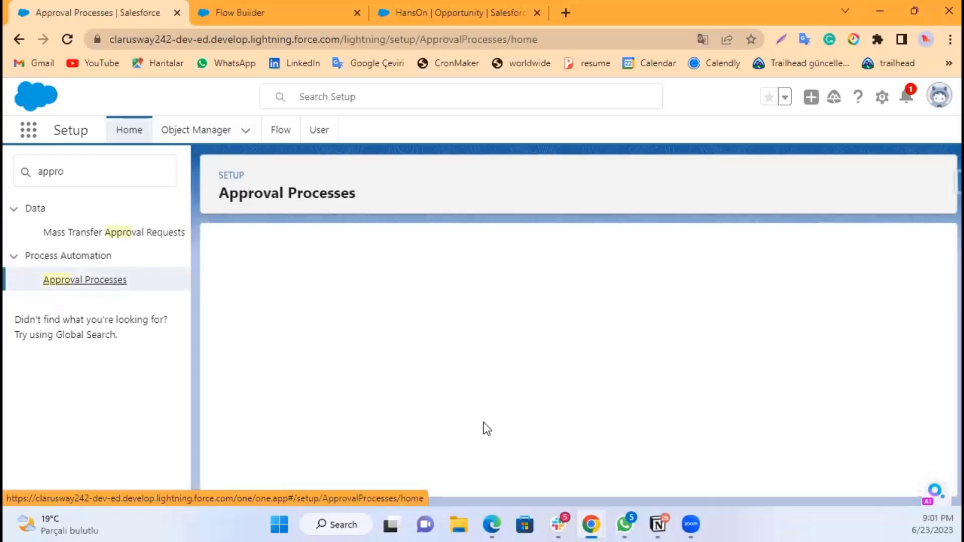
{"action": "scroll", "coordinate": [452, 311], "scroll_direction": "down", "scroll_amount": 3}
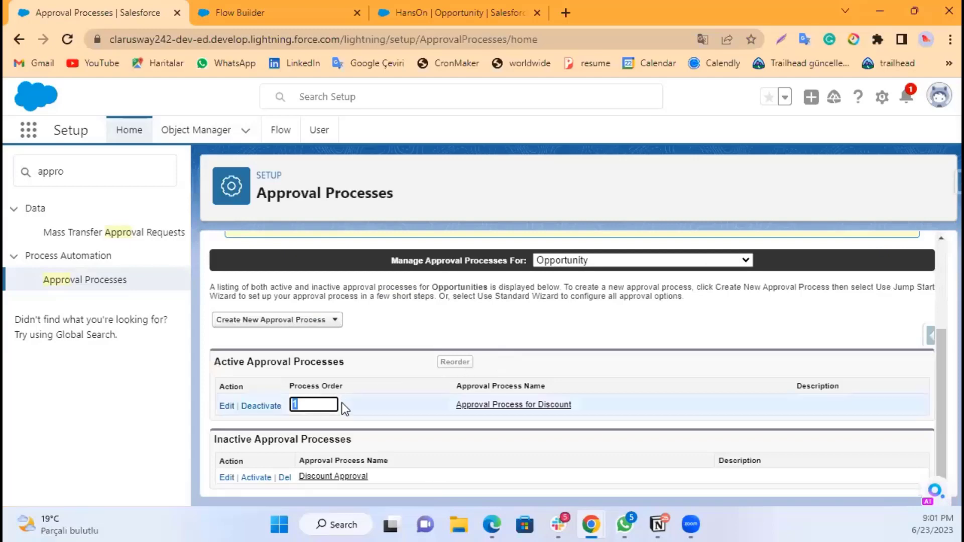
{"action": "left_click", "coordinate": [523, 406]}
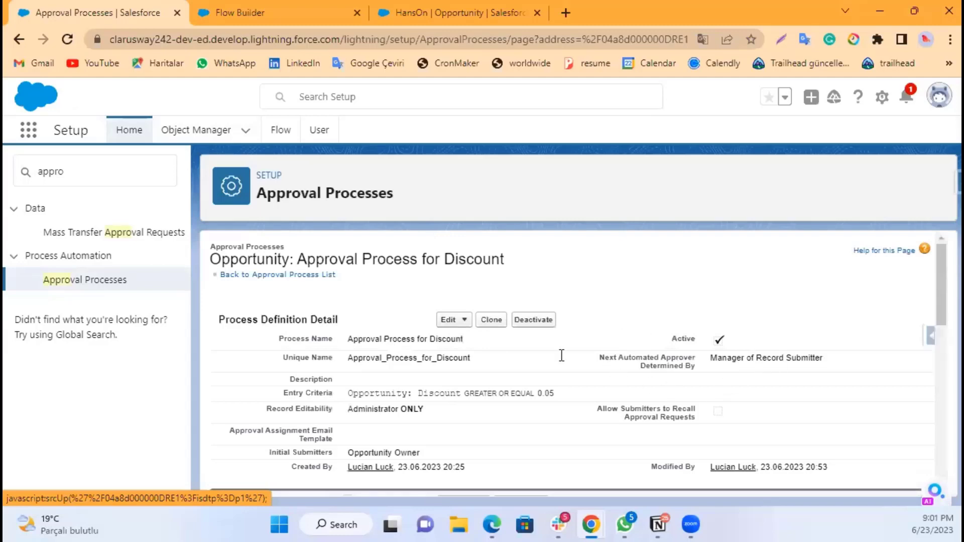
{"action": "double_click", "coordinate": [380, 357]}
{"action": "key", "text": "ctrl+c"}
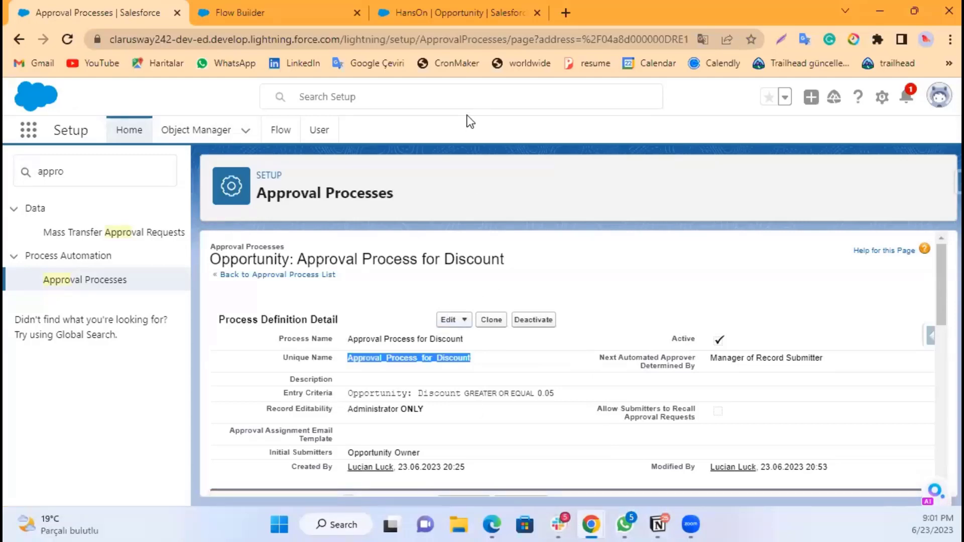
Step: Back in the flow, paste Approval_Process_for_Discount as the action's approval process name
{"action": "left_click", "coordinate": [291, 13]}
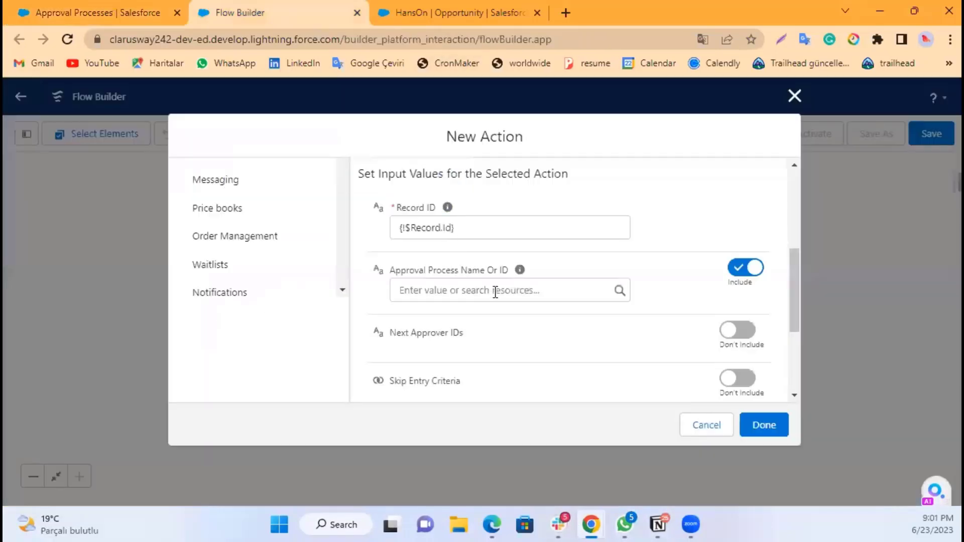
{"action": "left_click", "coordinate": [495, 291]}
{"action": "key", "text": "ctrl+v"}
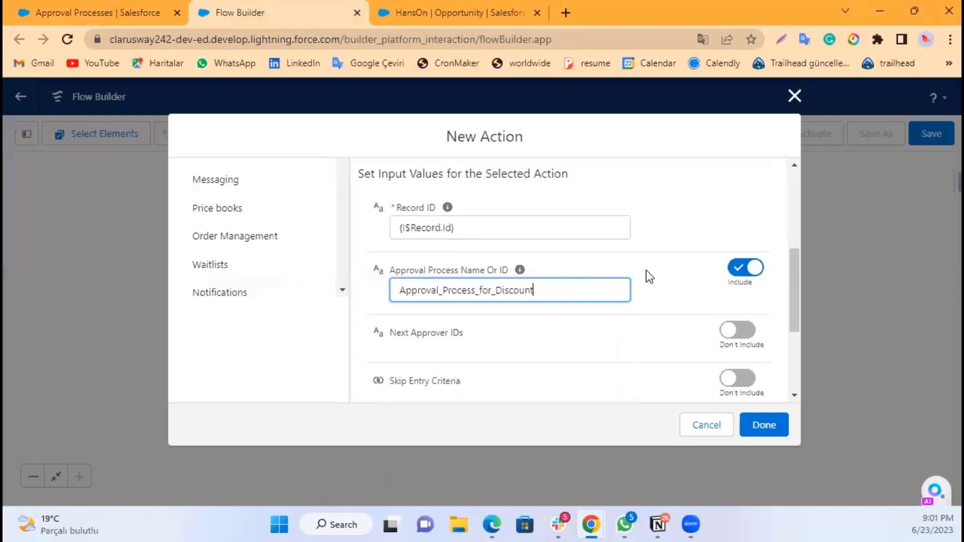
{"action": "left_click", "coordinate": [587, 323]}
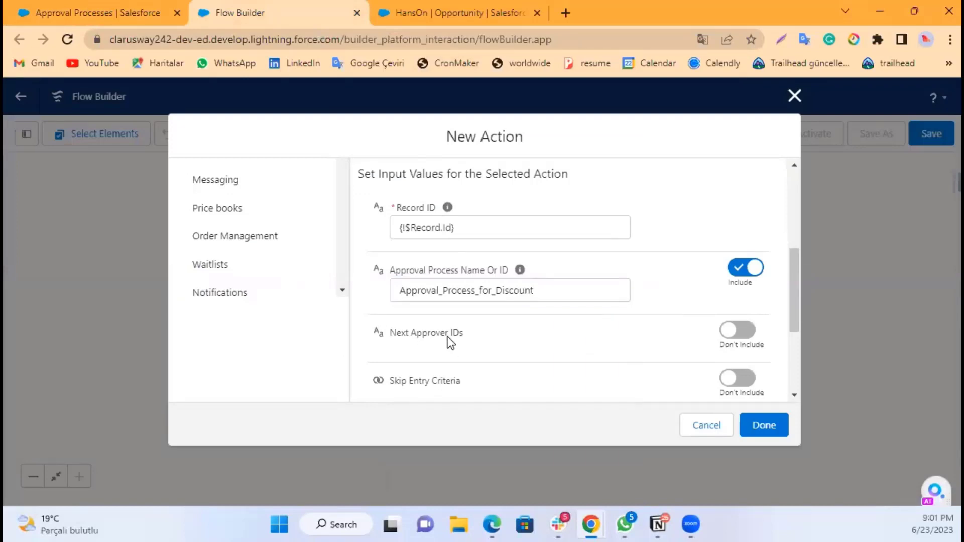
{"action": "scroll", "coordinate": [592, 344], "scroll_direction": "down", "scroll_amount": 2}
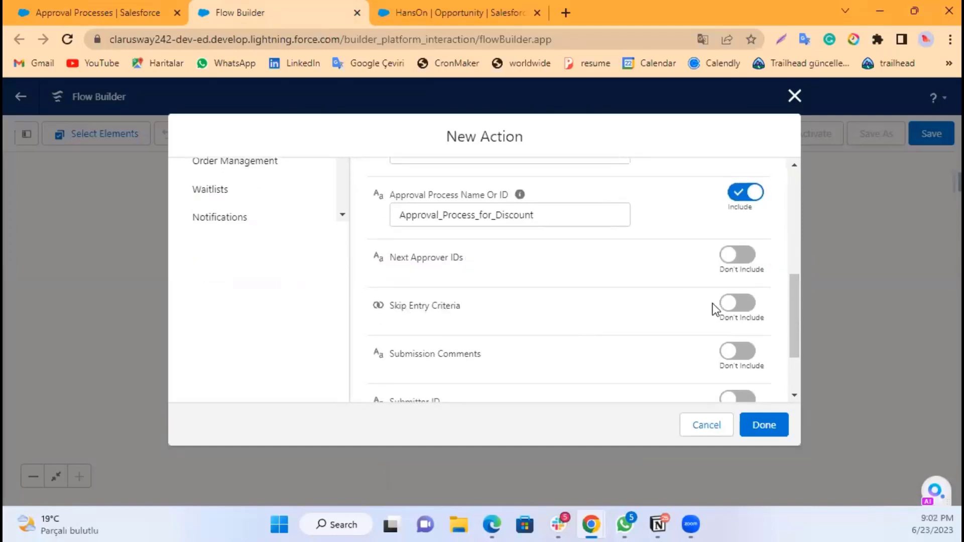
{"action": "left_click", "coordinate": [739, 303]}
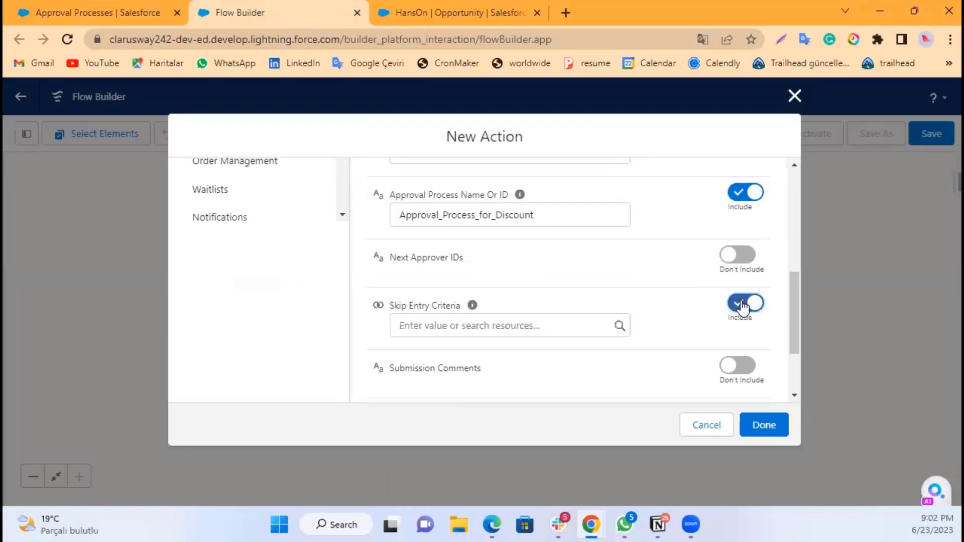
{"action": "left_click", "coordinate": [743, 304]}
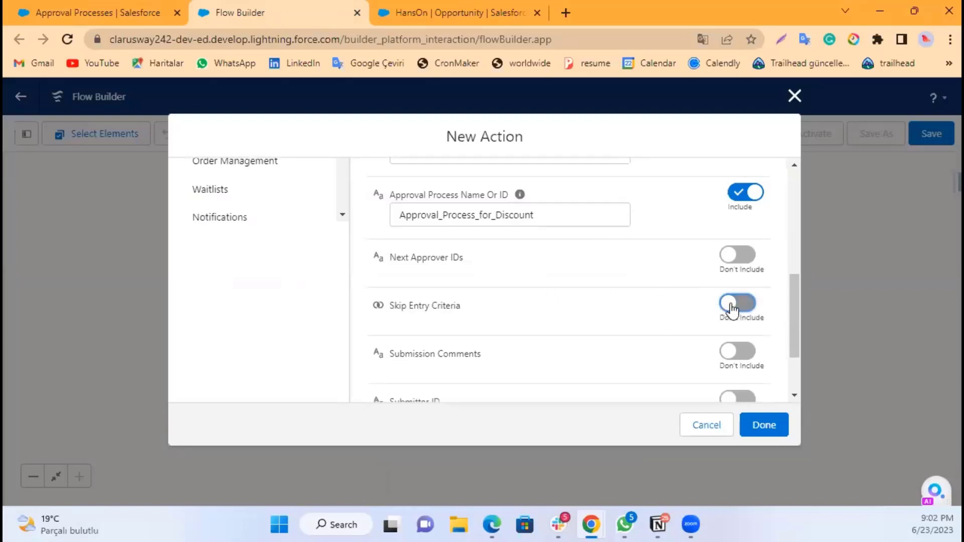
{"action": "left_click", "coordinate": [732, 307]}
{"action": "left_click", "coordinate": [732, 309]}
Step: Include Submission Comments and set them to {!$Record.Name} has been approved
{"action": "scroll", "coordinate": [580, 303], "scroll_direction": "down", "scroll_amount": 2}
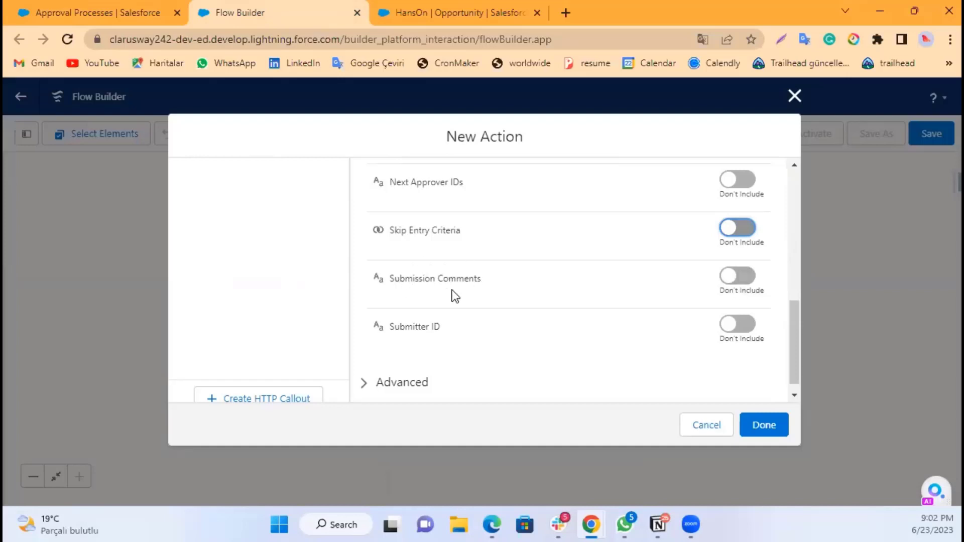
{"action": "left_click", "coordinate": [737, 279]}
{"action": "left_click", "coordinate": [501, 284]}
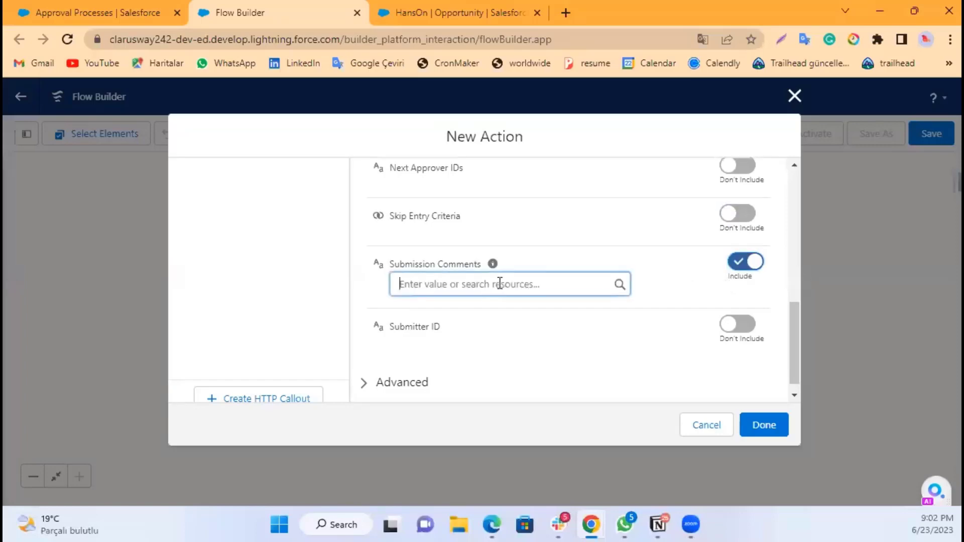
{"action": "type", "text": "rec"}
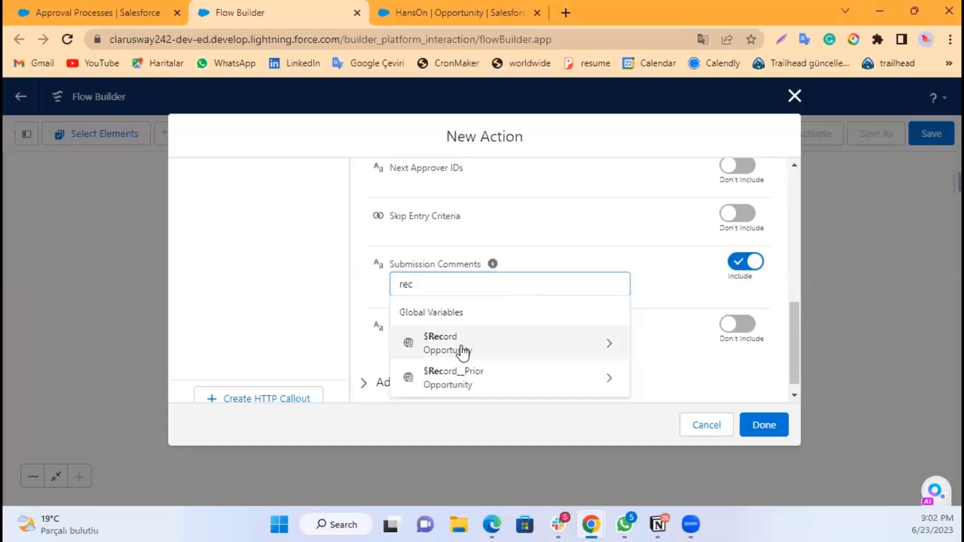
{"action": "left_click", "coordinate": [462, 351]}
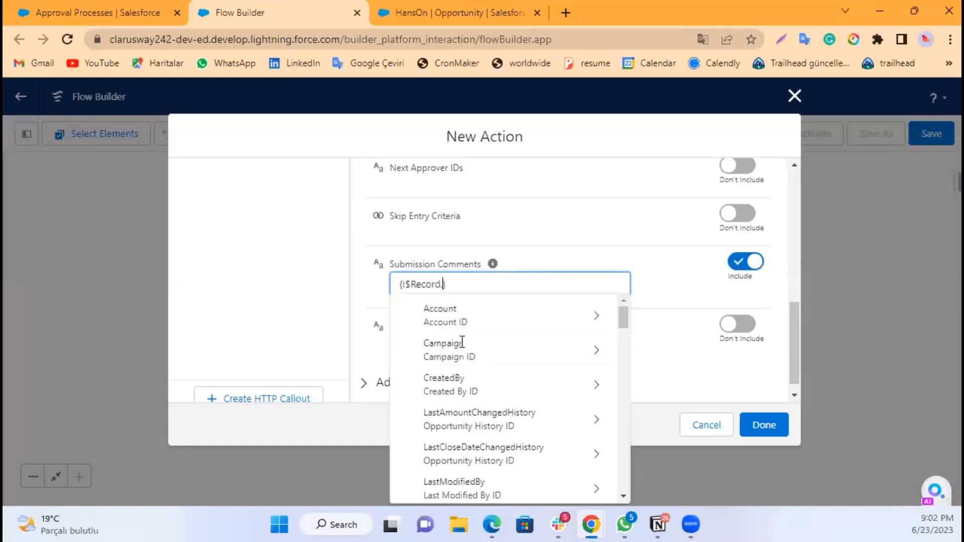
{"action": "type", "text": "nam"}
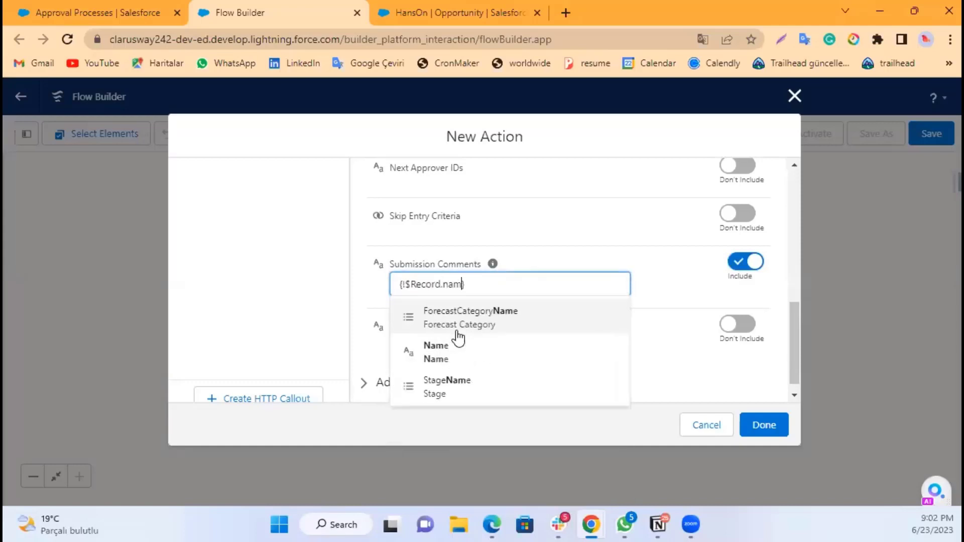
{"action": "left_click", "coordinate": [442, 355]}
{"action": "left_click", "coordinate": [489, 282]}
{"action": "type", "text": "has"}
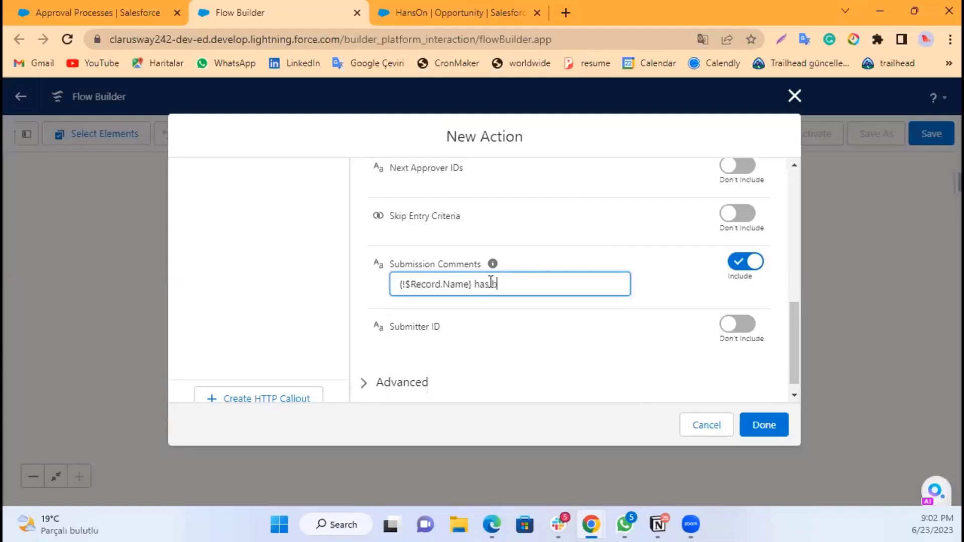
{"action": "type", "text": " been approved"}
{"action": "left_click", "coordinate": [523, 256]}
Step: Include the Submitter ID input and set it to the record owner, {!$Record.OwnerId}
{"action": "scroll", "coordinate": [523, 256], "scroll_direction": "down", "scroll_amount": 1}
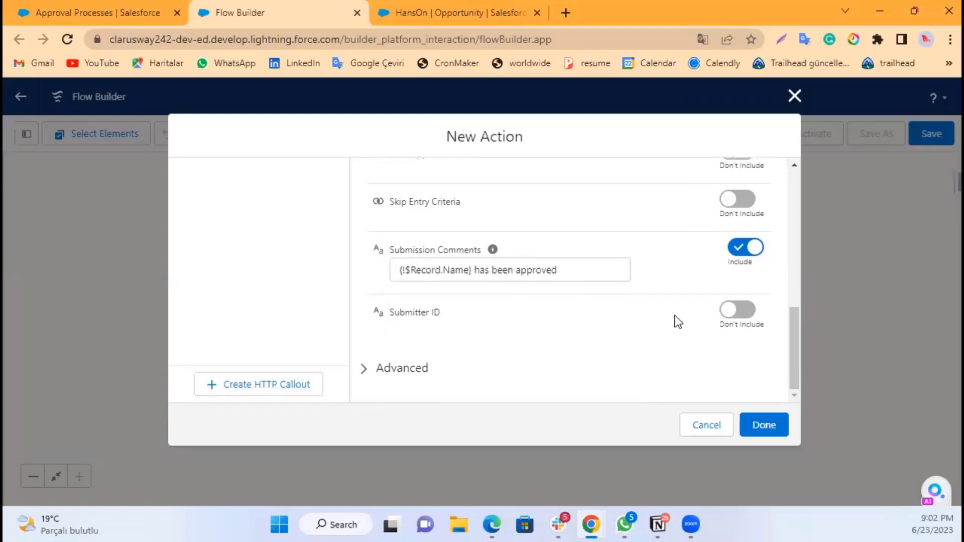
{"action": "left_click", "coordinate": [726, 310]}
{"action": "left_click", "coordinate": [524, 320]}
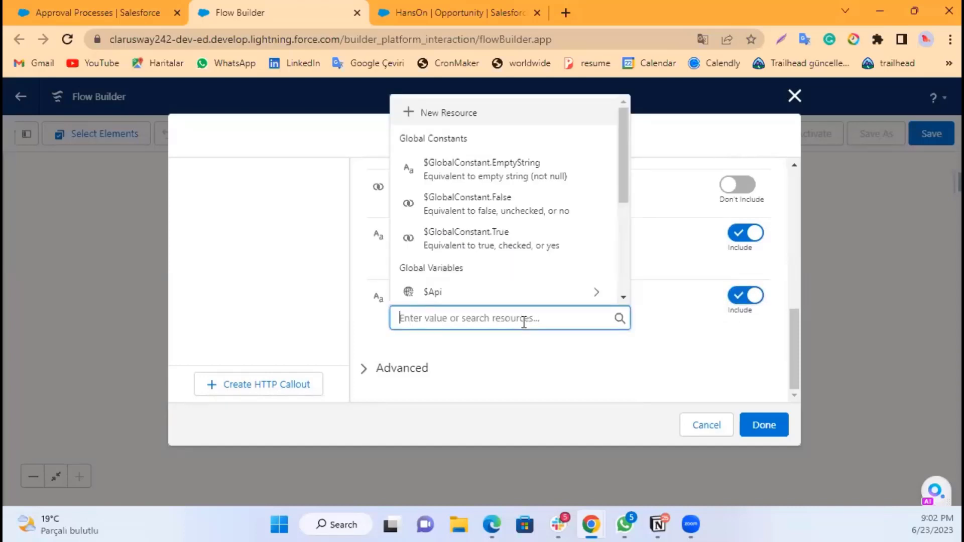
{"action": "type", "text": "rec"}
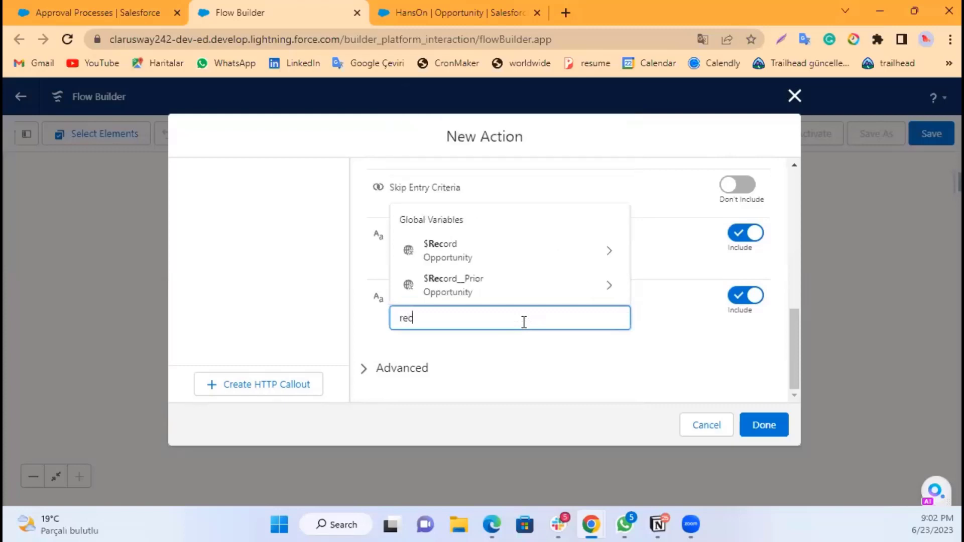
{"action": "type", "text": "or"}
{"action": "left_click", "coordinate": [484, 264]}
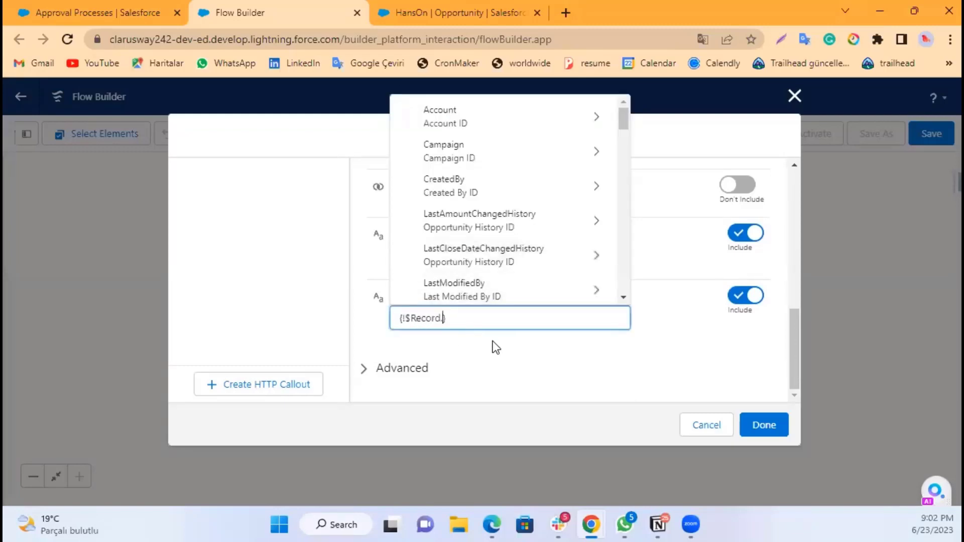
{"action": "type", "text": "ord.Ow"}
{"action": "type", "text": "ne"}
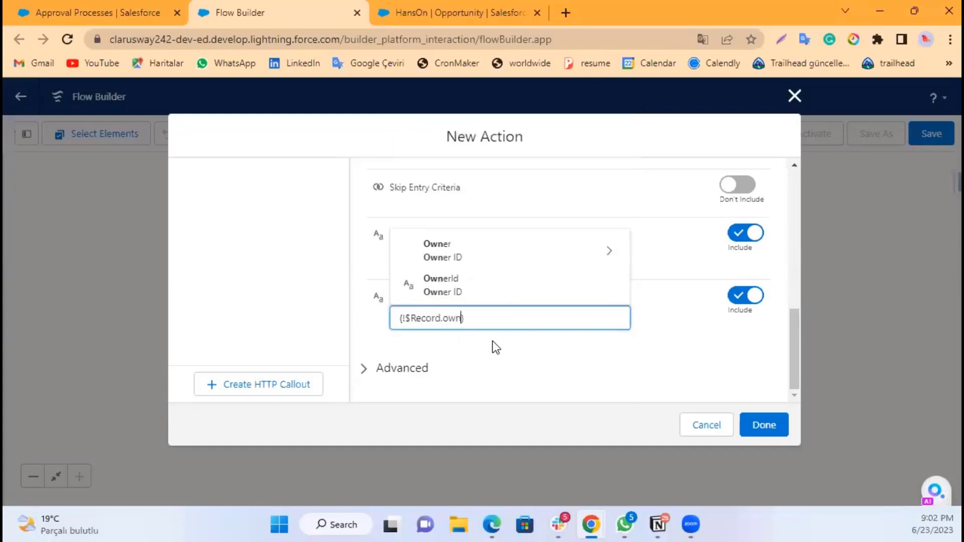
{"action": "left_click", "coordinate": [469, 287]}
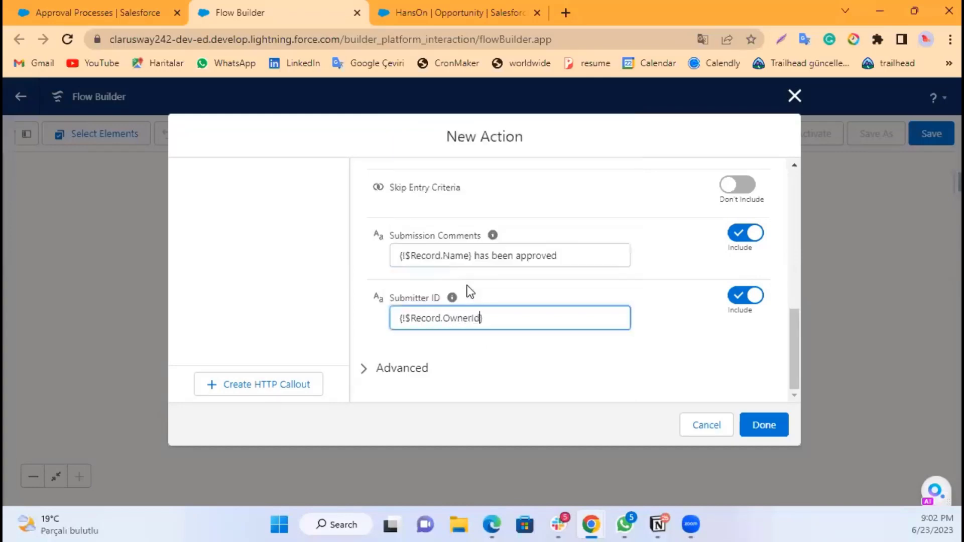
Step: Finish configuring the Submit discount amount action and return to the flow canvas
{"action": "left_click", "coordinate": [555, 345]}
{"action": "scroll", "coordinate": [680, 334], "scroll_direction": "up", "scroll_amount": 5}
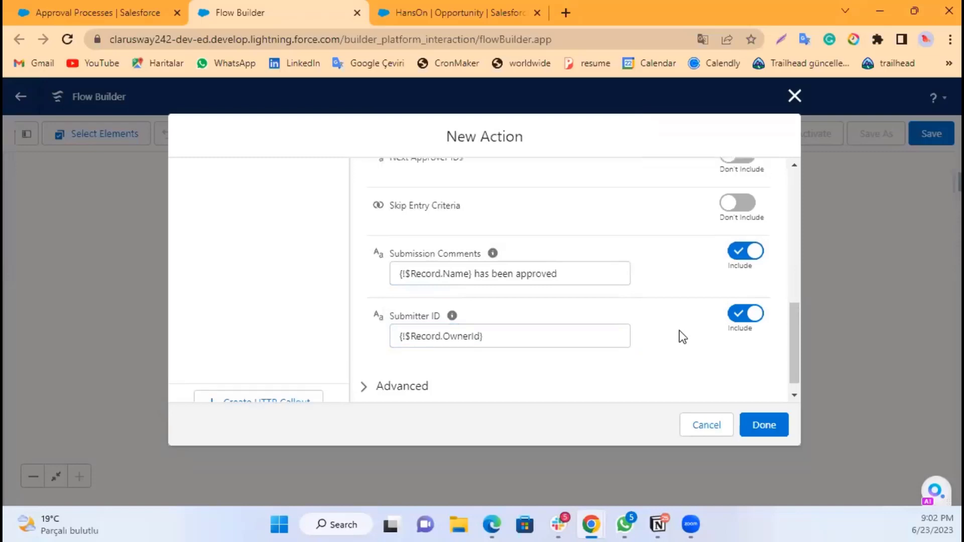
{"action": "scroll", "coordinate": [683, 339], "scroll_direction": "down", "scroll_amount": 5}
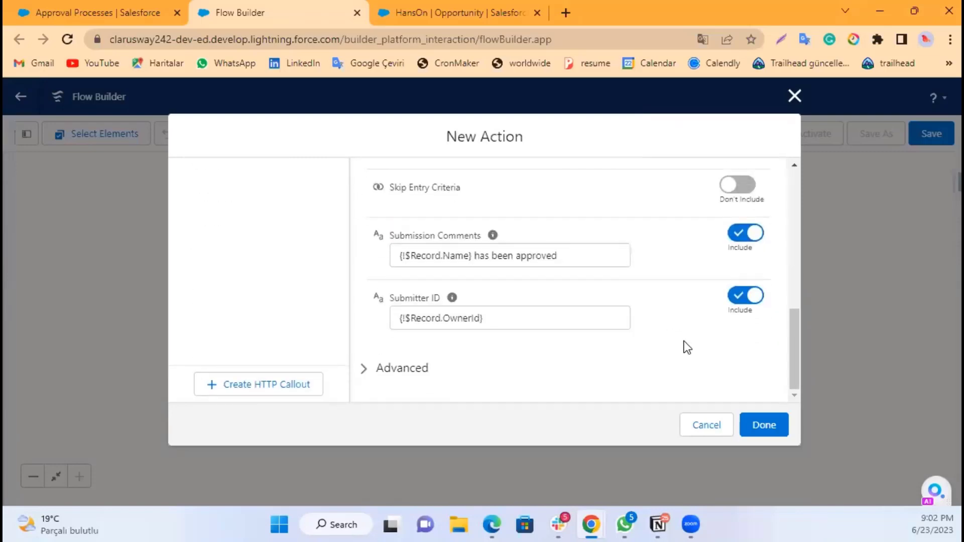
{"action": "left_click", "coordinate": [761, 428]}
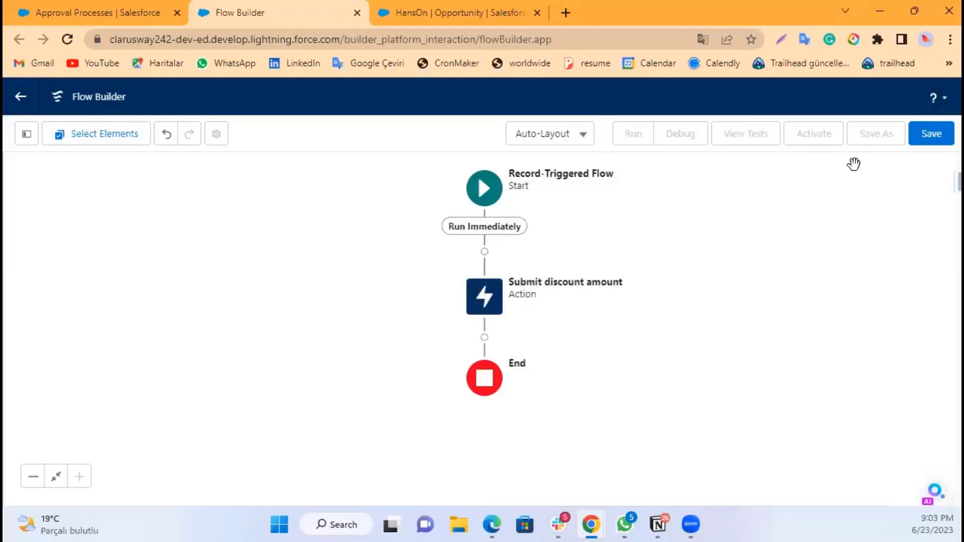
Step: Save the flow with the label Automate approval process
{"action": "left_click", "coordinate": [935, 134]}
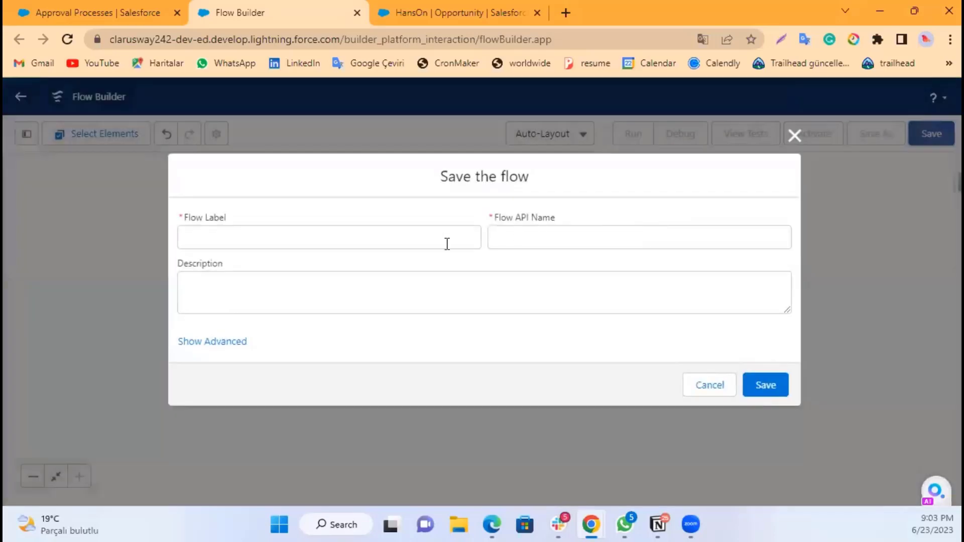
{"action": "left_click", "coordinate": [401, 244]}
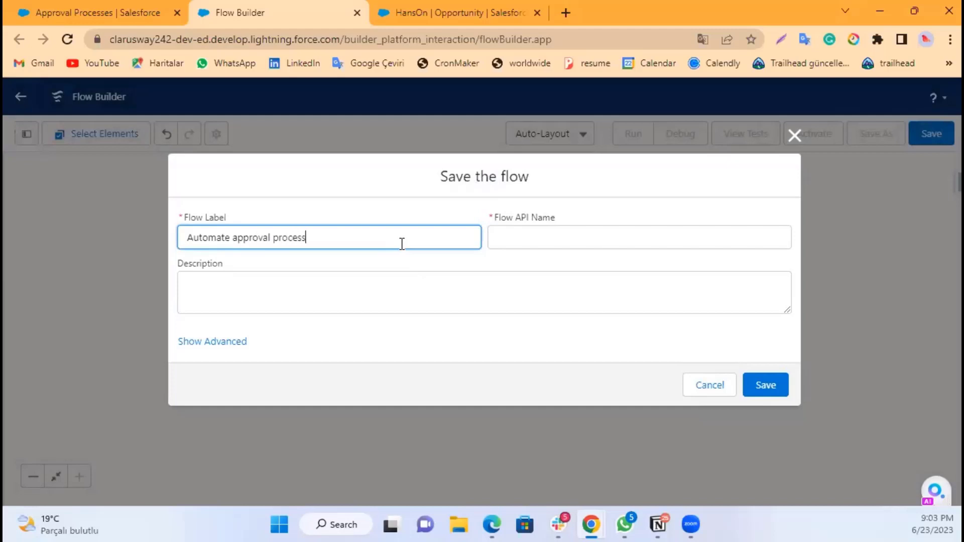
{"action": "left_click", "coordinate": [363, 262]}
{"action": "left_click", "coordinate": [352, 290]}
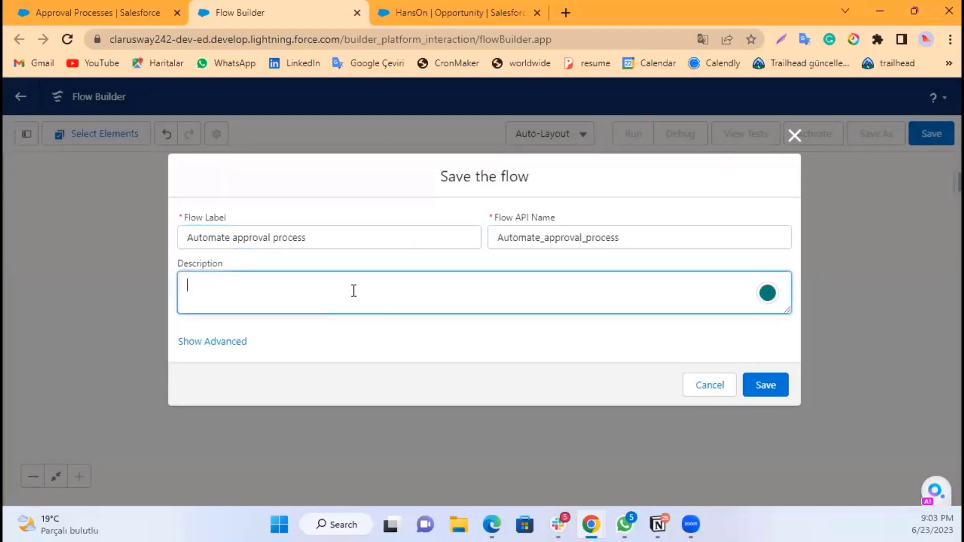
{"action": "left_click", "coordinate": [365, 331]}
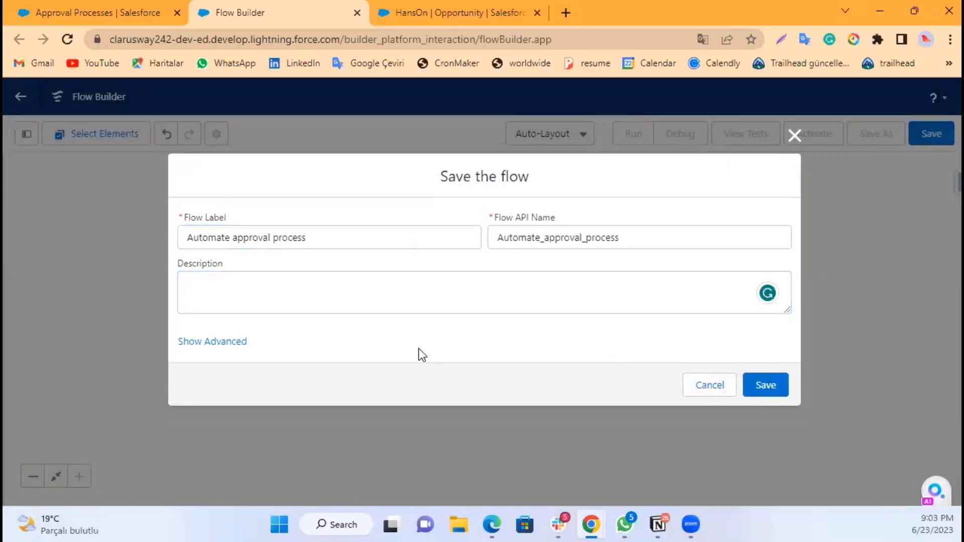
{"action": "left_click", "coordinate": [756, 382]}
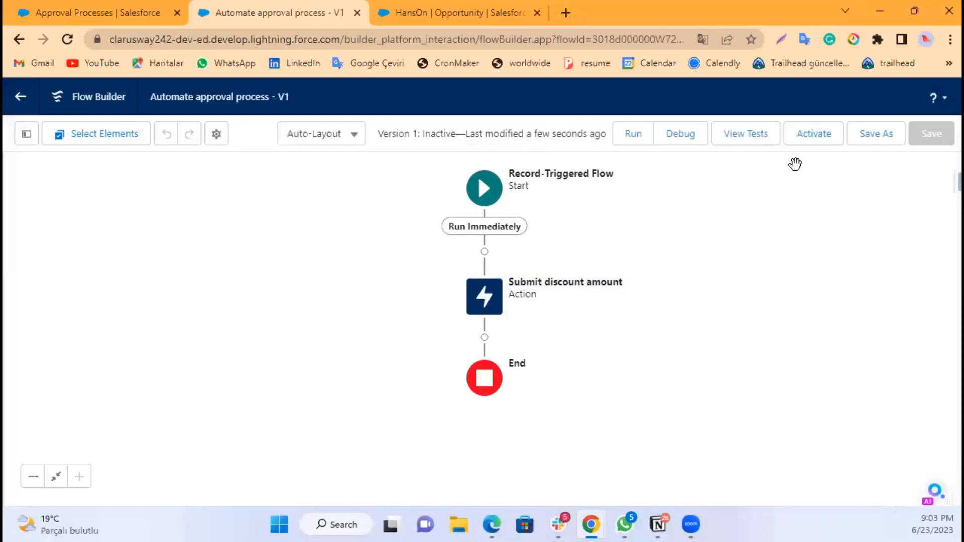
Step: Activate the flow and open a debug run for it
{"action": "left_click", "coordinate": [818, 138]}
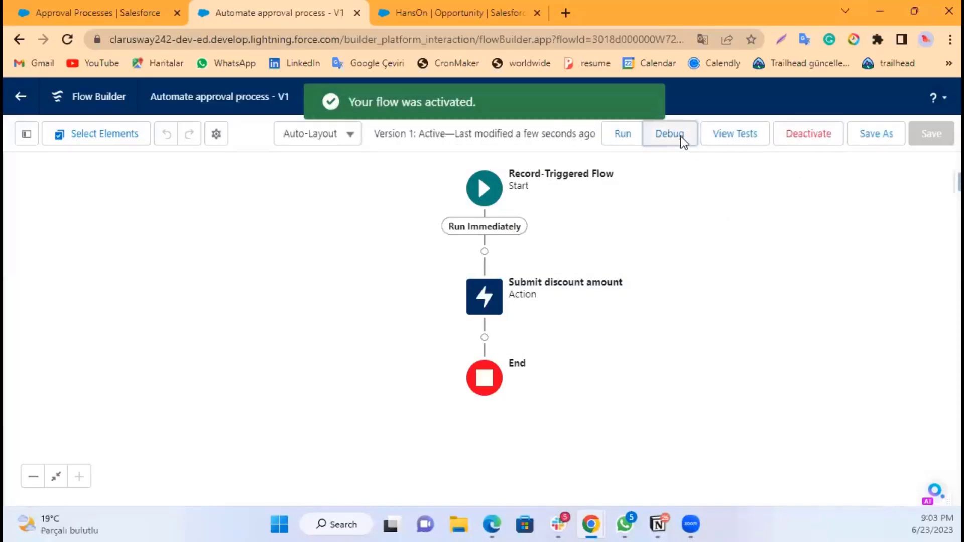
{"action": "left_click", "coordinate": [681, 137]}
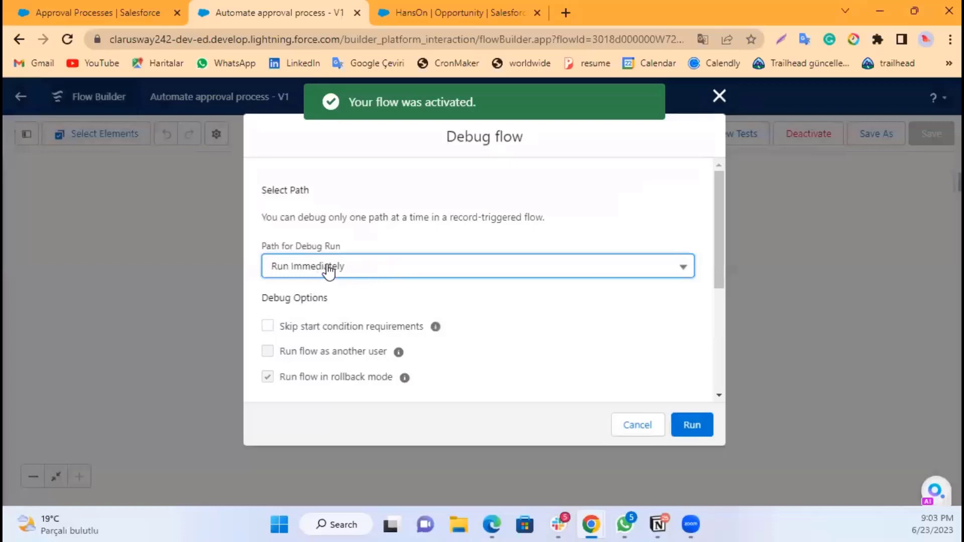
Step: Set the debug run to treat the record as updated and choose the Test1 opportunity as the triggering record
{"action": "scroll", "coordinate": [452, 294], "scroll_direction": "down", "scroll_amount": 5}
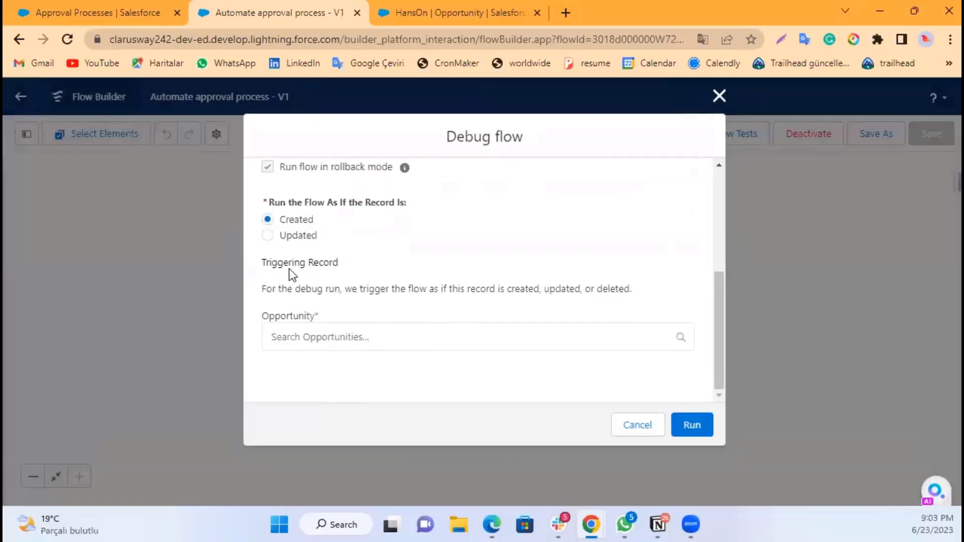
{"action": "left_click", "coordinate": [301, 236]}
{"action": "left_click", "coordinate": [319, 332]}
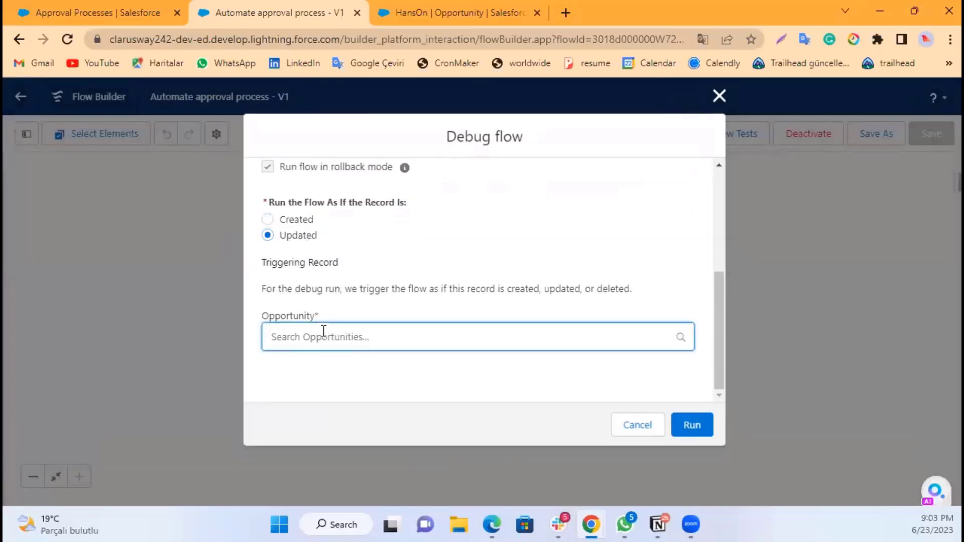
{"action": "scroll", "coordinate": [370, 340], "scroll_direction": "down", "scroll_amount": 3}
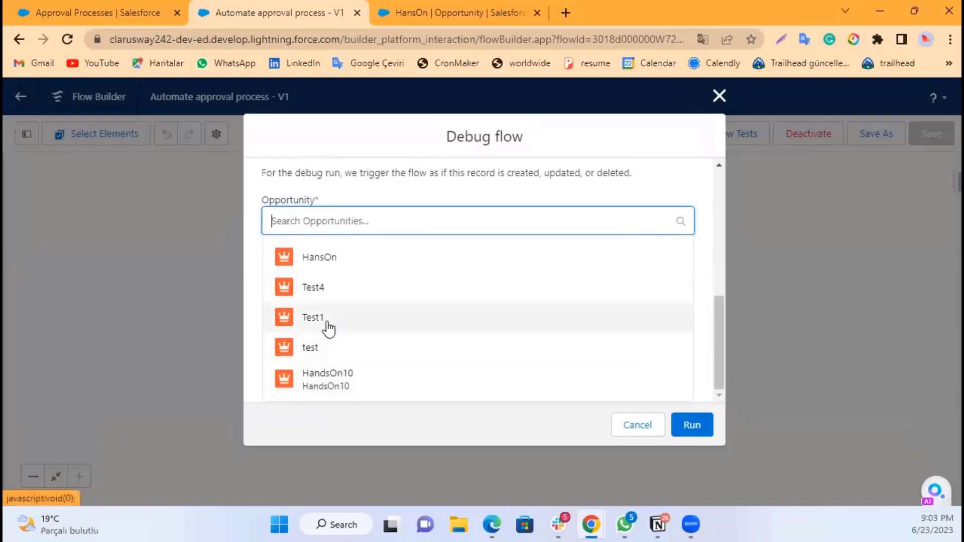
{"action": "left_click", "coordinate": [328, 324]}
{"action": "left_click", "coordinate": [547, 292]}
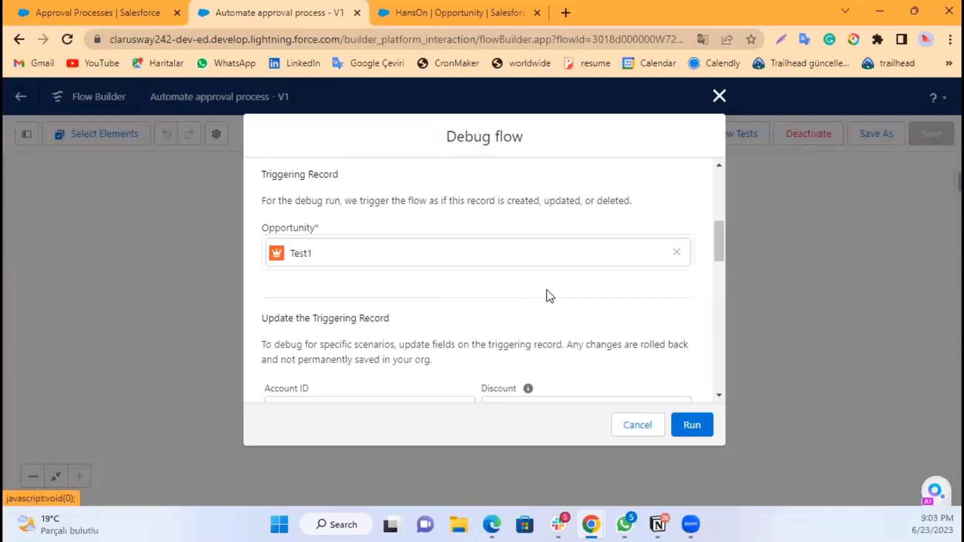
Step: Set the triggering record's Amount to 148900 and run the debug
{"action": "scroll", "coordinate": [540, 286], "scroll_direction": "down", "scroll_amount": 3}
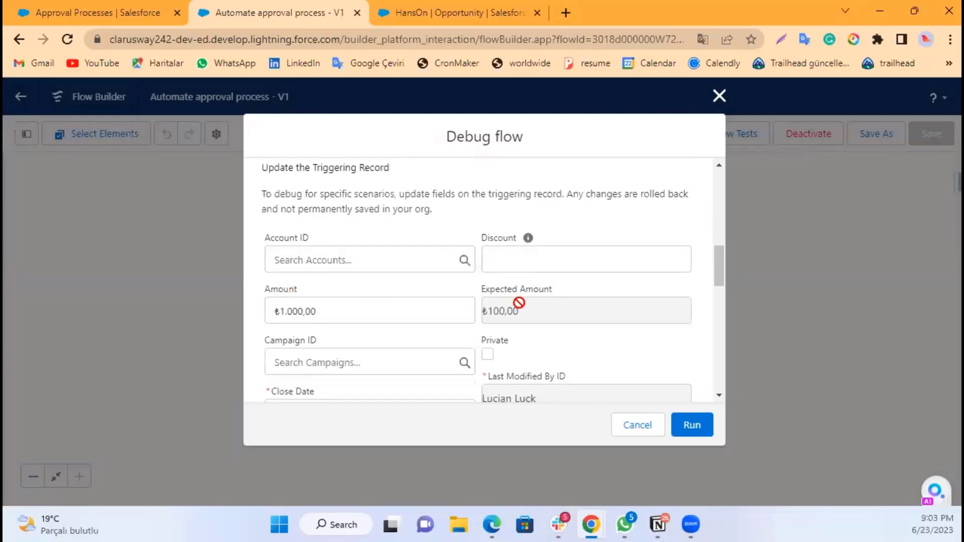
{"action": "left_click", "coordinate": [340, 311]}
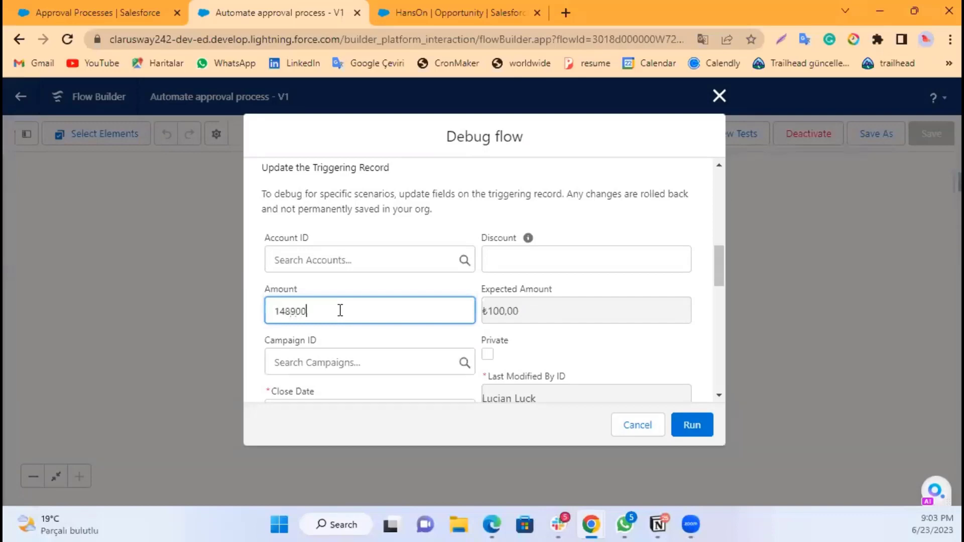
{"action": "left_click", "coordinate": [351, 287]}
{"action": "scroll", "coordinate": [352, 285], "scroll_direction": "down", "scroll_amount": 5}
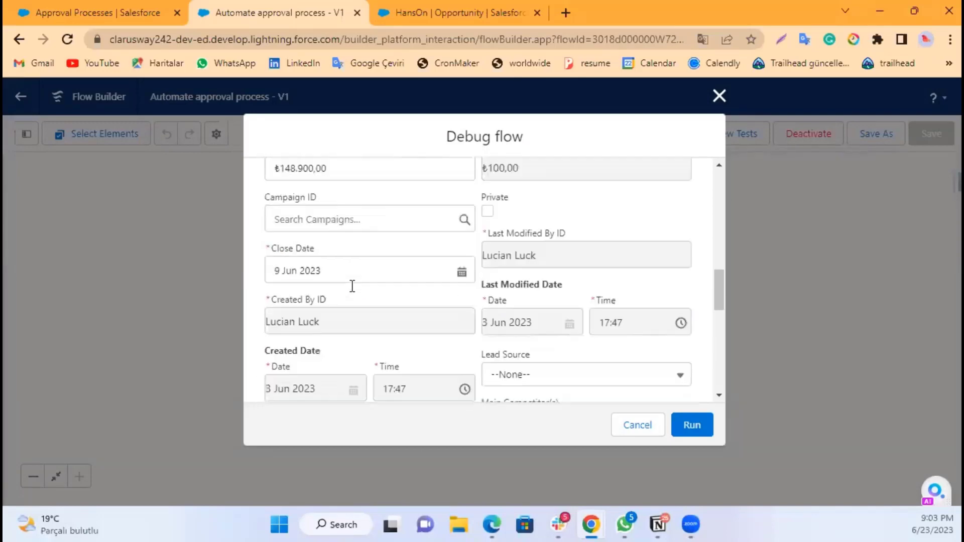
{"action": "scroll", "coordinate": [353, 286], "scroll_direction": "down", "scroll_amount": 10}
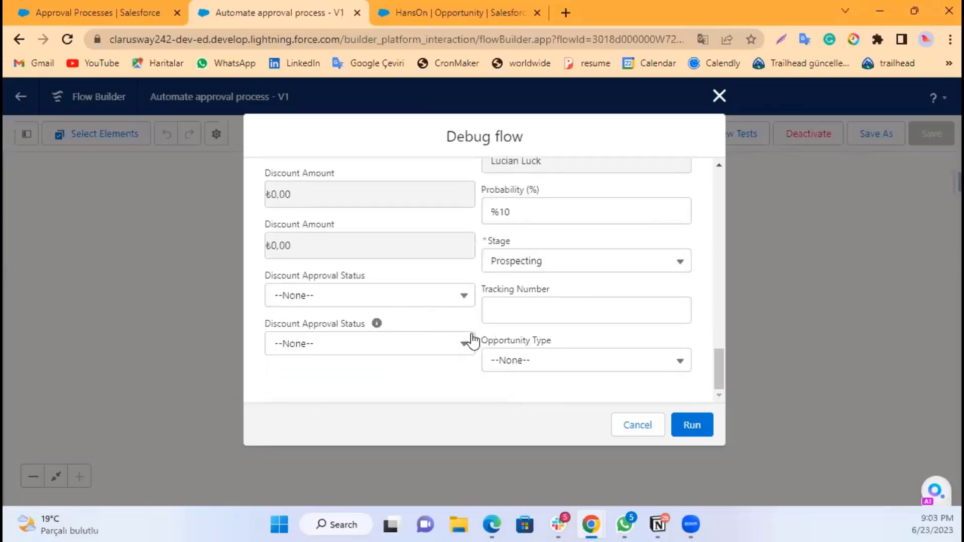
{"action": "left_click", "coordinate": [691, 426]}
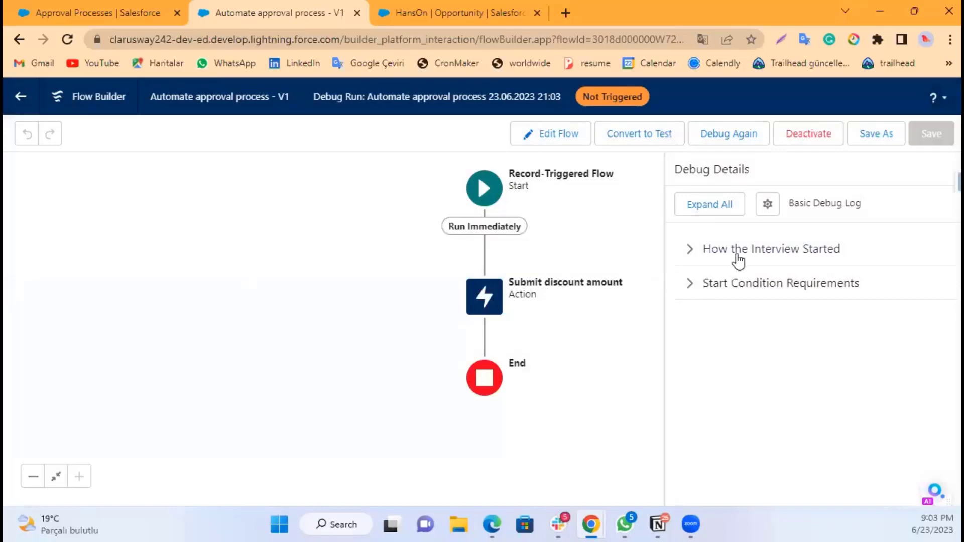
Step: Expand the debug details on how the interview started
{"action": "left_click", "coordinate": [695, 253]}
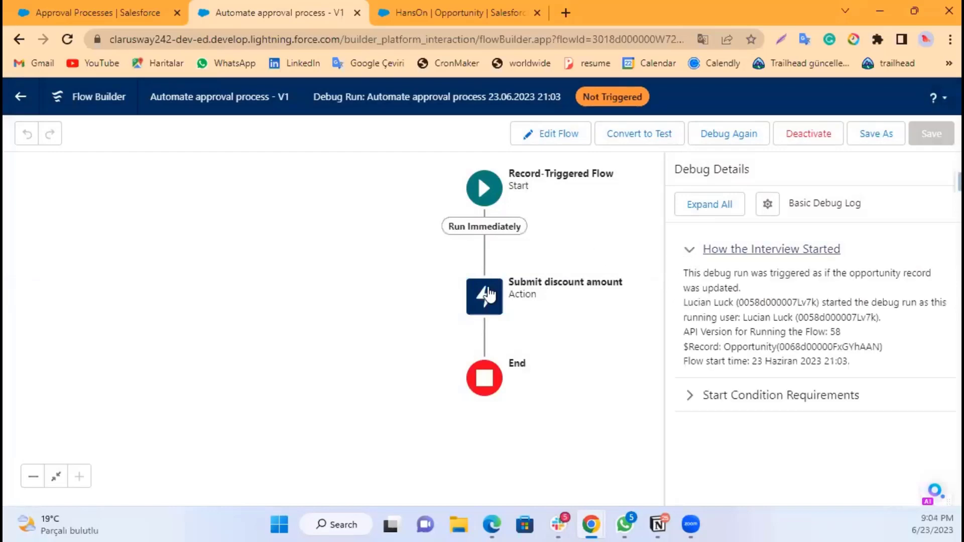
Step: Rerun the debug with the triggering record's Discount field below Description set to 6
{"action": "left_click", "coordinate": [708, 134]}
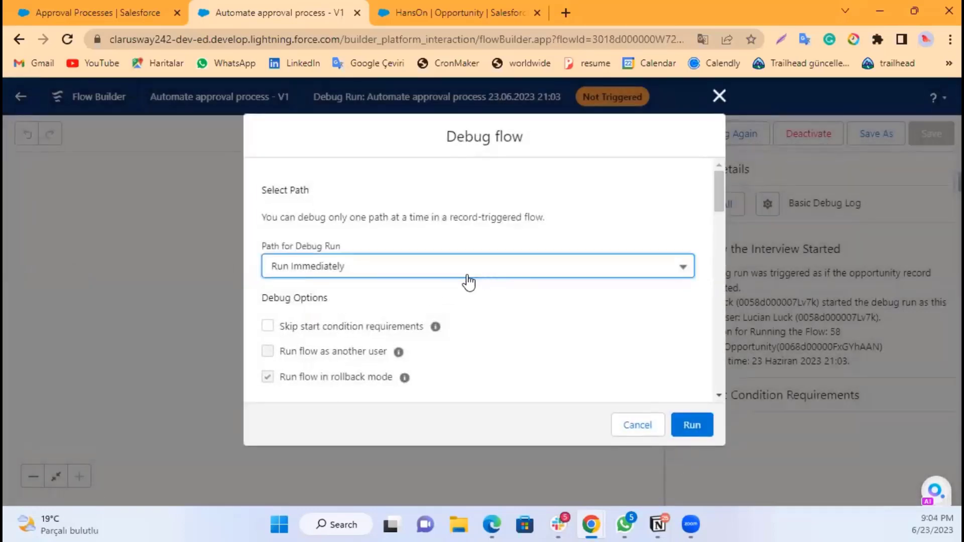
{"action": "scroll", "coordinate": [457, 278], "scroll_direction": "down", "scroll_amount": 2}
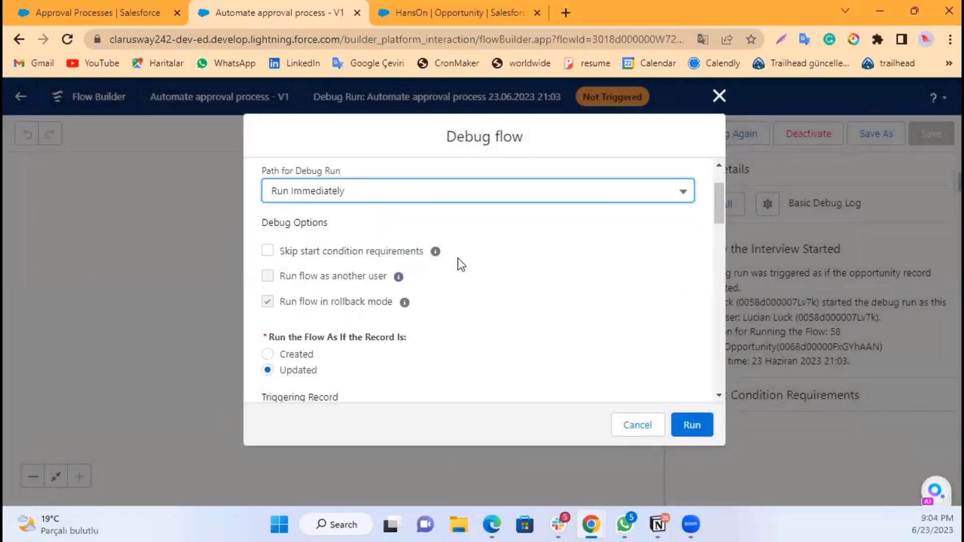
{"action": "scroll", "coordinate": [496, 294], "scroll_direction": "down", "scroll_amount": 3}
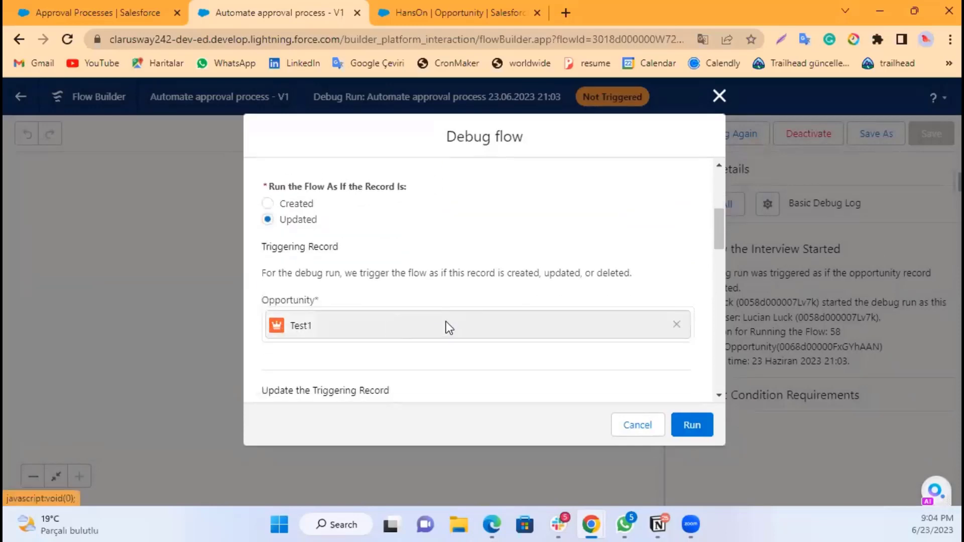
{"action": "scroll", "coordinate": [446, 327], "scroll_direction": "down", "scroll_amount": 6}
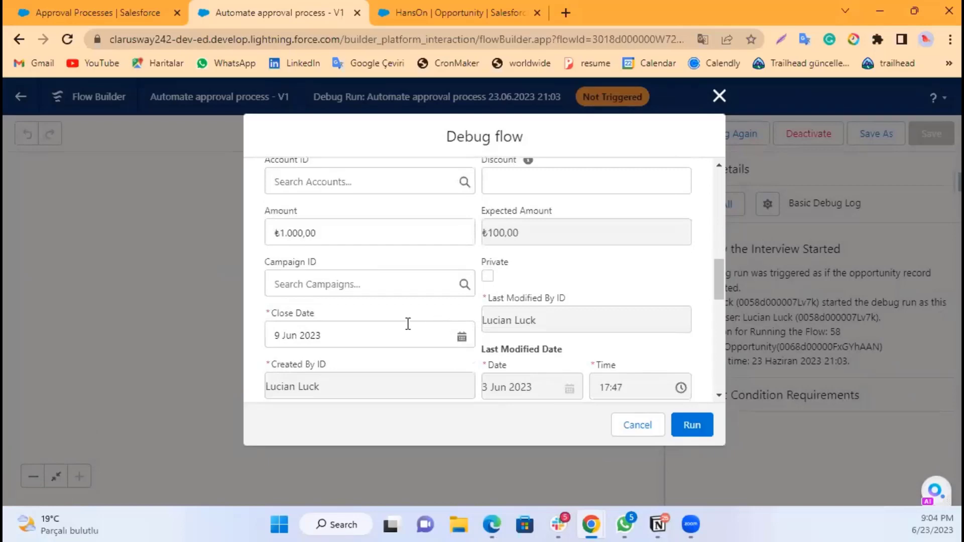
{"action": "scroll", "coordinate": [407, 324], "scroll_direction": "down", "scroll_amount": 5}
{"action": "scroll", "coordinate": [399, 331], "scroll_direction": "down", "scroll_amount": 7}
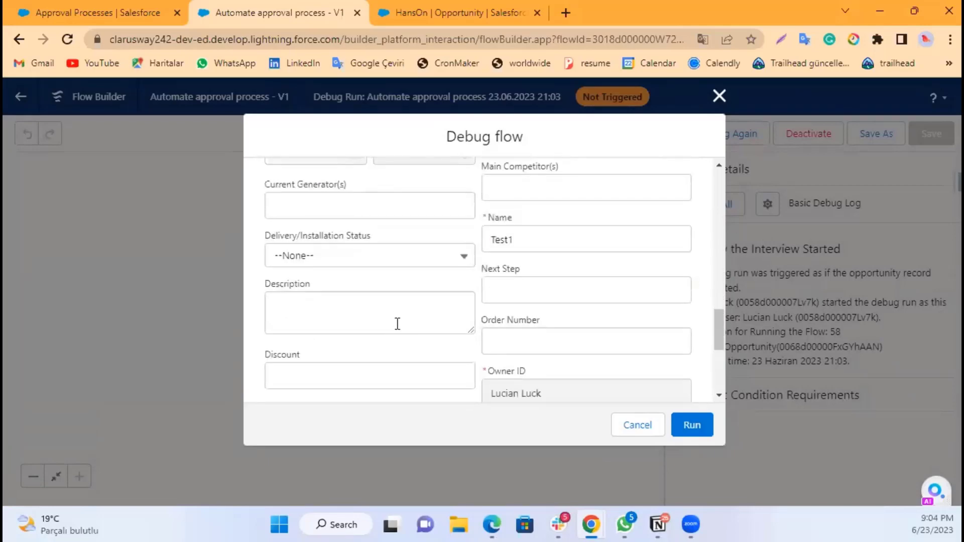
{"action": "scroll", "coordinate": [386, 330], "scroll_direction": "down", "scroll_amount": 1}
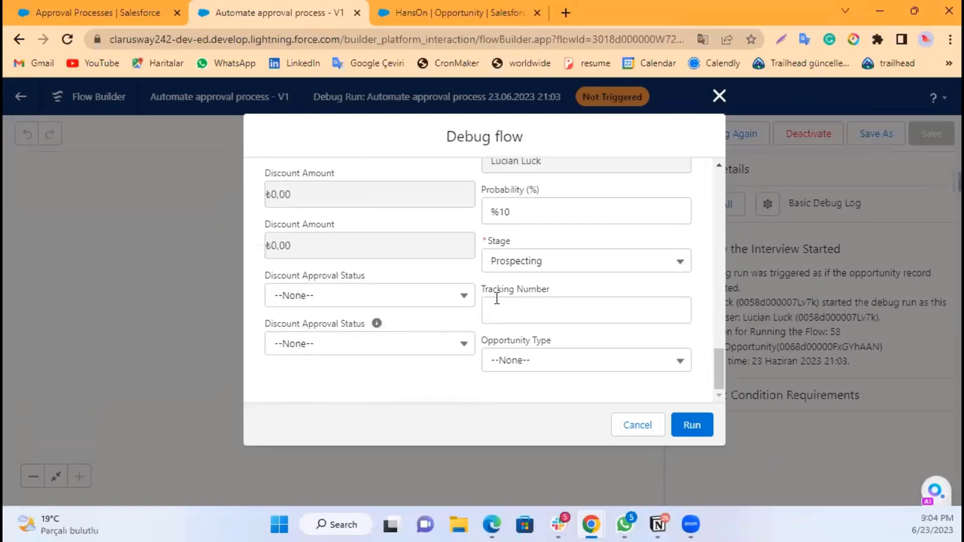
{"action": "scroll", "coordinate": [460, 321], "scroll_direction": "up", "scroll_amount": 3}
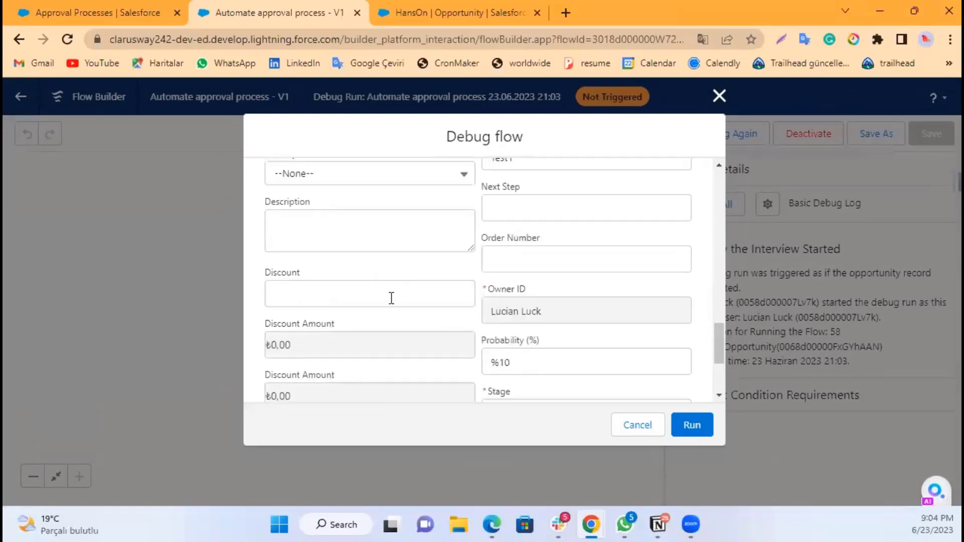
{"action": "left_click", "coordinate": [391, 298]}
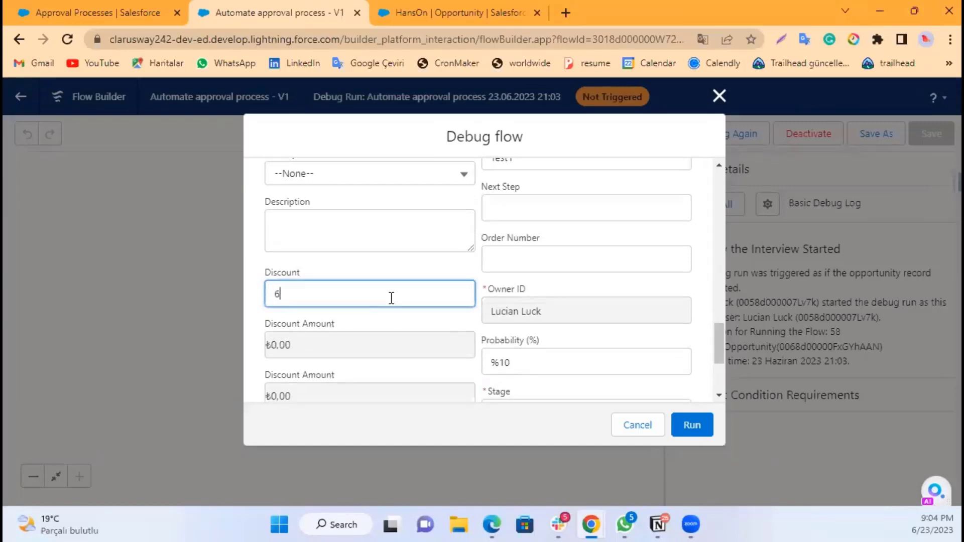
{"action": "type", "text": "6"}
{"action": "scroll", "coordinate": [401, 301], "scroll_direction": "up", "scroll_amount": 1}
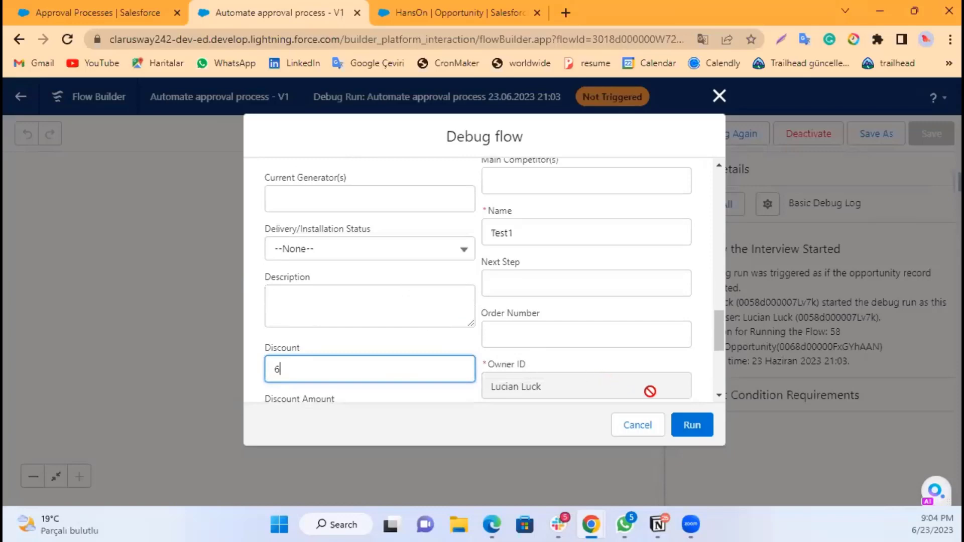
{"action": "left_click", "coordinate": [690, 426]}
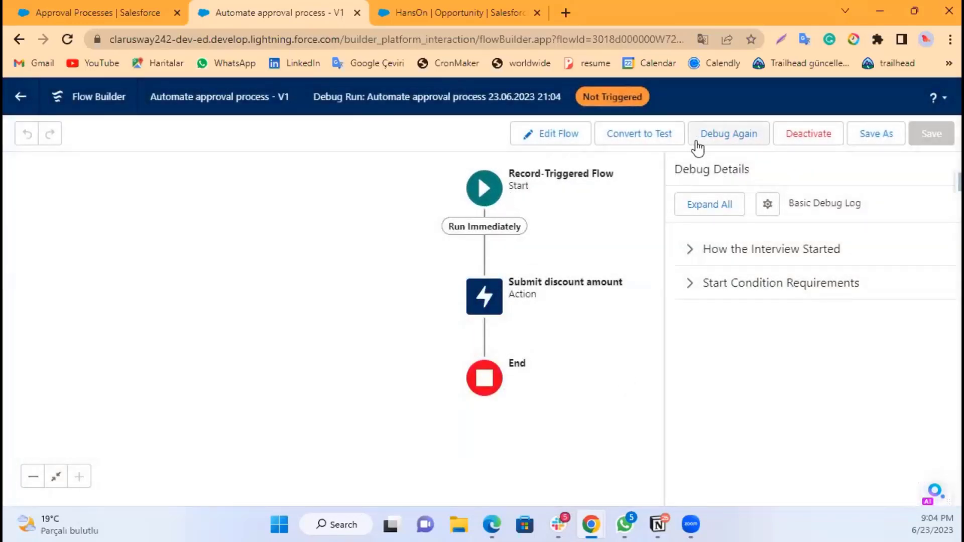
{"action": "left_click", "coordinate": [663, 138]}
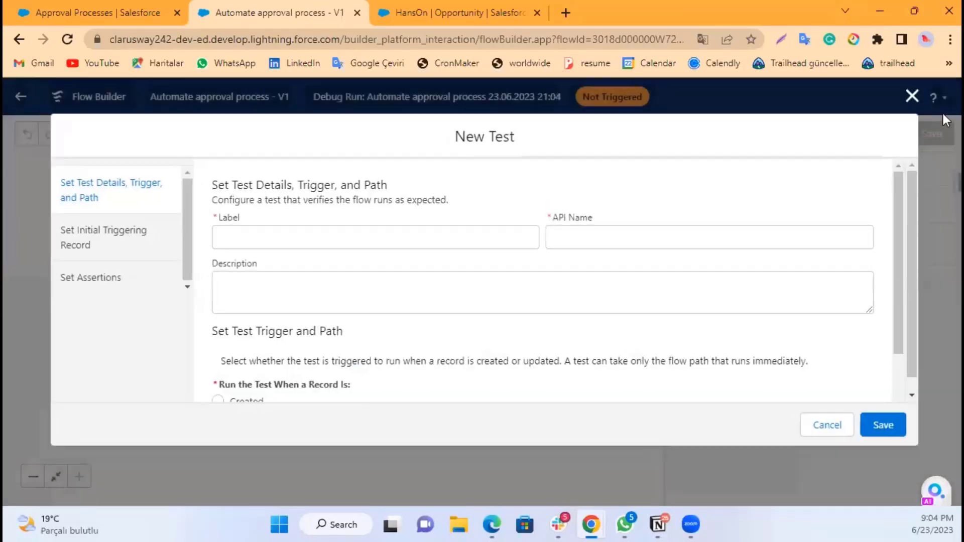
{"action": "left_click", "coordinate": [912, 96]}
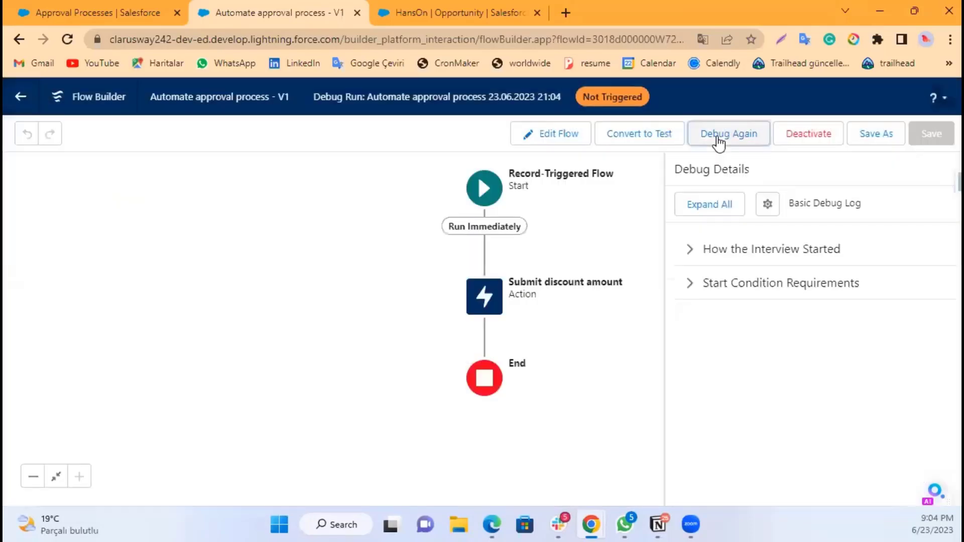
Step: Rerun the debug with the triggering record's Discount field beside Account ID set to 6
{"action": "left_click", "coordinate": [721, 135]}
{"action": "scroll", "coordinate": [297, 326], "scroll_direction": "down", "scroll_amount": 2}
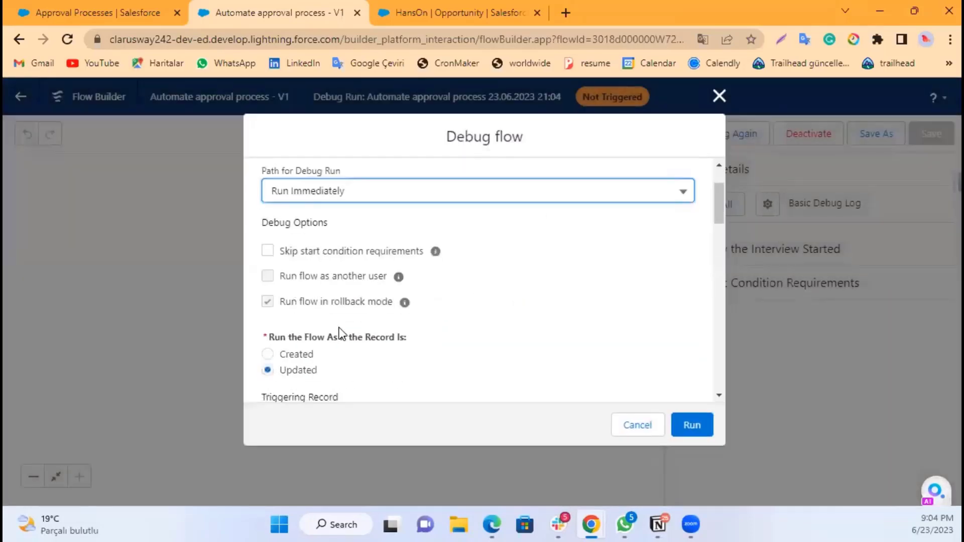
{"action": "scroll", "coordinate": [341, 332], "scroll_direction": "down", "scroll_amount": 9}
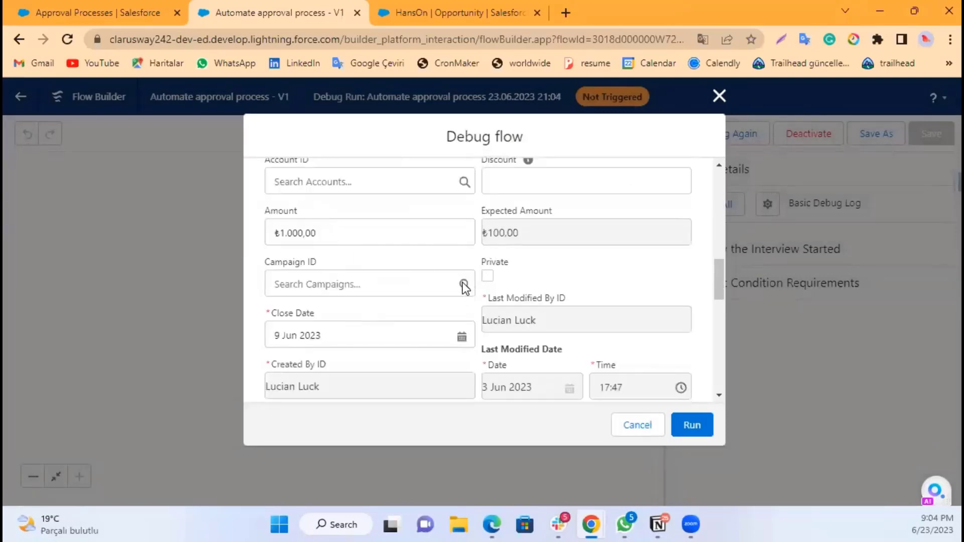
{"action": "scroll", "coordinate": [459, 289], "scroll_direction": "up", "scroll_amount": 2}
{"action": "scroll", "coordinate": [453, 289], "scroll_direction": "down", "scroll_amount": 2}
{"action": "scroll", "coordinate": [453, 289], "scroll_direction": "down", "scroll_amount": 7}
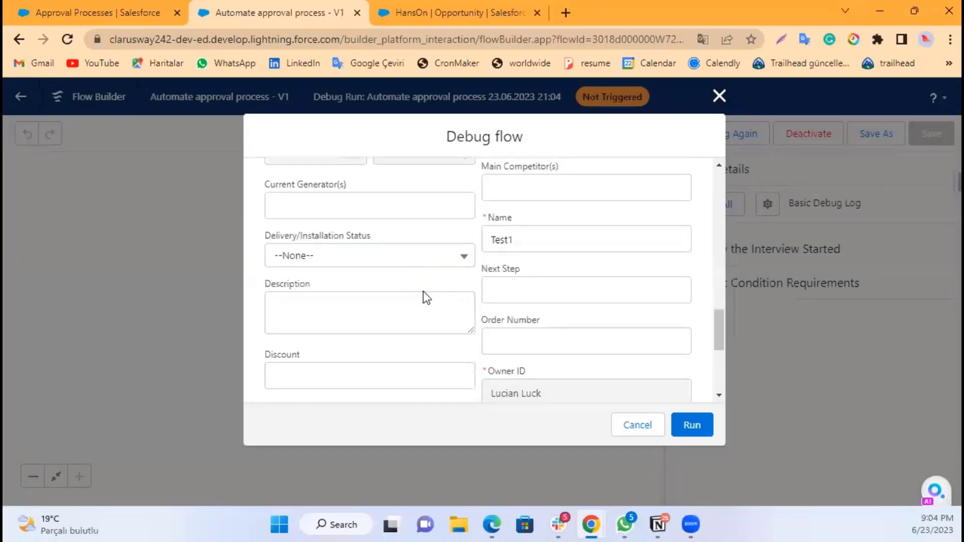
{"action": "scroll", "coordinate": [426, 297], "scroll_direction": "down", "scroll_amount": 3}
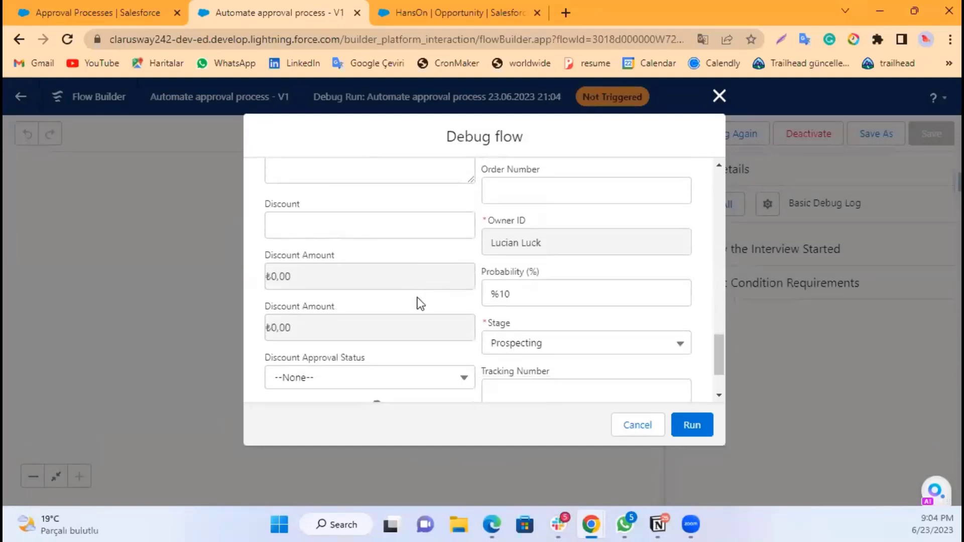
{"action": "scroll", "coordinate": [411, 302], "scroll_direction": "down", "scroll_amount": 2}
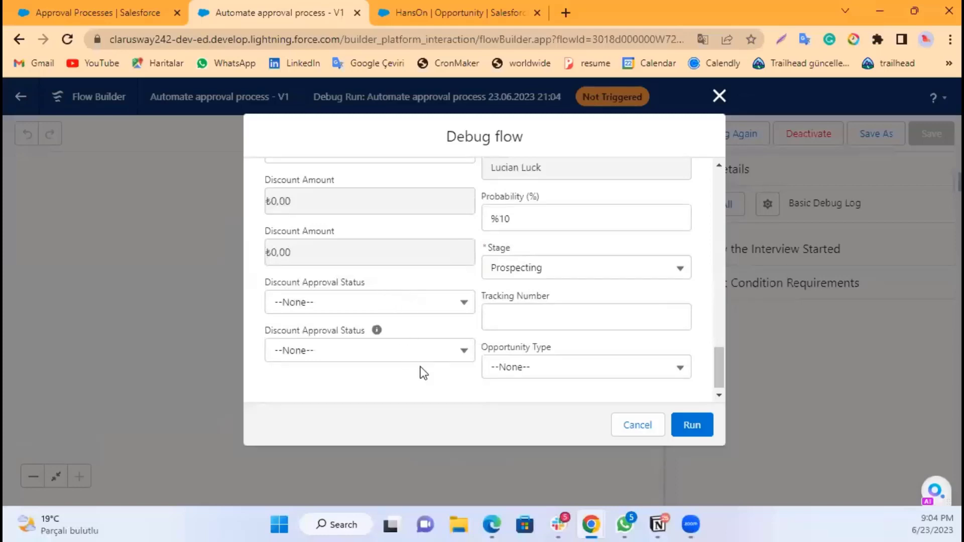
{"action": "scroll", "coordinate": [420, 369], "scroll_direction": "up", "scroll_amount": 5}
{"action": "scroll", "coordinate": [420, 367], "scroll_direction": "up", "scroll_amount": 4}
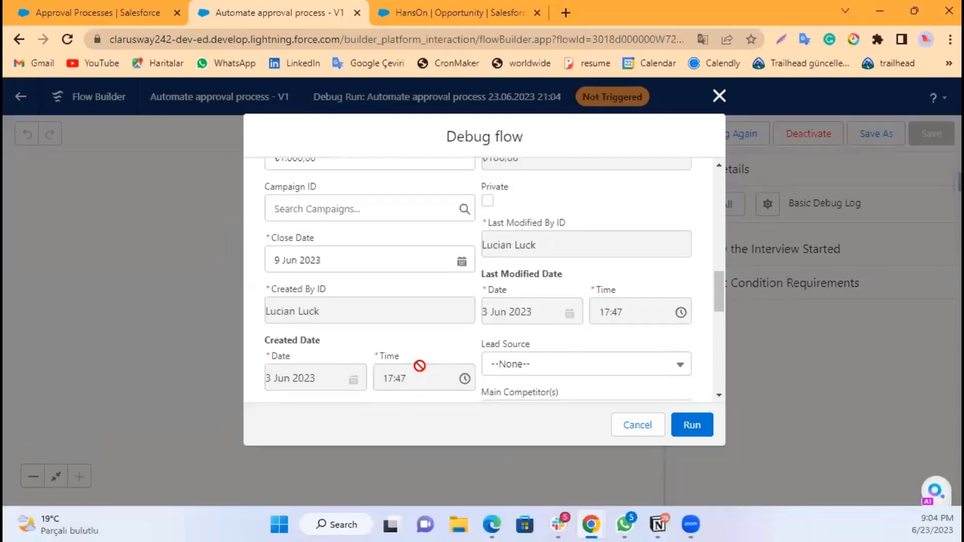
{"action": "left_click", "coordinate": [517, 263]}
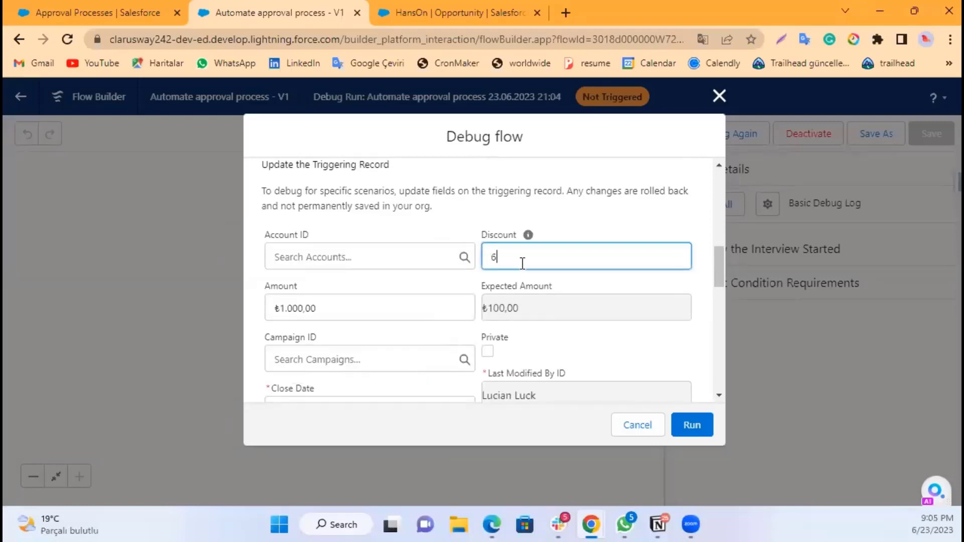
{"action": "left_click", "coordinate": [698, 424]}
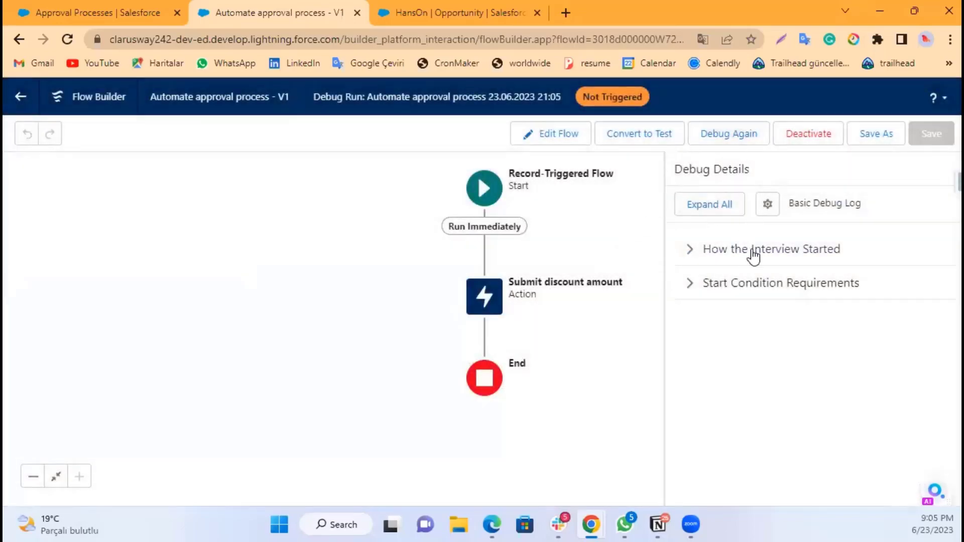
Step: Examine the debug details on how the interview started and the start condition requirements
{"action": "left_click", "coordinate": [701, 252]}
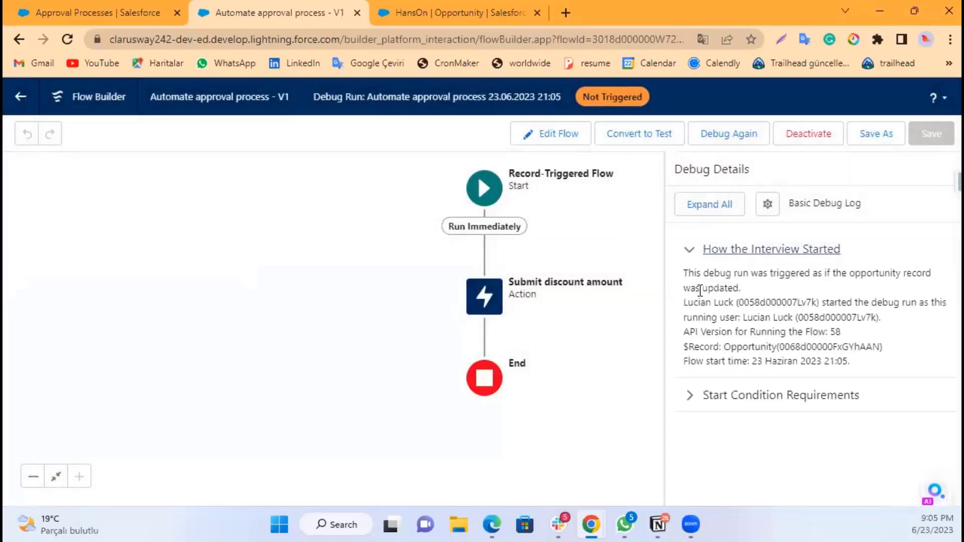
{"action": "left_click", "coordinate": [702, 401]}
{"action": "scroll", "coordinate": [793, 357], "scroll_direction": "down", "scroll_amount": 2}
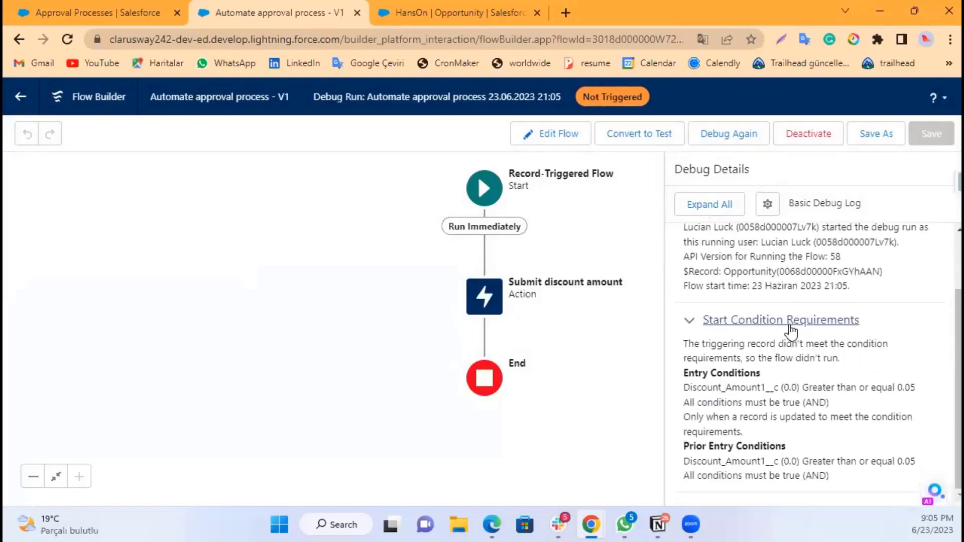
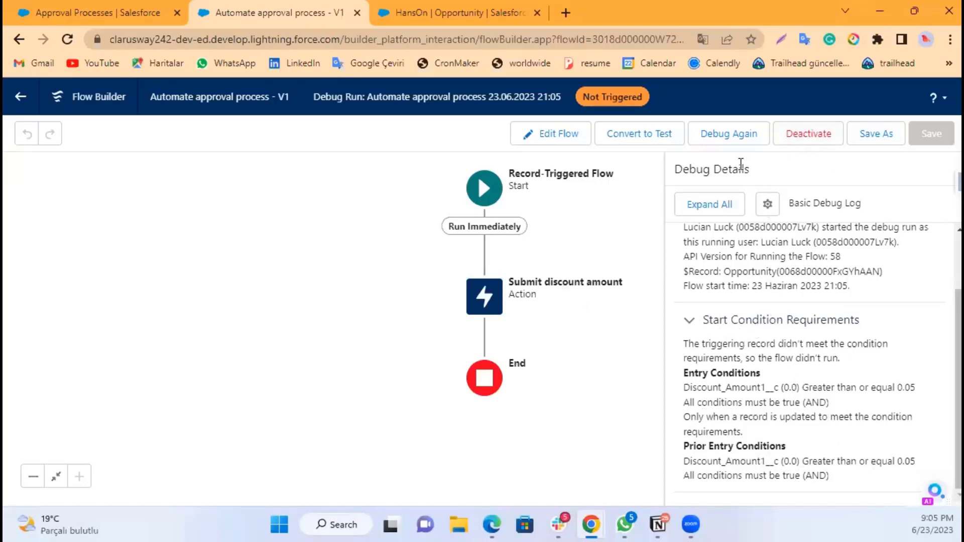
Step: Deactivate the flow and review the Submit discount amount action's input values
{"action": "left_click", "coordinate": [826, 137]}
{"action": "left_click", "coordinate": [482, 303]}
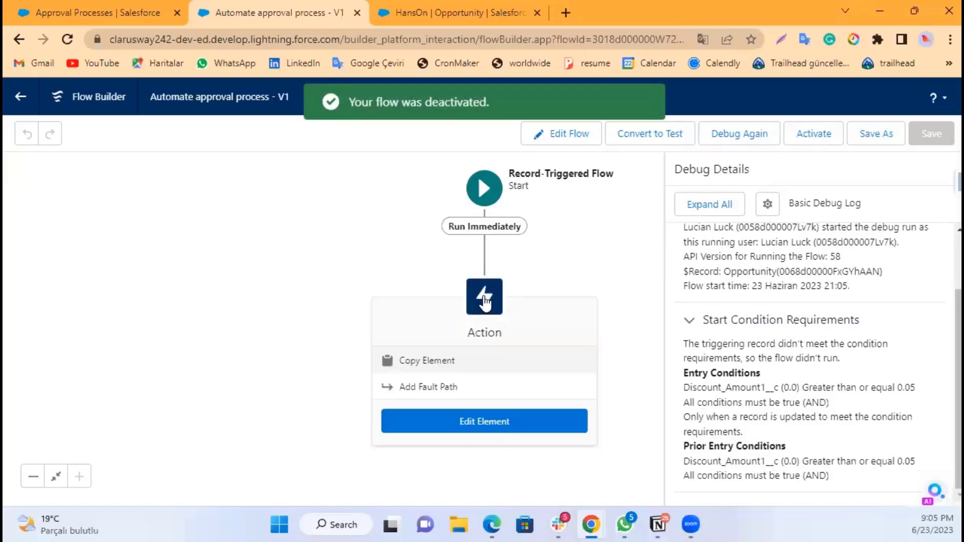
{"action": "double_click", "coordinate": [483, 295]}
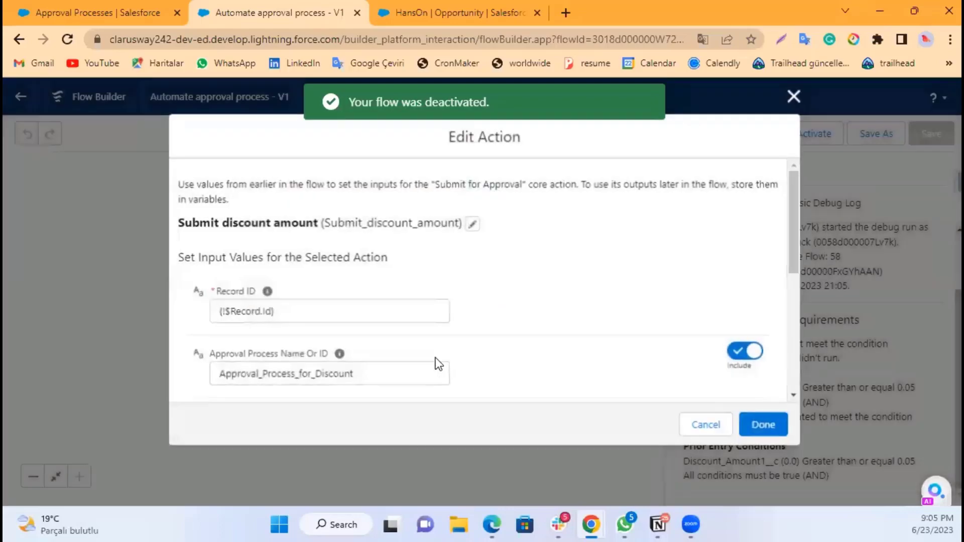
{"action": "scroll", "coordinate": [515, 310], "scroll_direction": "down", "scroll_amount": 5}
{"action": "scroll", "coordinate": [512, 322], "scroll_direction": "up", "scroll_amount": 5}
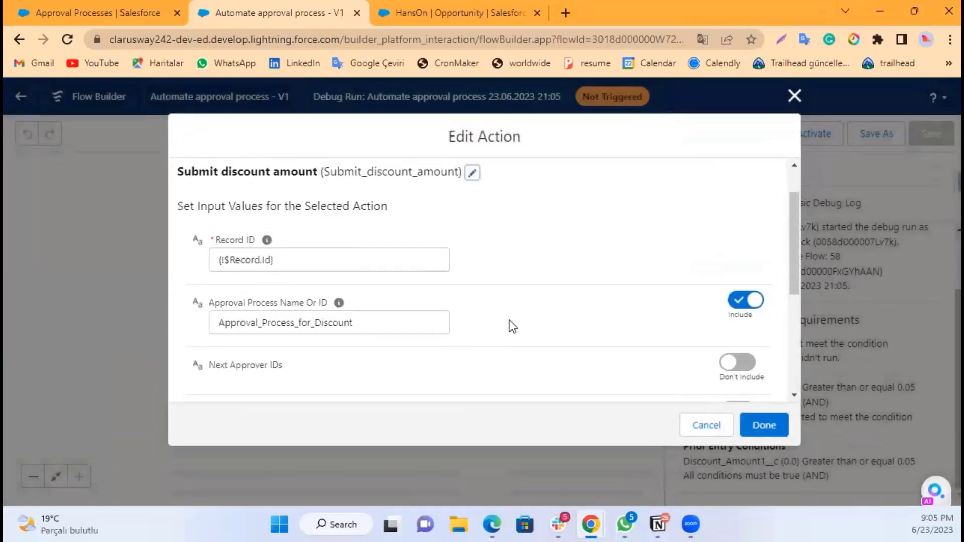
{"action": "left_click", "coordinate": [795, 95]}
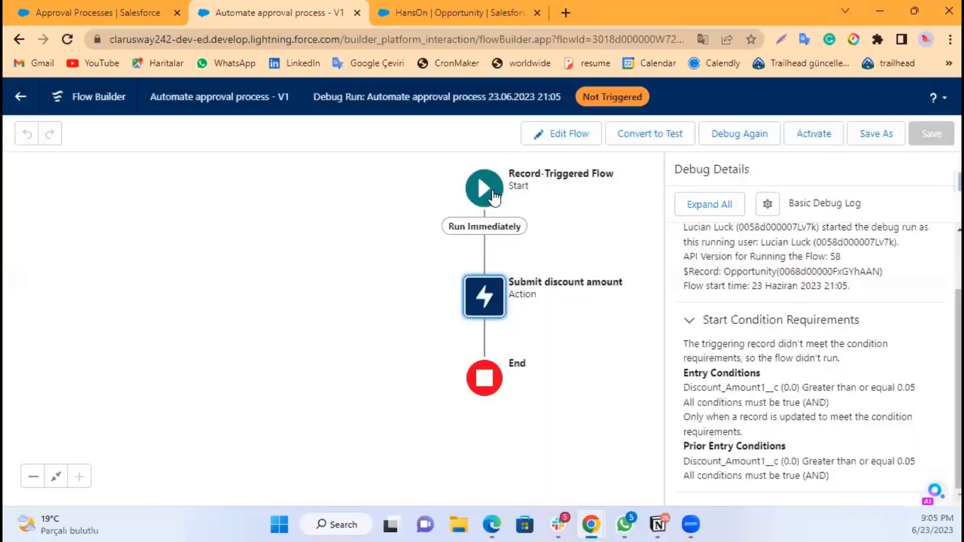
Step: Change the Start element's entry condition value for Discount_Amount1__c to 5
{"action": "left_click", "coordinate": [495, 197]}
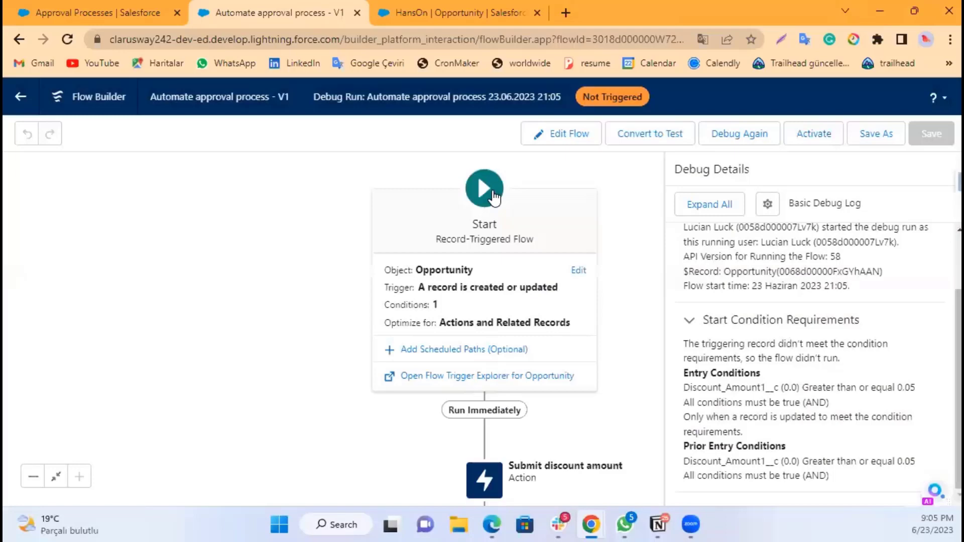
{"action": "left_click", "coordinate": [578, 272]}
{"action": "scroll", "coordinate": [544, 342], "scroll_direction": "down", "scroll_amount": 8}
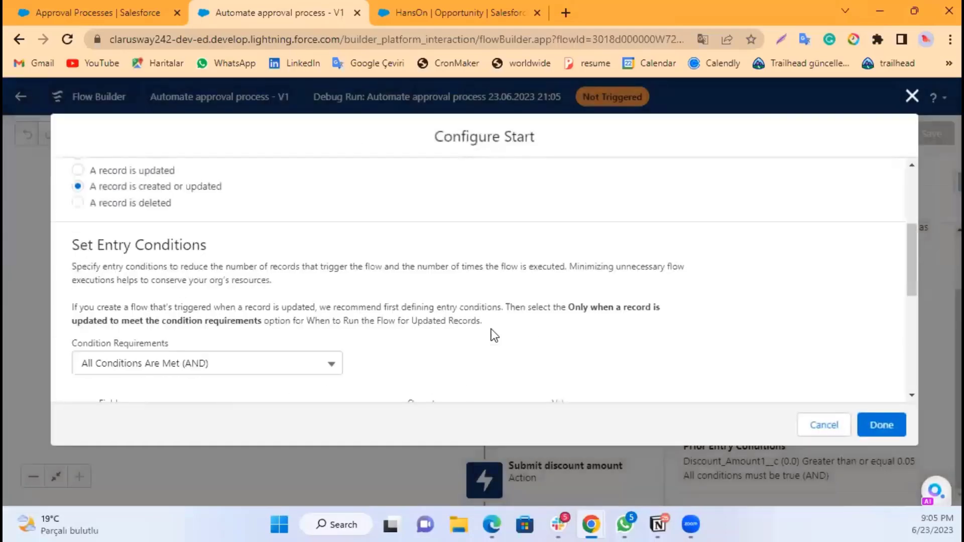
{"action": "scroll", "coordinate": [581, 241], "scroll_direction": "down", "scroll_amount": 2}
{"action": "scroll", "coordinate": [583, 251], "scroll_direction": "up", "scroll_amount": 3}
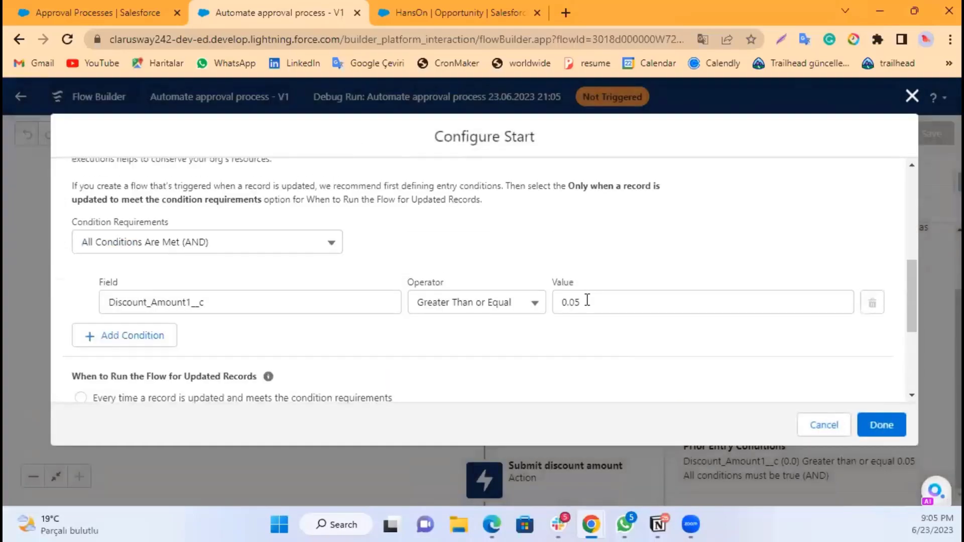
{"action": "left_click", "coordinate": [577, 304]}
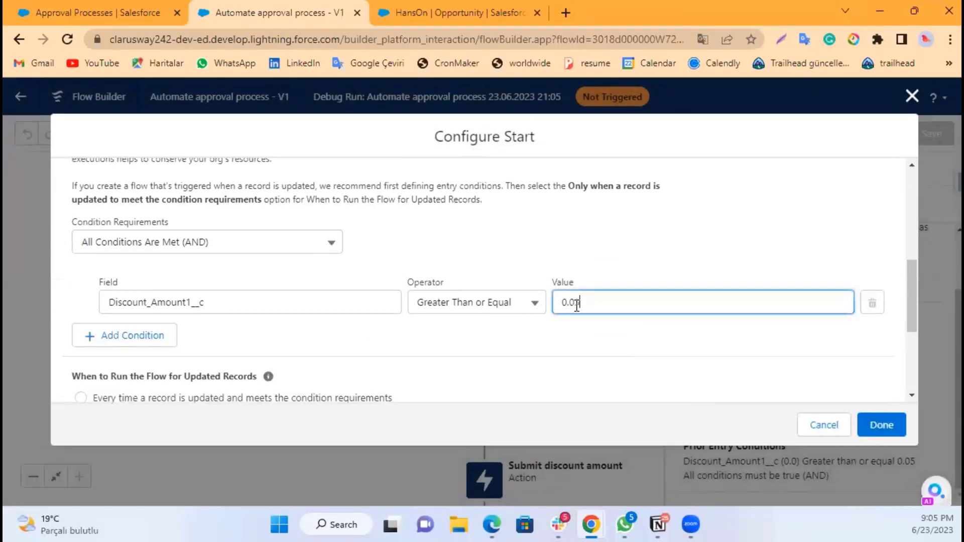
{"action": "left_click", "coordinate": [605, 338]}
{"action": "left_click_drag", "start_coordinate": [592, 306], "coordinate": [543, 307]}
{"action": "type", "text": "5"}
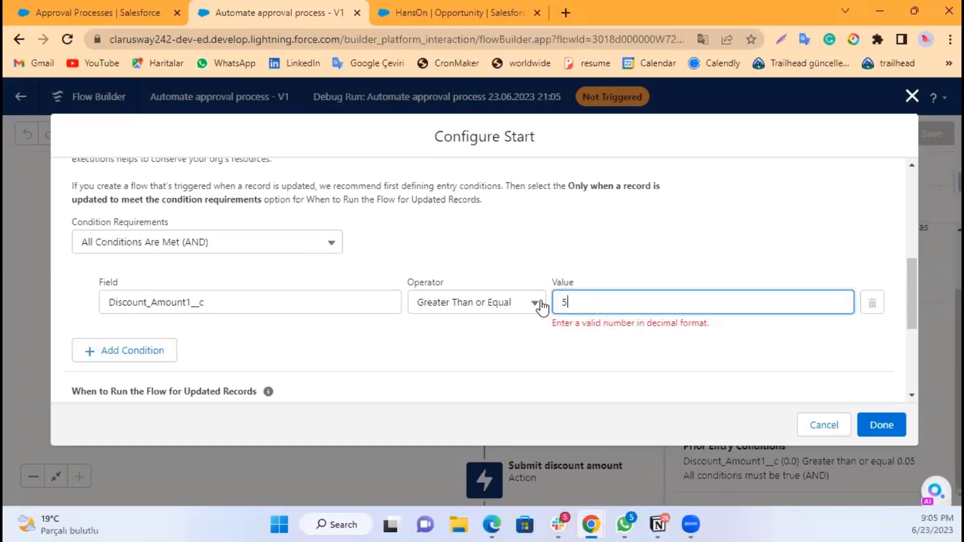
{"action": "left_click", "coordinate": [618, 363]}
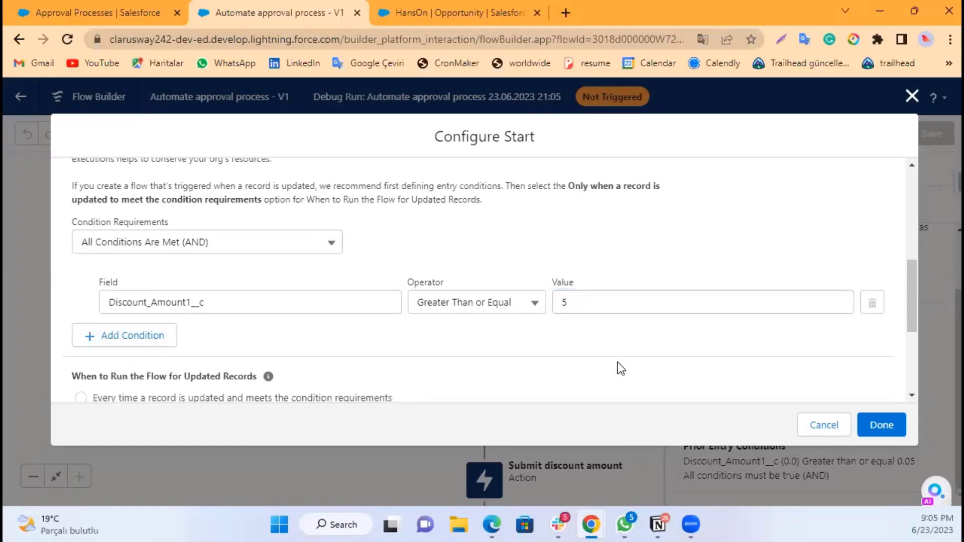
{"action": "left_click", "coordinate": [871, 423]}
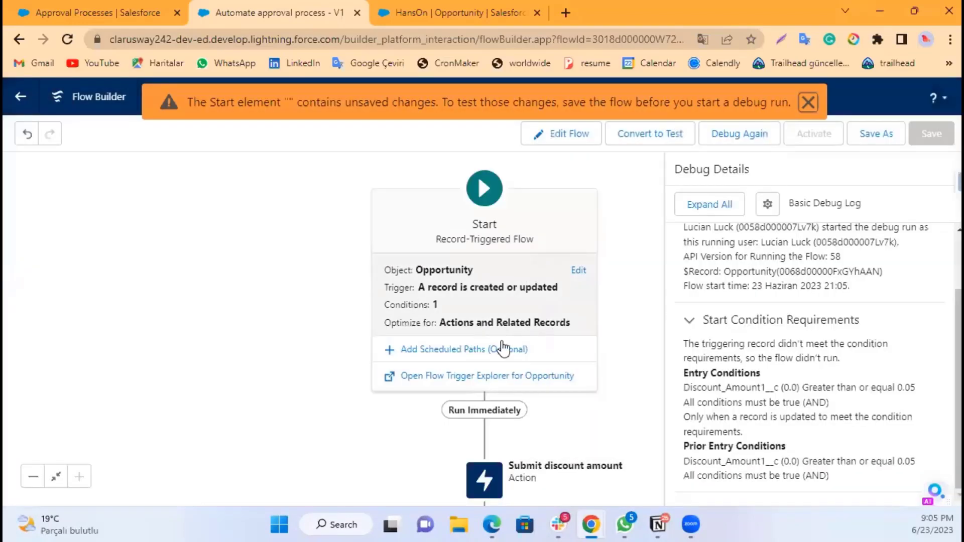
Step: Save the flow as a new version of Automate approval process
{"action": "left_click", "coordinate": [871, 137]}
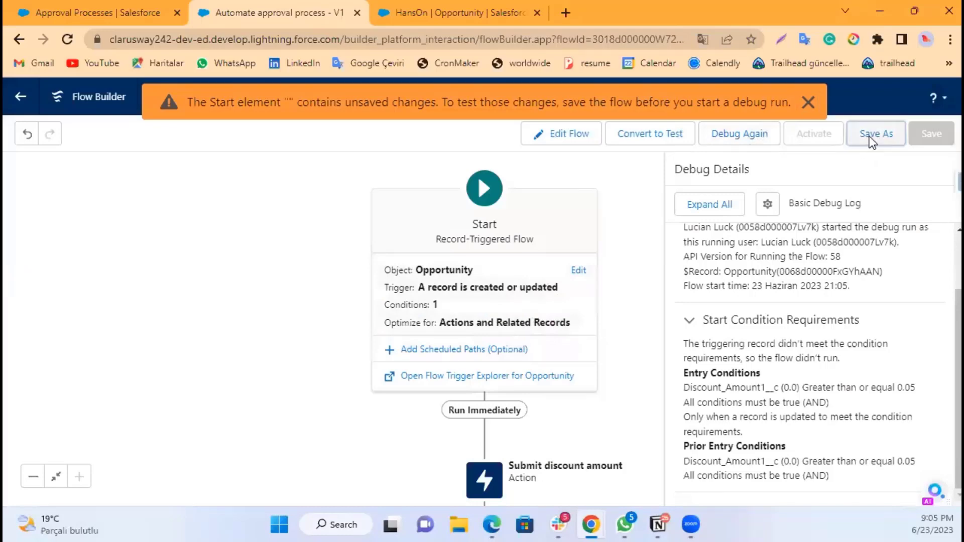
{"action": "left_click", "coordinate": [763, 403]}
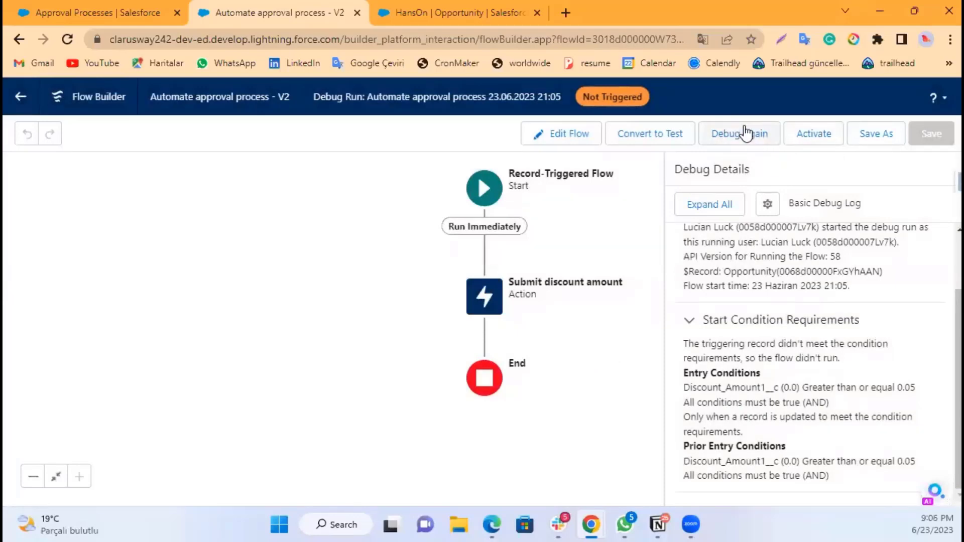
{"action": "left_click", "coordinate": [866, 133]}
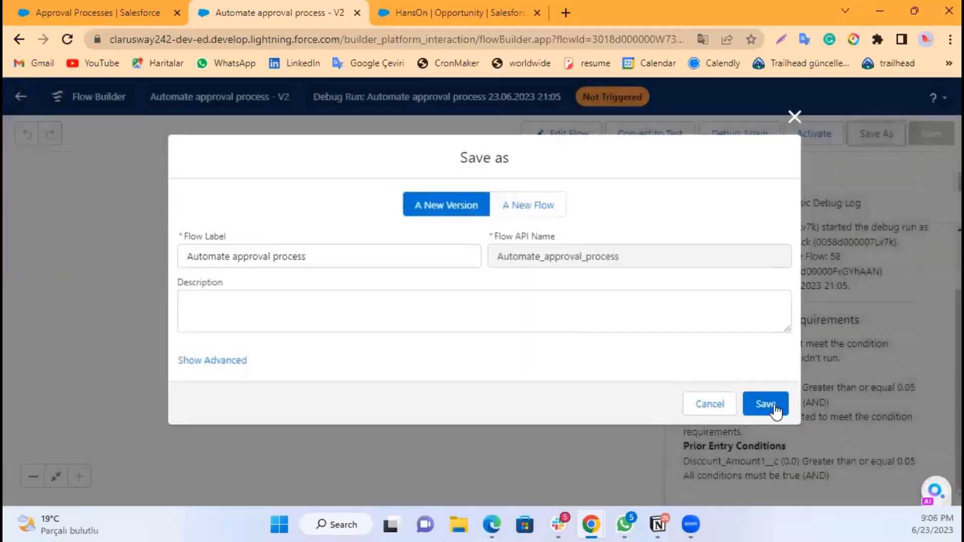
{"action": "left_click", "coordinate": [764, 404]}
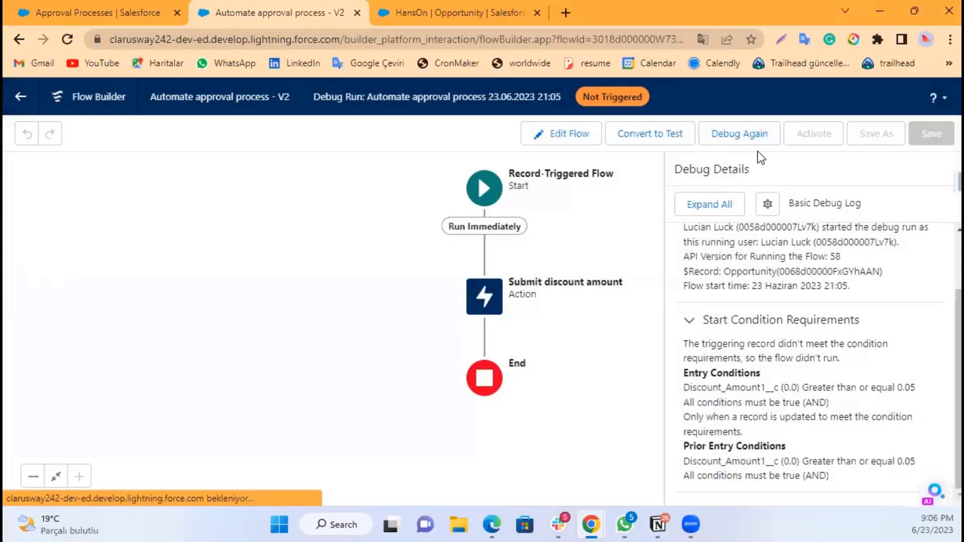
Step: Rerun the debug with the triggering record's Discount field beside Account ID set to 6
{"action": "left_click", "coordinate": [749, 135]}
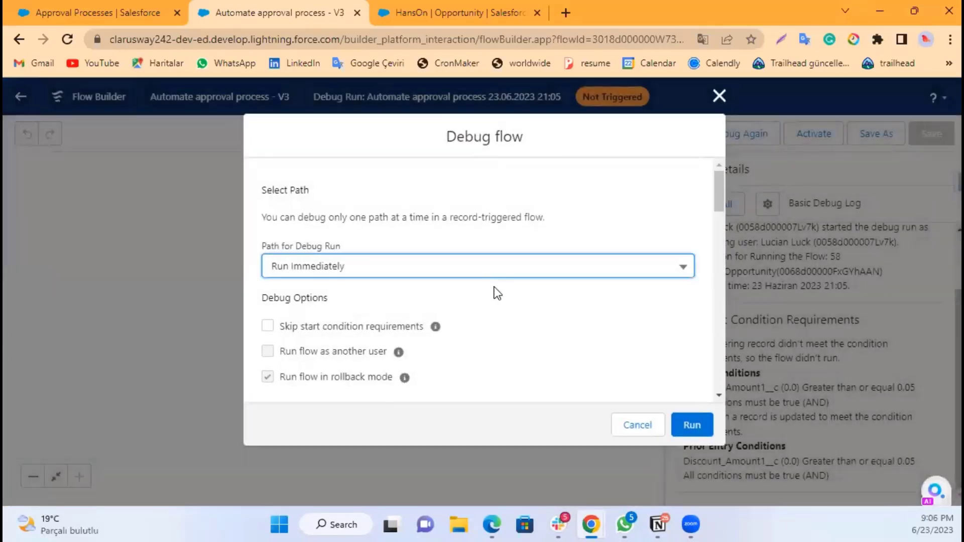
{"action": "scroll", "coordinate": [411, 332], "scroll_direction": "down", "scroll_amount": 10}
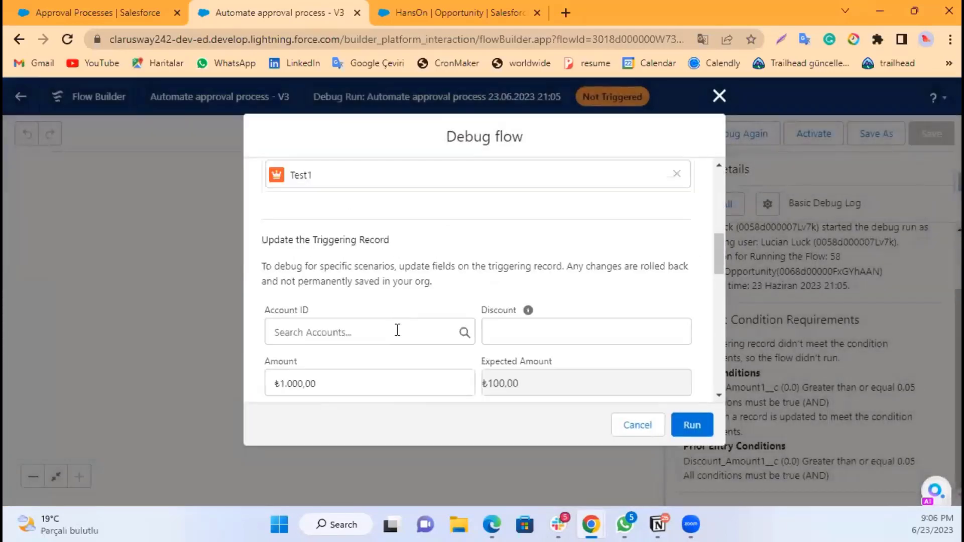
{"action": "scroll", "coordinate": [508, 236], "scroll_direction": "up", "scroll_amount": 3}
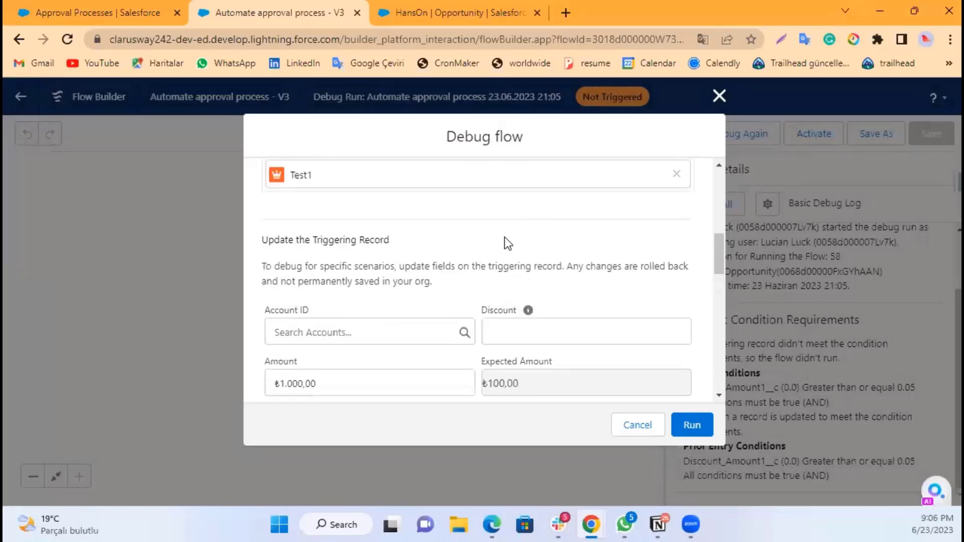
{"action": "left_click", "coordinate": [512, 329]}
{"action": "left_click", "coordinate": [567, 368]}
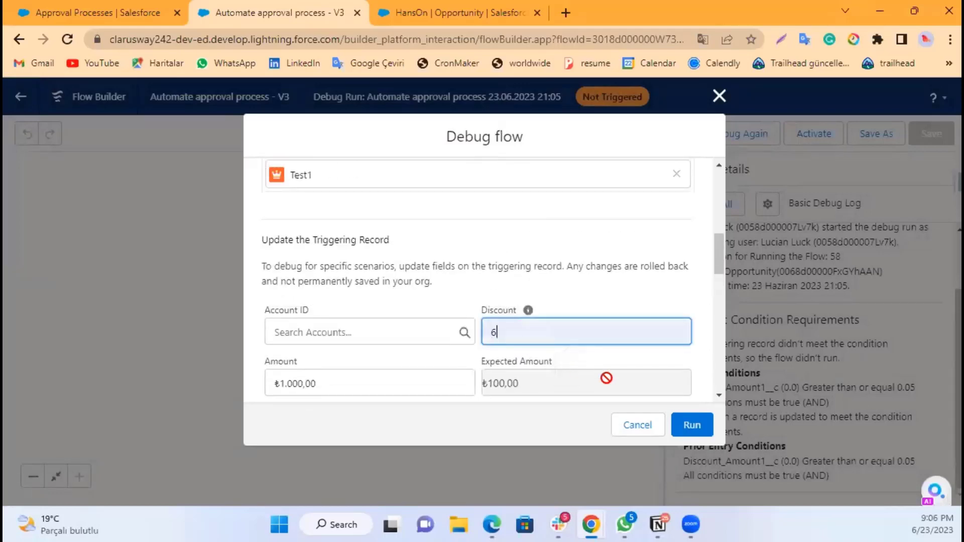
{"action": "left_click", "coordinate": [698, 425]}
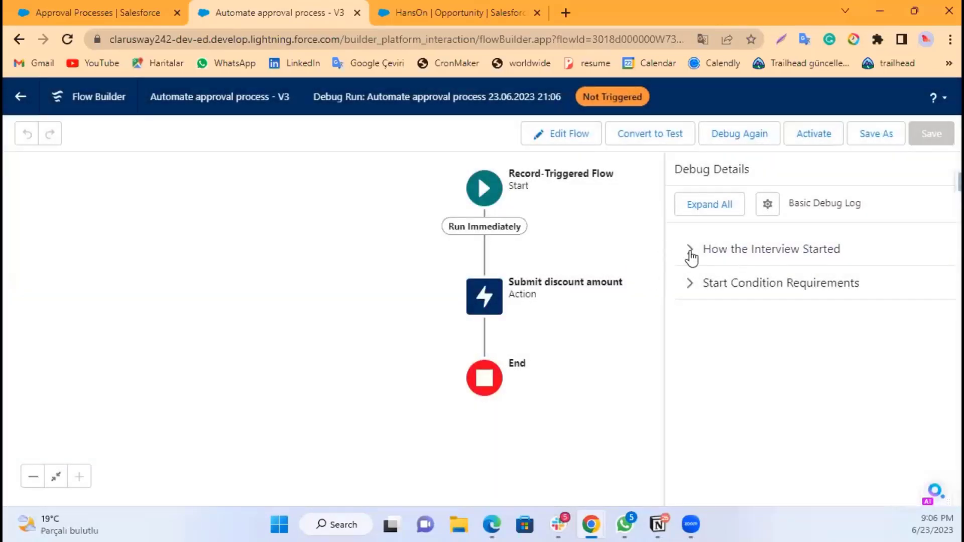
Step: Expand and examine the debug details on how the interview started and the start condition requirements
{"action": "left_click", "coordinate": [690, 251]}
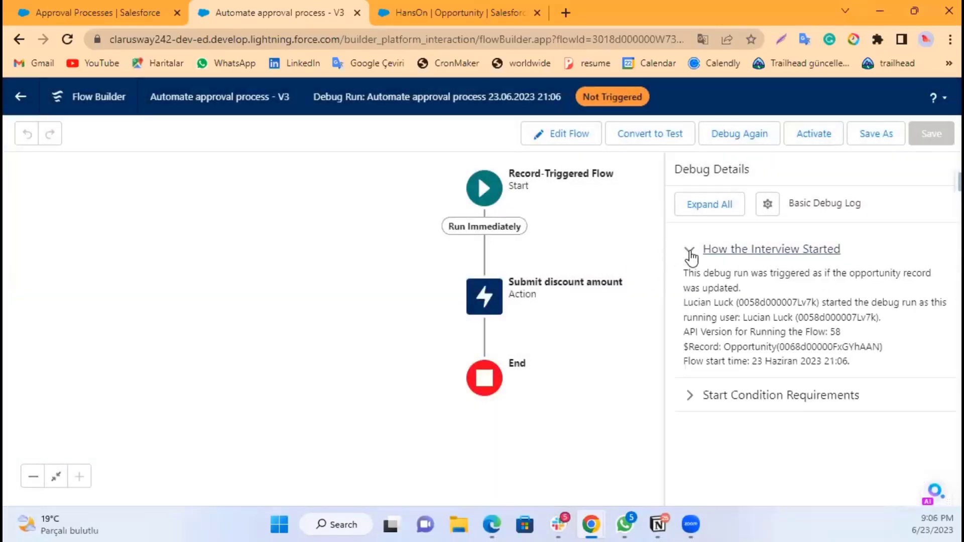
{"action": "left_click", "coordinate": [693, 394]}
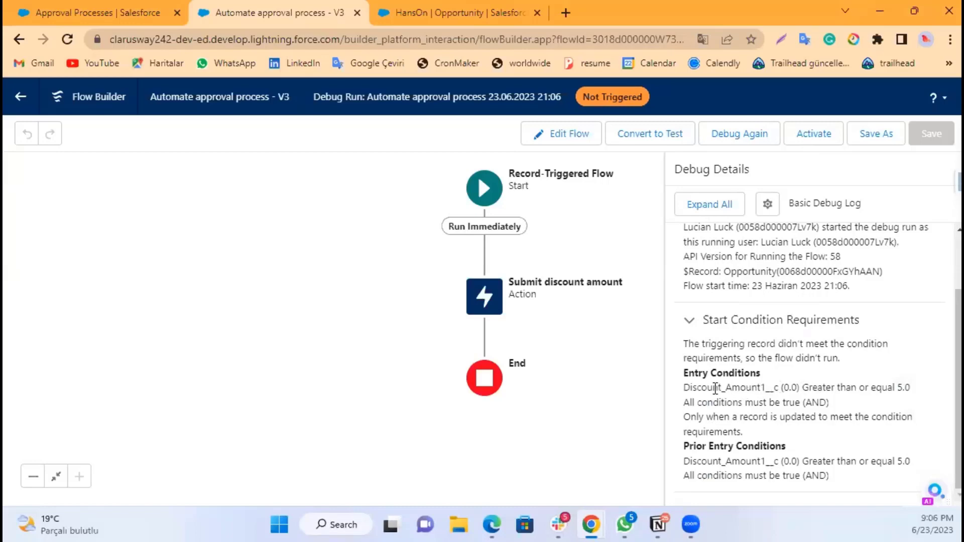
{"action": "left_click_drag", "start_coordinate": [715, 389], "coordinate": [802, 388]}
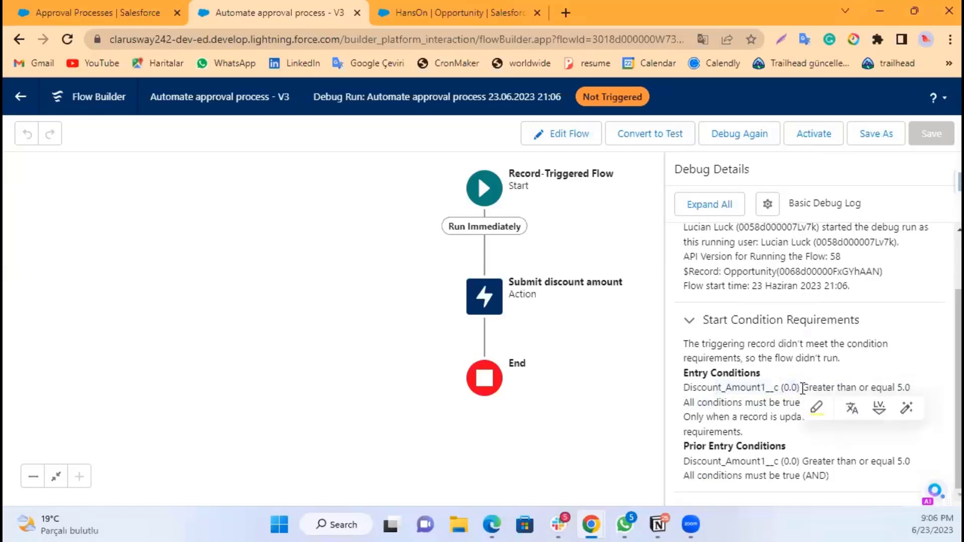
{"action": "scroll", "coordinate": [808, 335], "scroll_direction": "up", "scroll_amount": 2}
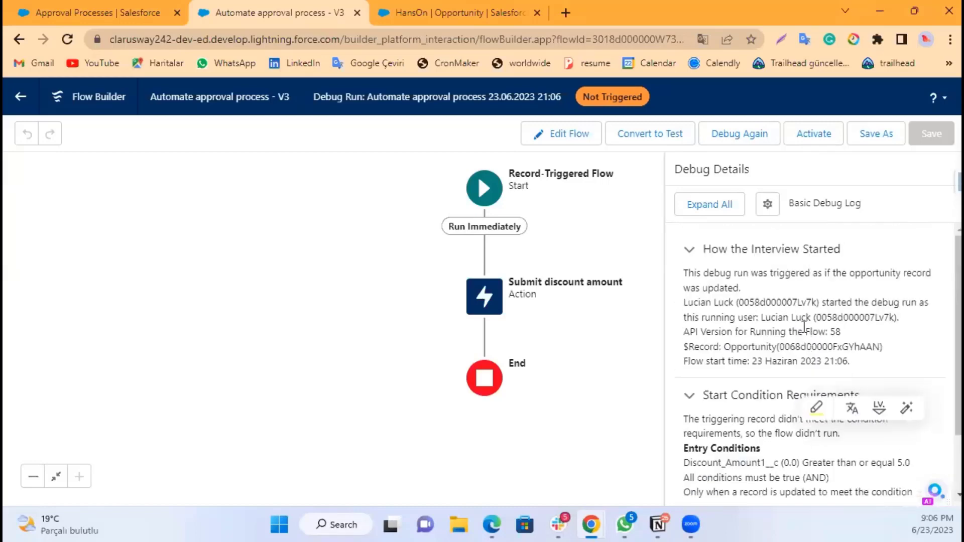
Step: Rerun the debug with the triggering record's Discount field below Description set to 5
{"action": "left_click", "coordinate": [755, 135]}
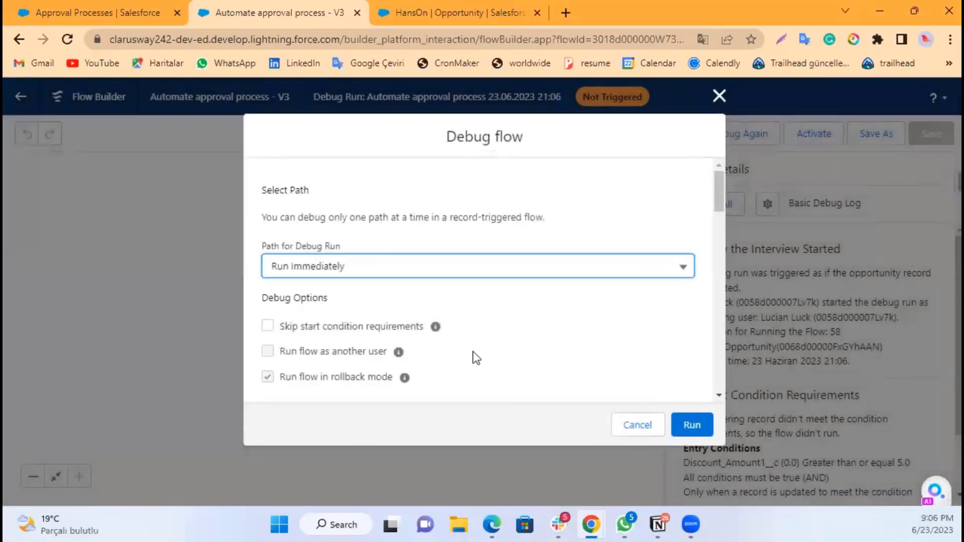
{"action": "scroll", "coordinate": [420, 344], "scroll_direction": "down", "scroll_amount": 10}
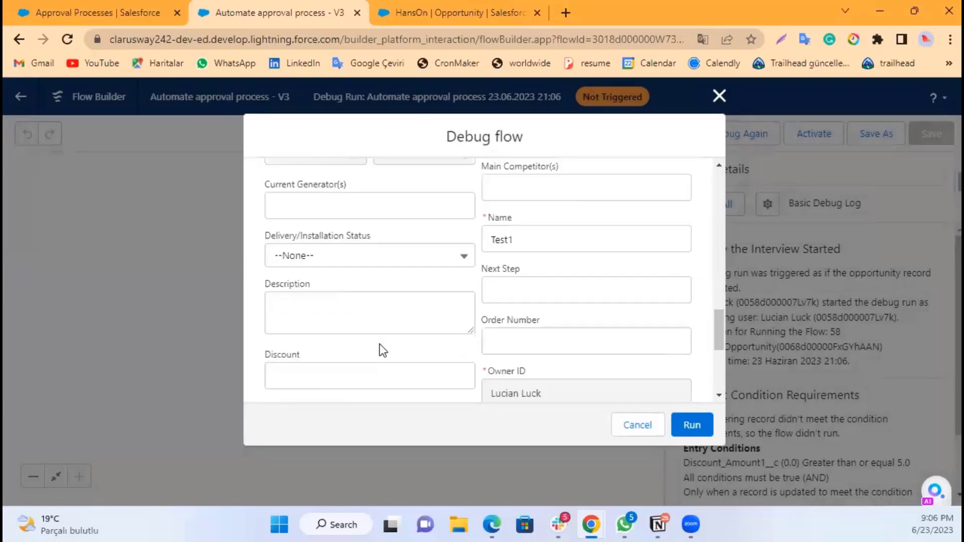
{"action": "scroll", "coordinate": [379, 345], "scroll_direction": "down", "scroll_amount": 5}
{"action": "scroll", "coordinate": [314, 299], "scroll_direction": "up", "scroll_amount": 2}
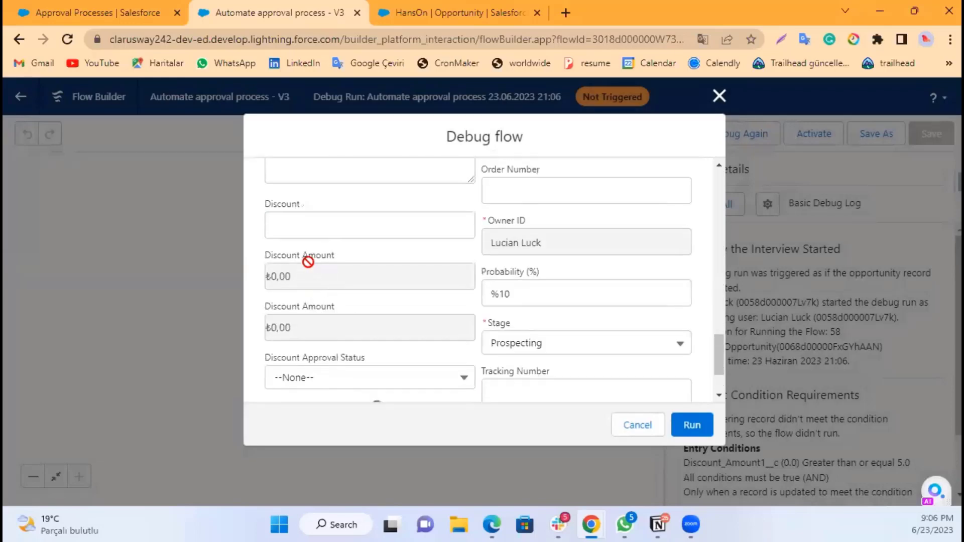
{"action": "left_click", "coordinate": [322, 226]}
{"action": "type", "text": "5"}
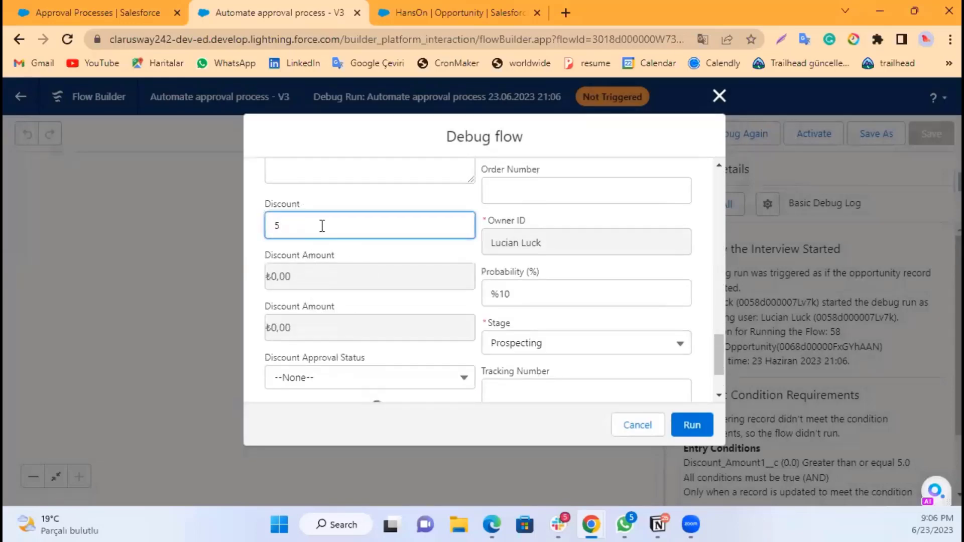
{"action": "left_click", "coordinate": [261, 230]}
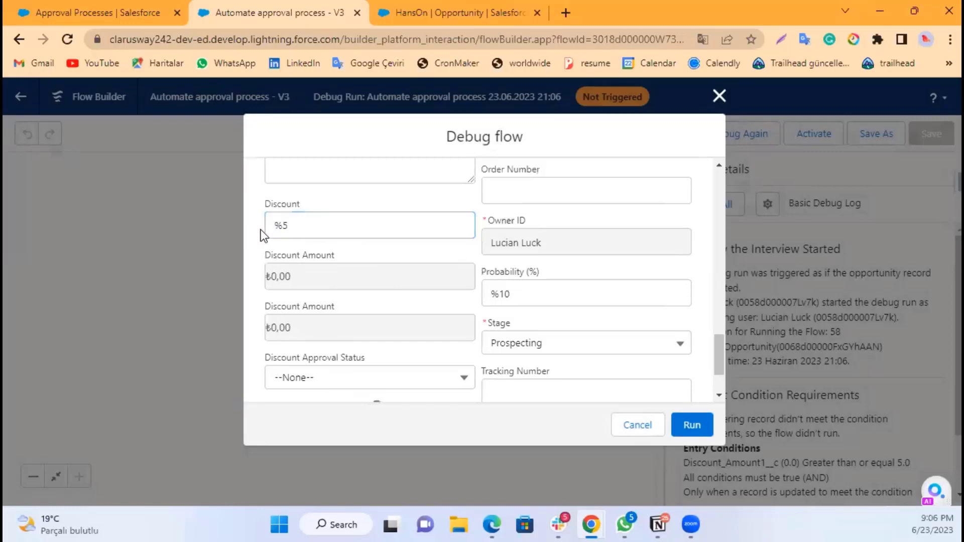
{"action": "left_click", "coordinate": [690, 424]}
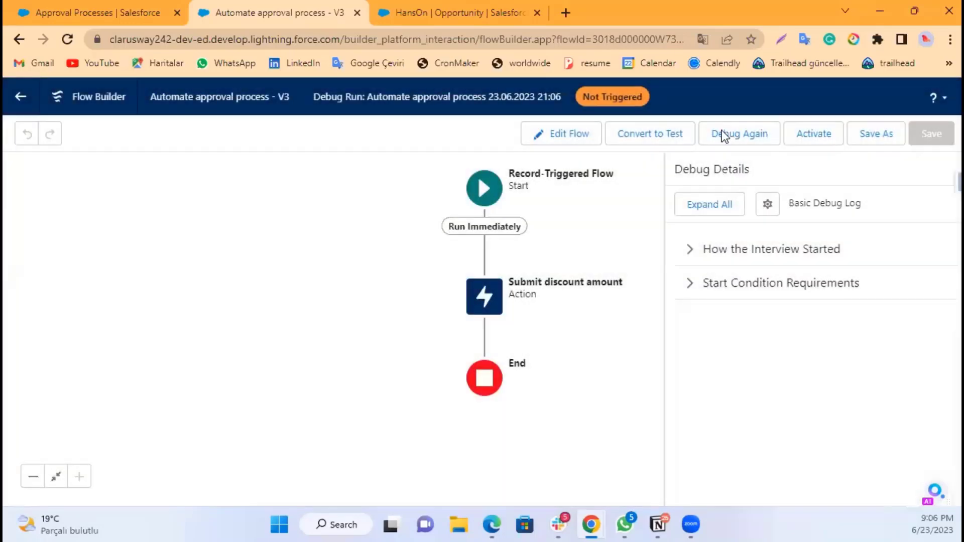
{"action": "left_click", "coordinate": [722, 132]}
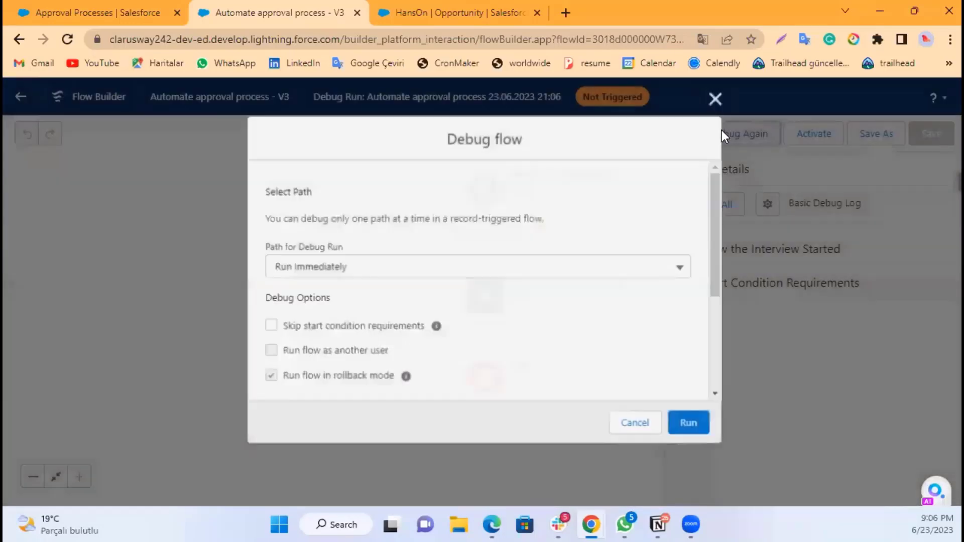
{"action": "left_click", "coordinate": [715, 99]}
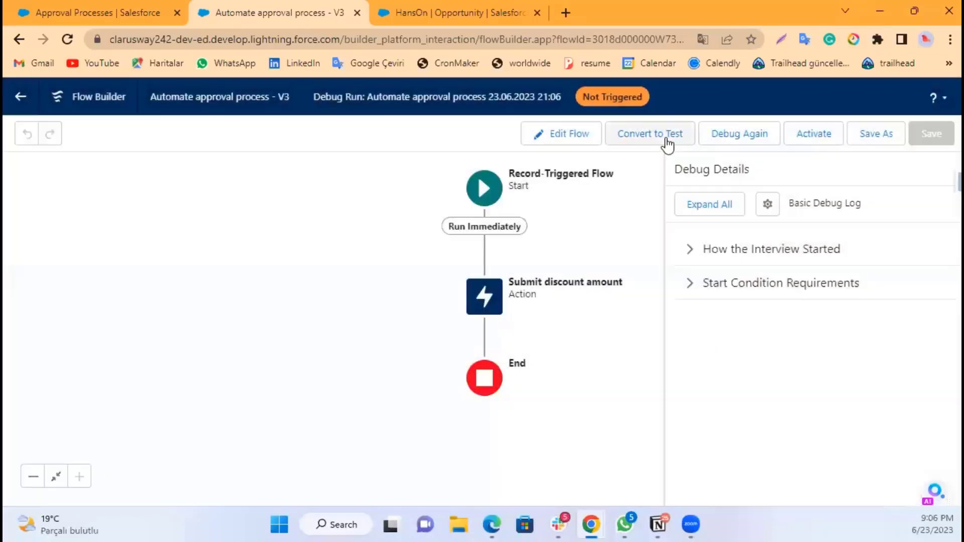
{"action": "left_click", "coordinate": [692, 252]}
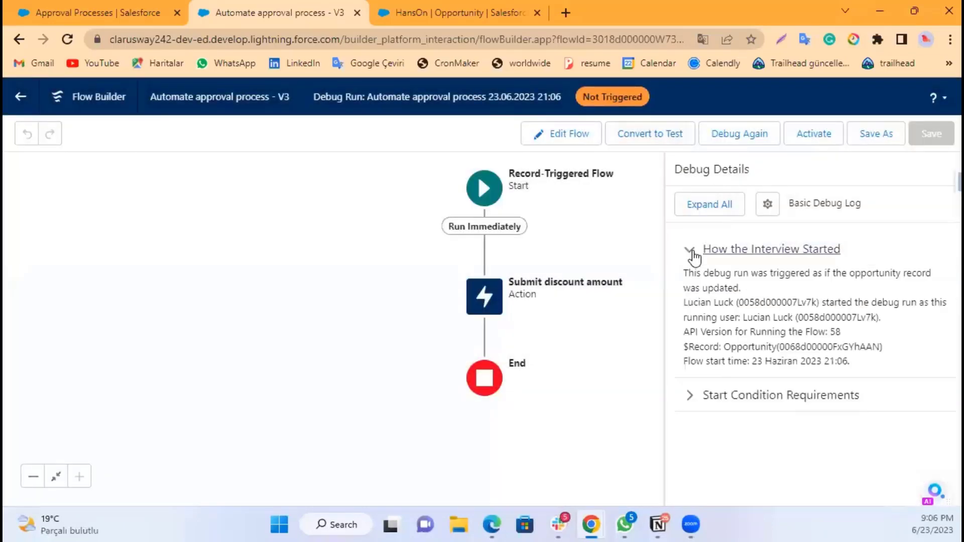
{"action": "left_click", "coordinate": [690, 250]}
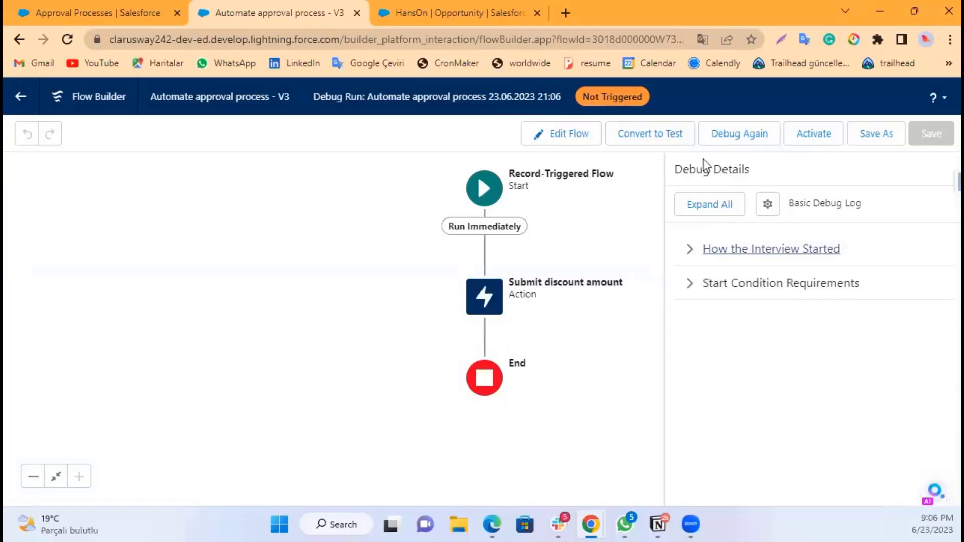
Step: Rerun the debug skipping start condition requirements, with the Discount beside Account ID set to 50 and the Discount below Description set to 5
{"action": "left_click", "coordinate": [727, 138]}
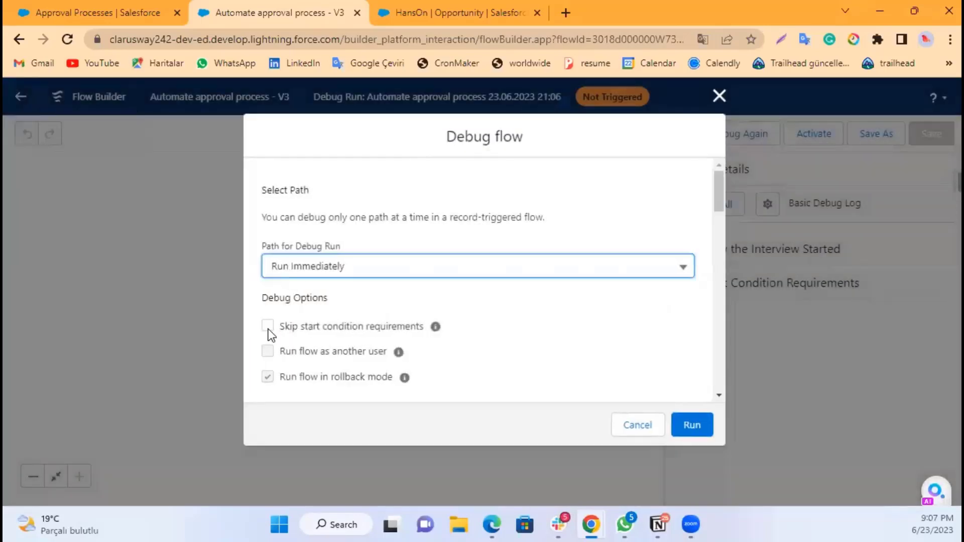
{"action": "left_click", "coordinate": [268, 327]}
{"action": "scroll", "coordinate": [543, 332], "scroll_direction": "down", "scroll_amount": 10}
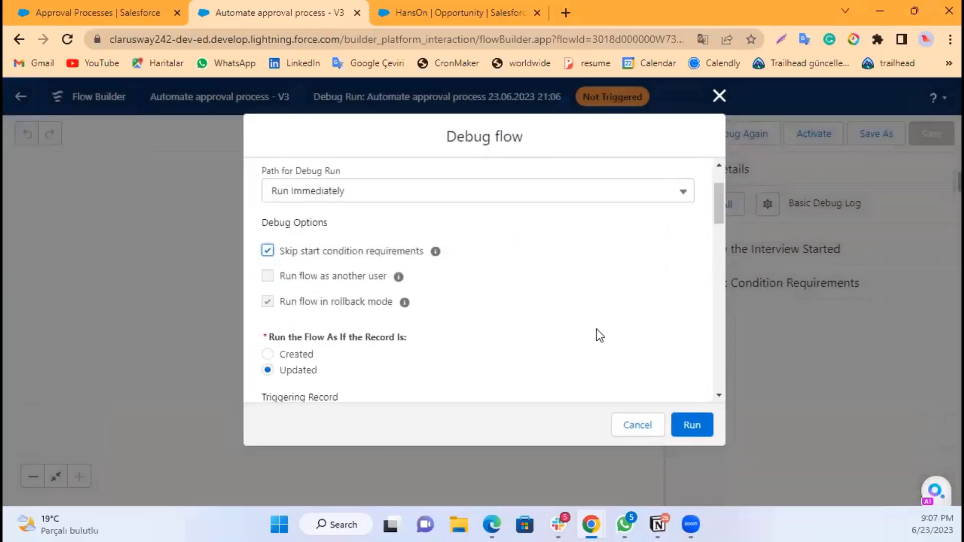
{"action": "scroll", "coordinate": [453, 308], "scroll_direction": "up", "scroll_amount": 6}
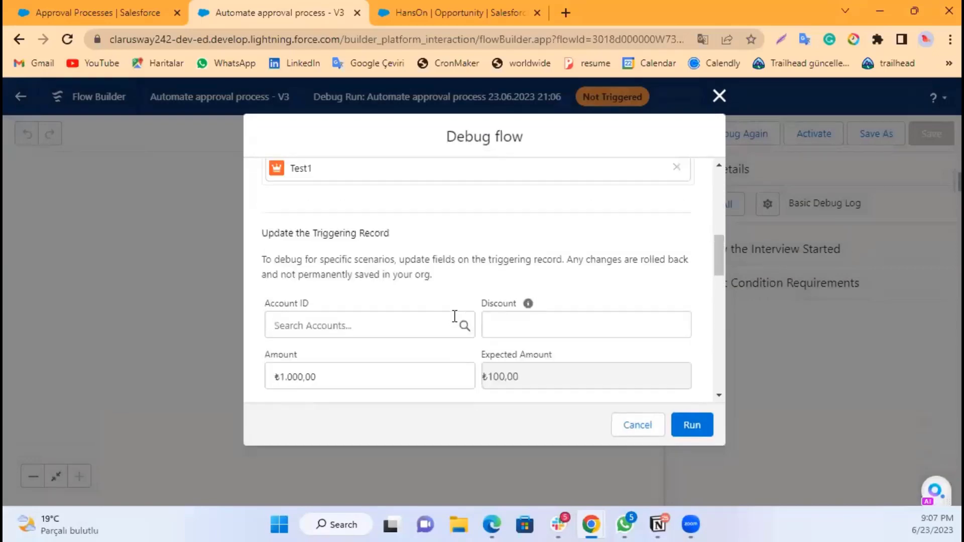
{"action": "left_click", "coordinate": [517, 396]}
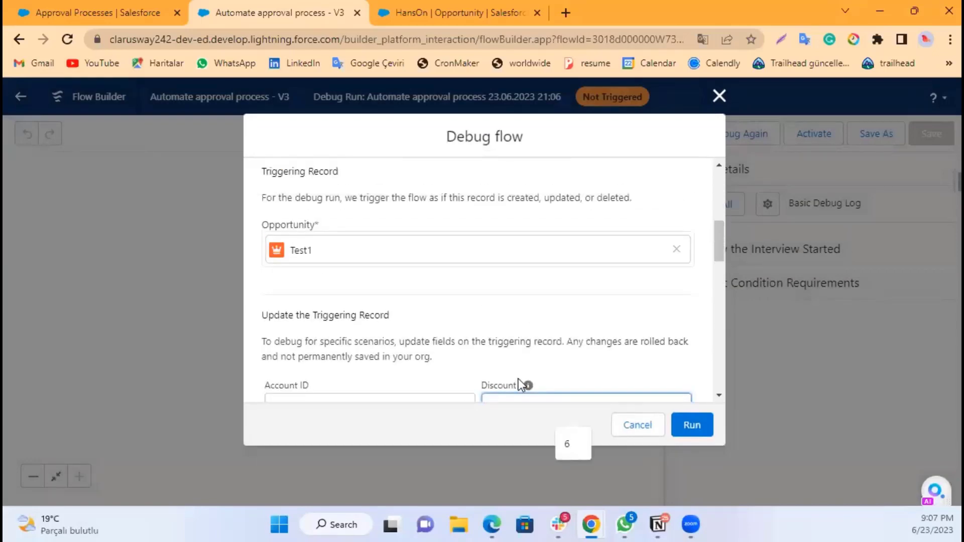
{"action": "type", "text": "50"}
{"action": "scroll", "coordinate": [522, 361], "scroll_direction": "down", "scroll_amount": 5}
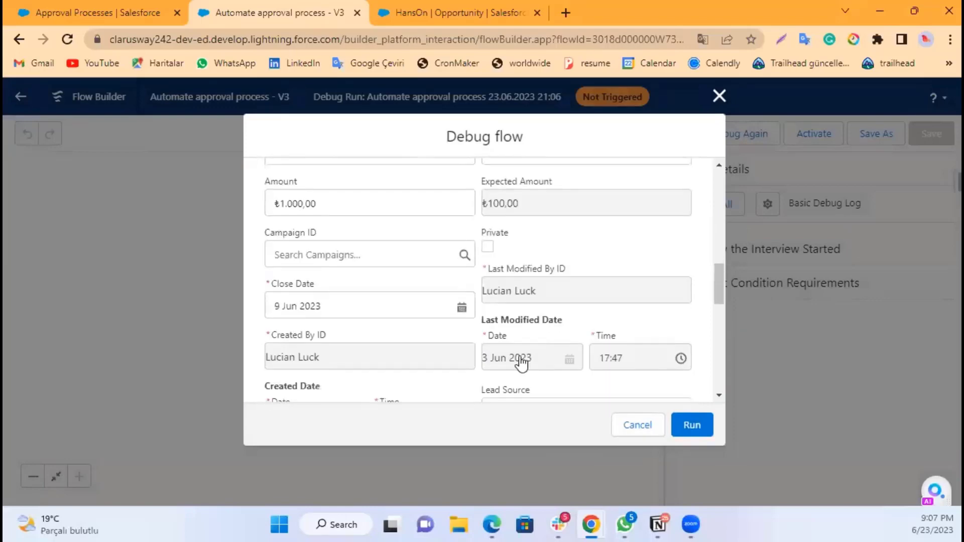
{"action": "scroll", "coordinate": [522, 362], "scroll_direction": "down", "scroll_amount": 5}
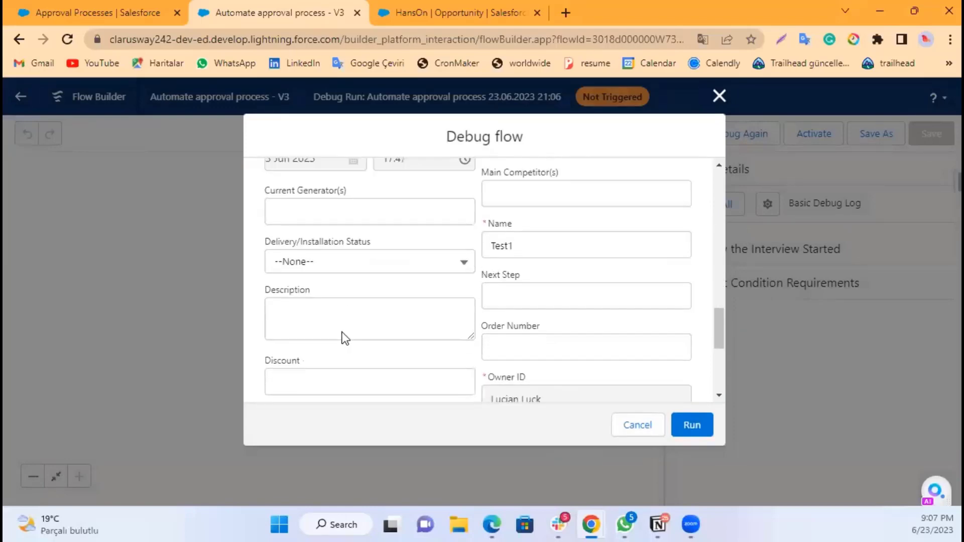
{"action": "scroll", "coordinate": [345, 338], "scroll_direction": "down", "scroll_amount": 2}
{"action": "left_click", "coordinate": [319, 292]}
{"action": "type", "text": "5"}
{"action": "left_click", "coordinate": [443, 311]}
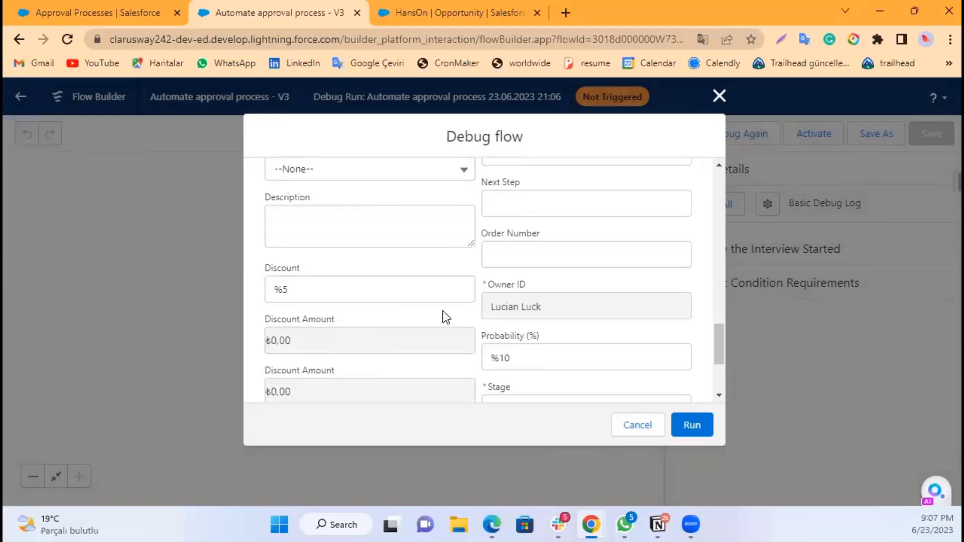
{"action": "left_click", "coordinate": [690, 424]}
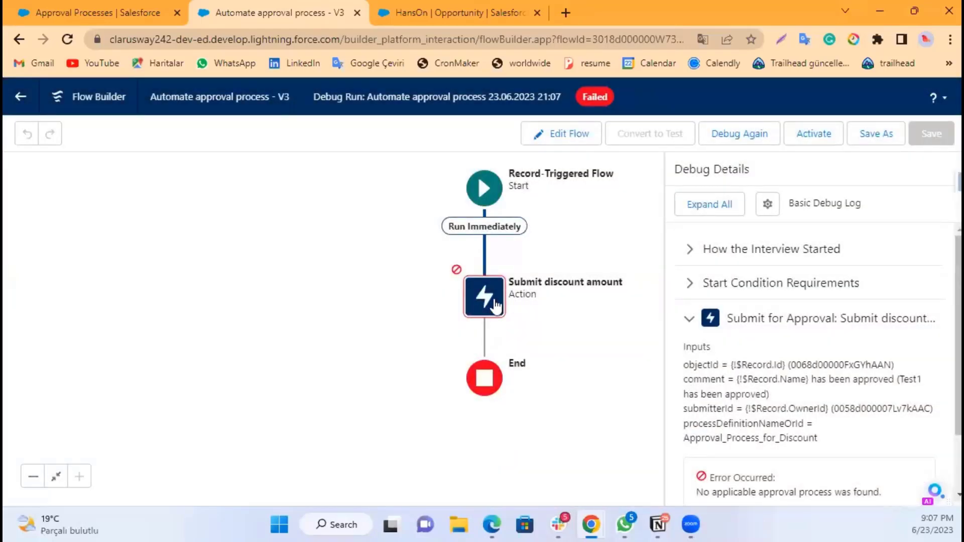
Step: Examine the debug error on the action and compare it with the approval process's unique name in the other tab
{"action": "scroll", "coordinate": [783, 403], "scroll_direction": "down", "scroll_amount": 2}
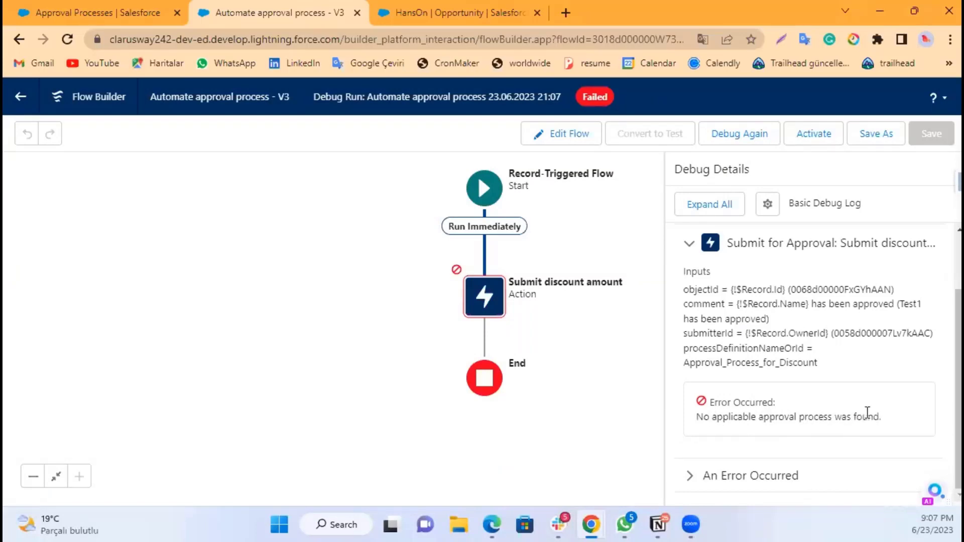
{"action": "left_click", "coordinate": [118, 6]}
{"action": "left_click", "coordinate": [468, 363]}
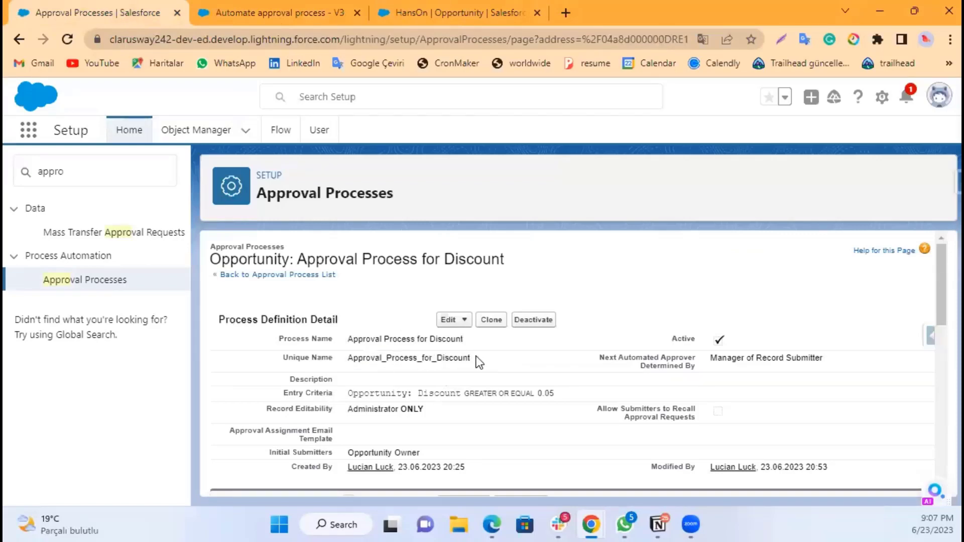
{"action": "left_click_drag", "start_coordinate": [471, 358], "coordinate": [352, 355]}
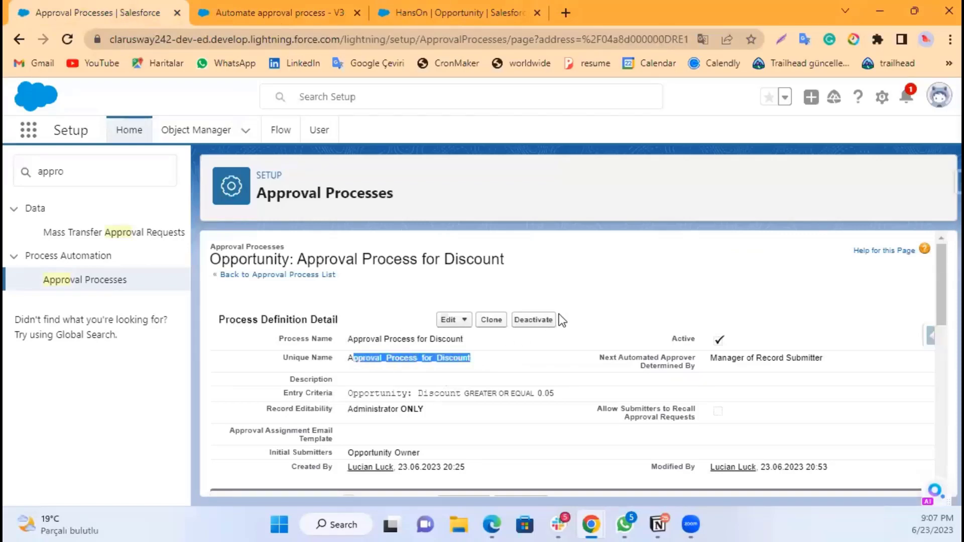
{"action": "left_click", "coordinate": [478, 358]}
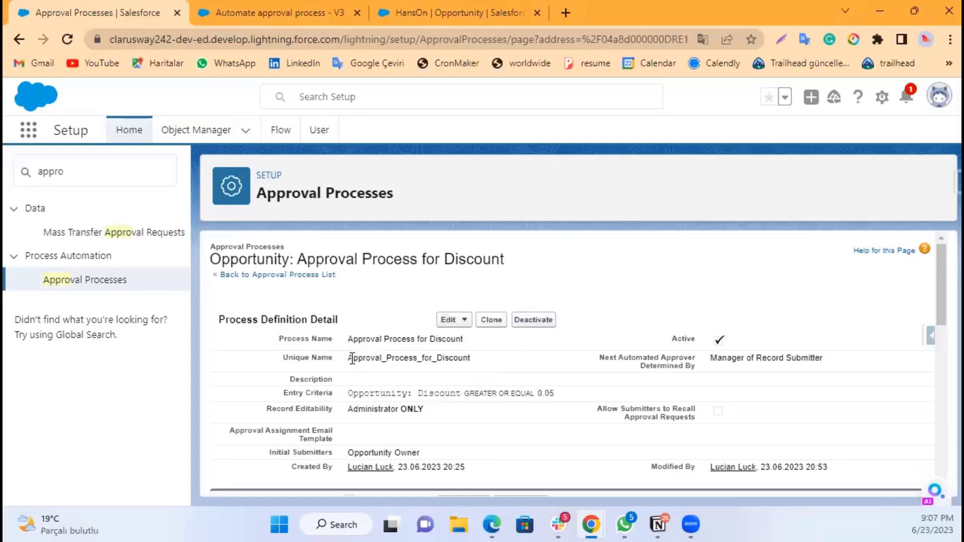
{"action": "left_click_drag", "start_coordinate": [350, 358], "coordinate": [472, 367]}
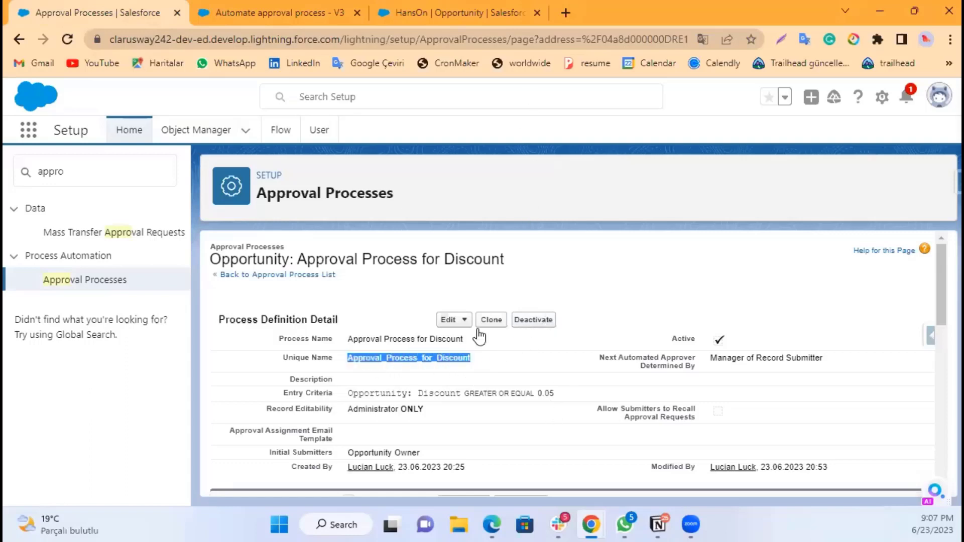
{"action": "left_click", "coordinate": [465, 13]}
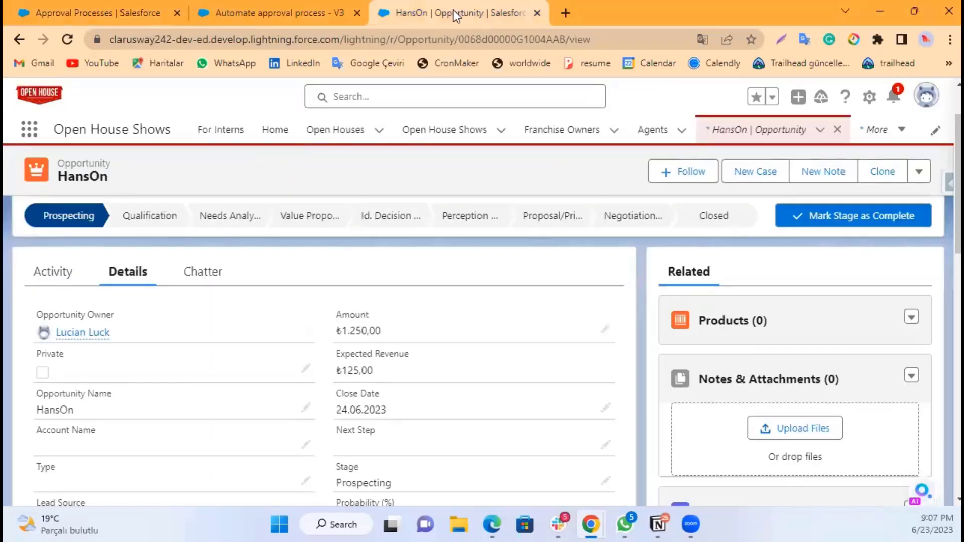
{"action": "left_click", "coordinate": [302, 10]}
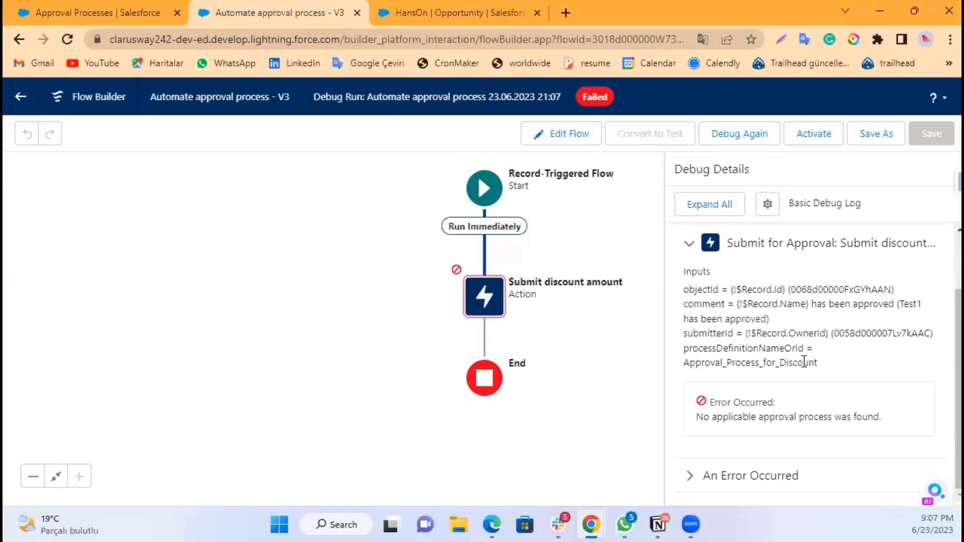
{"action": "scroll", "coordinate": [780, 411], "scroll_direction": "up", "scroll_amount": 2}
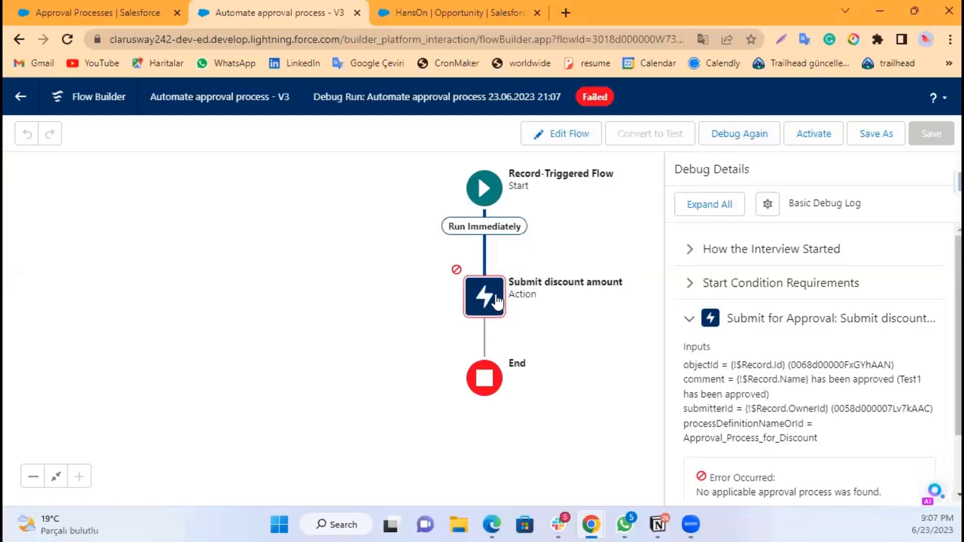
Step: Open the Submit discount amount action and check its Approval Process Name or ID against the approval process's unique name
{"action": "double_click", "coordinate": [495, 294]}
{"action": "scroll", "coordinate": [513, 302], "scroll_direction": "down", "scroll_amount": 2}
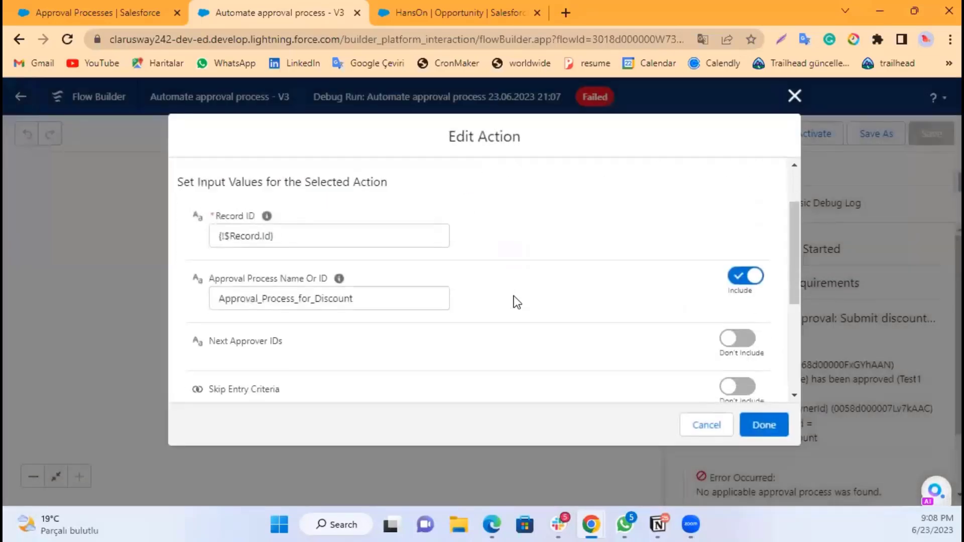
{"action": "left_click", "coordinate": [387, 304]}
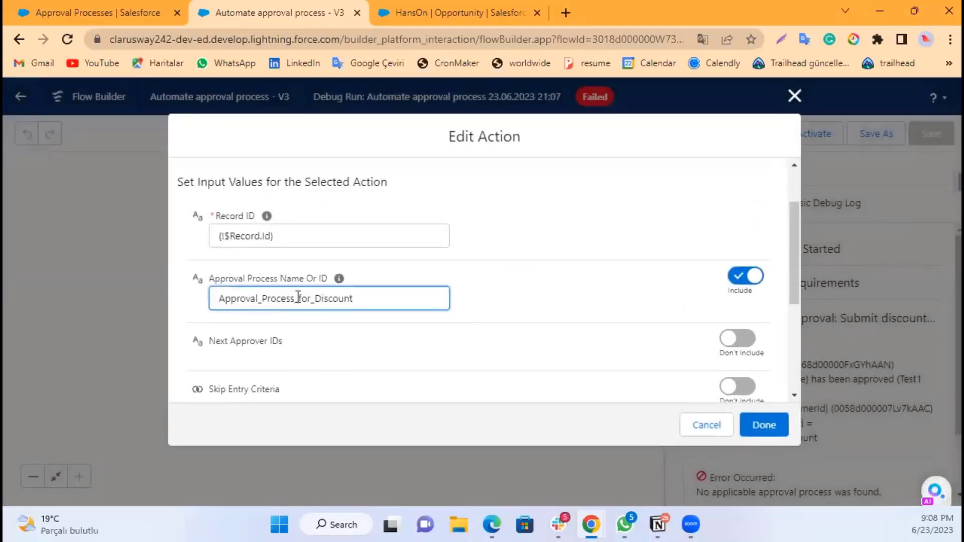
{"action": "left_click", "coordinate": [134, 7]}
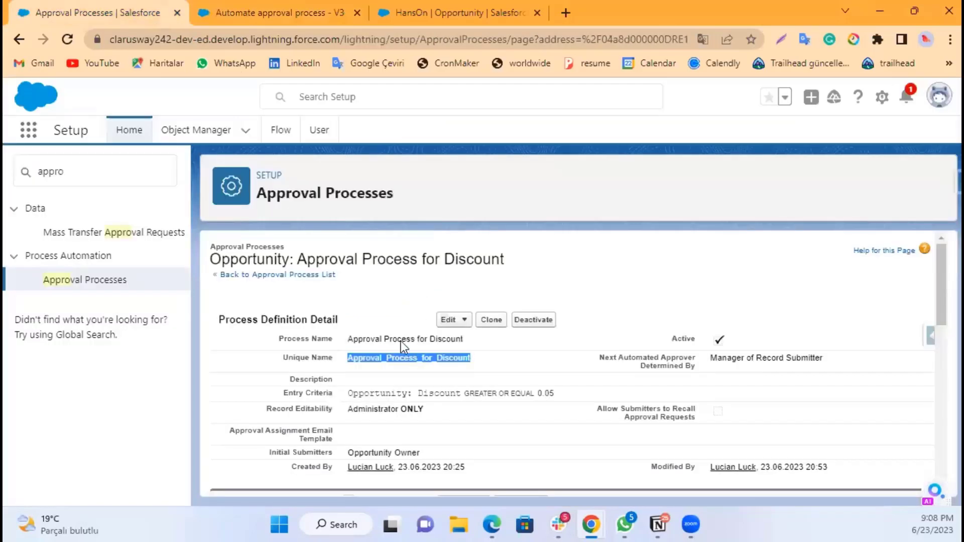
{"action": "left_click", "coordinate": [432, 359]}
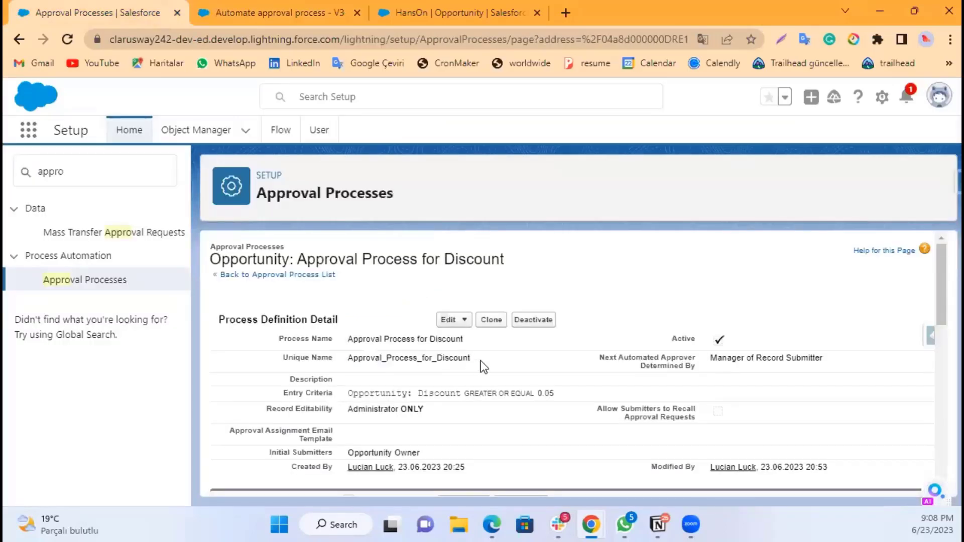
{"action": "left_click", "coordinate": [283, 14]}
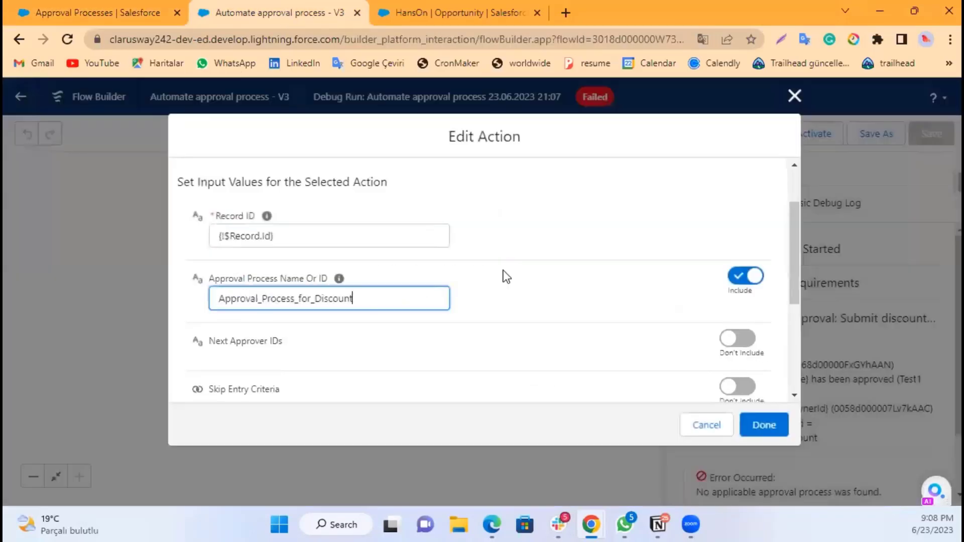
{"action": "left_click", "coordinate": [609, 302]}
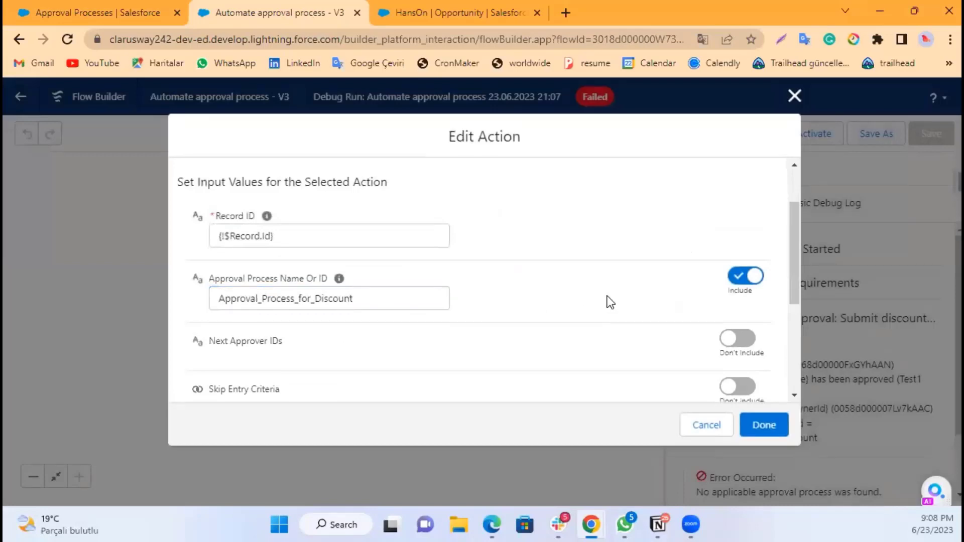
{"action": "scroll", "coordinate": [552, 291], "scroll_direction": "down", "scroll_amount": 2}
{"action": "scroll", "coordinate": [522, 277], "scroll_direction": "down", "scroll_amount": 3}
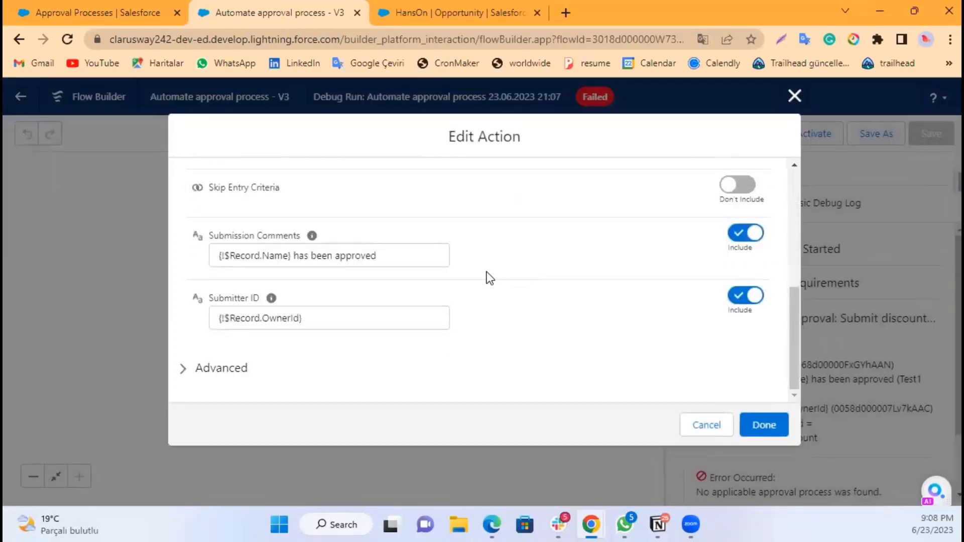
{"action": "scroll", "coordinate": [552, 291], "scroll_direction": "up", "scroll_amount": 5}
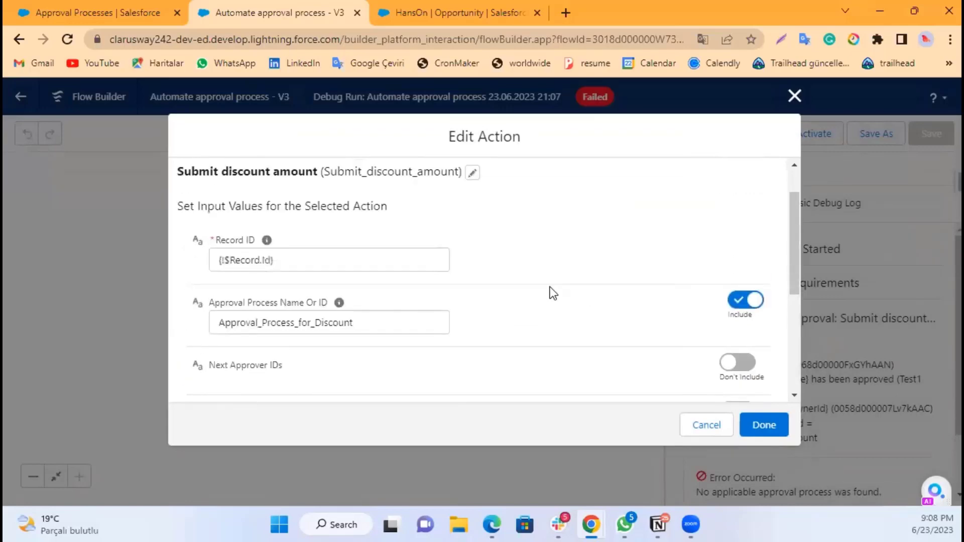
{"action": "left_click", "coordinate": [388, 319]}
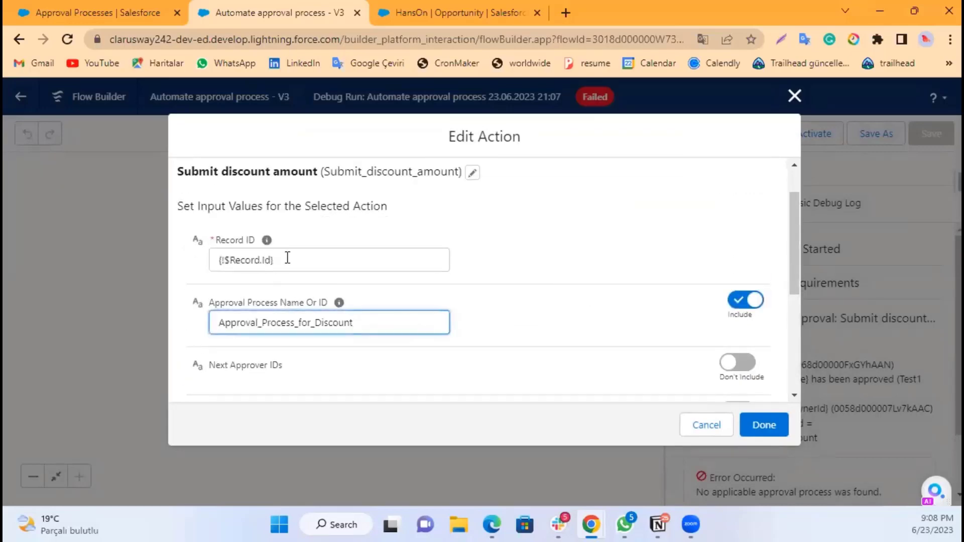
{"action": "left_click", "coordinate": [303, 259]}
{"action": "left_click", "coordinate": [374, 224]}
{"action": "left_click", "coordinate": [376, 322]}
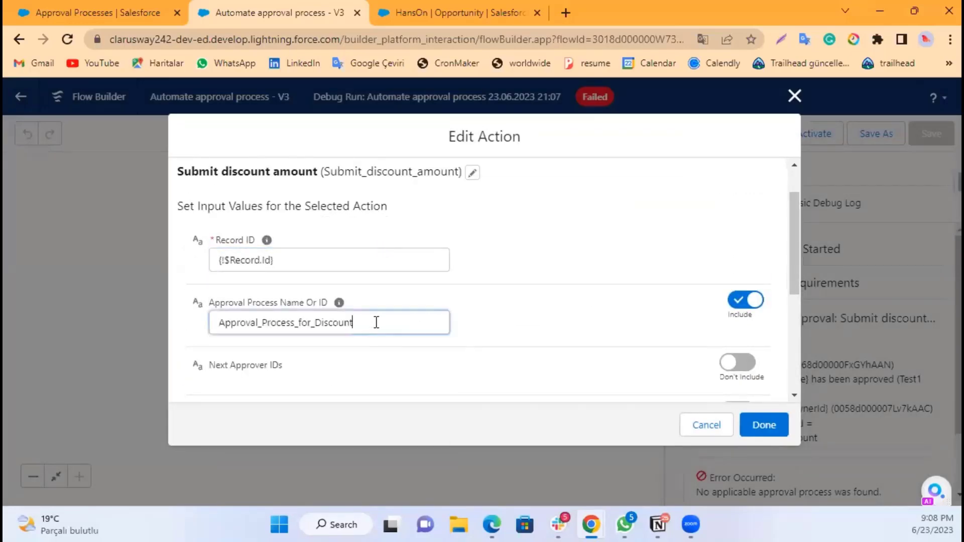
{"action": "left_click", "coordinate": [563, 293]}
{"action": "scroll", "coordinate": [593, 306], "scroll_direction": "down", "scroll_amount": 1}
{"action": "scroll", "coordinate": [459, 258], "scroll_direction": "down", "scroll_amount": 5}
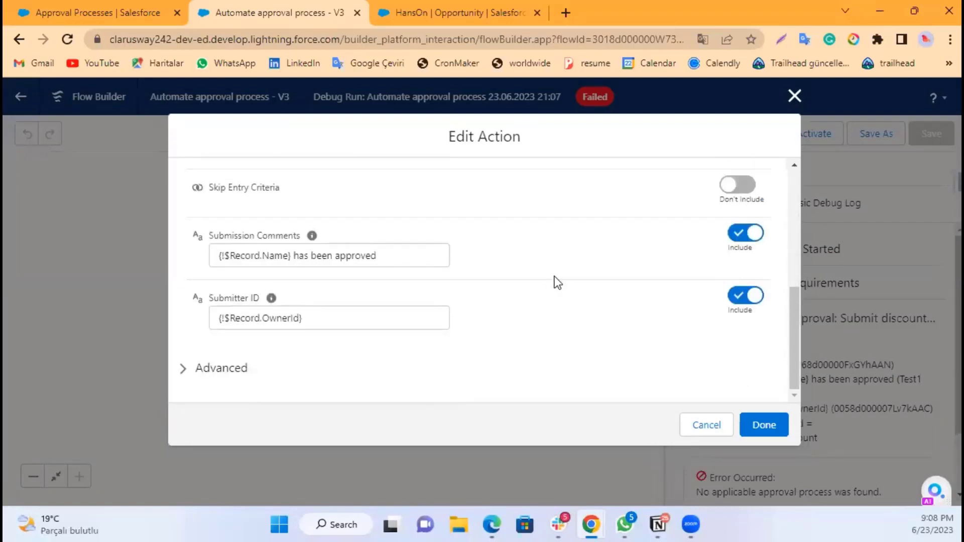
{"action": "left_click", "coordinate": [765, 426]}
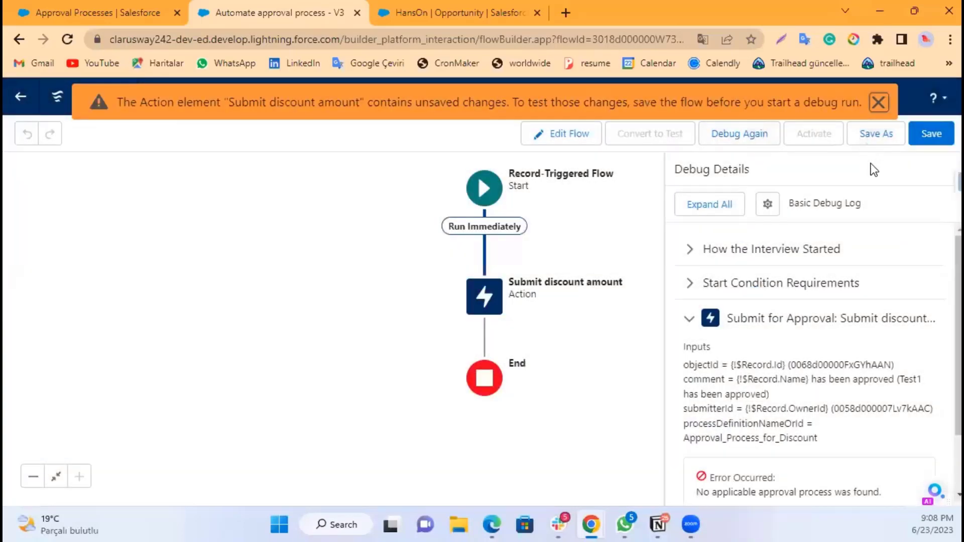
Step: Save the flow as a new version and activate it
{"action": "left_click", "coordinate": [877, 134]}
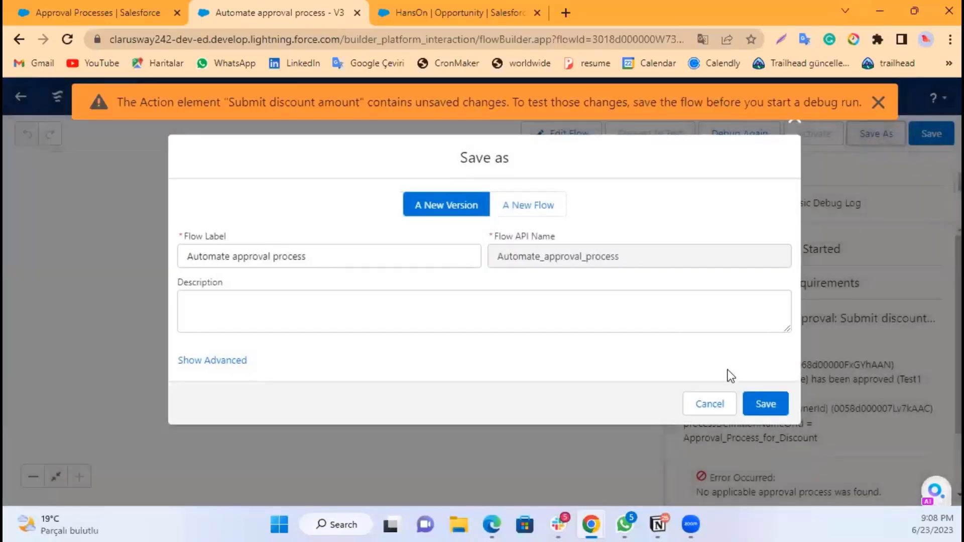
{"action": "left_click", "coordinate": [766, 404]}
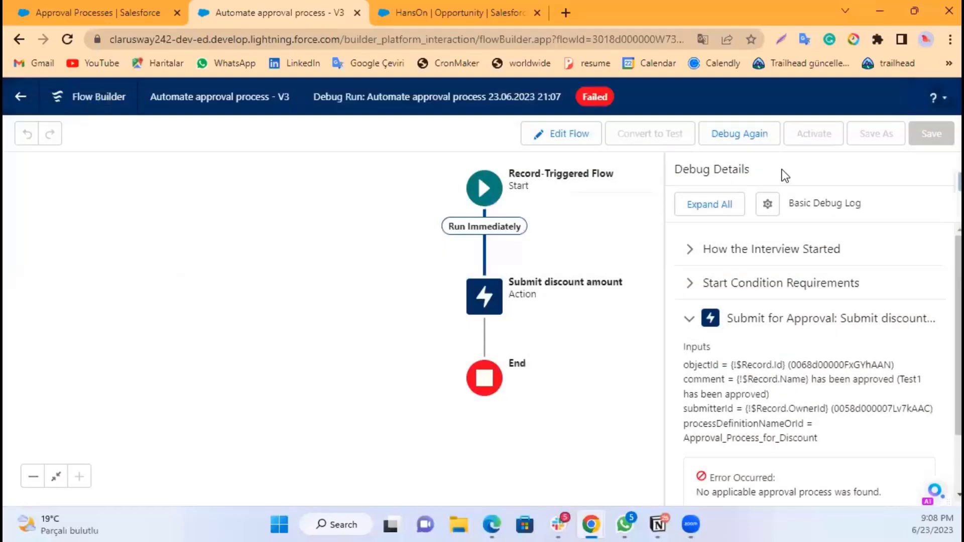
{"action": "left_click", "coordinate": [820, 136]}
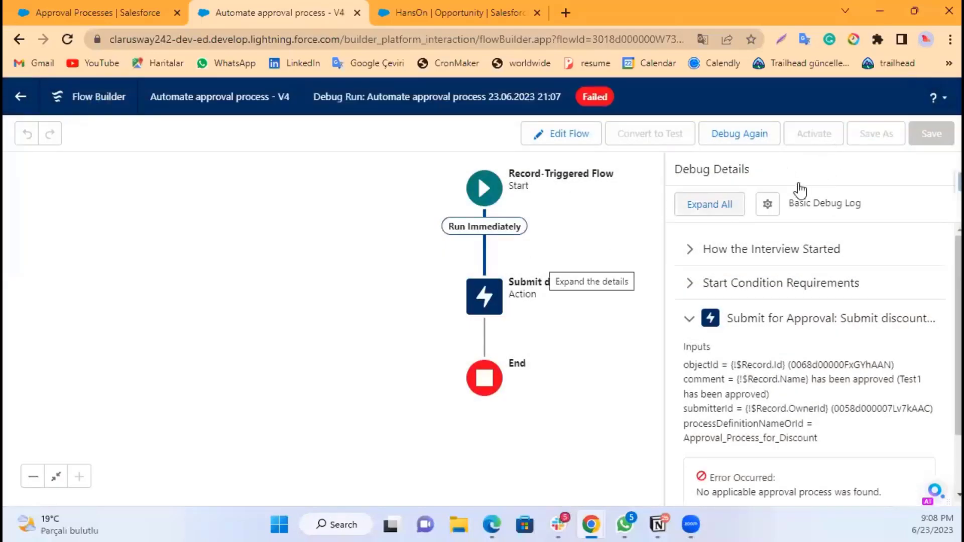
Step: Rerun the debug and examine the error details for the Submit discount amount action
{"action": "left_click", "coordinate": [738, 135]}
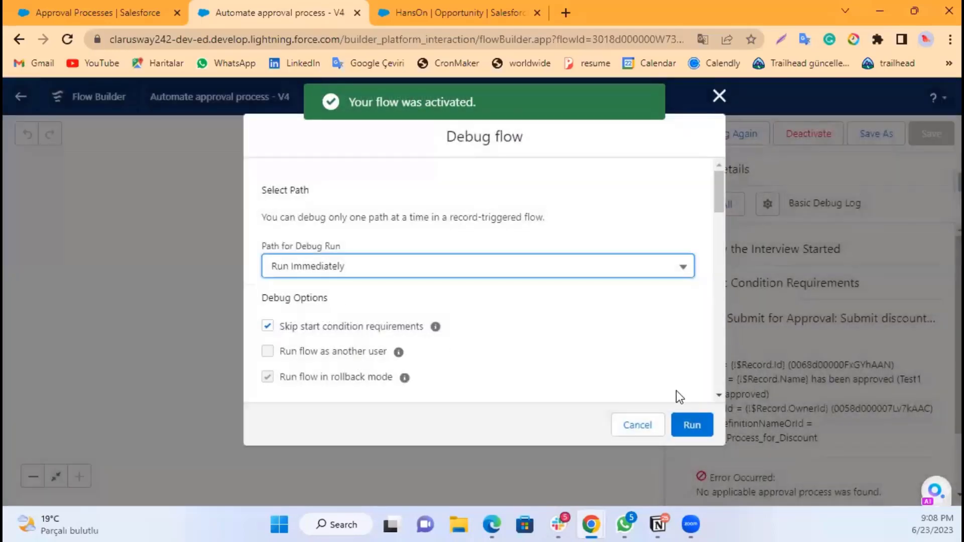
{"action": "left_click", "coordinate": [688, 423]}
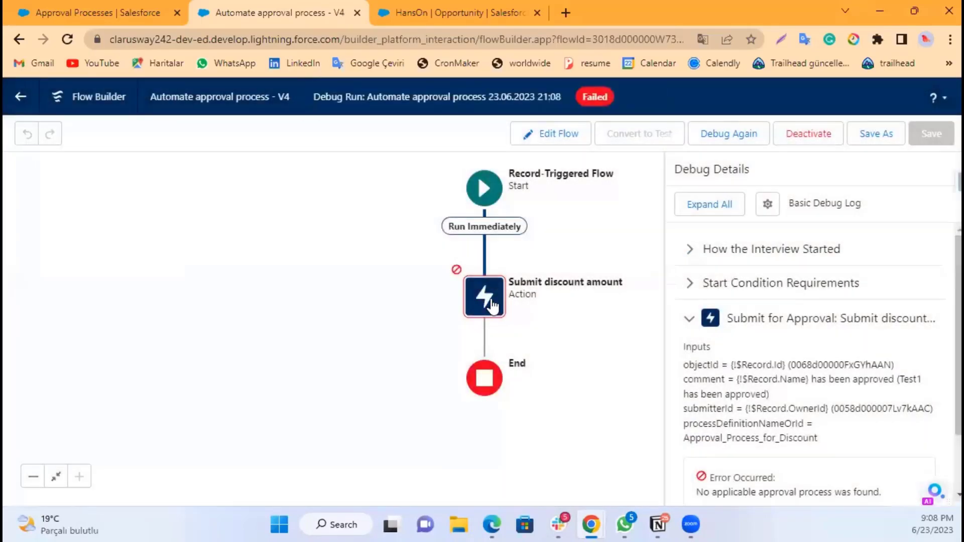
{"action": "scroll", "coordinate": [823, 431], "scroll_direction": "down", "scroll_amount": 2}
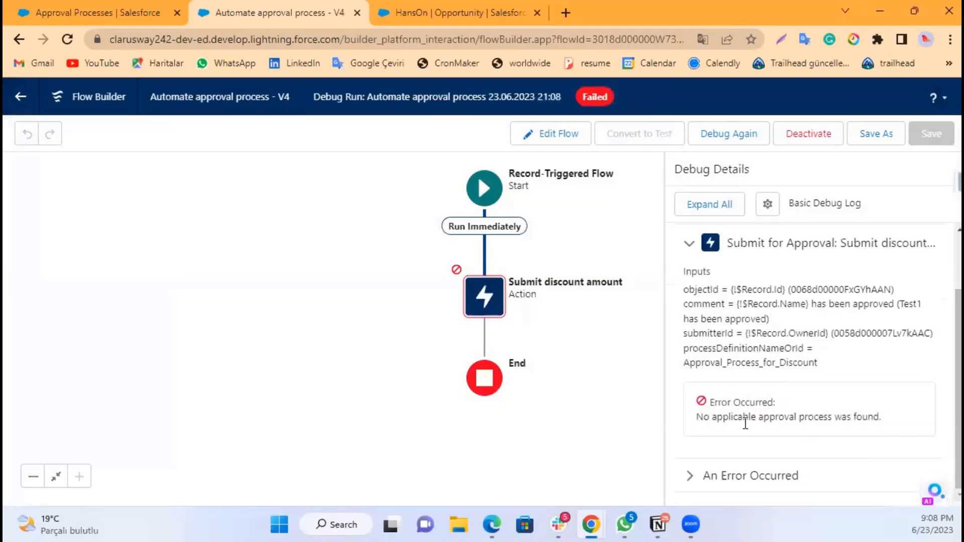
{"action": "left_click_drag", "start_coordinate": [697, 418], "coordinate": [886, 424]}
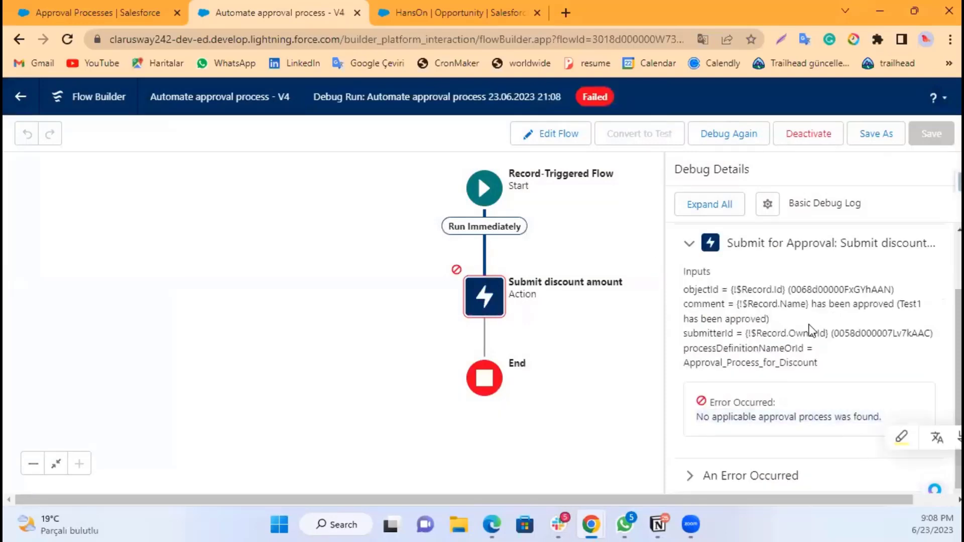
Step: Copy the approval process's unique name Approval_Process_for_Discount from the approval process detail tab and return to the flow
{"action": "left_click", "coordinate": [113, 7]}
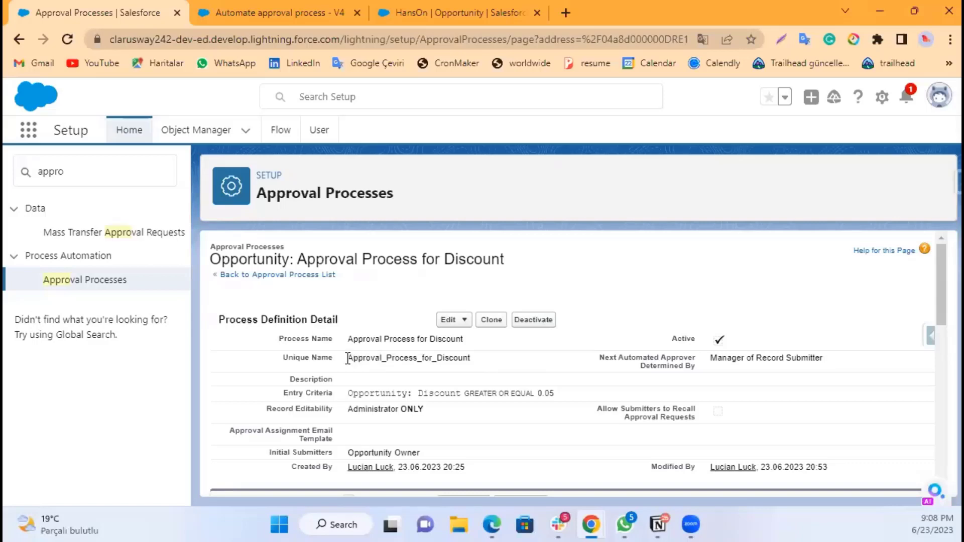
{"action": "left_click_drag", "start_coordinate": [348, 359], "coordinate": [477, 365]}
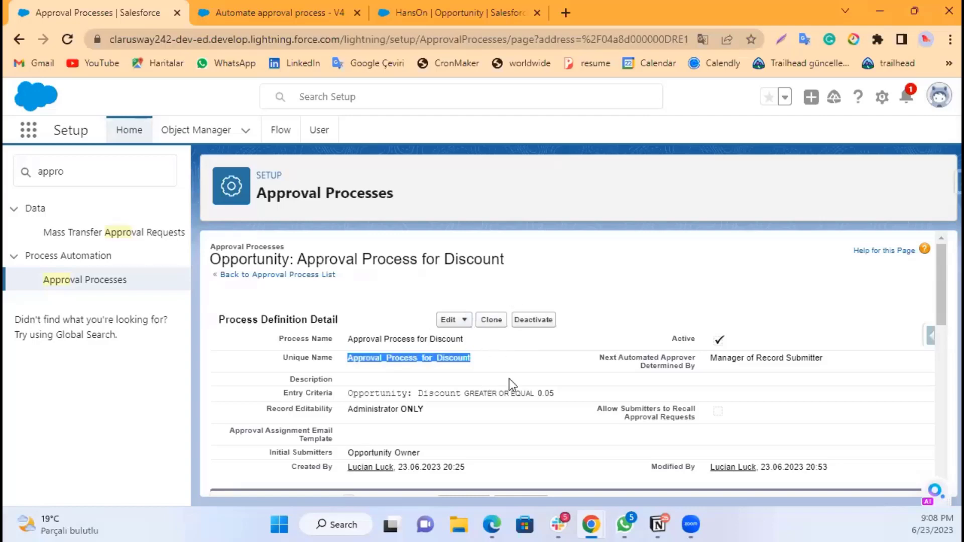
{"action": "left_click", "coordinate": [320, 11]}
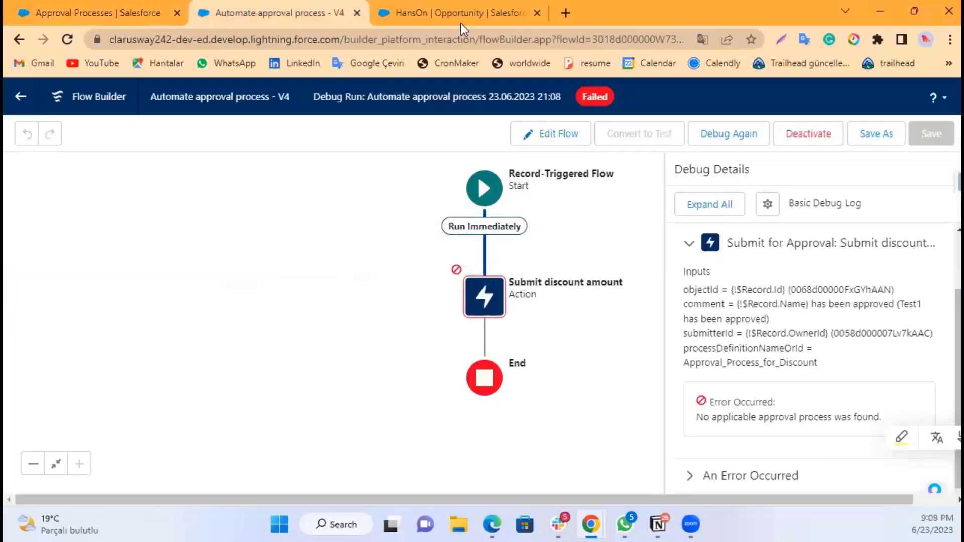
Step: Deactivate the flow and reopen it for editing
{"action": "left_click", "coordinate": [807, 134]}
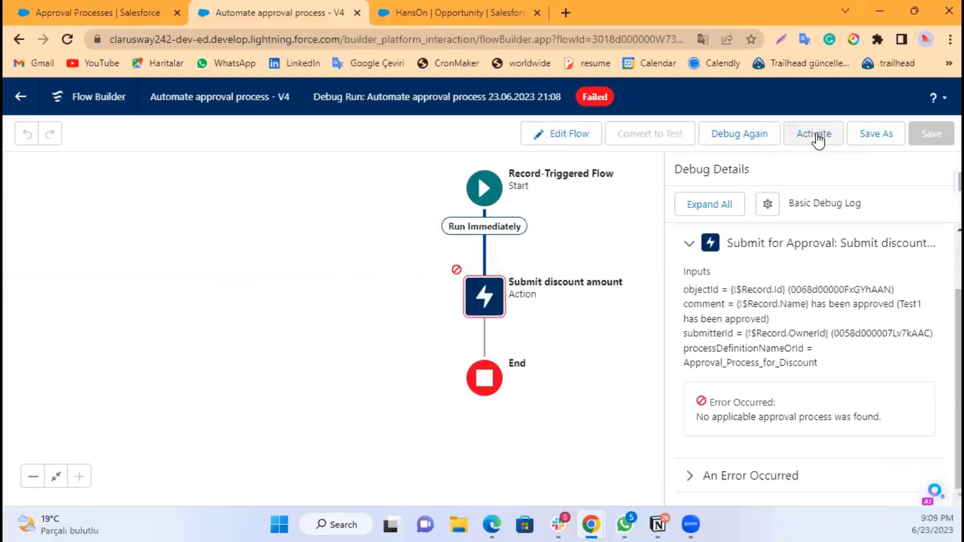
{"action": "left_click", "coordinate": [484, 304]}
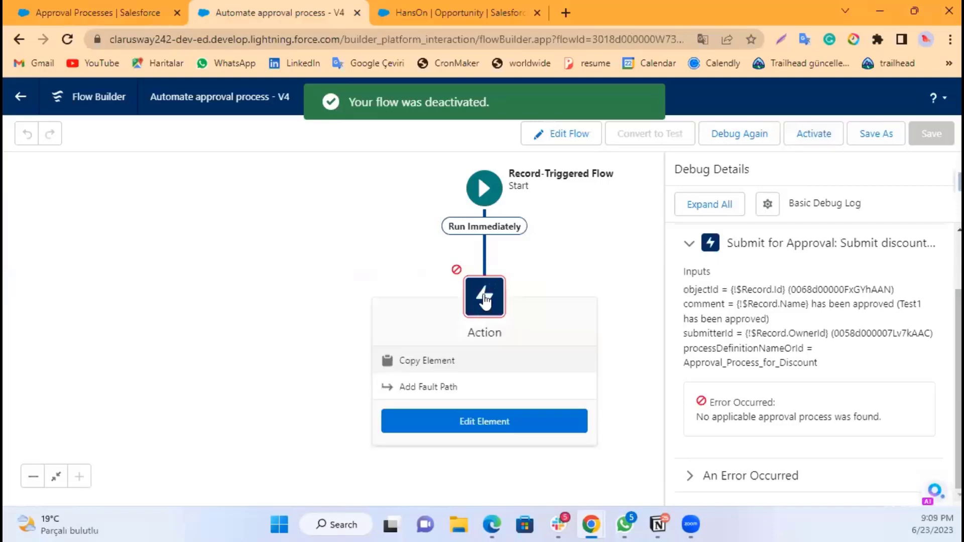
{"action": "left_click", "coordinate": [560, 134]}
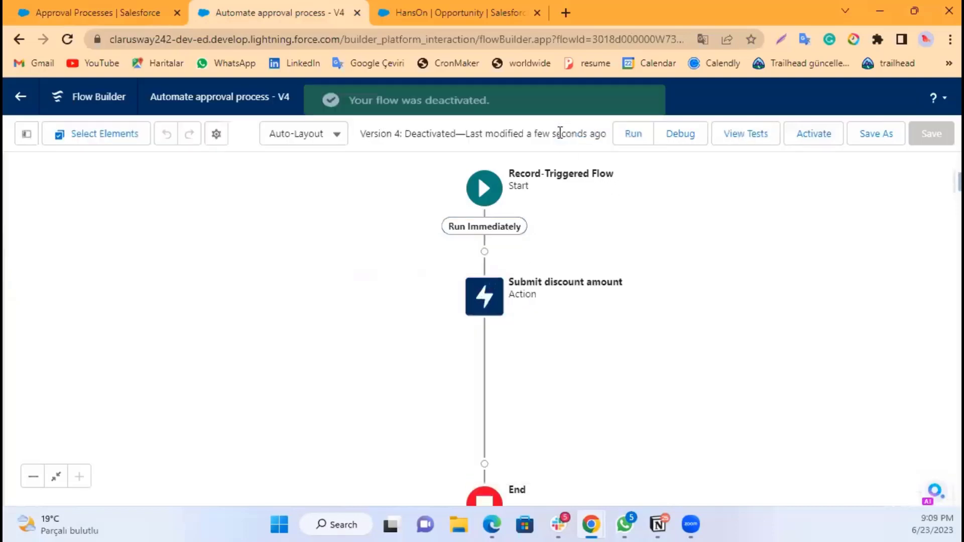
Step: Replace the Submit discount amount action's Approval Process Name Or ID with the pasted Approval_Process_for_Discount and close the action
{"action": "double_click", "coordinate": [491, 285]}
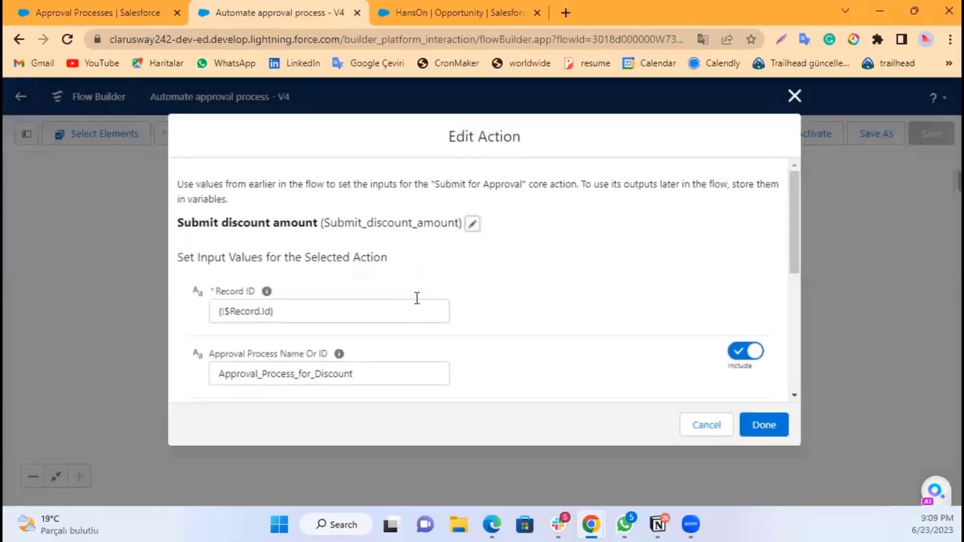
{"action": "scroll", "coordinate": [429, 279], "scroll_direction": "down", "scroll_amount": 2}
{"action": "left_click_drag", "start_coordinate": [366, 300], "coordinate": [209, 296]}
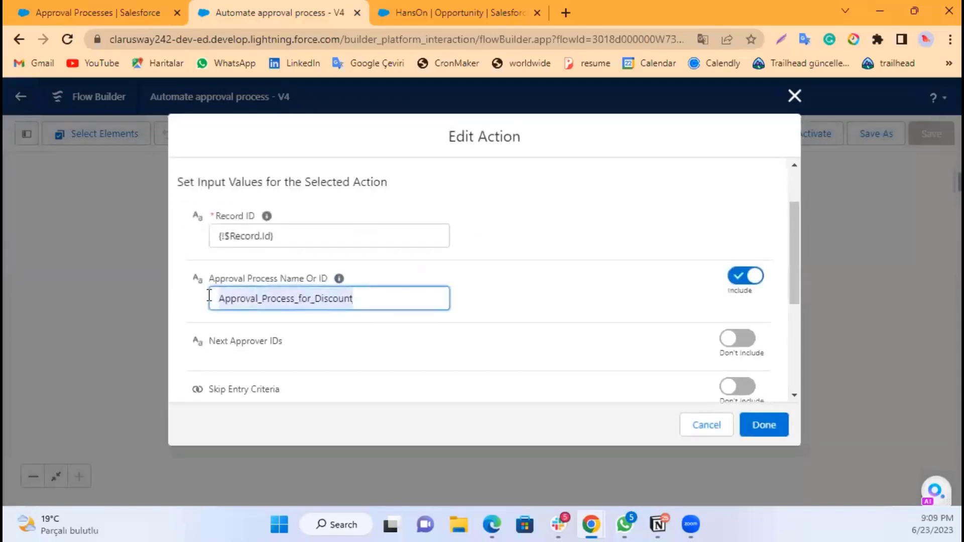
{"action": "key", "text": "ctrl+x"}
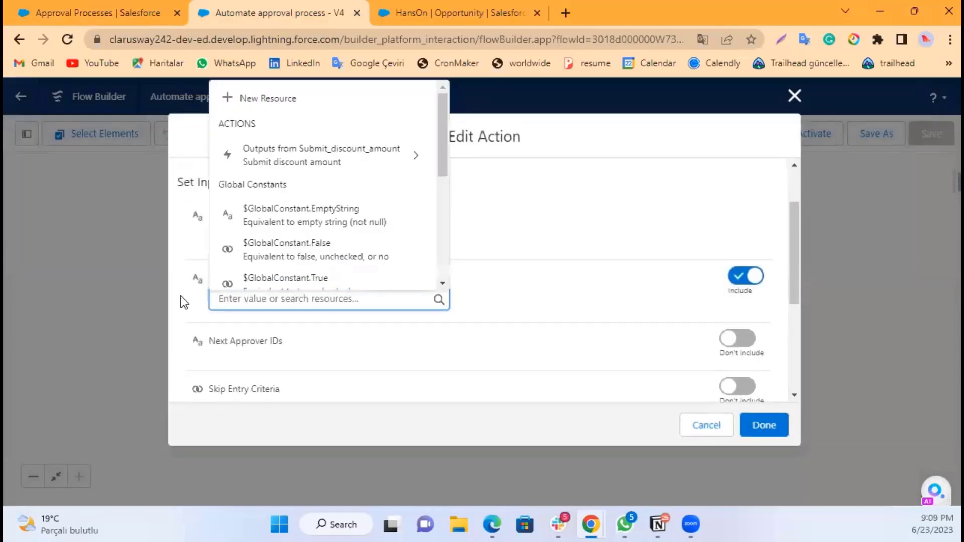
{"action": "key", "text": "ctrl+v"}
{"action": "left_click", "coordinate": [512, 271]}
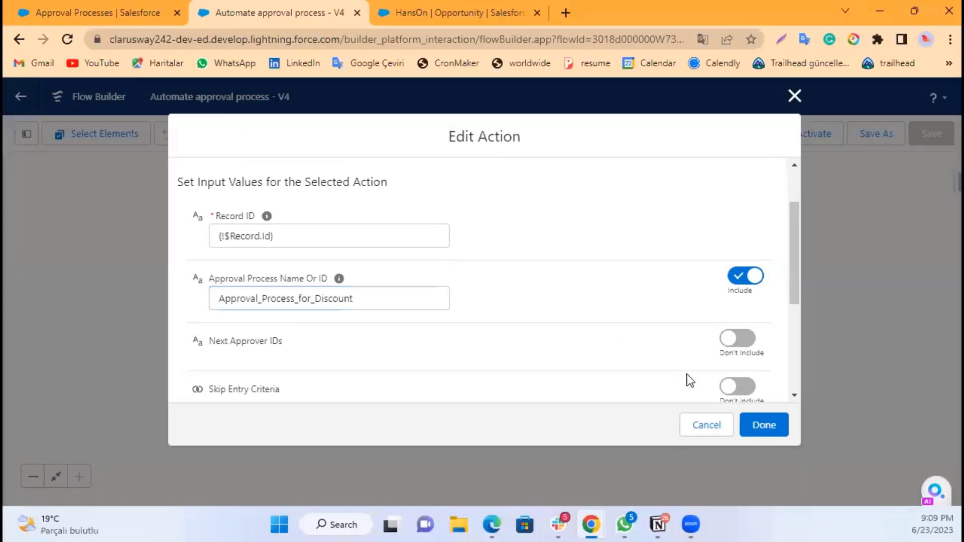
{"action": "left_click", "coordinate": [767, 425]}
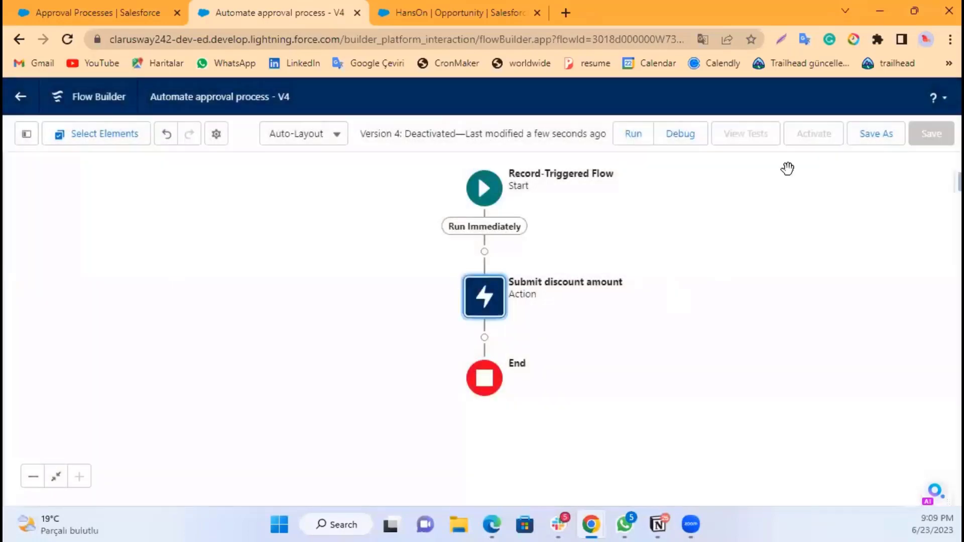
Step: Save the flow as a new version and try to activate it
{"action": "left_click", "coordinate": [882, 146]}
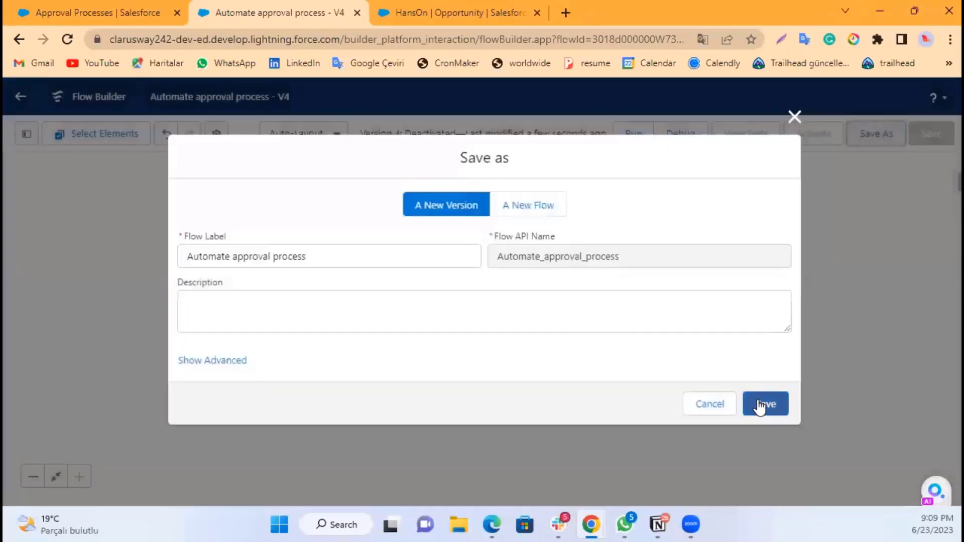
{"action": "left_click", "coordinate": [759, 404]}
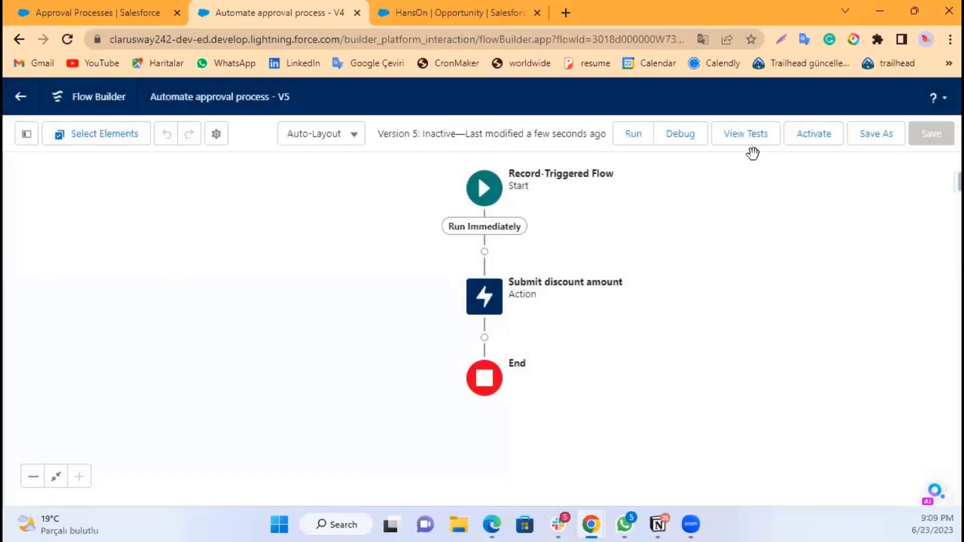
{"action": "left_click", "coordinate": [829, 139]}
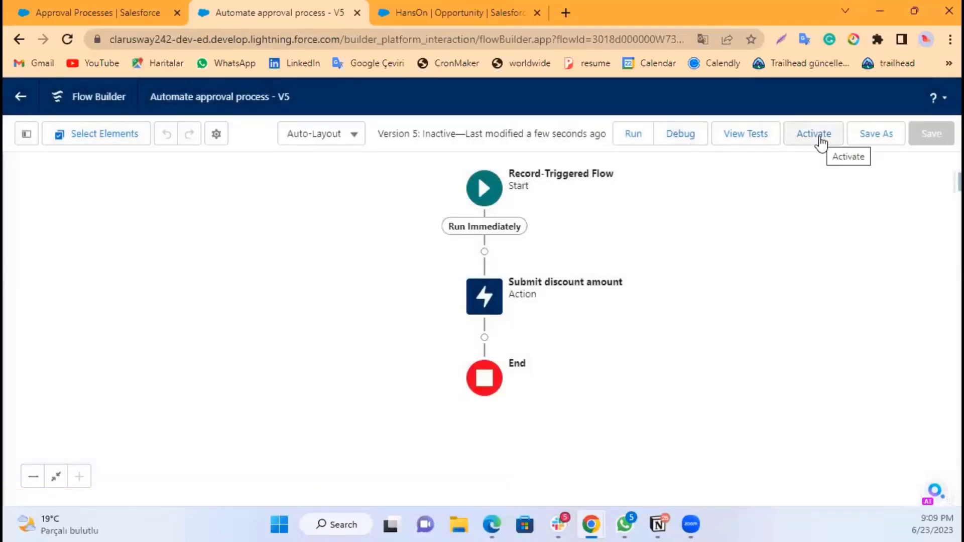
Step: Start a debug run with HansOn as the triggering opportunity, running the flow as if the record is Updated
{"action": "left_click", "coordinate": [678, 135]}
{"action": "scroll", "coordinate": [485, 334], "scroll_direction": "down", "scroll_amount": 3}
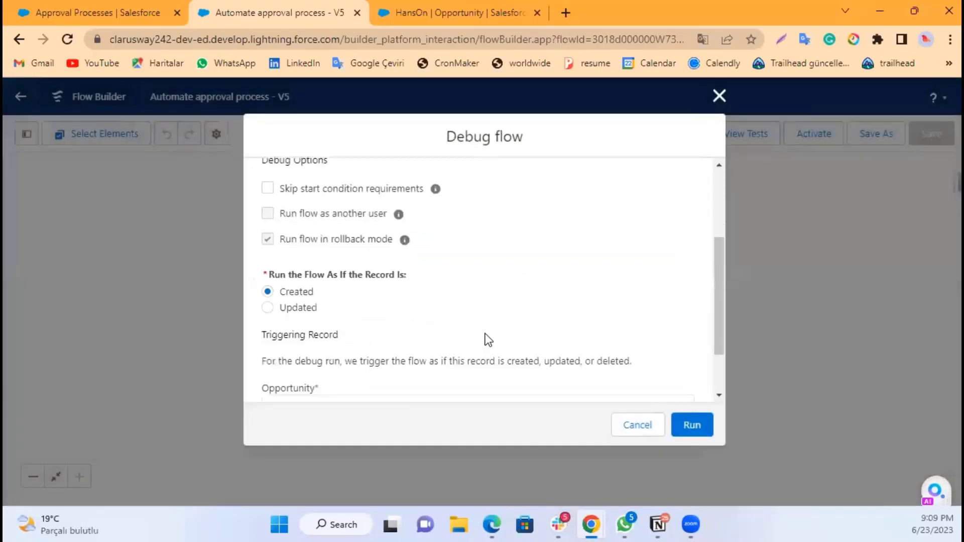
{"action": "scroll", "coordinate": [402, 317], "scroll_direction": "up", "scroll_amount": 3}
{"action": "left_click", "coordinate": [327, 327]}
{"action": "scroll", "coordinate": [522, 325], "scroll_direction": "down", "scroll_amount": 1}
{"action": "scroll", "coordinate": [525, 332], "scroll_direction": "down", "scroll_amount": 3}
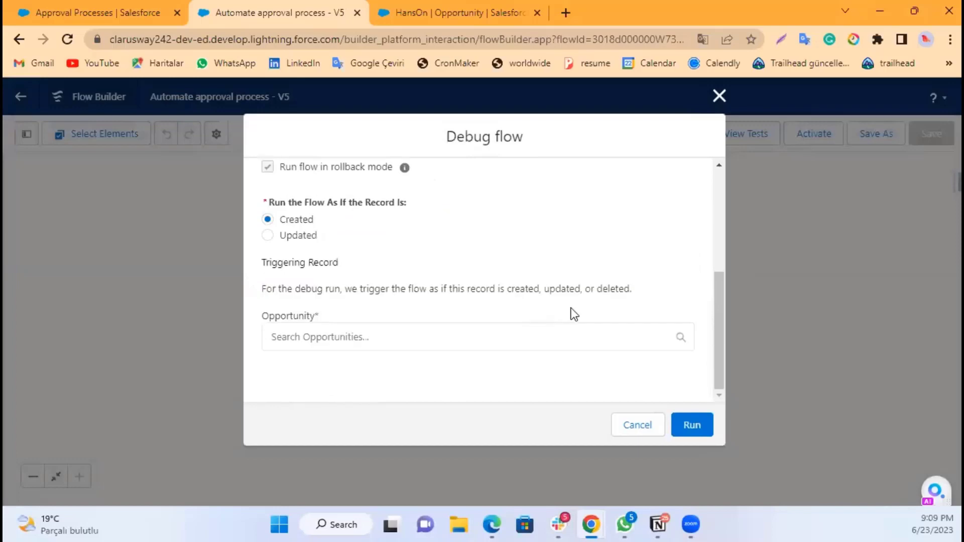
{"action": "left_click", "coordinate": [486, 329]}
{"action": "scroll", "coordinate": [402, 332], "scroll_direction": "down", "scroll_amount": 2}
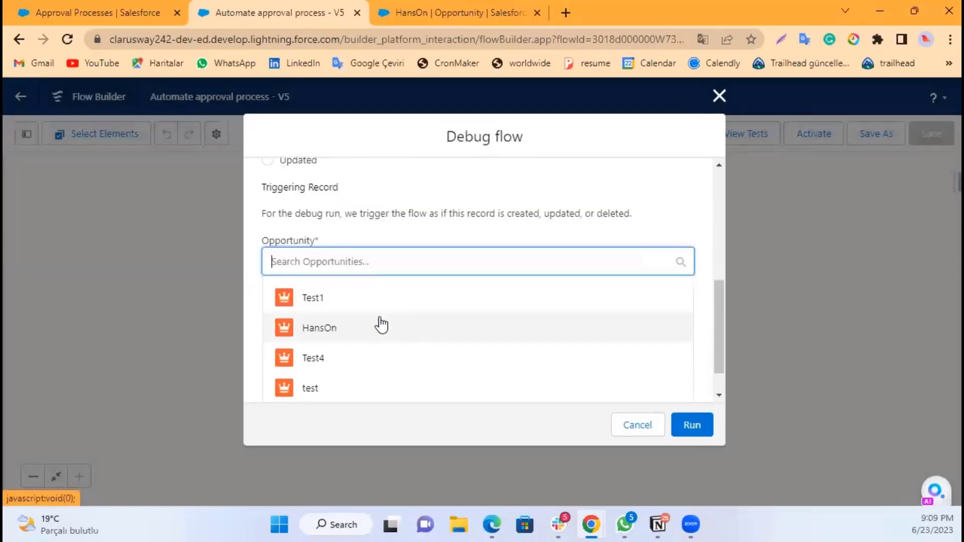
{"action": "left_click", "coordinate": [369, 330]}
{"action": "left_click", "coordinate": [532, 315]}
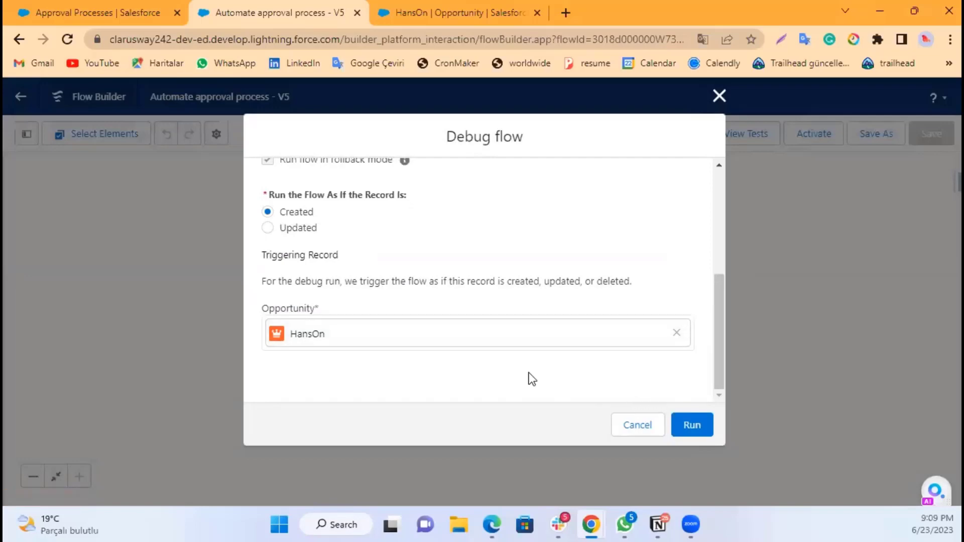
{"action": "left_click", "coordinate": [312, 226]}
Step: Set the triggering record's Discount to 5 and run the debug
{"action": "scroll", "coordinate": [452, 306], "scroll_direction": "down", "scroll_amount": 3}
{"action": "scroll", "coordinate": [468, 309], "scroll_direction": "down", "scroll_amount": 2}
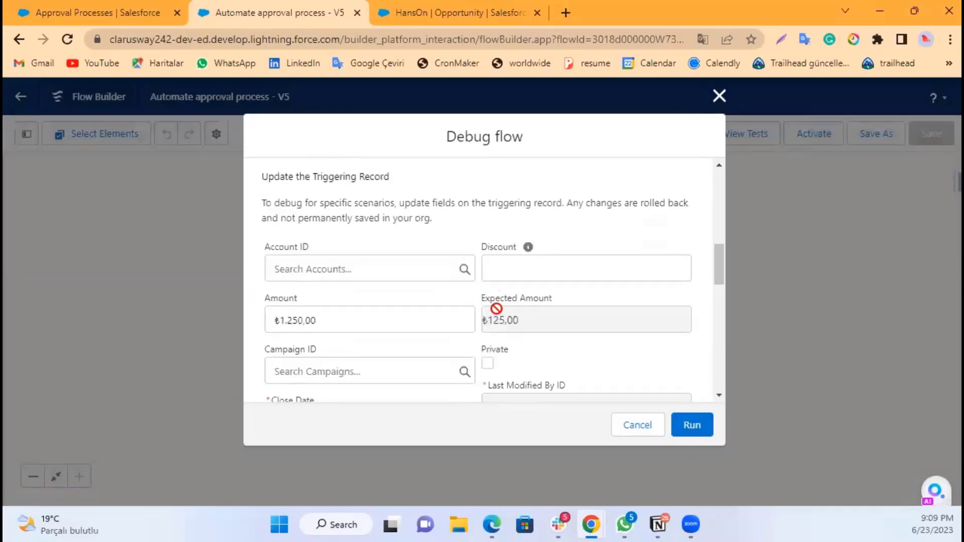
{"action": "left_click", "coordinate": [517, 269]}
{"action": "type", "text": "5"}
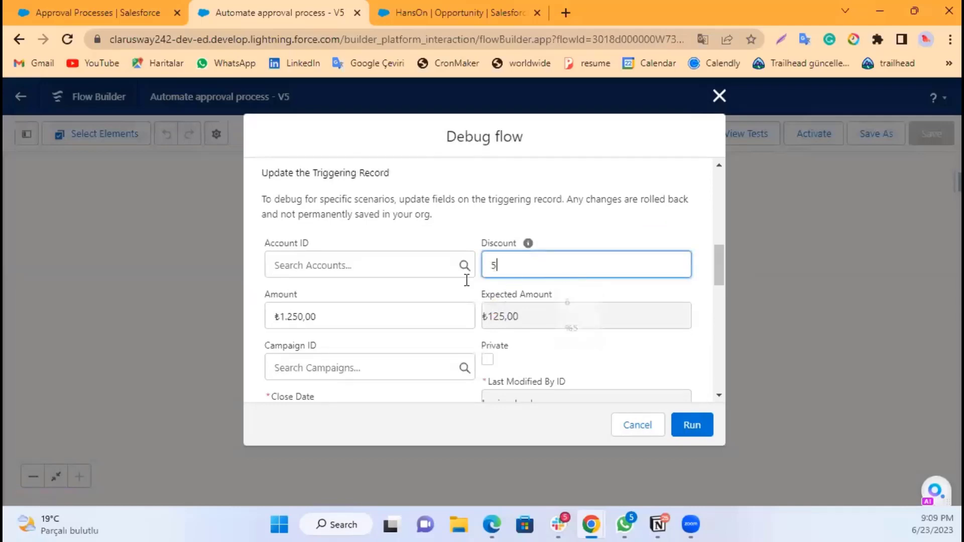
{"action": "scroll", "coordinate": [464, 281], "scroll_direction": "down", "scroll_amount": 3}
{"action": "scroll", "coordinate": [452, 274], "scroll_direction": "down", "scroll_amount": 7}
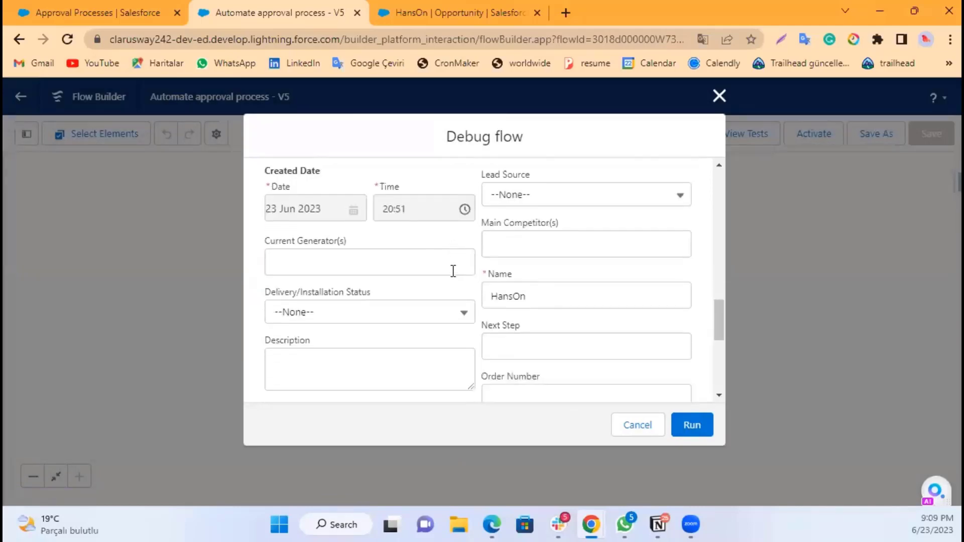
{"action": "scroll", "coordinate": [647, 399], "scroll_direction": "up", "scroll_amount": 1}
{"action": "left_click", "coordinate": [692, 427]}
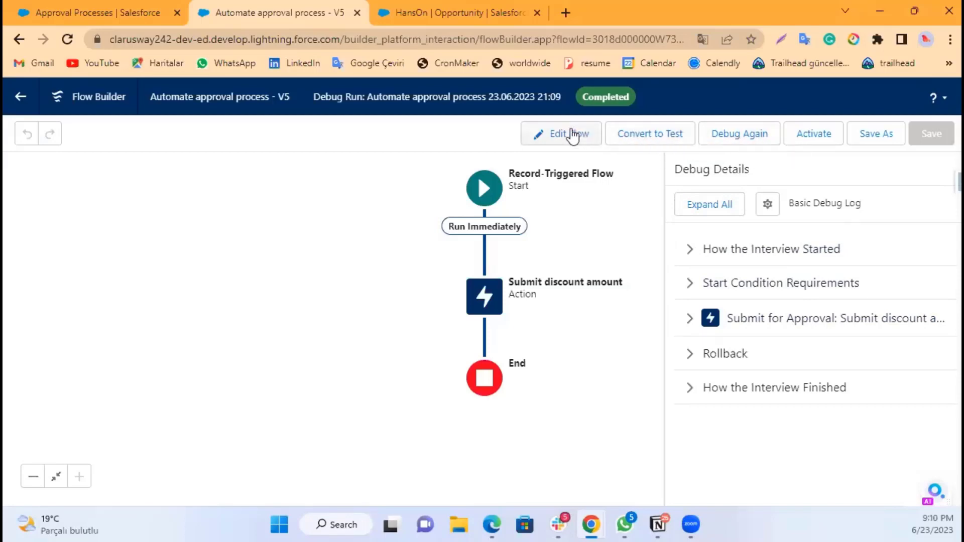
Step: Compare the debug results with the approval process's unique name by switching between the two tabs
{"action": "left_click", "coordinate": [106, 12]}
{"action": "left_click", "coordinate": [395, 358]}
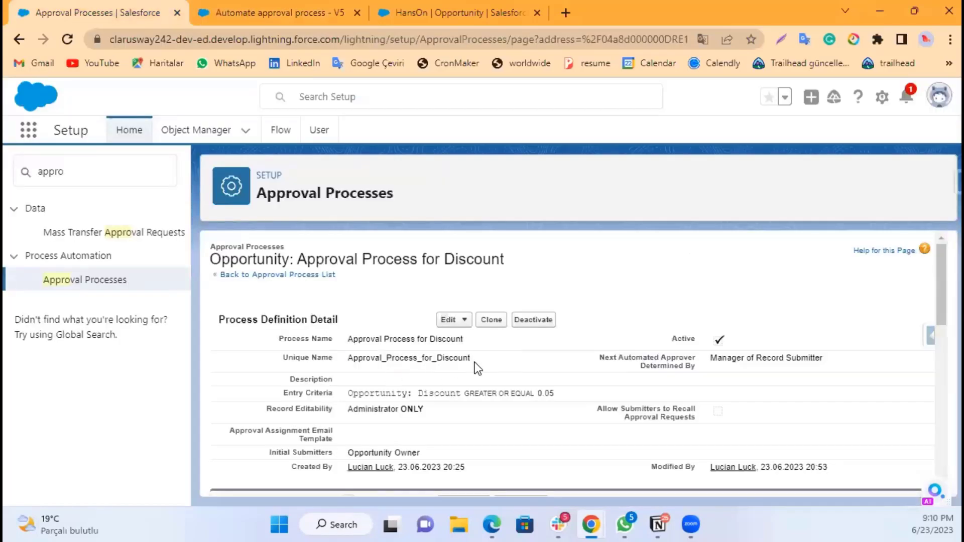
{"action": "left_click", "coordinate": [267, 10]}
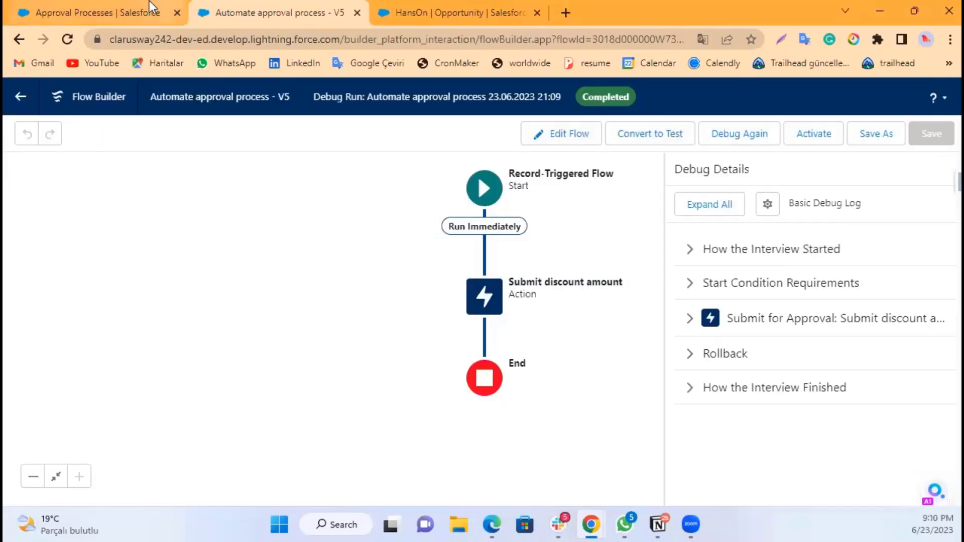
{"action": "left_click", "coordinate": [131, 5]}
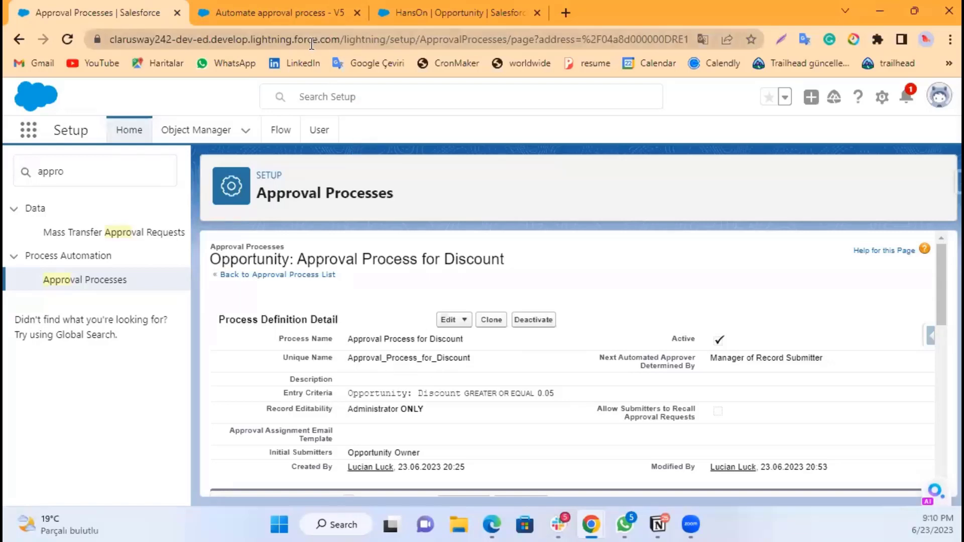
{"action": "left_click", "coordinate": [318, 13]}
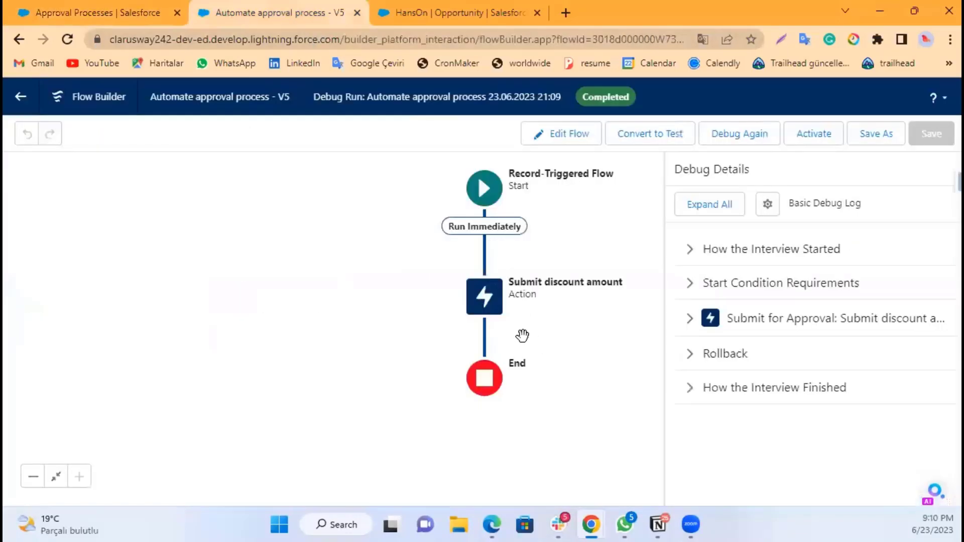
Step: Open the Submit discount amount action and check its Approval Process Name Or ID against the approval process tab
{"action": "double_click", "coordinate": [492, 306]}
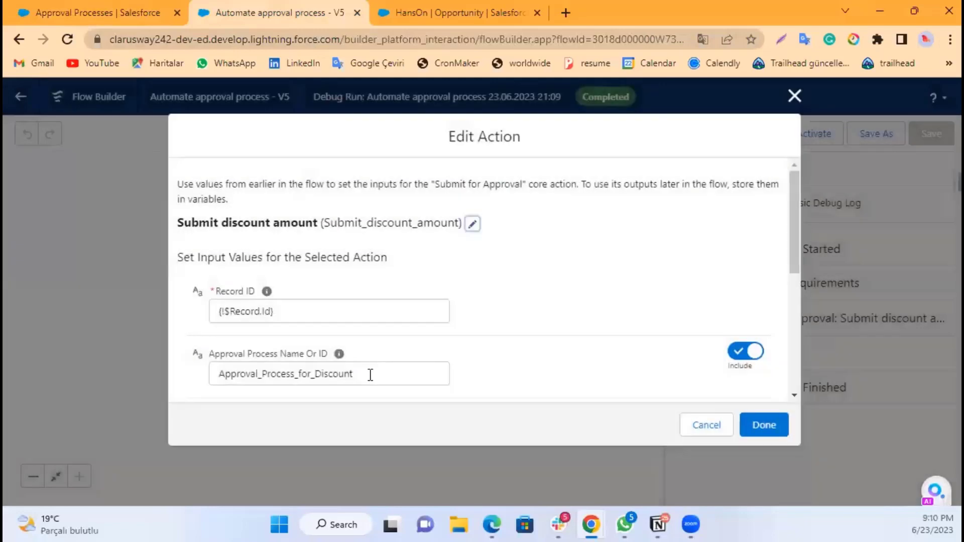
{"action": "left_click", "coordinate": [296, 374]}
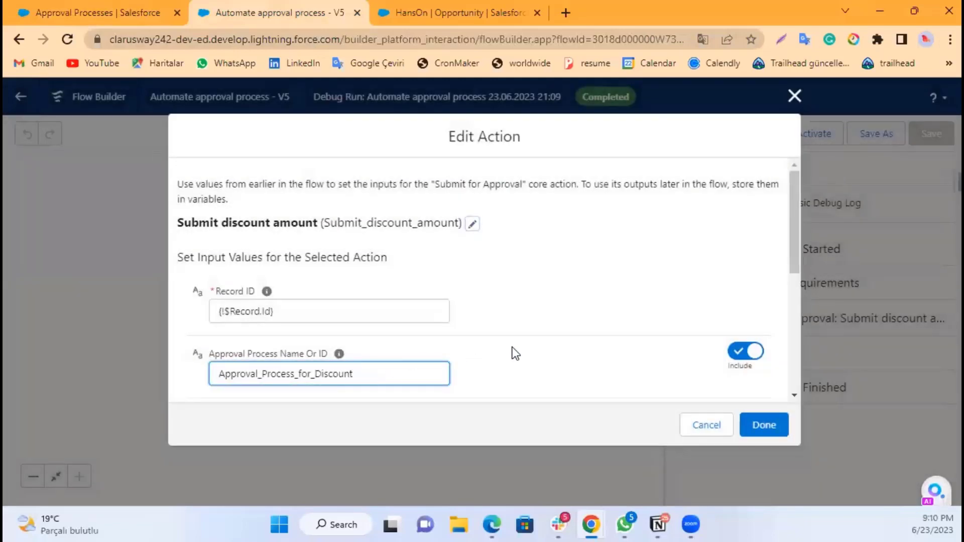
{"action": "scroll", "coordinate": [512, 351], "scroll_direction": "down", "scroll_amount": 3}
{"action": "scroll", "coordinate": [490, 271], "scroll_direction": "up", "scroll_amount": 2}
{"action": "scroll", "coordinate": [502, 258], "scroll_direction": "up", "scroll_amount": 1}
{"action": "scroll", "coordinate": [284, 307], "scroll_direction": "down", "scroll_amount": 2}
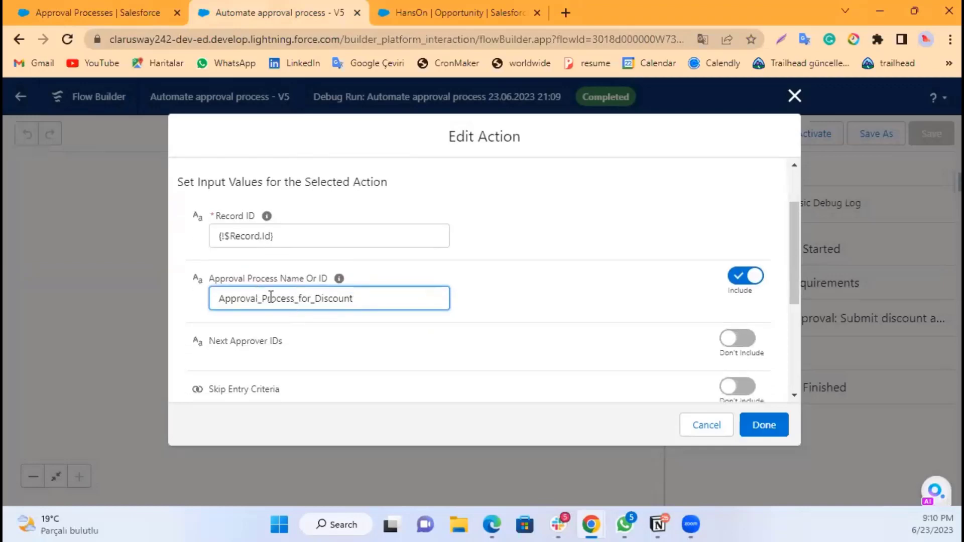
{"action": "left_click", "coordinate": [107, 14]}
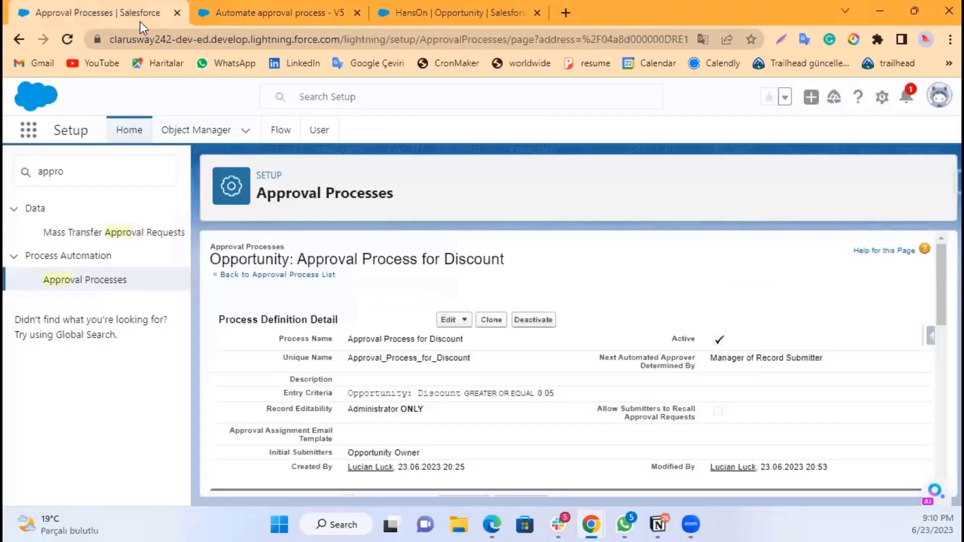
{"action": "left_click", "coordinate": [257, 6]}
{"action": "scroll", "coordinate": [346, 287], "scroll_direction": "down", "scroll_amount": 3}
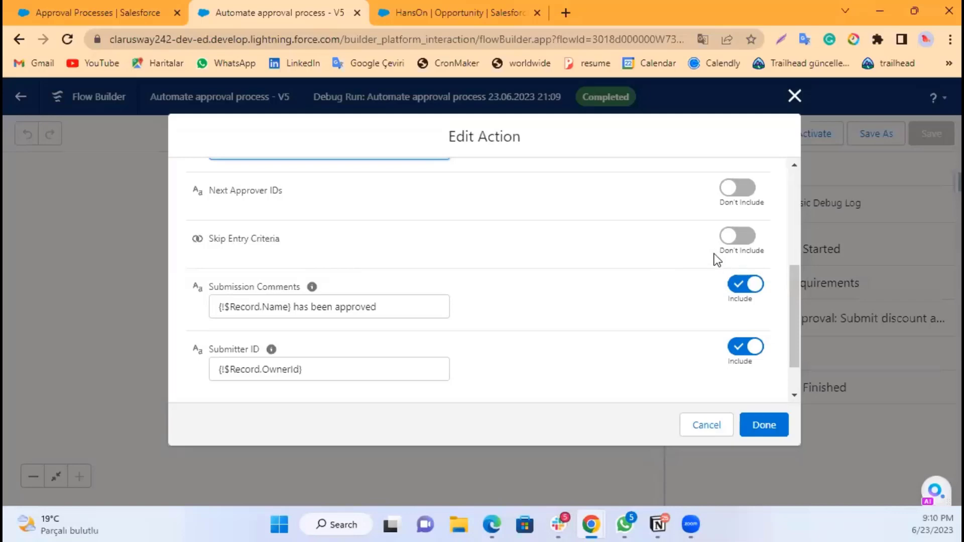
Step: Inspect the action's Skip Entry Criteria, Submission Comments and Submitter ID inputs
{"action": "left_click", "coordinate": [732, 242]}
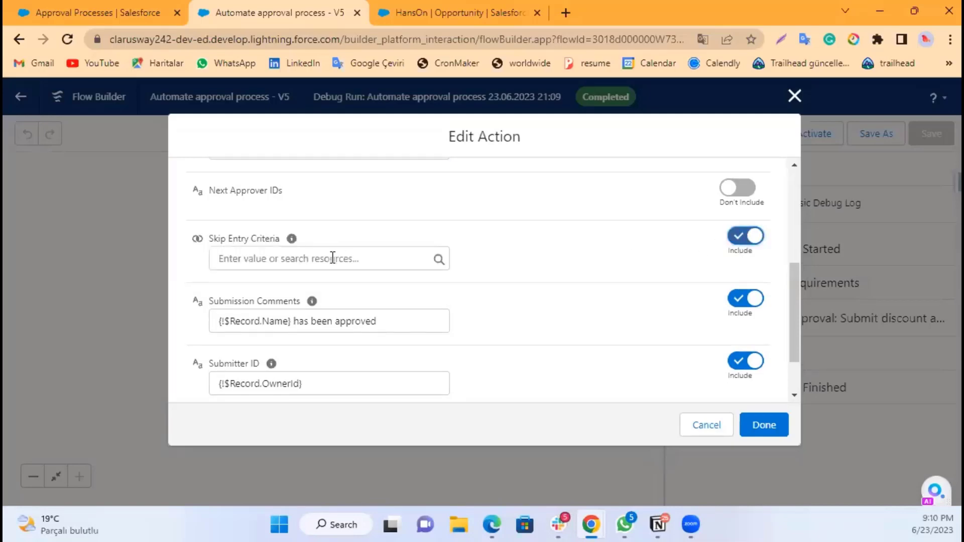
{"action": "left_click", "coordinate": [752, 240]}
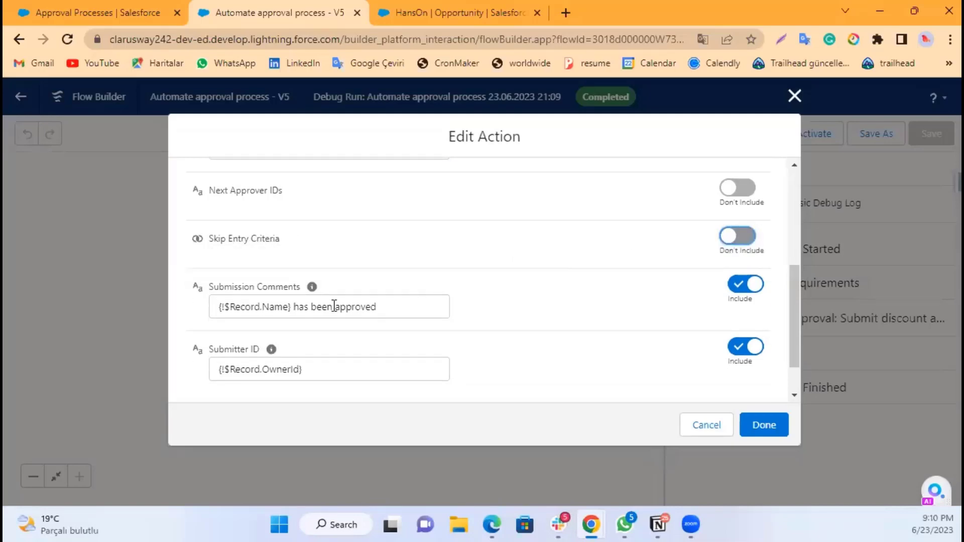
{"action": "scroll", "coordinate": [281, 296], "scroll_direction": "down", "scroll_amount": 1}
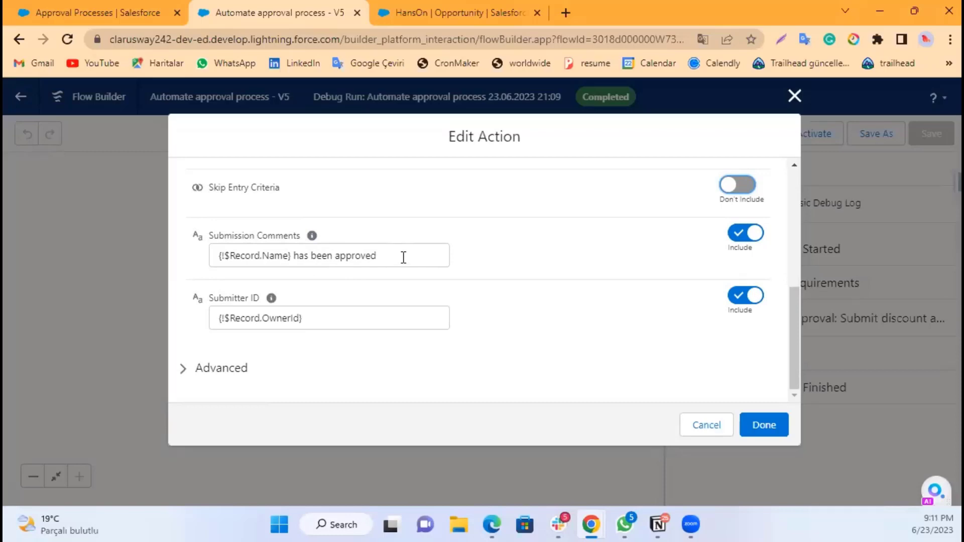
{"action": "mouse_move", "coordinate": [221, 258]}
{"action": "left_mouse_down"}
{"action": "mouse_move", "coordinate": [378, 265]}
{"action": "mouse_move", "coordinate": [345, 253]}
{"action": "mouse_move", "coordinate": [226, 256]}
{"action": "left_mouse_up"}
{"action": "left_click", "coordinate": [404, 231]}
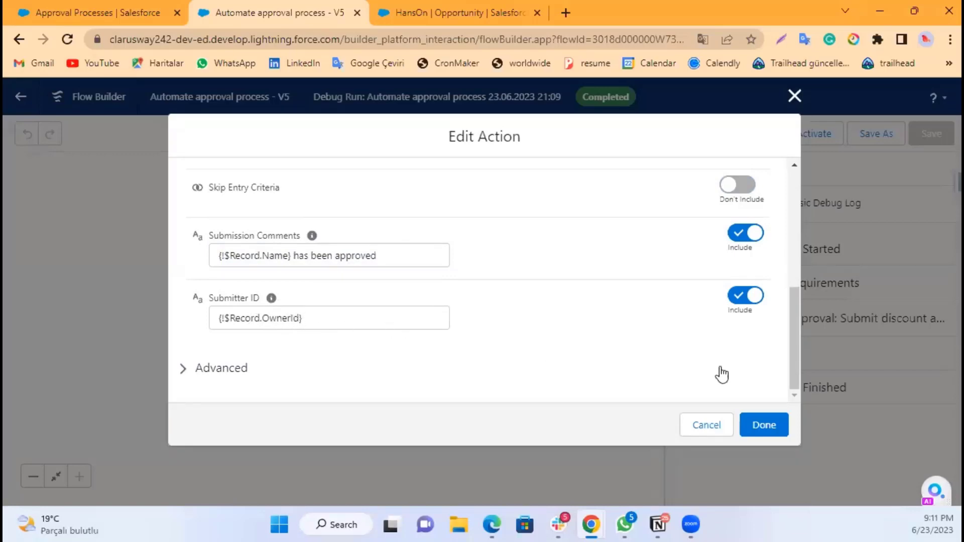
Step: Close the action dialog and save the flow as a new version
{"action": "left_click", "coordinate": [762, 425]}
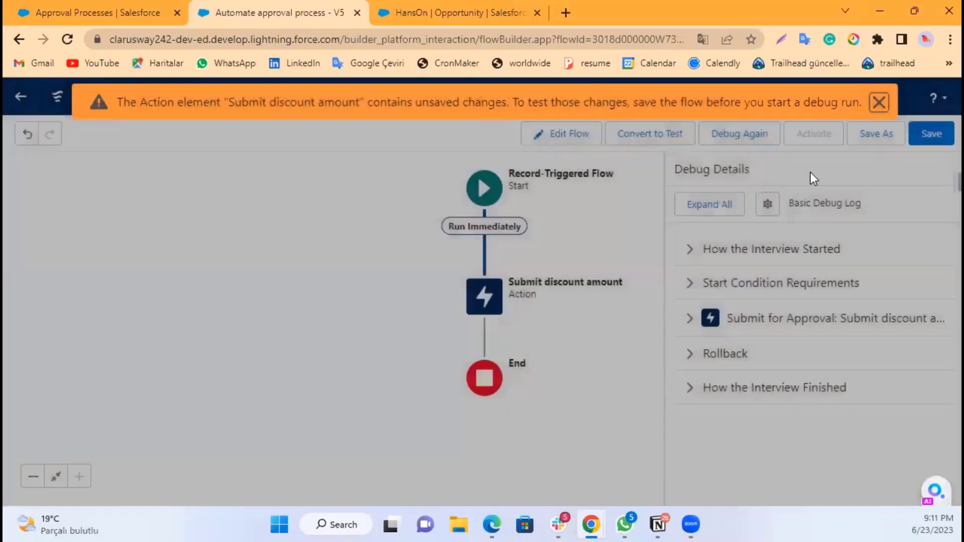
{"action": "left_click", "coordinate": [867, 136]}
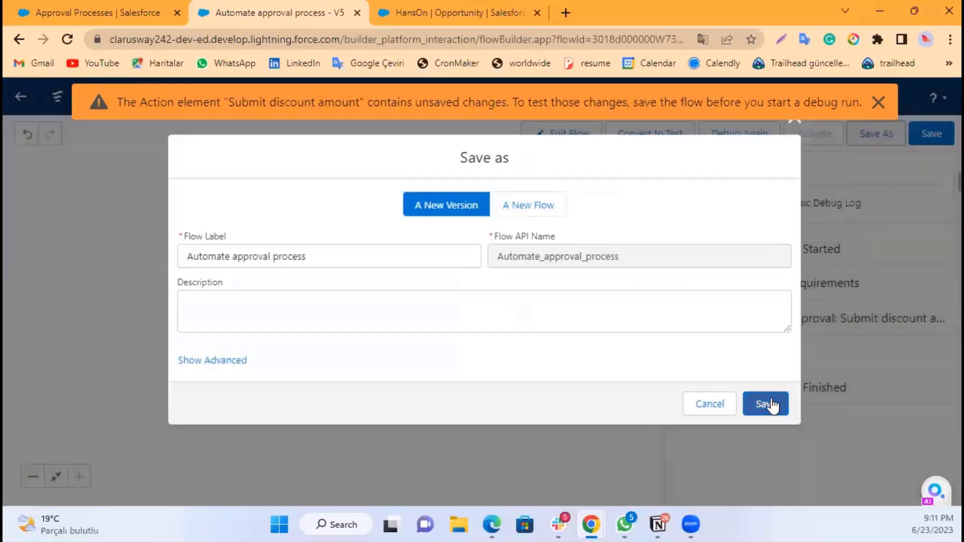
{"action": "left_click", "coordinate": [770, 404]}
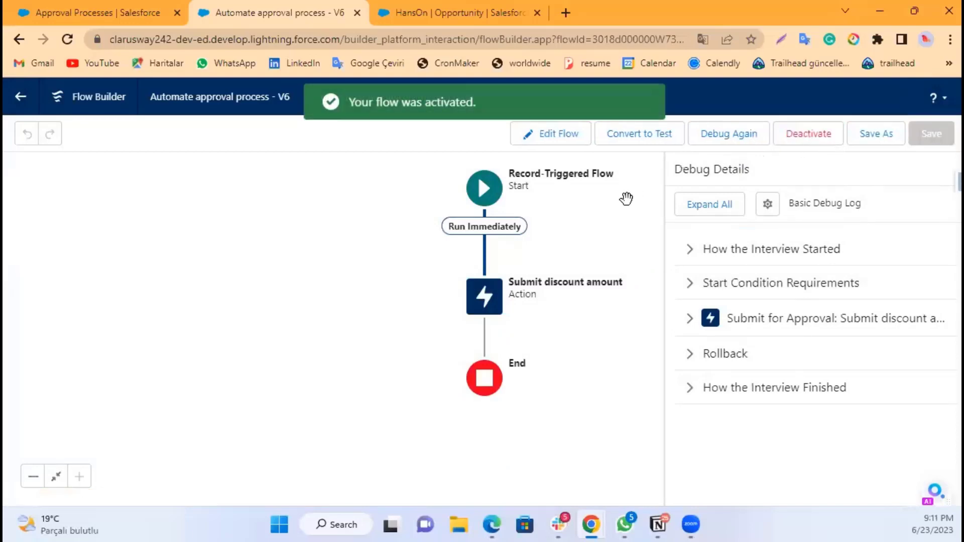
Step: Go to the Opportunities list in the org and start creating a new opportunity
{"action": "left_click", "coordinate": [425, 11]}
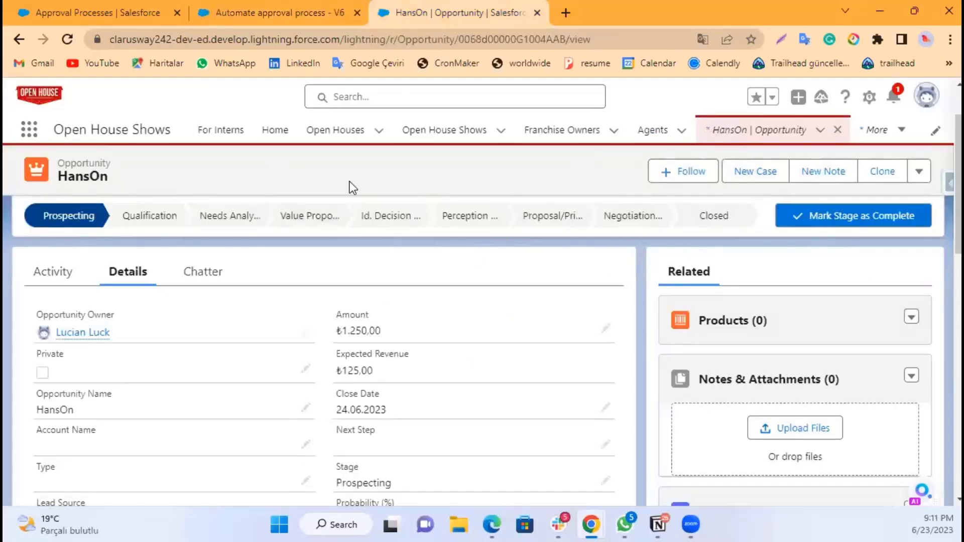
{"action": "left_click", "coordinate": [27, 132]}
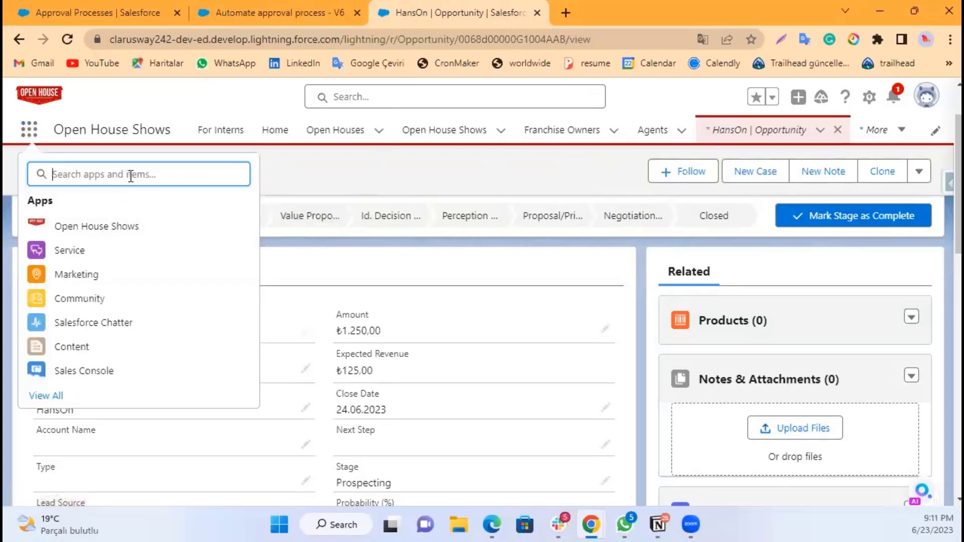
{"action": "type", "text": "opp"}
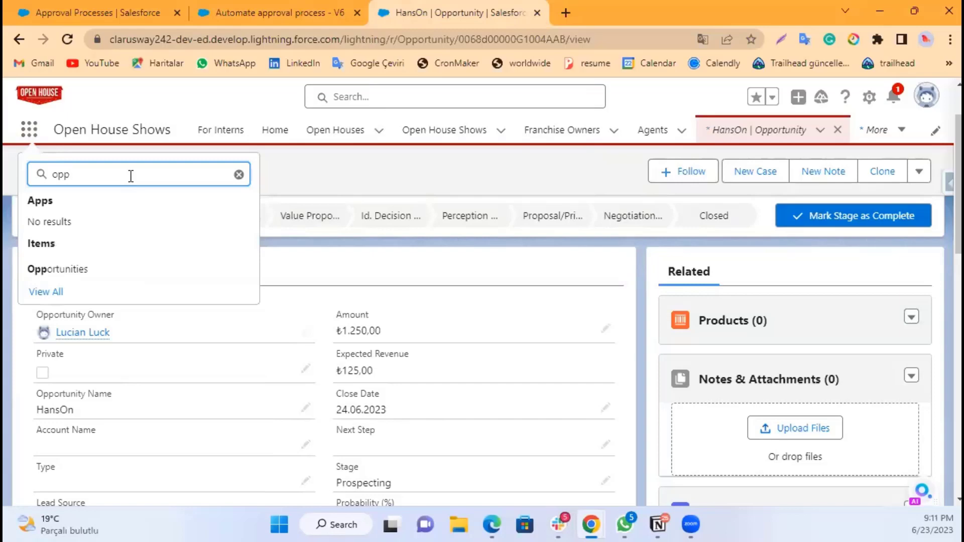
{"action": "left_click", "coordinate": [81, 274]}
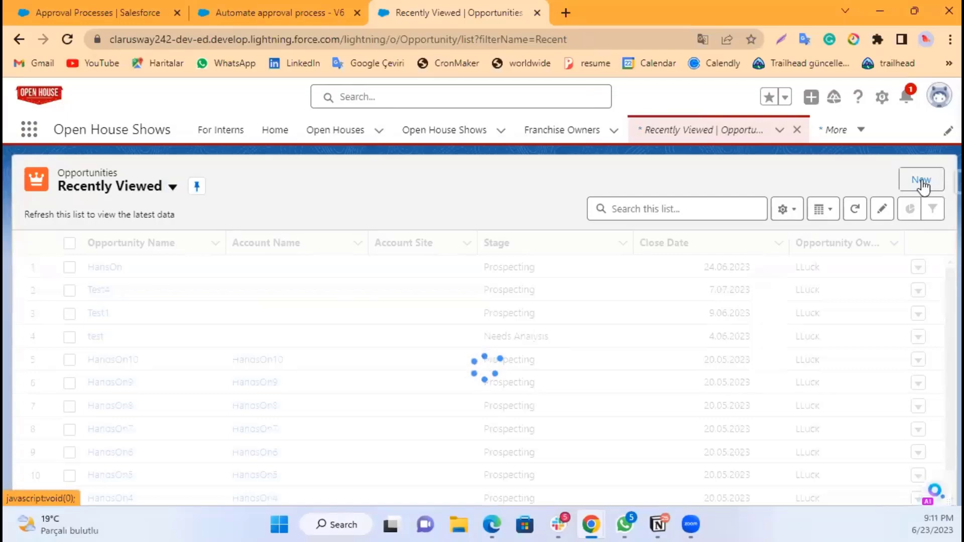
{"action": "left_click", "coordinate": [923, 185]}
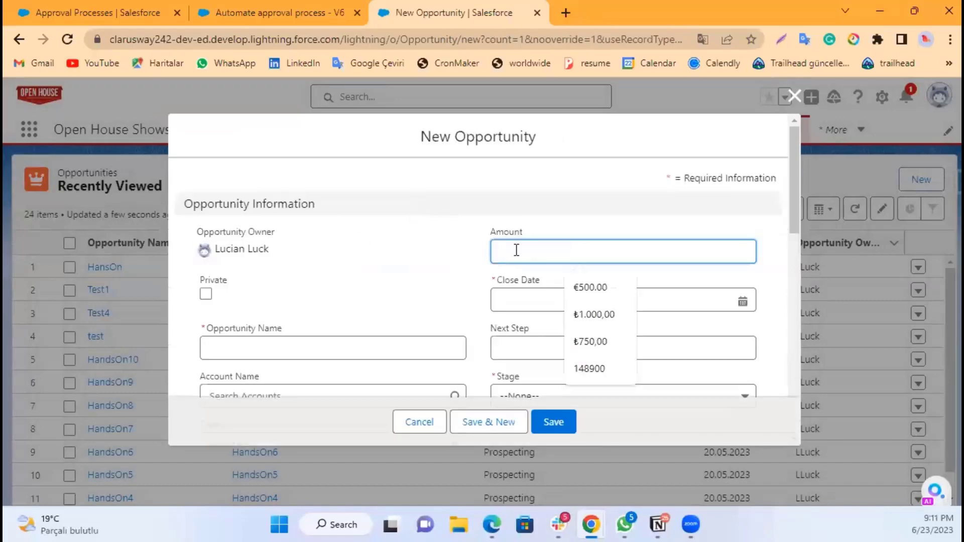
Step: Enter an Amount of 25000 and a Close Date of 30.06.2023 for the new opportunity
{"action": "type", "text": "25000"}
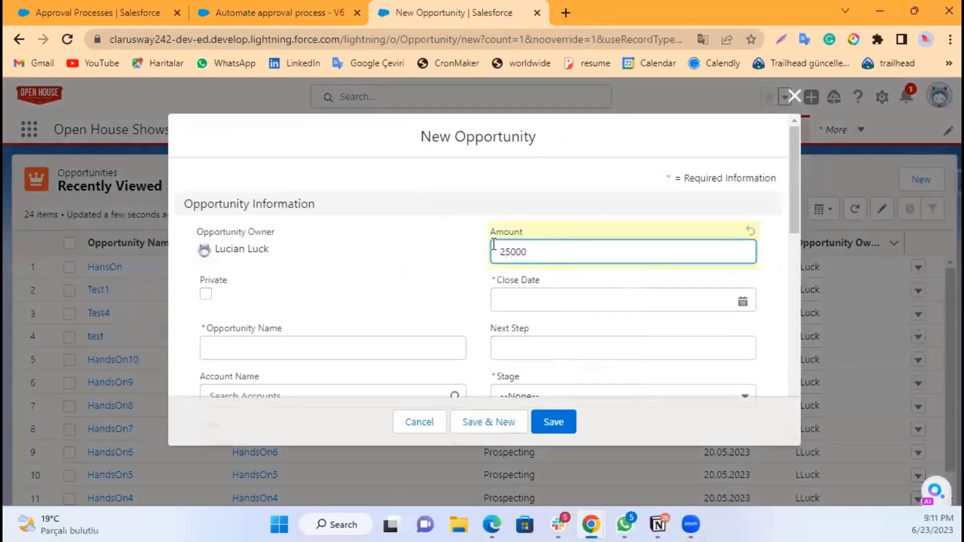
{"action": "left_click", "coordinate": [448, 255]}
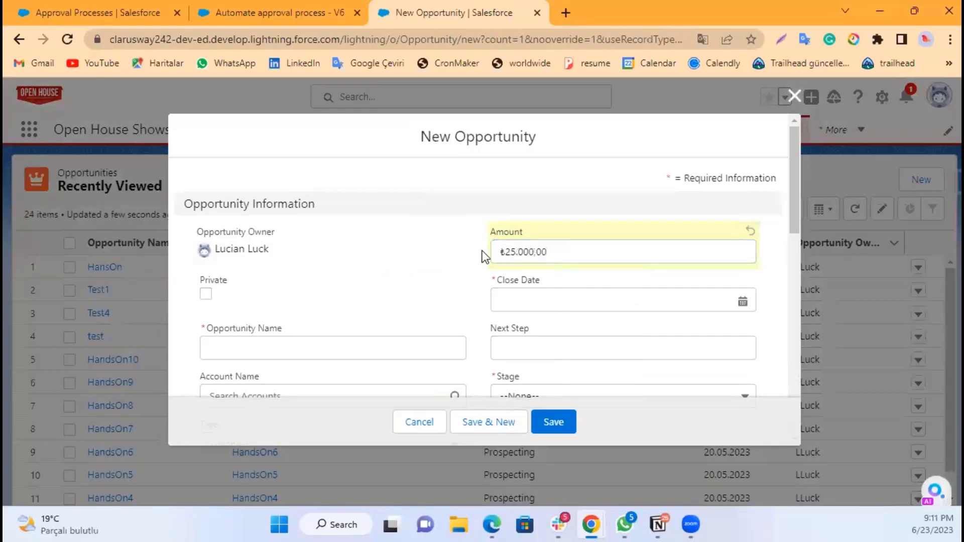
{"action": "left_click", "coordinate": [517, 299]}
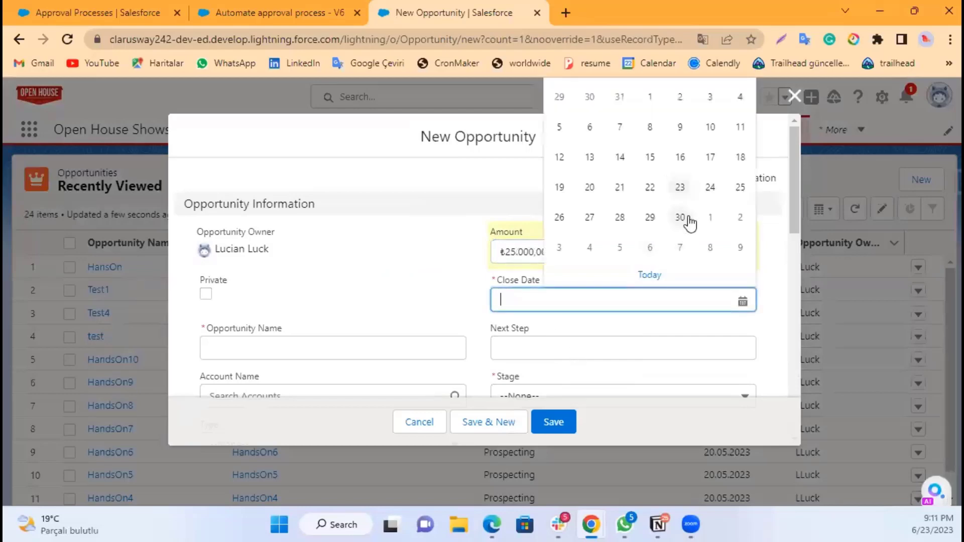
{"action": "left_click", "coordinate": [680, 217]}
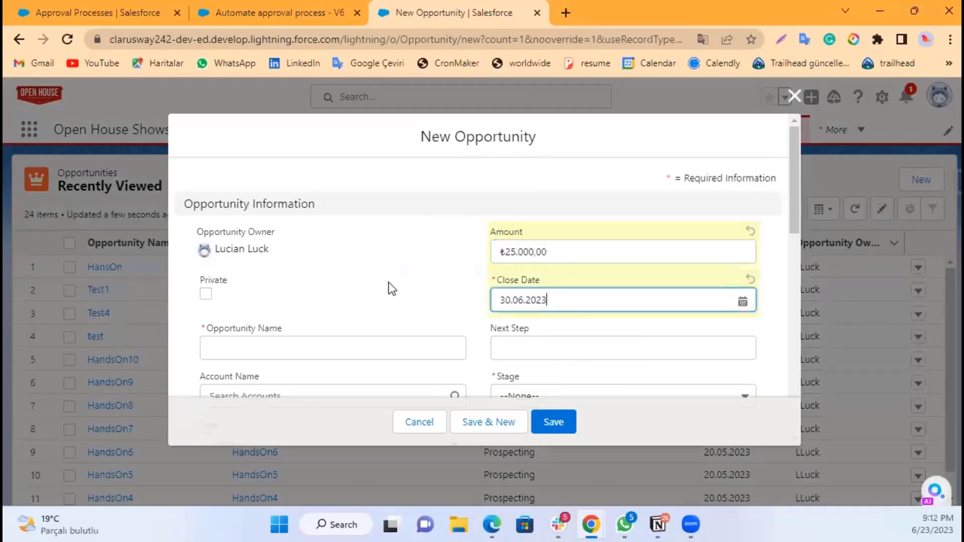
Step: Name the new opportunity Hands On 111
{"action": "left_click", "coordinate": [280, 346]}
{"action": "scroll", "coordinate": [278, 336], "scroll_direction": "down", "scroll_amount": 1}
{"action": "left_click", "coordinate": [277, 330]}
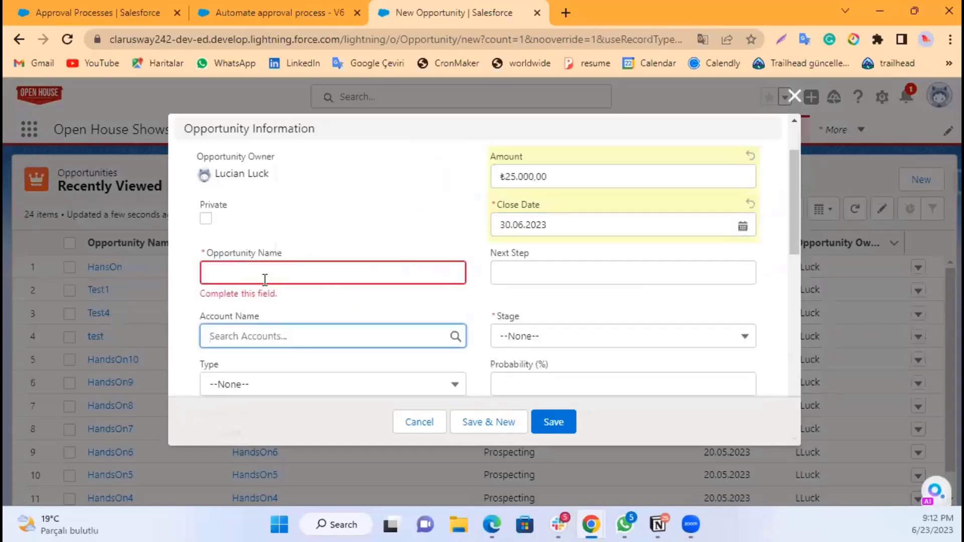
{"action": "left_click", "coordinate": [267, 279]}
{"action": "type", "text": "Hands On 111"}
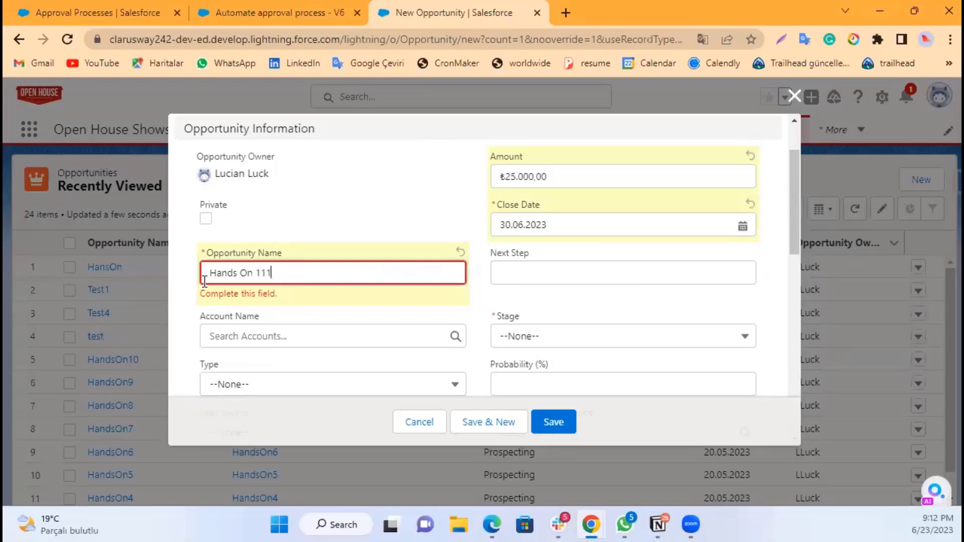
{"action": "left_click", "coordinate": [297, 315]}
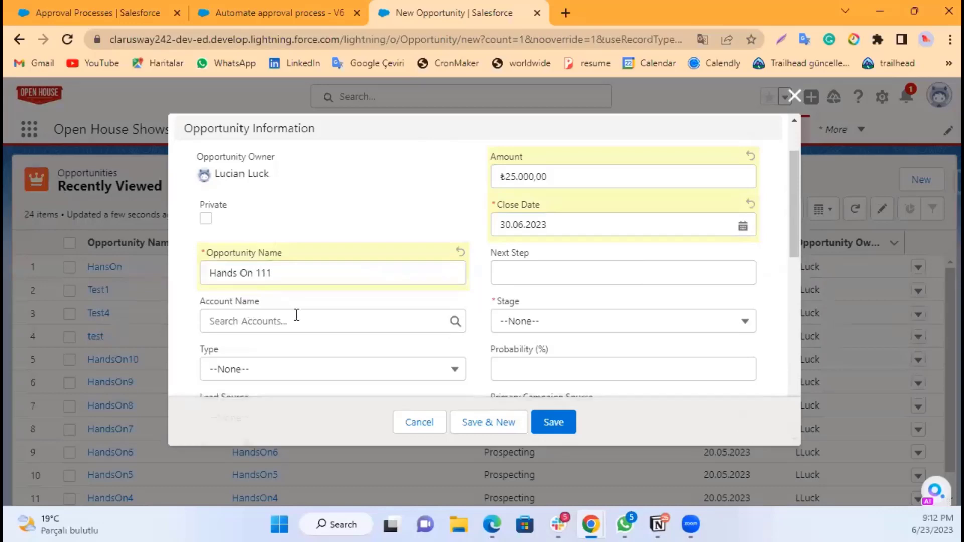
Step: Set the opportunity's Stage to Qualification
{"action": "scroll", "coordinate": [297, 310], "scroll_direction": "down", "scroll_amount": 5}
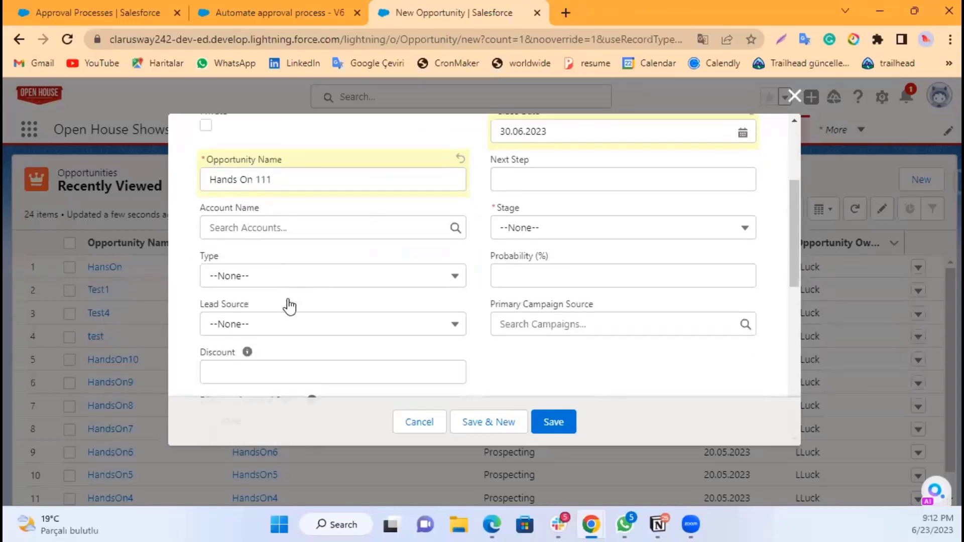
{"action": "scroll", "coordinate": [530, 323], "scroll_direction": "up", "scroll_amount": 5}
{"action": "left_click", "coordinate": [531, 324]}
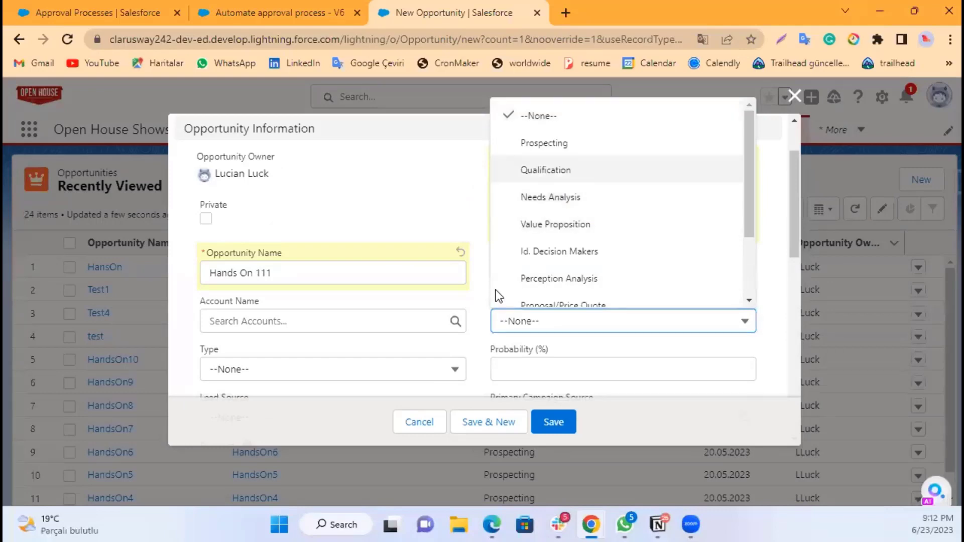
{"action": "key", "text": "Return"}
Step: Enter %5 in the second Discount field and save the new opportunity
{"action": "scroll", "coordinate": [402, 282], "scroll_direction": "down", "scroll_amount": 2}
{"action": "scroll", "coordinate": [270, 258], "scroll_direction": "down", "scroll_amount": 2}
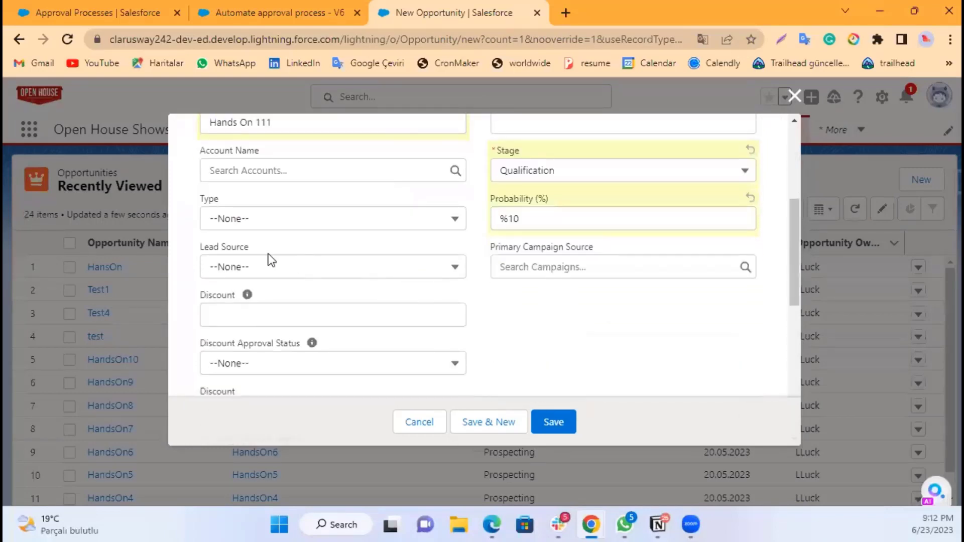
{"action": "scroll", "coordinate": [297, 231], "scroll_direction": "down", "scroll_amount": 3}
{"action": "scroll", "coordinate": [297, 233], "scroll_direction": "up", "scroll_amount": 3}
{"action": "scroll", "coordinate": [303, 240], "scroll_direction": "down", "scroll_amount": 5}
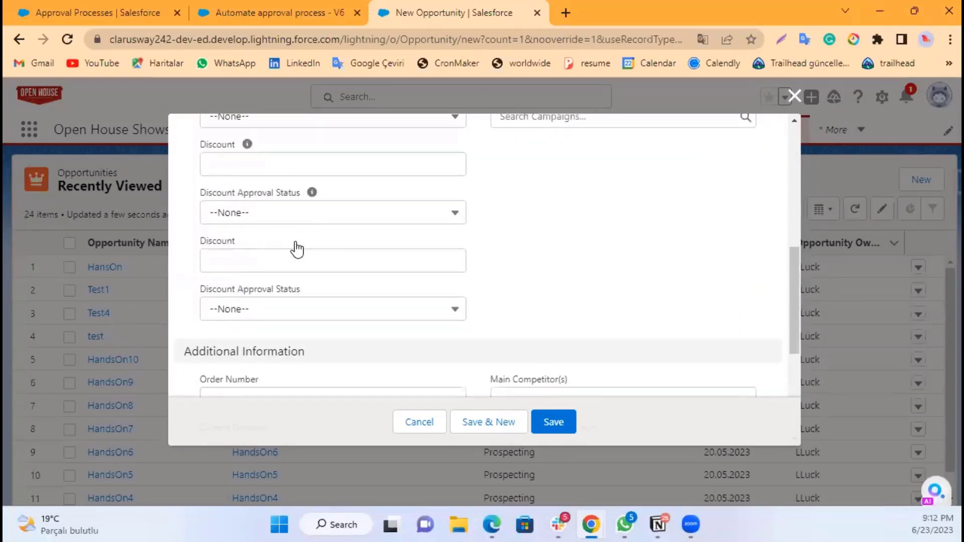
{"action": "left_click", "coordinate": [336, 188]}
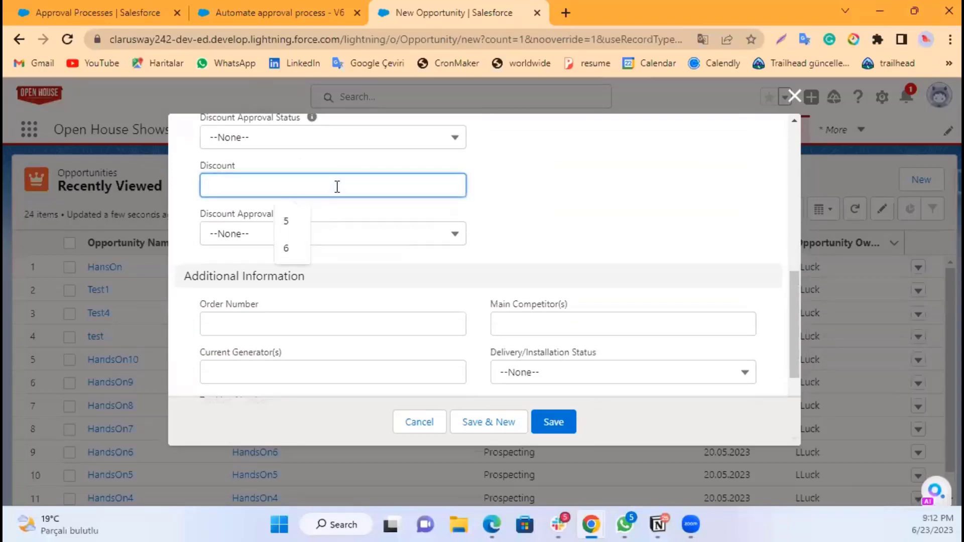
{"action": "type", "text": "%5"}
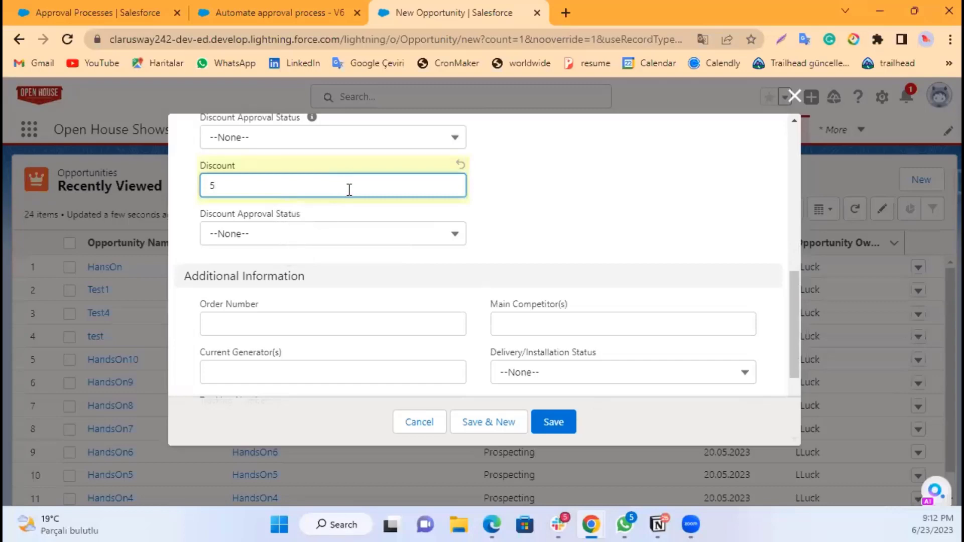
{"action": "left_click", "coordinate": [540, 187]}
{"action": "scroll", "coordinate": [542, 215], "scroll_direction": "up", "scroll_amount": 10}
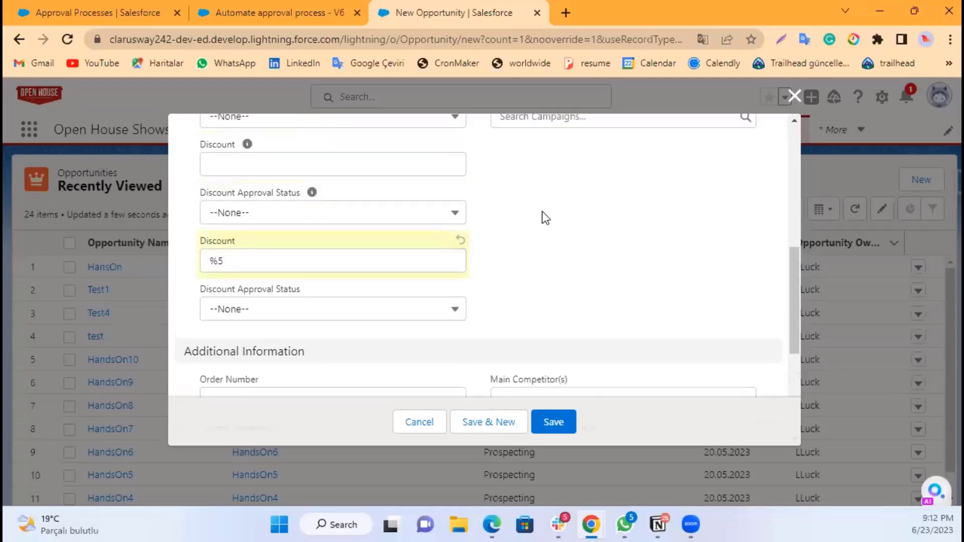
{"action": "scroll", "coordinate": [542, 212], "scroll_direction": "down", "scroll_amount": 10}
{"action": "left_click", "coordinate": [554, 422]}
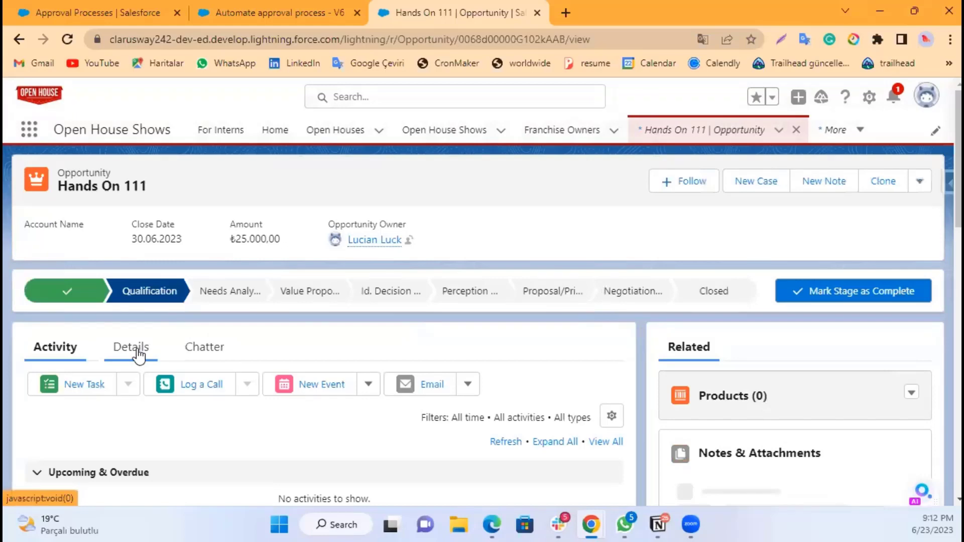
Step: Open the opportunity's details and examine its Discount fields and Approval History
{"action": "left_click", "coordinate": [139, 355]}
{"action": "scroll", "coordinate": [141, 372], "scroll_direction": "down", "scroll_amount": 8}
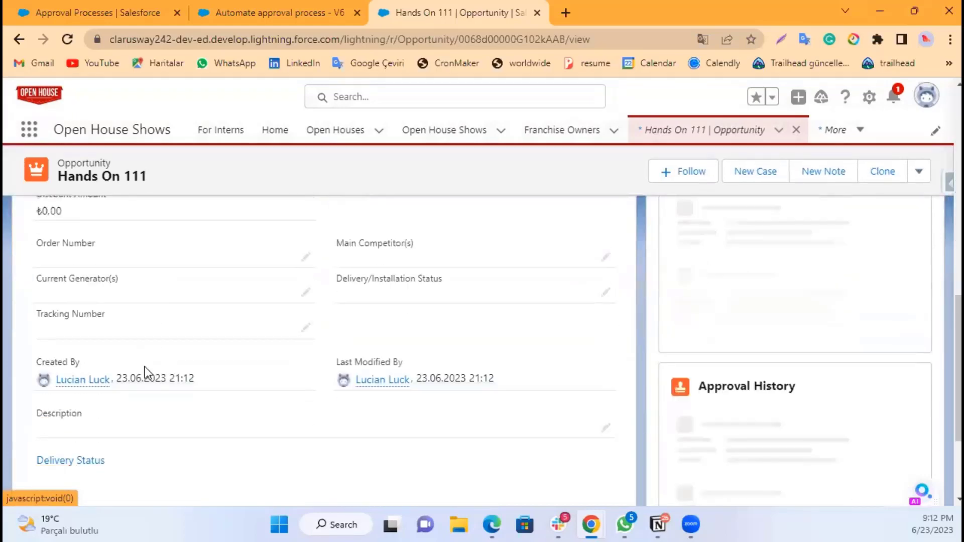
{"action": "scroll", "coordinate": [145, 367], "scroll_direction": "up", "scroll_amount": 4}
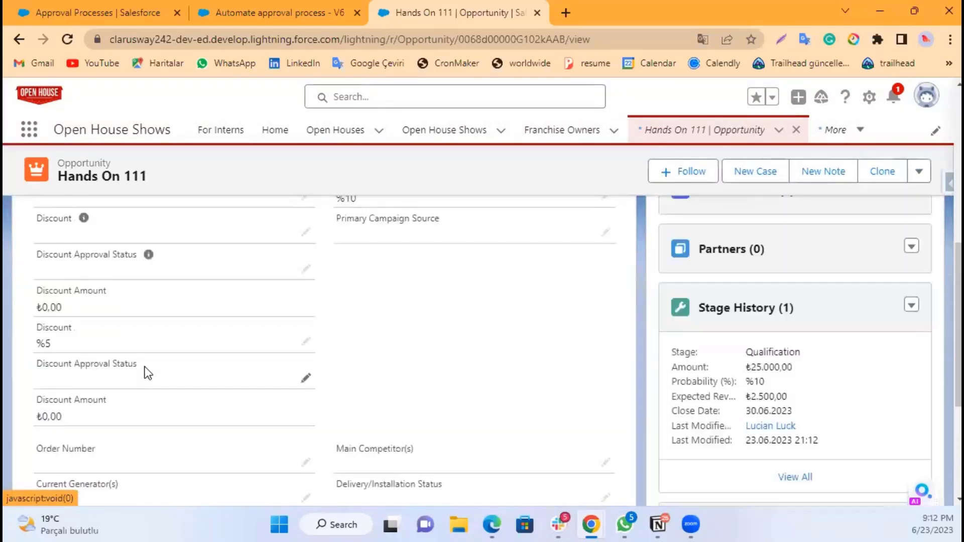
{"action": "scroll", "coordinate": [259, 409], "scroll_direction": "down", "scroll_amount": 2}
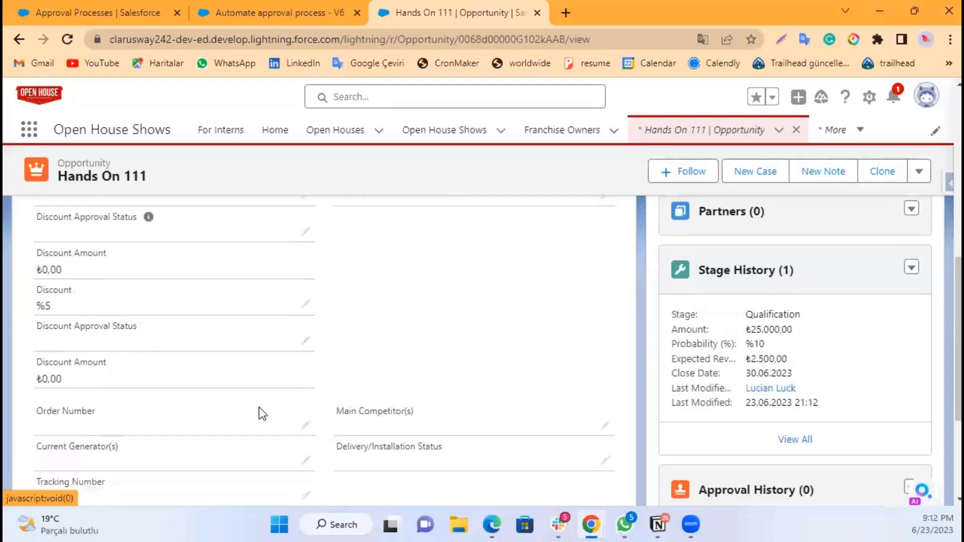
{"action": "scroll", "coordinate": [267, 405], "scroll_direction": "up", "scroll_amount": 2}
{"action": "scroll", "coordinate": [267, 405], "scroll_direction": "down", "scroll_amount": 2}
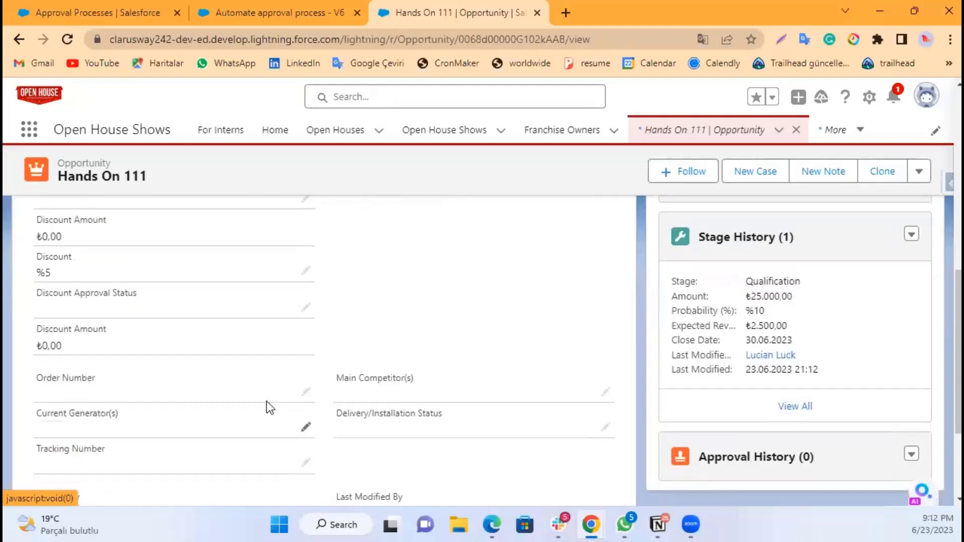
{"action": "scroll", "coordinate": [267, 405], "scroll_direction": "up", "scroll_amount": 3}
Step: Set the first Discount field to 5 and save the opportunity
{"action": "left_click", "coordinate": [306, 307]}
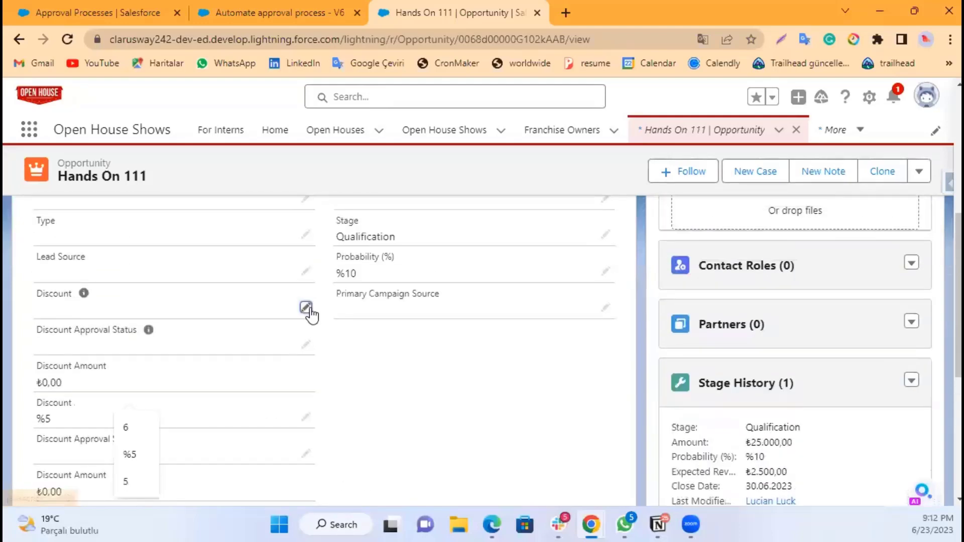
{"action": "type", "text": "5"}
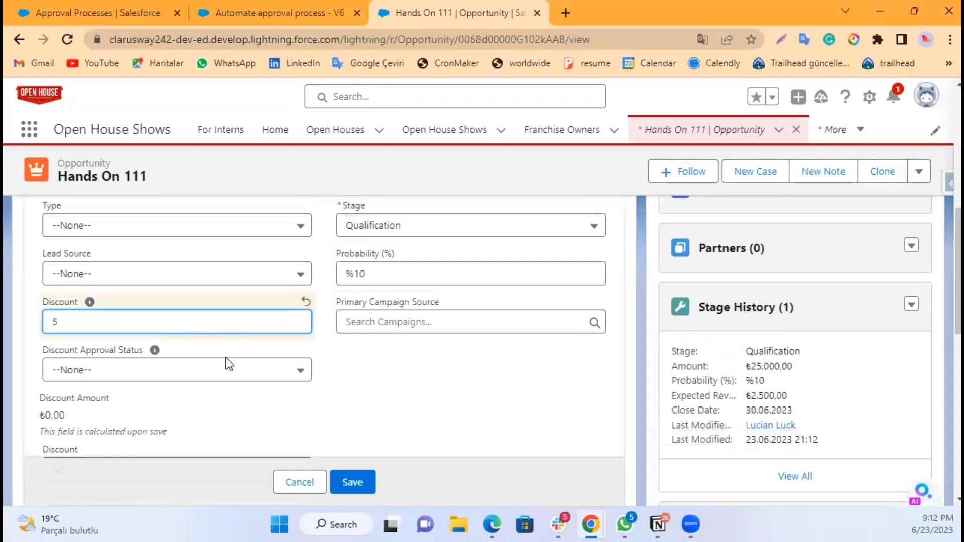
{"action": "left_click", "coordinate": [353, 483]}
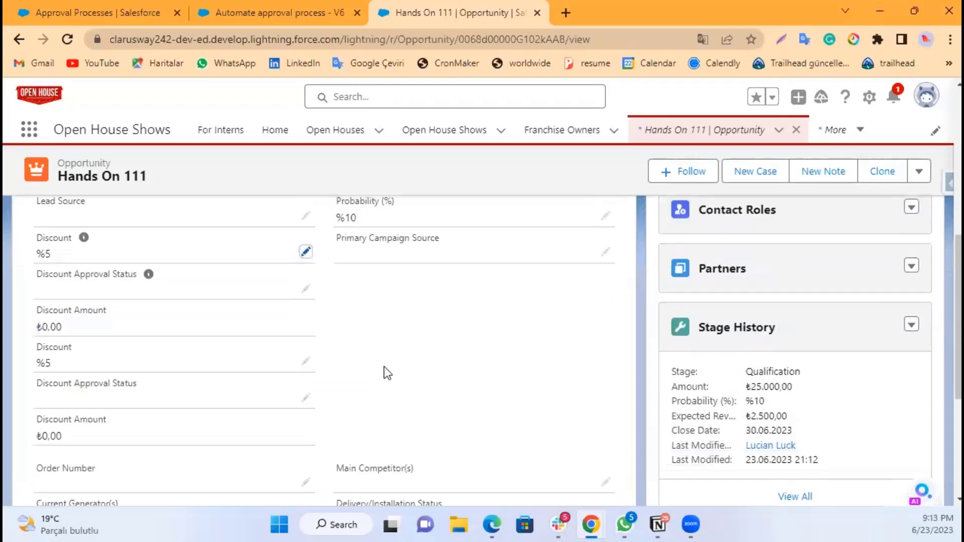
{"action": "scroll", "coordinate": [408, 369], "scroll_direction": "down", "scroll_amount": 4}
{"action": "scroll", "coordinate": [405, 363], "scroll_direction": "up", "scroll_amount": 5}
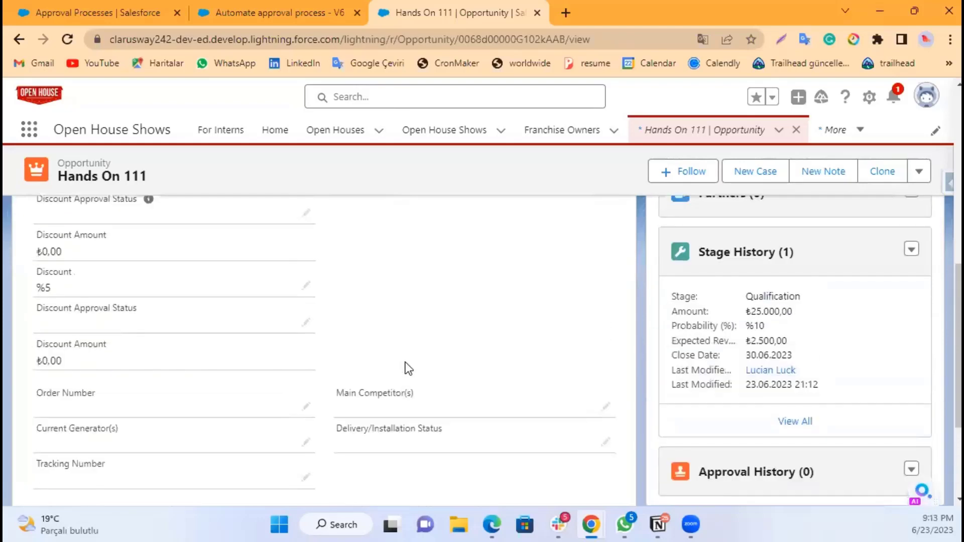
Step: Scroll through the opportunity's details to review its Discount fields
{"action": "scroll", "coordinate": [405, 362], "scroll_direction": "up", "scroll_amount": 5}
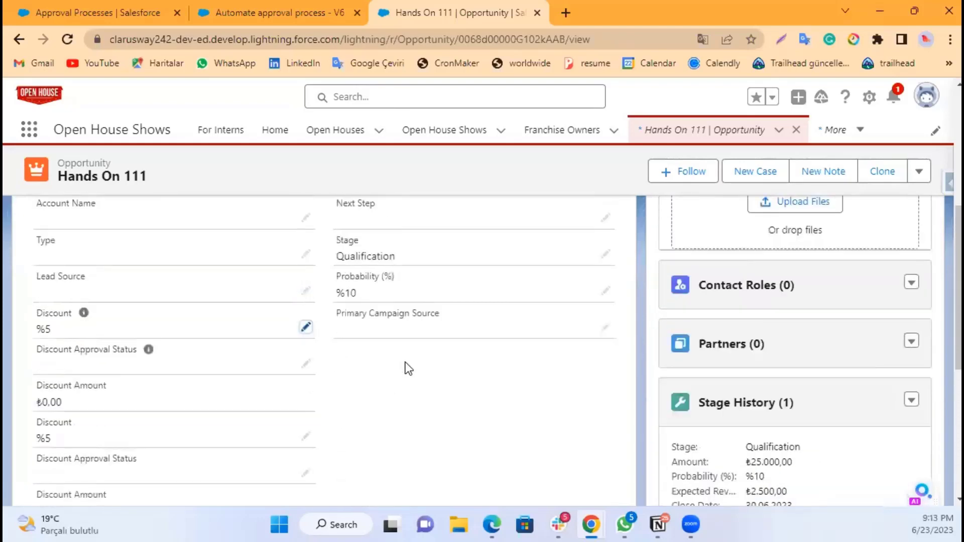
{"action": "scroll", "coordinate": [298, 410], "scroll_direction": "up", "scroll_amount": 2}
{"action": "scroll", "coordinate": [344, 398], "scroll_direction": "down", "scroll_amount": 3}
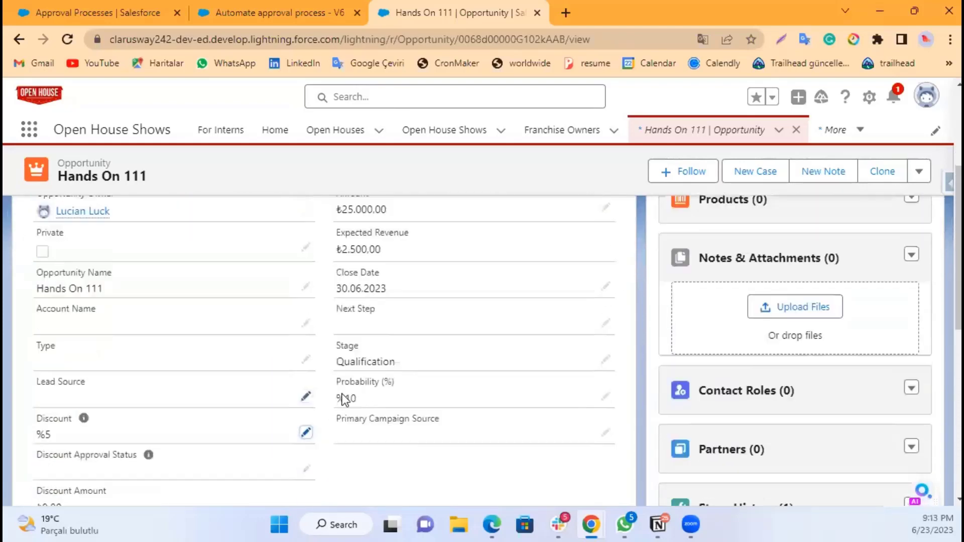
Step: Open the Submit discount amount action in the flow and review its input values without changing them
{"action": "left_click", "coordinate": [313, 14]}
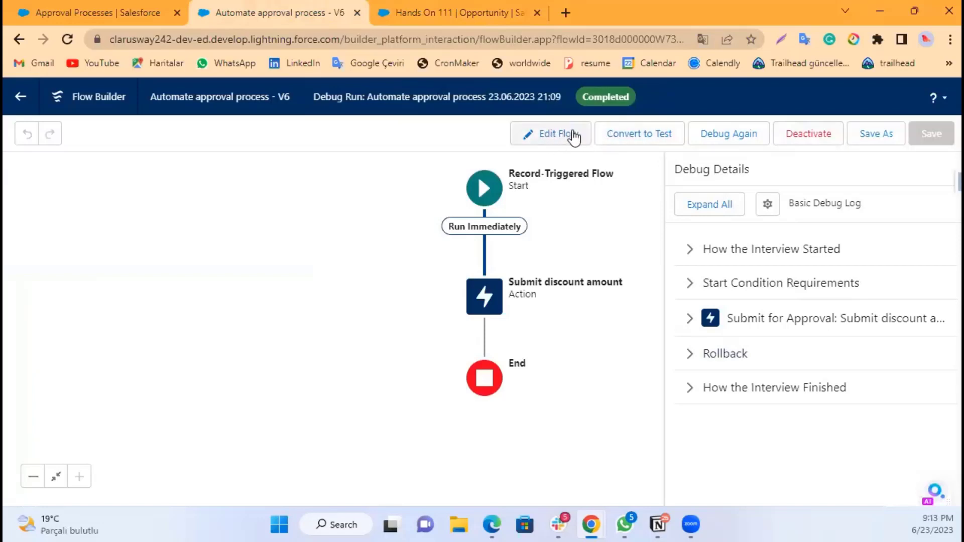
{"action": "double_click", "coordinate": [495, 300]}
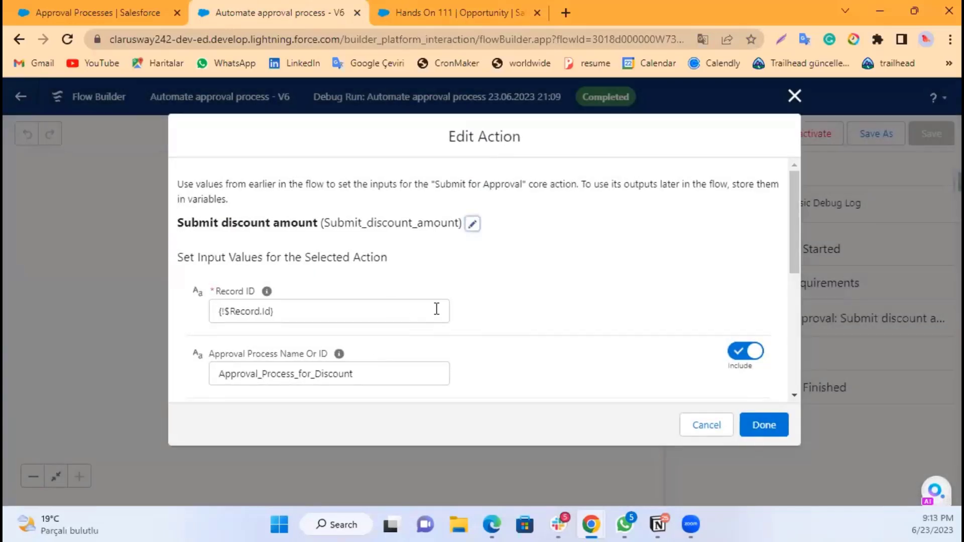
{"action": "scroll", "coordinate": [436, 307], "scroll_direction": "down", "scroll_amount": 2}
{"action": "scroll", "coordinate": [441, 305], "scroll_direction": "down", "scroll_amount": 3}
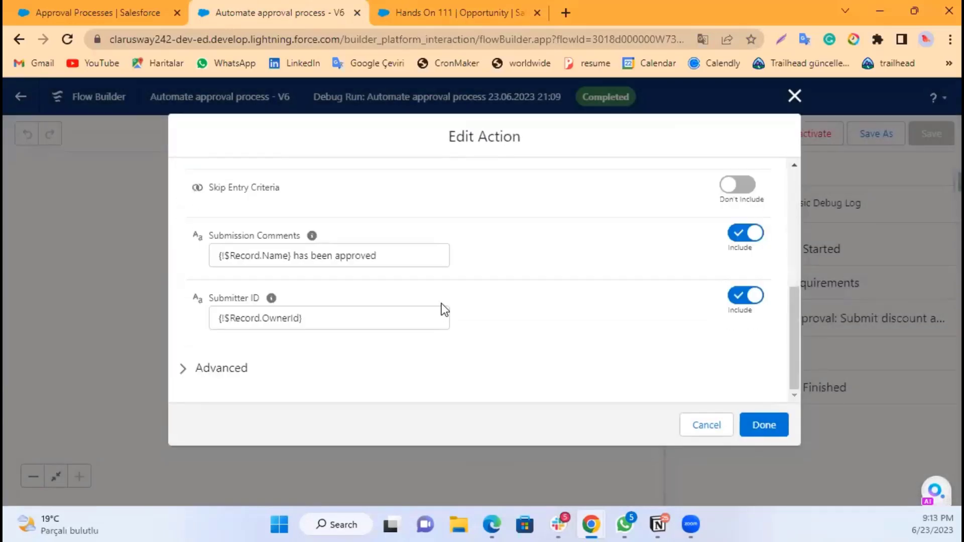
{"action": "scroll", "coordinate": [559, 224], "scroll_direction": "up", "scroll_amount": 5}
{"action": "left_click", "coordinate": [798, 93]}
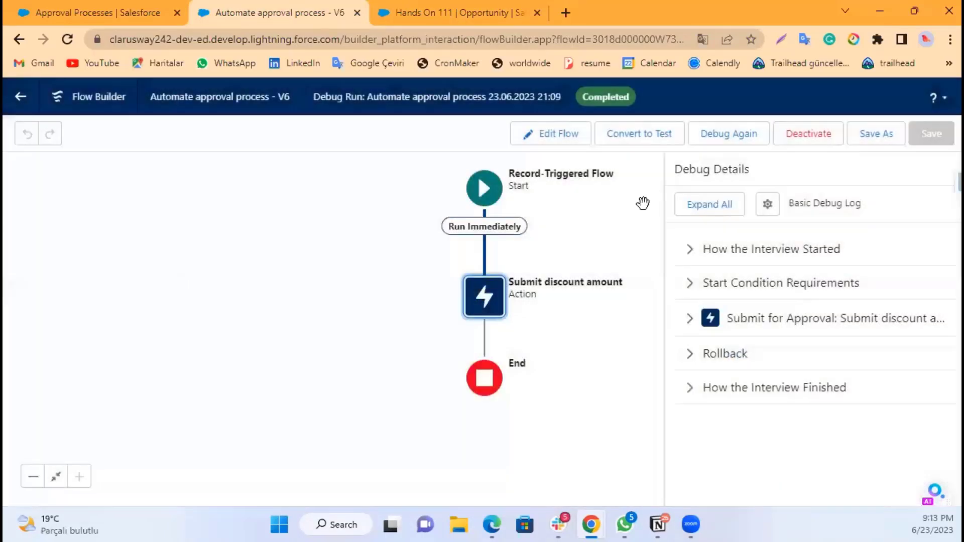
Step: Set both Discount fields of the opportunity to 6 and save it
{"action": "left_click", "coordinate": [428, 11]}
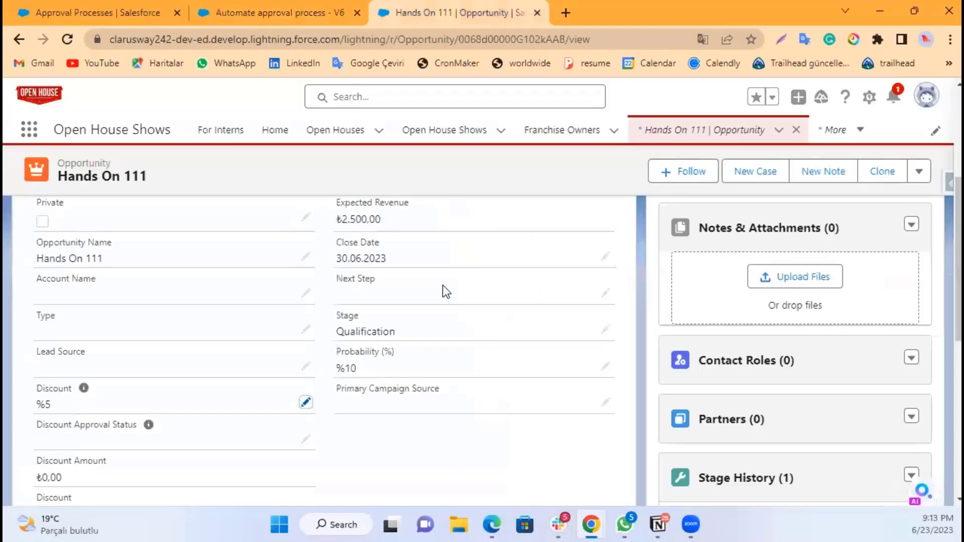
{"action": "left_click", "coordinate": [306, 403]}
{"action": "left_click_drag", "start_coordinate": [236, 405], "coordinate": [48, 401]}
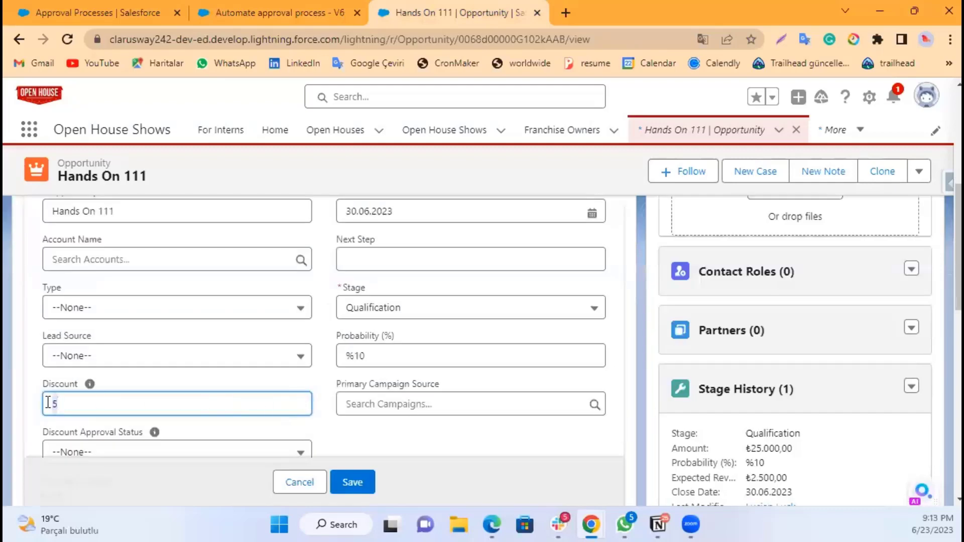
{"action": "type", "text": "6"}
{"action": "left_click", "coordinate": [32, 415]}
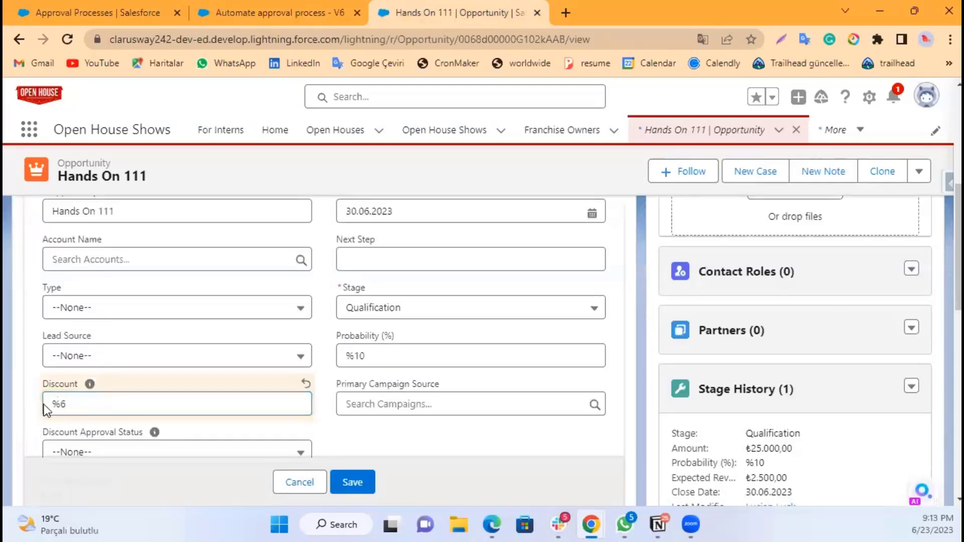
{"action": "scroll", "coordinate": [217, 397], "scroll_direction": "down", "scroll_amount": 4}
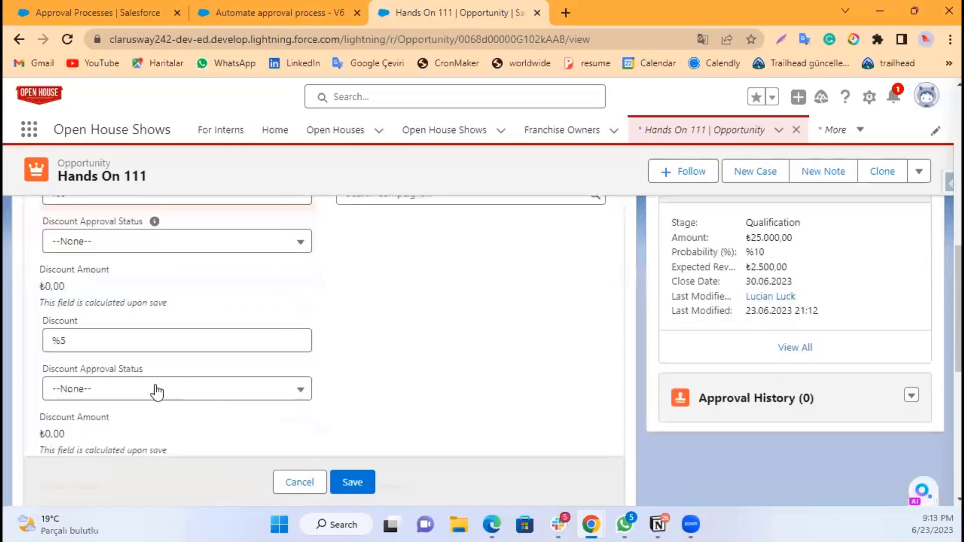
{"action": "left_click", "coordinate": [75, 328]}
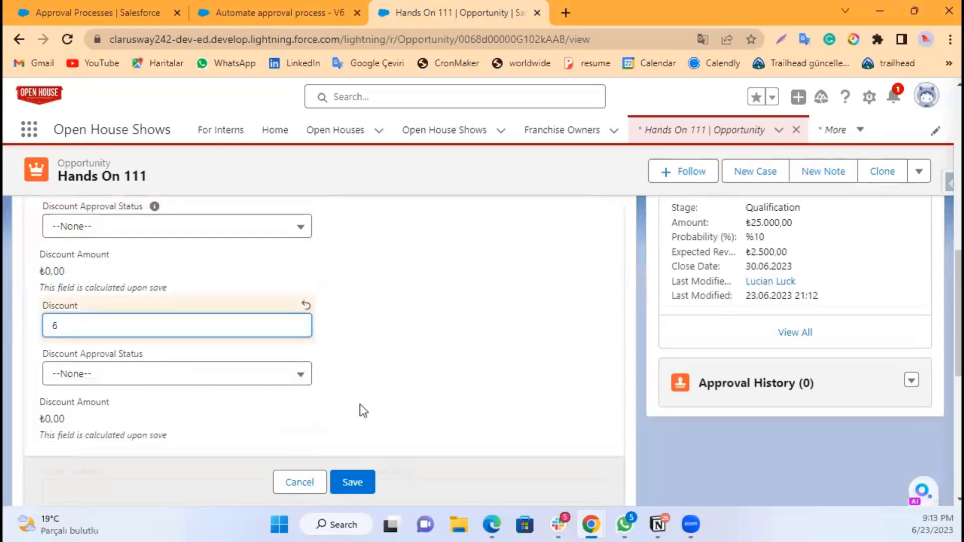
{"action": "left_click", "coordinate": [366, 484]}
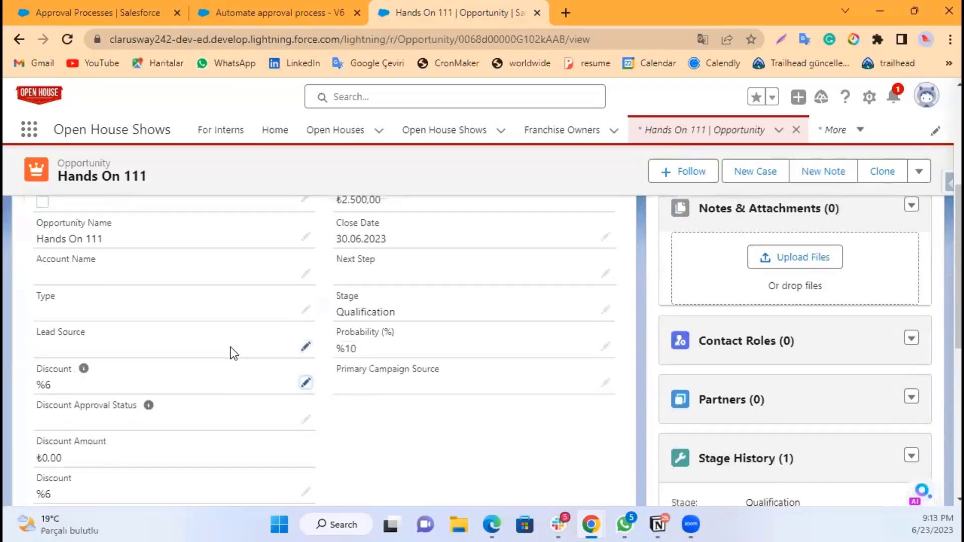
Step: Scroll through the saved opportunity's details to review its Discount and approval fields
{"action": "scroll", "coordinate": [231, 348], "scroll_direction": "up", "scroll_amount": 2}
{"action": "scroll", "coordinate": [341, 344], "scroll_direction": "up", "scroll_amount": 1}
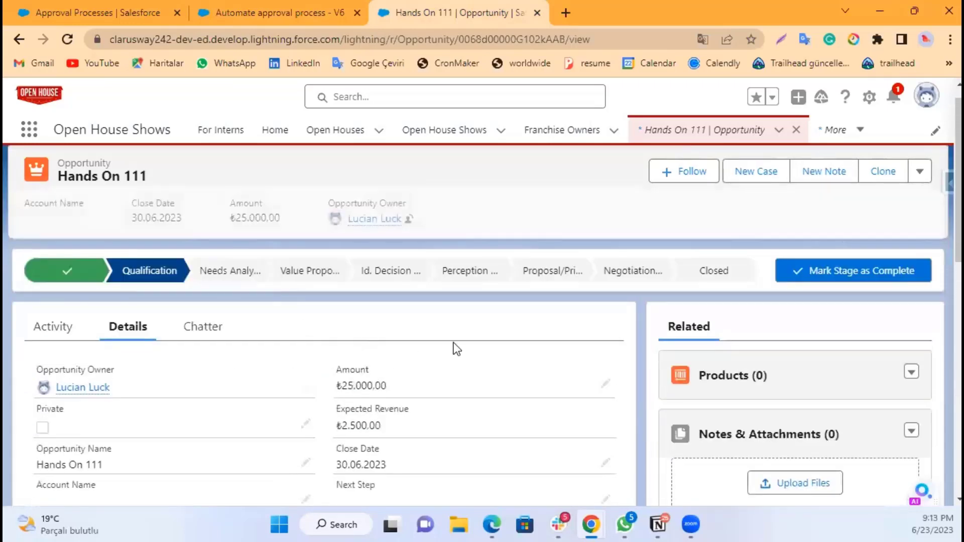
{"action": "scroll", "coordinate": [391, 335], "scroll_direction": "down", "scroll_amount": 3}
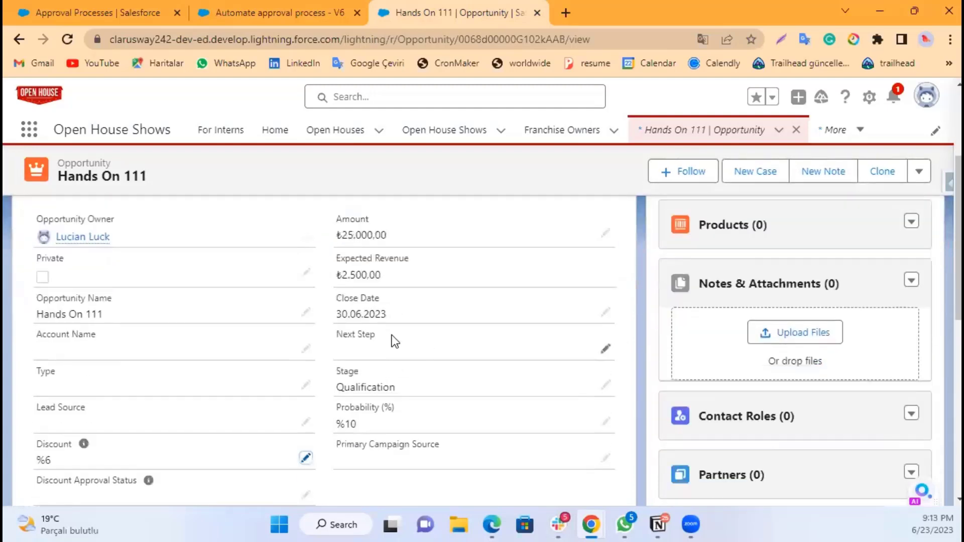
{"action": "scroll", "coordinate": [392, 335], "scroll_direction": "down", "scroll_amount": 3}
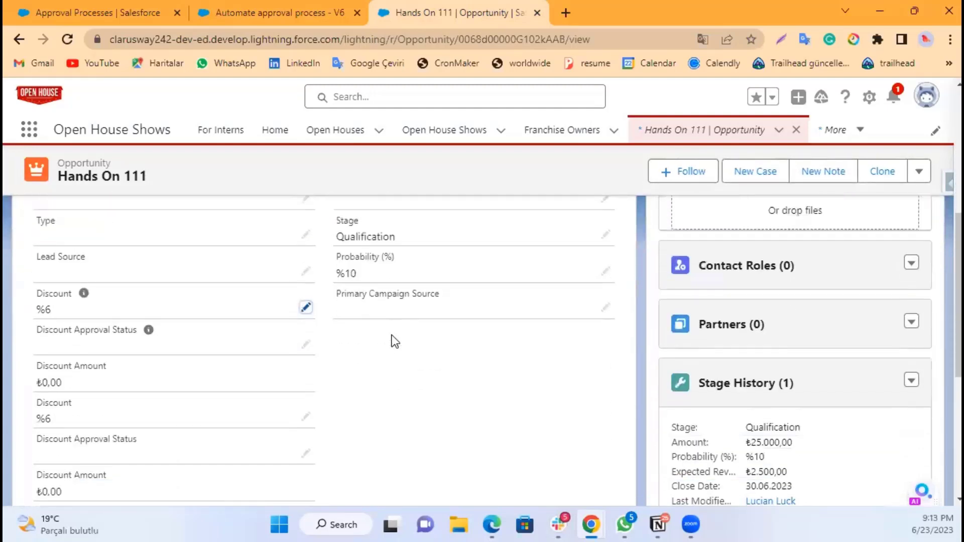
{"action": "scroll", "coordinate": [392, 336], "scroll_direction": "down", "scroll_amount": 6}
{"action": "scroll", "coordinate": [392, 336], "scroll_direction": "up", "scroll_amount": 12}
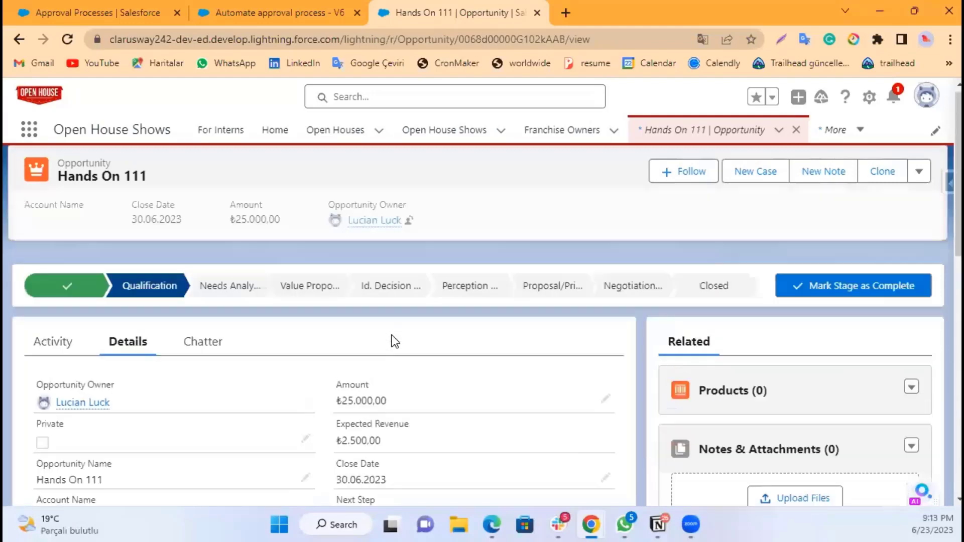
Step: Edit the flow's start trigger and set its Condition Requirements to None, removing the discount entry condition
{"action": "left_click", "coordinate": [278, 14]}
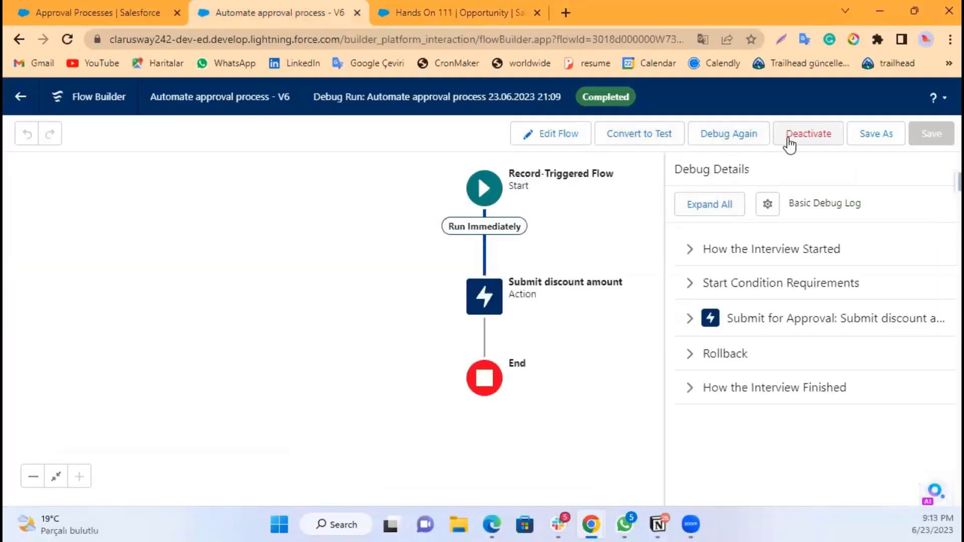
{"action": "left_click", "coordinate": [524, 228]}
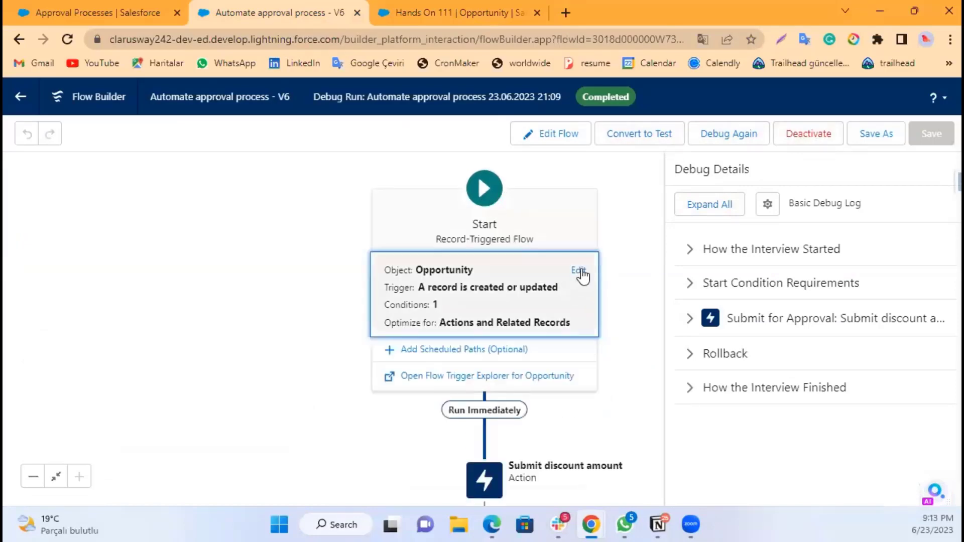
{"action": "left_click", "coordinate": [579, 270]}
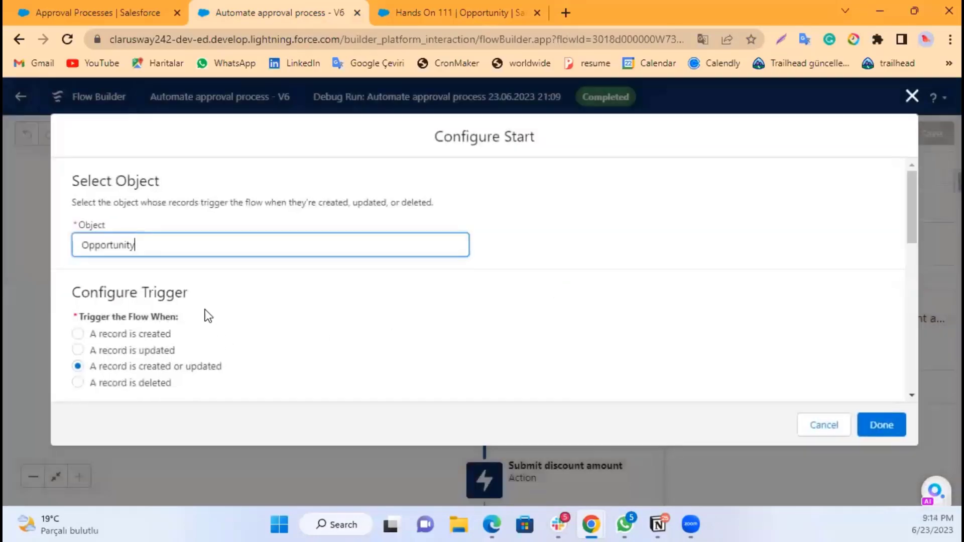
{"action": "scroll", "coordinate": [209, 298], "scroll_direction": "down", "scroll_amount": 5}
{"action": "scroll", "coordinate": [211, 299], "scroll_direction": "down", "scroll_amount": 3}
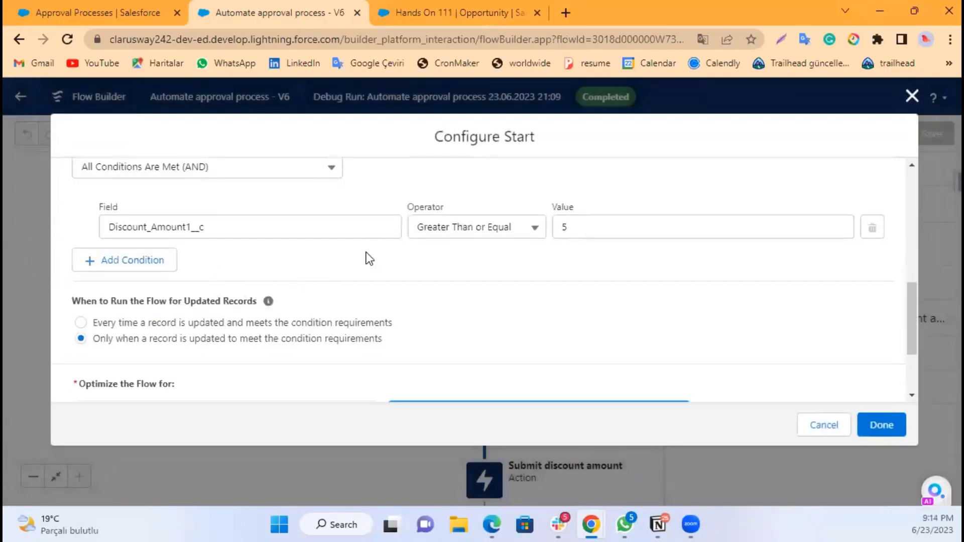
{"action": "left_click", "coordinate": [581, 228]}
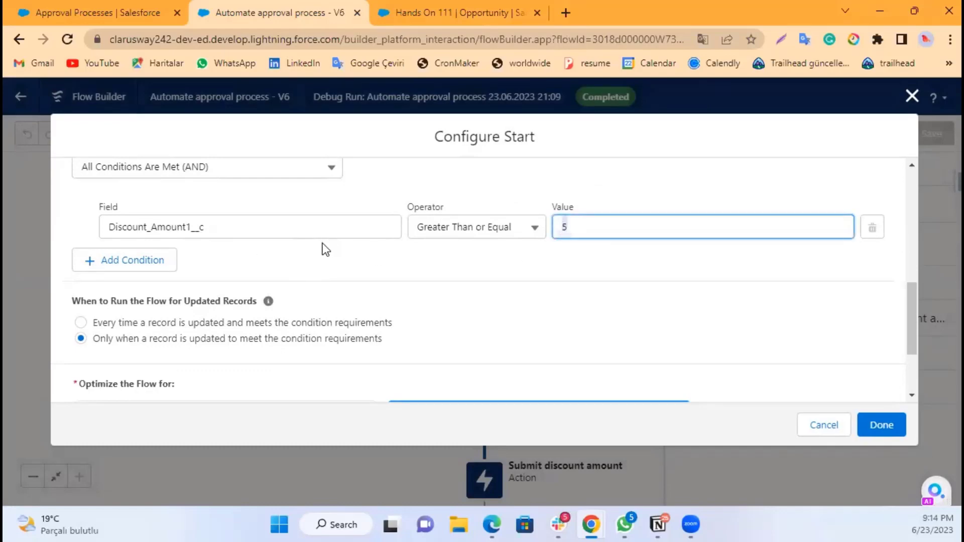
{"action": "scroll", "coordinate": [401, 288], "scroll_direction": "up", "scroll_amount": 2}
{"action": "left_click", "coordinate": [294, 245]}
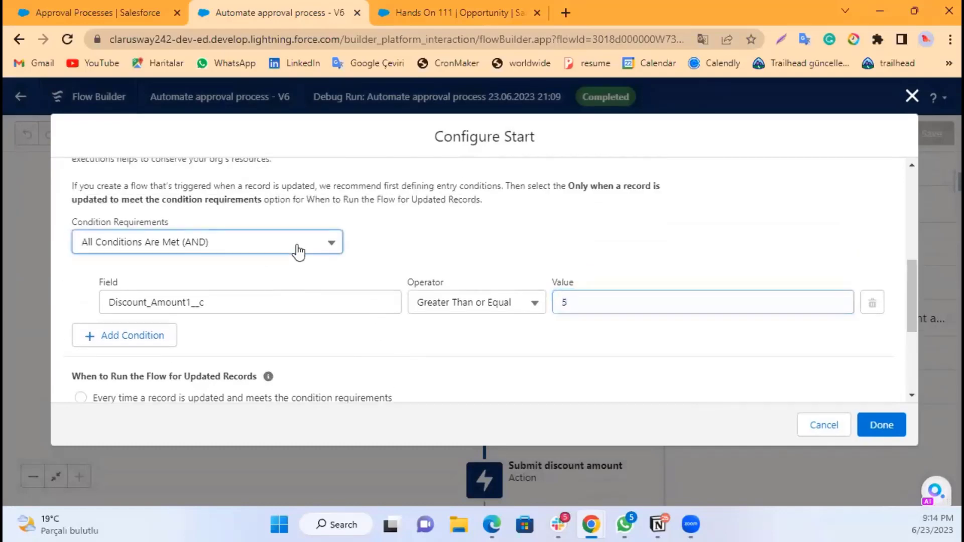
{"action": "left_click", "coordinate": [173, 277]}
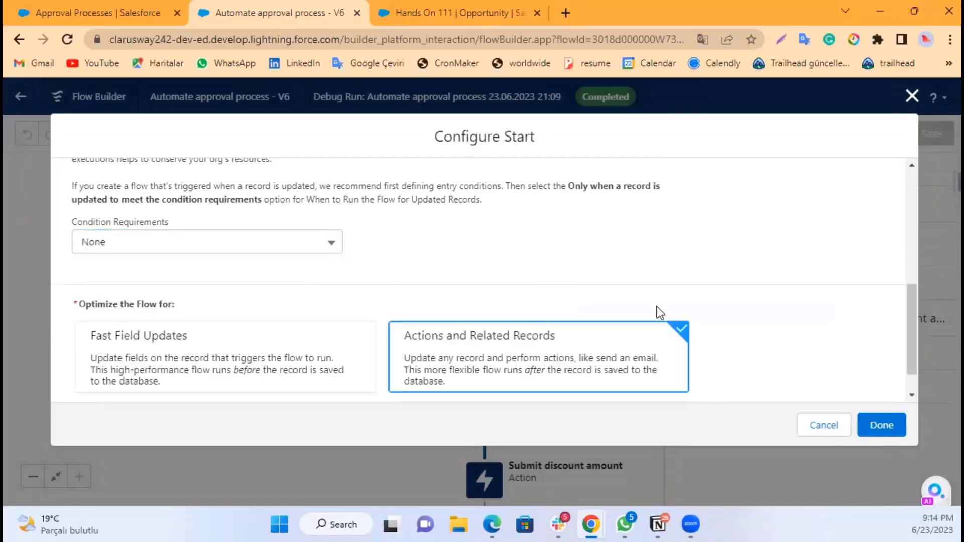
{"action": "left_click", "coordinate": [882, 425]}
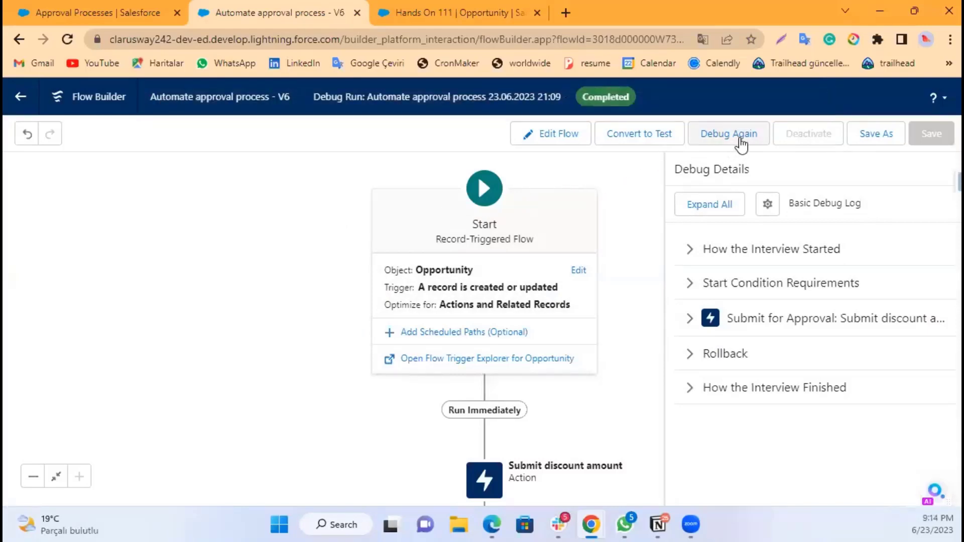
Step: Save the flow as a new version and activate it
{"action": "left_click", "coordinate": [877, 136]}
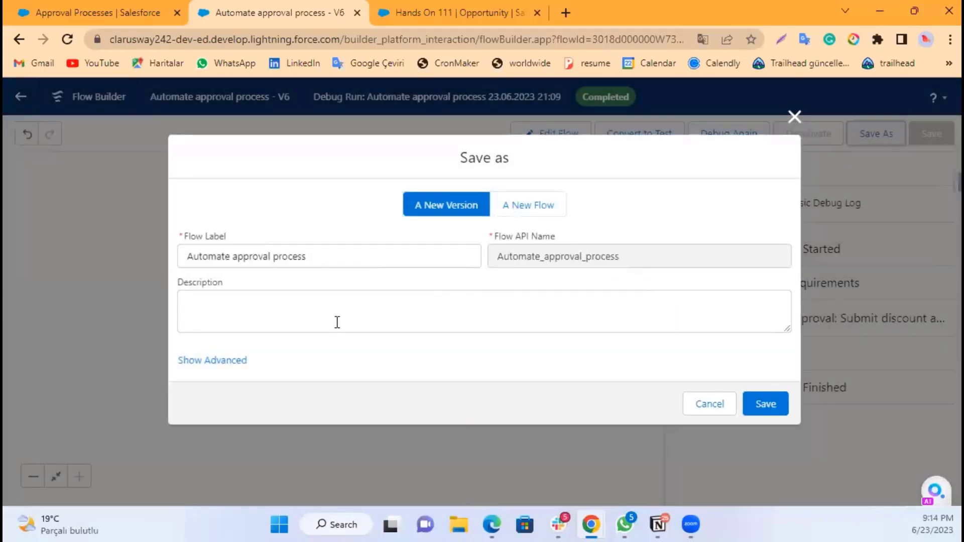
{"action": "left_click", "coordinate": [768, 408]}
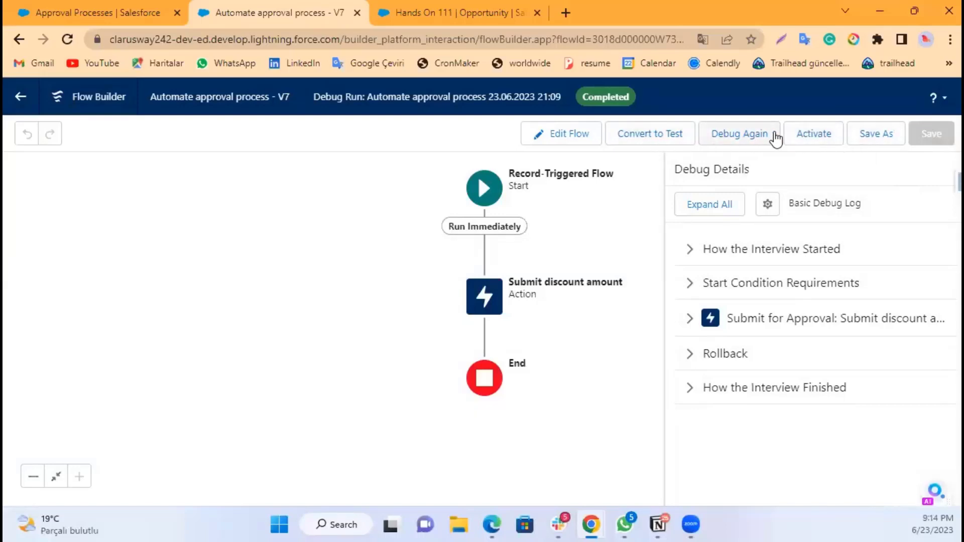
{"action": "left_click", "coordinate": [815, 136]}
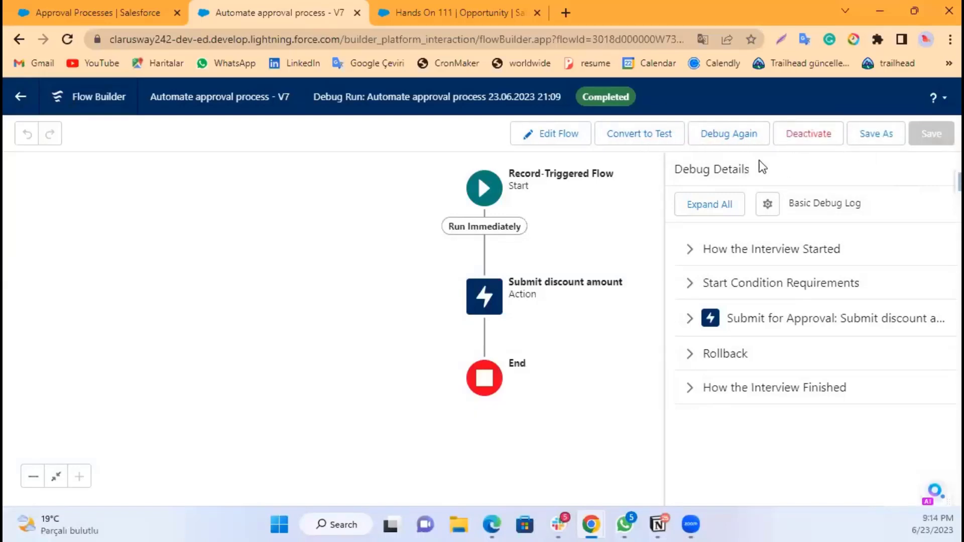
Step: Reload the Hands On 111 opportunity record and open its Details section
{"action": "left_click", "coordinate": [426, 14]}
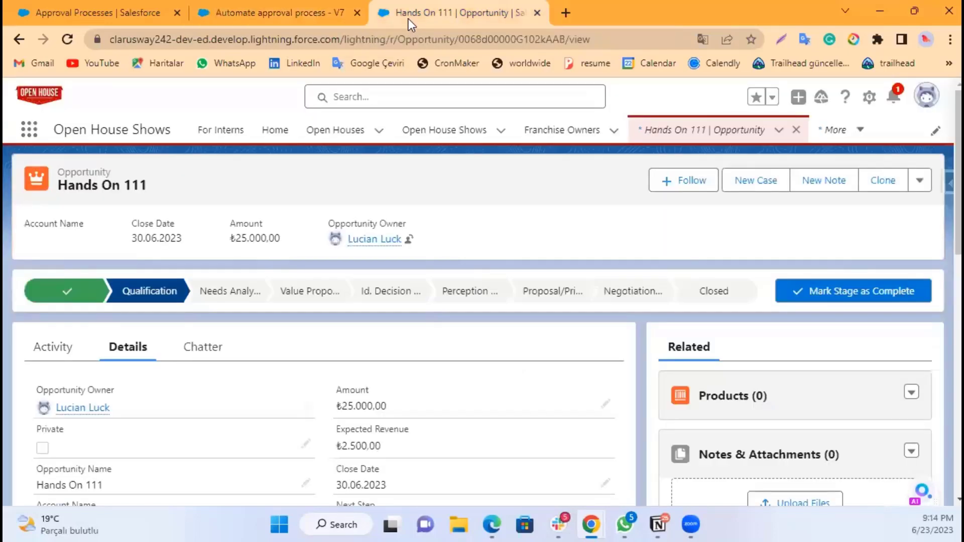
{"action": "left_click", "coordinate": [68, 39]}
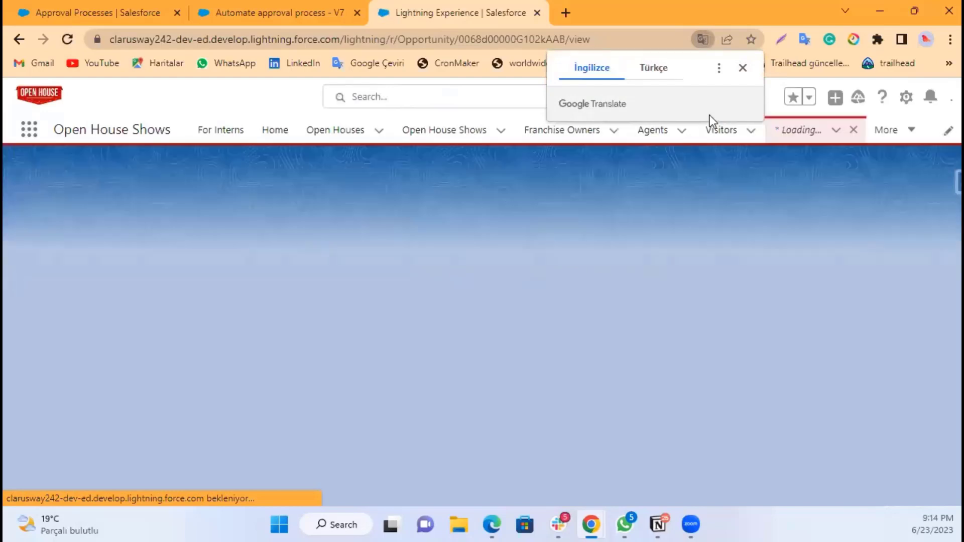
{"action": "left_click", "coordinate": [747, 71]}
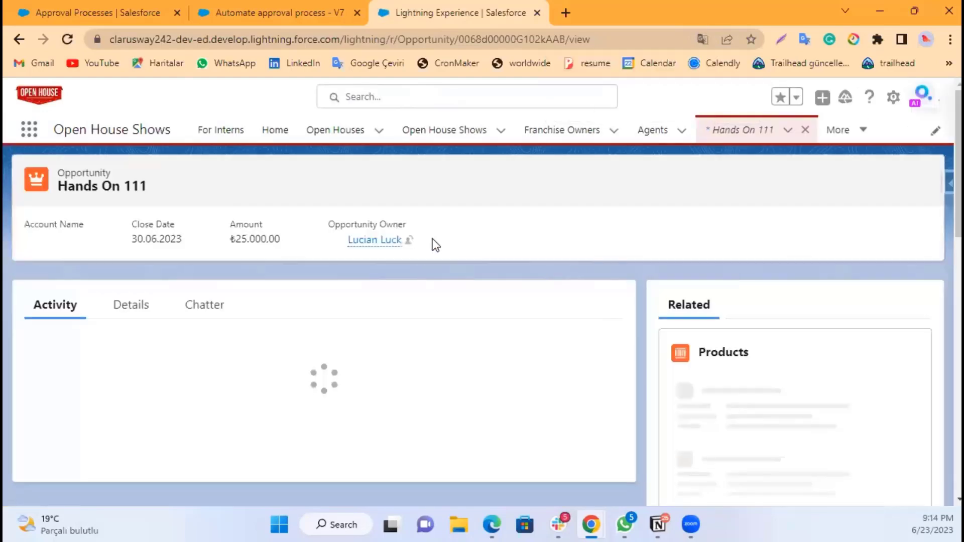
{"action": "scroll", "coordinate": [291, 299], "scroll_direction": "down", "scroll_amount": 3}
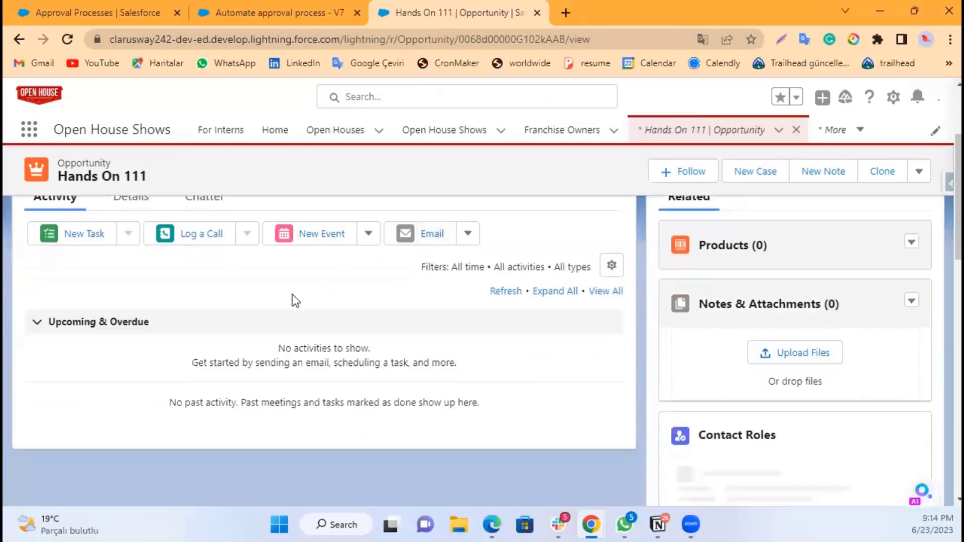
{"action": "scroll", "coordinate": [129, 355], "scroll_direction": "up", "scroll_amount": 3}
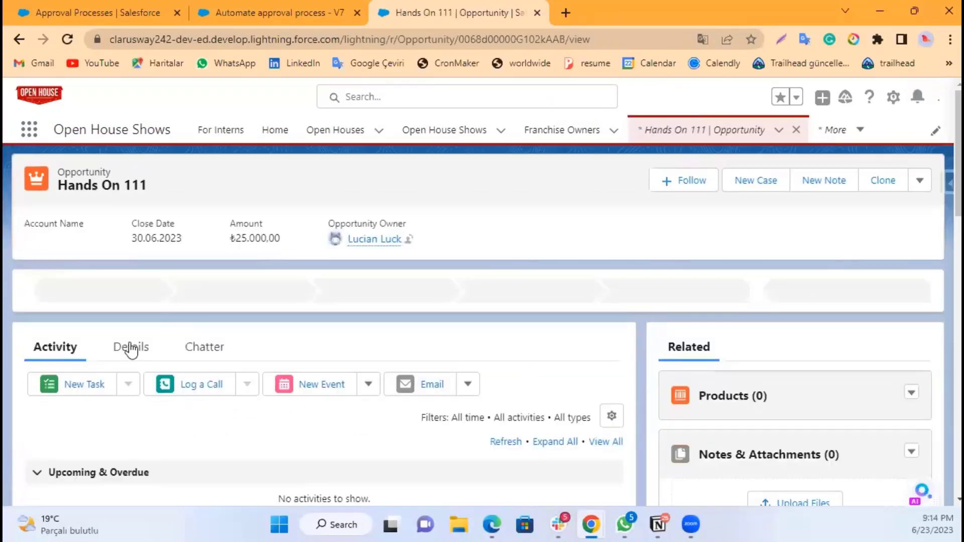
{"action": "left_click", "coordinate": [133, 345]}
{"action": "scroll", "coordinate": [228, 321], "scroll_direction": "down", "scroll_amount": 6}
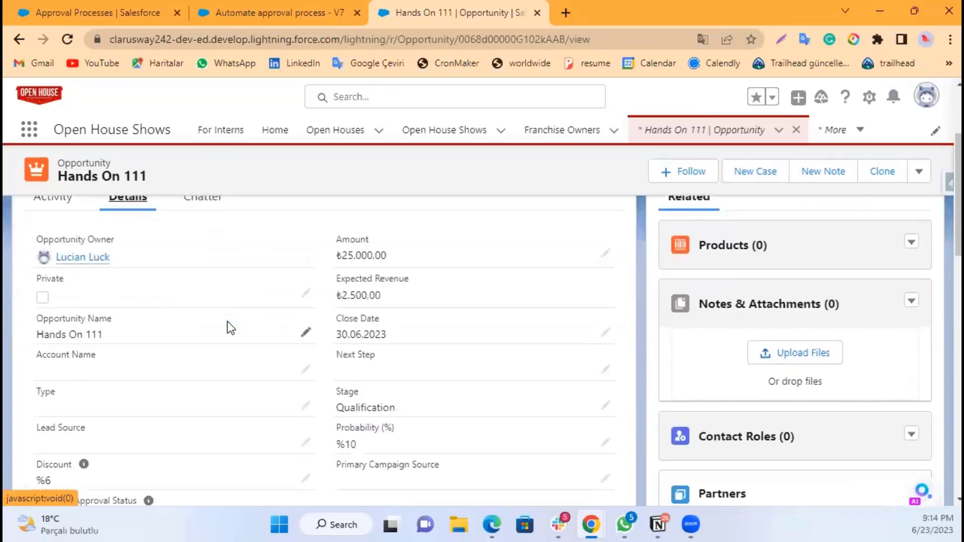
{"action": "scroll", "coordinate": [230, 327], "scroll_direction": "down", "scroll_amount": 2}
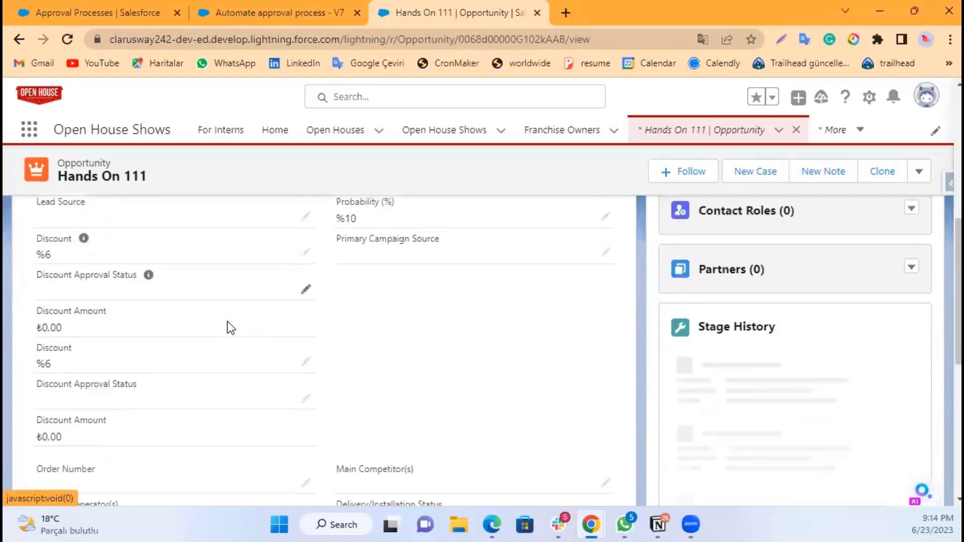
Step: Set the second Discount field of the opportunity to 5 and save it
{"action": "left_click", "coordinate": [304, 361]}
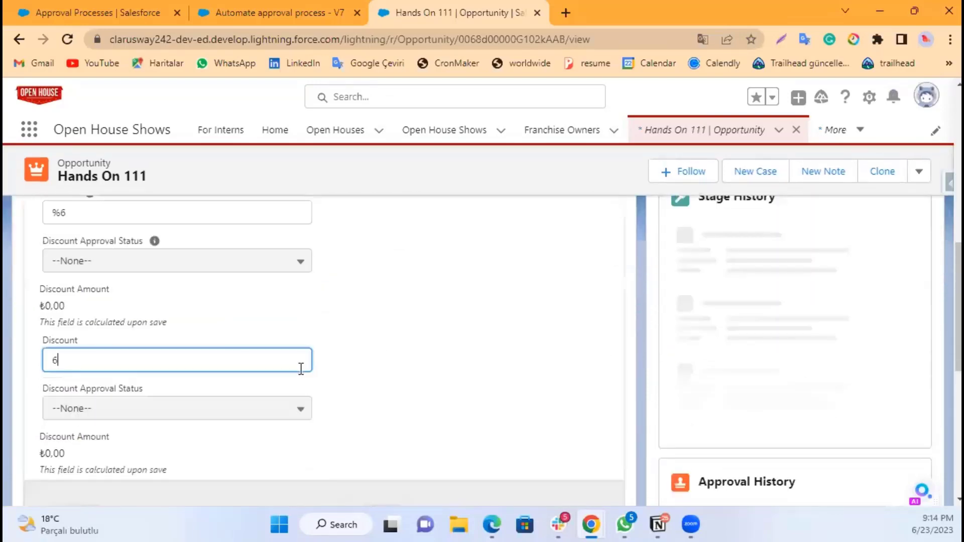
{"action": "key", "text": "BackSpace"}
{"action": "key", "text": "BackSpace"}
{"action": "type", "text": "6"}
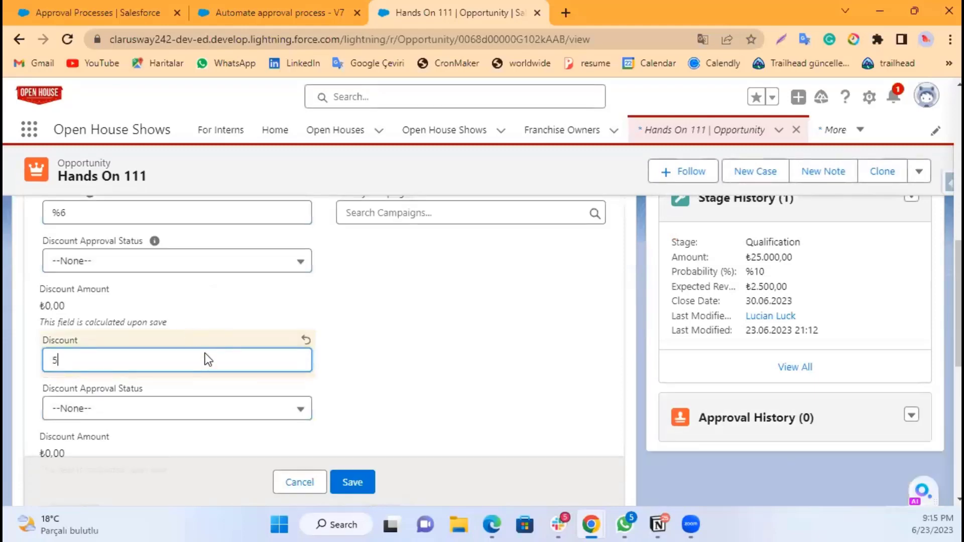
{"action": "left_click", "coordinate": [357, 481]}
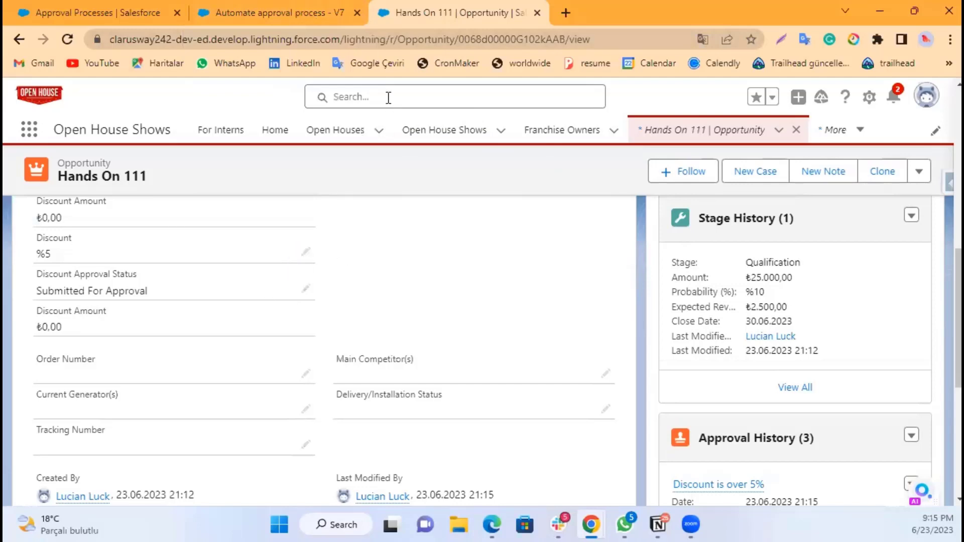
{"action": "left_click", "coordinate": [300, 19]}
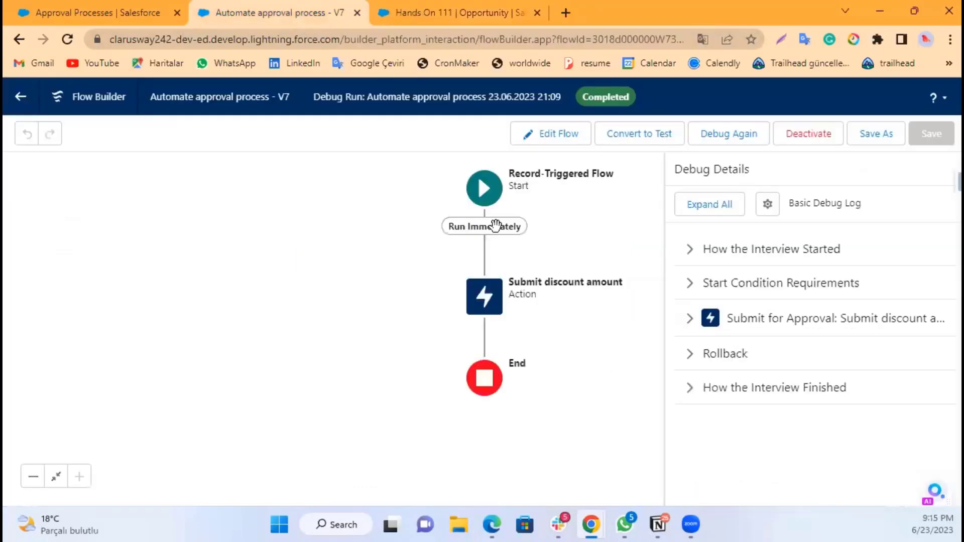
{"action": "left_click", "coordinate": [485, 197]}
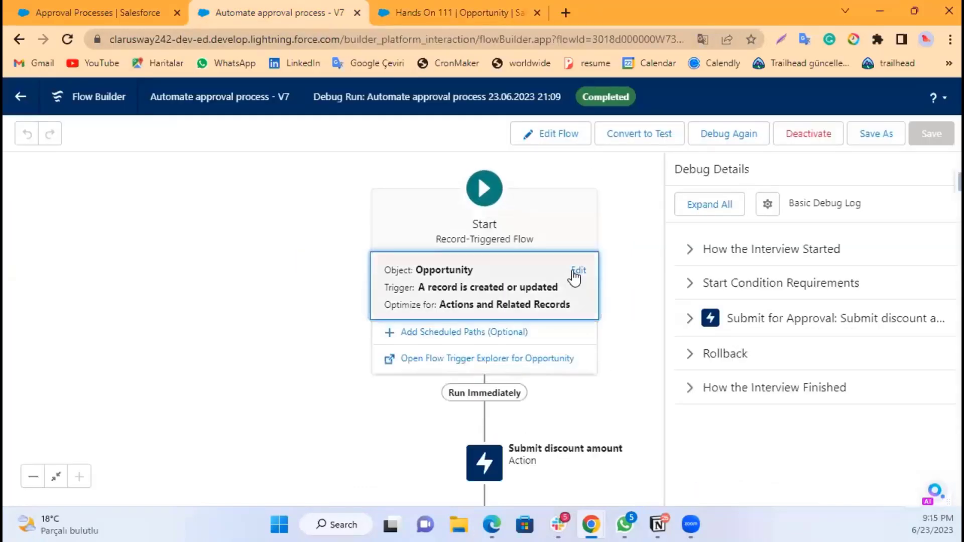
{"action": "left_click", "coordinate": [577, 272]}
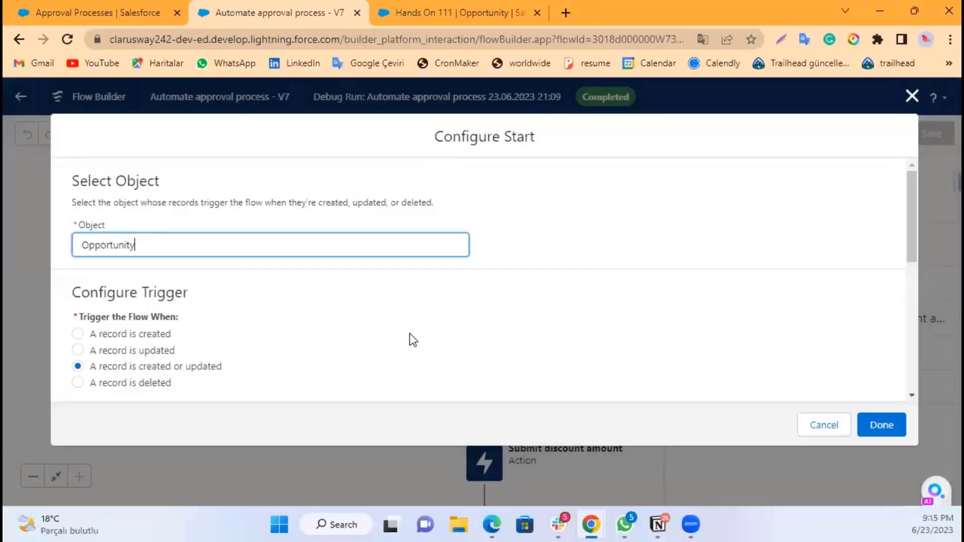
{"action": "scroll", "coordinate": [391, 321], "scroll_direction": "down", "scroll_amount": 5}
{"action": "scroll", "coordinate": [211, 319], "scroll_direction": "down", "scroll_amount": 3}
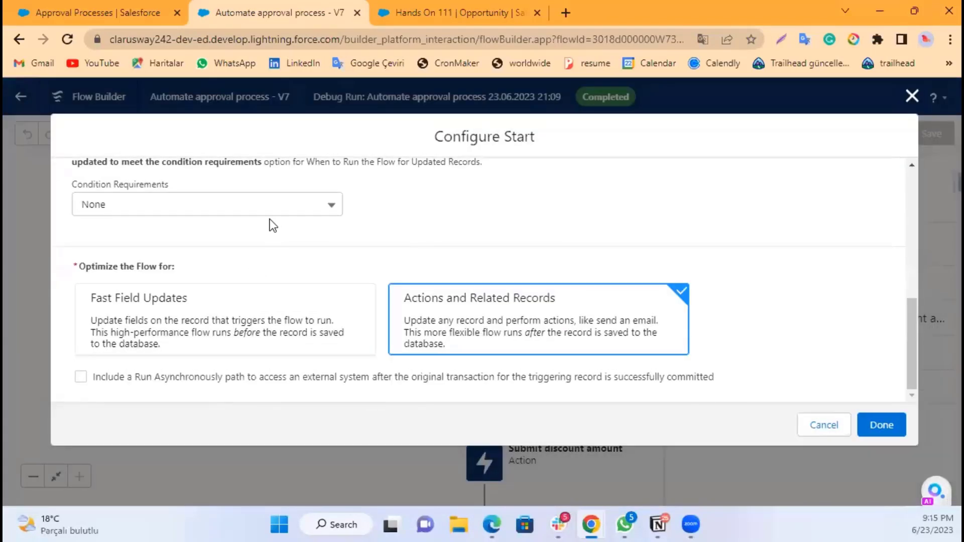
{"action": "left_click", "coordinate": [304, 206]}
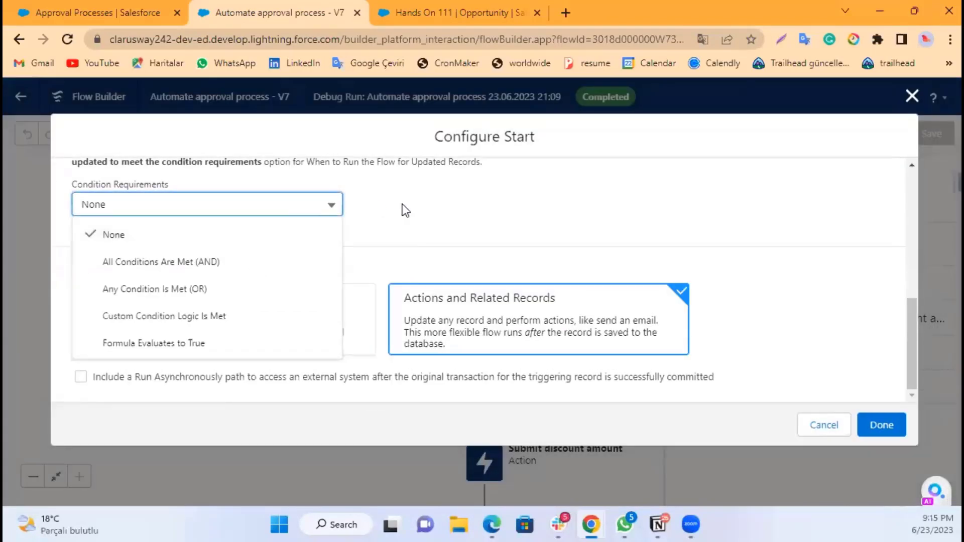
{"action": "left_click", "coordinate": [242, 262]}
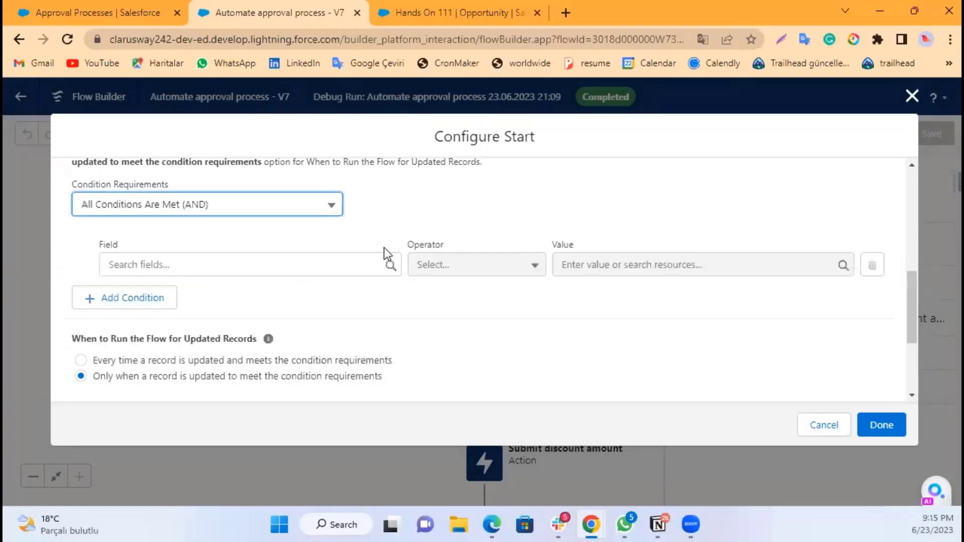
{"action": "left_click", "coordinate": [353, 266]}
{"action": "left_click", "coordinate": [508, 221]}
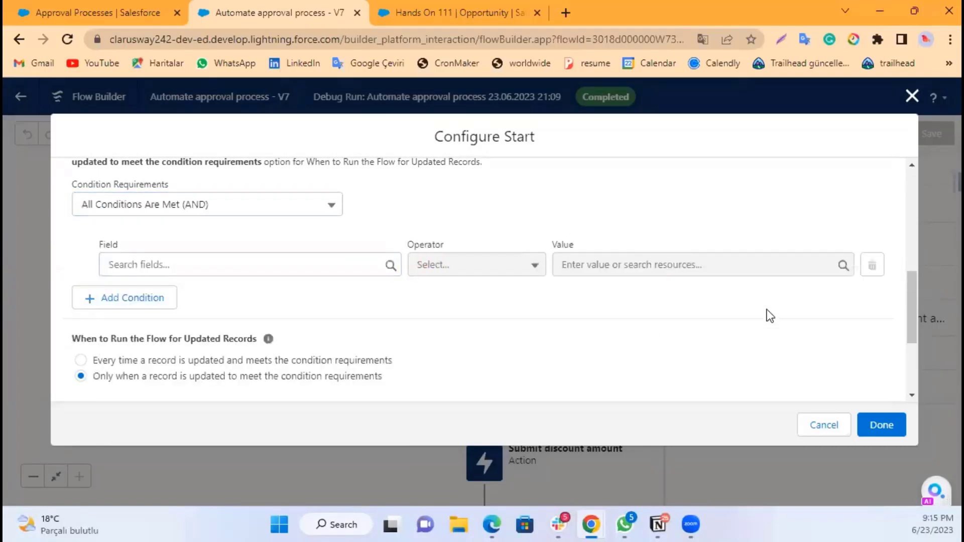
{"action": "left_click", "coordinate": [833, 421]}
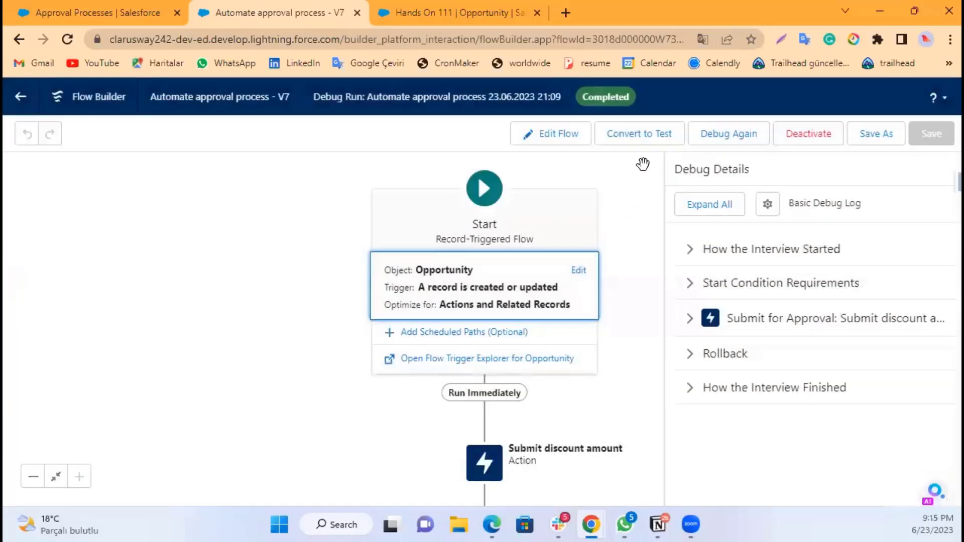
Step: Review the opportunity's Discount and Discount Approval Status fields in its details
{"action": "left_click", "coordinate": [428, 14]}
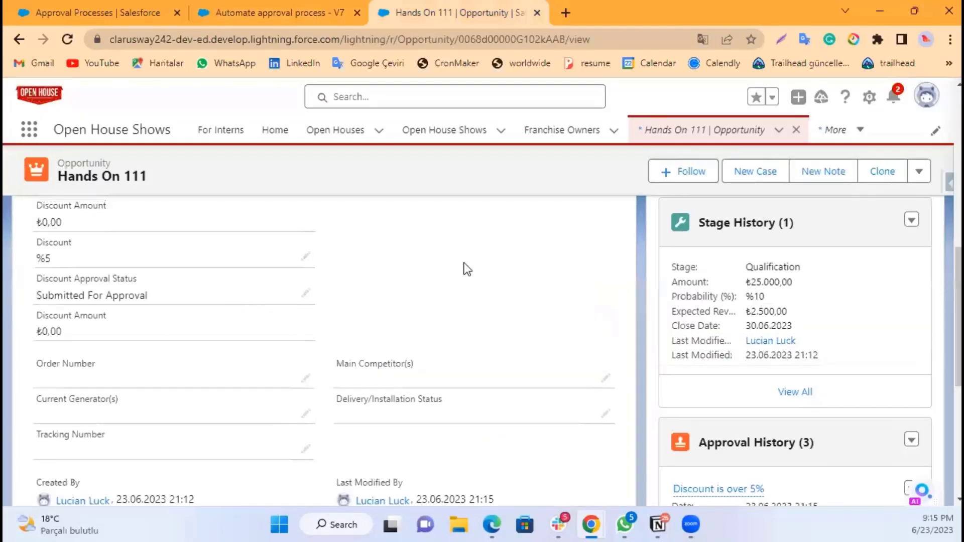
{"action": "scroll", "coordinate": [465, 269], "scroll_direction": "up", "scroll_amount": 10}
{"action": "scroll", "coordinate": [398, 309], "scroll_direction": "down", "scroll_amount": 3}
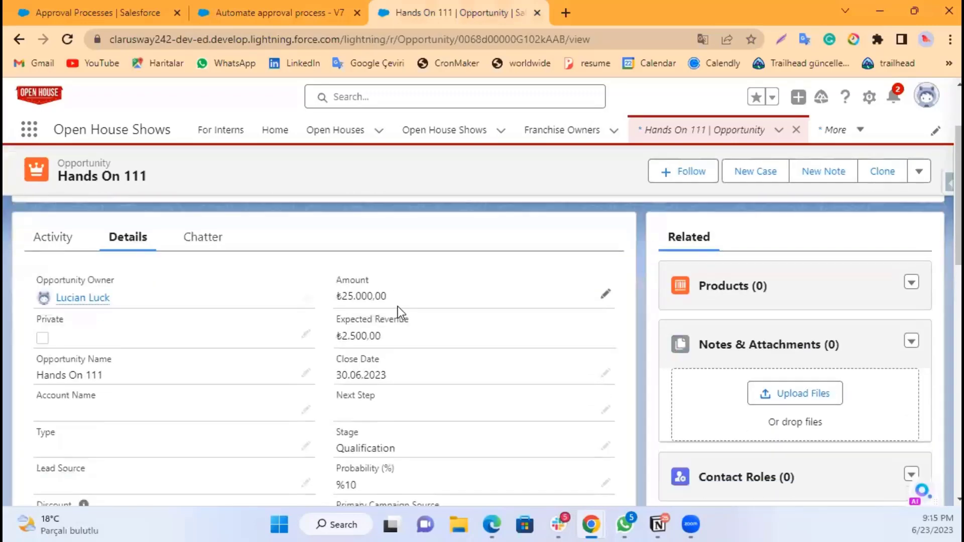
{"action": "scroll", "coordinate": [402, 303], "scroll_direction": "up", "scroll_amount": 2}
{"action": "scroll", "coordinate": [389, 303], "scroll_direction": "up", "scroll_amount": 2}
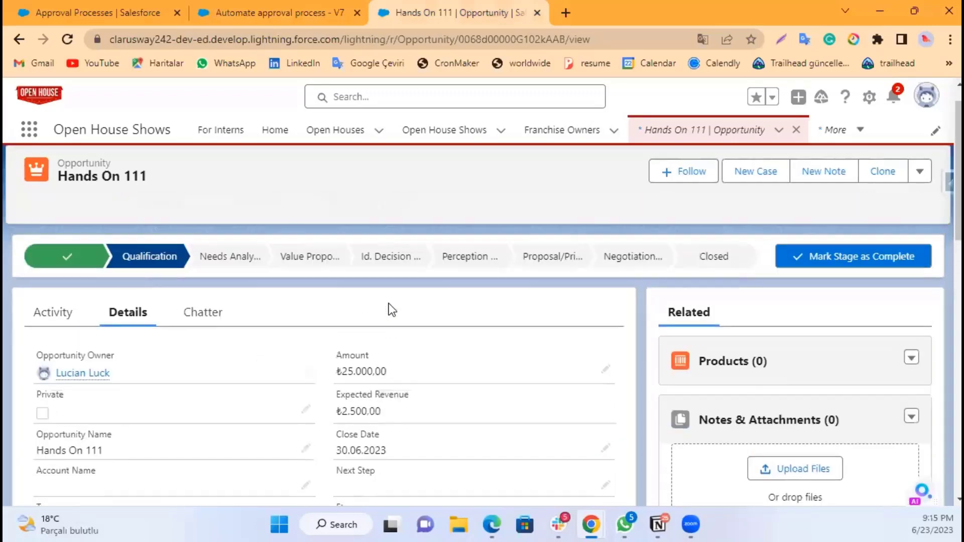
{"action": "scroll", "coordinate": [382, 312], "scroll_direction": "down", "scroll_amount": 3}
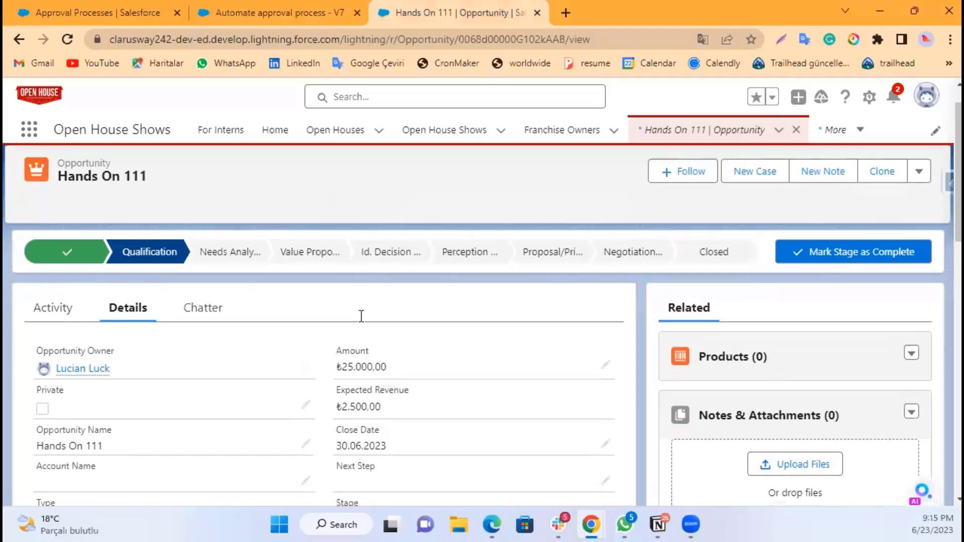
{"action": "scroll", "coordinate": [94, 385], "scroll_direction": "down", "scroll_amount": 3}
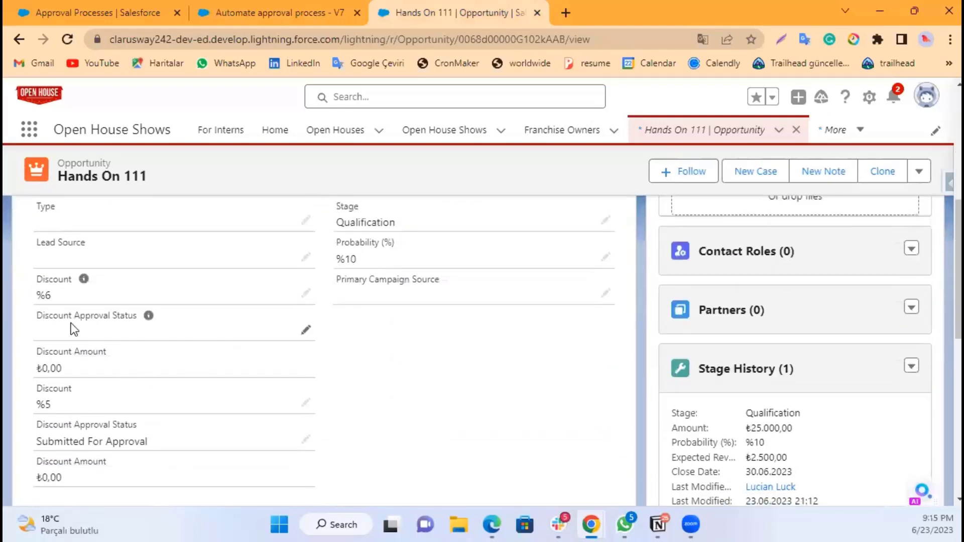
{"action": "scroll", "coordinate": [105, 374], "scroll_direction": "down", "scroll_amount": 2}
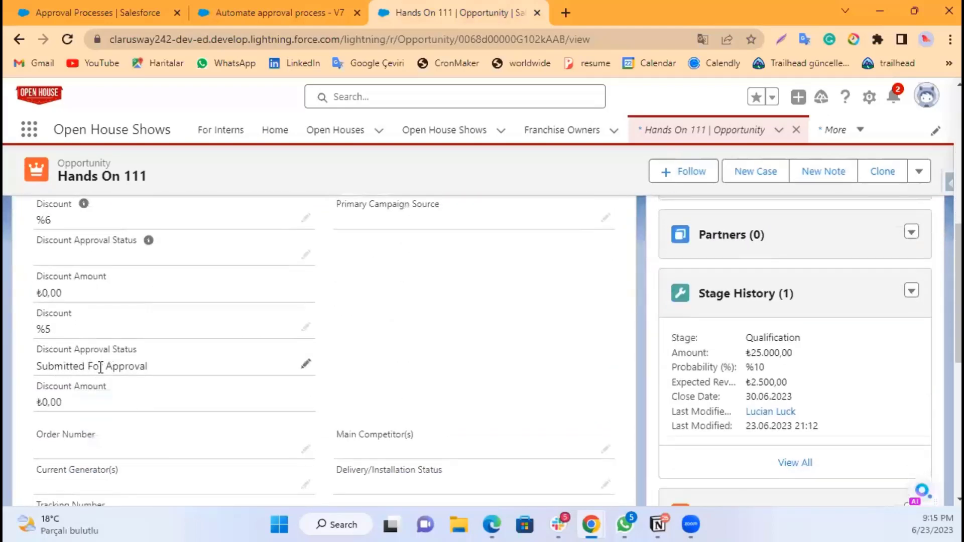
{"action": "left_click", "coordinate": [919, 171]}
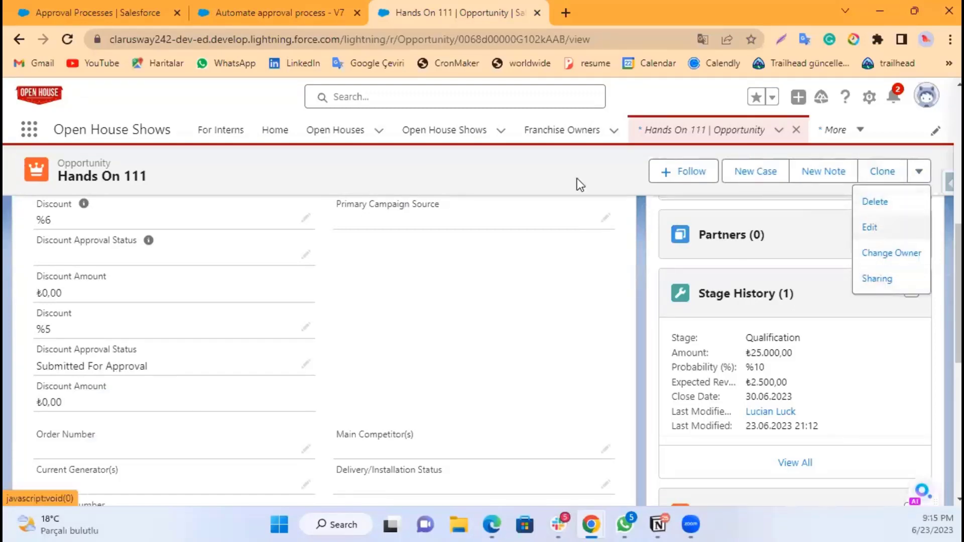
{"action": "left_click", "coordinate": [502, 274]}
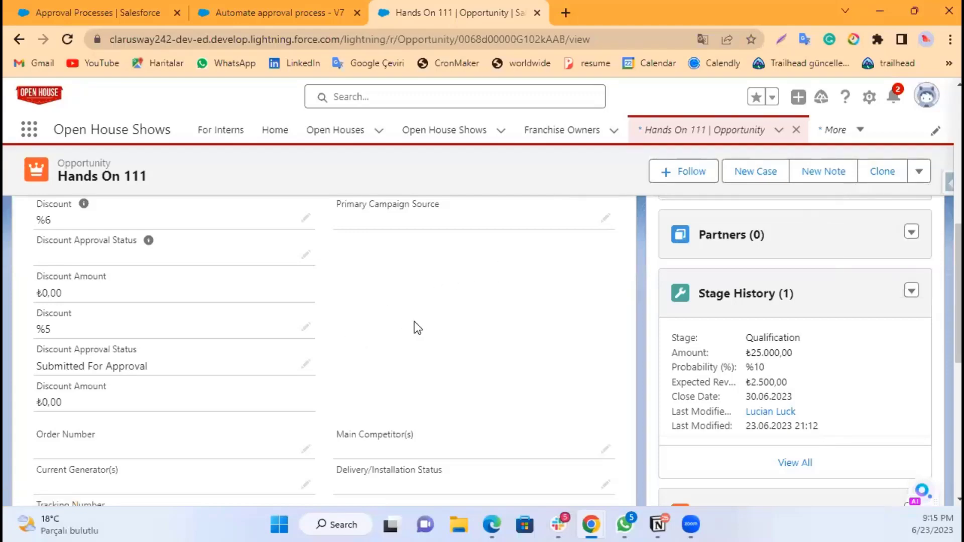
{"action": "scroll", "coordinate": [377, 323], "scroll_direction": "up", "scroll_amount": 3}
{"action": "scroll", "coordinate": [370, 318], "scroll_direction": "up", "scroll_amount": 3}
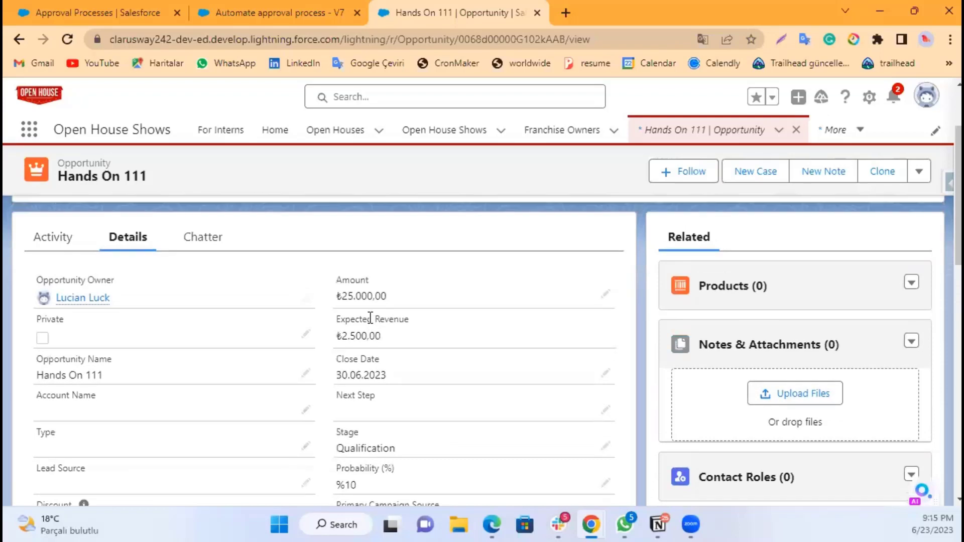
{"action": "scroll", "coordinate": [370, 318], "scroll_direction": "up", "scroll_amount": 2}
{"action": "scroll", "coordinate": [369, 321], "scroll_direction": "down", "scroll_amount": 2}
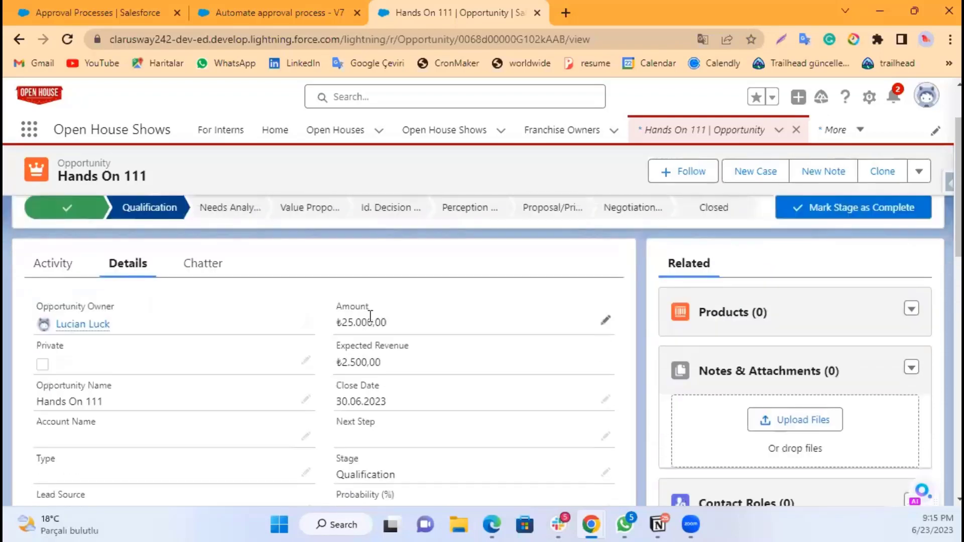
{"action": "scroll", "coordinate": [370, 315], "scroll_direction": "up", "scroll_amount": 2}
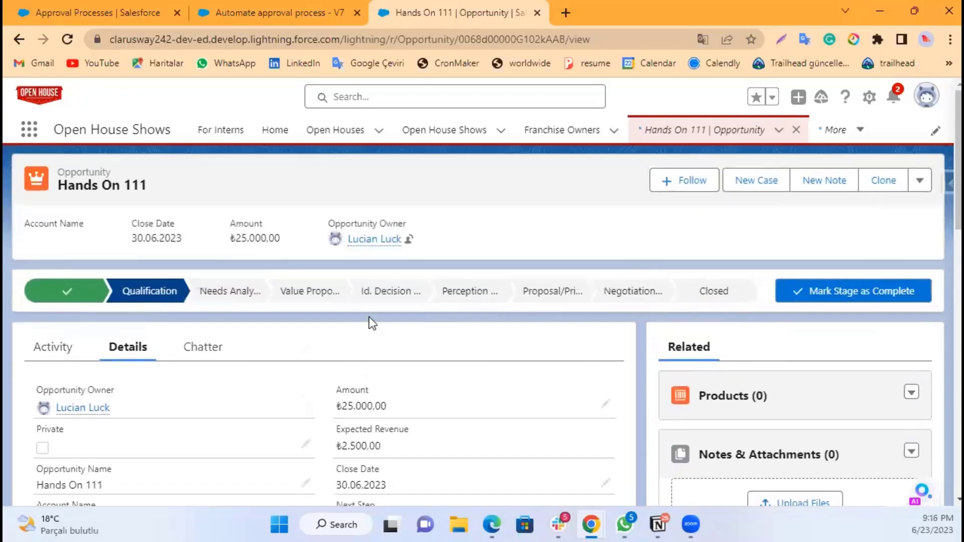